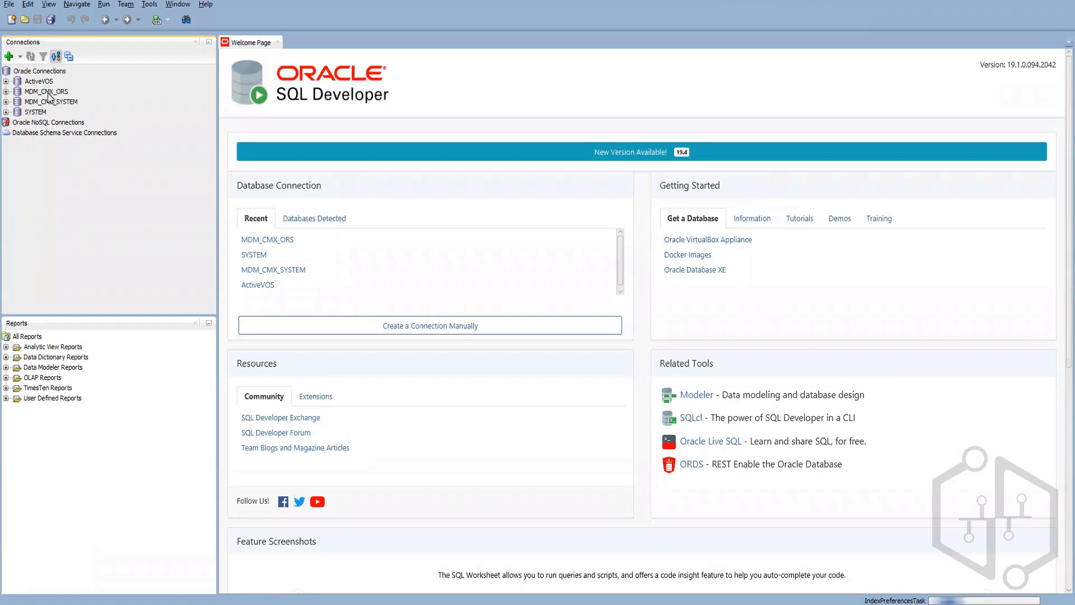
Step: Connect to the MDM_CMX_ORS schema by entering the connection password
{"action": "left_click", "coordinate": [49, 97]}
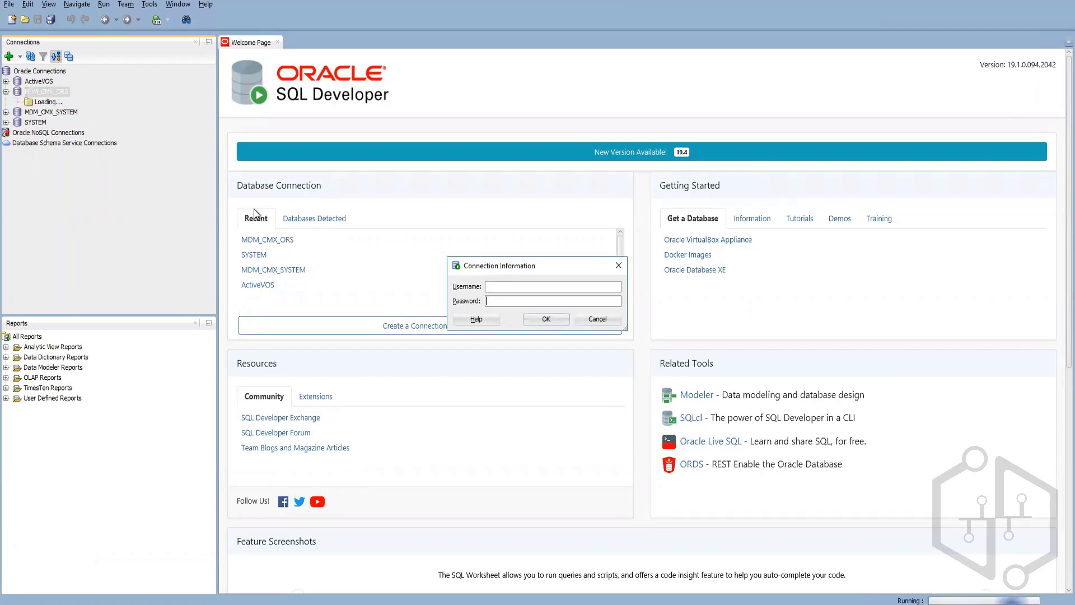
{"action": "type", "text": "••••••"}
{"action": "key", "text": "BackSpace"}
{"action": "key", "text": "BackSpace"}
{"action": "key", "text": "BackSpace"}
{"action": "key", "text": "BackSpace"}
{"action": "key", "text": "BackSpace"}
{"action": "type", "text": "•••"}
{"action": "key", "text": "Return"}
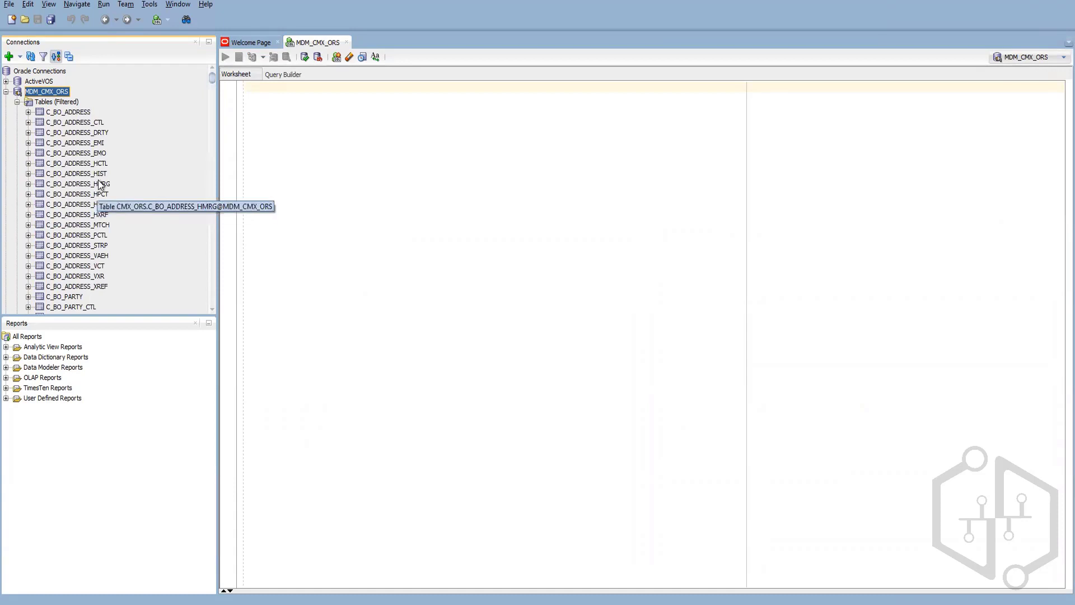
Step: Review C_BO_ADDRESS_HMRG's MERGE_DATE and UNMERGE_DATE columns, then open C_BO_ADDRESS_MTCH
{"action": "left_click", "coordinate": [101, 184]}
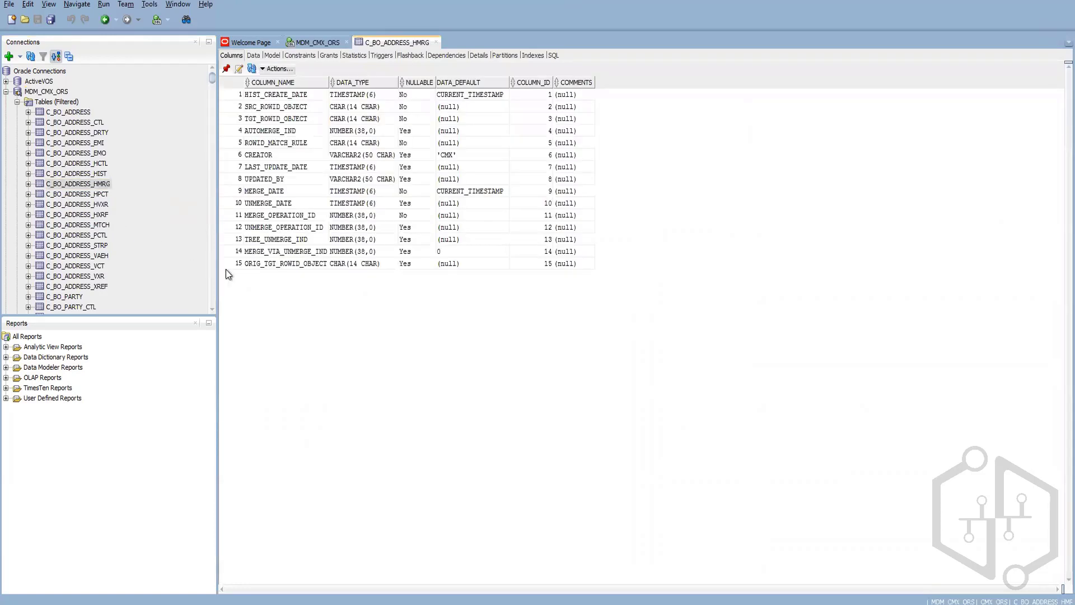
{"action": "left_click", "coordinate": [254, 192]}
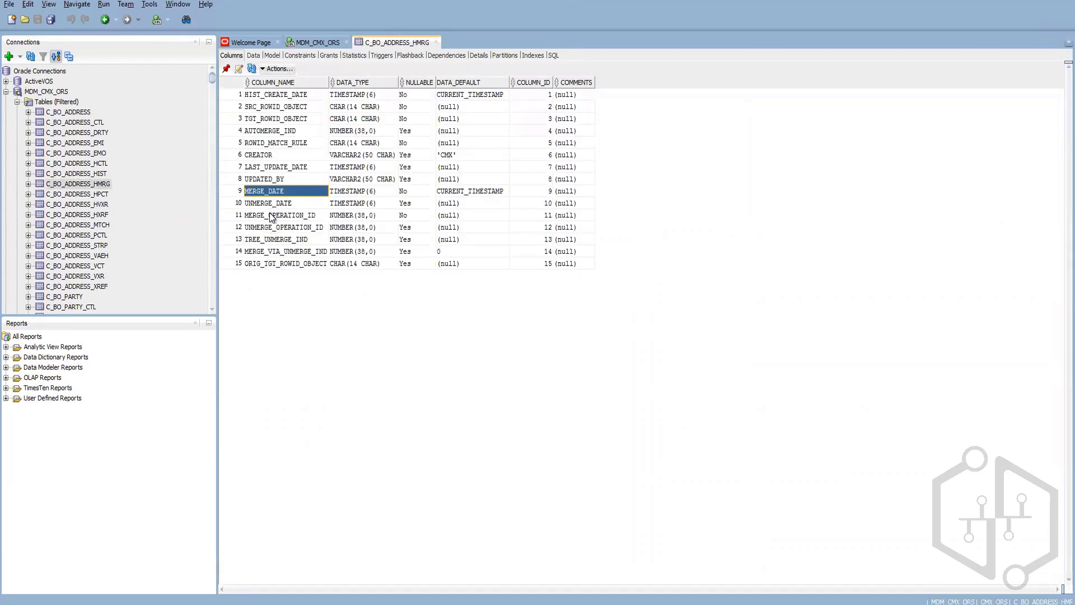
{"action": "left_click", "coordinate": [274, 204]}
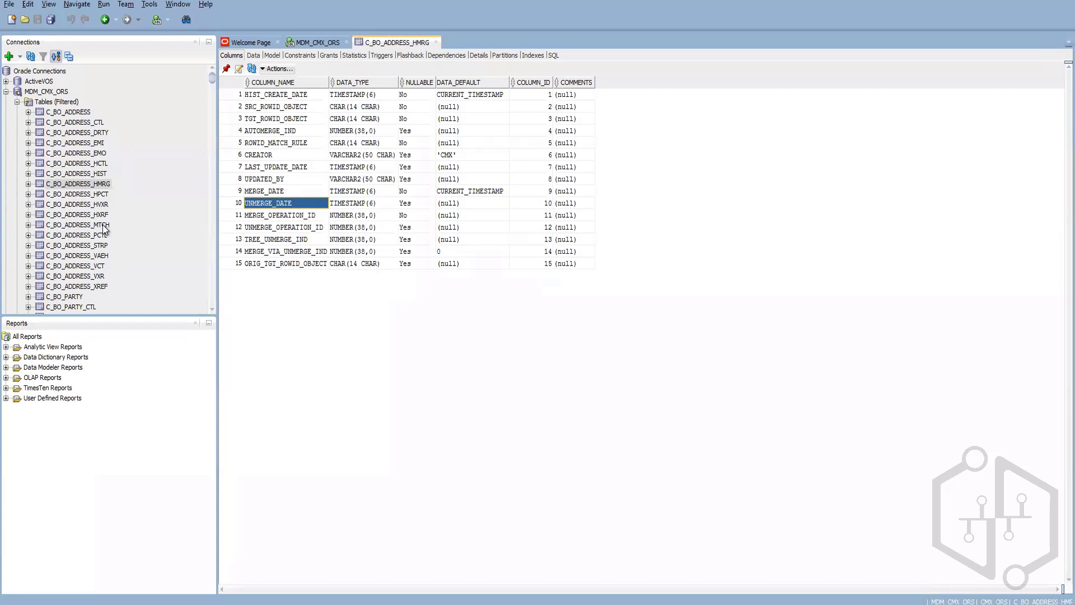
{"action": "left_click", "coordinate": [79, 225]}
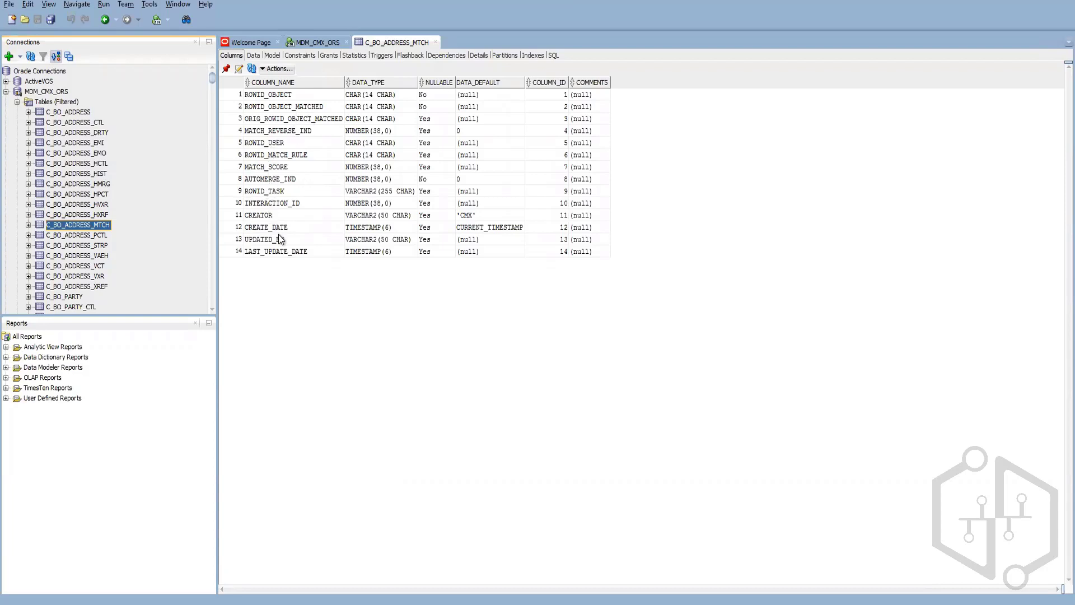
{"action": "left_click", "coordinate": [65, 247]}
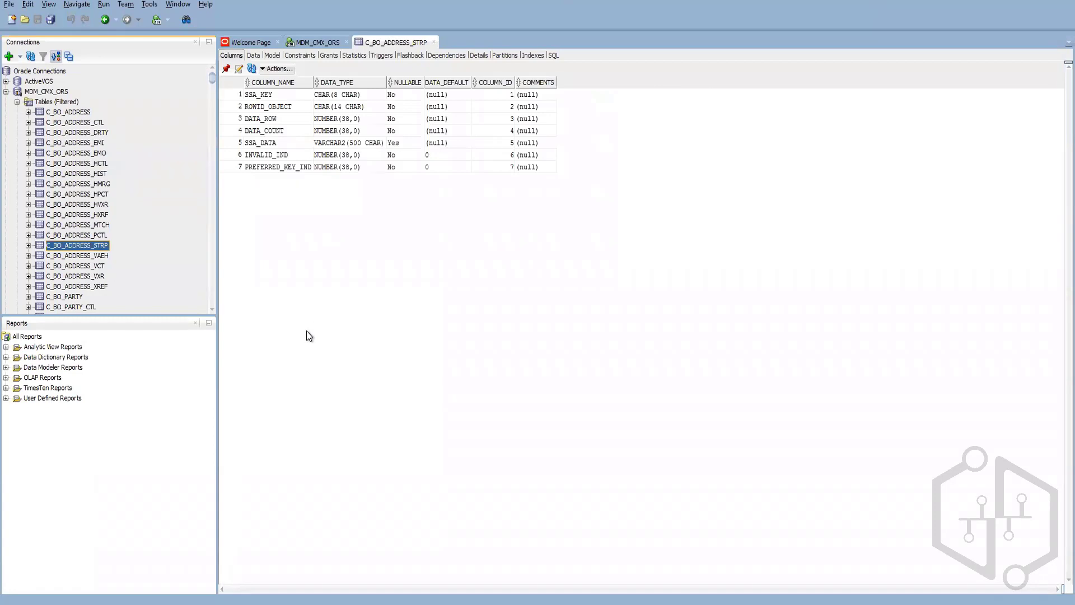
{"action": "left_click", "coordinate": [91, 226]}
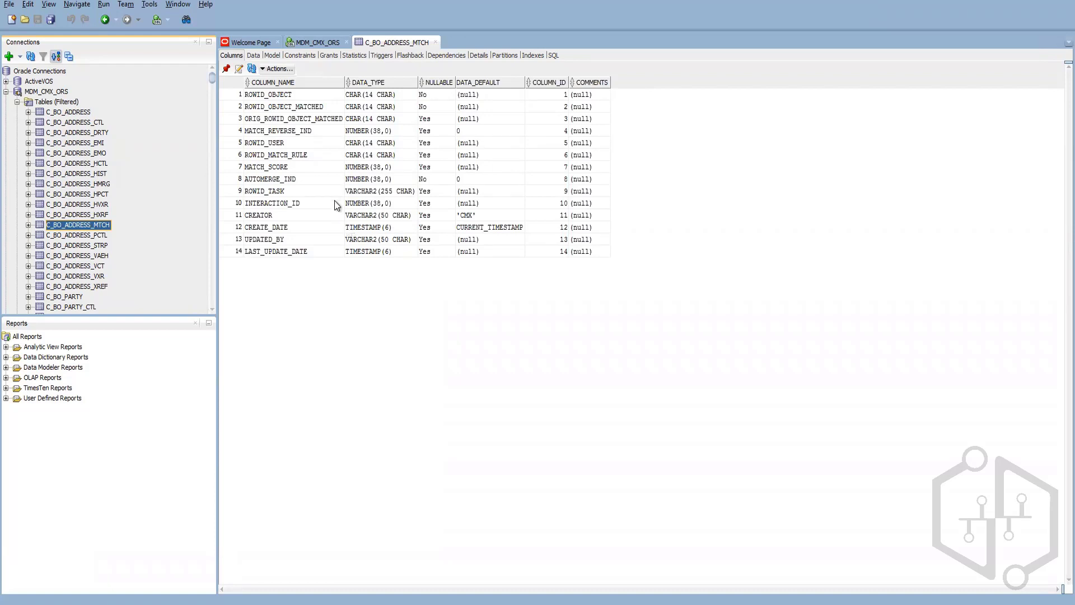
{"action": "left_click", "coordinate": [267, 95]}
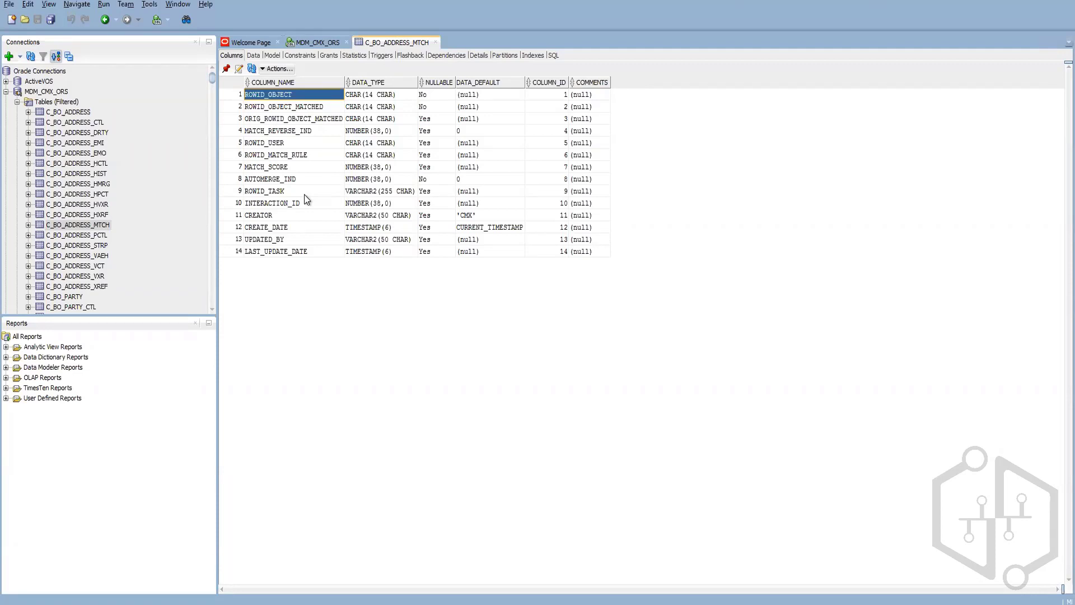
{"action": "left_click", "coordinate": [290, 108]}
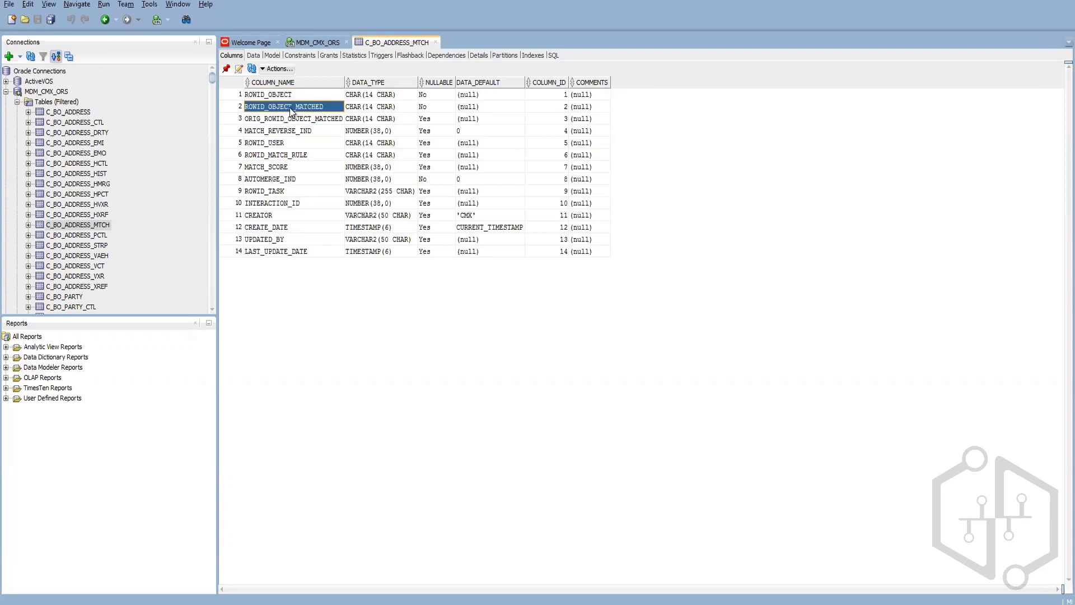
{"action": "left_click", "coordinate": [291, 117]}
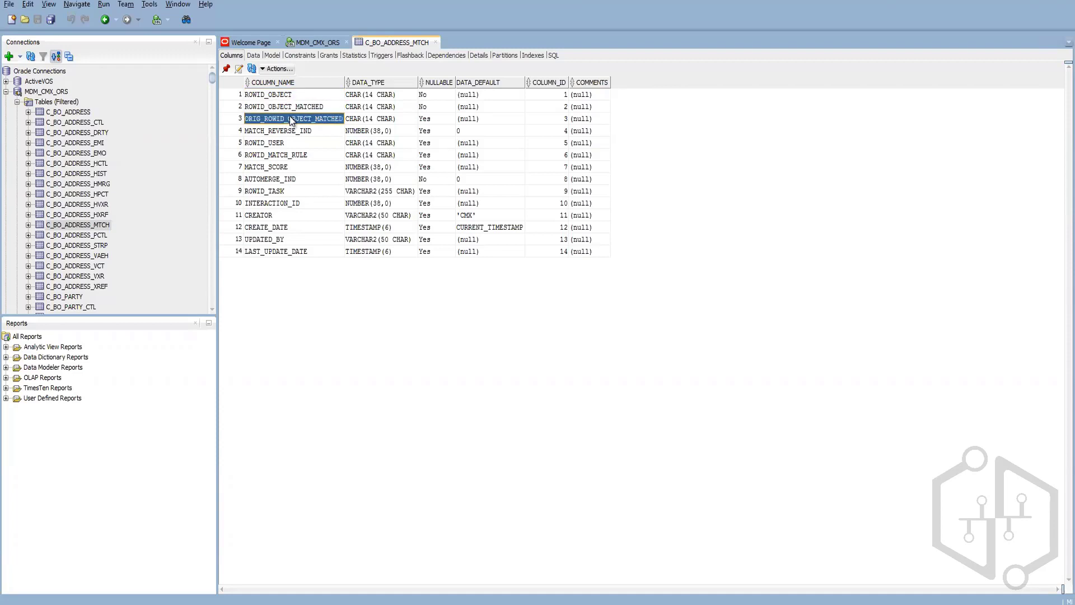
{"action": "left_click", "coordinate": [264, 145]}
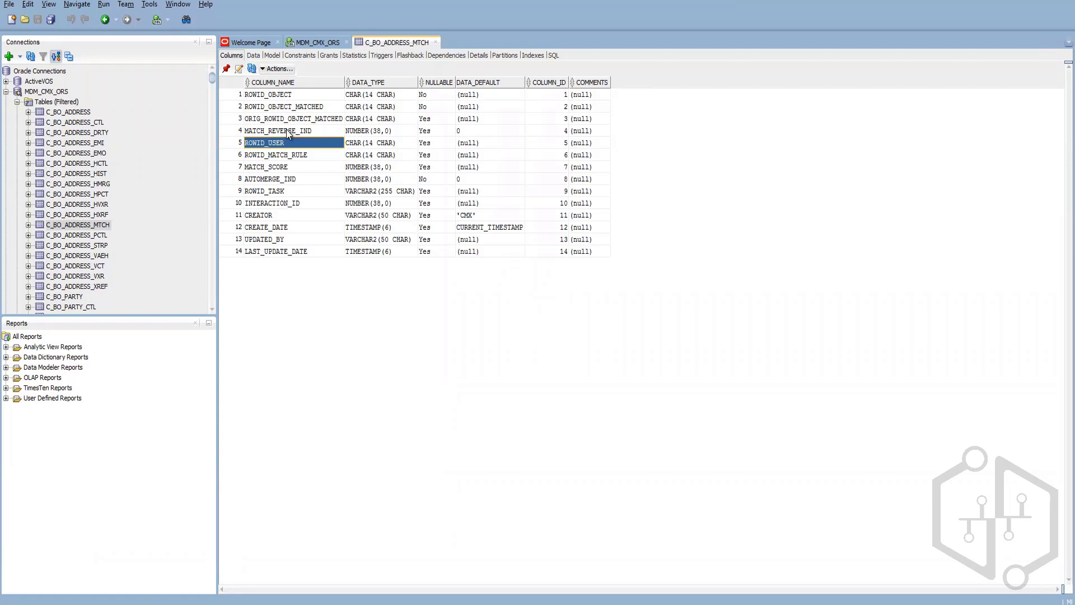
{"action": "left_click", "coordinate": [287, 165]}
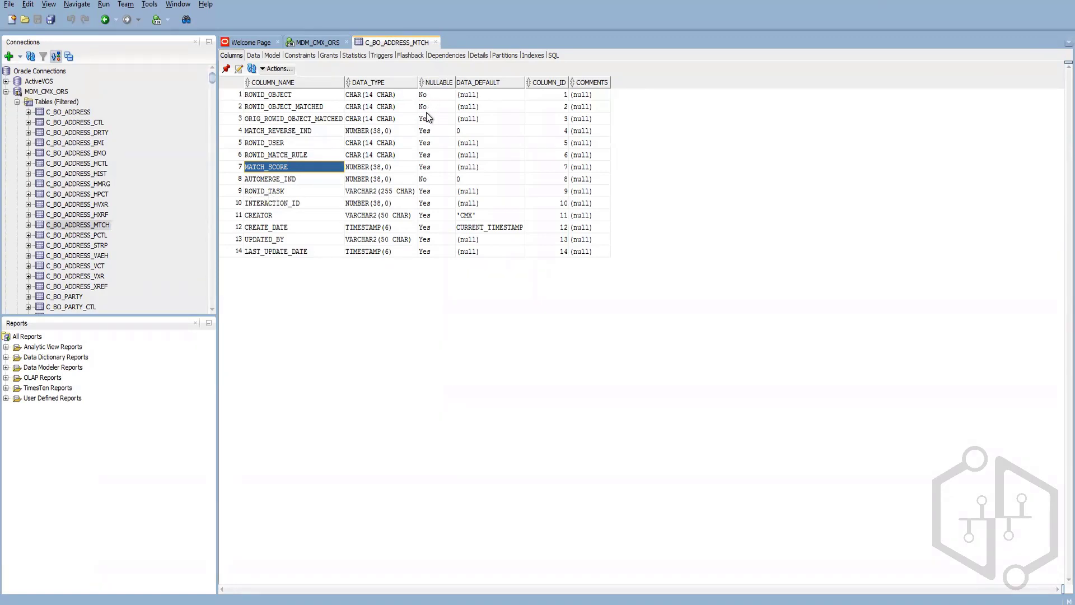
{"action": "left_click", "coordinate": [302, 122]}
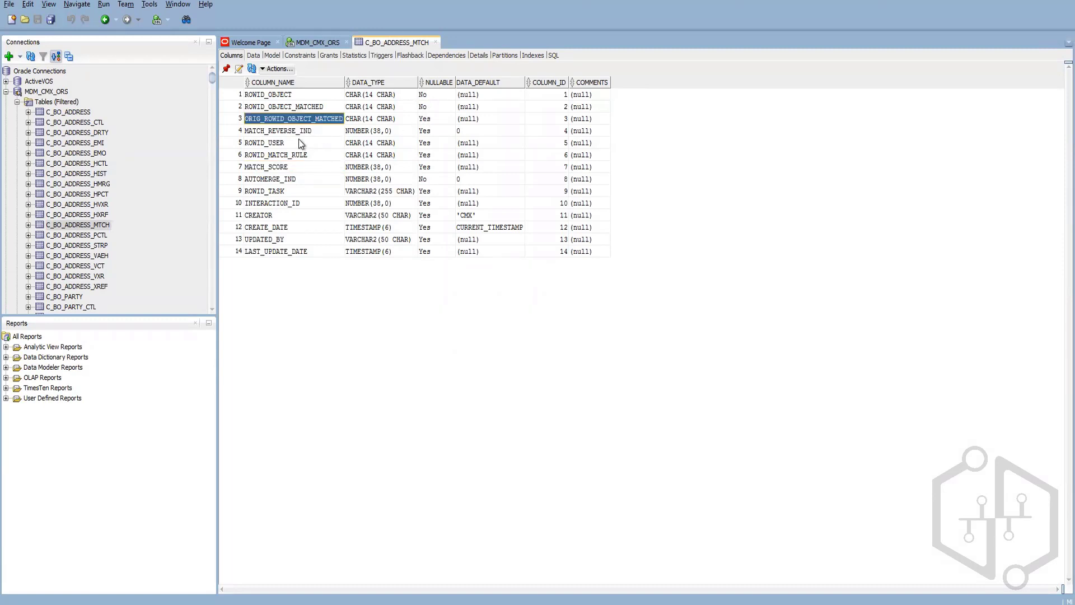
{"action": "left_click", "coordinate": [291, 183], "text": "shift"}
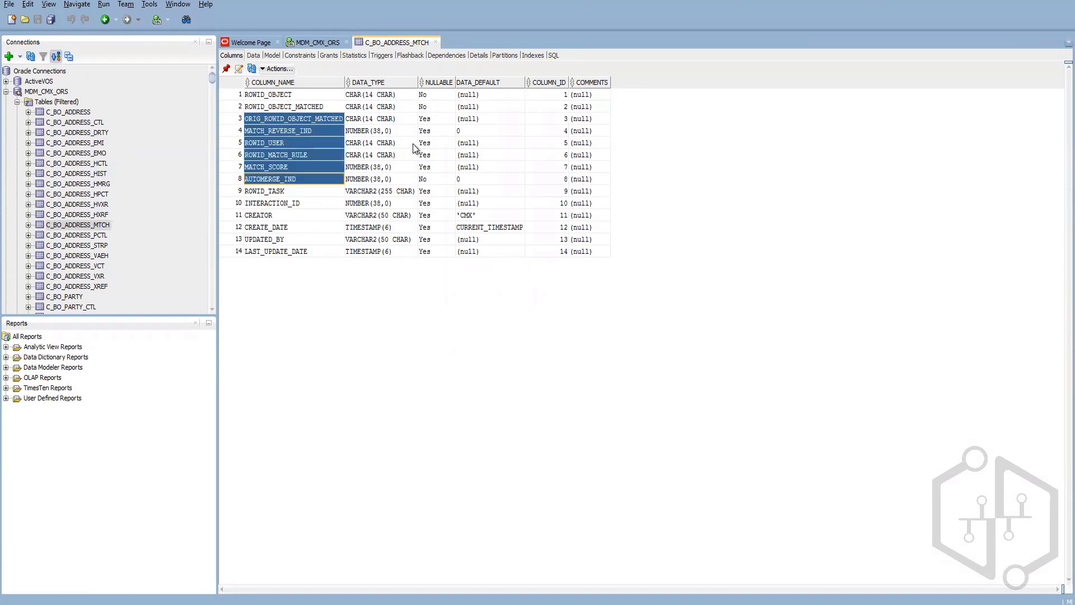
{"action": "left_click", "coordinate": [428, 179]}
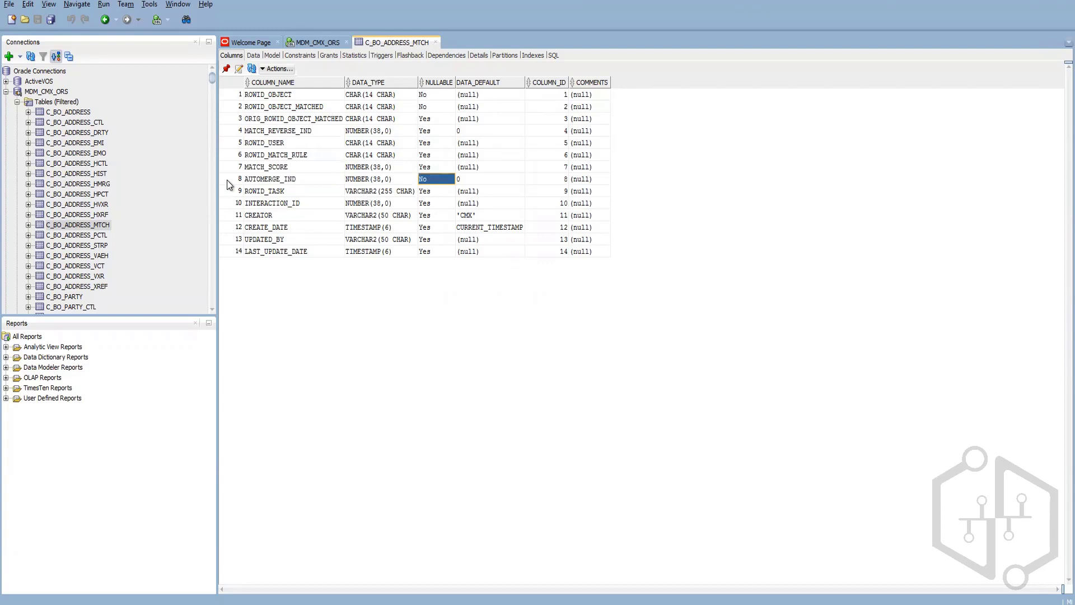
{"action": "left_click", "coordinate": [253, 180]}
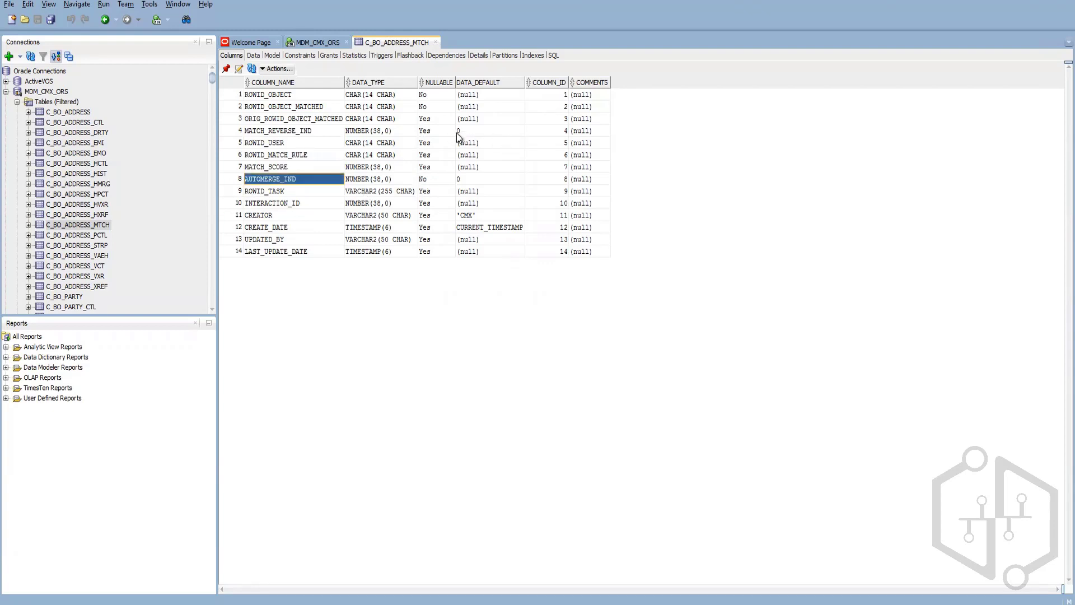
{"action": "left_click", "coordinate": [284, 93]}
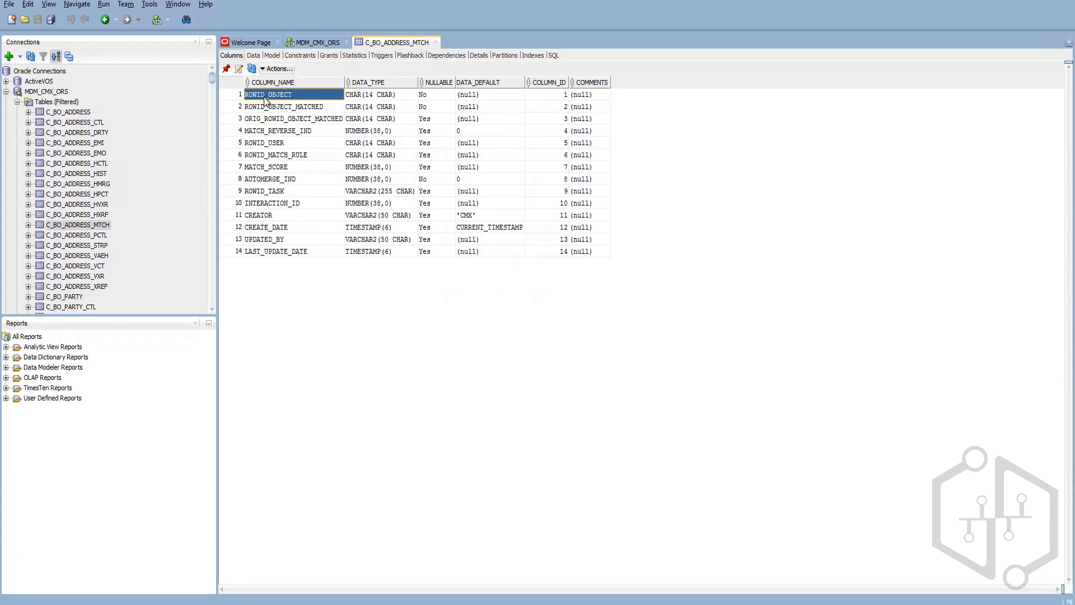
{"action": "left_click", "coordinate": [302, 108]}
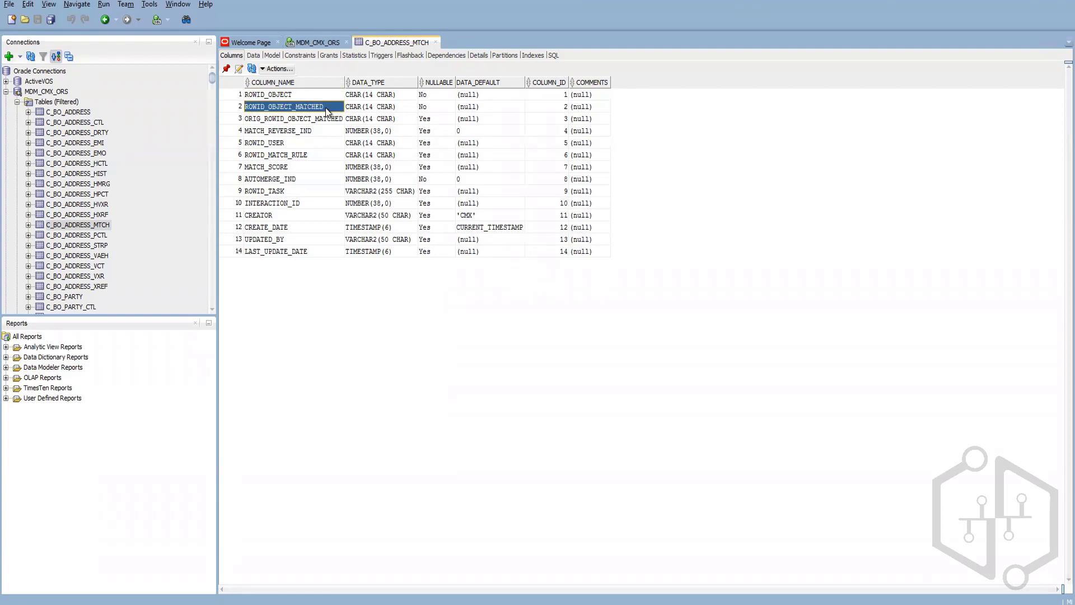
{"action": "left_click", "coordinate": [286, 119]}
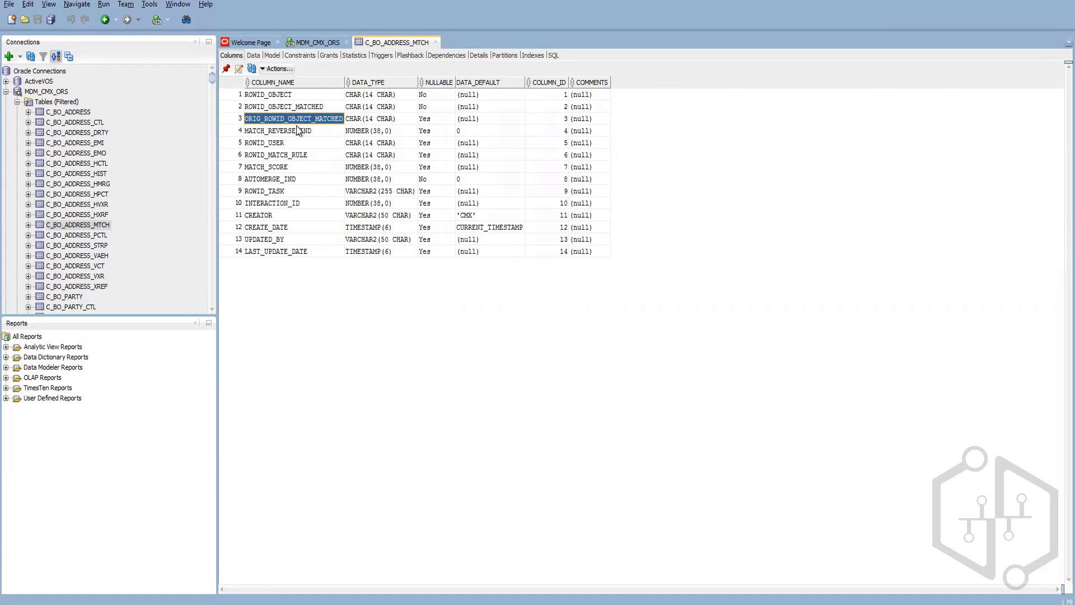
{"action": "left_click", "coordinate": [85, 286]}
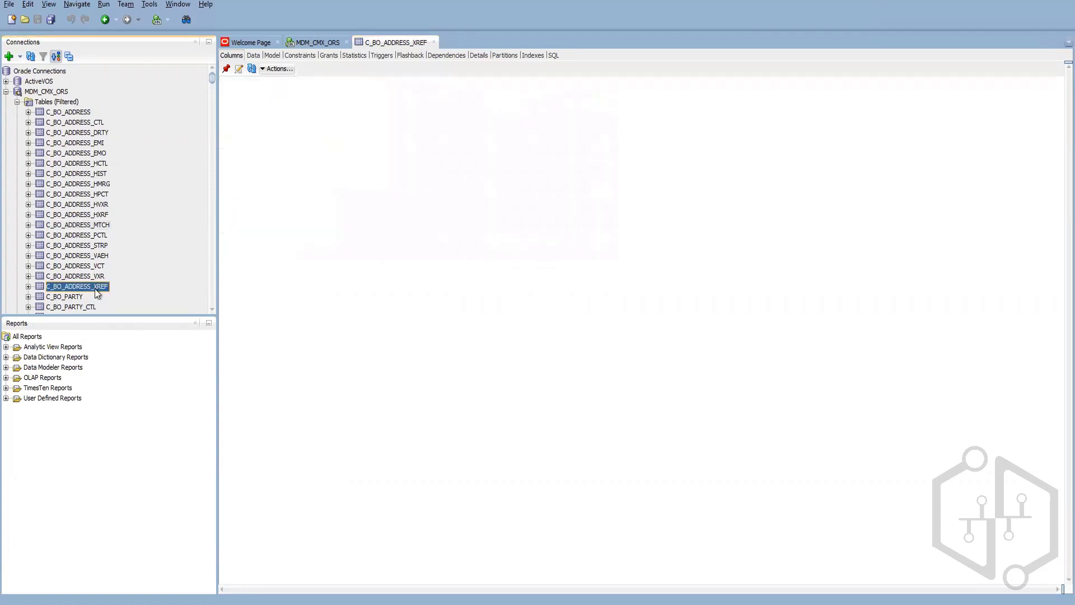
Step: Note XREF's ORIG_ROWID_OBJECT column, revisit HMRG and MTCH, then open C_BO_ADDRESS_CTL
{"action": "left_click", "coordinate": [263, 324]}
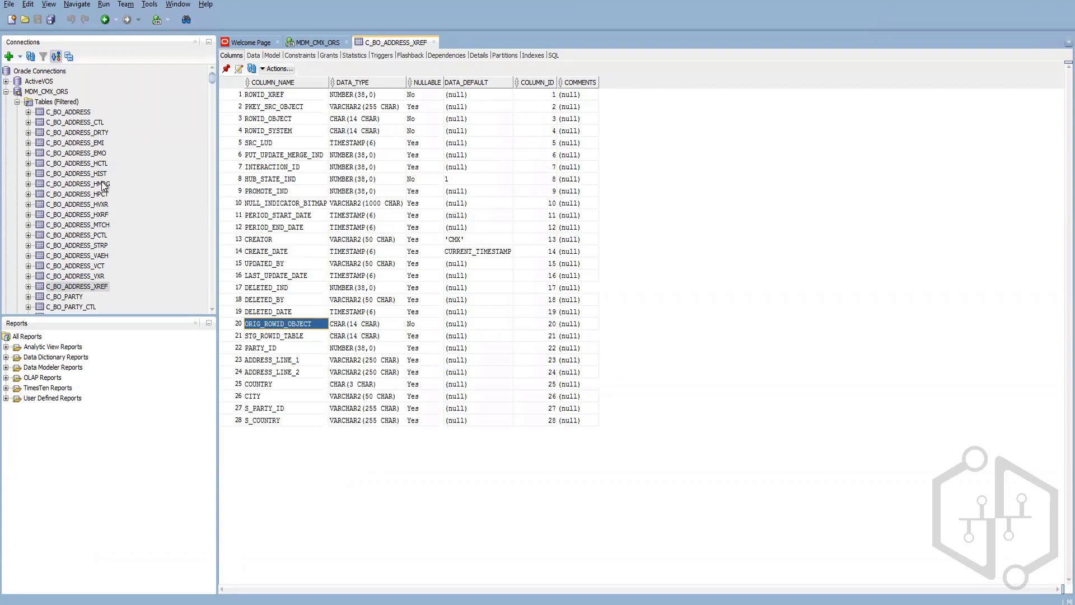
{"action": "left_click", "coordinate": [84, 184]}
{"action": "left_click", "coordinate": [89, 225]}
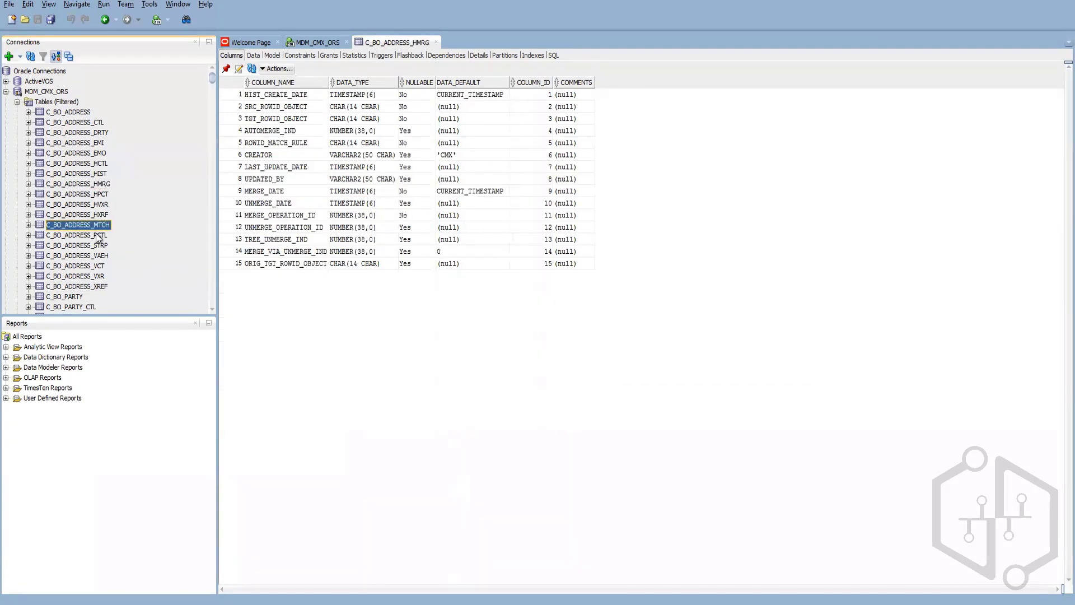
{"action": "left_click", "coordinate": [94, 123]}
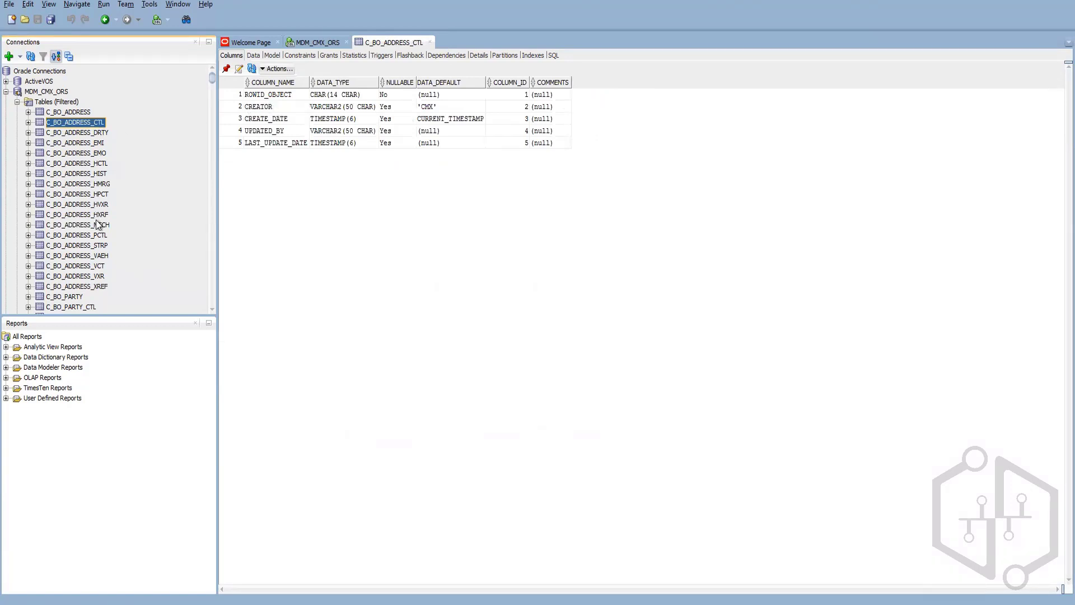
Step: View C_BO_ADDRESS_PCTL's columns, then the seven columns of C_BO_ADDRESS_STRP
{"action": "left_click", "coordinate": [99, 236]}
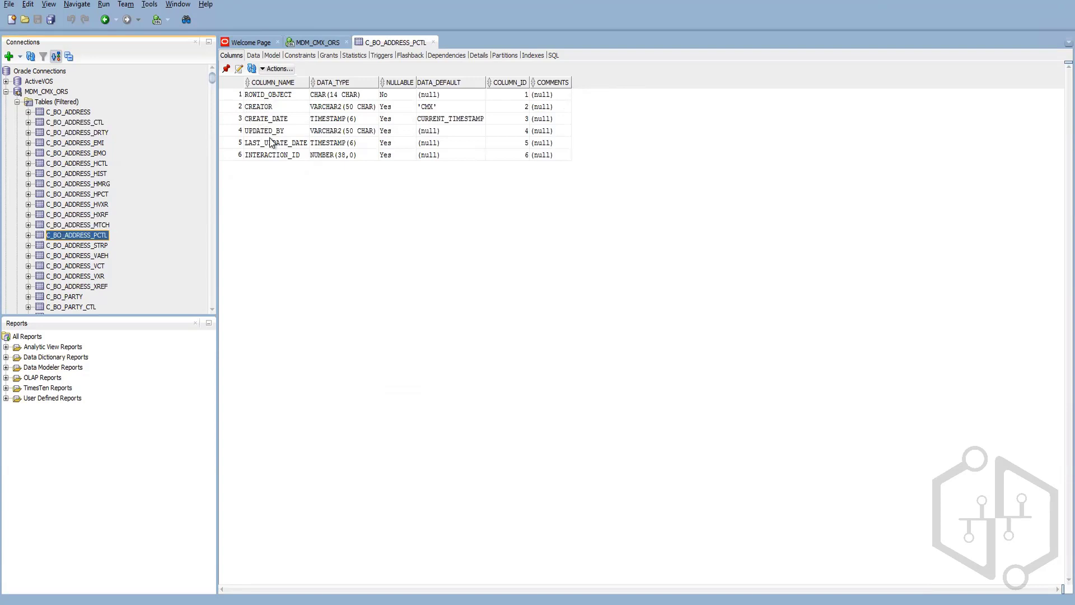
{"action": "left_click", "coordinate": [93, 247]}
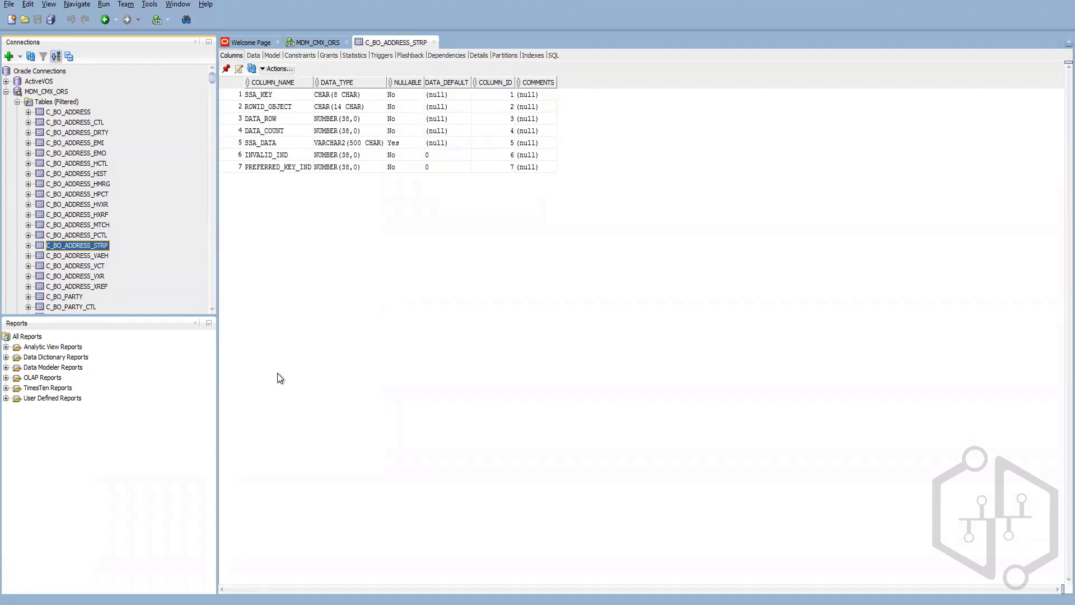
Step: Open the Schema workbench in MDM Hub Console and show BO Party's Match Key Distribution
{"action": "mouse_move", "coordinate": [151, 604]}
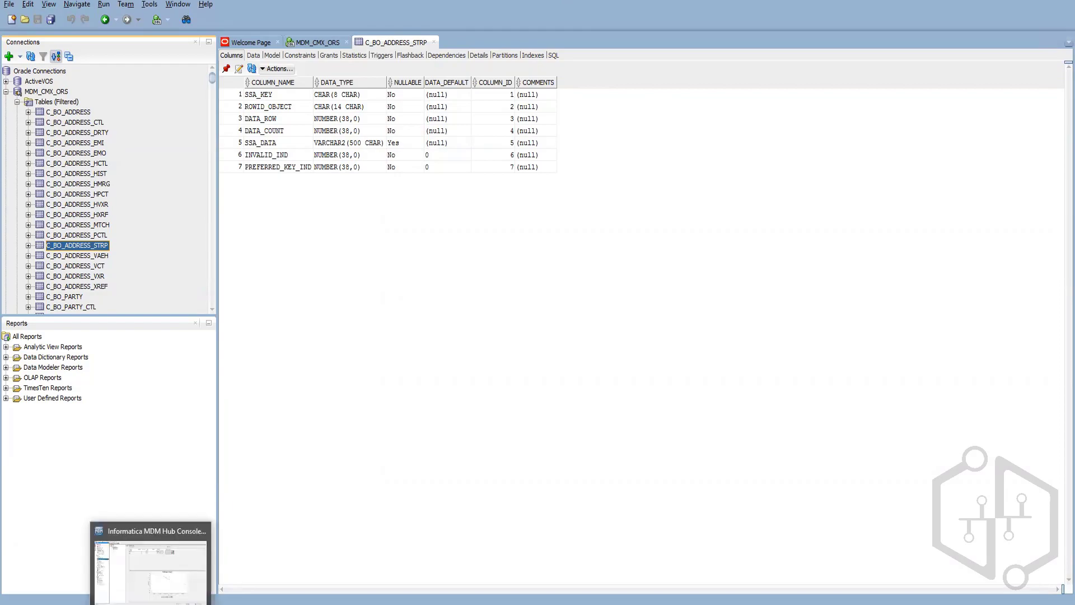
{"action": "left_click", "coordinate": [150, 566]}
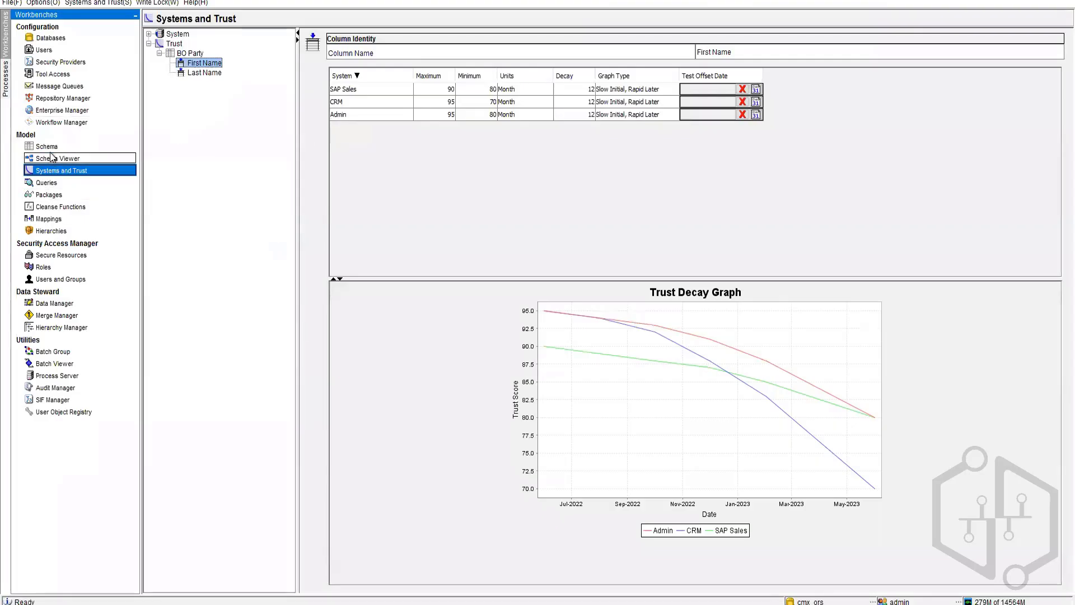
{"action": "left_click", "coordinate": [47, 146]}
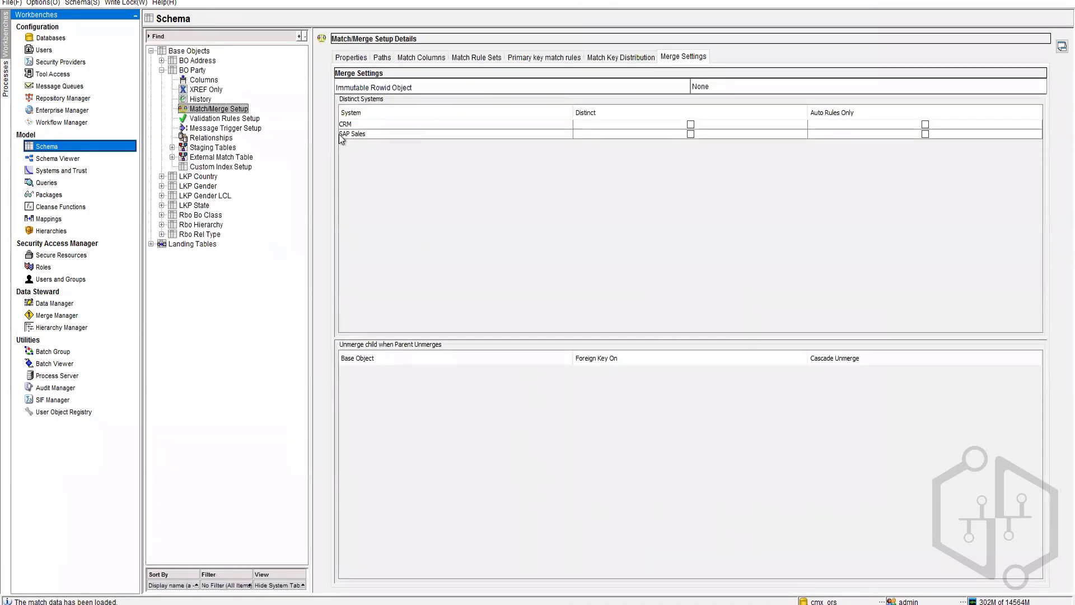
{"action": "left_click", "coordinate": [613, 58]}
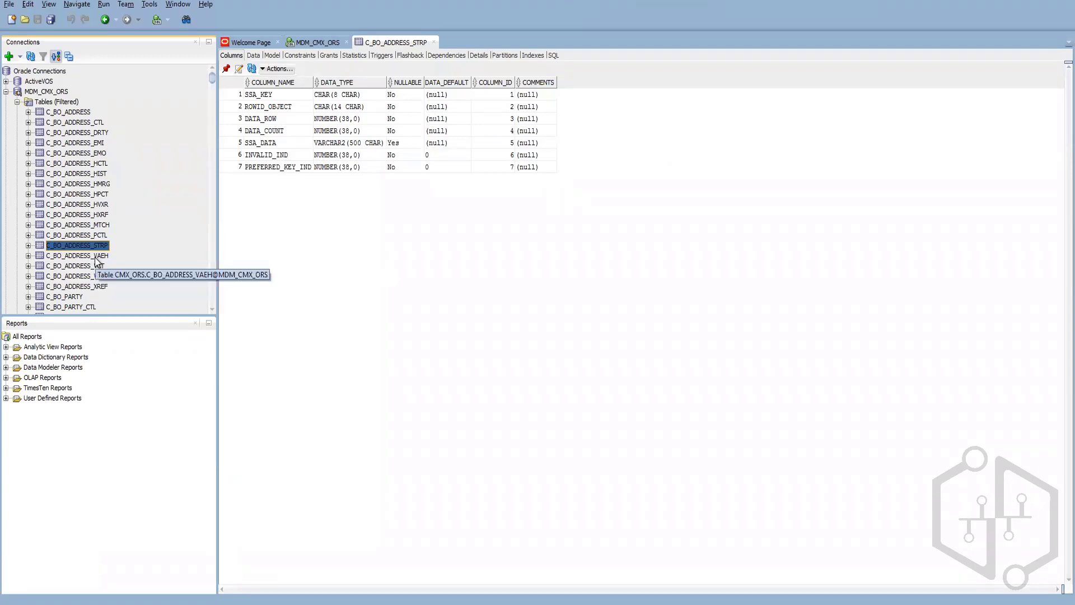
Step: Select the C_BO_ADDRESS_VAEH table in the MDM_CMX_ORS tables list
{"action": "left_click", "coordinate": [95, 258]}
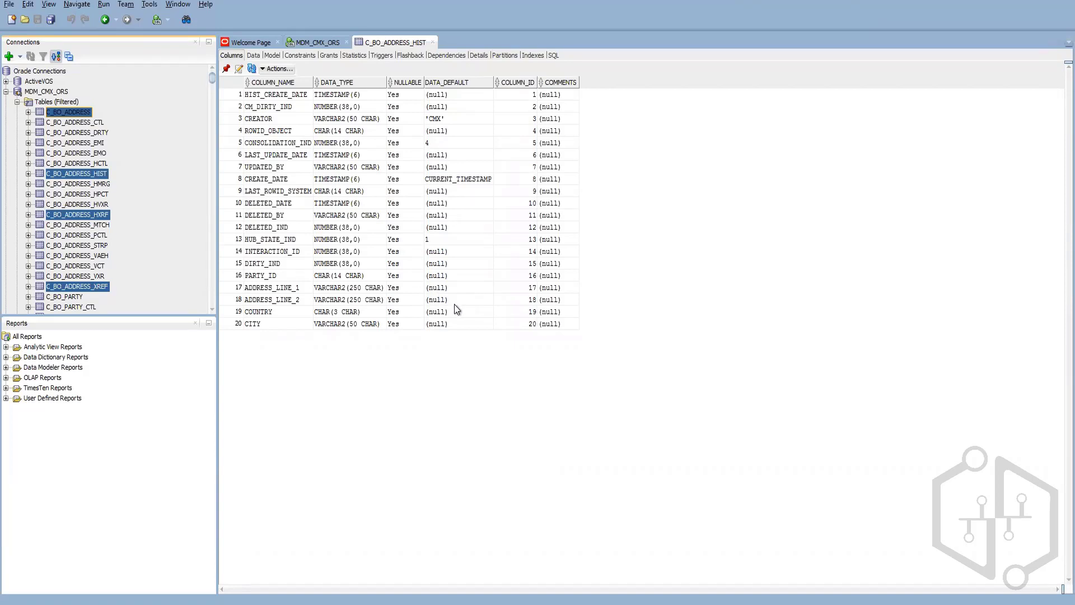
Step: Open the Hierarchies workbench, then bring the Notepad match-rule notes forward
{"action": "left_click", "coordinate": [674, 430]}
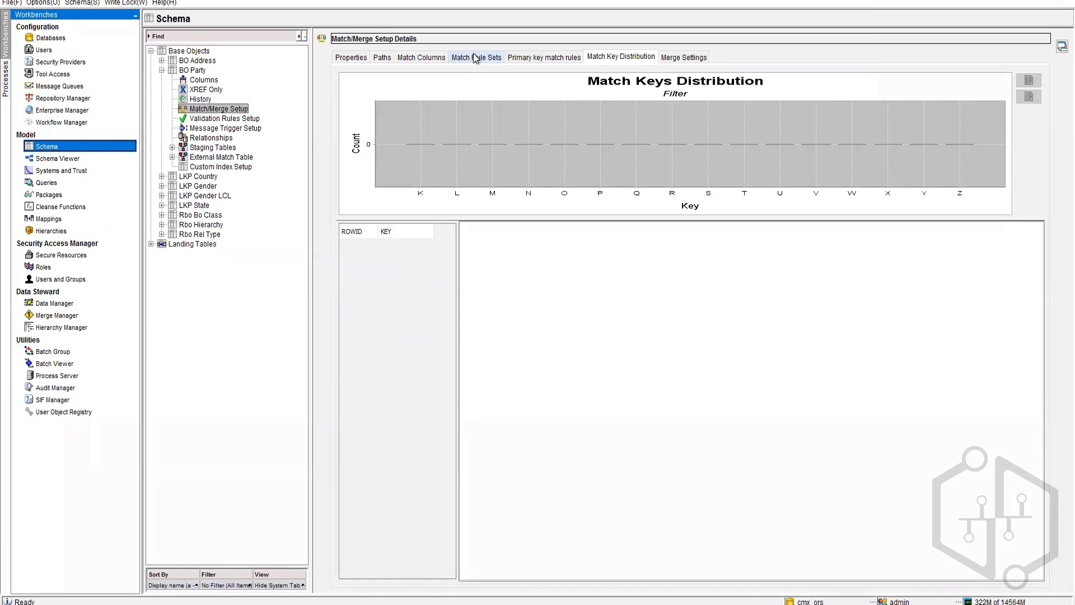
{"action": "left_click", "coordinate": [61, 231]}
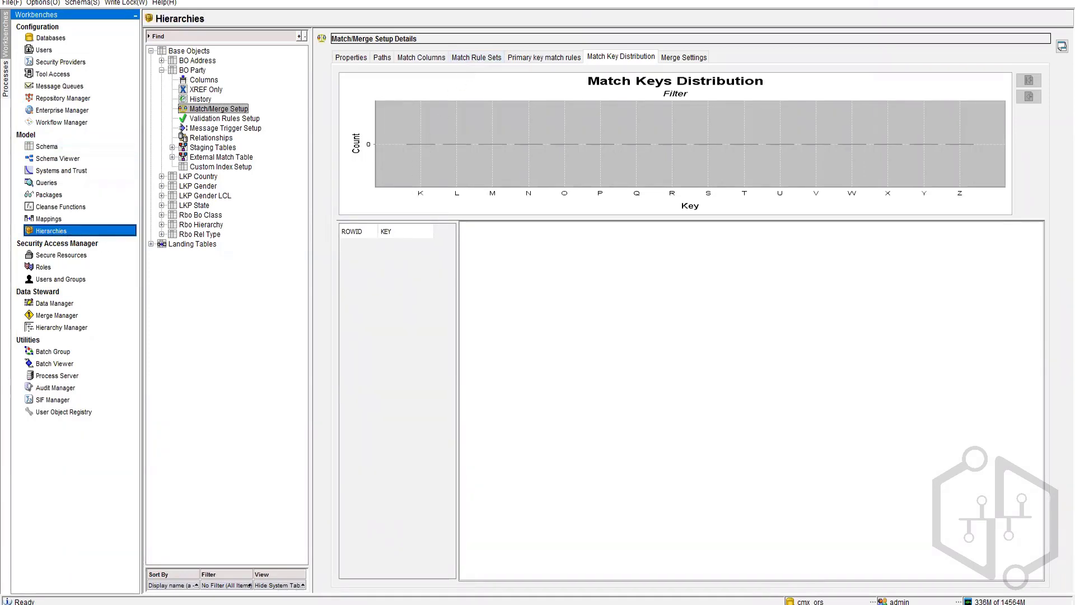
{"action": "key", "text": "alt+Tab"}
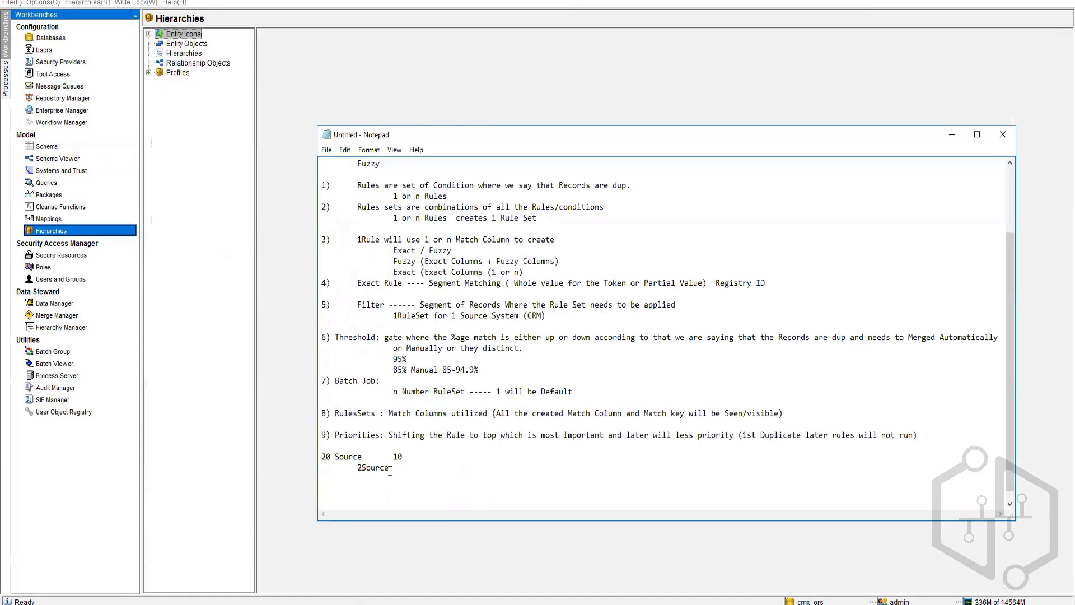
Step: Delete the two trailing Source lines from the notes
{"action": "left_click_drag", "start_coordinate": [390, 469], "coordinate": [322, 457]}
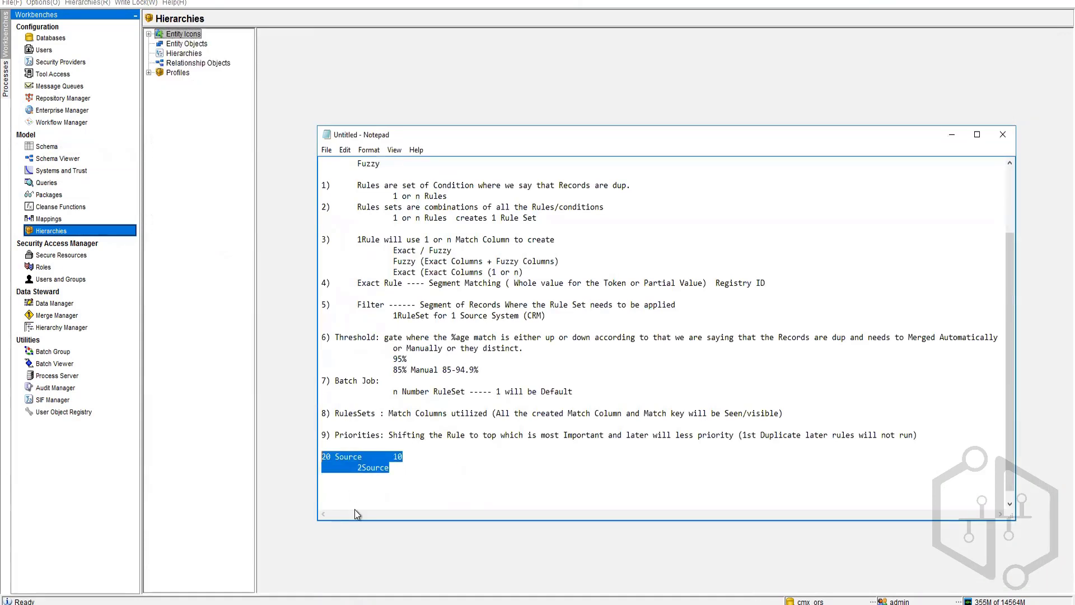
{"action": "key", "text": "BackSpace"}
{"action": "scroll", "coordinate": [382, 307], "scroll_direction": "up", "scroll_amount": 1}
{"action": "scroll", "coordinate": [382, 308], "scroll_direction": "down", "scroll_amount": 1}
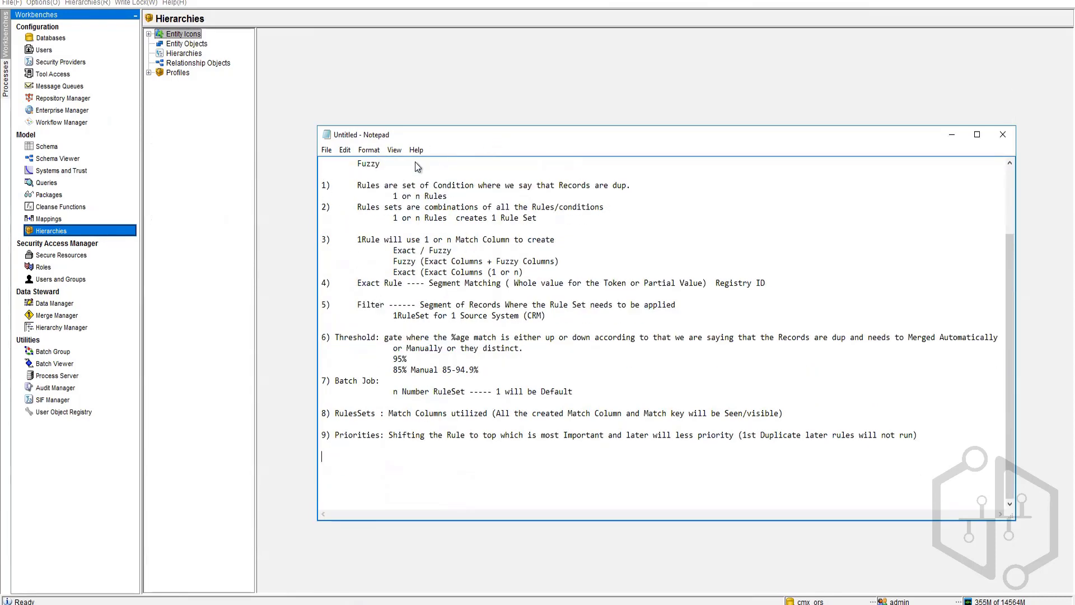
{"action": "left_click_drag", "start_coordinate": [324, 183], "coordinate": [909, 457]}
{"action": "left_click", "coordinate": [813, 484]}
{"action": "left_click", "coordinate": [335, 338]}
Step: Maximize Notepad and delete the header lines down through Fuzzy
{"action": "double_click", "coordinate": [600, 134]}
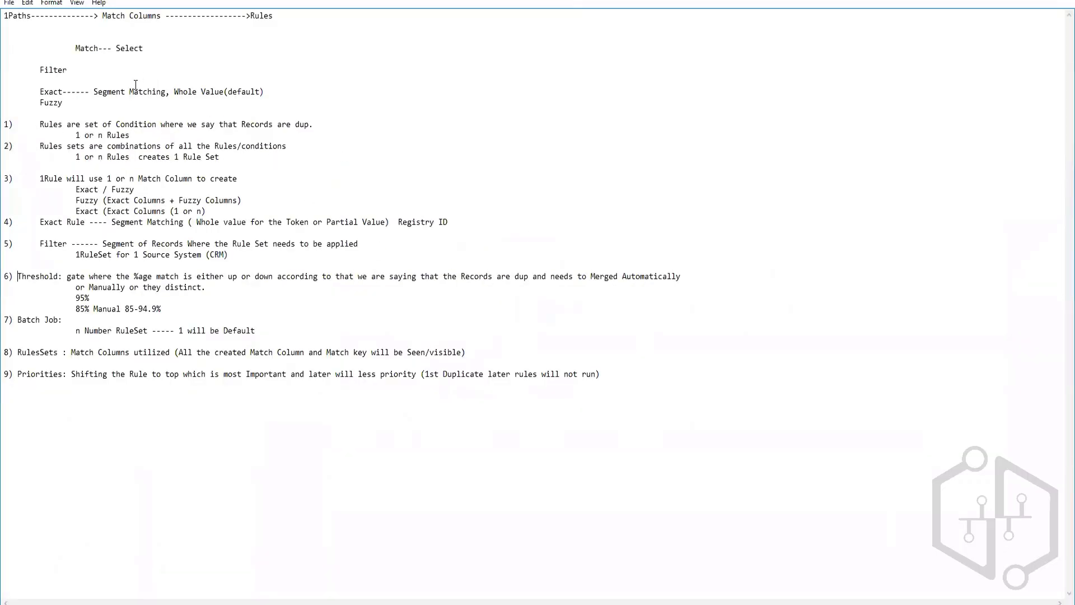
{"action": "left_click", "coordinate": [52, 5]}
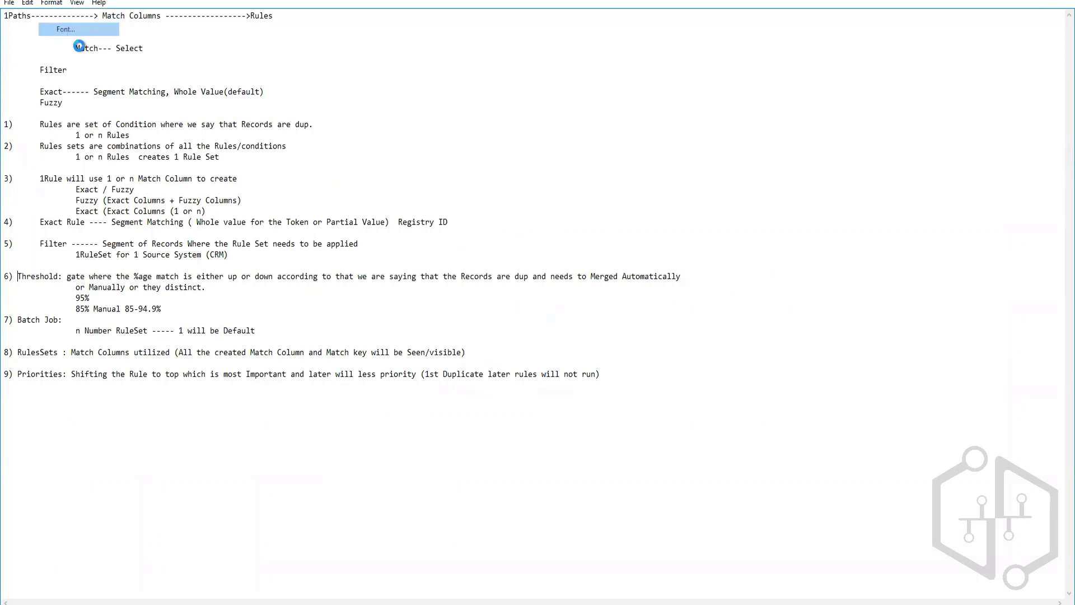
{"action": "left_click", "coordinate": [61, 29]}
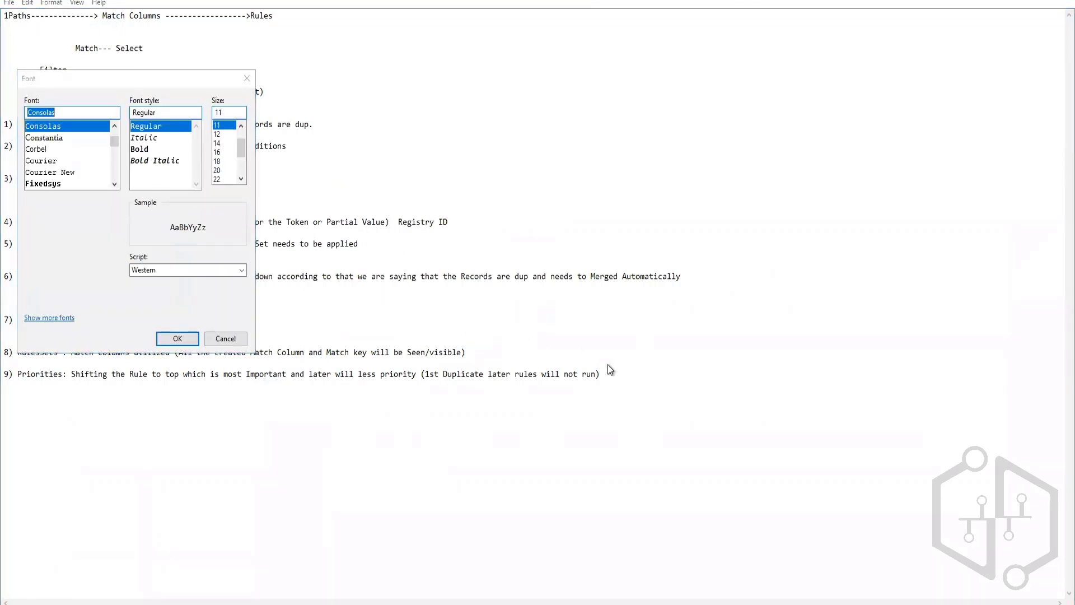
{"action": "left_click", "coordinate": [236, 339]}
{"action": "left_click_drag", "start_coordinate": [597, 374], "coordinate": [6, 125]}
{"action": "left_click_drag", "start_coordinate": [86, 107], "coordinate": [4, 15]}
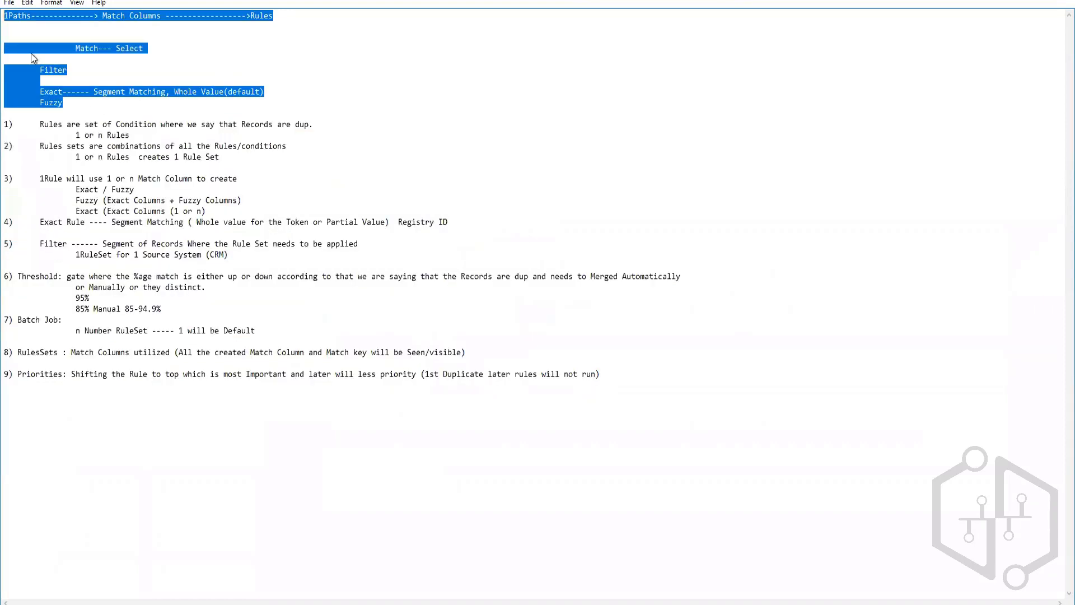
{"action": "key", "text": "Delete"}
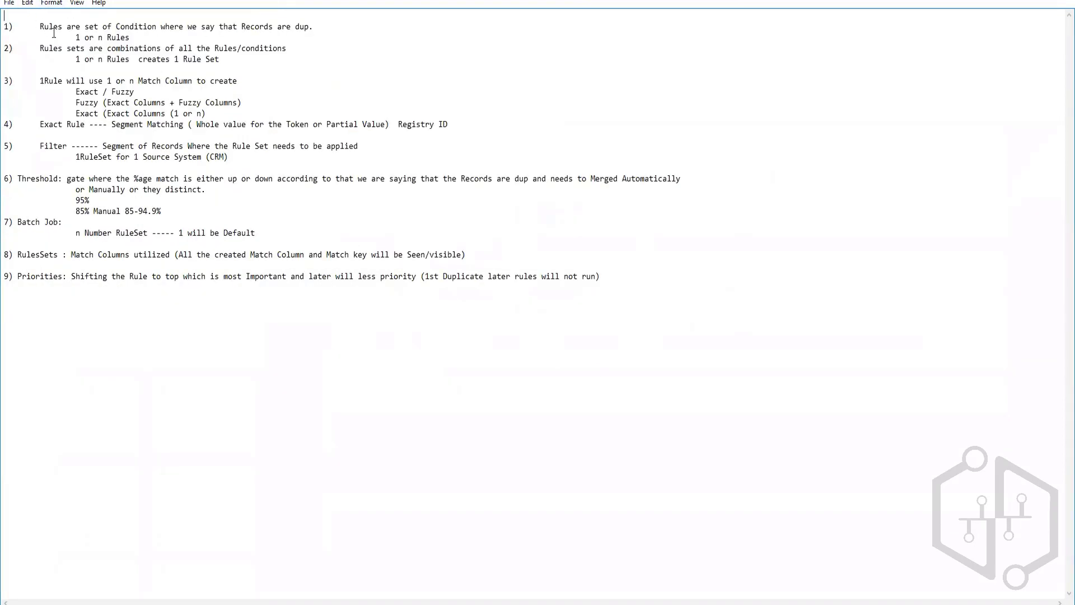
Step: Set the entire notes text to font size 18
{"action": "key", "text": "ctrl+a"}
{"action": "left_click", "coordinate": [52, 3]}
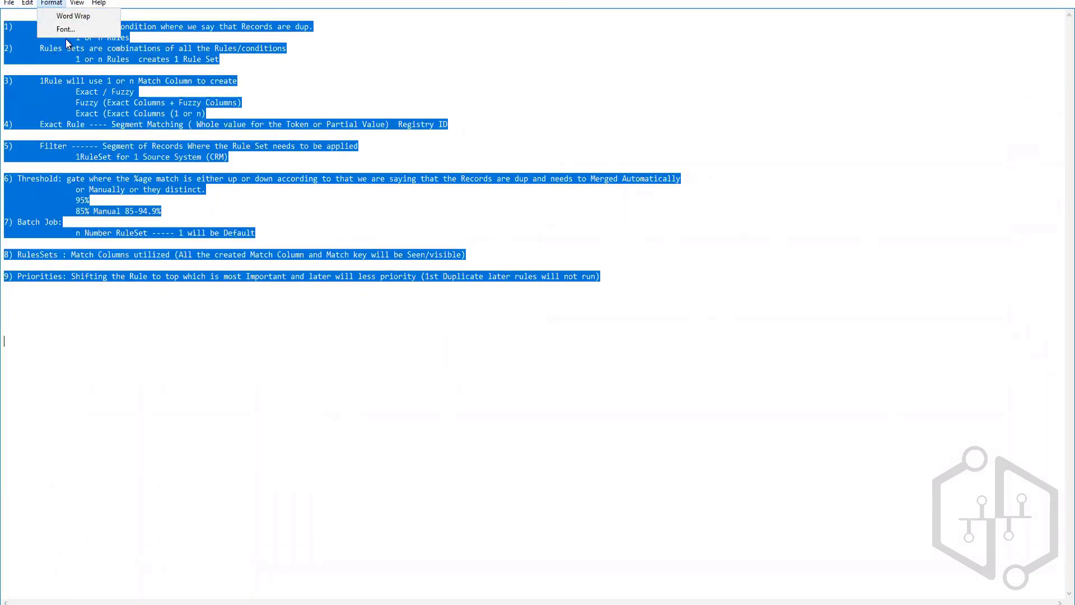
{"action": "left_click", "coordinate": [73, 32]}
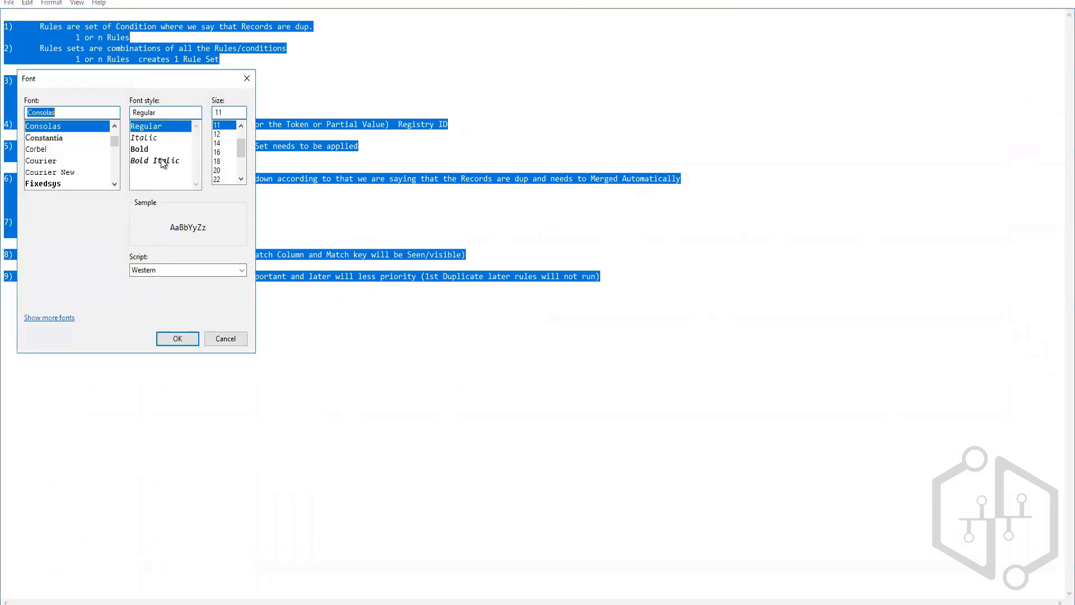
{"action": "left_click", "coordinate": [217, 161]}
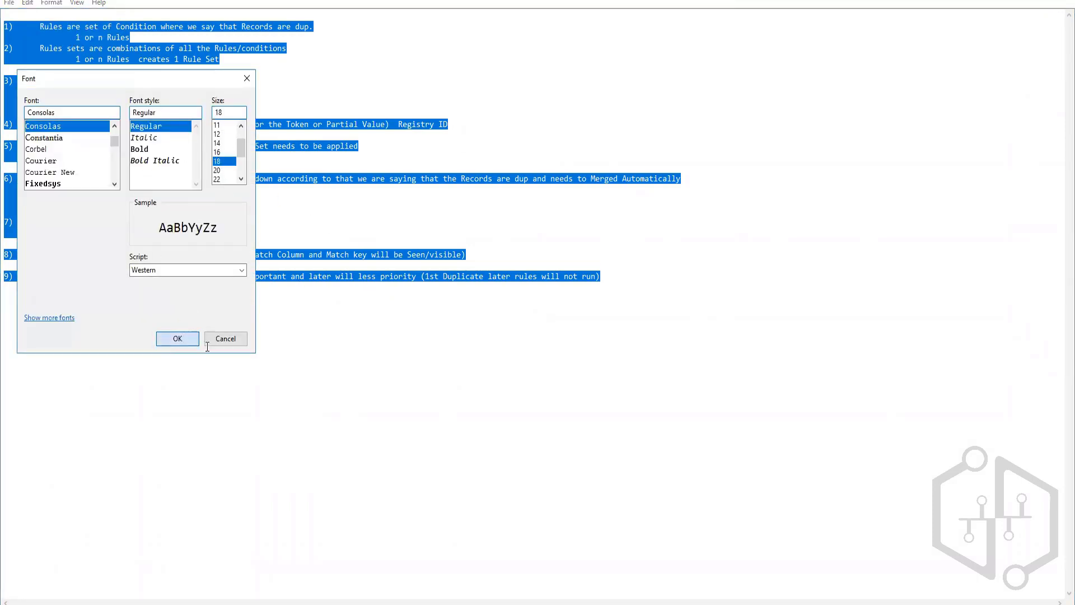
{"action": "left_click", "coordinate": [178, 338]}
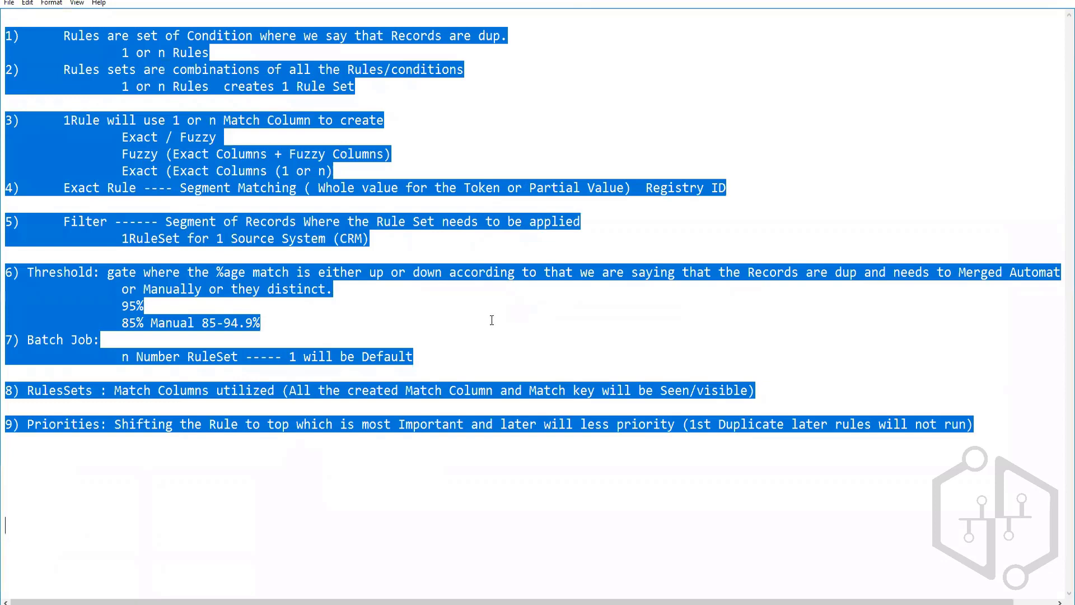
{"action": "left_click", "coordinate": [461, 372]}
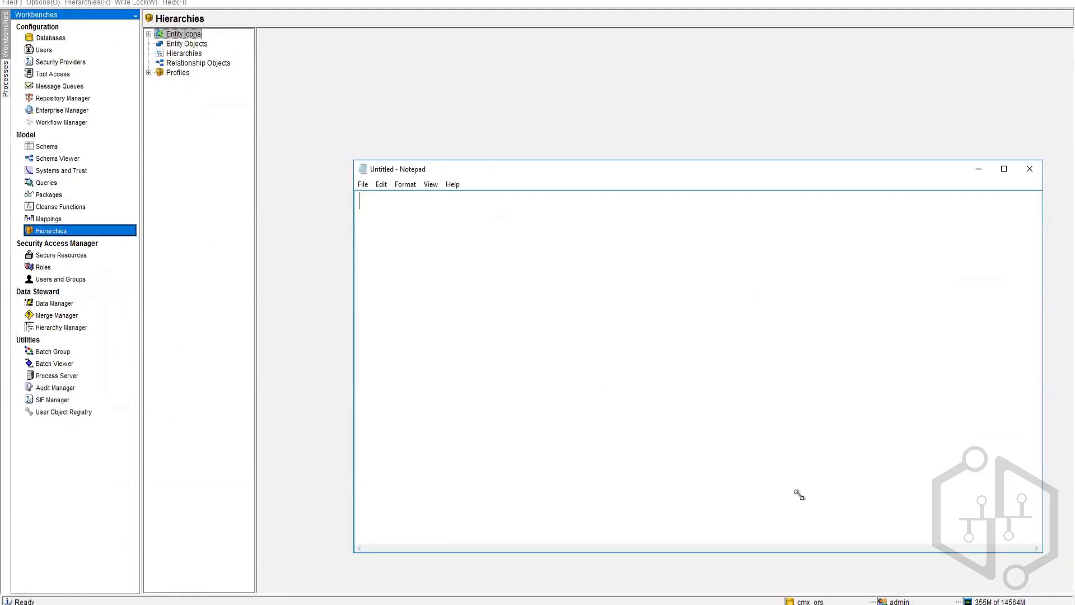
Step: Move Notepad aside, review BO Party, Rbo Bo Class and Rbo Rel Type, then return to Hierarchies
{"action": "left_click_drag", "start_coordinate": [797, 494], "coordinate": [780, 493]}
{"action": "left_click_drag", "start_coordinate": [510, 169], "coordinate": [657, 200]}
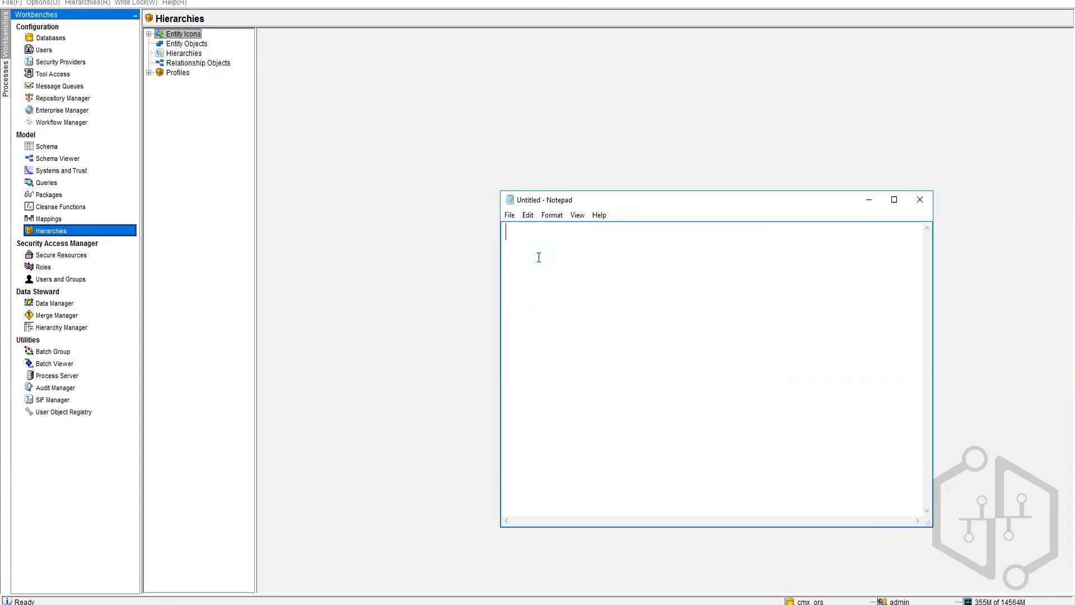
{"action": "left_click", "coordinate": [47, 146]}
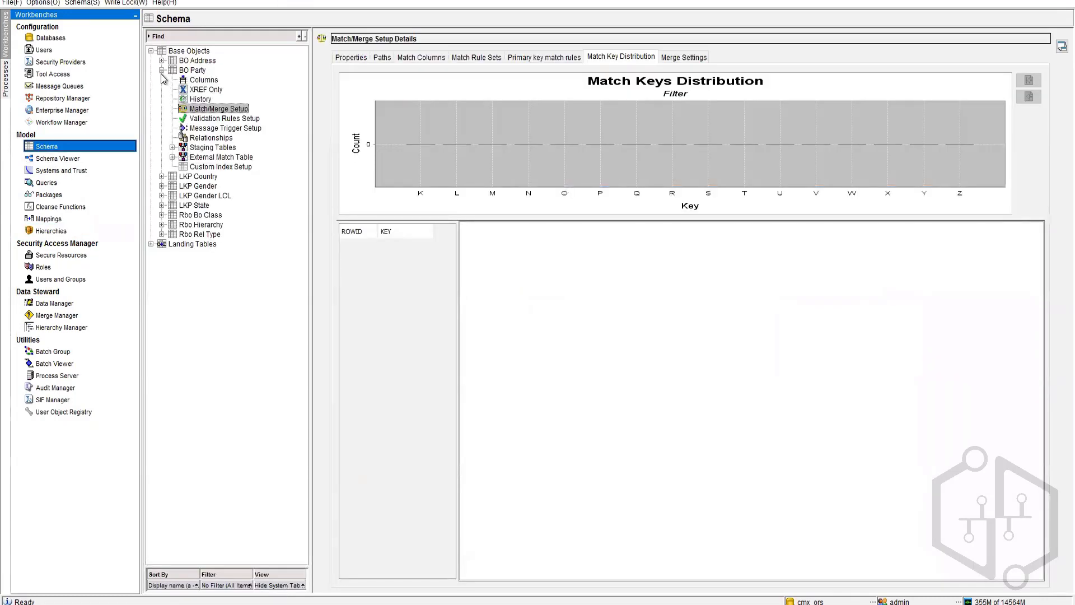
{"action": "left_click", "coordinate": [161, 70]}
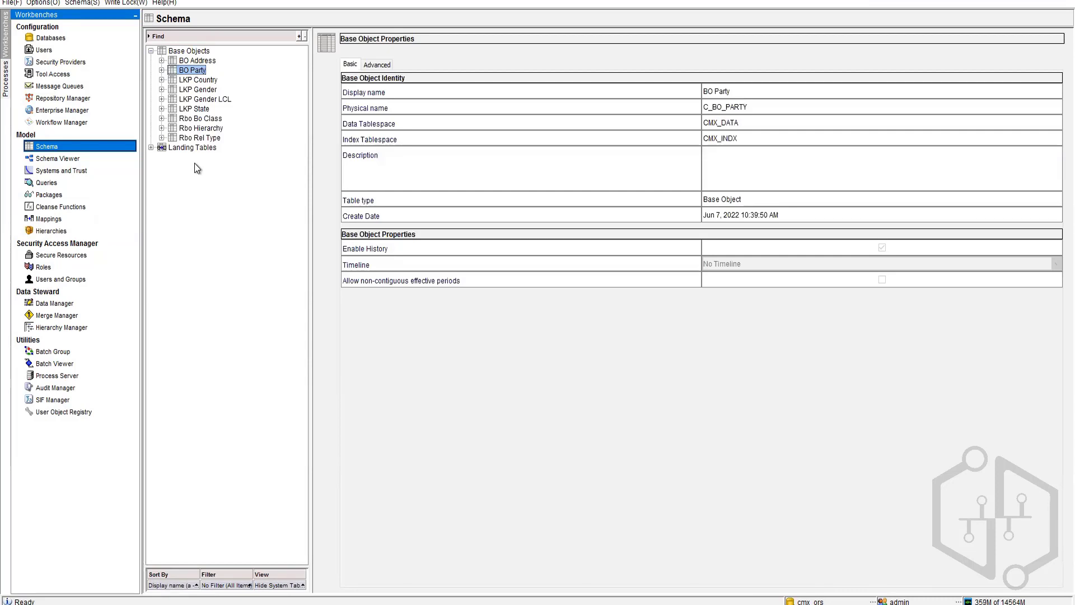
{"action": "left_click", "coordinate": [205, 120]}
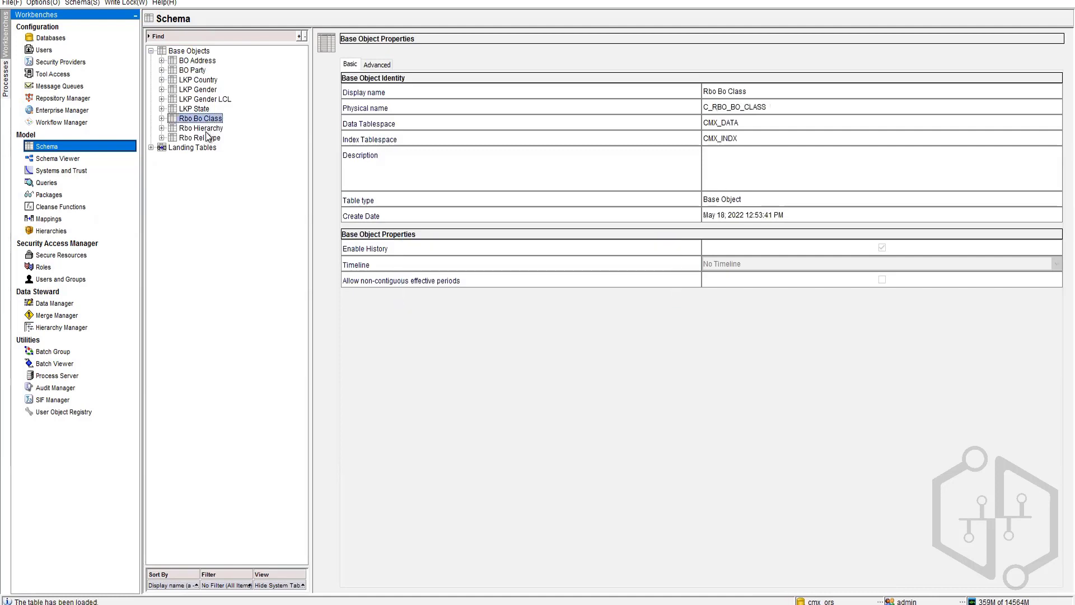
{"action": "key", "text": "Down"}
{"action": "key", "text": "Down"}
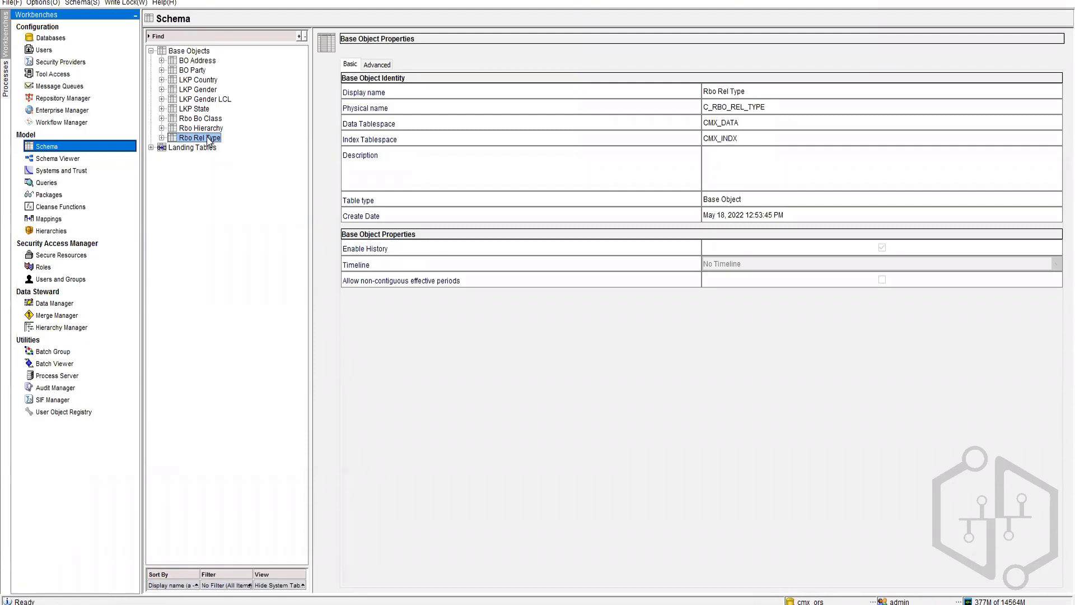
{"action": "left_click", "coordinate": [40, 232]}
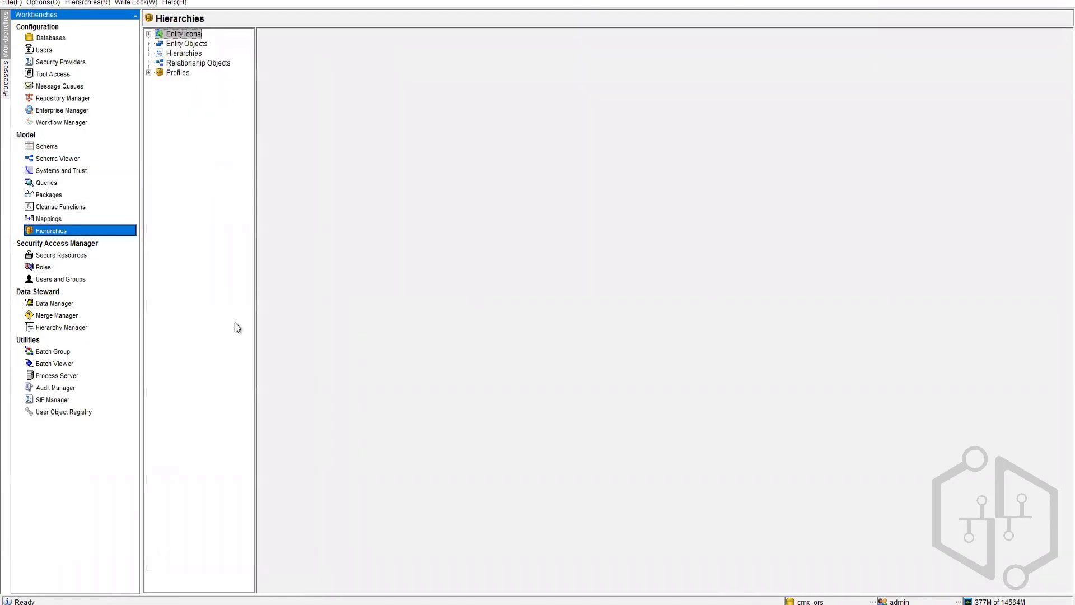
{"action": "left_click", "coordinate": [291, 604]}
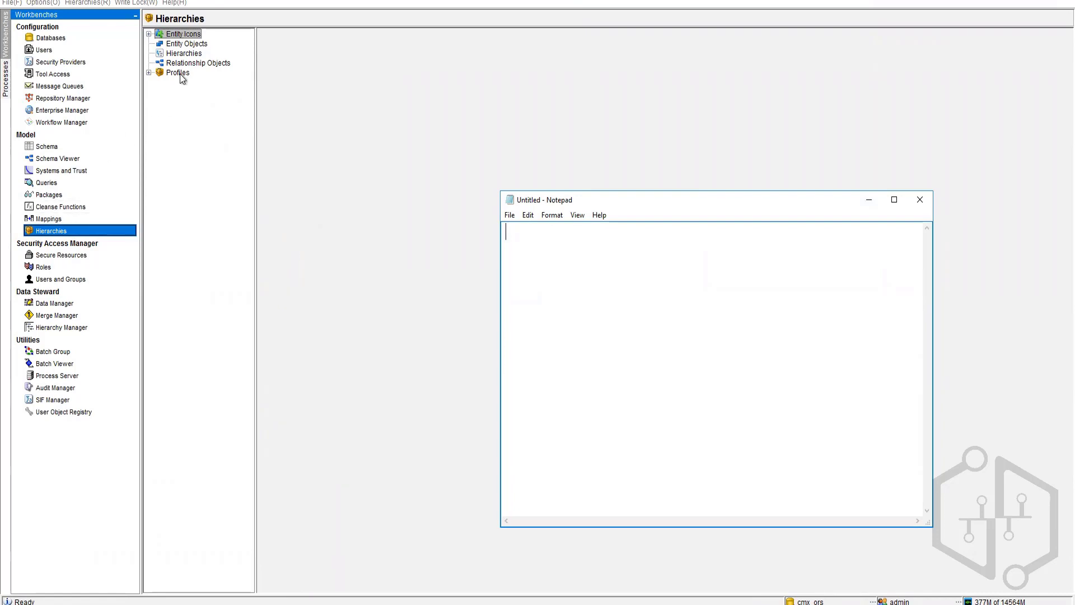
{"action": "left_click", "coordinate": [48, 147]}
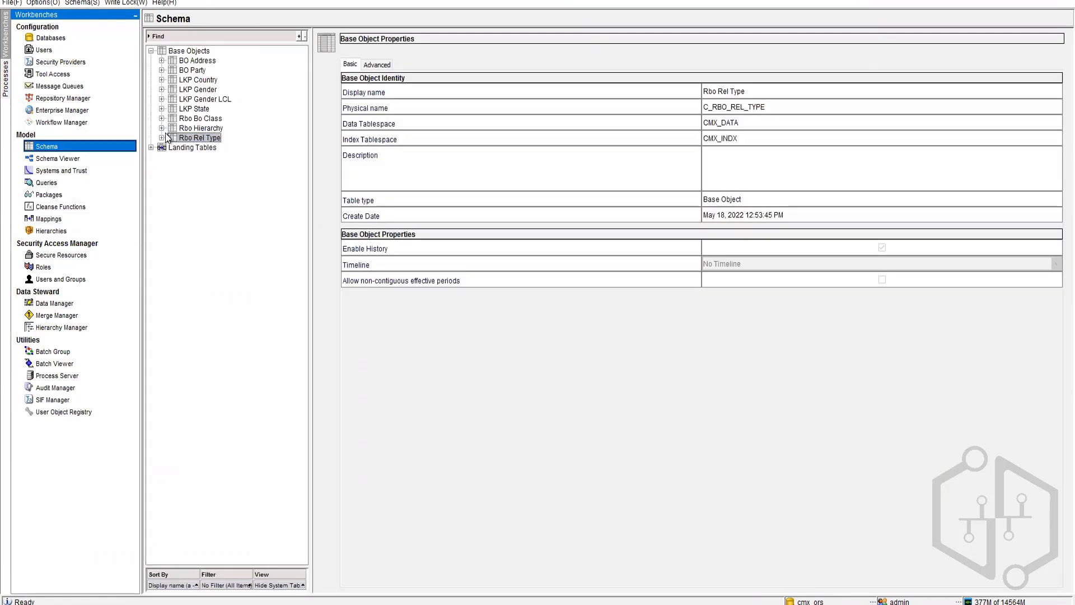
{"action": "left_click", "coordinate": [194, 119]}
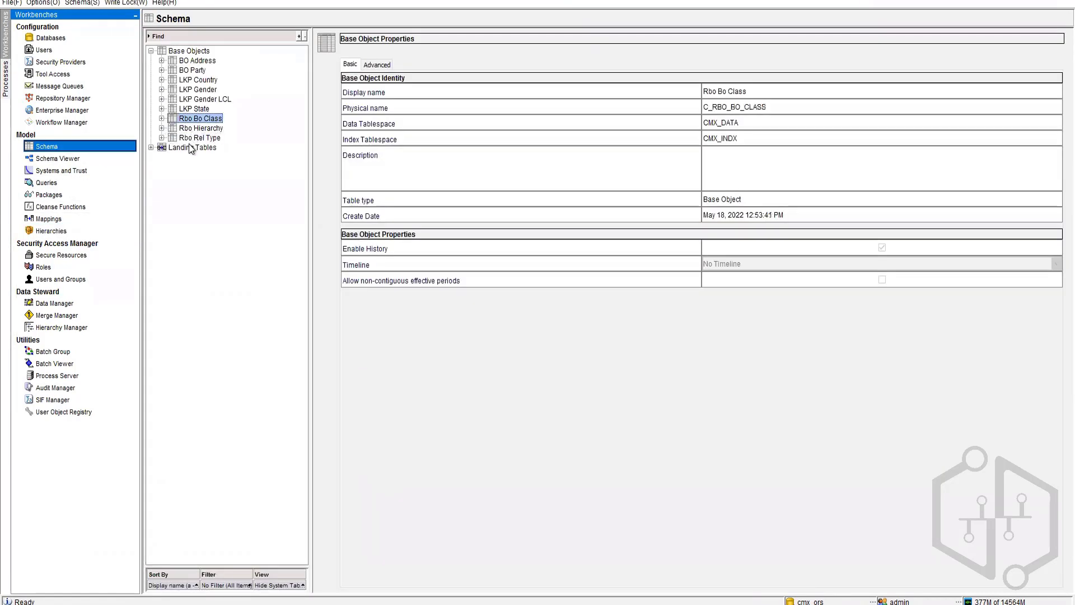
{"action": "key", "text": "Down"}
{"action": "left_click", "coordinate": [194, 139]}
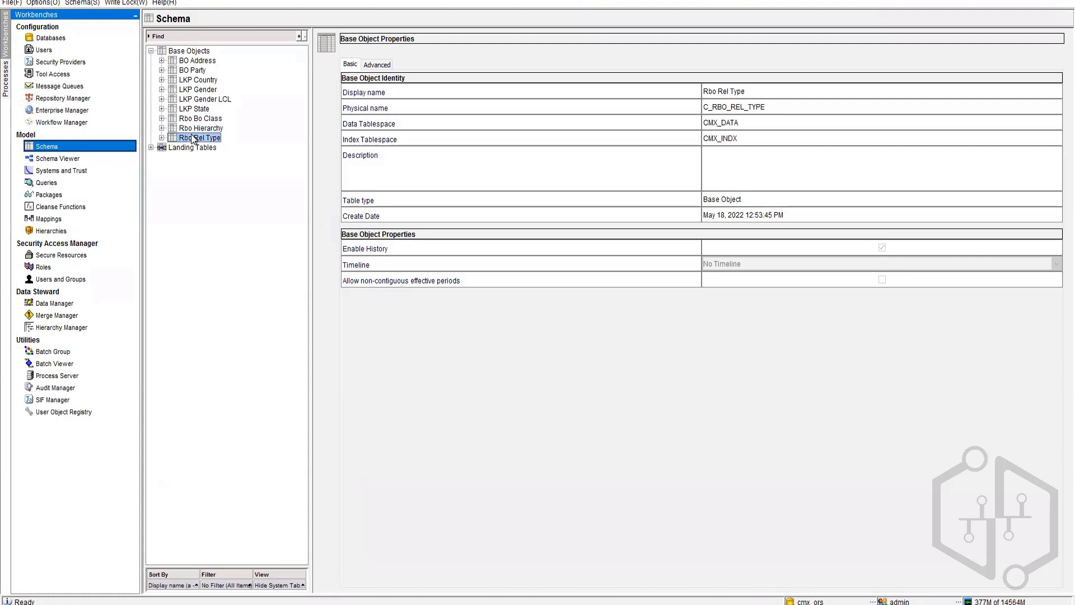
{"action": "left_click", "coordinate": [201, 119]}
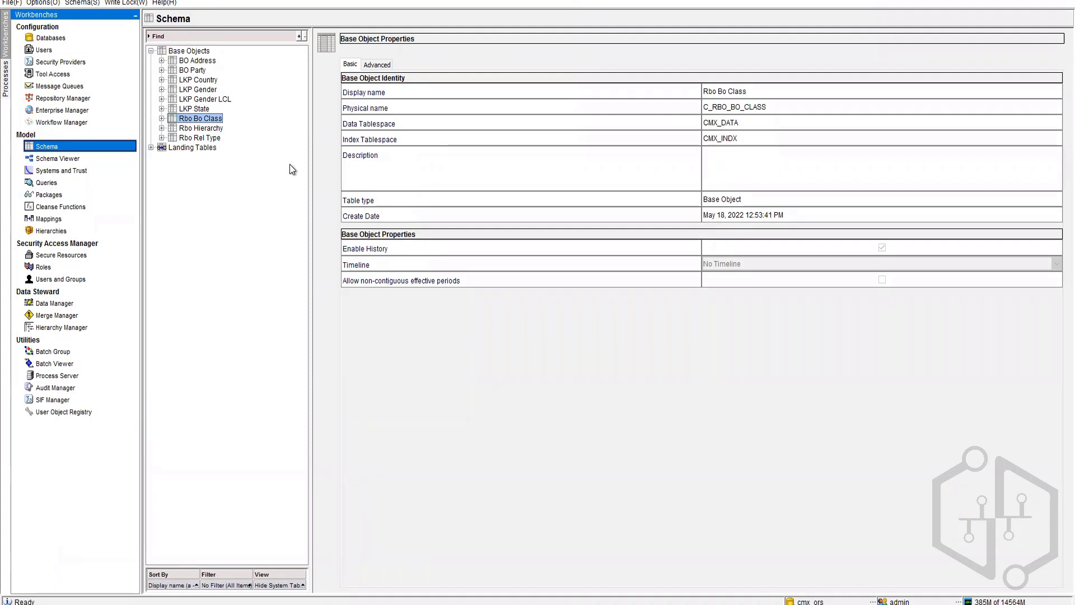
{"action": "left_click", "coordinate": [204, 139]}
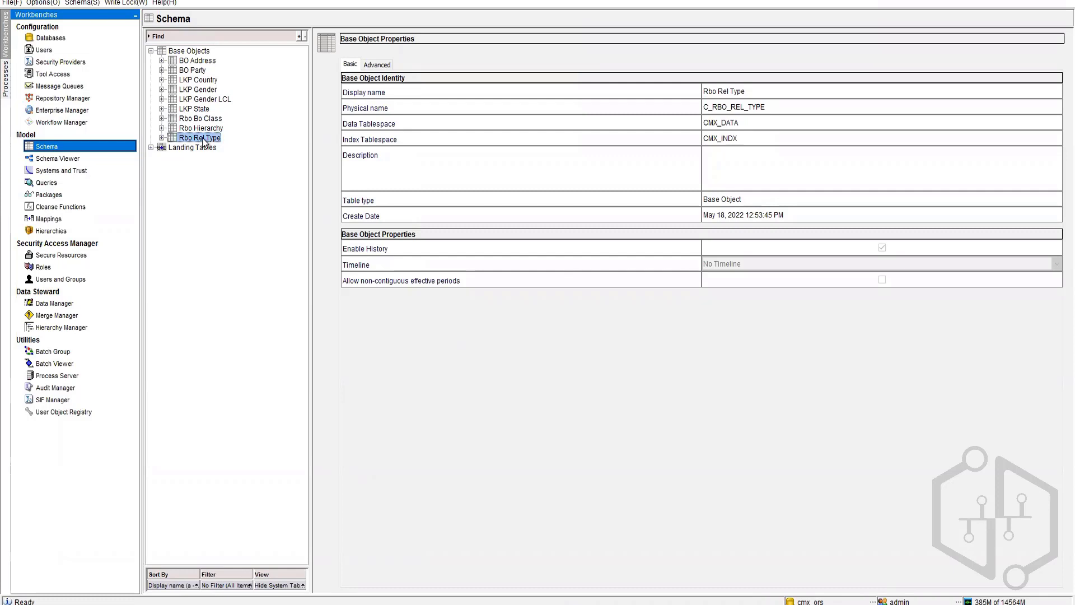
{"action": "key", "text": "Up"}
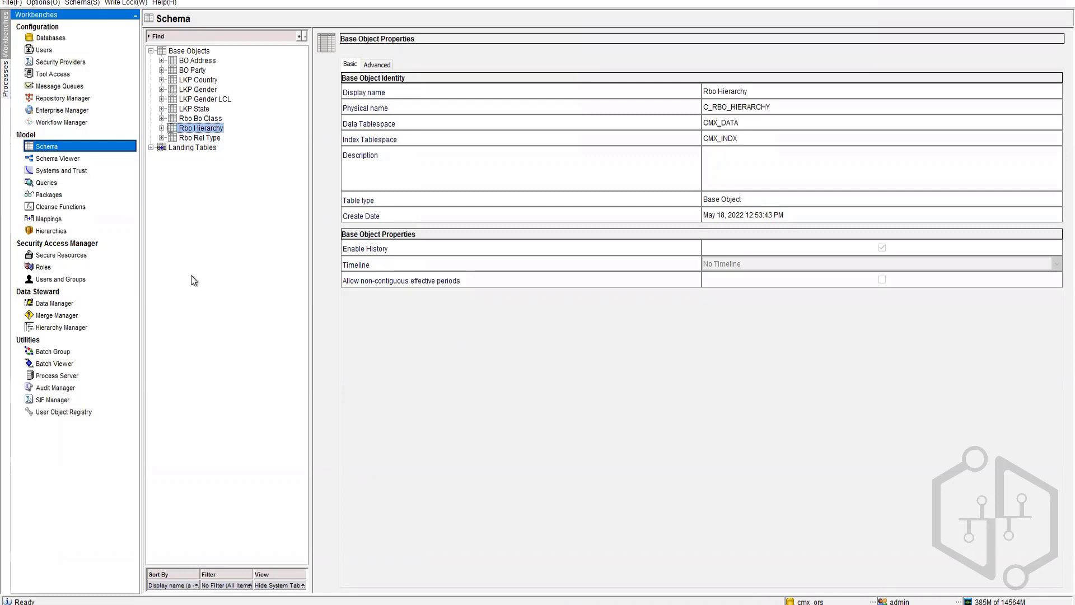
{"action": "left_click", "coordinate": [115, 230]}
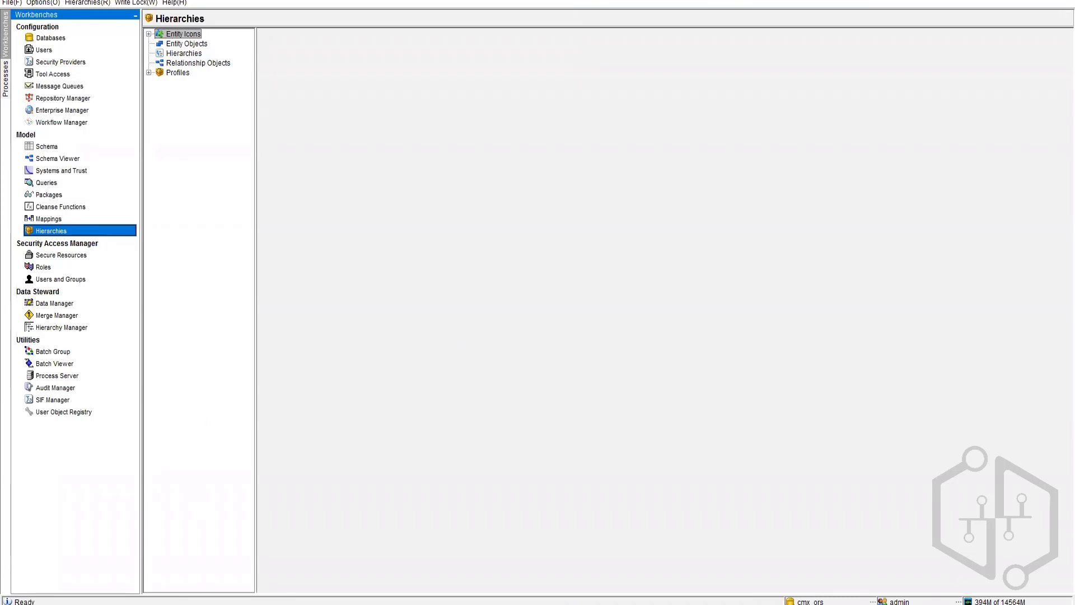
Step: Type the heading 'Entity Objects:' followed by a '2 Convert' line
{"action": "left_click", "coordinate": [336, 604]}
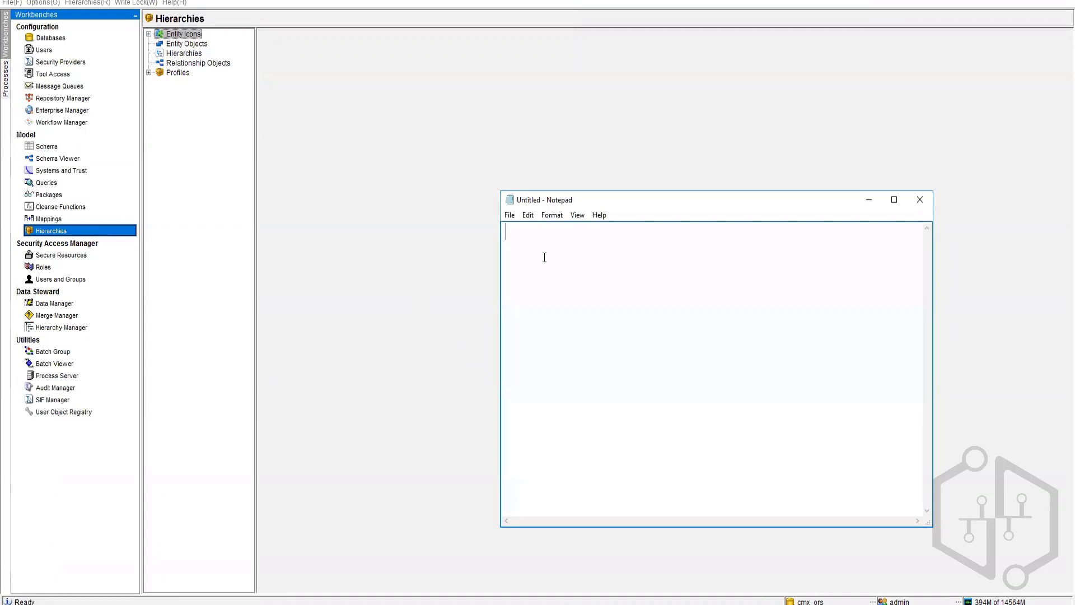
{"action": "type", "text": "Entity  Objects "}
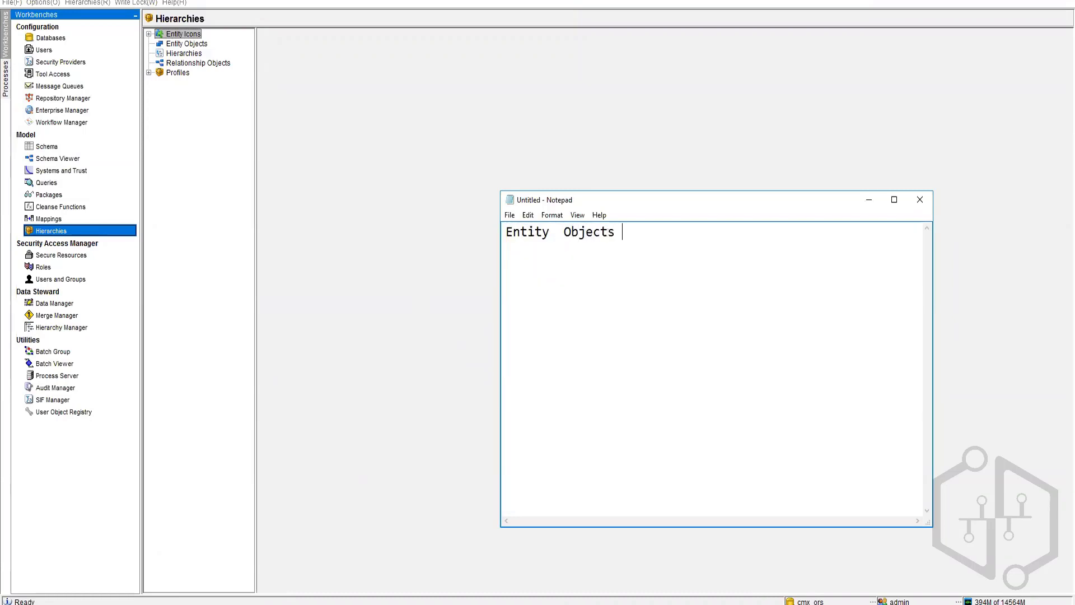
{"action": "type", "text": ":"}
{"action": "key", "text": "Return"}
{"action": "type", "text": "2 Cov"}
{"action": "key", "text": "BackSpace"}
{"action": "type", "text": "nvert"}
{"action": "key", "text": "Return"}
Step: Restructure into '2 Ways' with indented '1 Convert' and '2 Create' lines
{"action": "key", "text": "Up"}
{"action": "key", "text": "Right"}
{"action": "key", "text": "Return"}
{"action": "key", "text": "Tab"}
{"action": "key", "text": "Tab"}
{"action": "key", "text": "BackSpace"}
{"action": "type", "text": "1"}
{"action": "key", "text": "Tab"}
{"action": "type", "text": "Ways2 Con"}
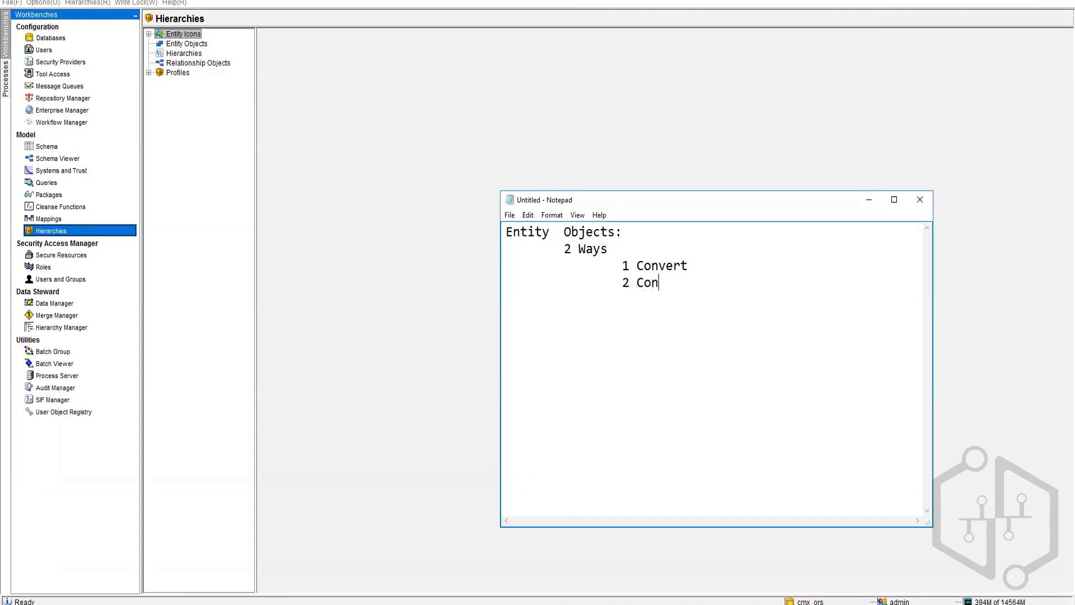
{"action": "key", "text": "BackSpace"}
{"action": "key", "text": "BackSpace"}
{"action": "type", "text": "reate"}
Step: Select Entity Objects and dismiss the Write Lock menu without locking
{"action": "left_click", "coordinate": [194, 44]}
{"action": "left_click", "coordinate": [136, 3]}
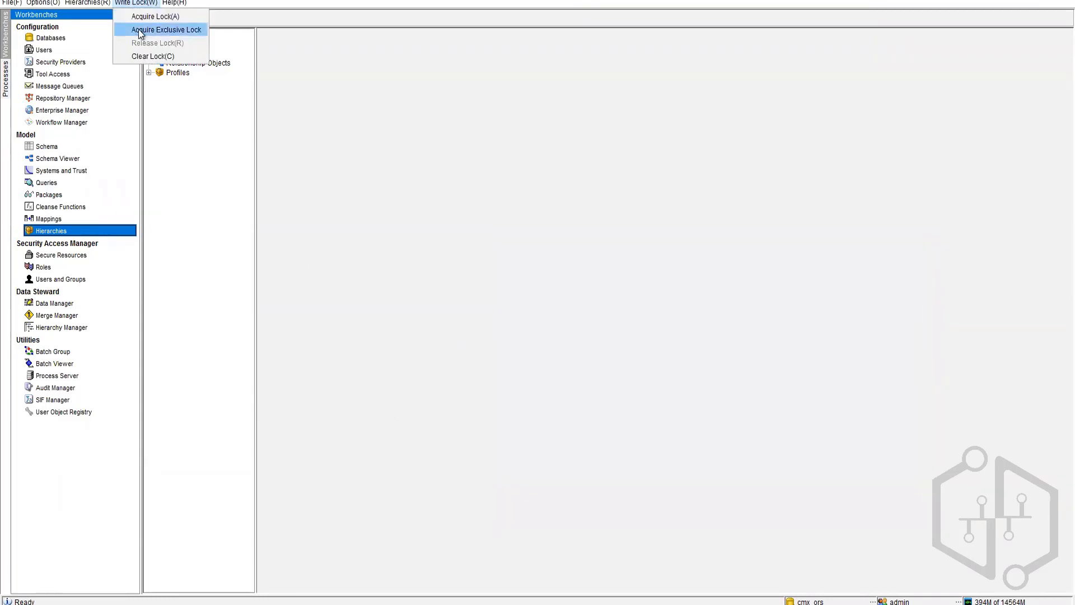
{"action": "left_click", "coordinate": [290, 155]}
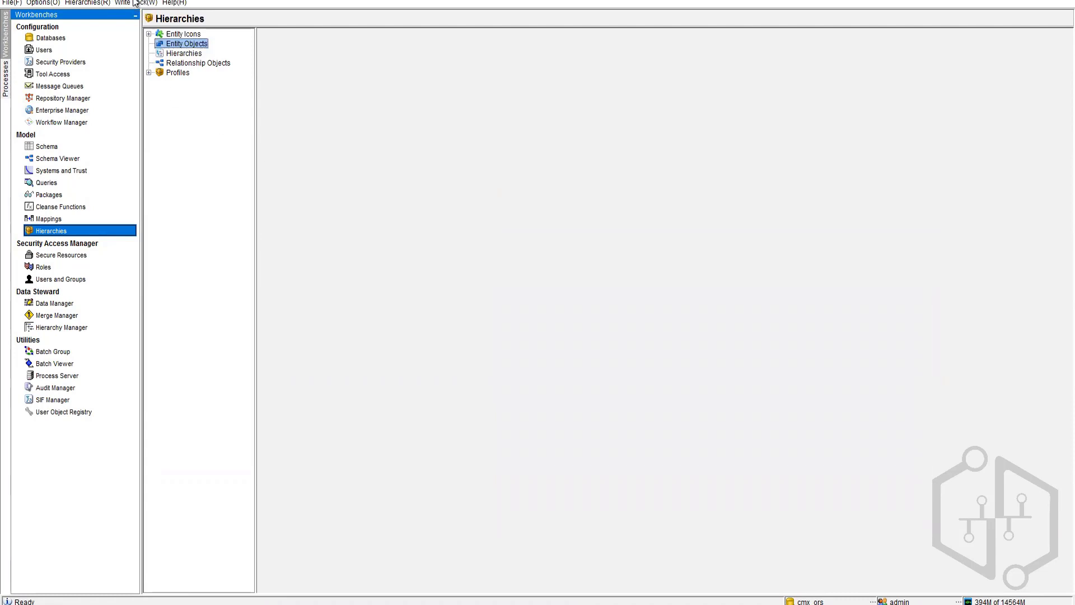
Step: Open the Create New Entity Base Object dialog and cancel it
{"action": "right_click", "coordinate": [179, 44]}
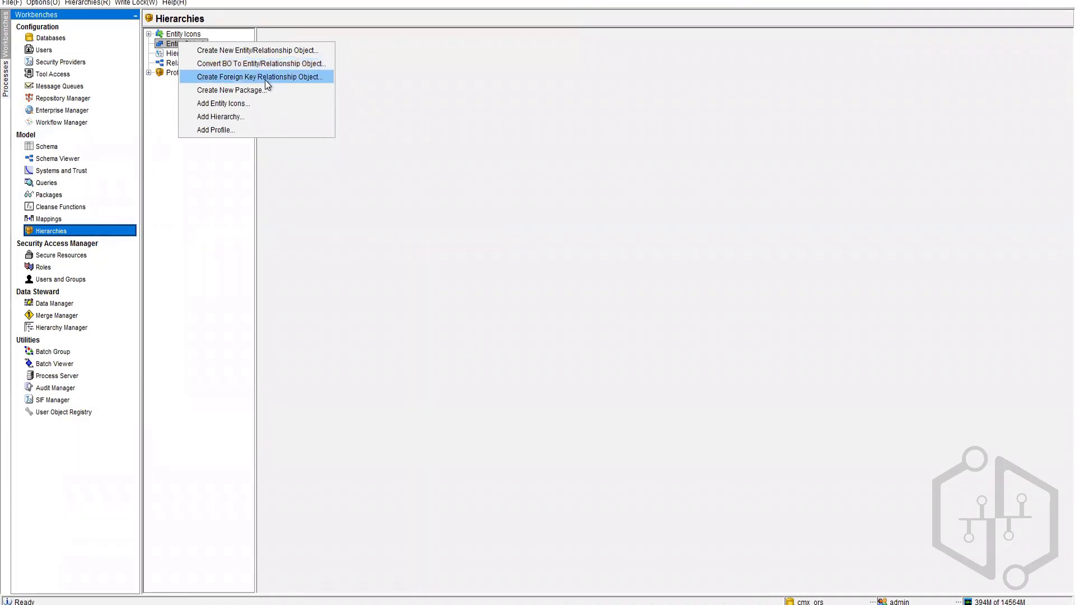
{"action": "left_click", "coordinate": [244, 50]}
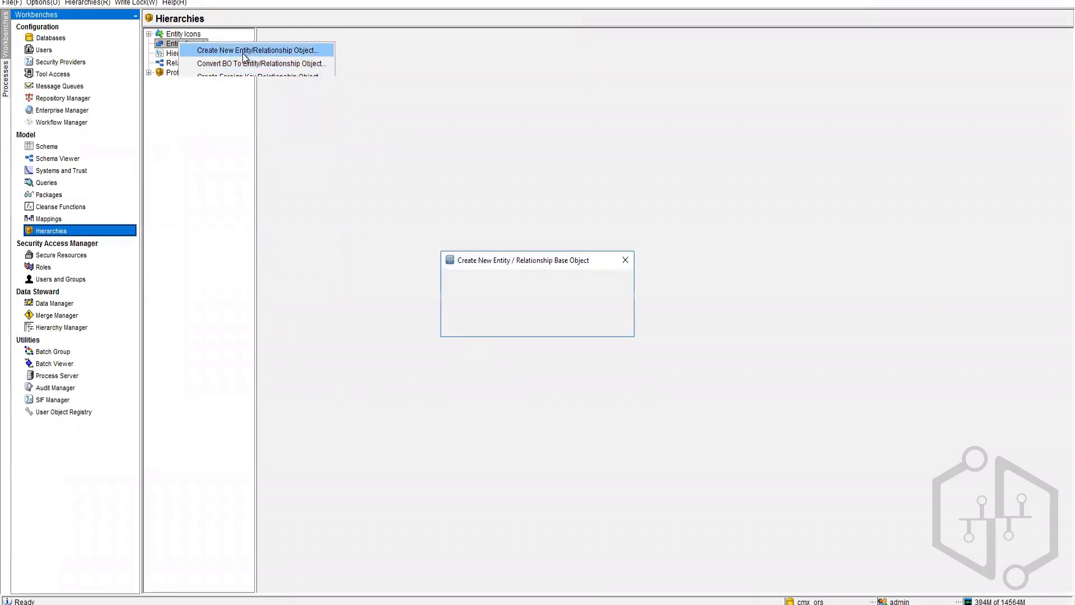
{"action": "left_click", "coordinate": [478, 285]}
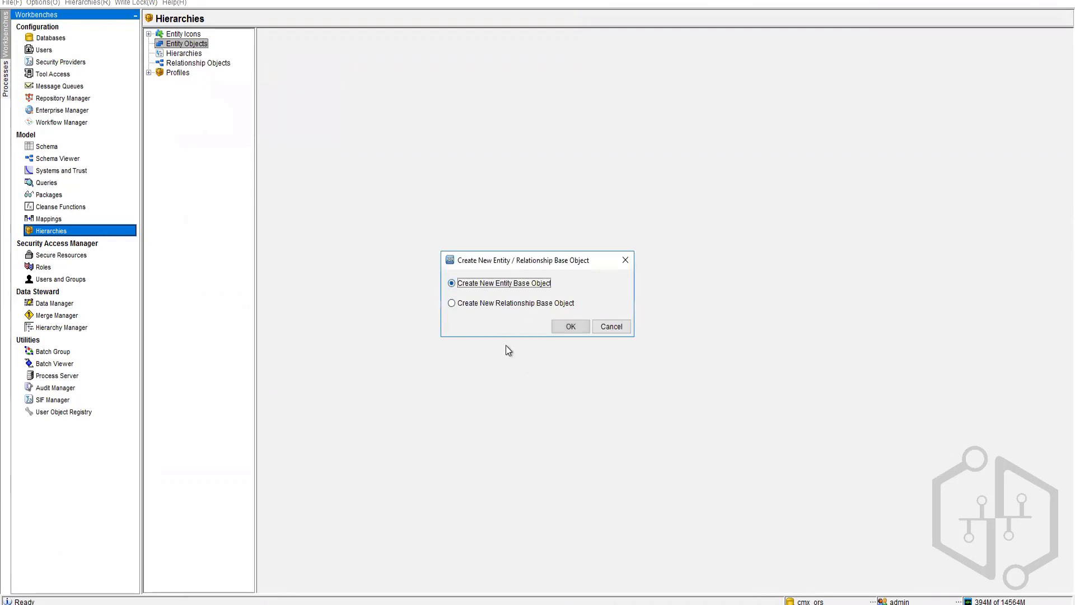
{"action": "left_click", "coordinate": [616, 327]}
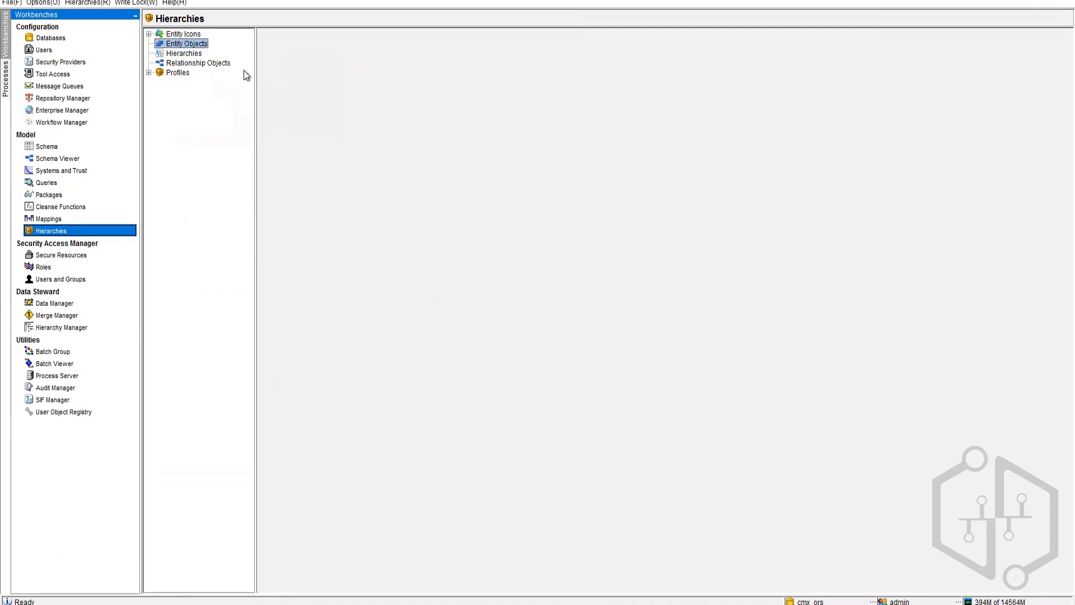
Step: Open the convert-existing-base-object dialog and cancel it
{"action": "right_click", "coordinate": [186, 47]}
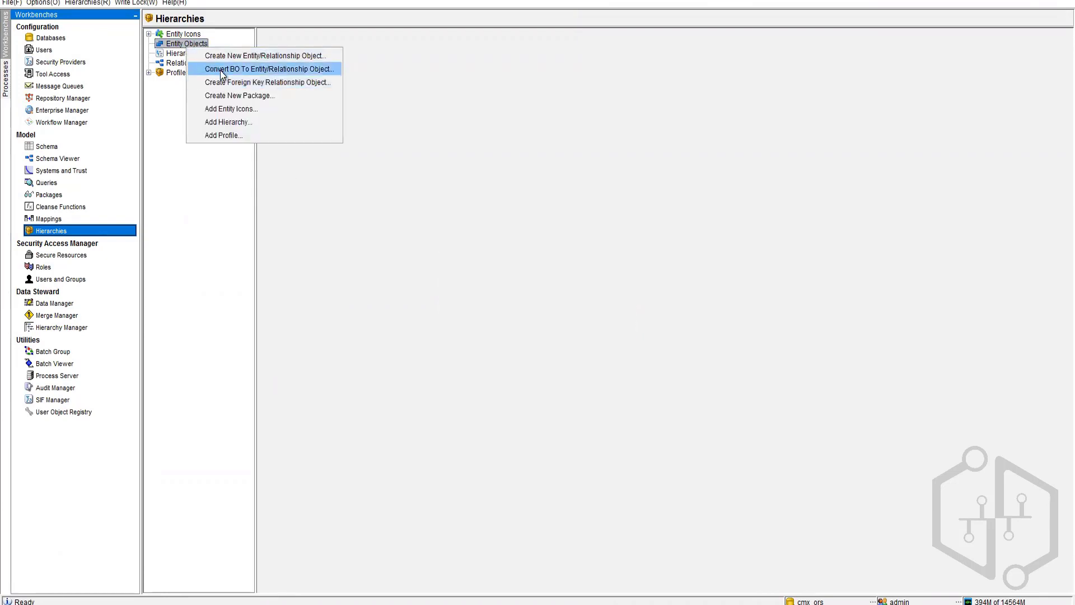
{"action": "left_click", "coordinate": [256, 69]}
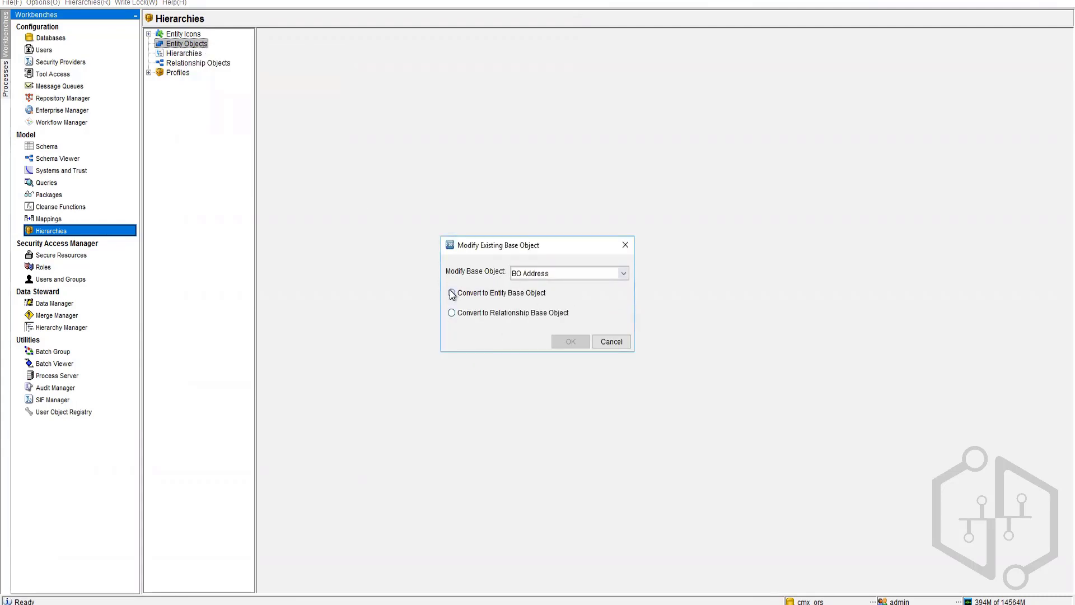
{"action": "left_click", "coordinate": [611, 342]}
Step: Open the foreign-key relationship object setup, check its empty base object list, and cancel
{"action": "right_click", "coordinate": [199, 44]}
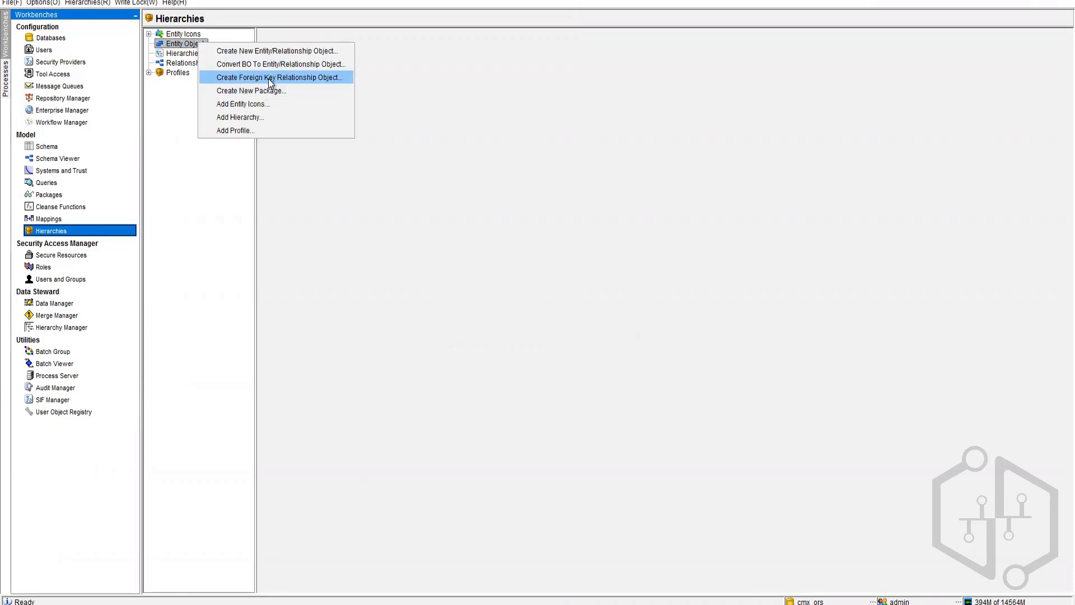
{"action": "left_click", "coordinate": [268, 79]}
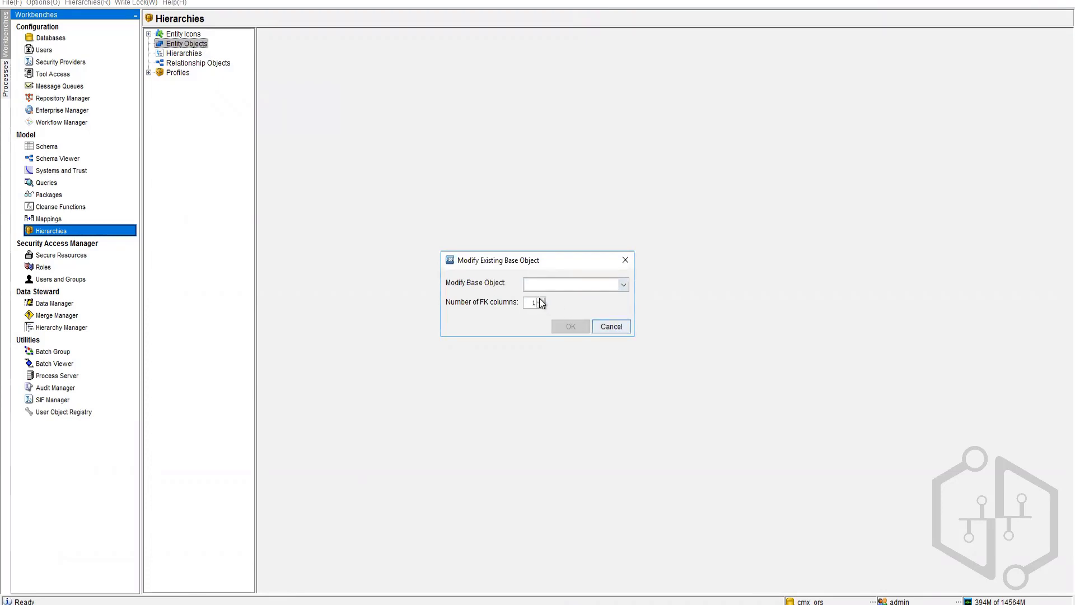
{"action": "left_click", "coordinate": [623, 284]}
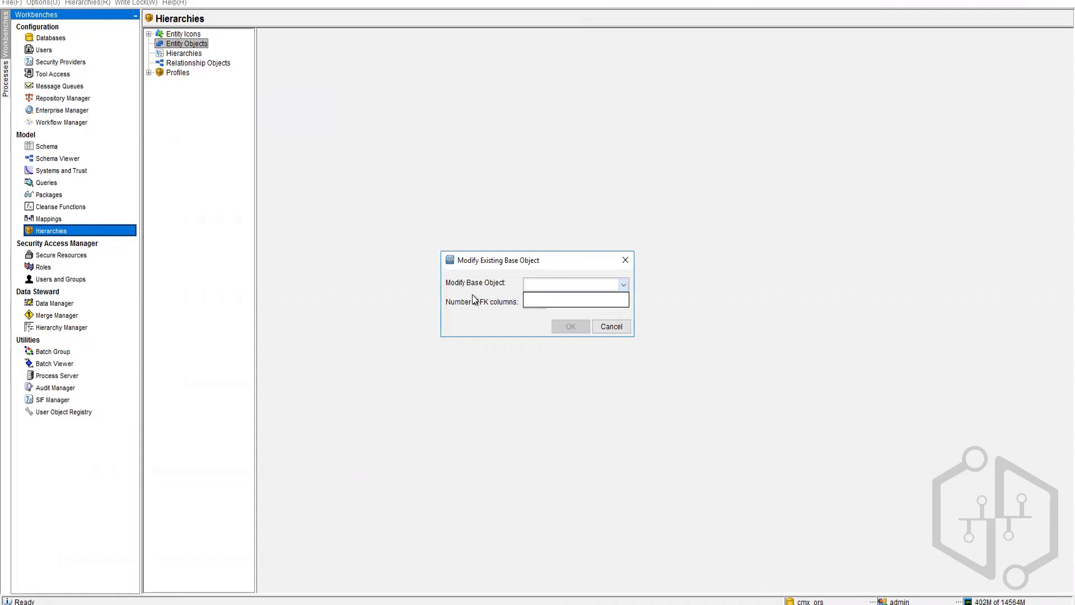
{"action": "left_click", "coordinate": [615, 327]}
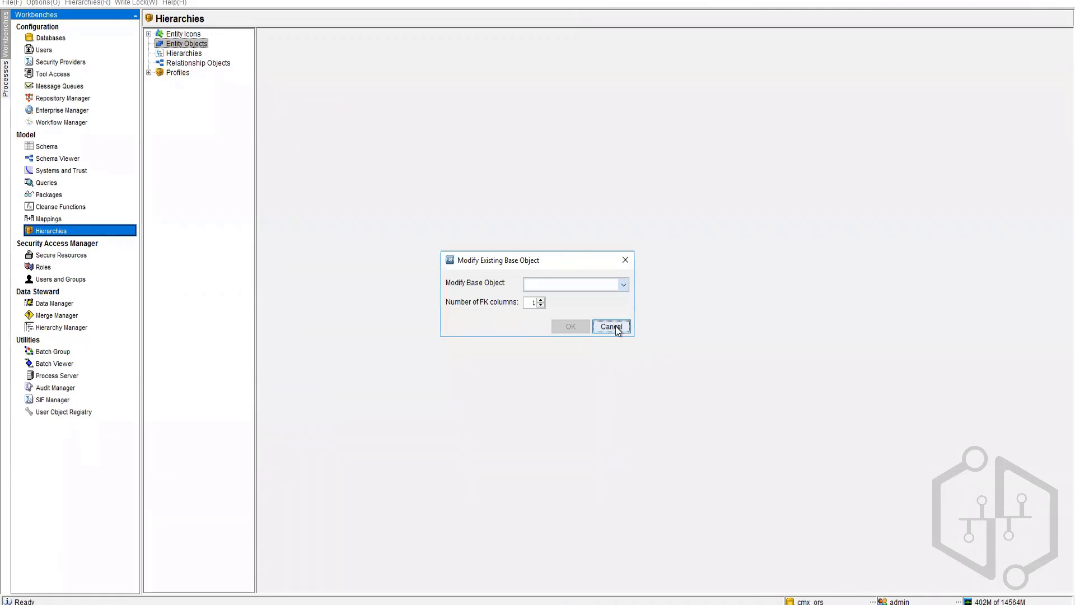
{"action": "left_click", "coordinate": [616, 327]}
Step: Start a new entity base object and inspect its ROWID_BO_CLASS entity-type column
{"action": "right_click", "coordinate": [206, 45]}
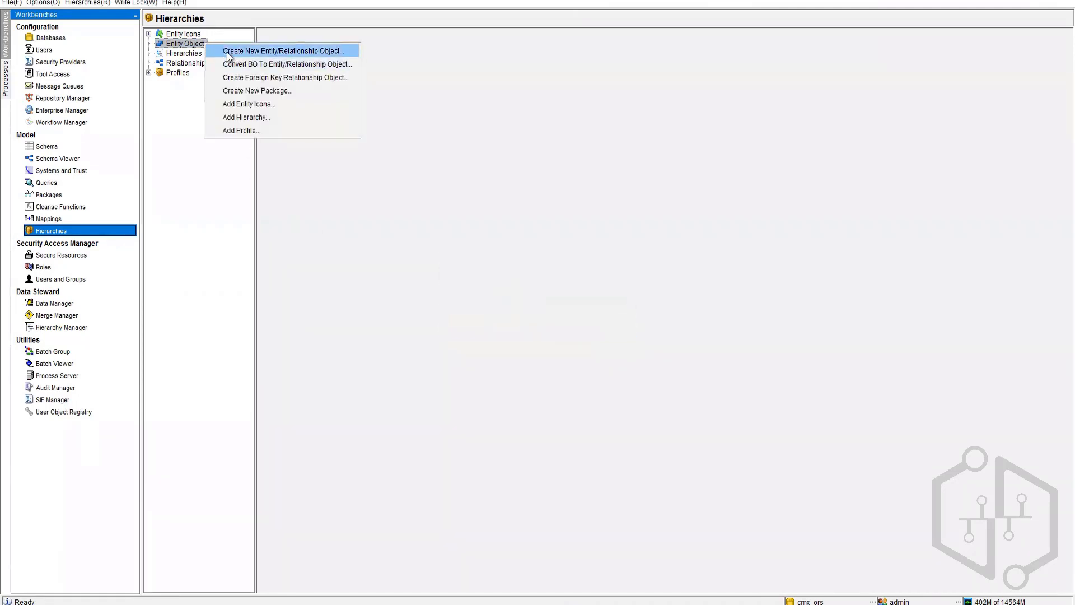
{"action": "left_click", "coordinate": [227, 51]}
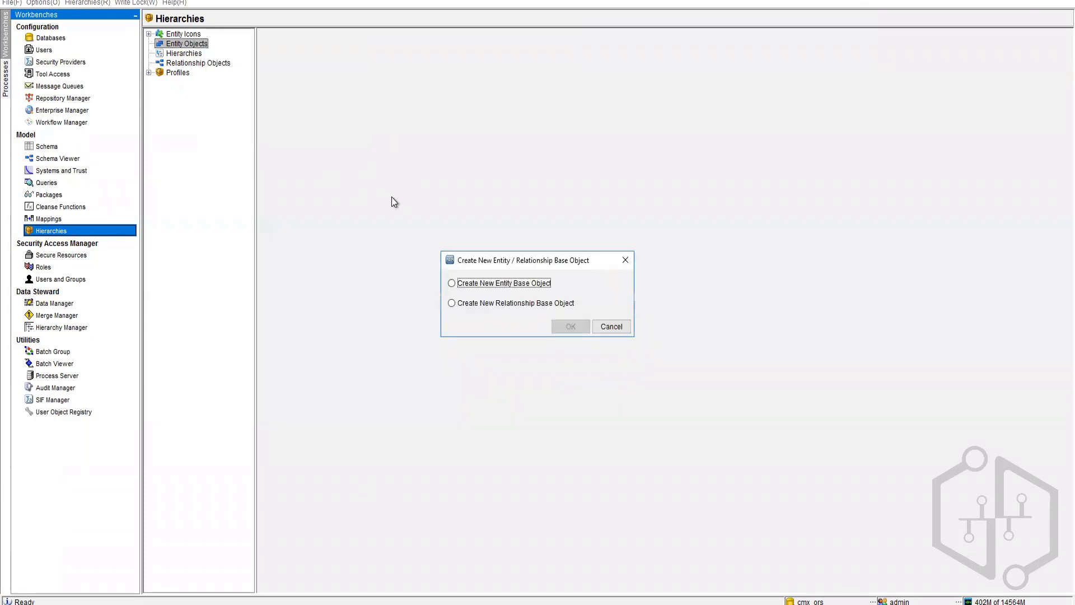
{"action": "left_click", "coordinate": [485, 283]}
{"action": "left_click", "coordinate": [570, 326]}
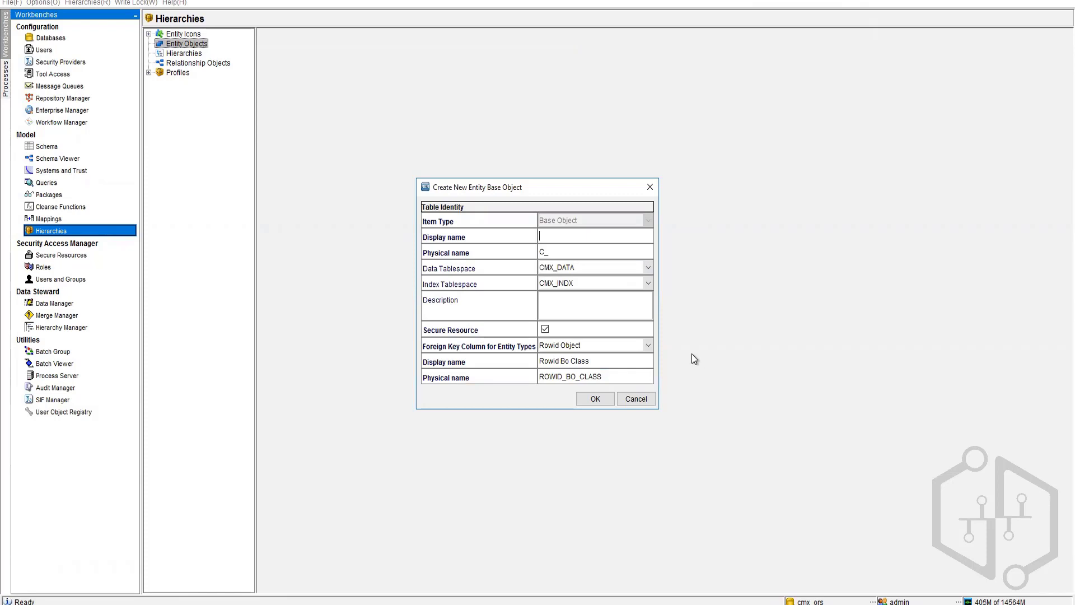
{"action": "left_click", "coordinate": [614, 376]}
{"action": "double_click", "coordinate": [613, 376]}
{"action": "left_click", "coordinate": [554, 361]}
Step: Name the object 'EO Employees', create it, and expand Entity Objects to confirm
{"action": "left_click", "coordinate": [572, 237]}
{"action": "type", "text": "BO"}
{"action": "key", "text": "BackSpace"}
{"action": "key", "text": "BackSpace"}
{"action": "key", "text": "BackSpace"}
{"action": "type", "text": "EO Employees"}
{"action": "key", "text": "Tab"}
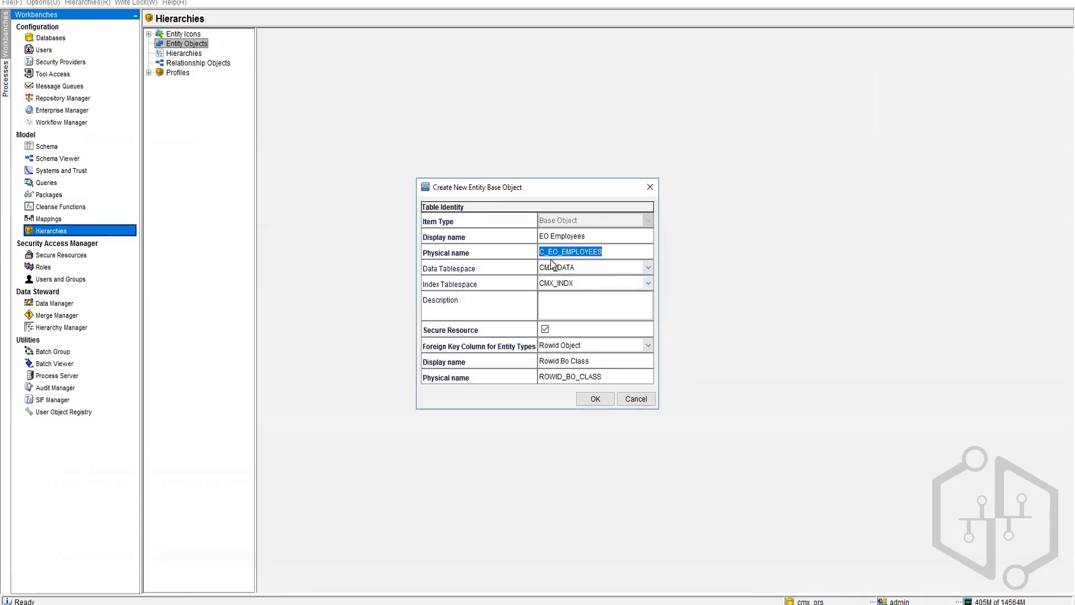
{"action": "left_click", "coordinate": [599, 403]}
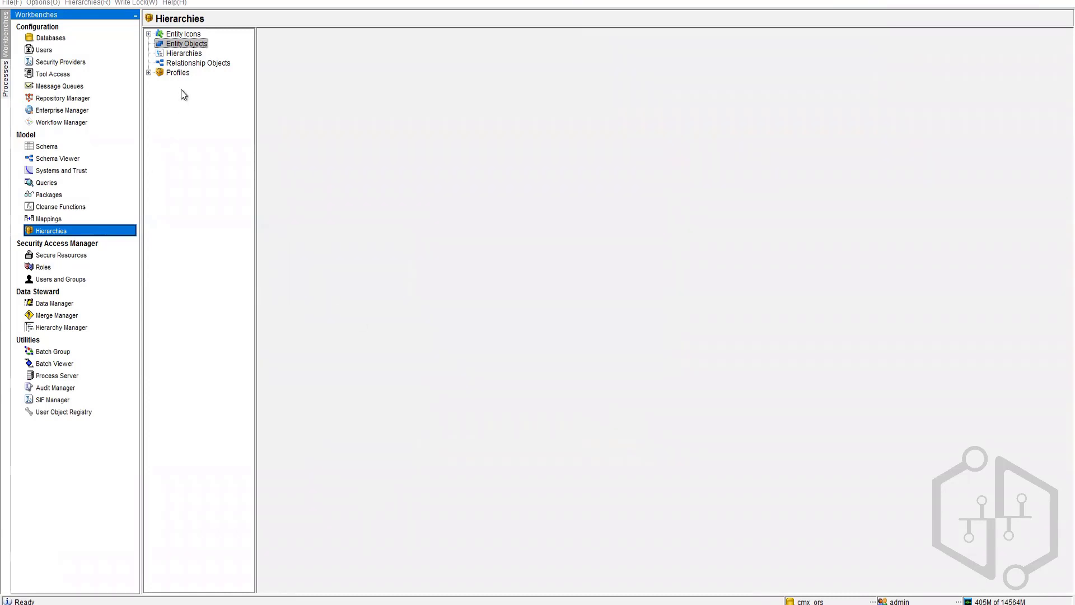
{"action": "left_click", "coordinate": [149, 44]}
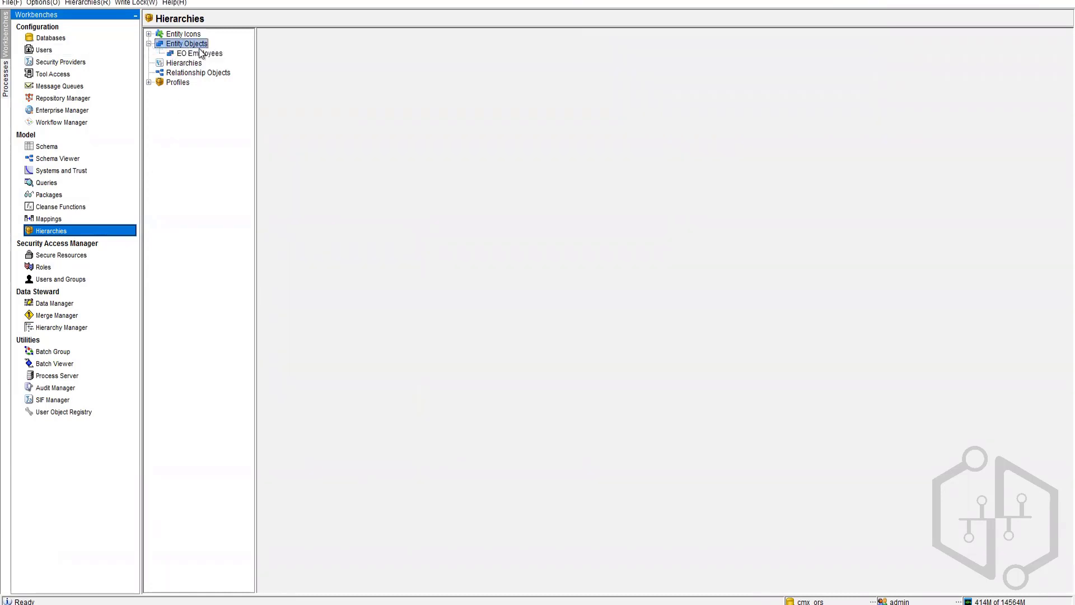
Step: In Schema, check EO Employees' advanced and basic properties and show its columns
{"action": "left_click", "coordinate": [92, 146]}
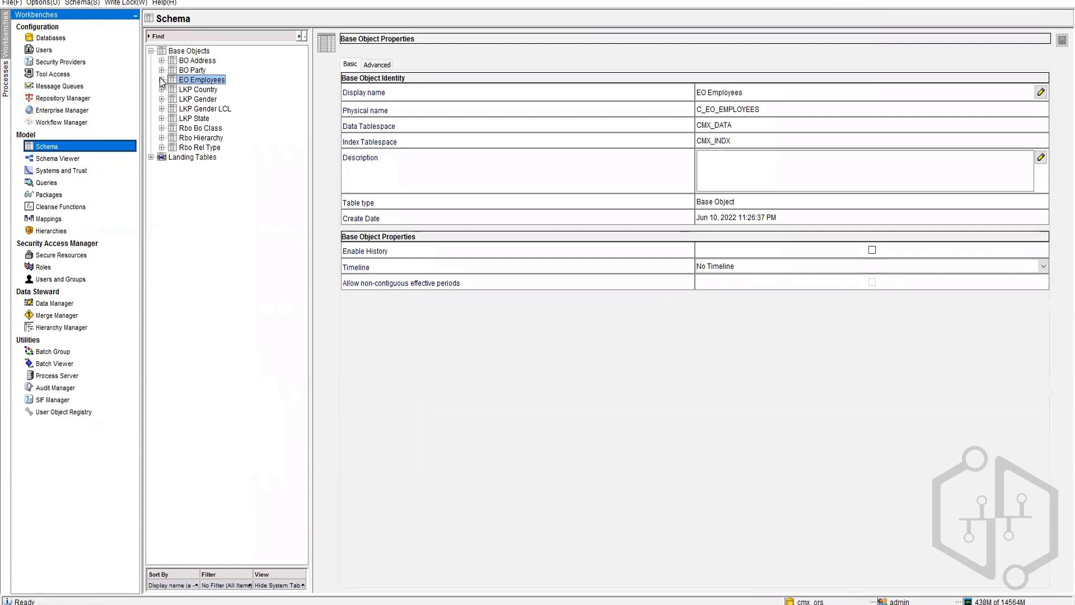
{"action": "left_click", "coordinate": [377, 65]}
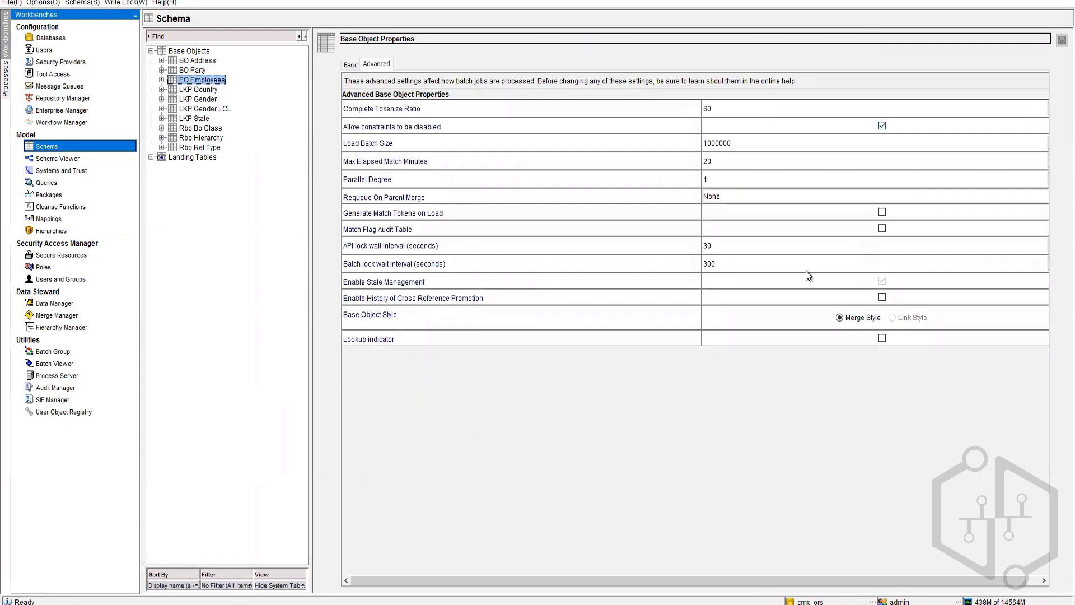
{"action": "left_click", "coordinate": [351, 64]}
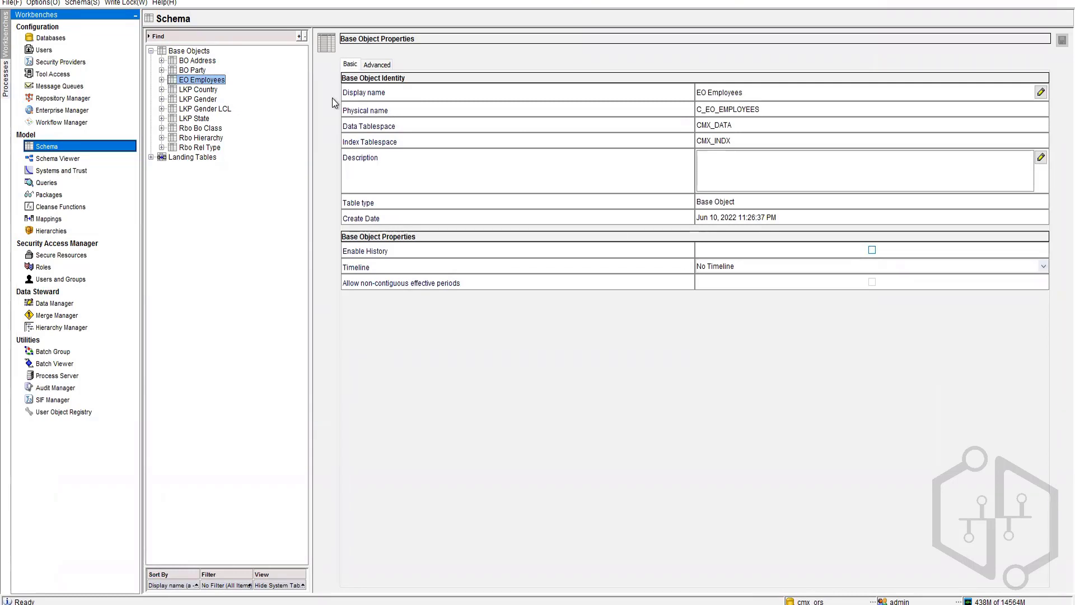
{"action": "left_click", "coordinate": [161, 79]}
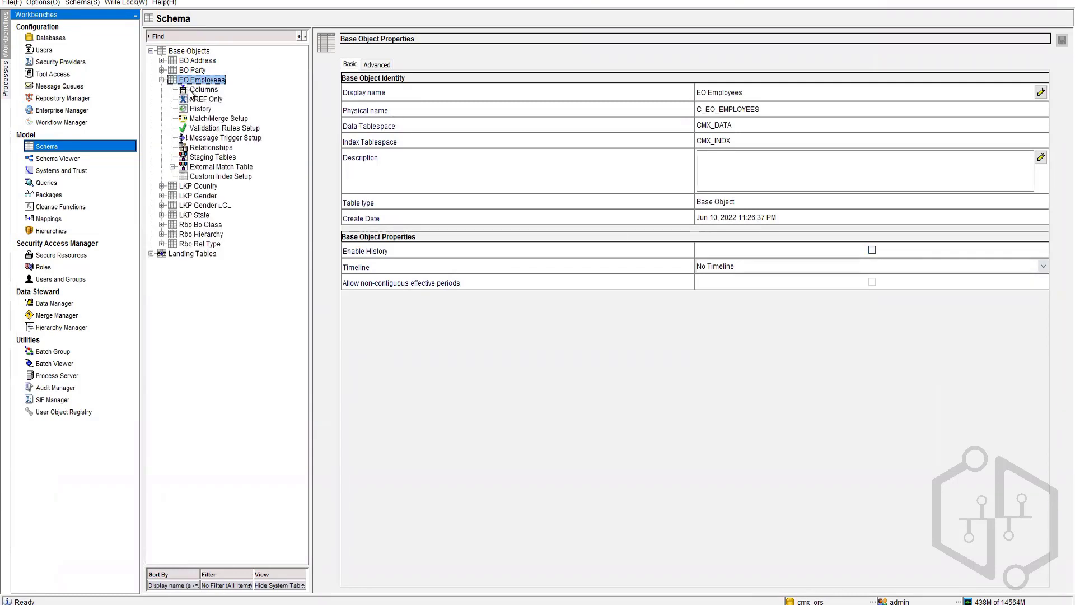
{"action": "left_click", "coordinate": [204, 89]}
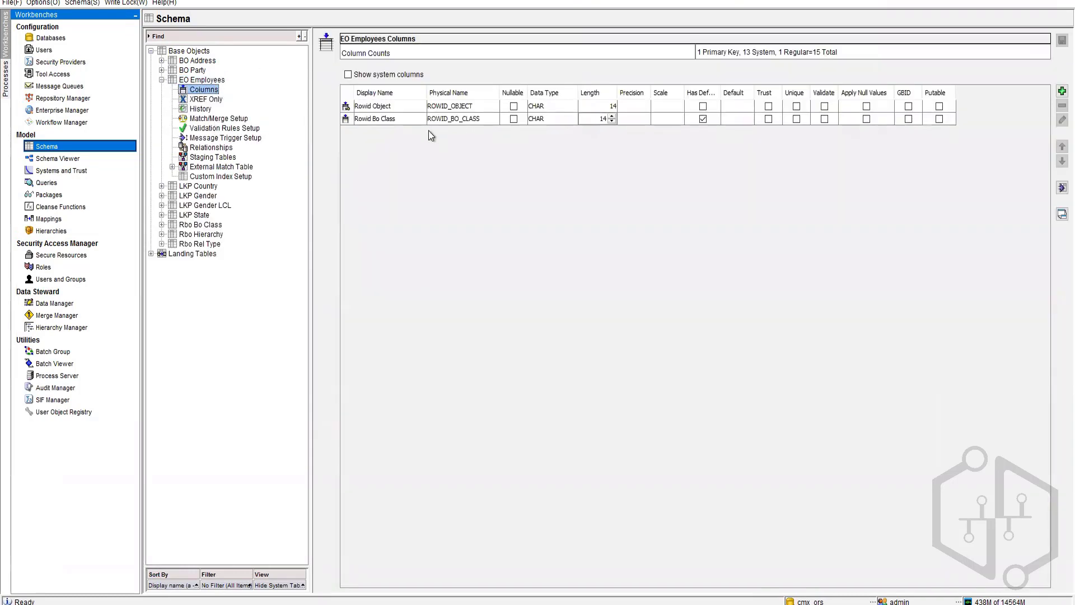
Step: Inspect the Rowid Bo Class column and its foreign-key relationships, then switch to Queries
{"action": "left_click", "coordinate": [385, 119]}
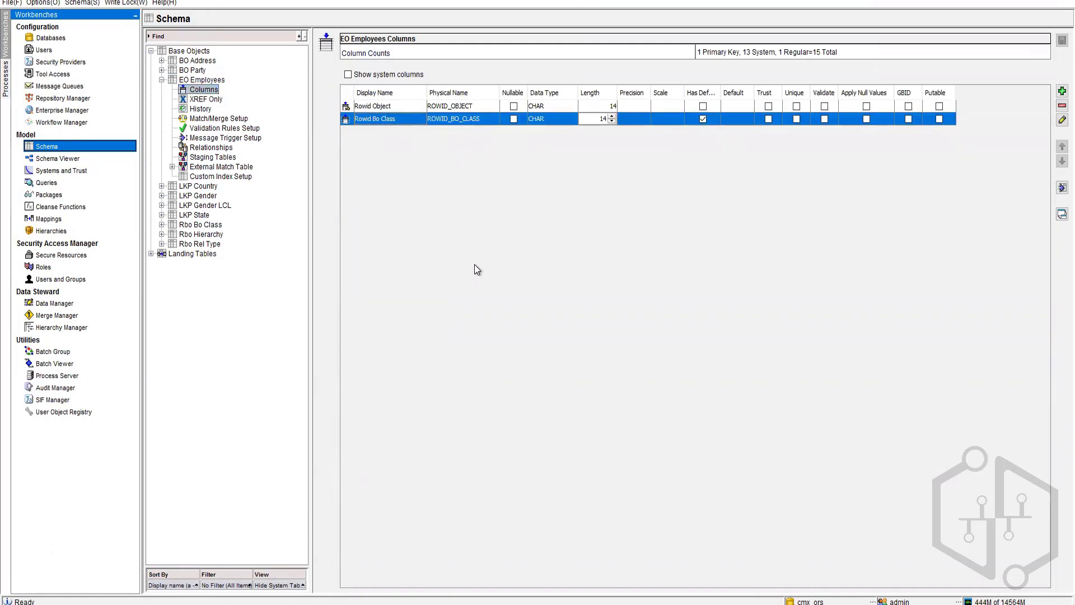
{"action": "left_click", "coordinate": [224, 148]}
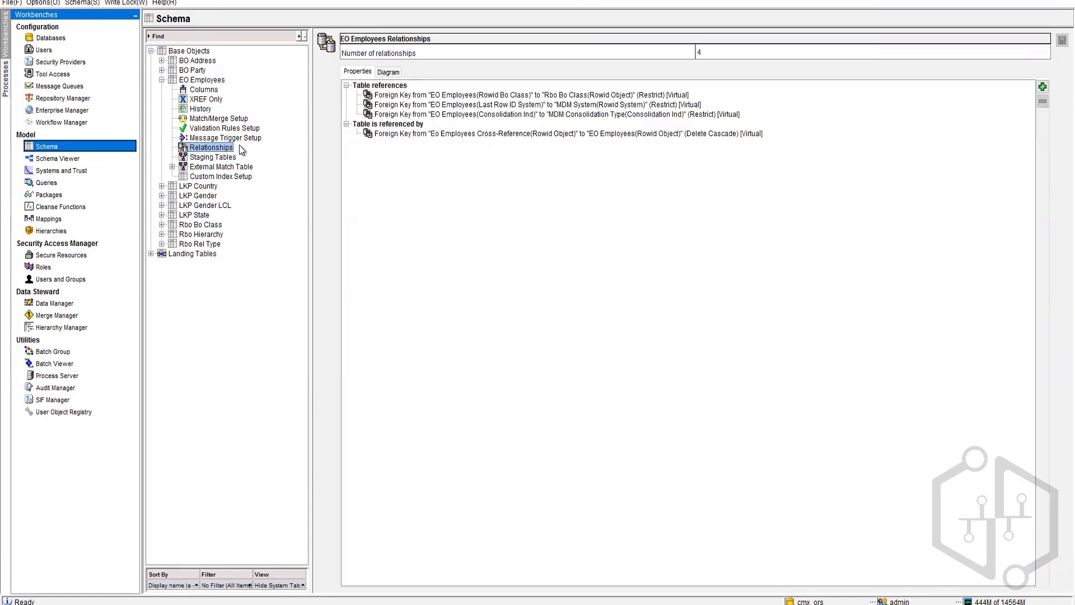
{"action": "left_click", "coordinate": [496, 114]}
{"action": "left_click", "coordinate": [520, 95]}
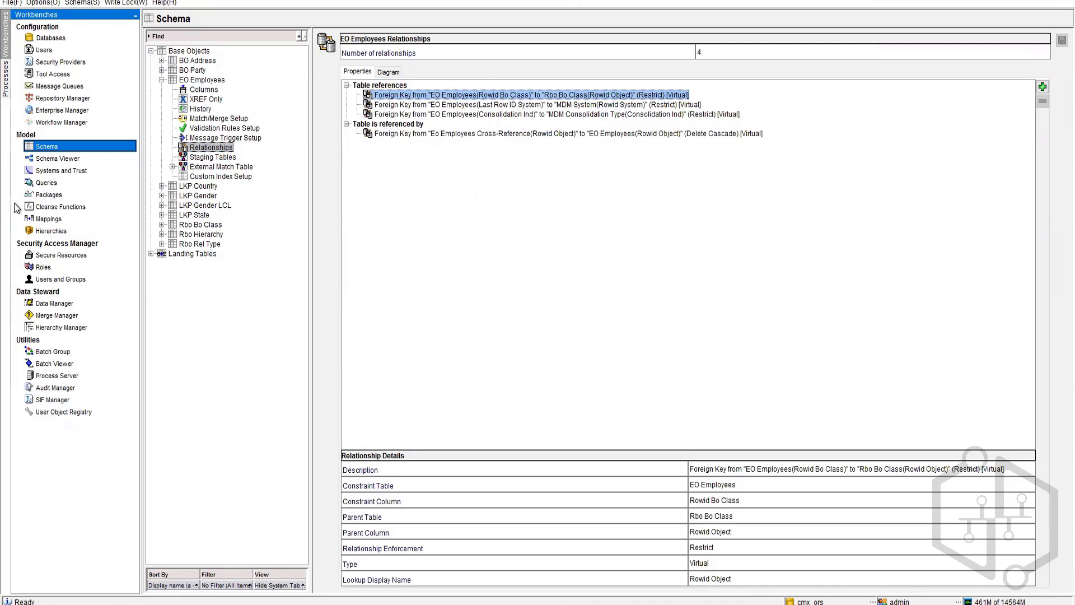
{"action": "left_click", "coordinate": [47, 183]}
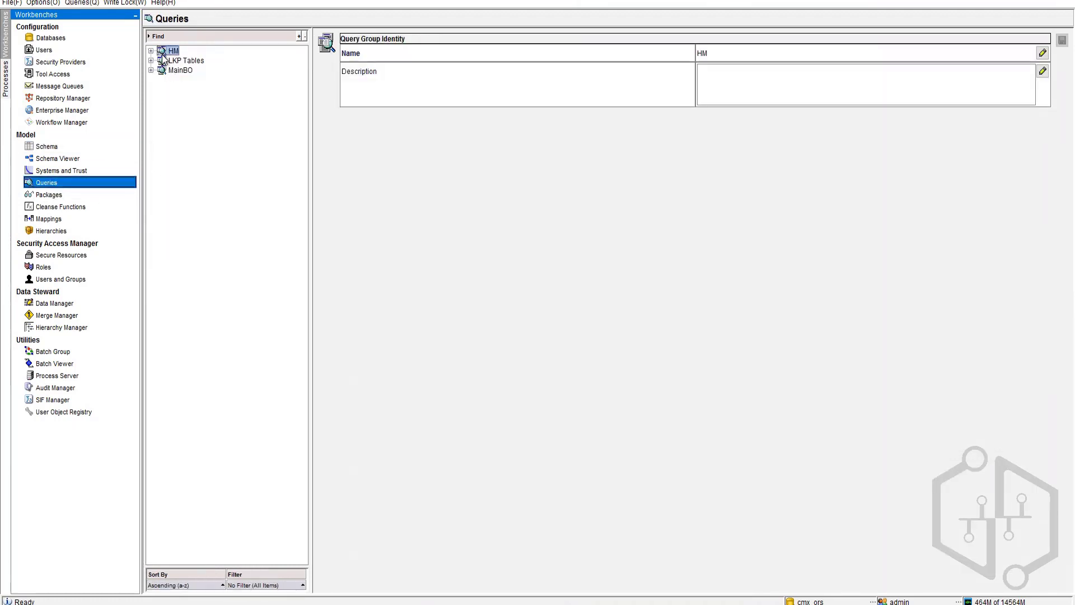
Step: Show the results of the Display BO CLASS query in the HM group
{"action": "left_click", "coordinate": [150, 51]}
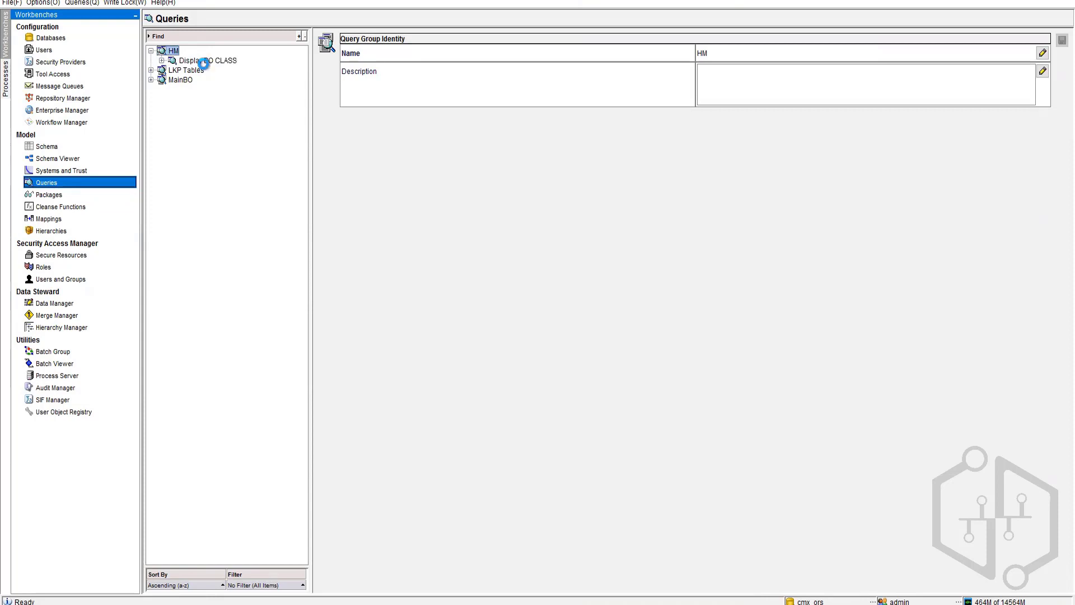
{"action": "left_click", "coordinate": [174, 60]}
{"action": "left_click", "coordinate": [161, 61]}
{"action": "left_click", "coordinate": [196, 70]}
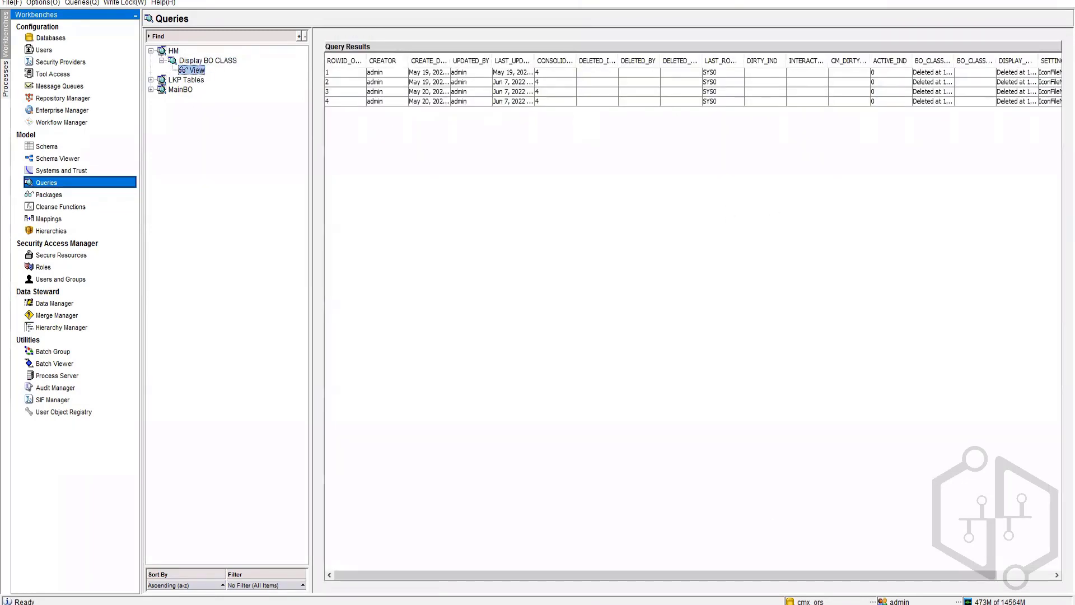
{"action": "left_click_drag", "start_coordinate": [770, 573], "coordinate": [971, 585]}
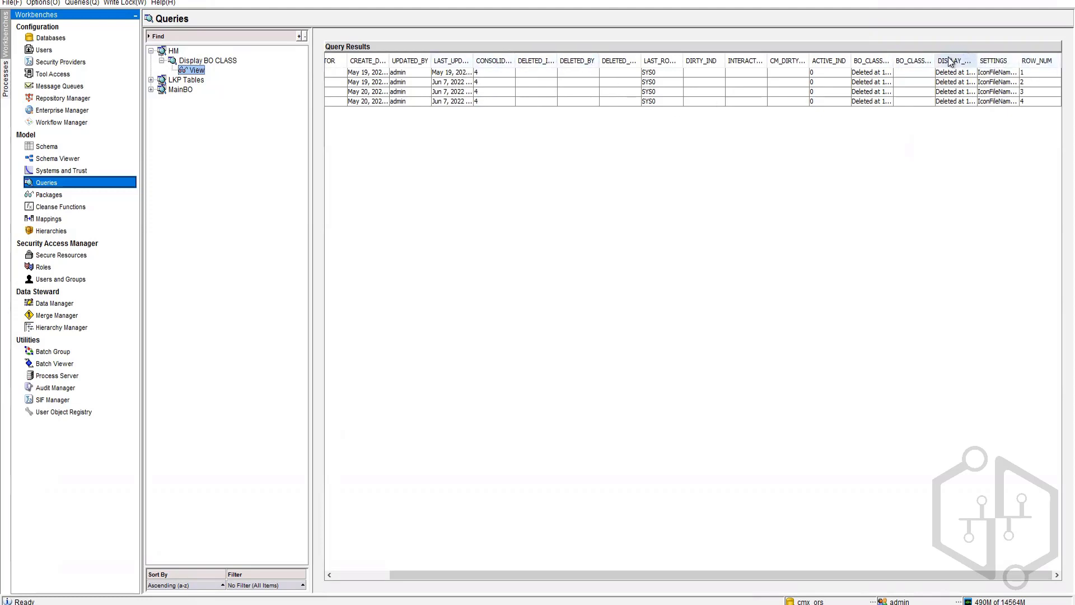
Step: Widen BO_CLASS_CODE and DISPLAY_NAME to read full values, then select the HM group
{"action": "left_click_drag", "start_coordinate": [934, 60], "coordinate": [1048, 62]}
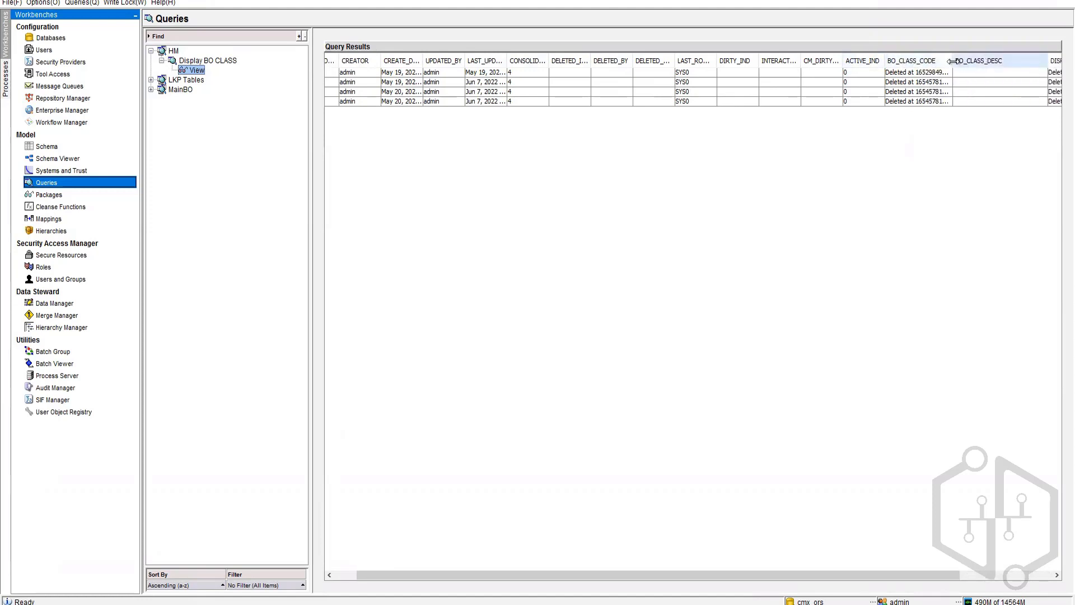
{"action": "left_click_drag", "start_coordinate": [951, 62], "coordinate": [1025, 61]}
{"action": "left_click", "coordinate": [975, 83]}
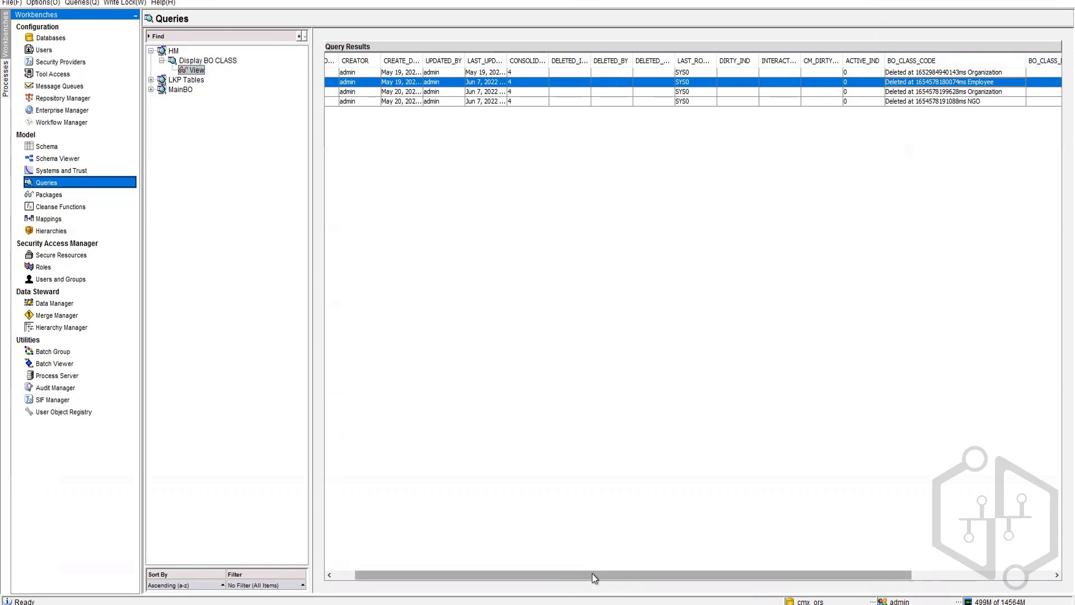
{"action": "left_click_drag", "start_coordinate": [592, 574], "coordinate": [571, 574]}
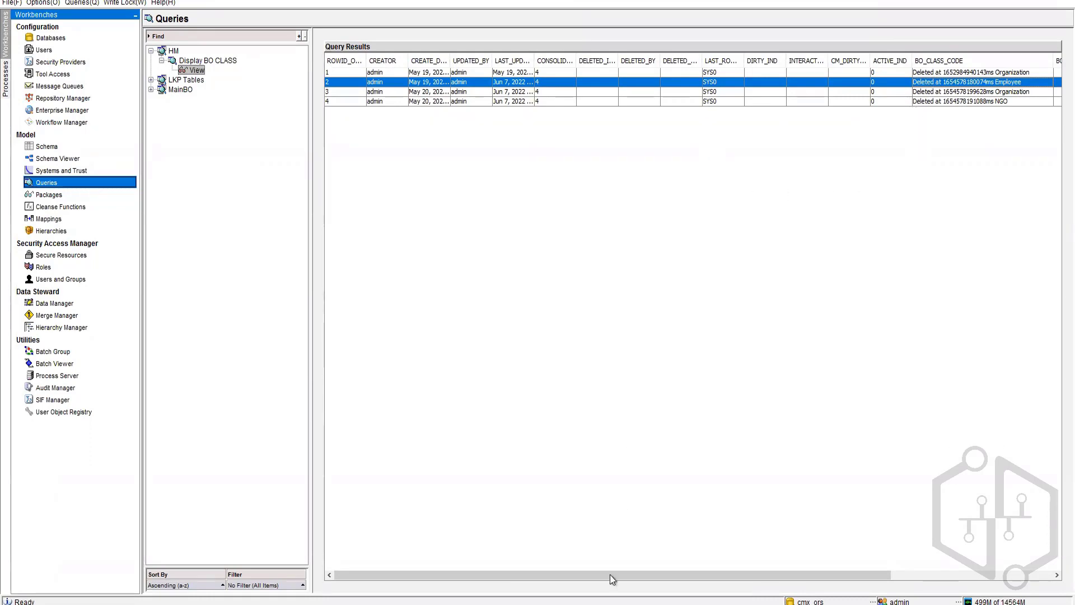
{"action": "left_click_drag", "start_coordinate": [637, 573], "coordinate": [851, 577]}
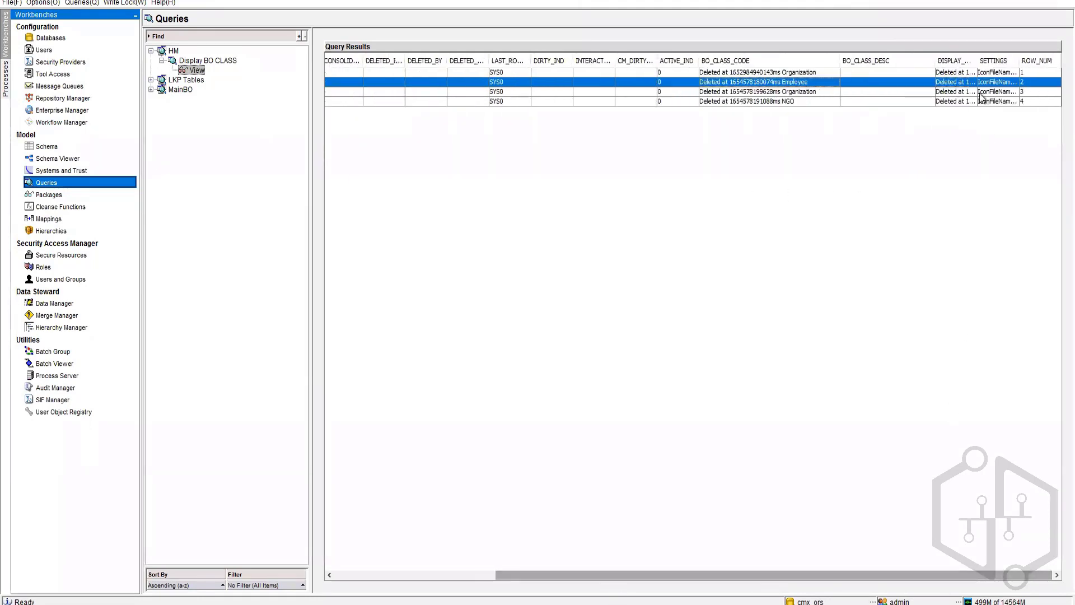
{"action": "left_click_drag", "start_coordinate": [976, 60], "coordinate": [1027, 60]}
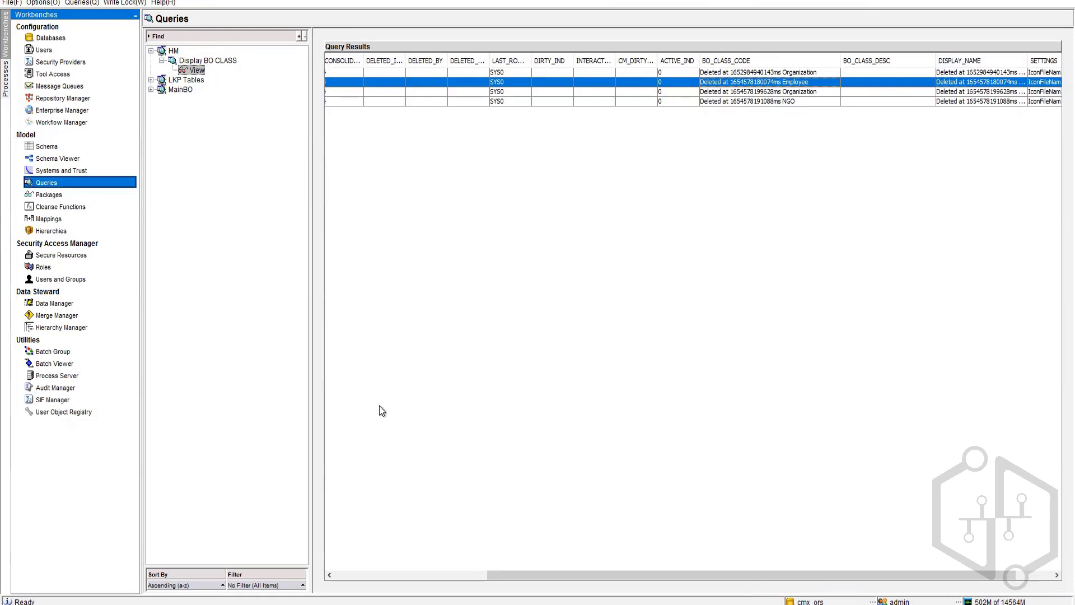
{"action": "left_click", "coordinate": [172, 51]}
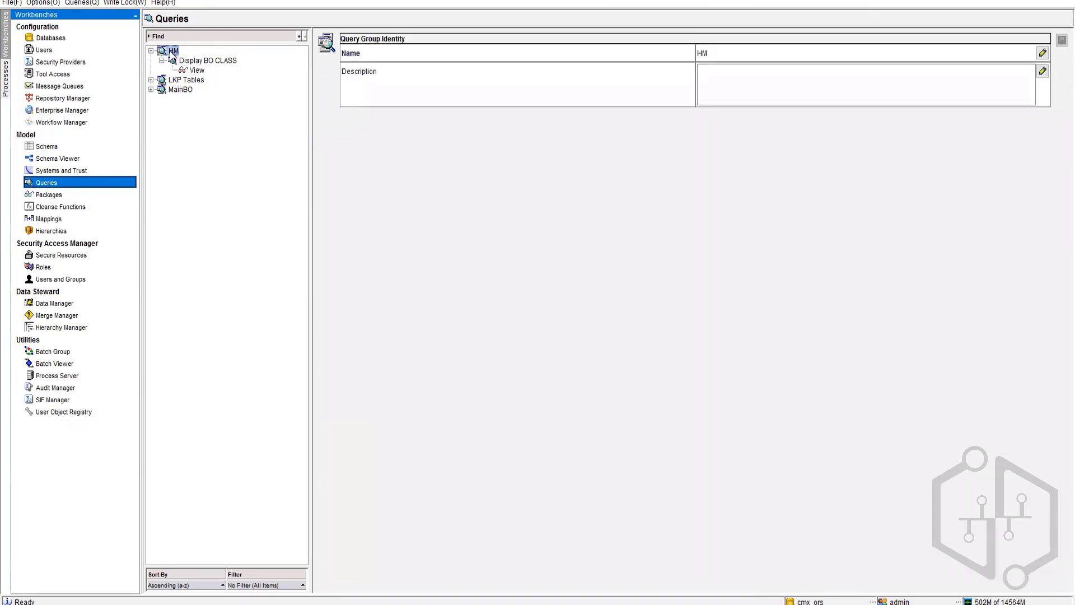
Step: Add a query group under HM named 'Display Rel Type'
{"action": "right_click", "coordinate": [171, 51]}
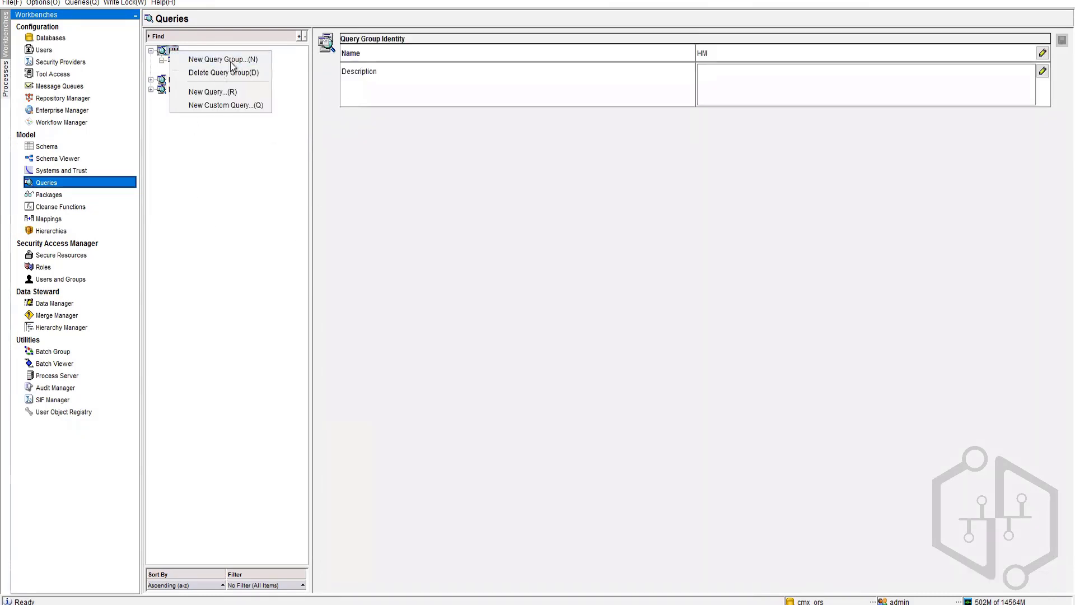
{"action": "left_click", "coordinate": [232, 60]}
{"action": "type", "text": "display"}
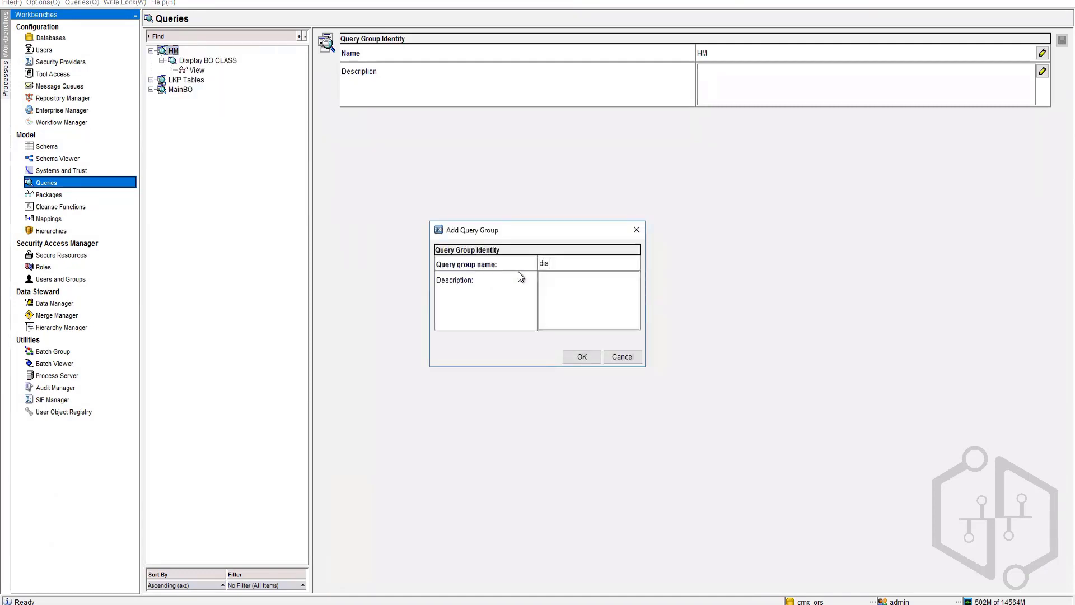
{"action": "key", "text": "BackSpace"}
{"action": "key", "text": "BackSpace"}
{"action": "key", "text": "BackSpace"}
{"action": "key", "text": "BackSpace"}
{"action": "key", "text": "BackSpace"}
{"action": "key", "text": "BackSpace"}
{"action": "key", "text": "BackSpace"}
{"action": "type", "text": "Display RelTy"}
{"action": "key", "text": "BackSpace"}
{"action": "key", "text": "BackSpace"}
{"action": "type", "text": "Type"}
{"action": "left_click", "coordinate": [585, 365]}
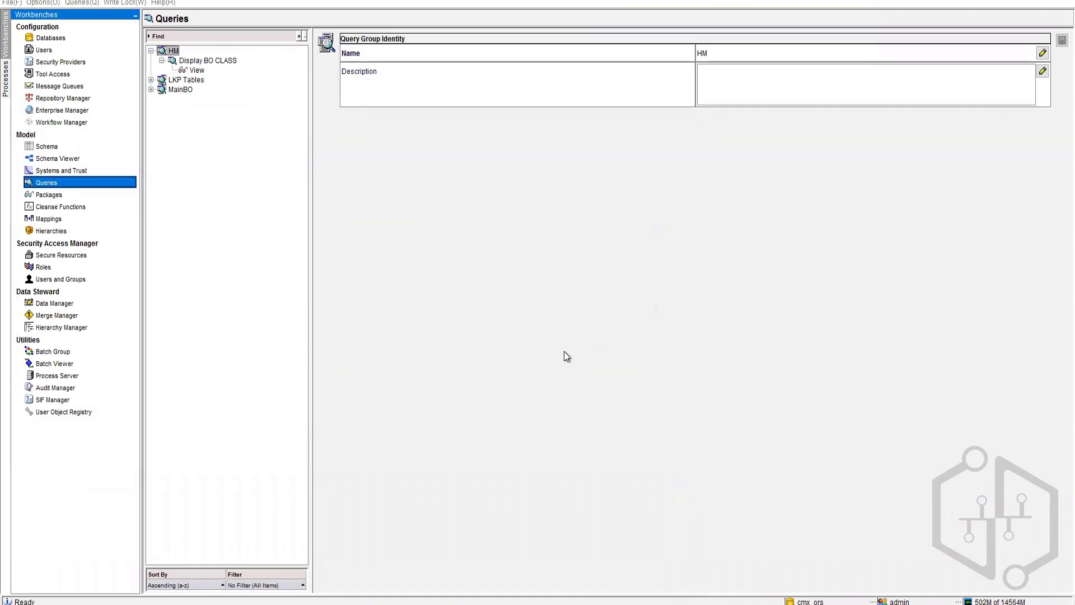
Step: Start a new query in the Display Rel Type group, then abandon the wizard
{"action": "right_click", "coordinate": [170, 53]}
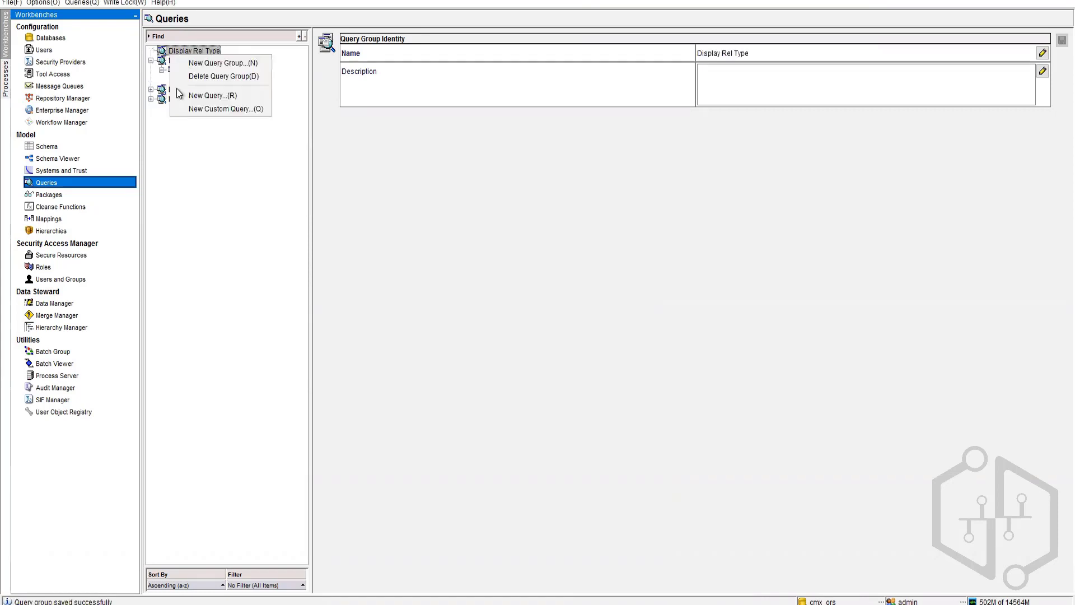
{"action": "left_click", "coordinate": [207, 100]}
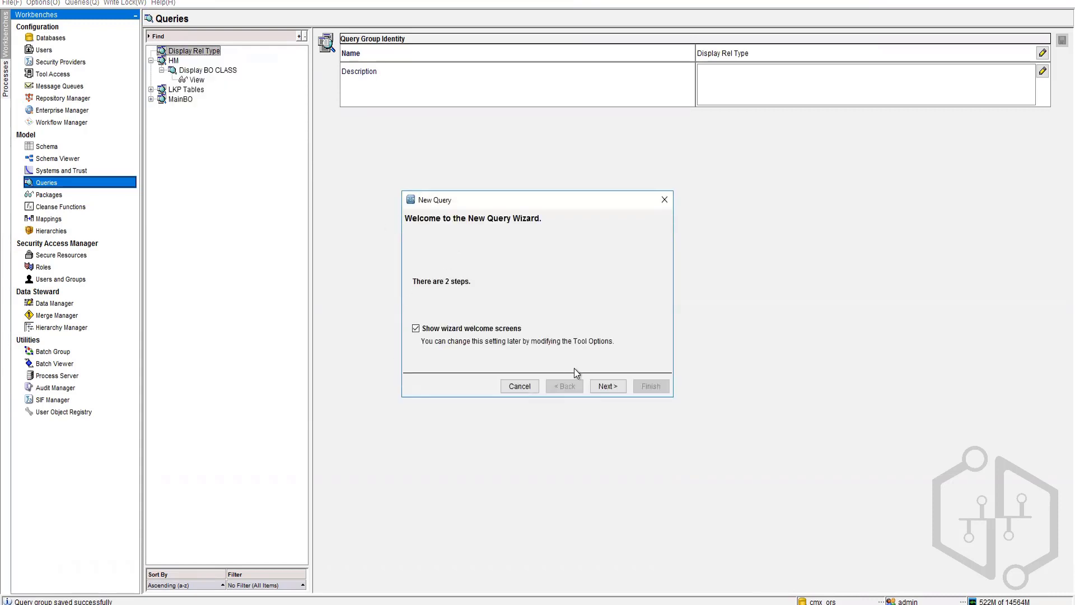
{"action": "left_click", "coordinate": [519, 386]}
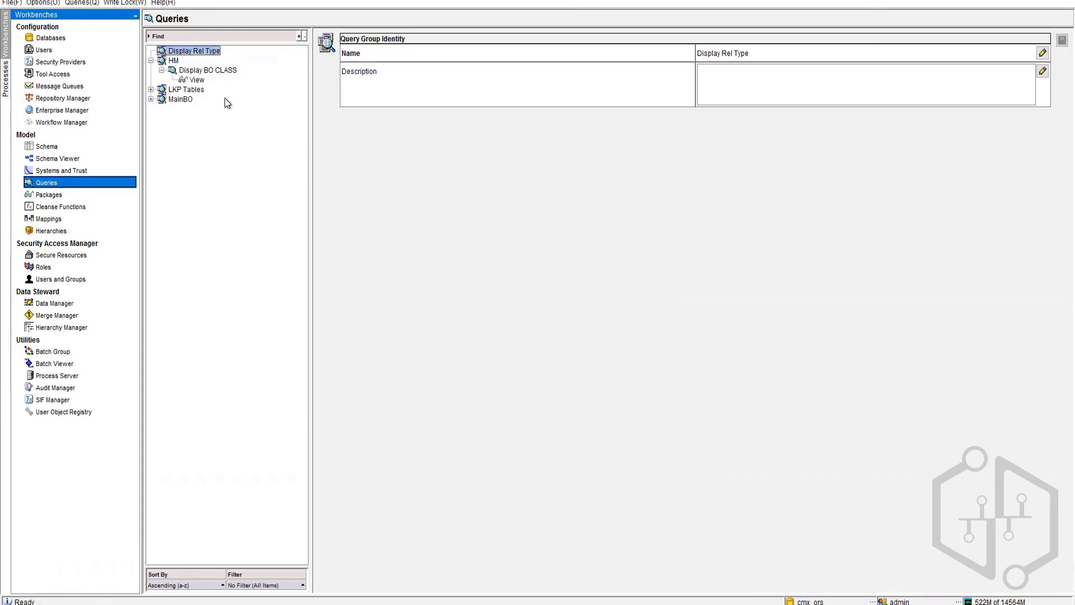
Step: Create an HM query 'Display Rel Type' on primary table Rbo Rel Type with all columns
{"action": "right_click", "coordinate": [173, 62]}
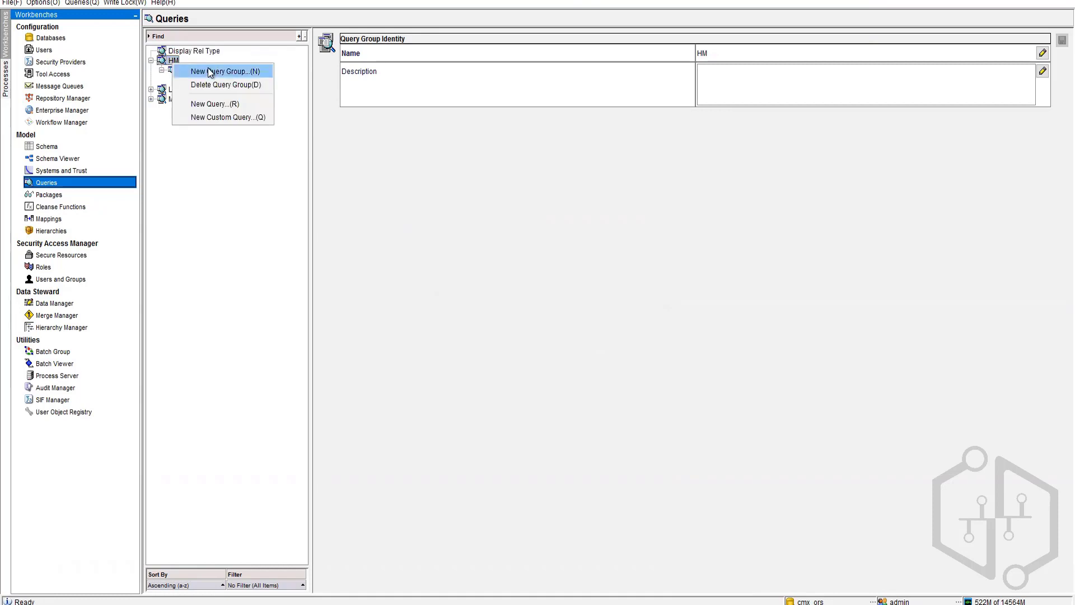
{"action": "left_click", "coordinate": [215, 105]}
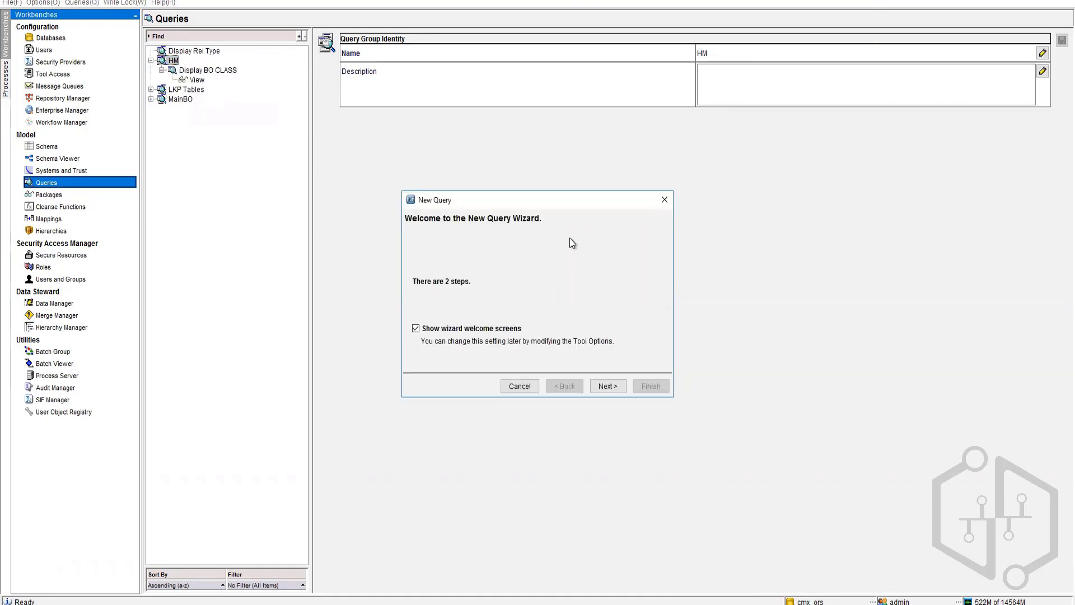
{"action": "left_click", "coordinate": [595, 390]}
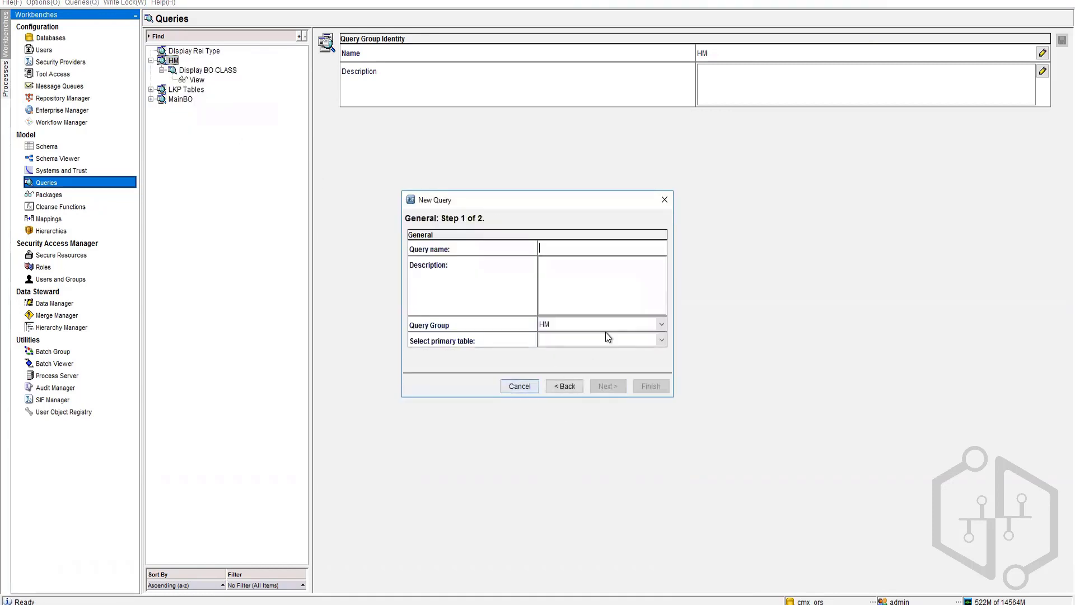
{"action": "left_click", "coordinate": [662, 340]}
{"action": "scroll", "coordinate": [613, 414], "scroll_direction": "down", "scroll_amount": 20}
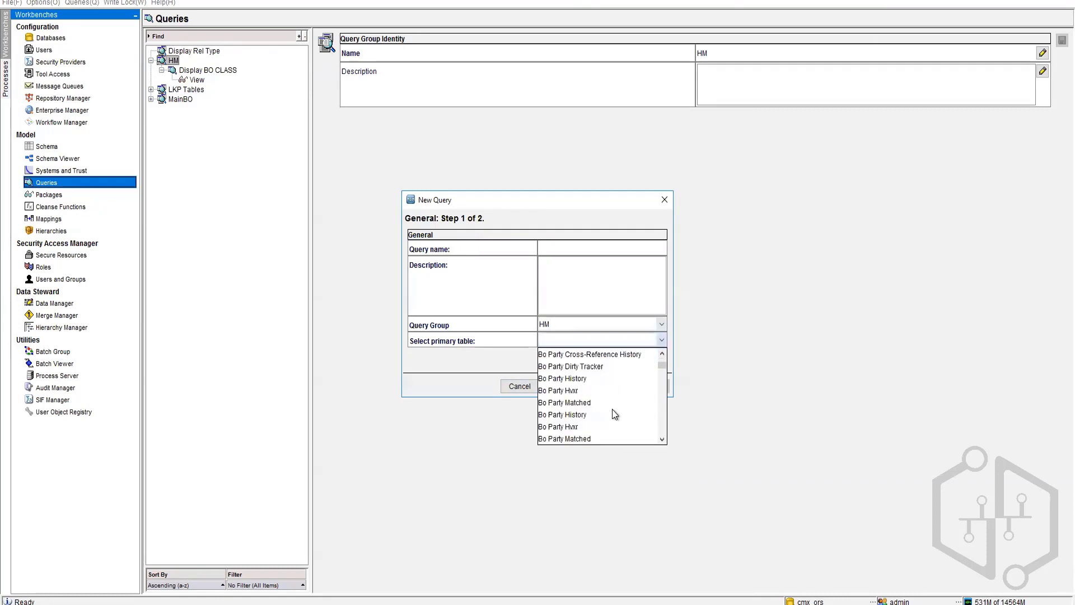
{"action": "scroll", "coordinate": [613, 414], "scroll_direction": "down", "scroll_amount": 15}
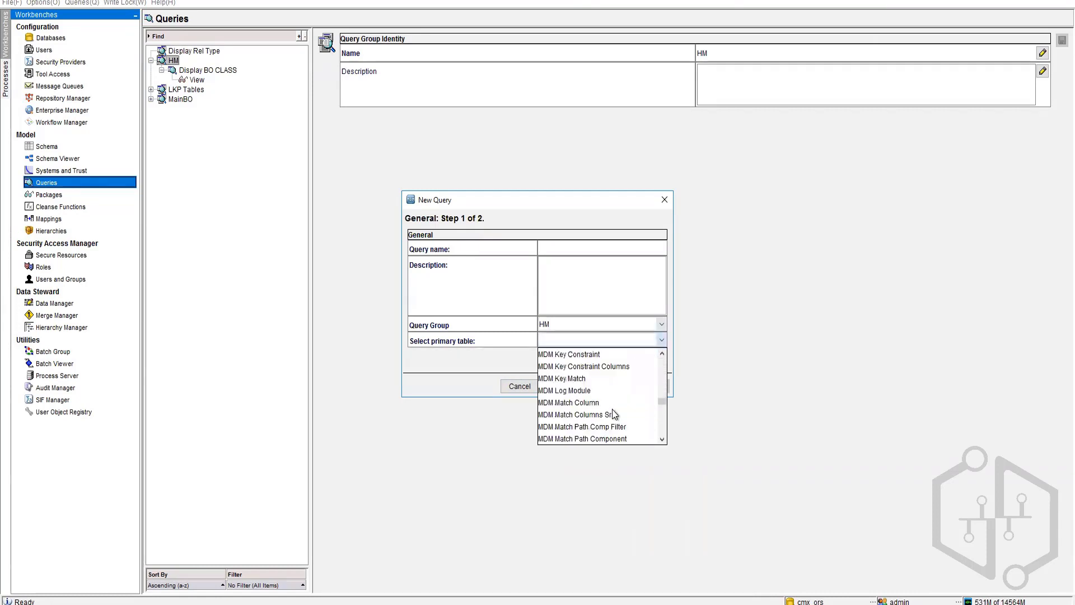
{"action": "scroll", "coordinate": [619, 415], "scroll_direction": "down", "scroll_amount": 5}
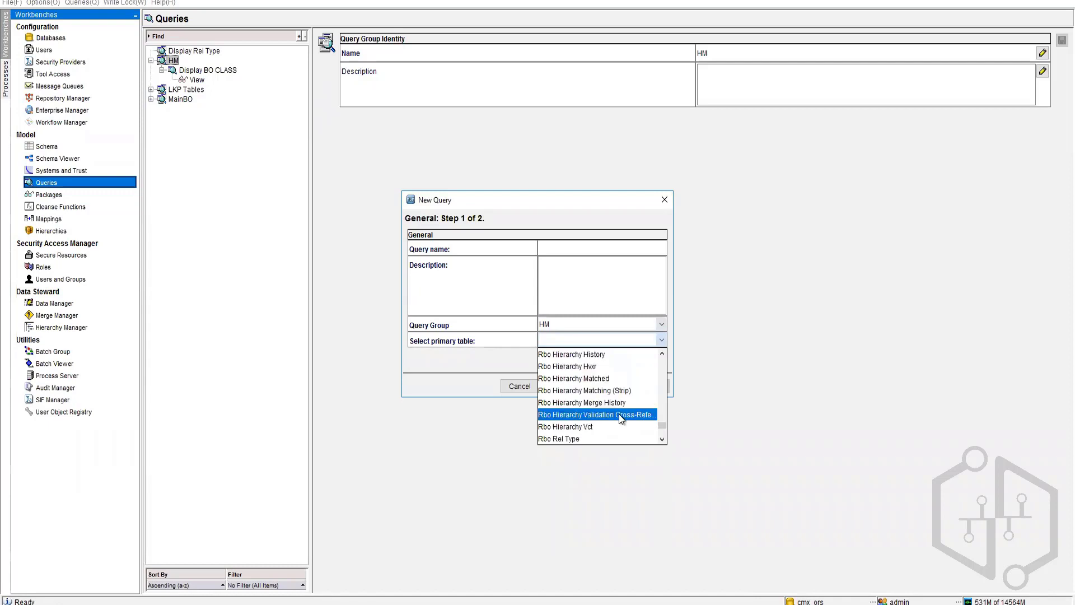
{"action": "scroll", "coordinate": [619, 415], "scroll_direction": "up", "scroll_amount": 6}
{"action": "scroll", "coordinate": [588, 393], "scroll_direction": "up", "scroll_amount": 1}
{"action": "scroll", "coordinate": [592, 394], "scroll_direction": "up", "scroll_amount": 3}
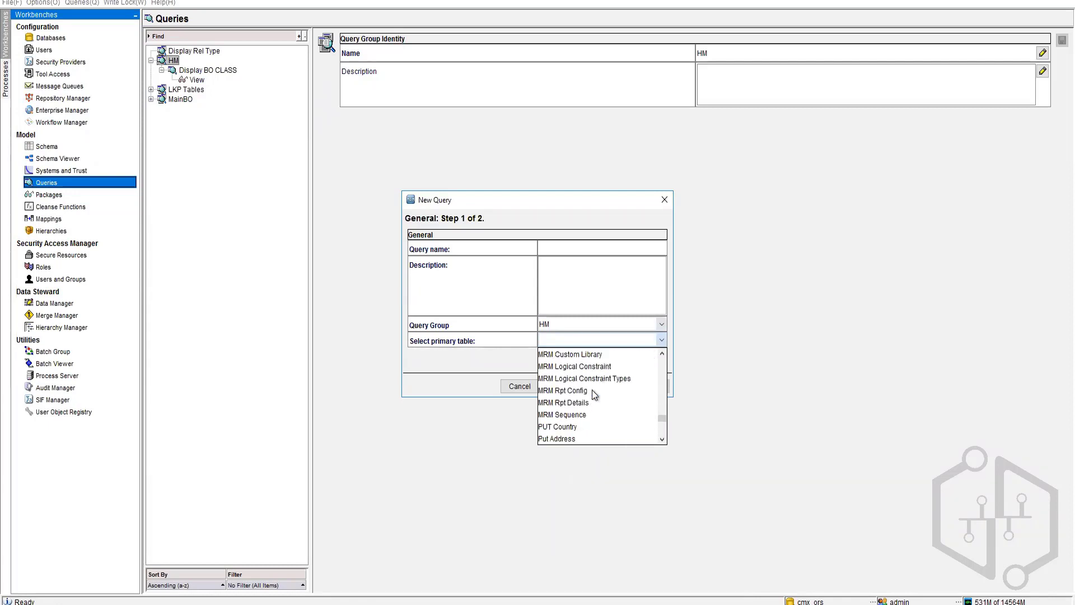
{"action": "scroll", "coordinate": [592, 394], "scroll_direction": "down", "scroll_amount": 6}
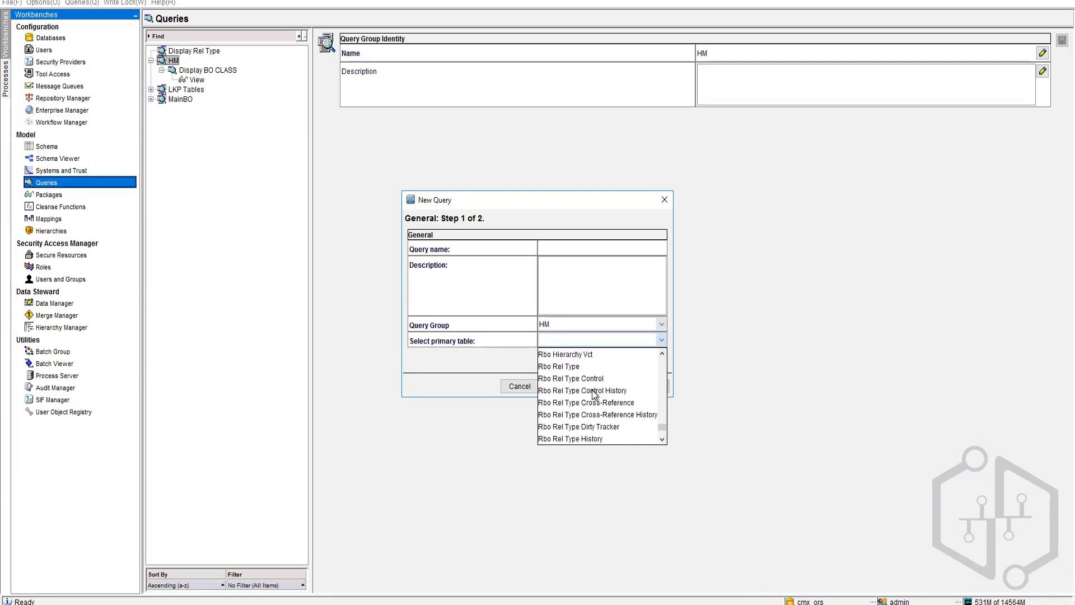
{"action": "left_click", "coordinate": [570, 367]}
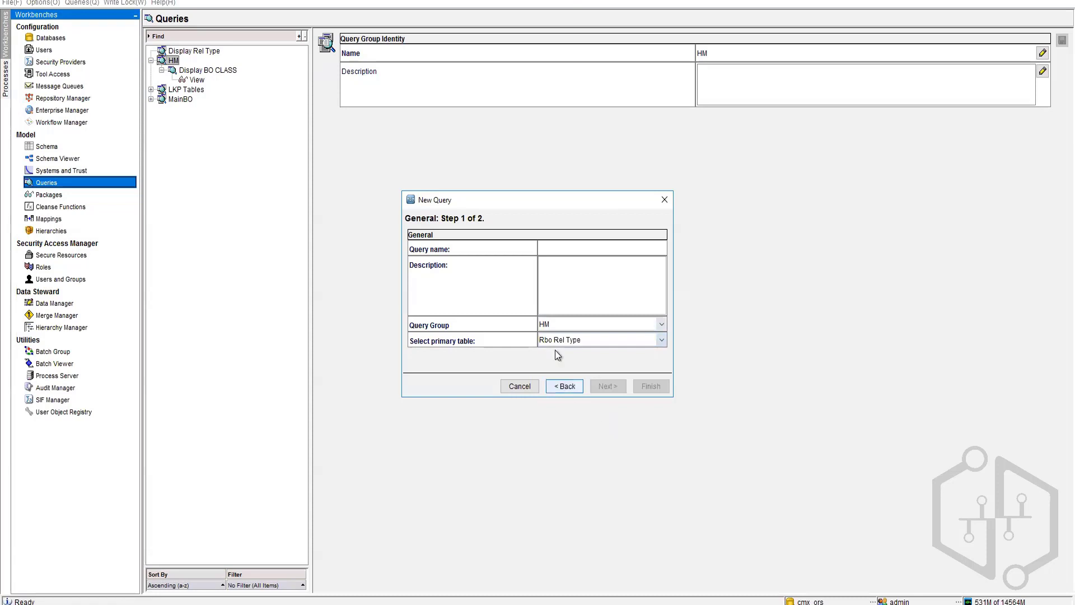
{"action": "left_click", "coordinate": [577, 247]}
{"action": "type", "text": "Display Rel"}
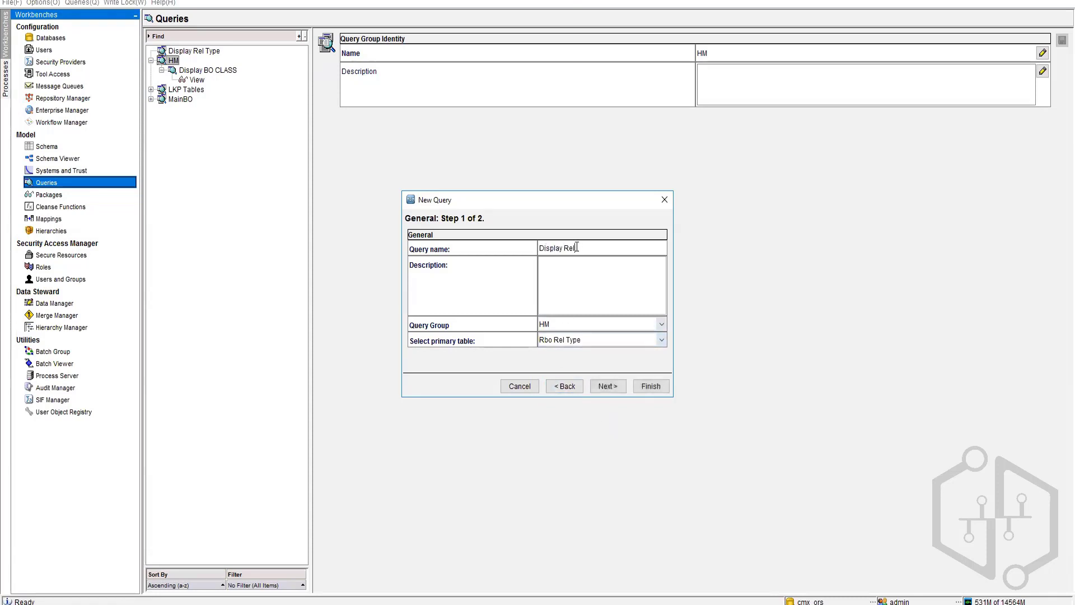
{"action": "type", "text": " Type"}
{"action": "left_click", "coordinate": [620, 389]}
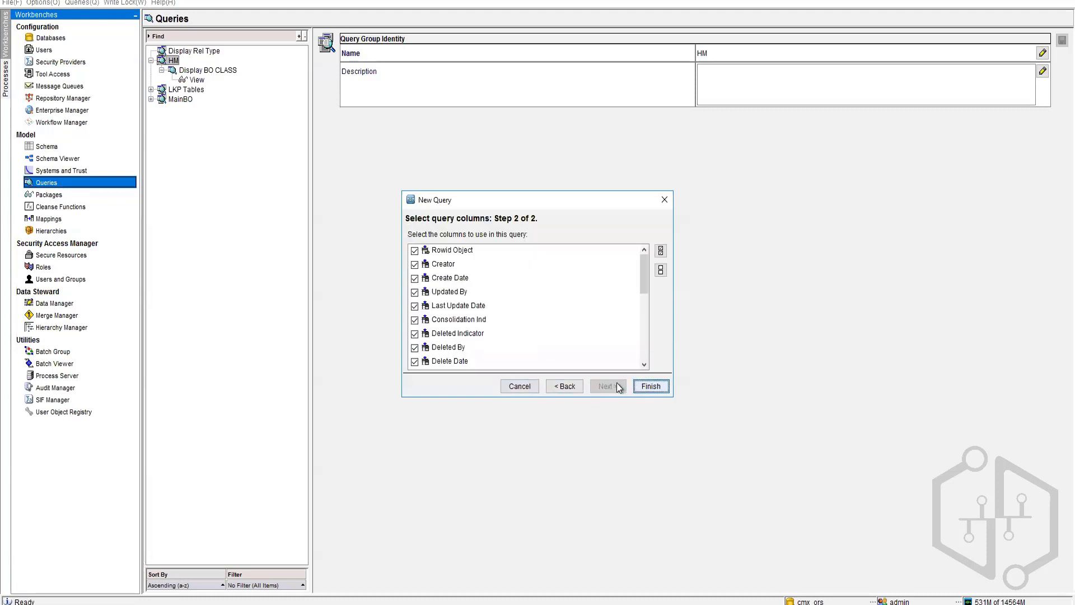
{"action": "left_click", "coordinate": [647, 387]}
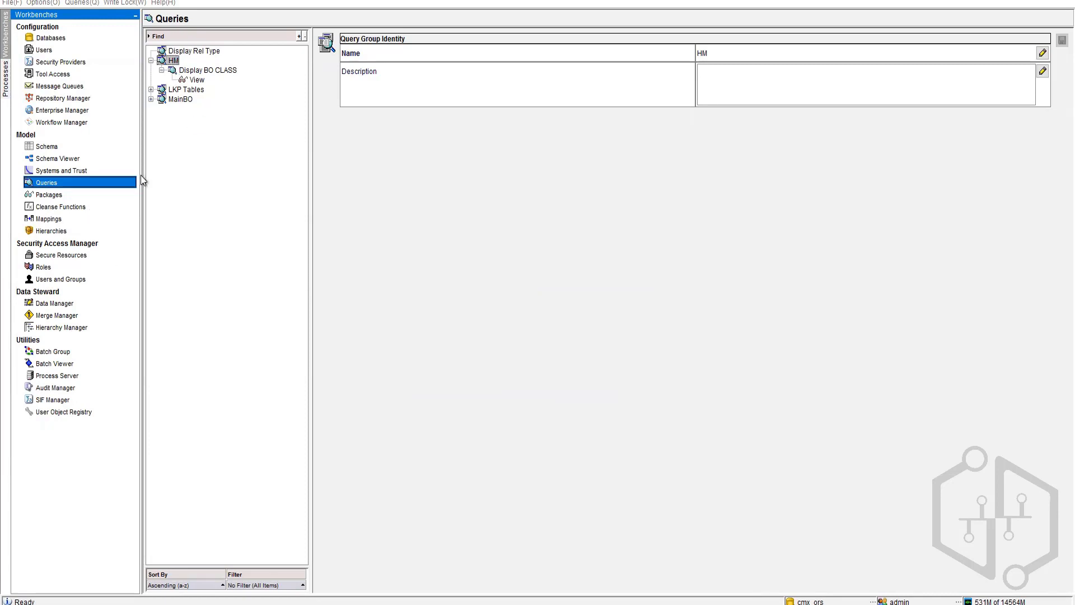
Step: View the Display Rel Type results and widen DISPLAY_NAME to read the relationship names
{"action": "left_click", "coordinate": [162, 90]}
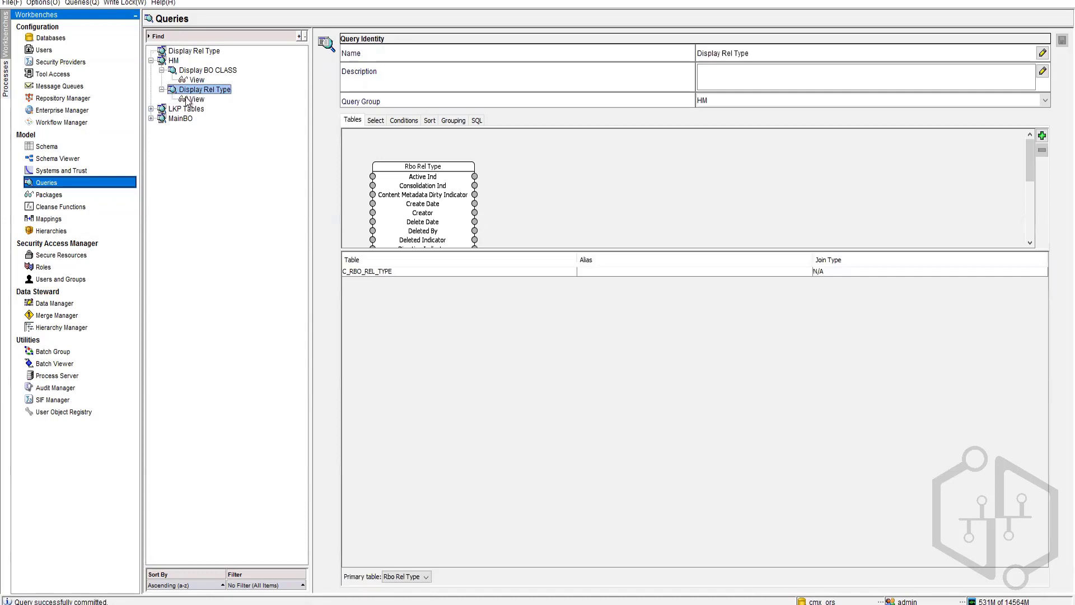
{"action": "left_click", "coordinate": [196, 99]}
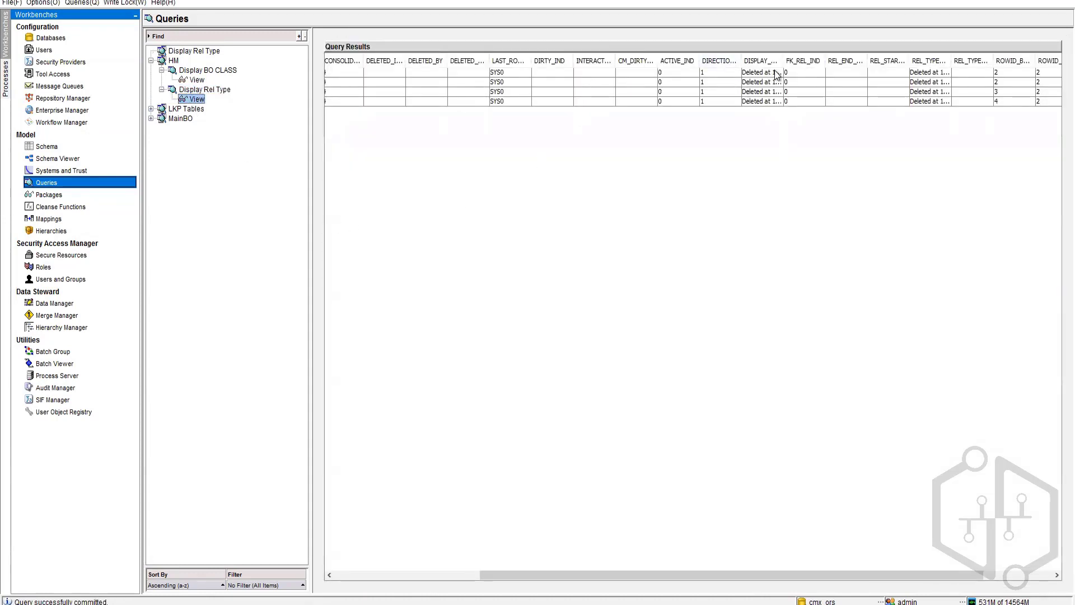
{"action": "left_click_drag", "start_coordinate": [784, 63], "coordinate": [918, 64]}
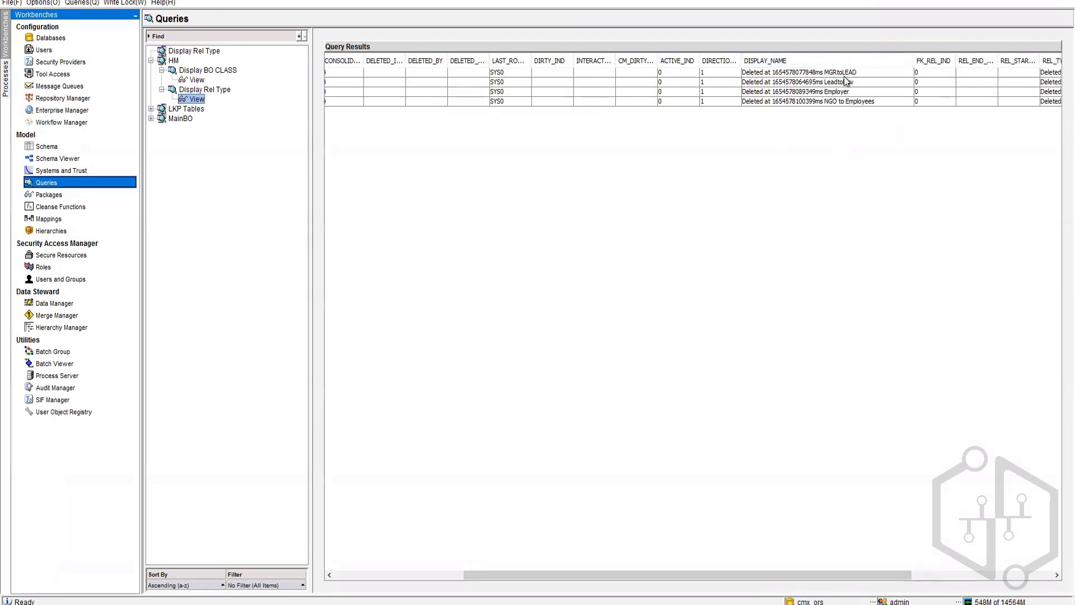
Step: Create an HM query 'Display Hierarchies' on the Rbo Hierarchy table with all columns
{"action": "right_click", "coordinate": [175, 62]}
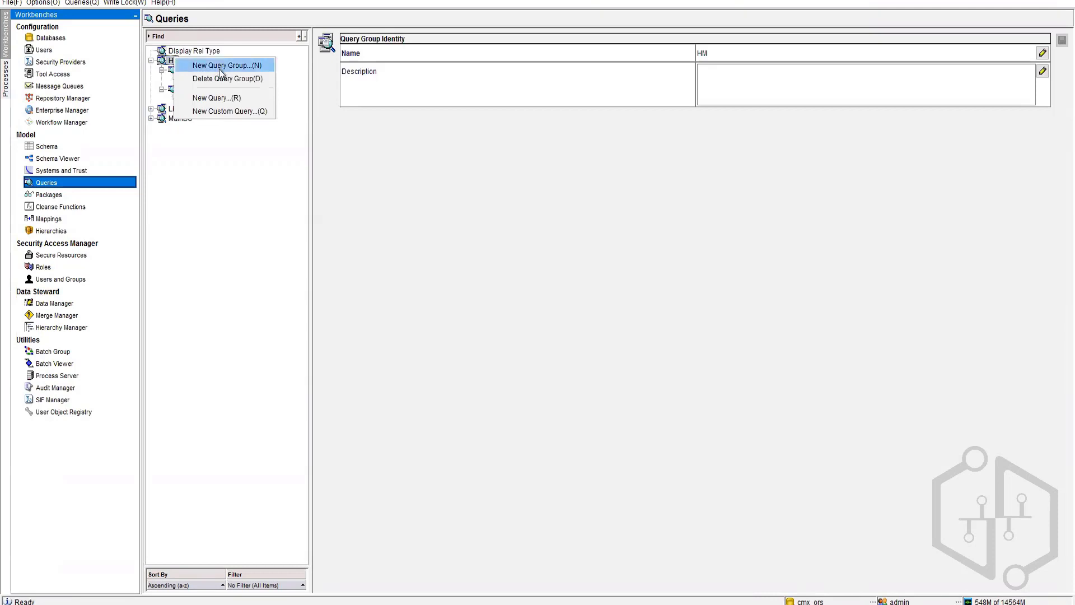
{"action": "key", "text": "Return"}
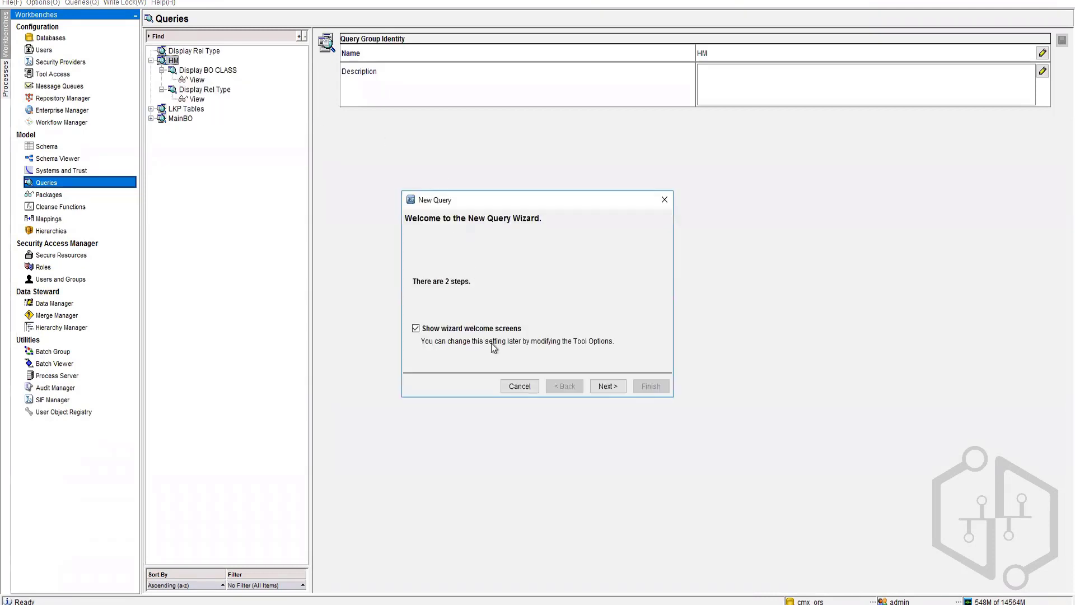
{"action": "left_click", "coordinate": [610, 387]}
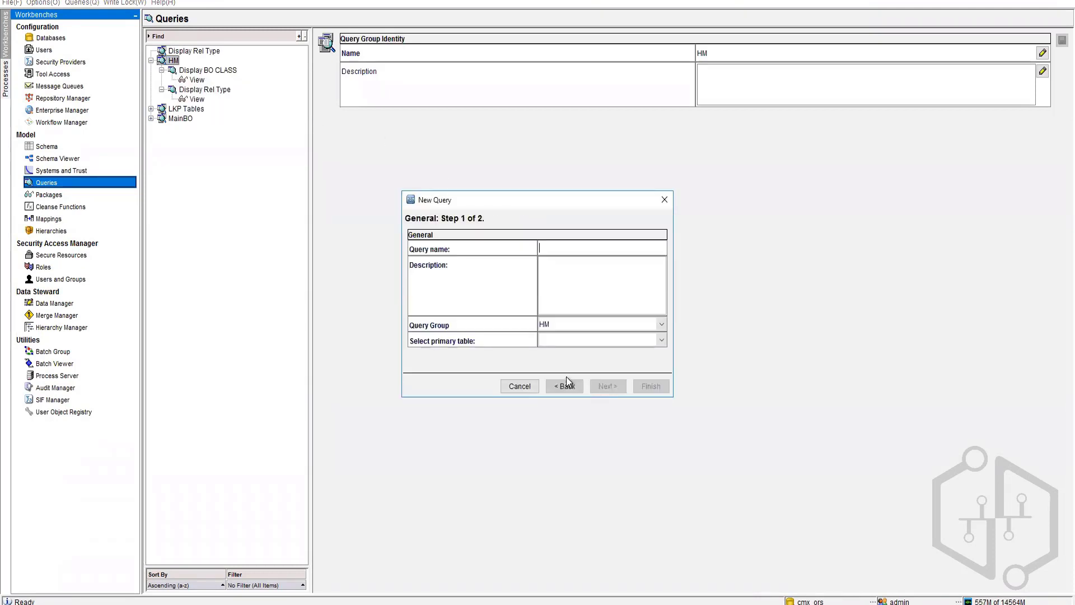
{"action": "left_click", "coordinate": [558, 245]}
{"action": "type", "text": "Display Hierarchies"}
{"action": "left_click", "coordinate": [662, 340]}
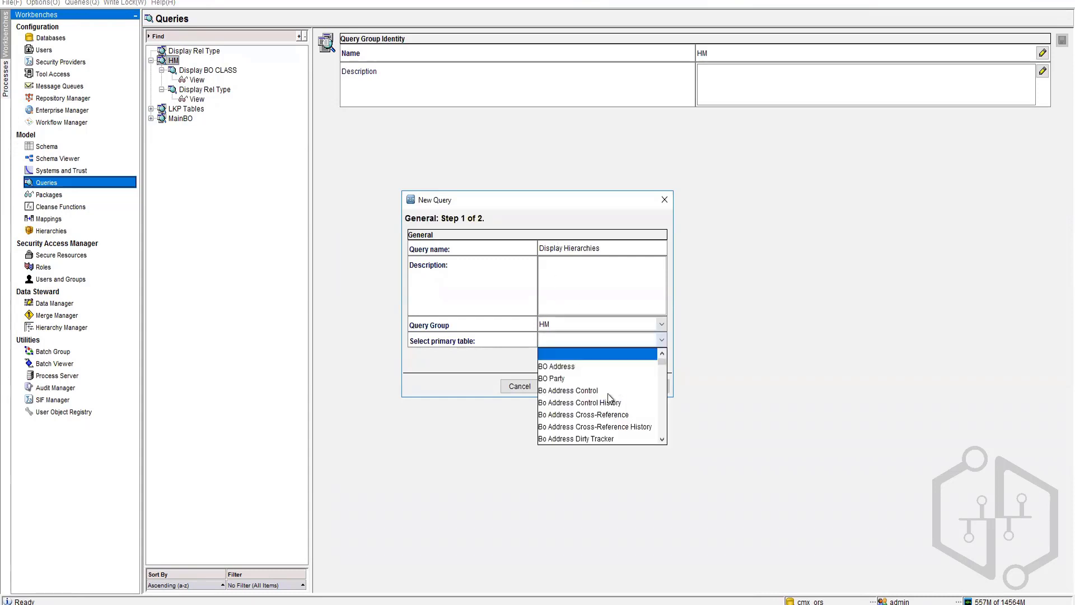
{"action": "scroll", "coordinate": [660, 398], "scroll_direction": "down", "scroll_amount": 5}
{"action": "left_click_drag", "start_coordinate": [663, 369], "coordinate": [663, 422]}
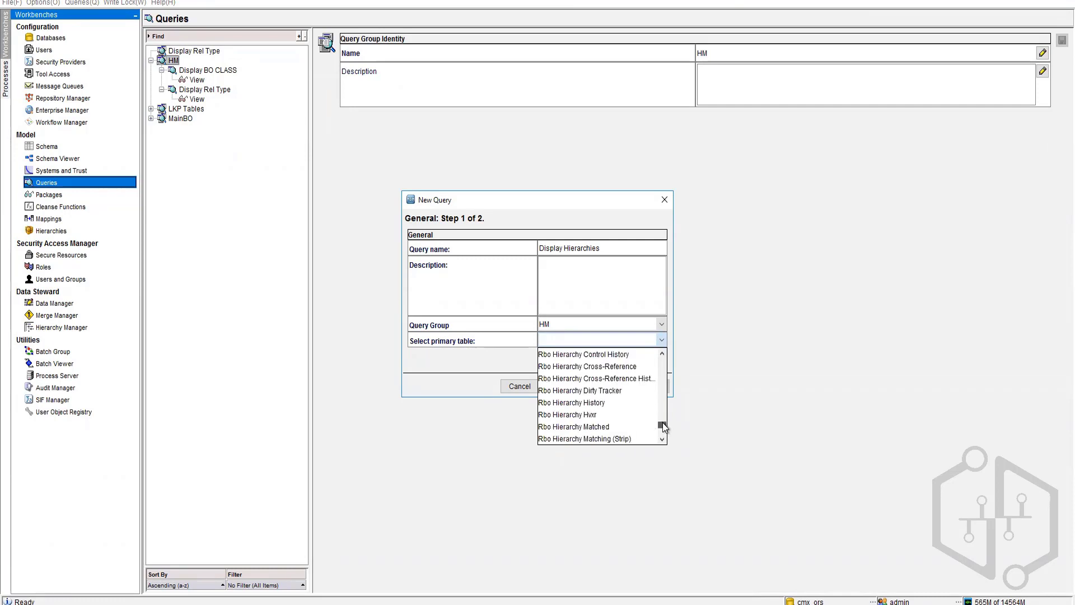
{"action": "scroll", "coordinate": [583, 406], "scroll_direction": "up", "scroll_amount": 2}
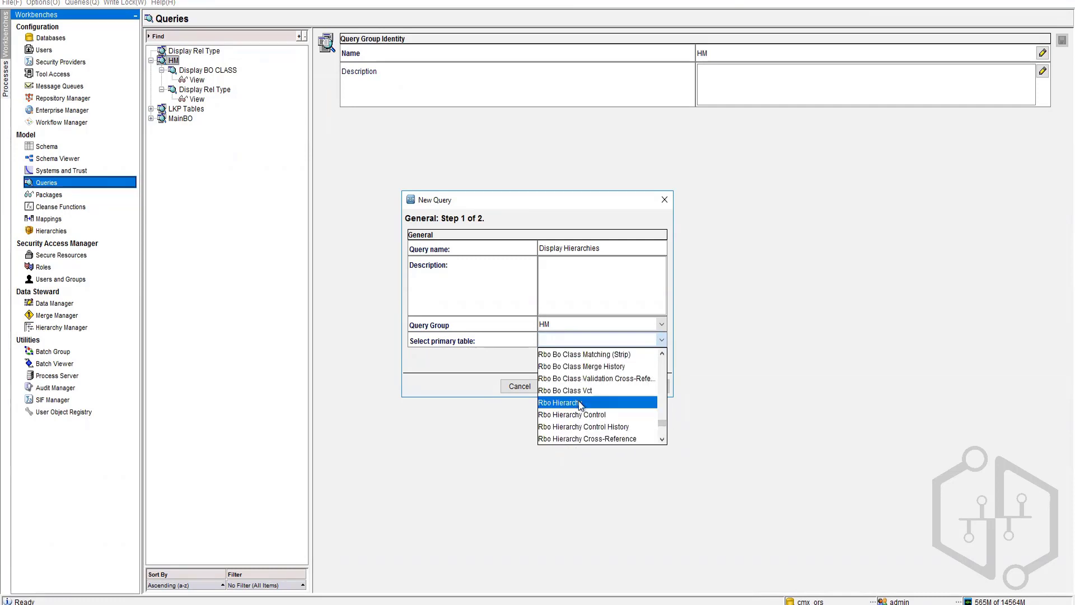
{"action": "left_click", "coordinate": [579, 401]}
{"action": "left_click", "coordinate": [614, 388]}
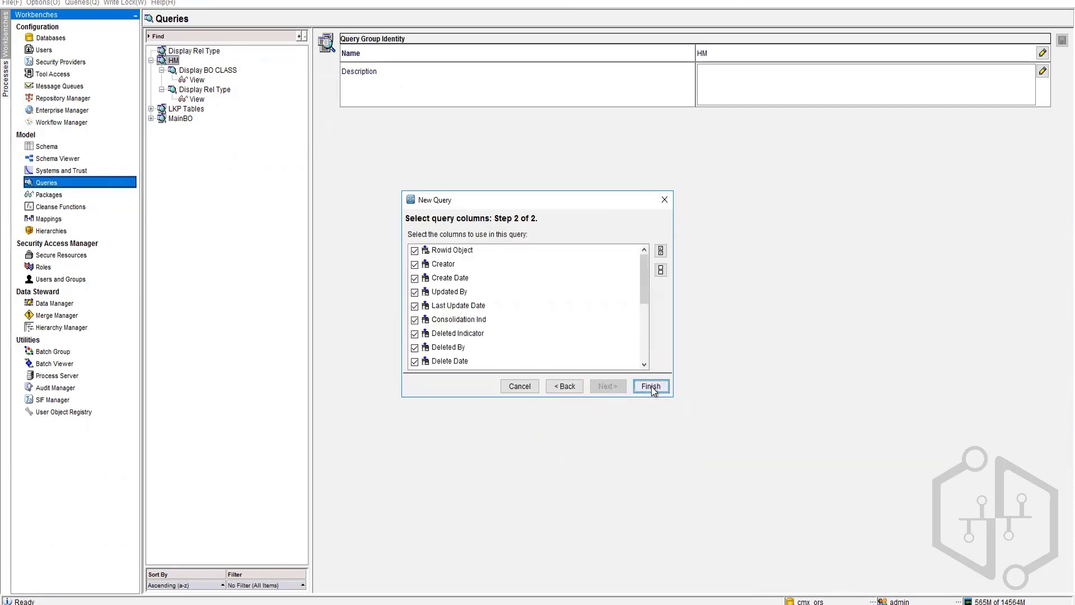
{"action": "left_click", "coordinate": [649, 453]}
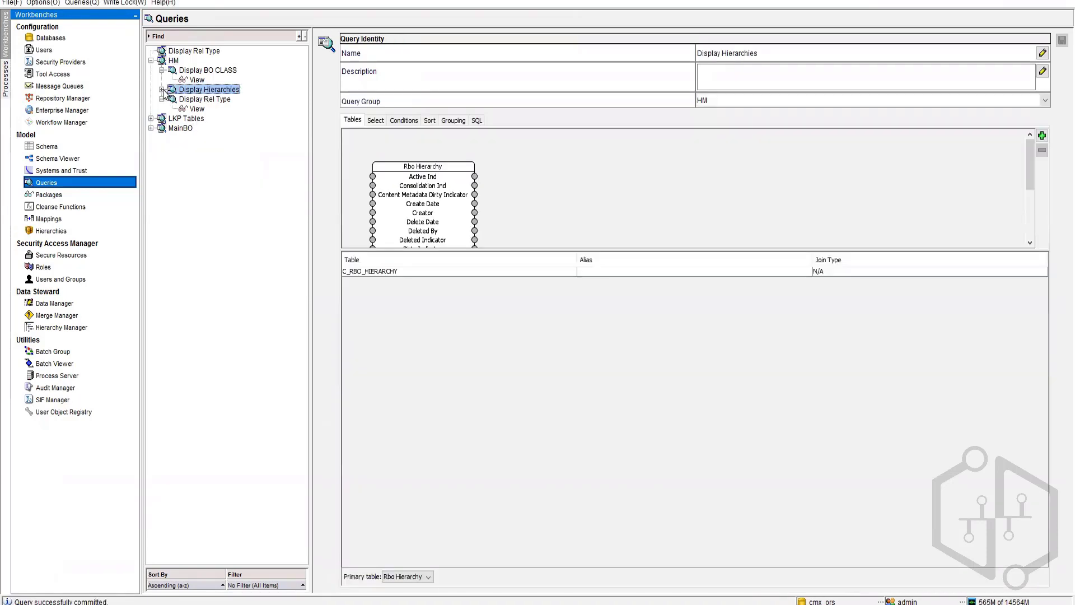
Step: View the four Display Hierarchies rows with DISPLAY_NAME widened, then open the Schema workbench
{"action": "left_click", "coordinate": [162, 89]}
{"action": "left_click", "coordinate": [197, 99]}
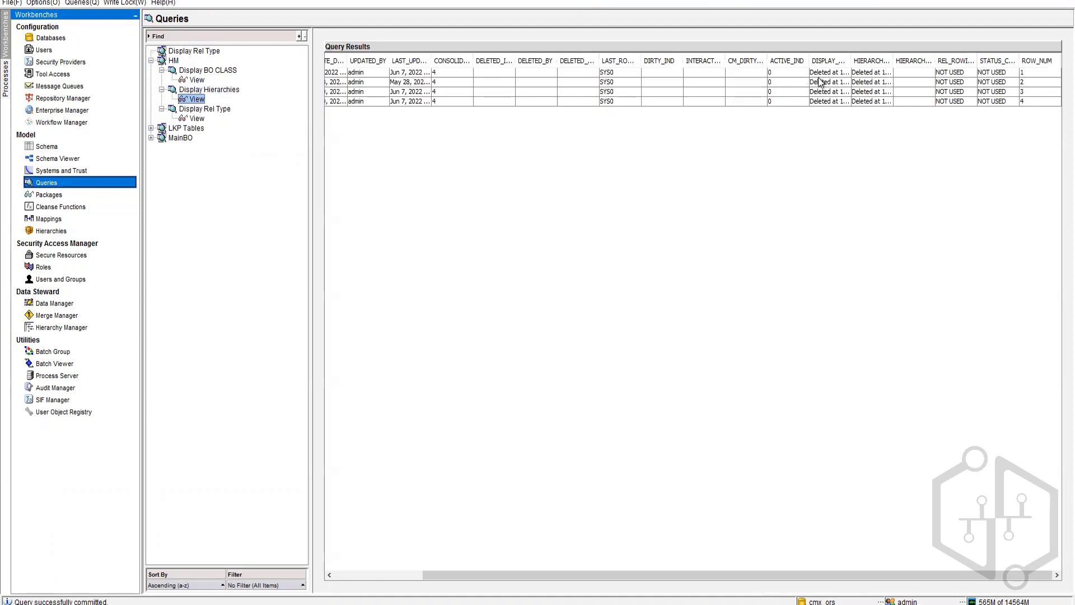
{"action": "left_click_drag", "start_coordinate": [851, 61], "coordinate": [987, 63]}
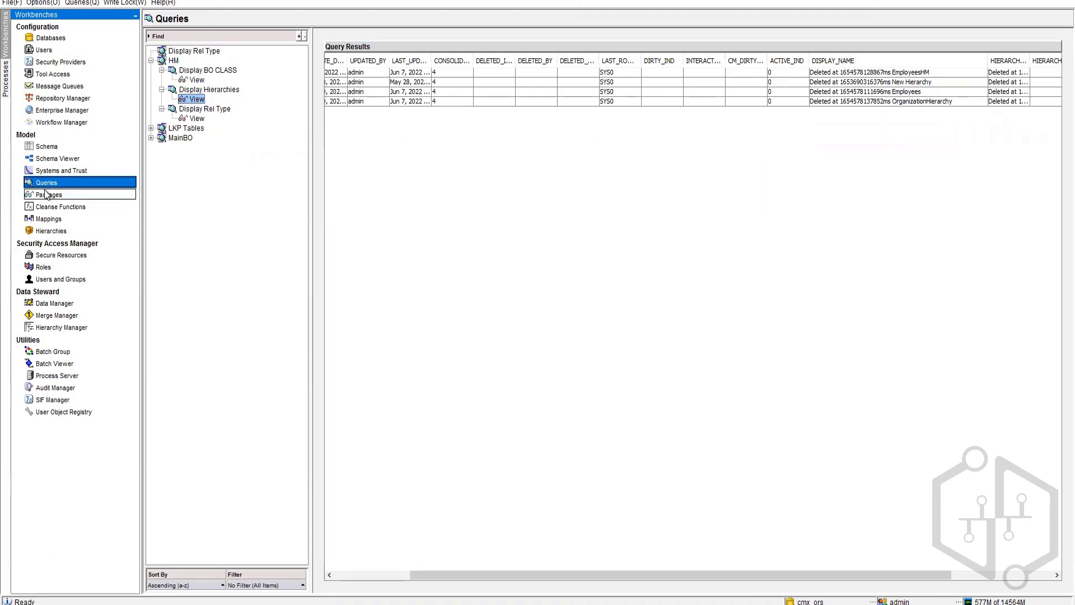
{"action": "left_click", "coordinate": [50, 147]}
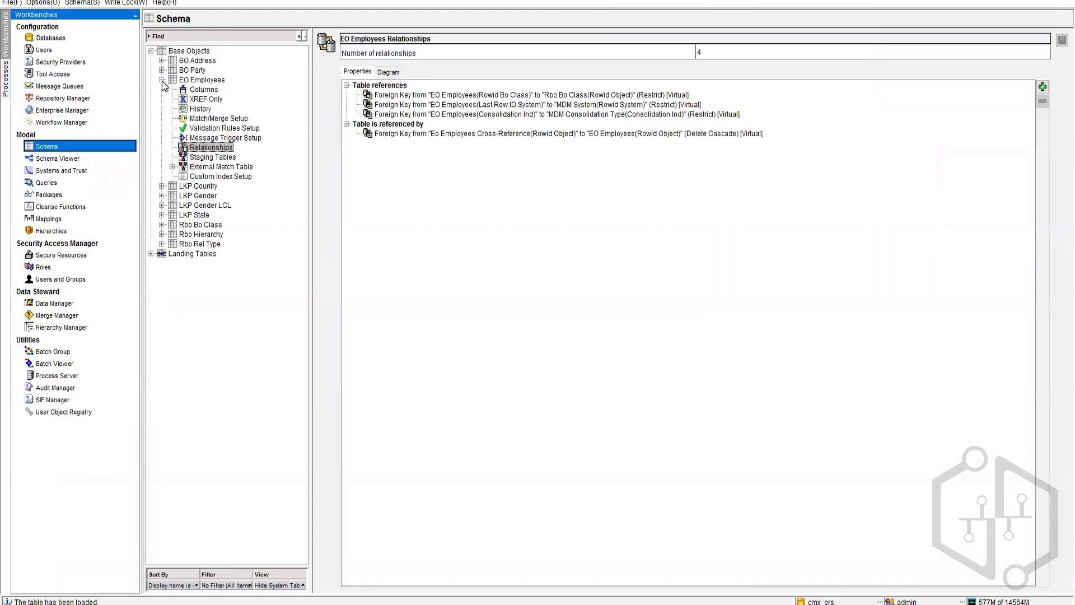
Step: Show the EO Employees base object properties, then return to Hierarchies
{"action": "left_click", "coordinate": [162, 80]}
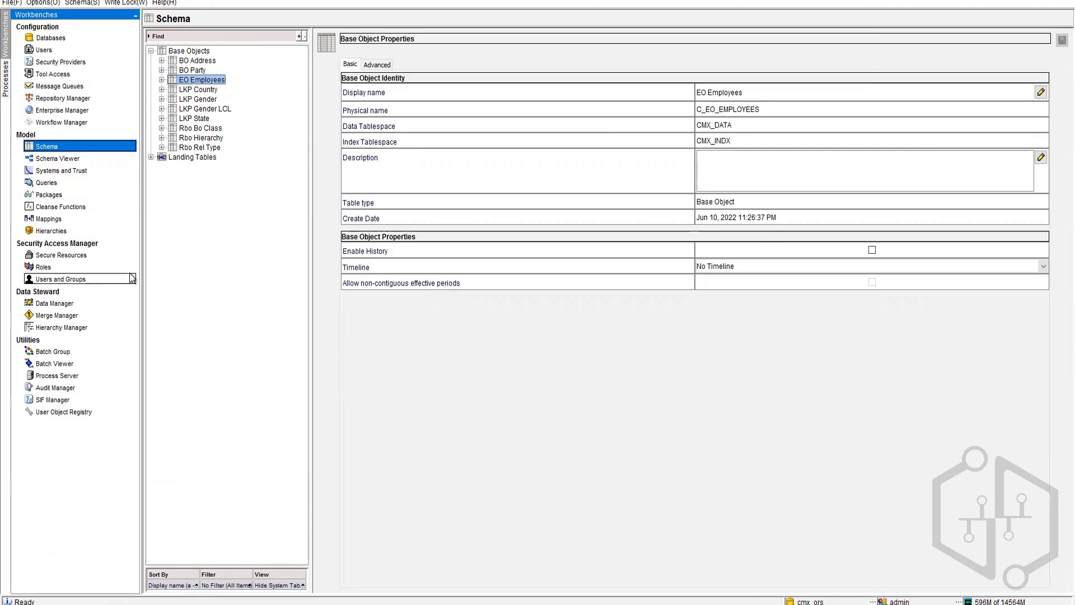
{"action": "left_click", "coordinate": [63, 231]}
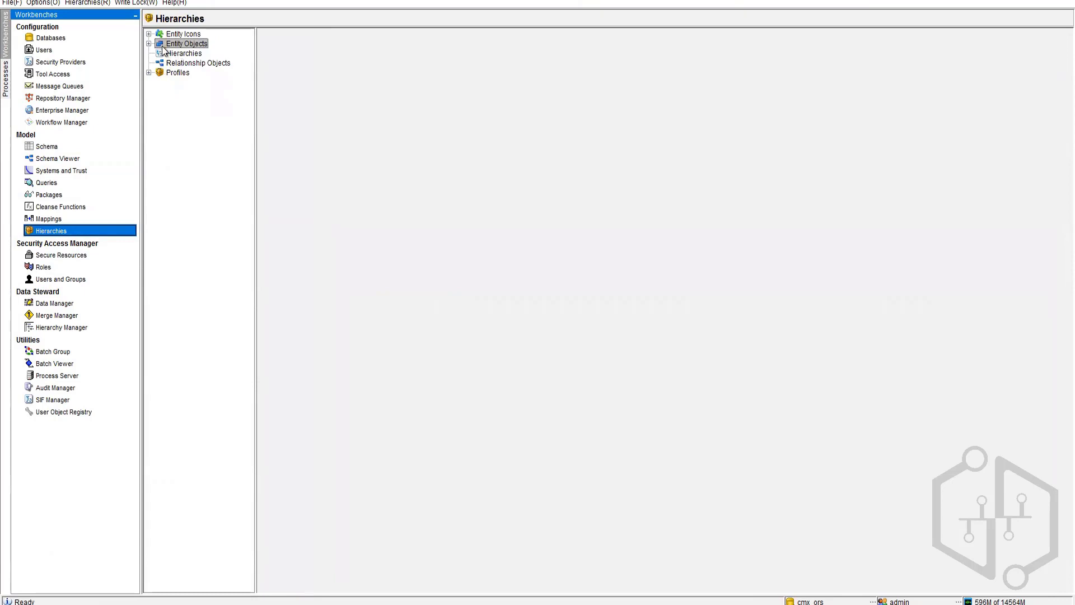
Step: Expand Entity Objects and view the EO Employees entity object details
{"action": "left_click", "coordinate": [149, 44]}
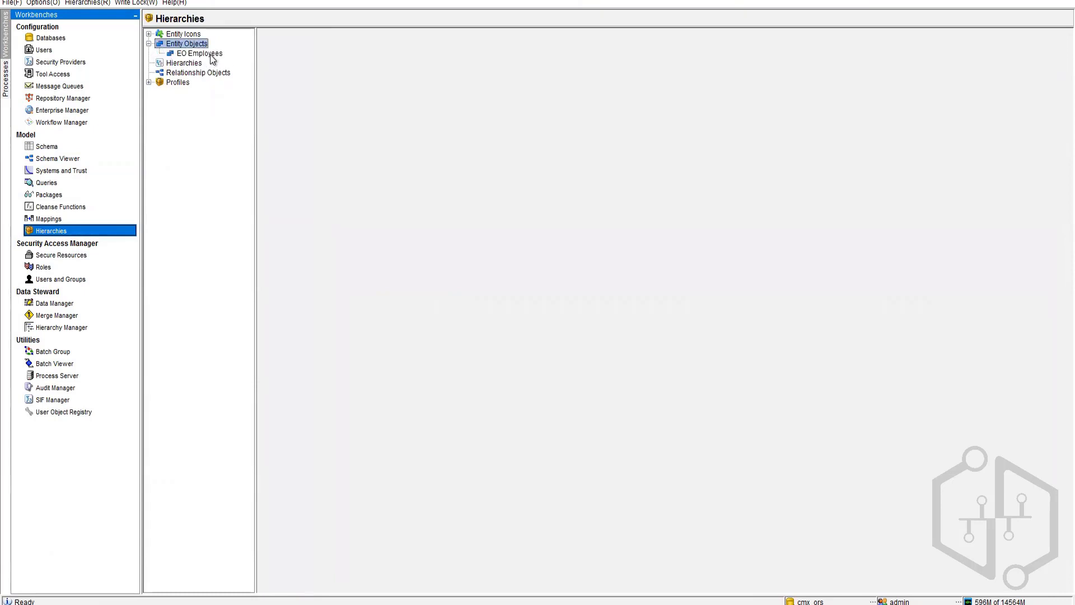
{"action": "left_click", "coordinate": [199, 54]}
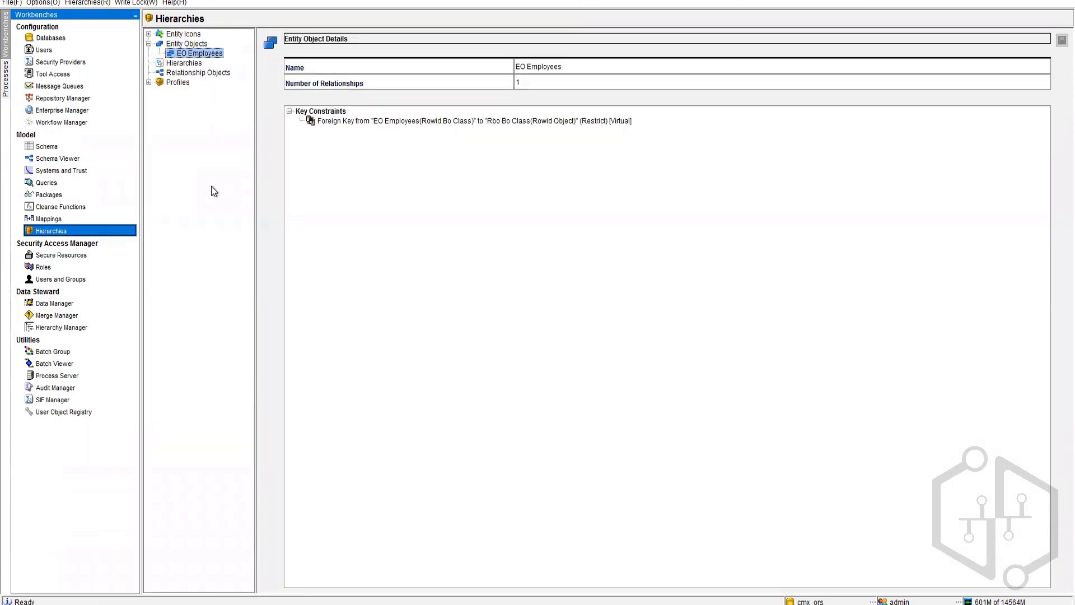
{"action": "left_click", "coordinate": [200, 45]}
Step: Start a new relationship base object with display name 'BR Employee Rel' (C_BR_EMPLOYEE_REL)
{"action": "right_click", "coordinate": [200, 45]}
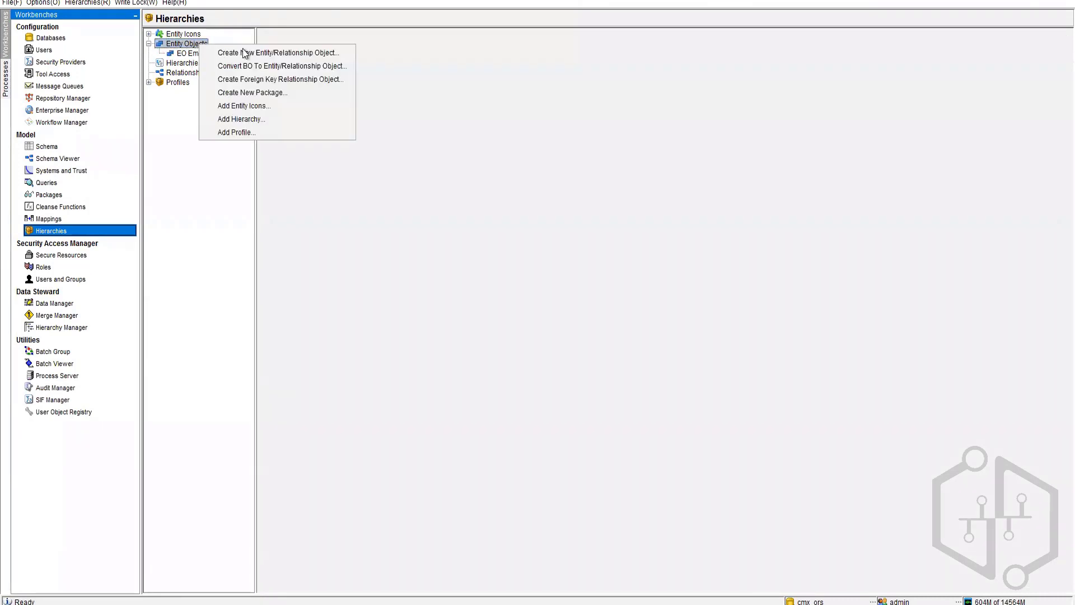
{"action": "left_click", "coordinate": [295, 56]}
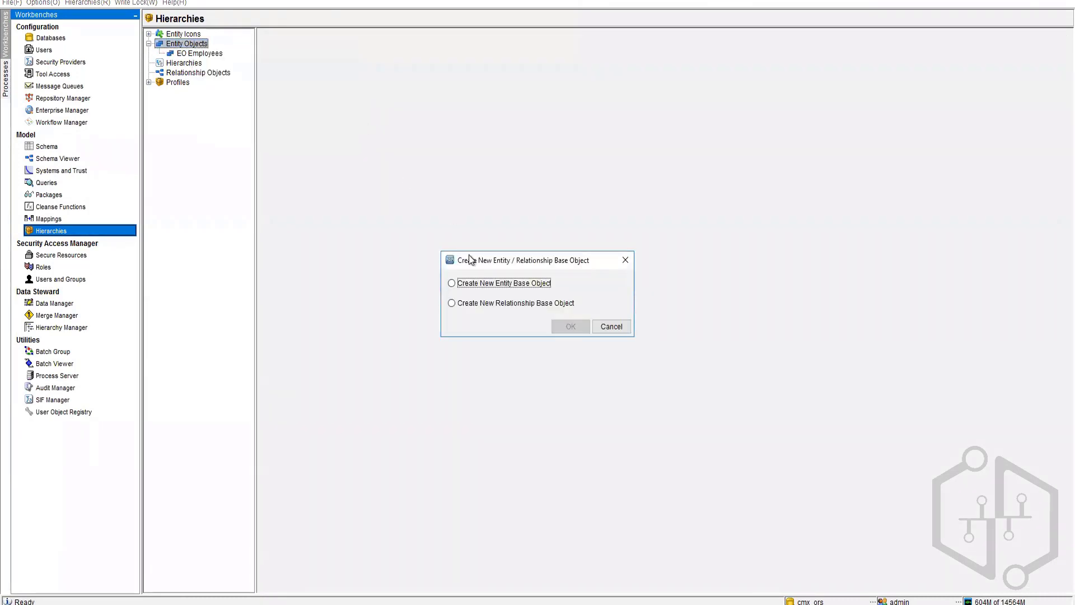
{"action": "left_click", "coordinate": [479, 305]}
{"action": "left_click", "coordinate": [574, 322]}
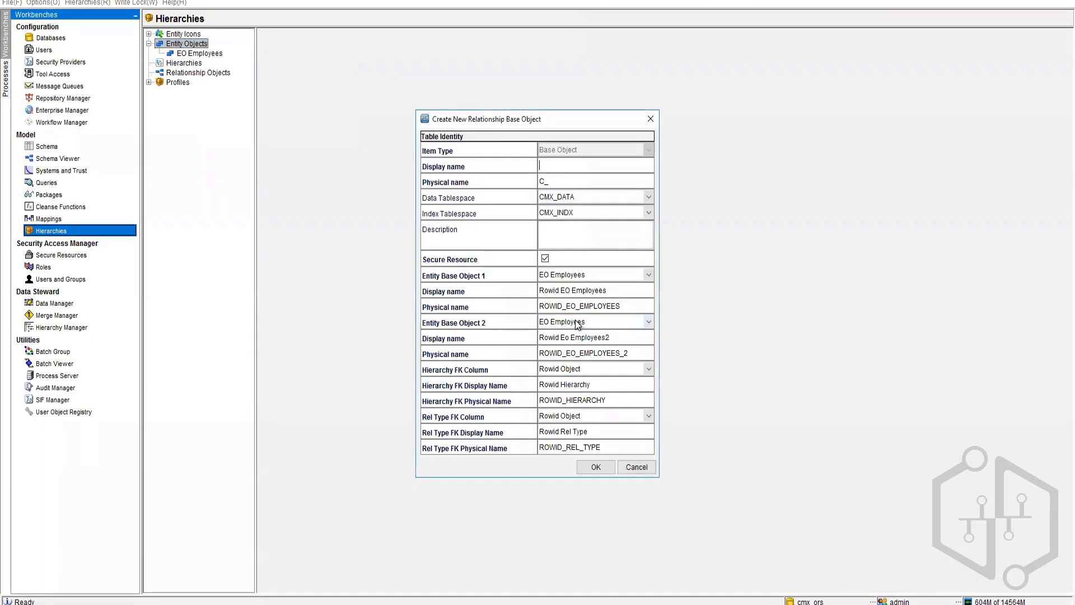
{"action": "left_click", "coordinate": [563, 160]}
{"action": "type", "text": "BR Employee Rel"}
{"action": "key", "text": "Tab"}
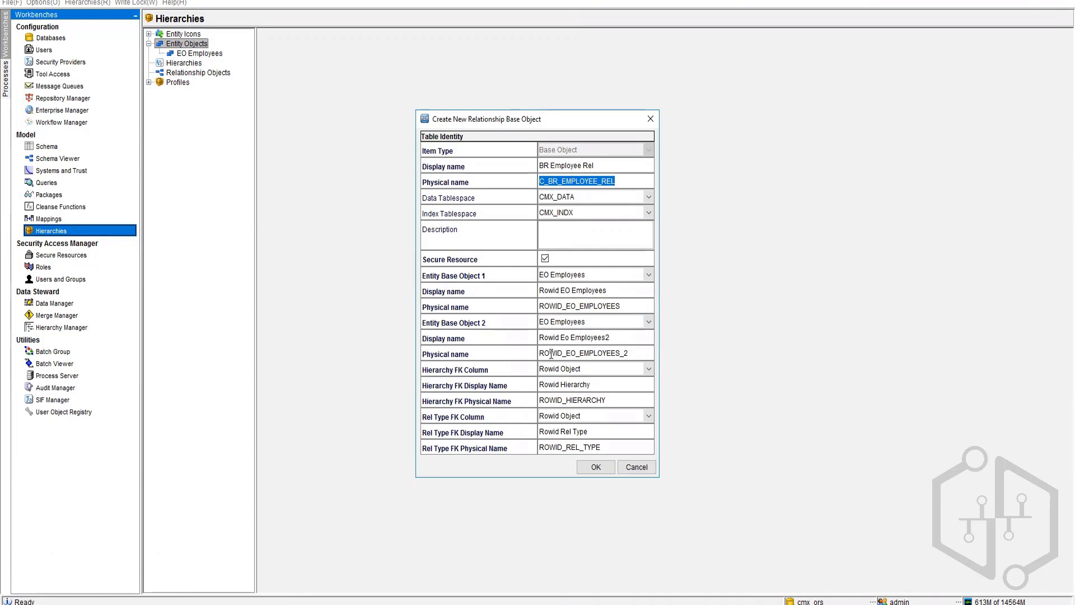
Step: Name the first entity column ParentID with display name Parent ID, and enter ChildID as the second display name
{"action": "left_click", "coordinate": [630, 337]}
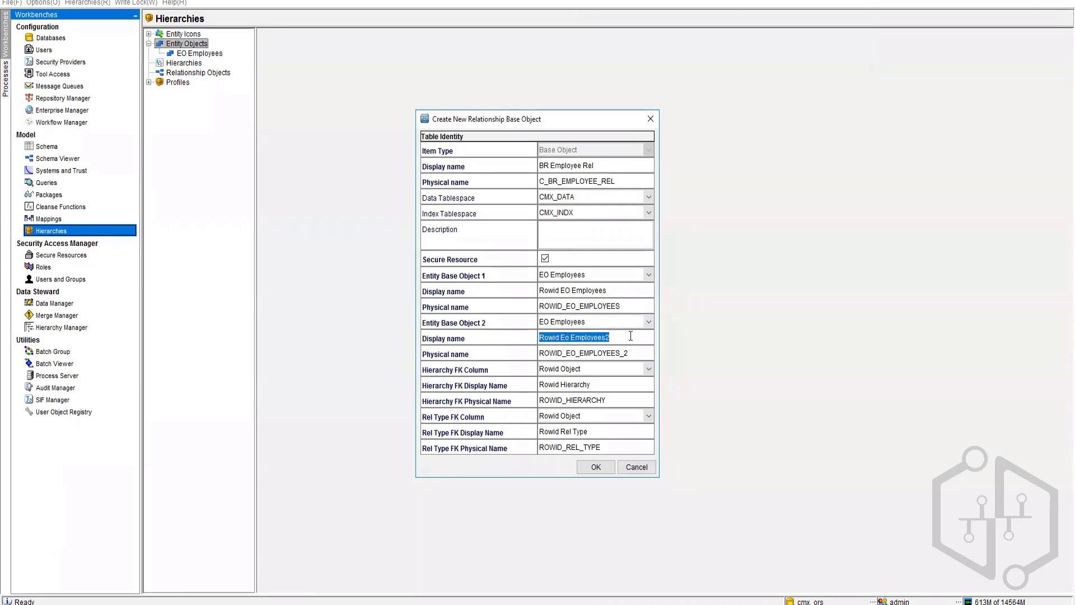
{"action": "left_click", "coordinate": [631, 336]}
{"action": "left_click", "coordinate": [635, 304]}
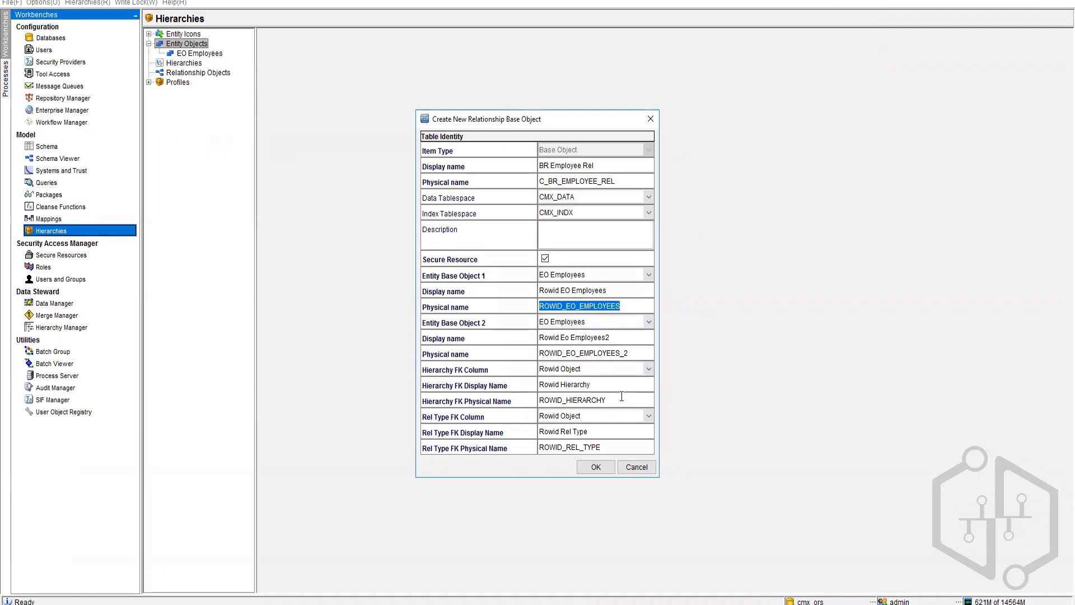
{"action": "type", "text": "Parent"}
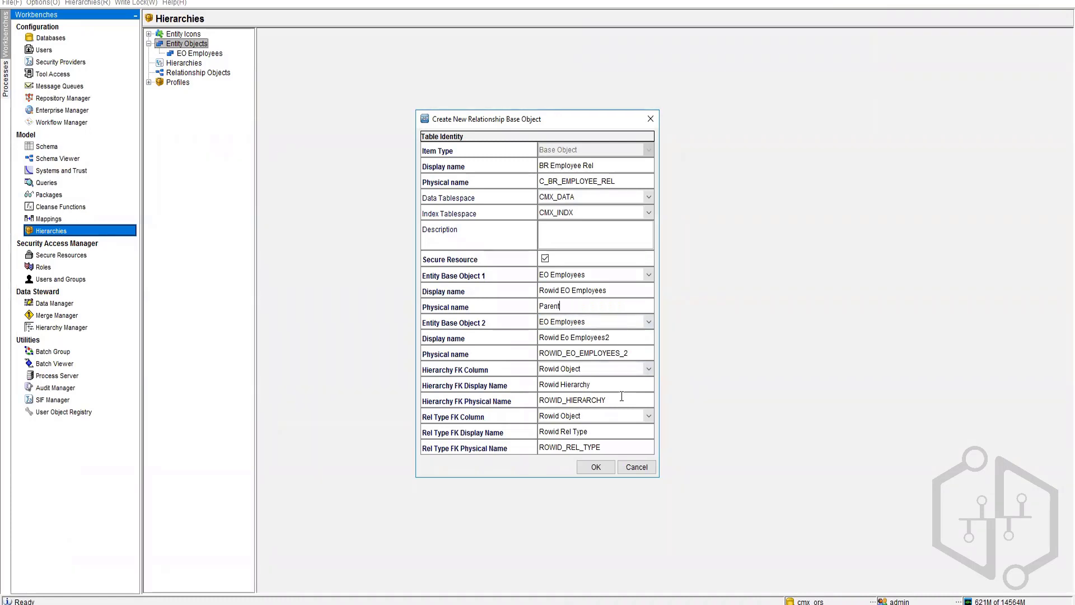
{"action": "type", "text": "ID"}
{"action": "left_click", "coordinate": [618, 335]}
{"action": "left_click", "coordinate": [608, 336]}
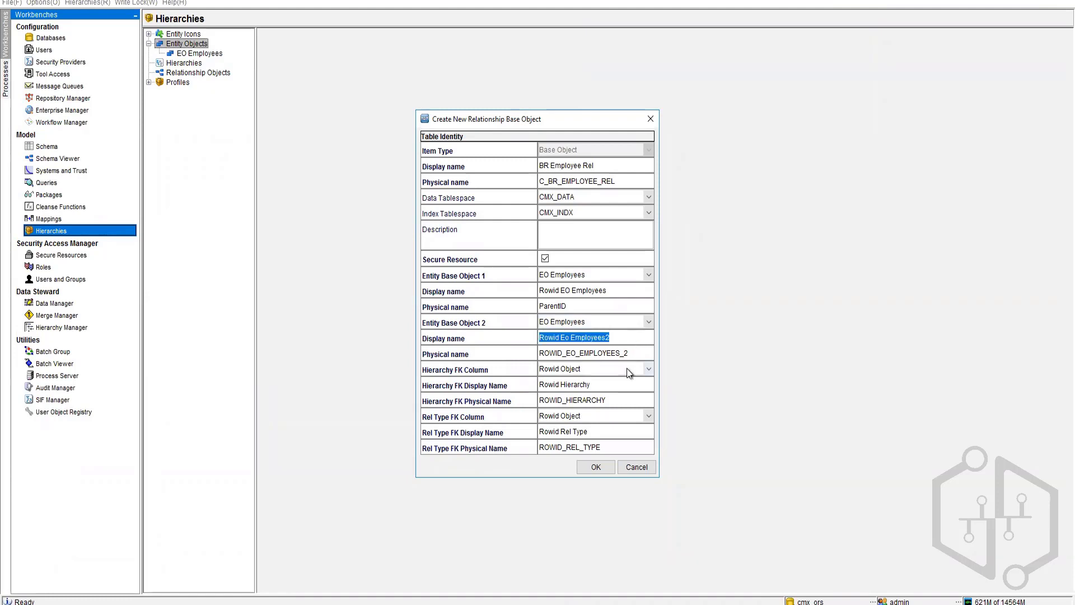
{"action": "type", "text": "ChildID"}
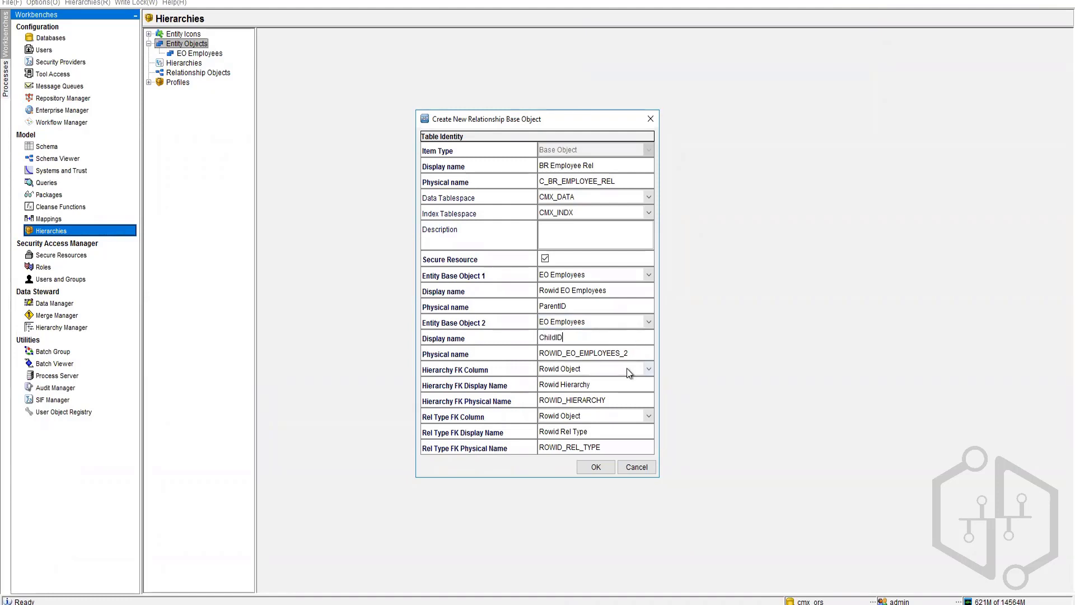
{"action": "left_click", "coordinate": [598, 290]}
{"action": "type", "text": "Parent ID"}
Step: Set the second entity column to ChildID / Child ID and create the BR Employee Rel relationship object
{"action": "left_click", "coordinate": [637, 353]}
{"action": "left_click", "coordinate": [579, 342]}
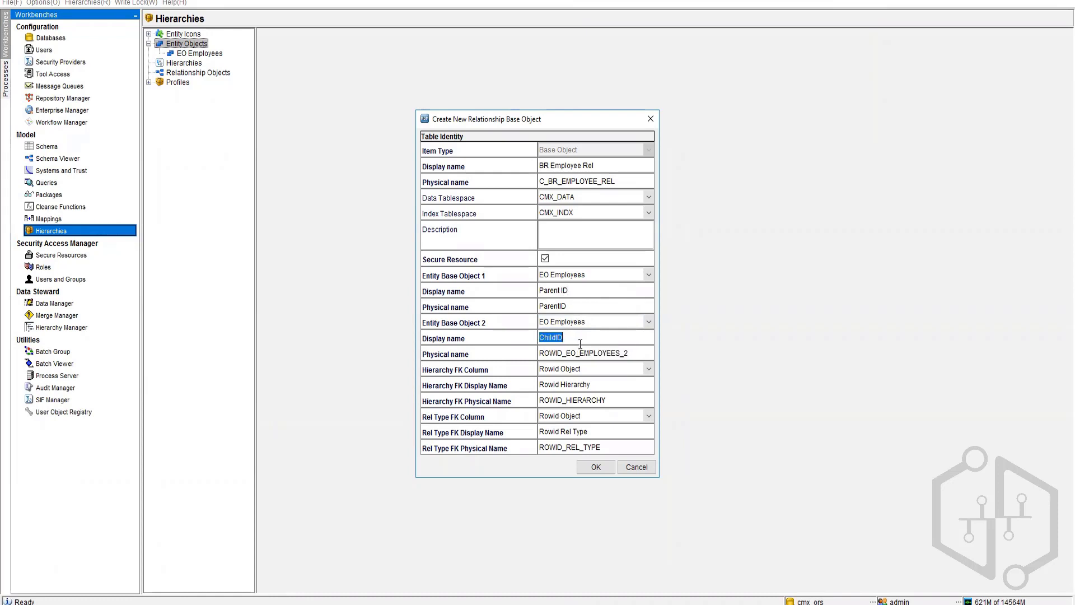
{"action": "key", "text": "ctrl+c"}
{"action": "left_click", "coordinate": [633, 354]}
{"action": "key", "text": "ctrl+v"}
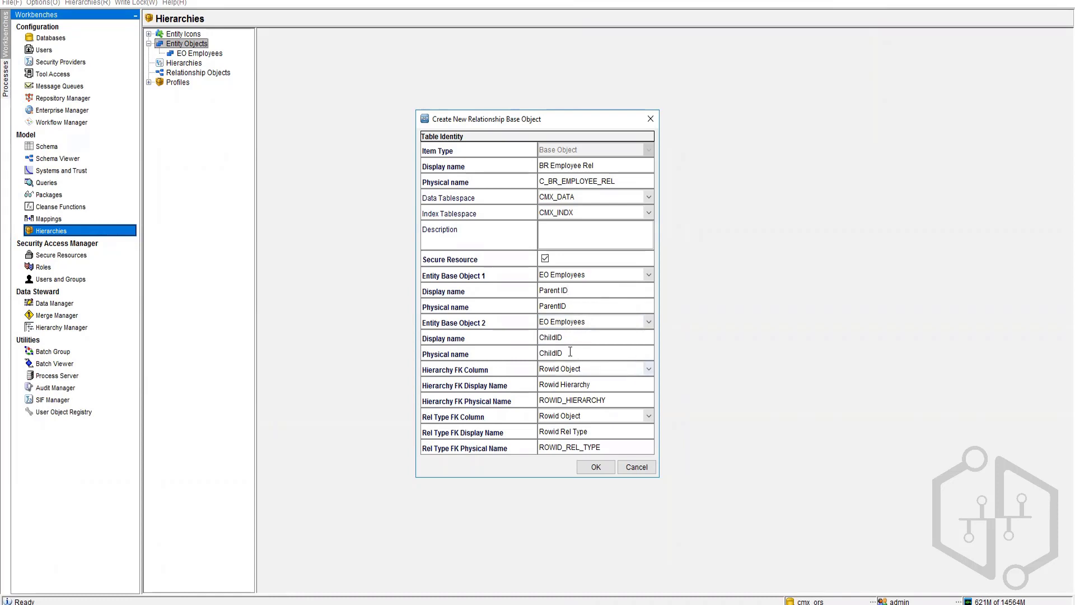
{"action": "left_click", "coordinate": [556, 339]}
{"action": "type", "text": "Child"}
{"action": "left_click", "coordinate": [595, 468]}
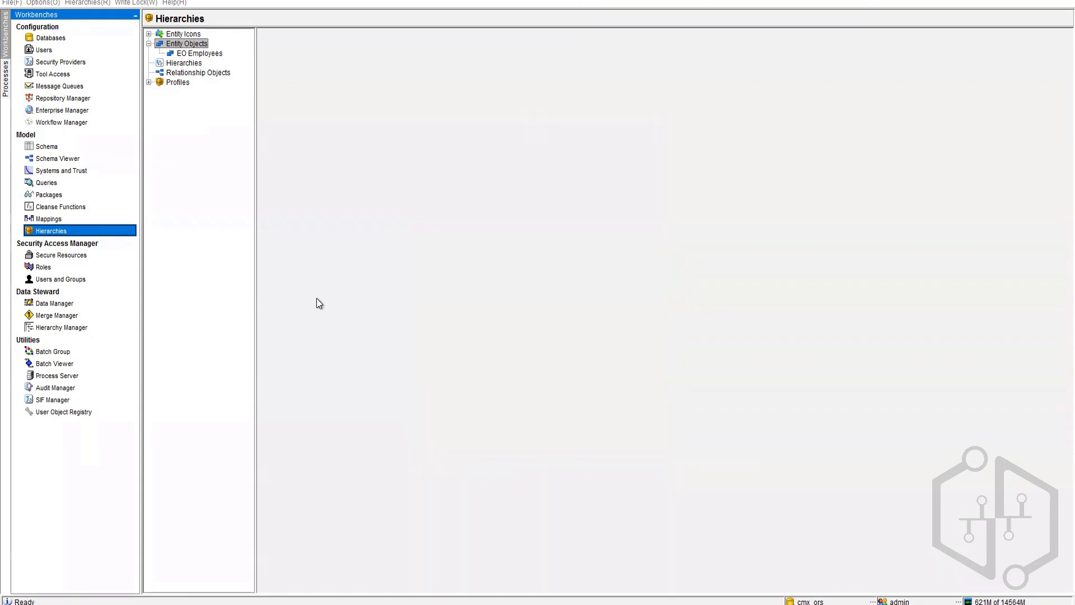
{"action": "left_click", "coordinate": [47, 147]}
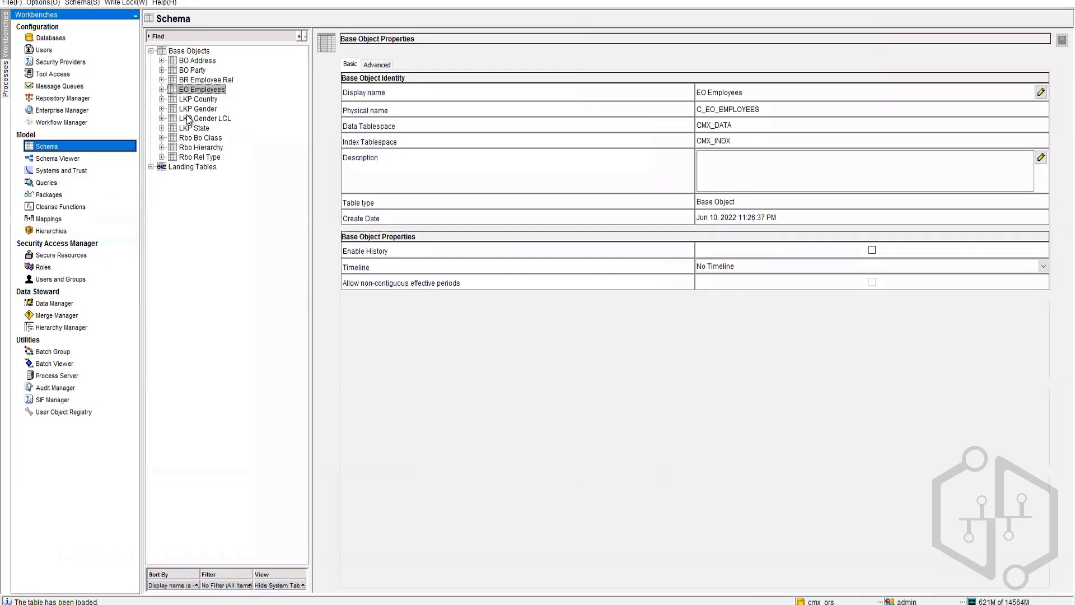
Step: Check BR Employee Rel's relationships and its Parent ID and Child ID columns in Schema, then return to Hierarchies
{"action": "left_click", "coordinate": [175, 82]}
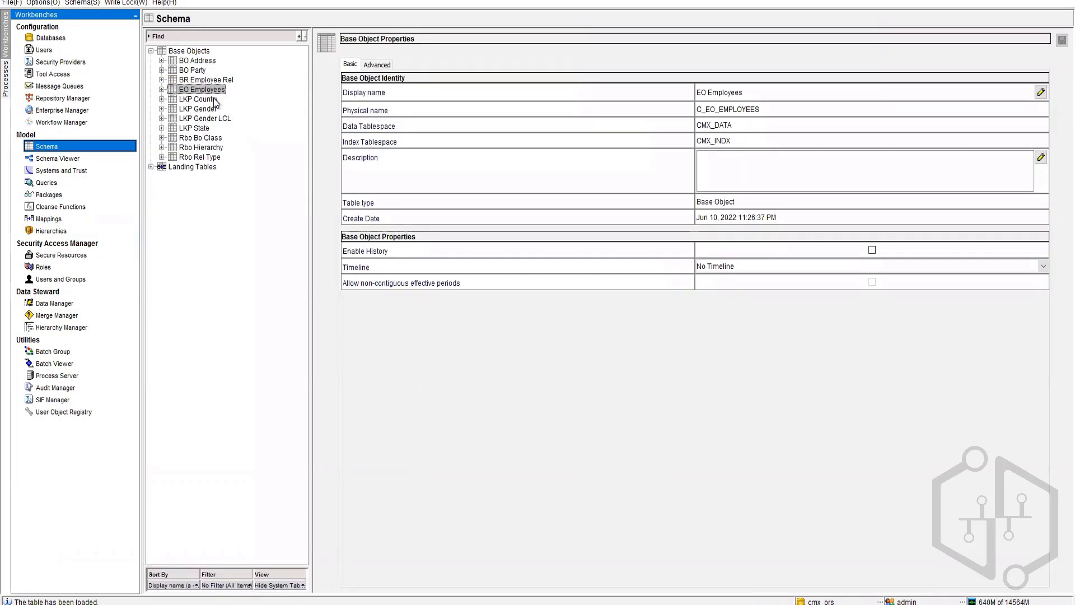
{"action": "left_click", "coordinate": [161, 79]}
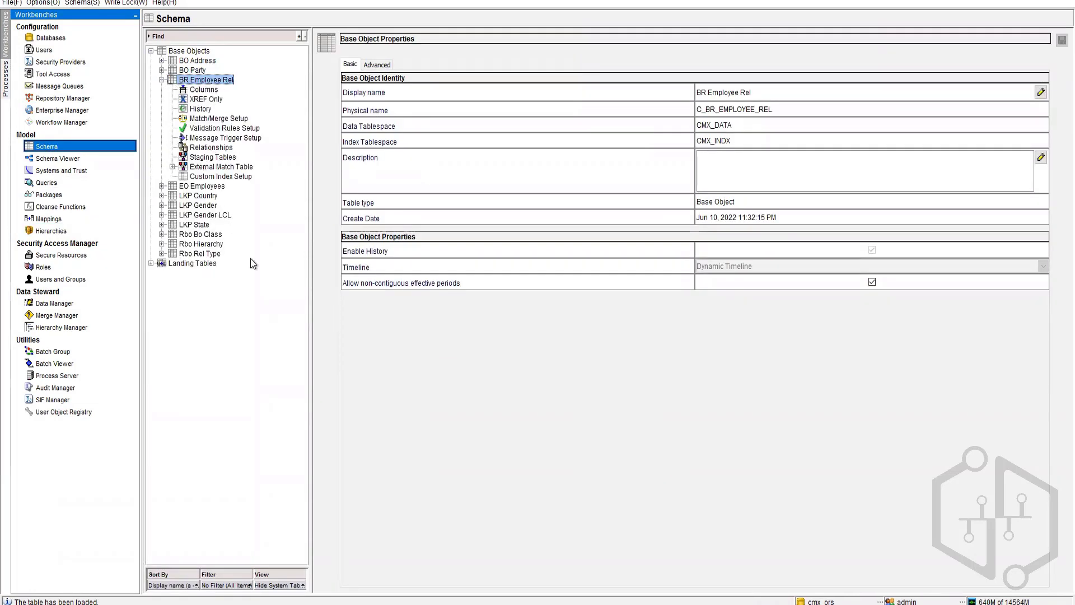
{"action": "left_click", "coordinate": [211, 147]}
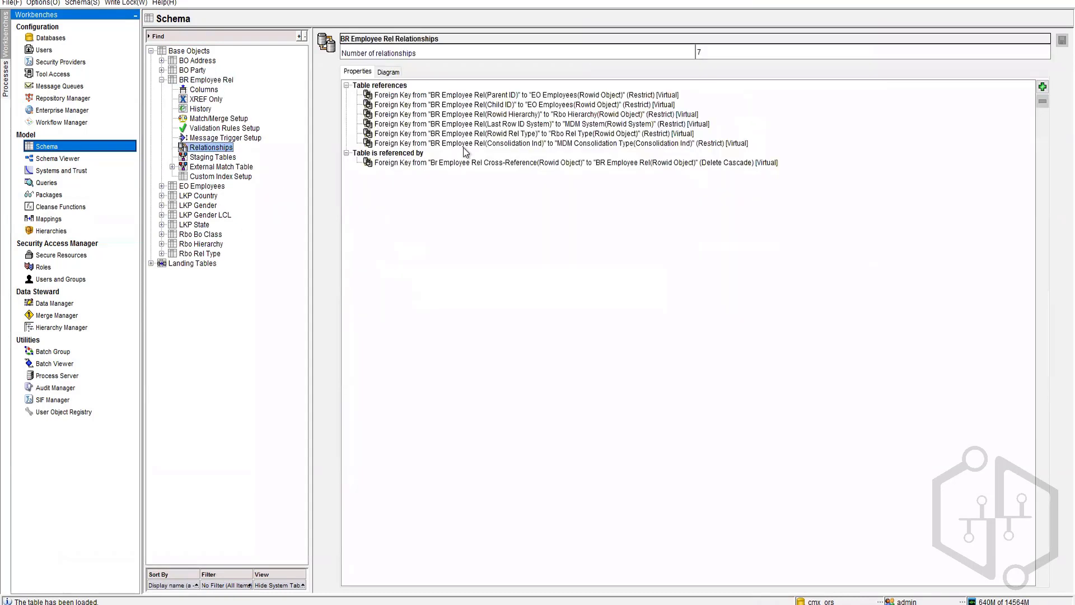
{"action": "left_click", "coordinate": [204, 89]}
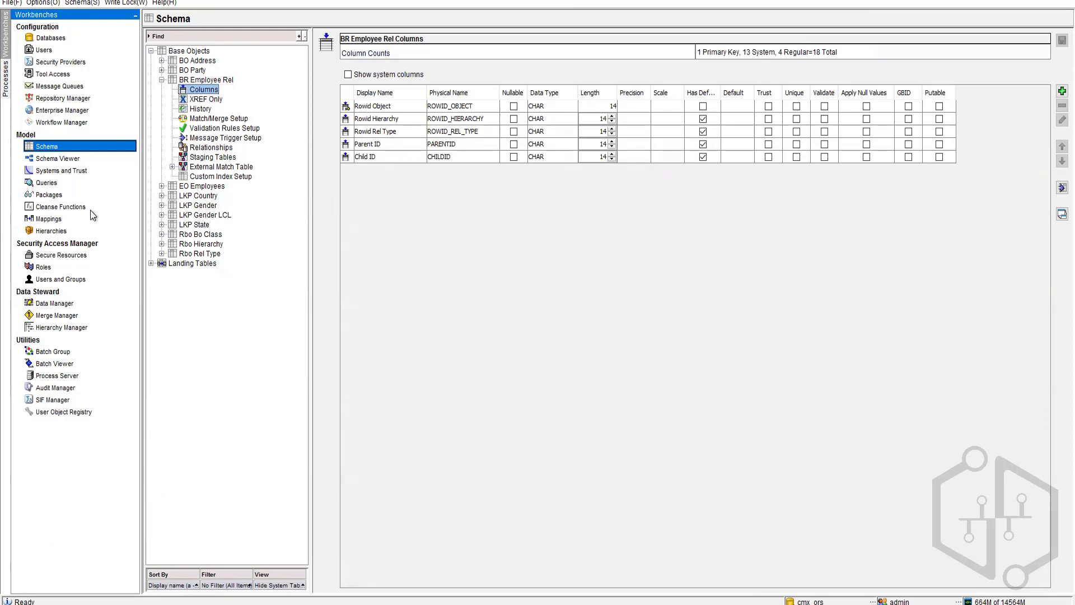
{"action": "left_click", "coordinate": [45, 230]}
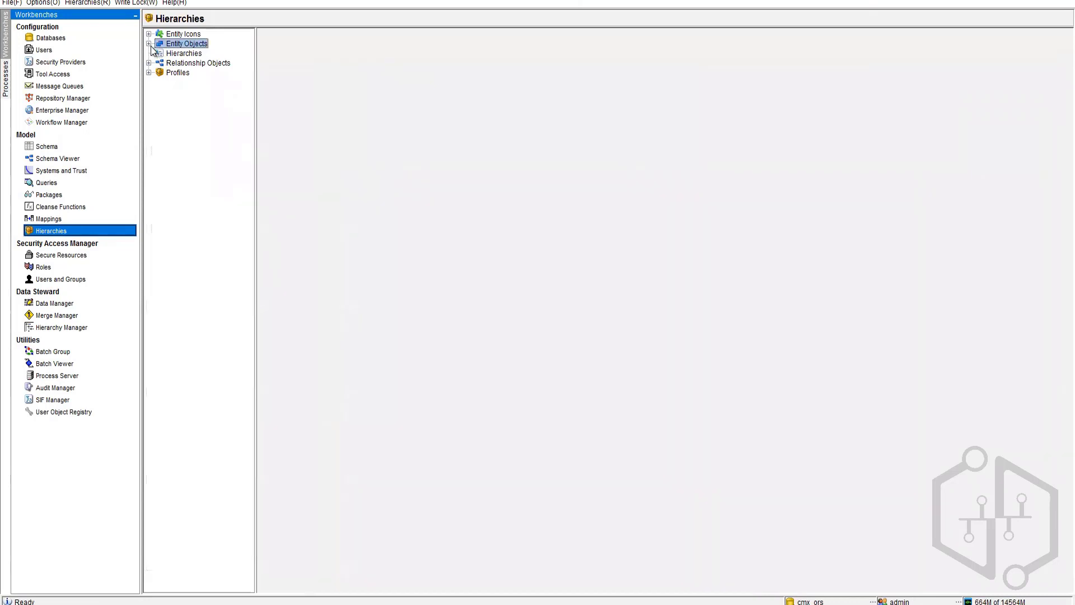
Step: Expand Entity Objects and Relationship Objects and show the EO Employees entity object details
{"action": "left_click", "coordinate": [149, 44]}
{"action": "left_click", "coordinate": [176, 55]}
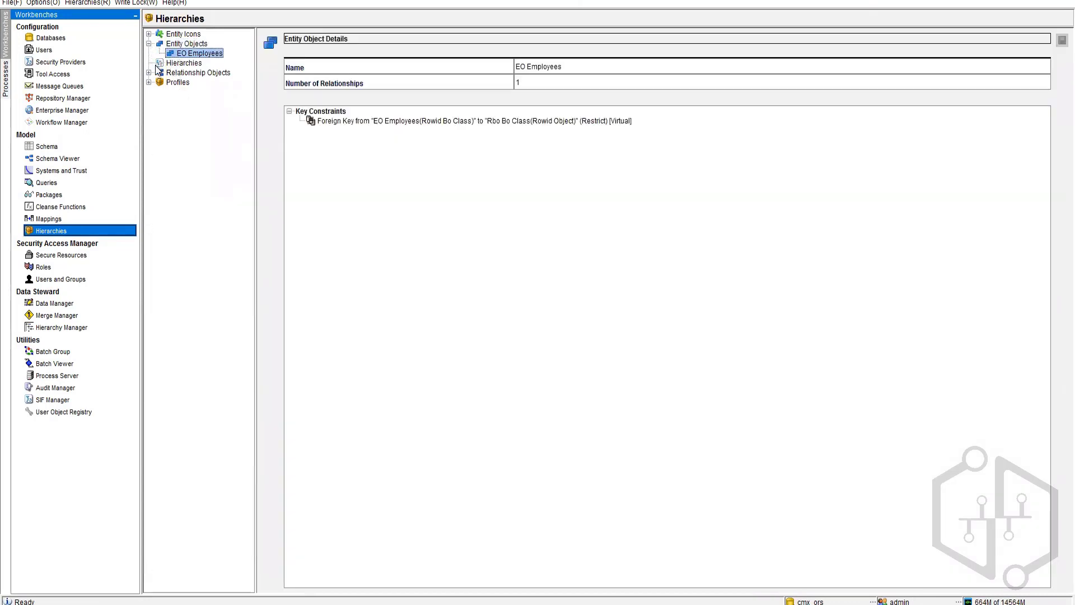
{"action": "left_click", "coordinate": [149, 73]}
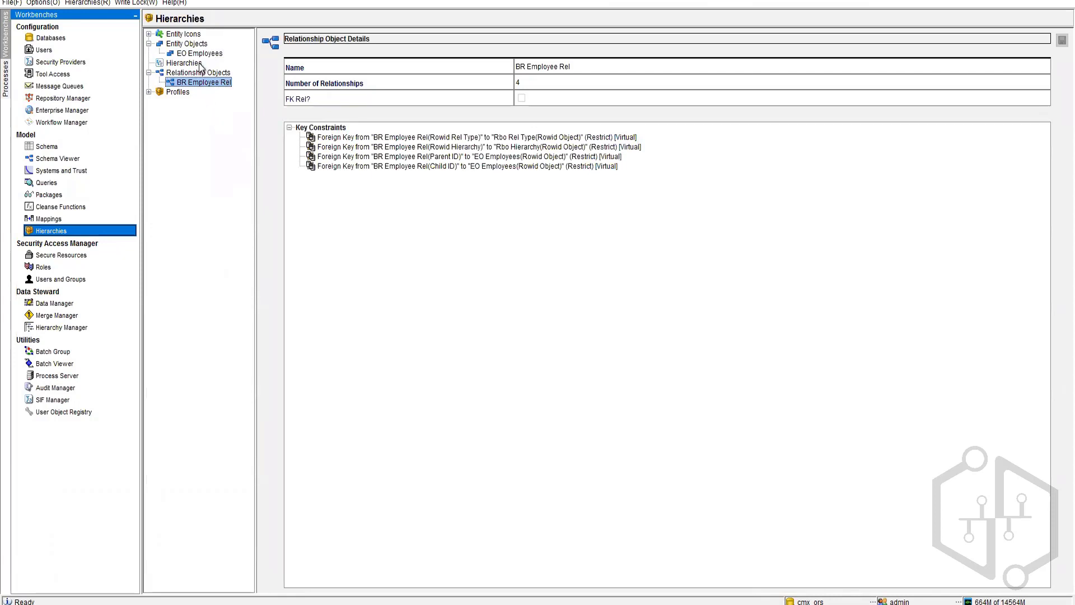
{"action": "left_click", "coordinate": [196, 53]}
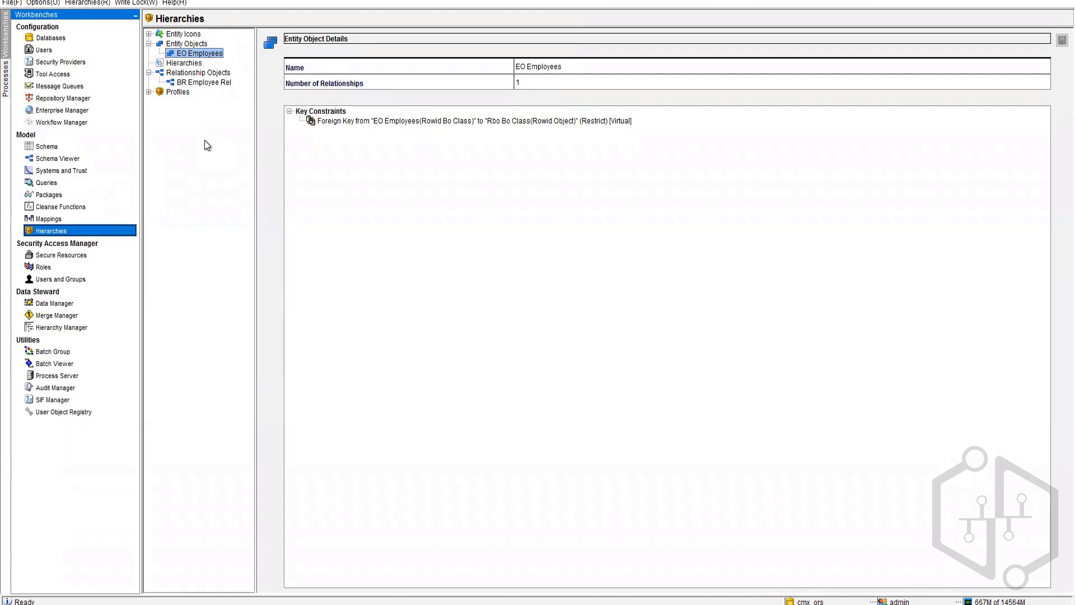
Step: Add an entity type under EO Employees with both code and display name set to Manager
{"action": "right_click", "coordinate": [189, 56]}
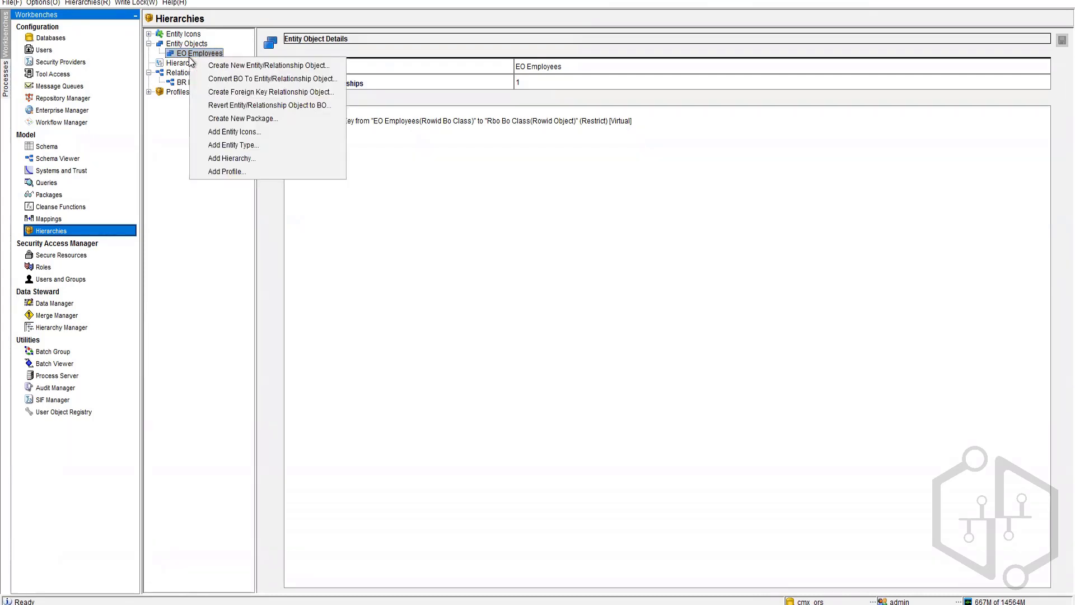
{"action": "left_click", "coordinate": [260, 146]}
{"action": "left_click", "coordinate": [579, 69]}
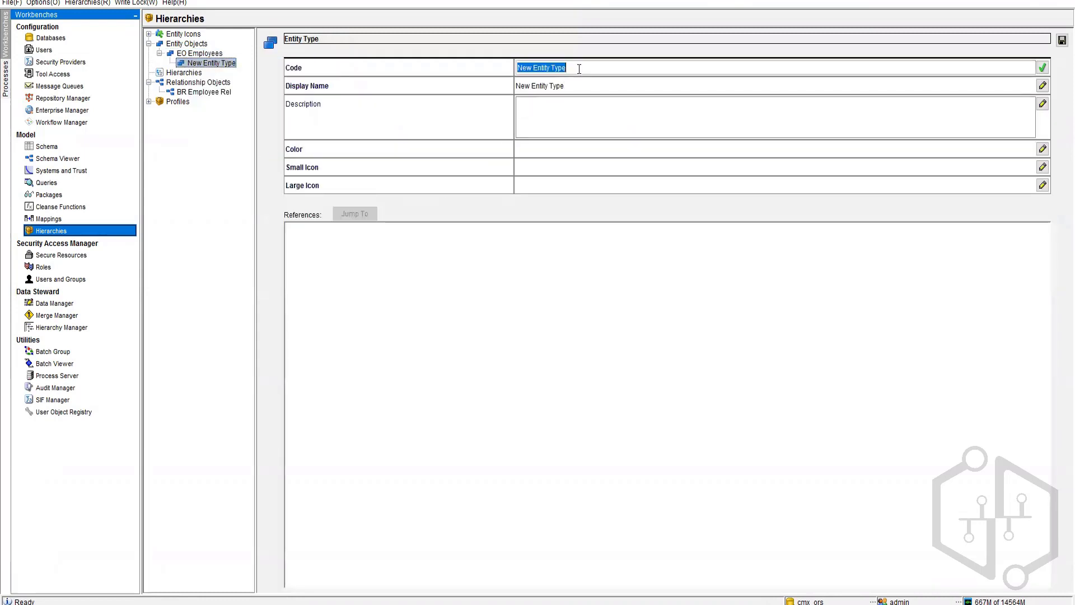
{"action": "type", "text": "manager"}
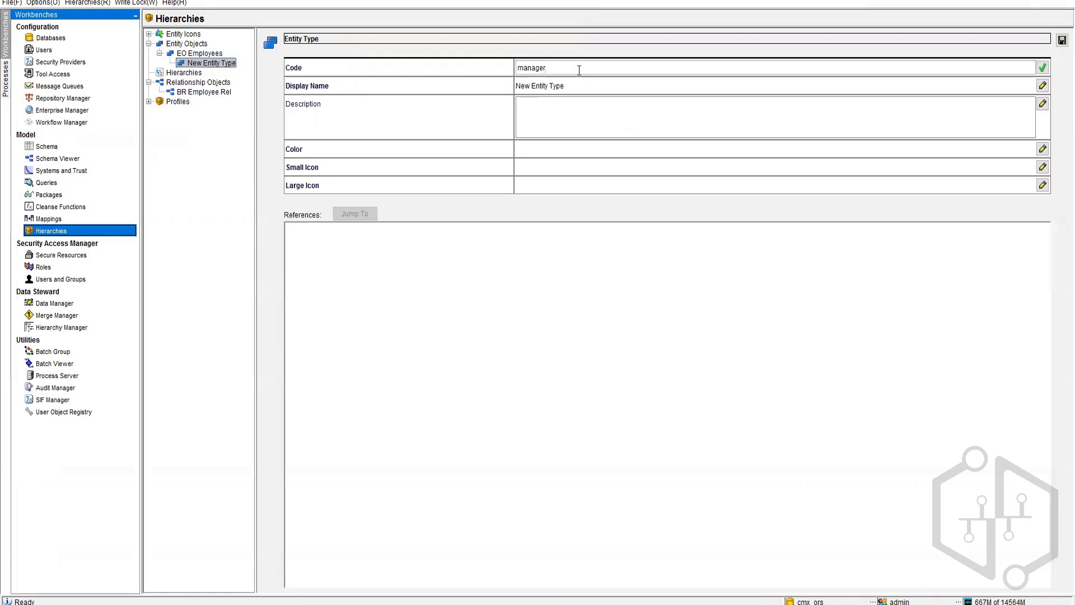
{"action": "key", "text": "Delete"}
{"action": "type", "text": "M"}
{"action": "left_click", "coordinate": [563, 85]}
{"action": "left_click", "coordinate": [530, 67]}
{"action": "double_click", "coordinate": [539, 85]}
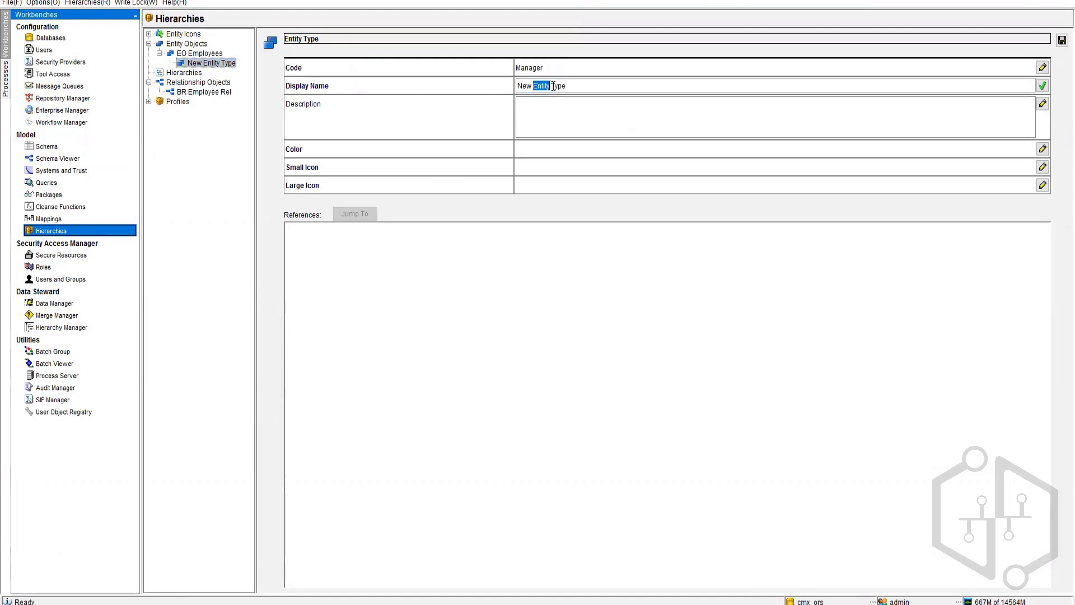
{"action": "left_click", "coordinate": [588, 86]}
{"action": "left_click_drag", "start_coordinate": [518, 86], "coordinate": [560, 100]}
{"action": "key", "text": "ctrl+v"}
{"action": "left_click", "coordinate": [1043, 148]}
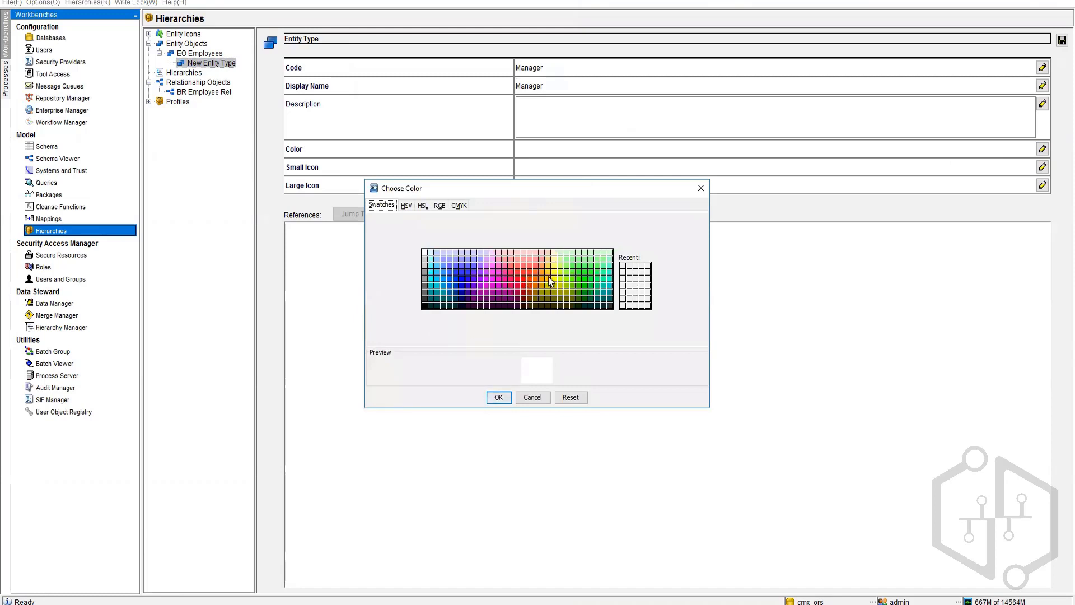
Step: Give Manager the blue colour 0x3333FF and the FinancialAdvisor_Small.png small icon
{"action": "left_click", "coordinate": [461, 274]}
{"action": "left_click", "coordinate": [499, 398]}
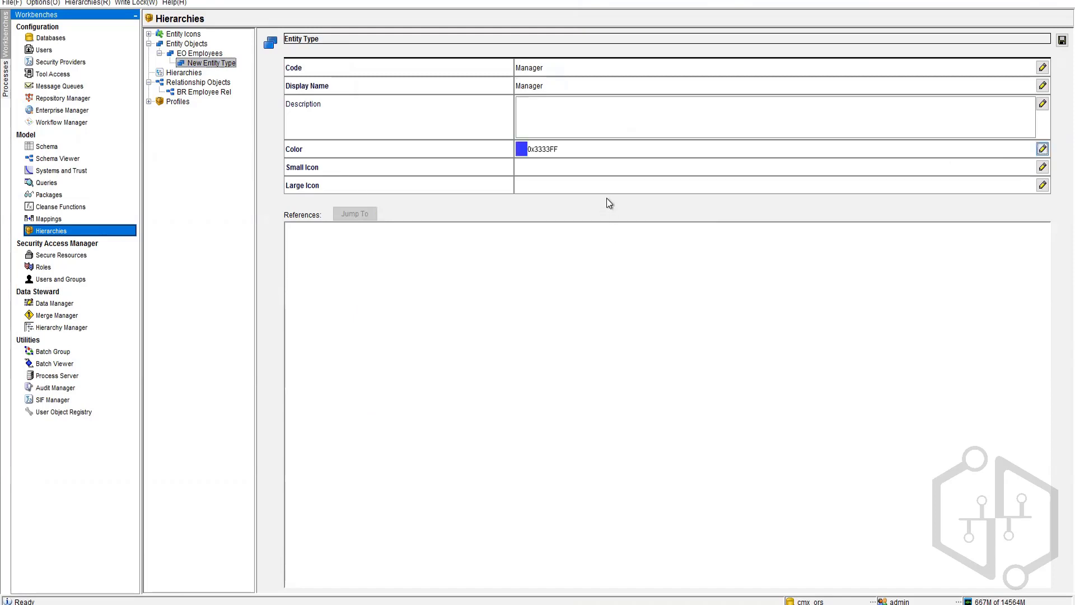
{"action": "left_click", "coordinate": [1043, 166]}
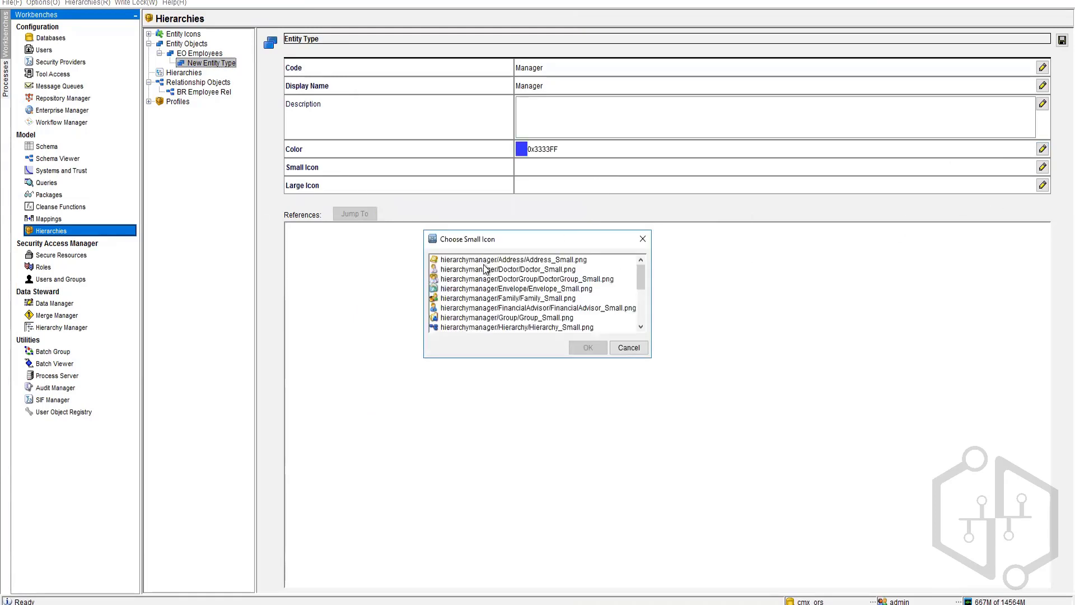
{"action": "left_click", "coordinate": [451, 308]}
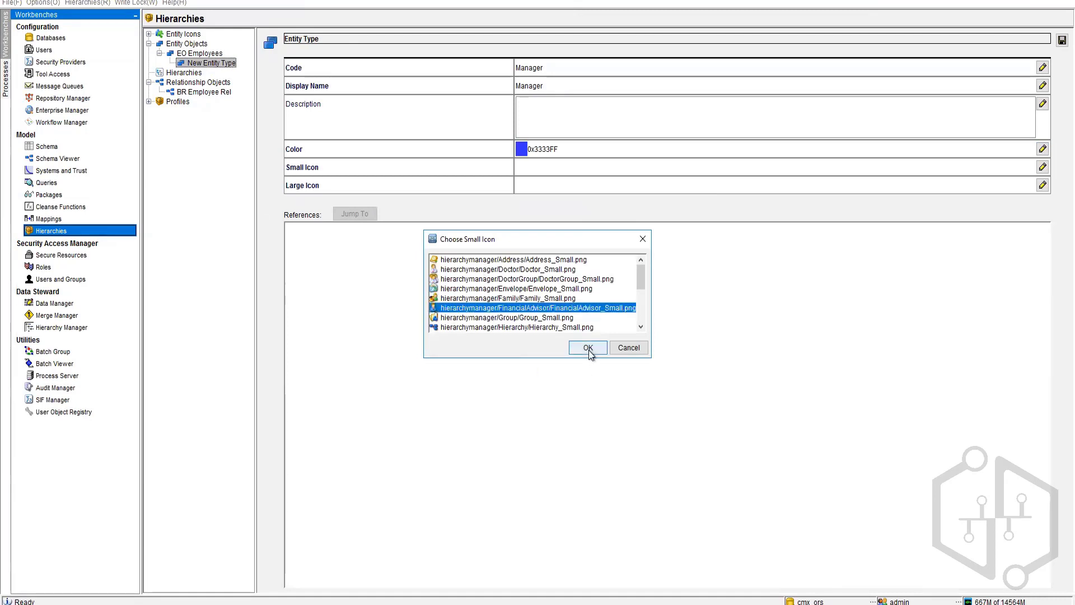
{"action": "scroll", "coordinate": [560, 324], "scroll_direction": "down", "scroll_amount": 2}
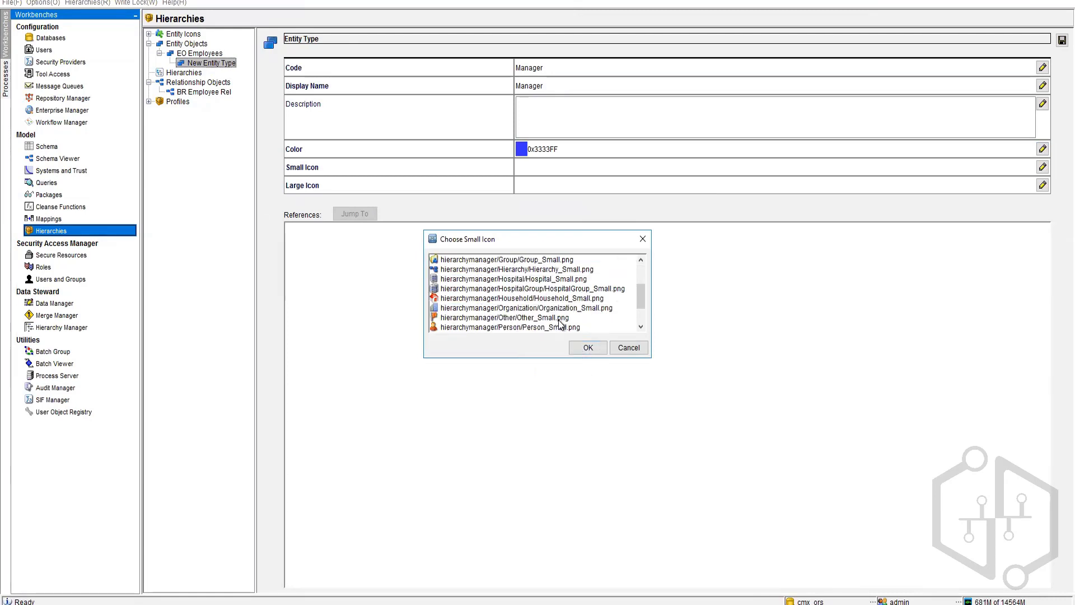
{"action": "scroll", "coordinate": [560, 324], "scroll_direction": "down", "scroll_amount": 2}
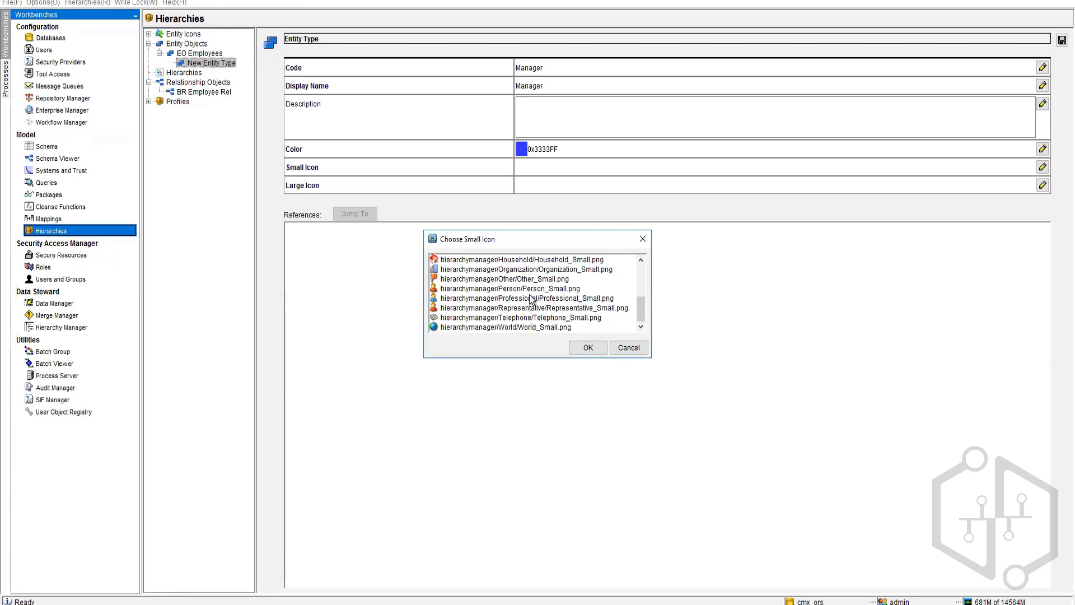
{"action": "scroll", "coordinate": [526, 277], "scroll_direction": "up", "scroll_amount": 3}
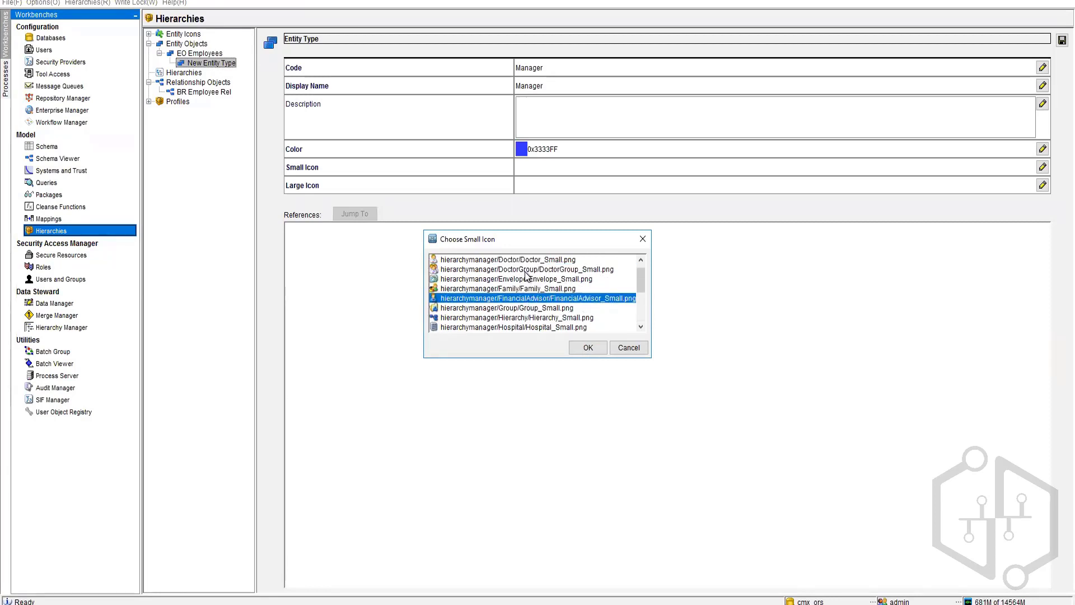
{"action": "scroll", "coordinate": [553, 278], "scroll_direction": "up", "scroll_amount": 1}
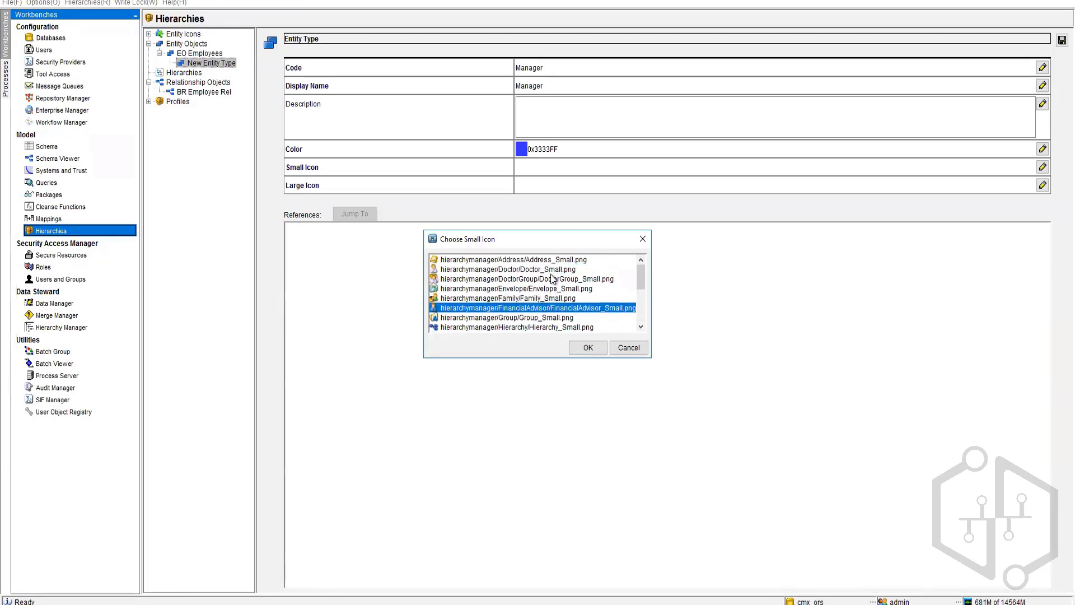
{"action": "scroll", "coordinate": [553, 279], "scroll_direction": "down", "scroll_amount": 3}
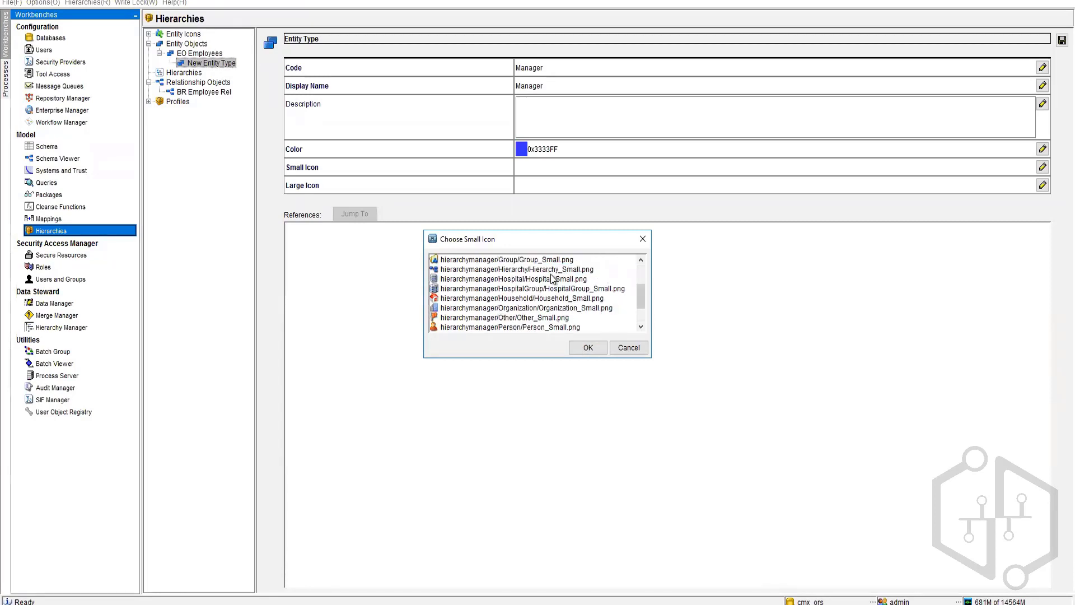
{"action": "left_click", "coordinate": [588, 348]}
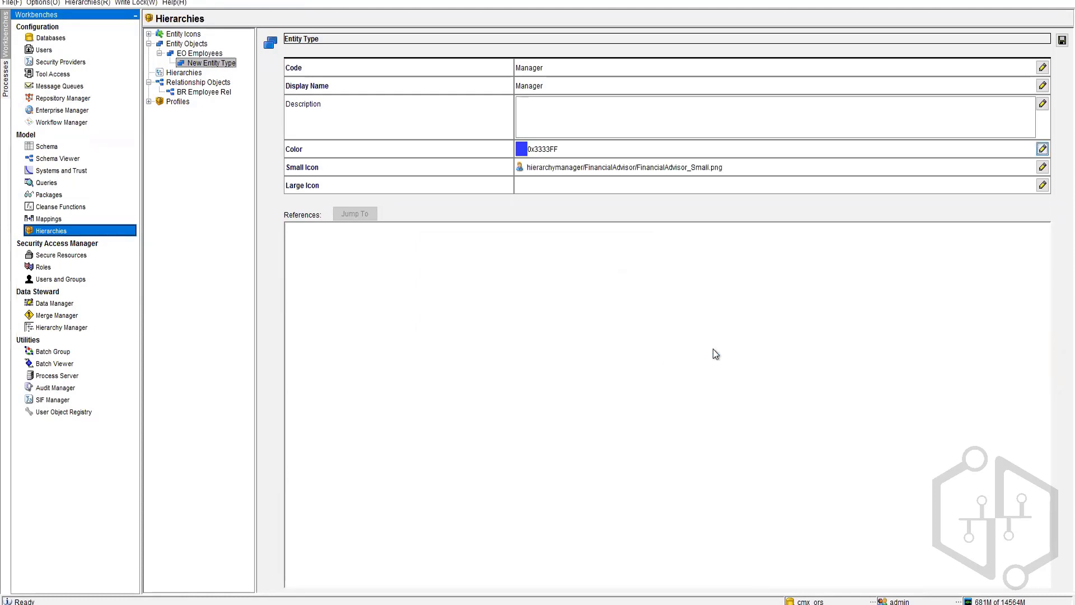
Step: Set the large icon to FinancialAdvisor.png and view the HM_DEFAULT.ZIP entity icon set
{"action": "left_click", "coordinate": [1043, 185]}
{"action": "left_click", "coordinate": [512, 337]}
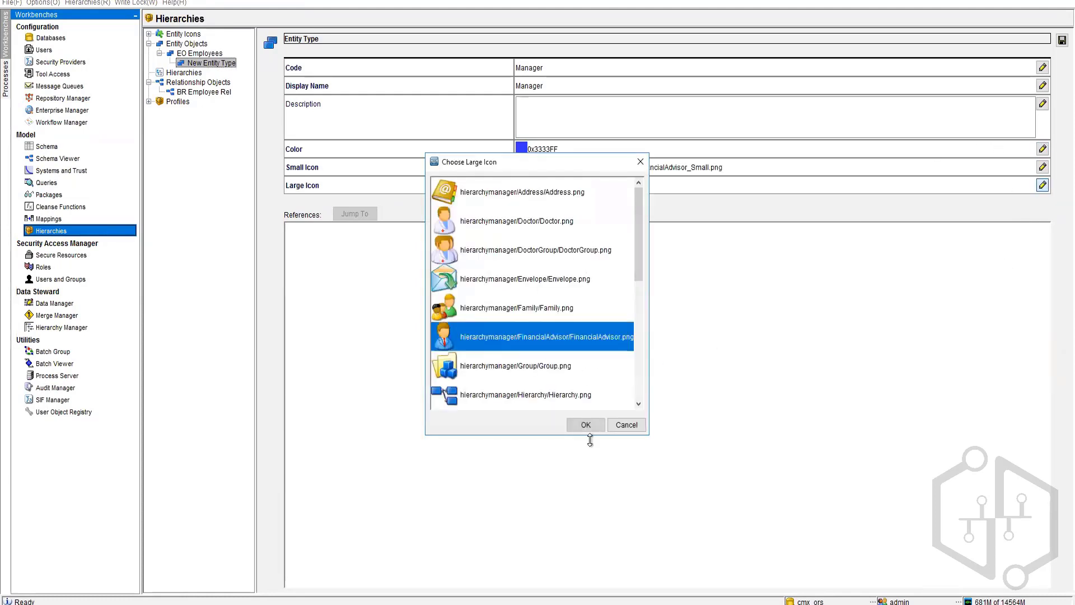
{"action": "left_click", "coordinate": [586, 425]}
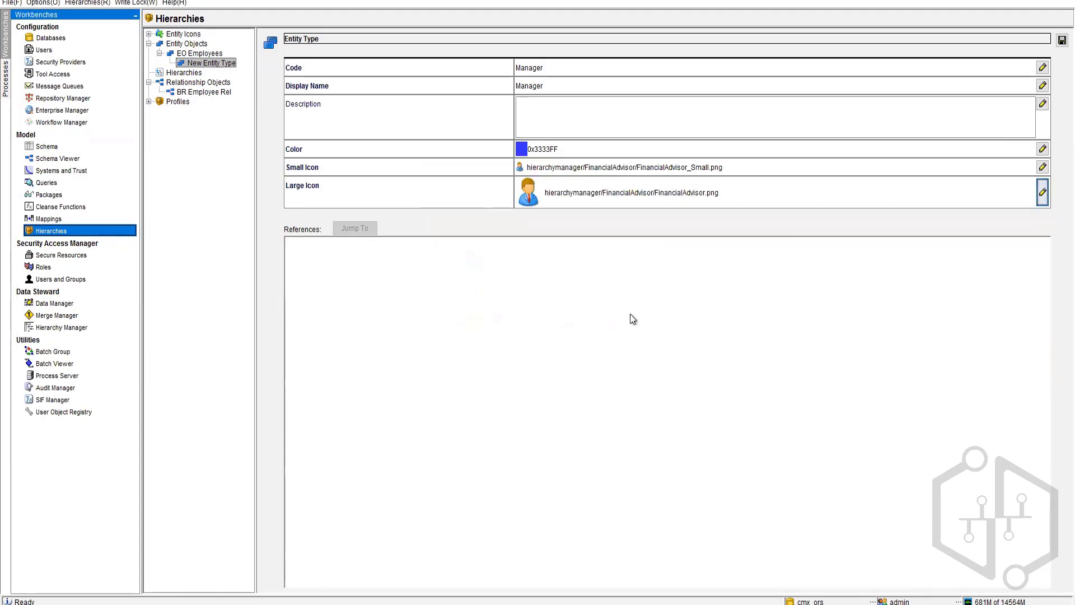
{"action": "left_click", "coordinate": [148, 34]}
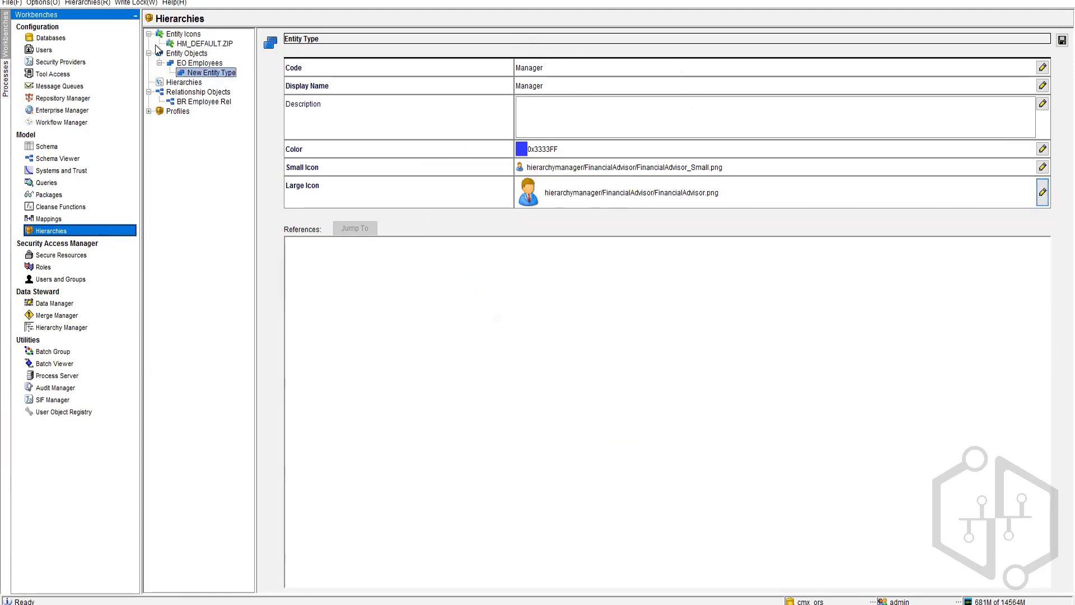
{"action": "left_click", "coordinate": [205, 47]}
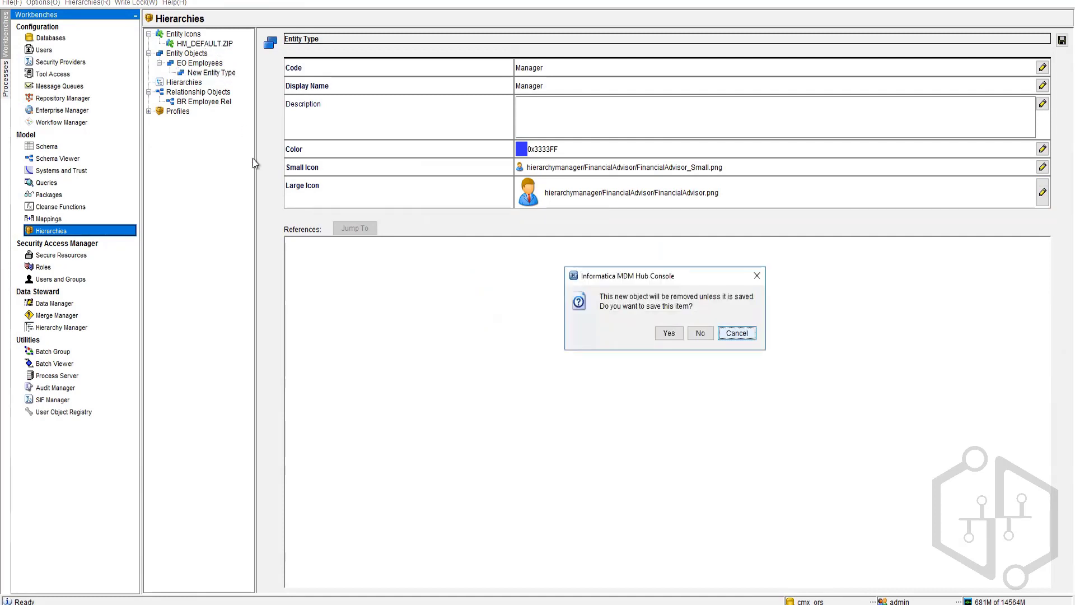
Step: Save the Manager entity type and show the EO Employees details again
{"action": "left_click", "coordinate": [672, 334]}
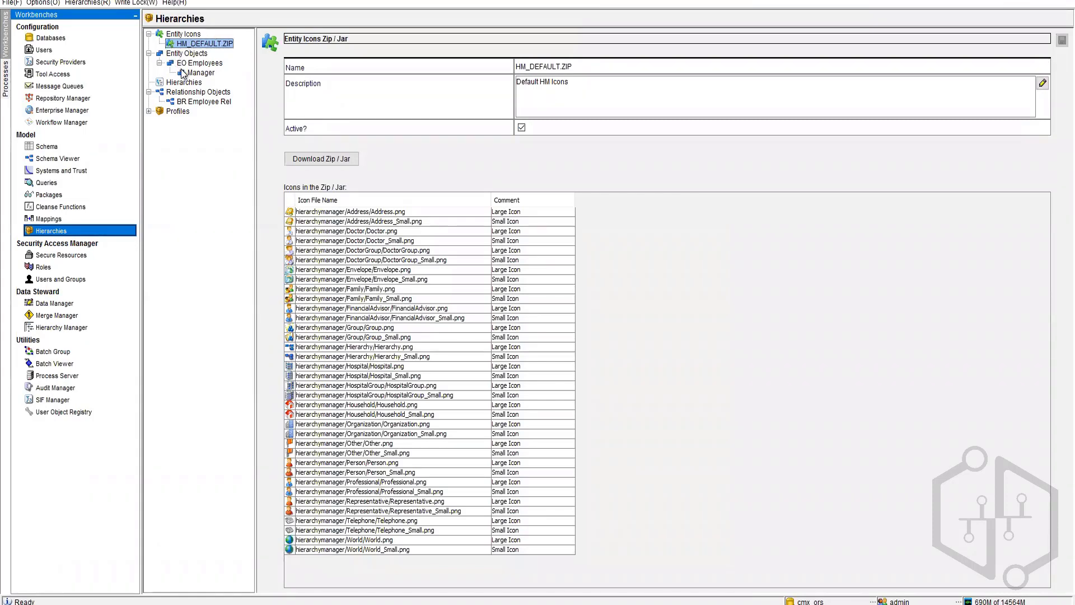
{"action": "left_click", "coordinate": [197, 63]}
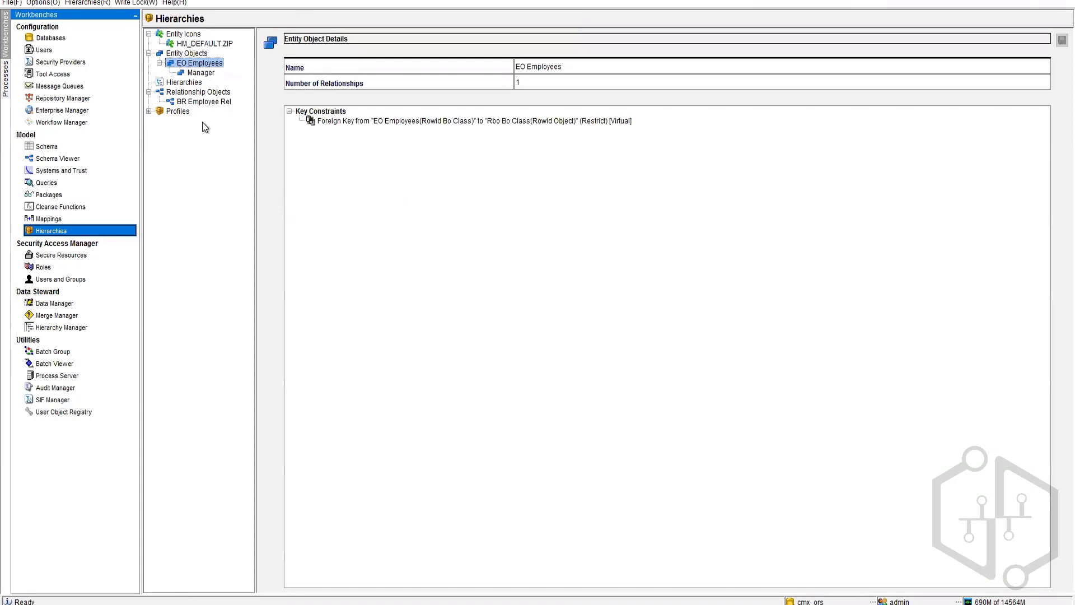
Step: Add another entity type under EO Employees with code and display name Team Lead
{"action": "right_click", "coordinate": [206, 60]}
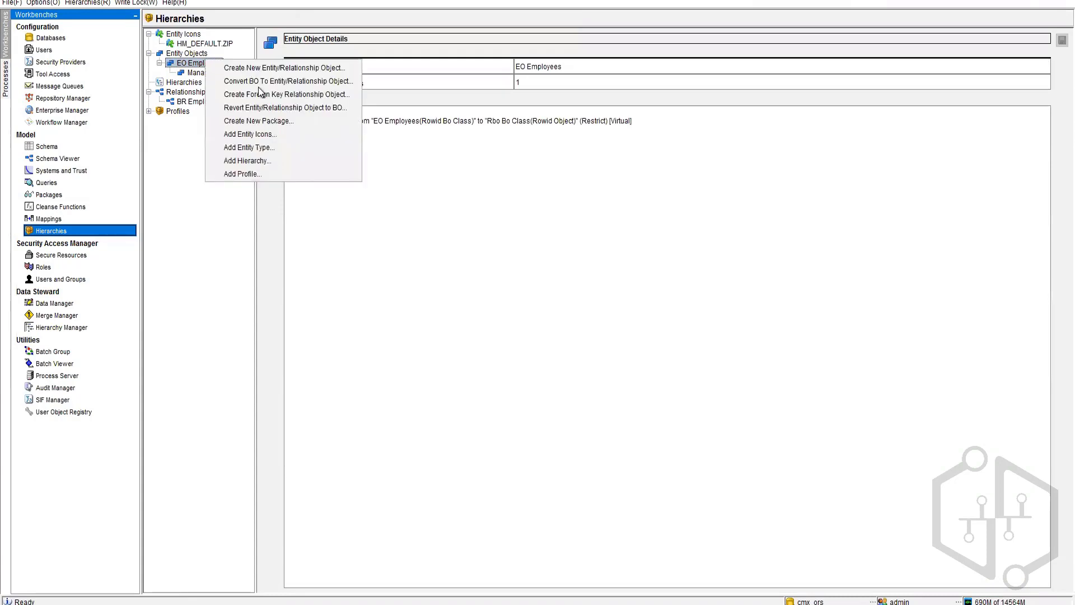
{"action": "left_click", "coordinate": [270, 147]}
{"action": "double_click", "coordinate": [573, 67]}
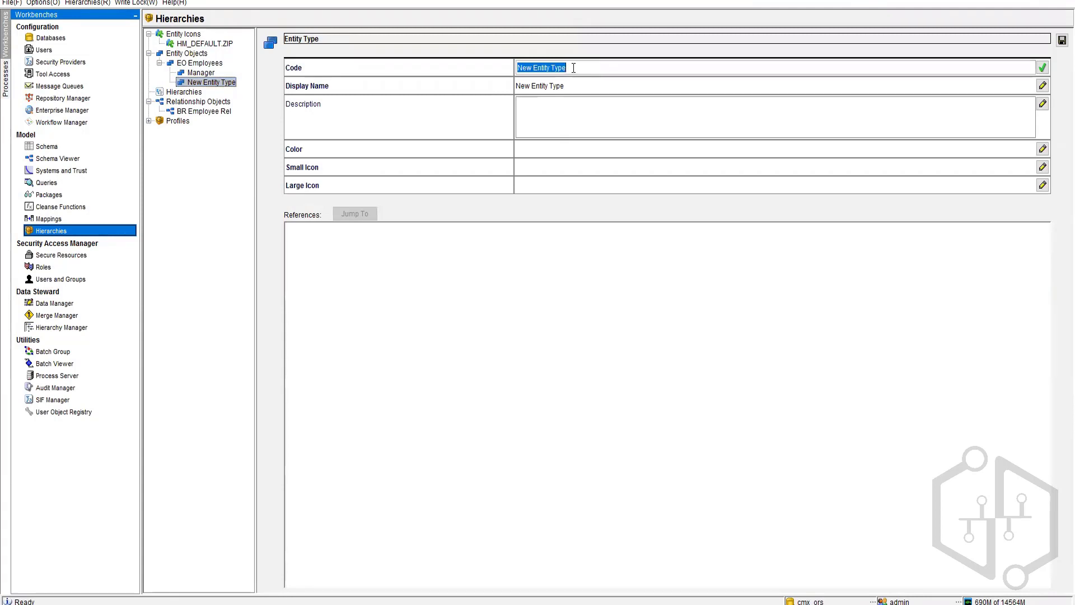
{"action": "type", "text": "Team Lean"}
{"action": "key", "text": "BackSpace"}
{"action": "type", "text": "d"}
{"action": "key", "text": "Return"}
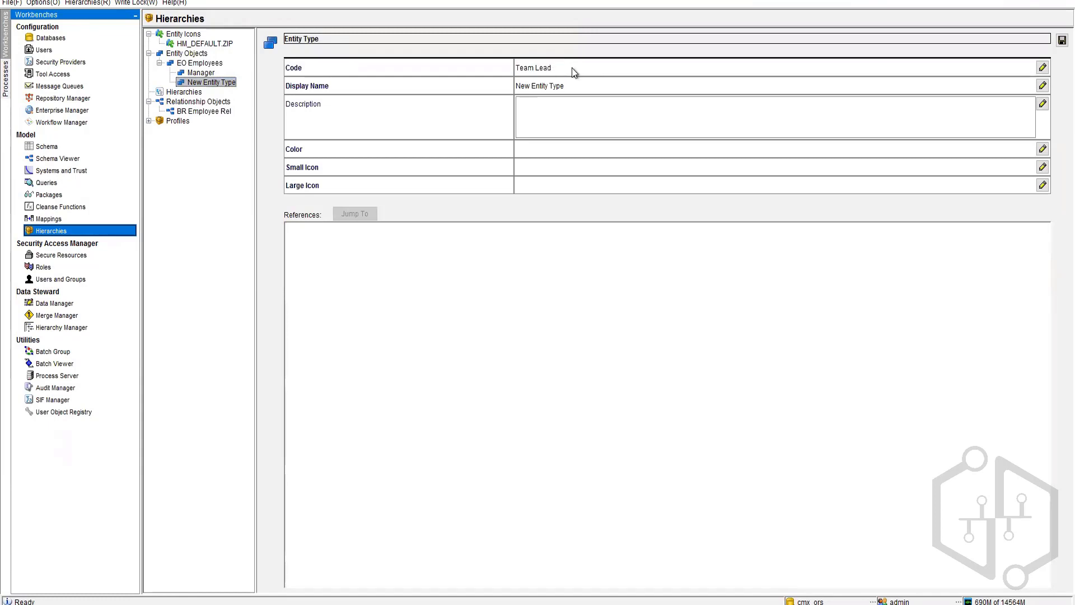
{"action": "double_click", "coordinate": [565, 83]}
{"action": "double_click", "coordinate": [560, 68]}
{"action": "key", "text": "ctrl+c"}
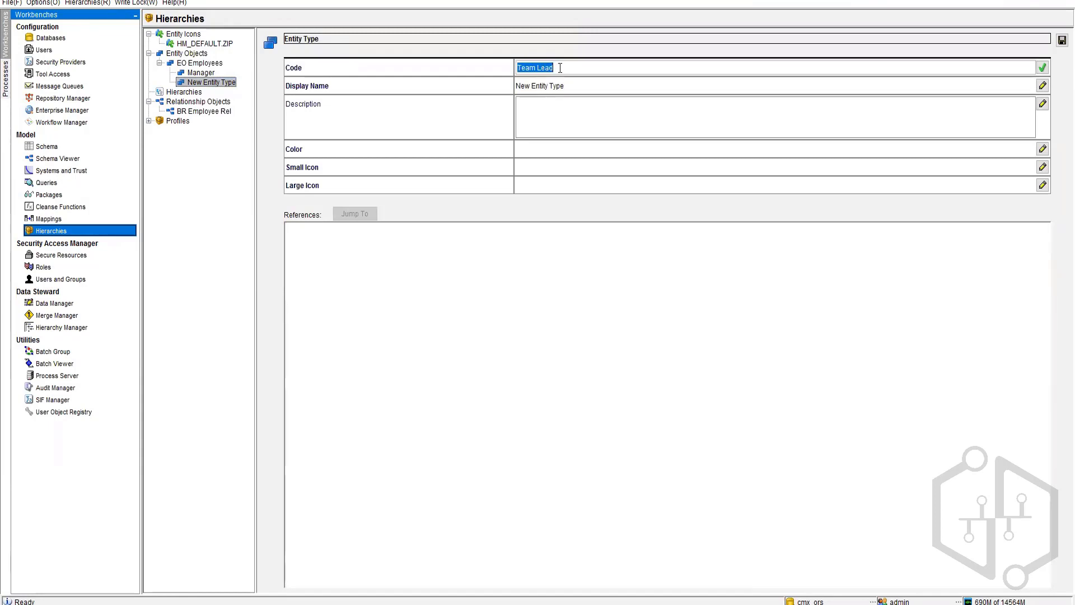
{"action": "double_click", "coordinate": [566, 85]}
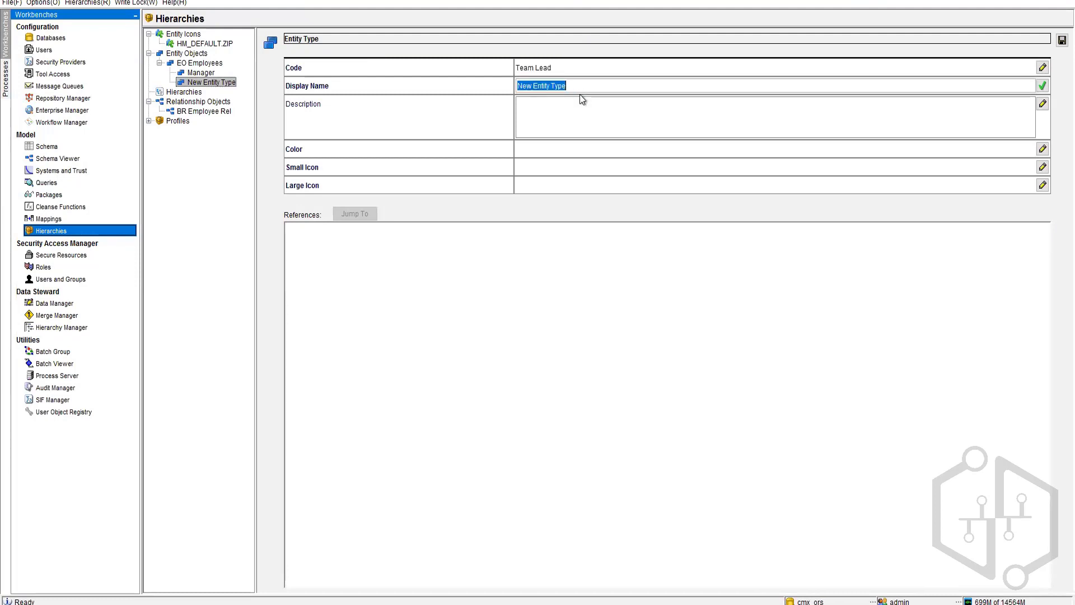
{"action": "key", "text": "ctrl+v"}
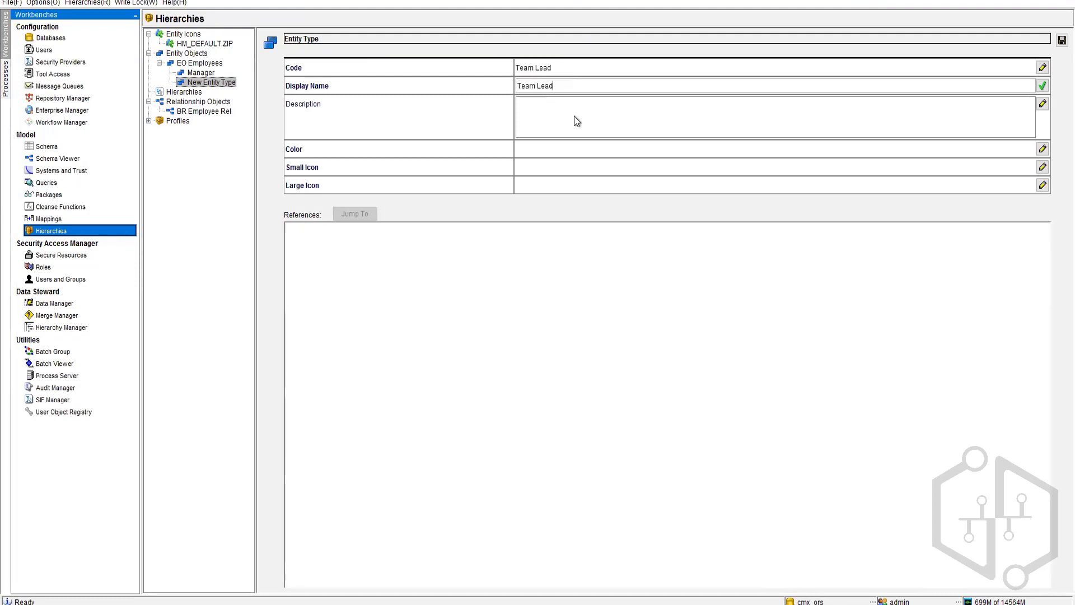
Step: Give Team Lead the red colour 0xFF3333 and the Representative small and large icons
{"action": "double_click", "coordinate": [563, 150]}
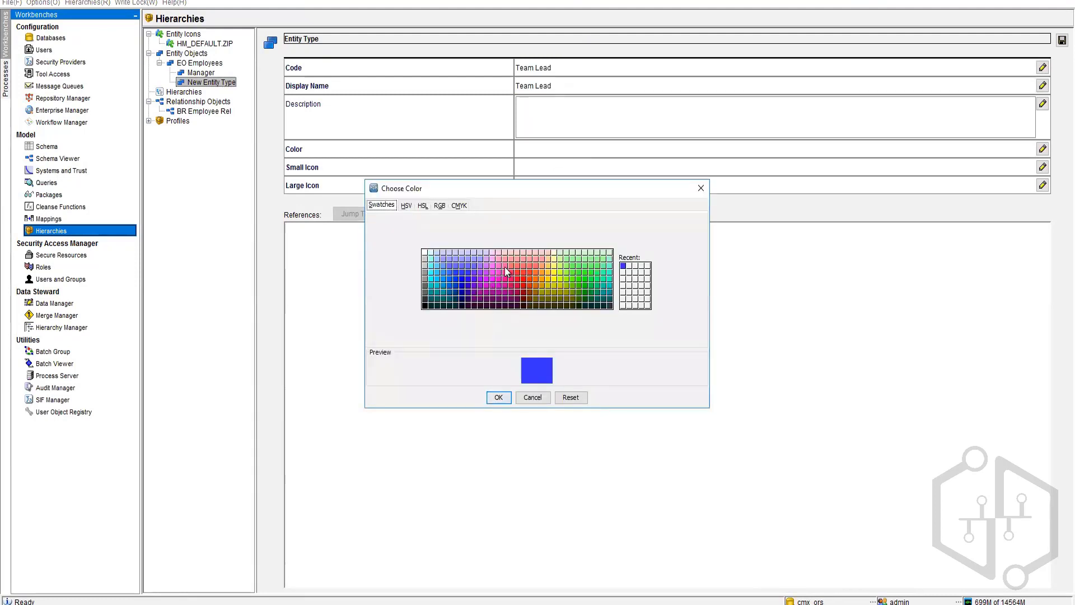
{"action": "left_click", "coordinate": [506, 273]}
{"action": "left_click", "coordinate": [523, 275]}
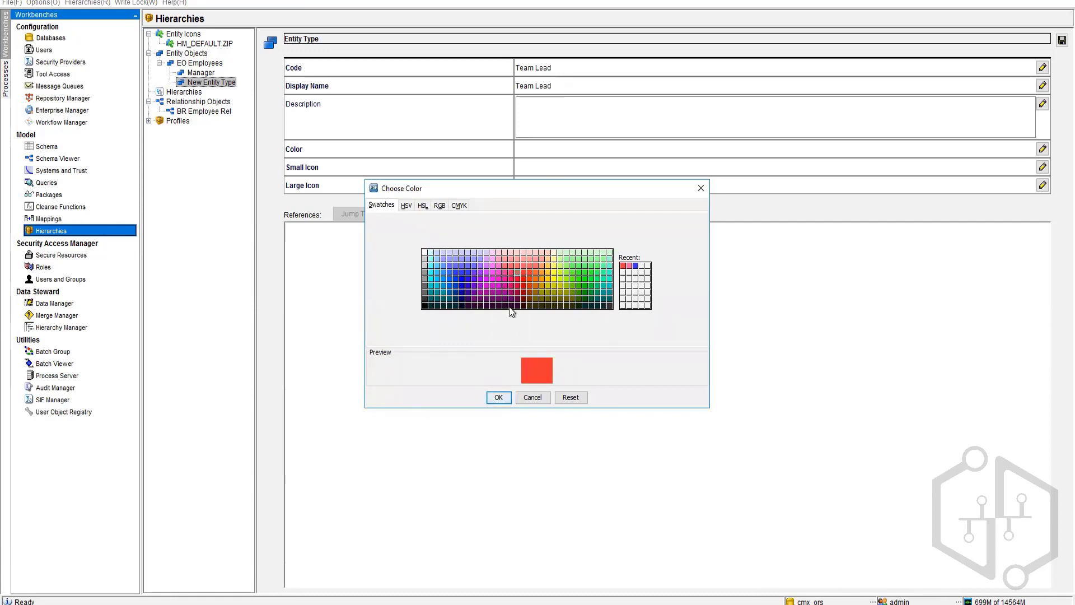
{"action": "left_click", "coordinate": [498, 397]}
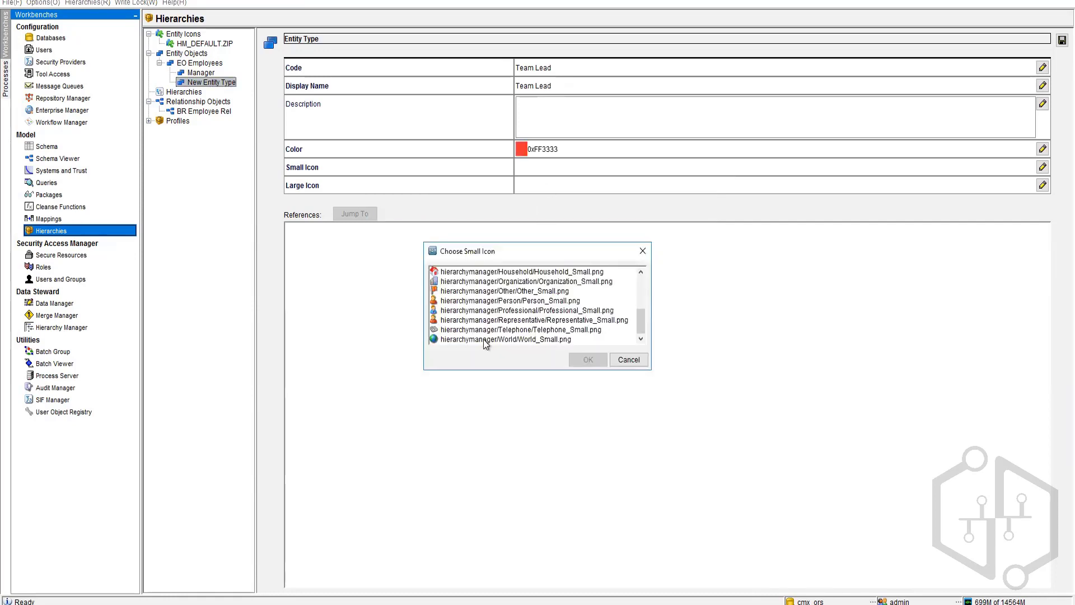
{"action": "left_click", "coordinate": [468, 302]}
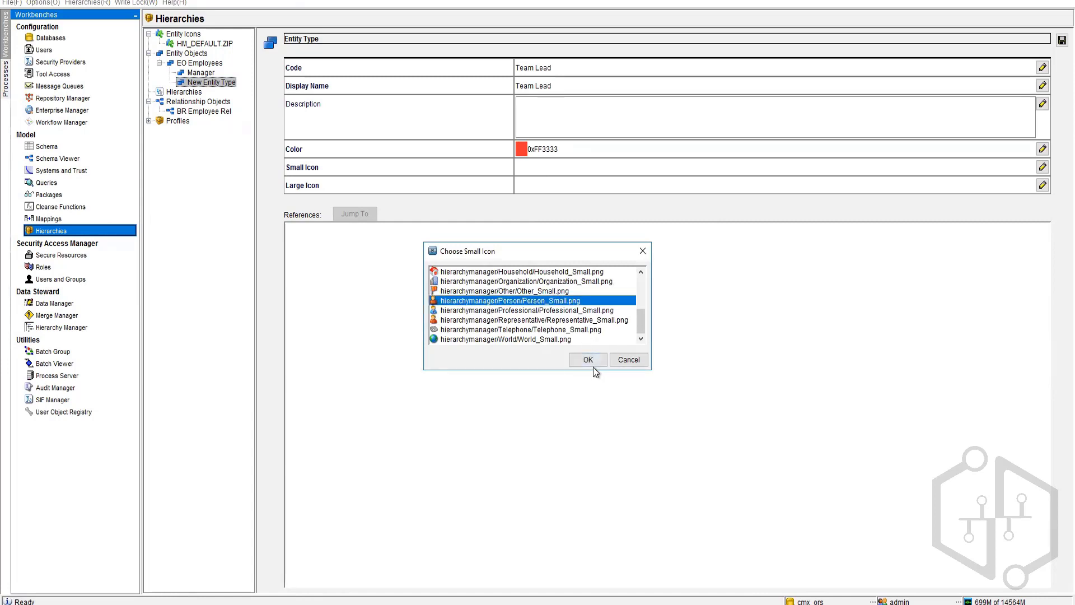
{"action": "left_click", "coordinate": [611, 321]}
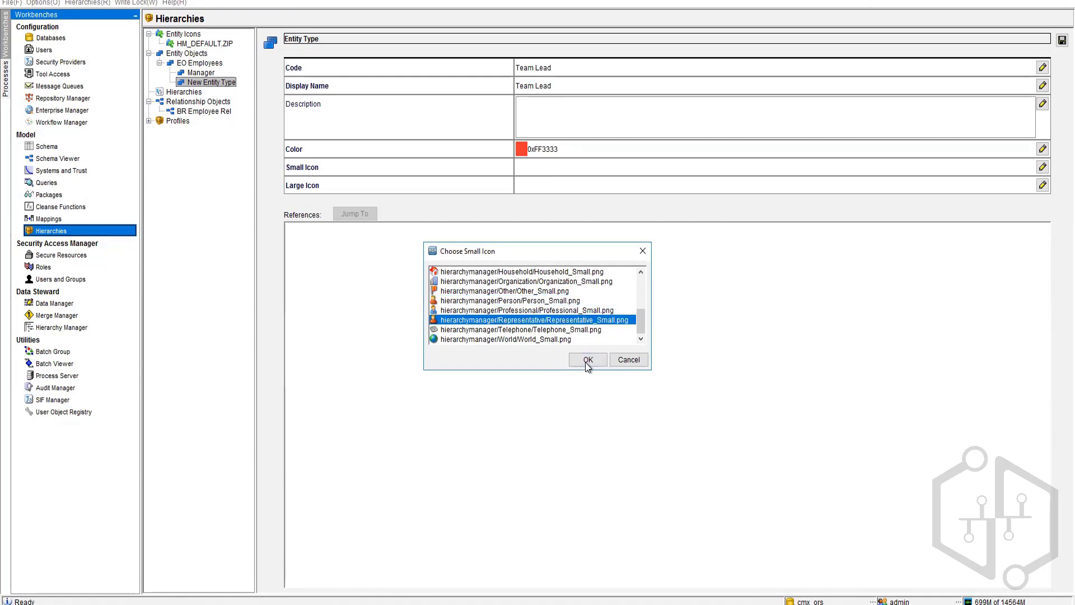
{"action": "left_click", "coordinate": [588, 360]}
{"action": "left_click", "coordinate": [1043, 184]}
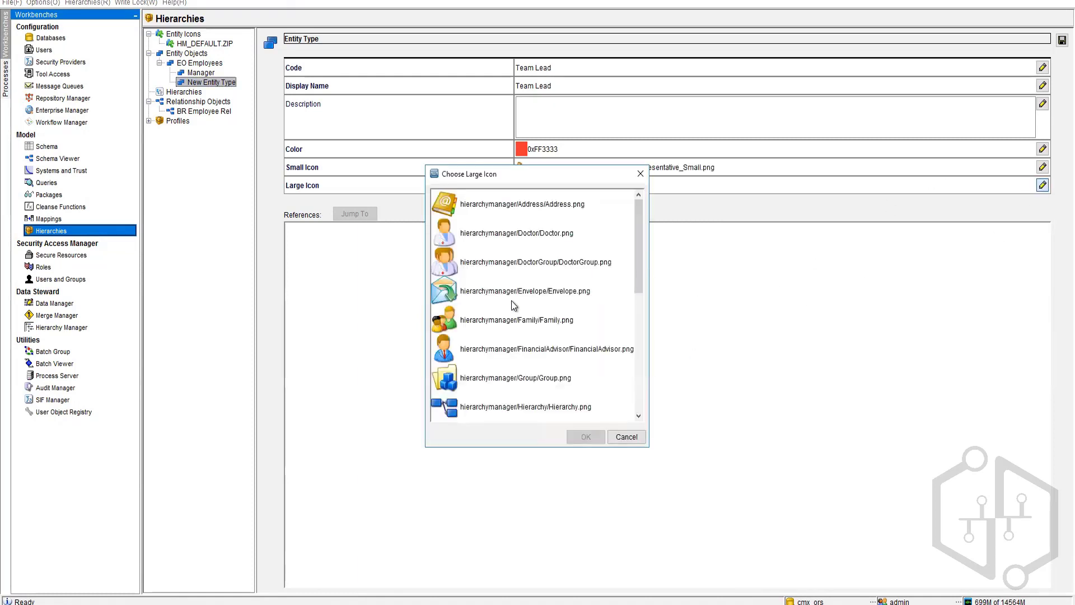
{"action": "scroll", "coordinate": [515, 305], "scroll_direction": "down", "scroll_amount": 3}
{"action": "left_click", "coordinate": [492, 353]}
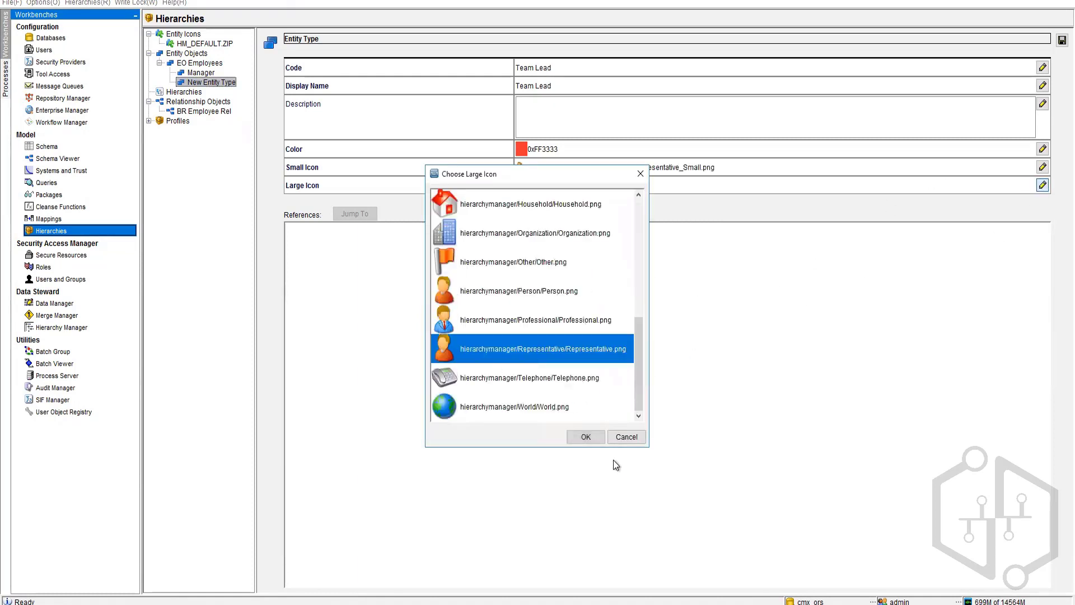
{"action": "left_click", "coordinate": [585, 438]}
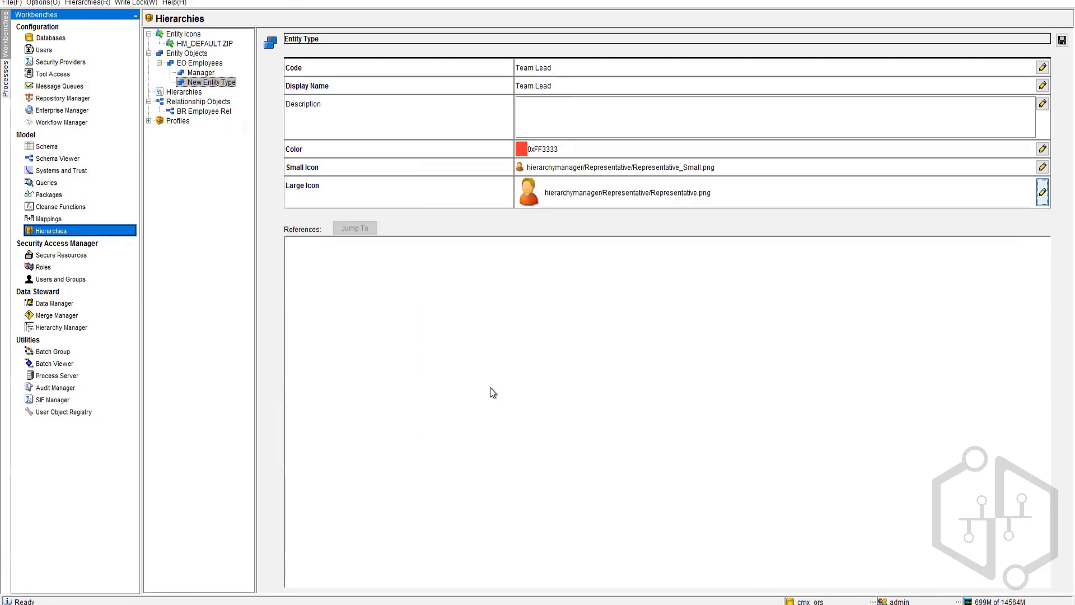
{"action": "left_click", "coordinate": [191, 63]}
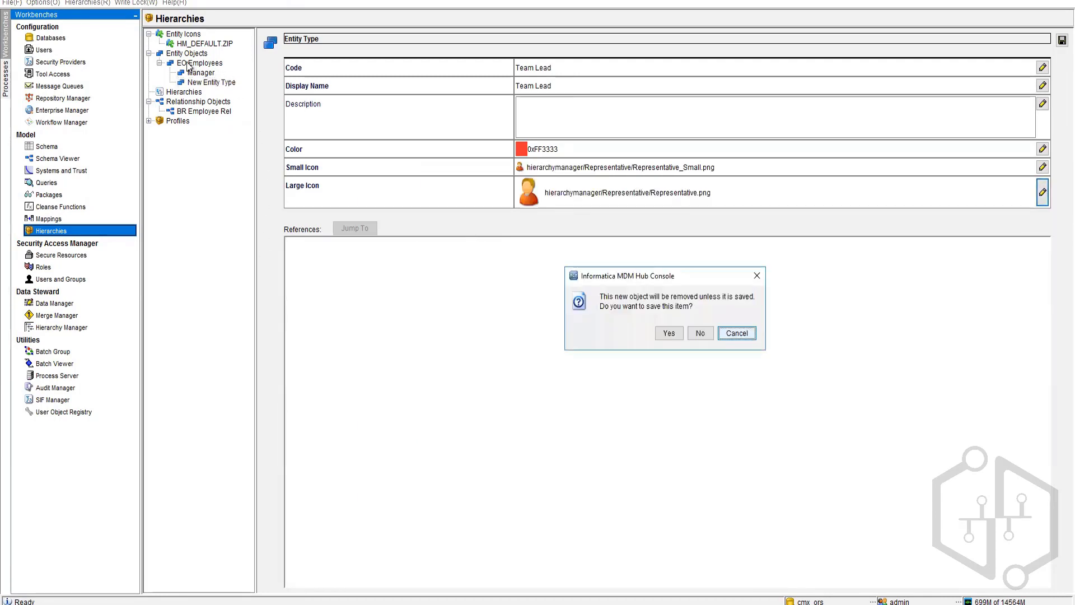
Step: Save Team Lead, then add the line 'MRG ----- > Lead---->Dev.' to the Notepad notes
{"action": "left_click", "coordinate": [677, 339]}
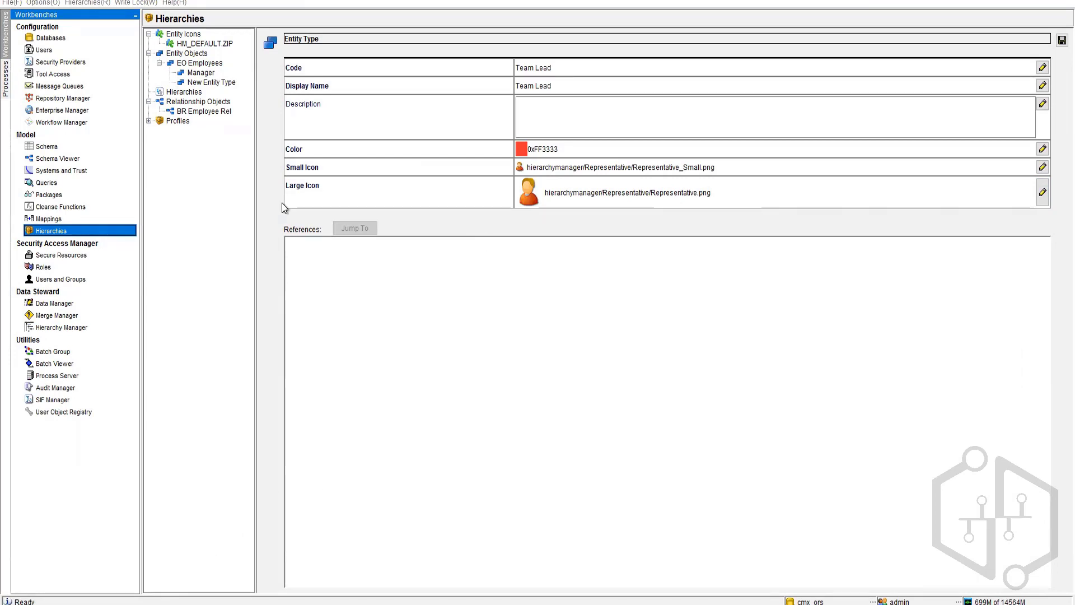
{"action": "key", "text": "alt+Tab"}
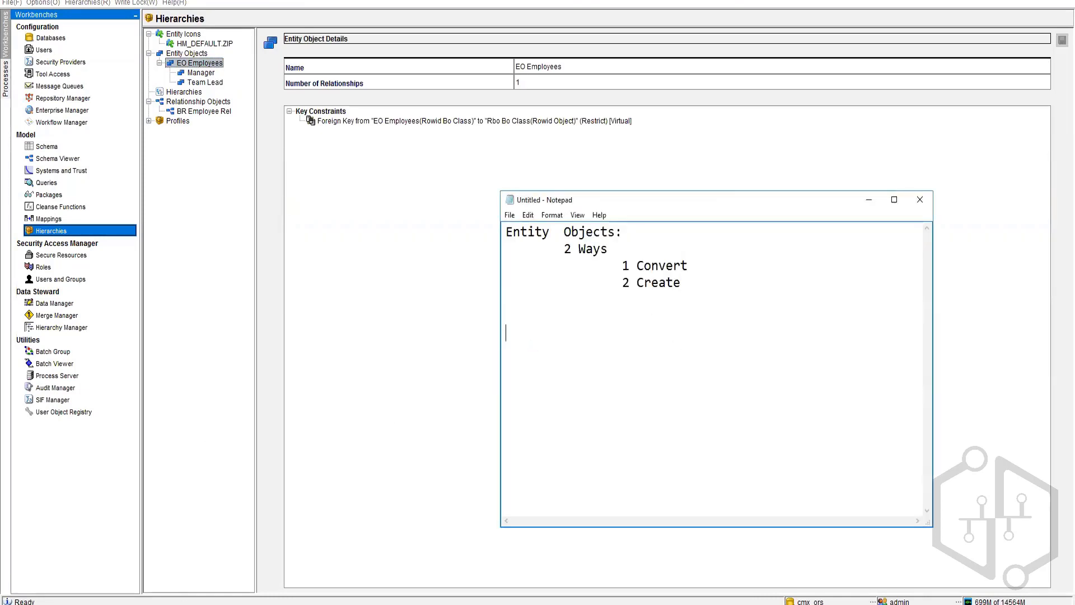
{"action": "key", "text": "Return"}
{"action": "key", "text": "Return"}
{"action": "type", "text": "MRG ----- > Lead---->Dev"}
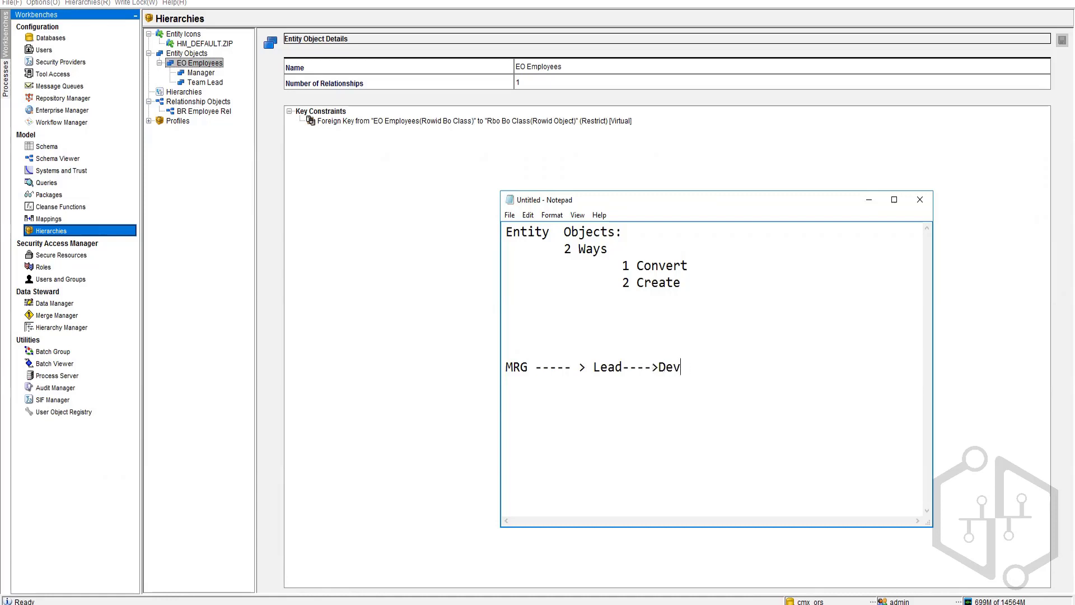
{"action": "type", "text": "."}
Step: Highlight MRG, Lead and the rest of the chain while explaining, then go back to the Hub Console
{"action": "left_click_drag", "start_coordinate": [506, 367], "coordinate": [623, 367]}
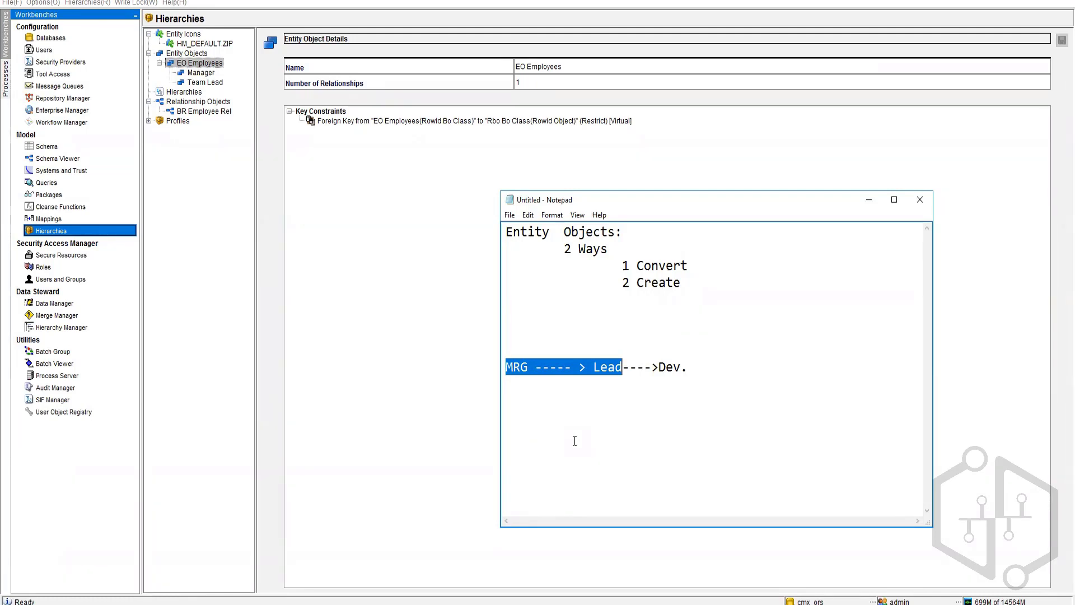
{"action": "double_click", "coordinate": [517, 368]}
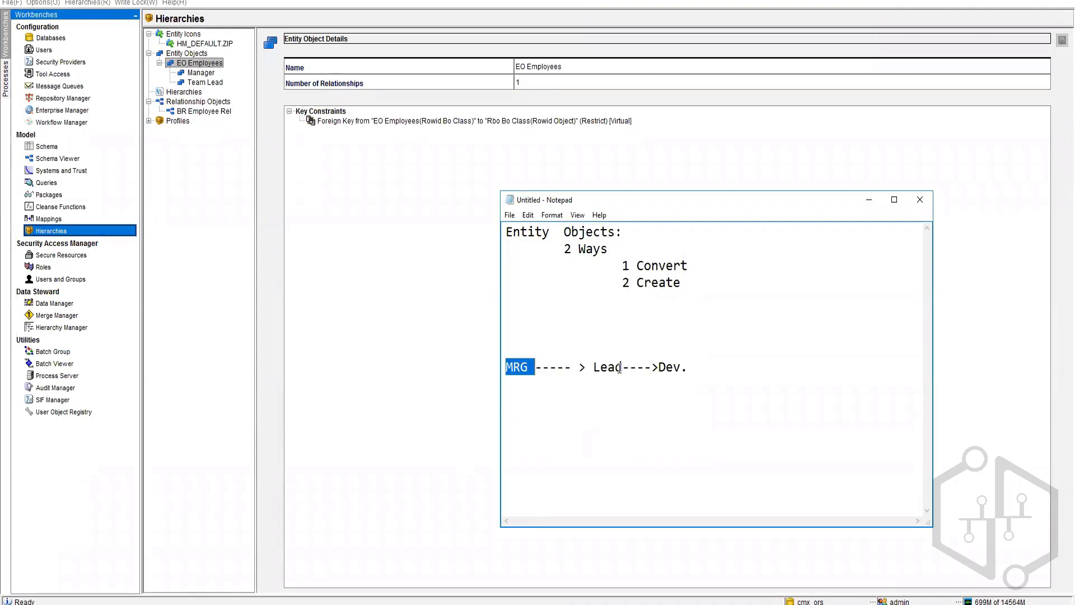
{"action": "double_click", "coordinate": [602, 369]}
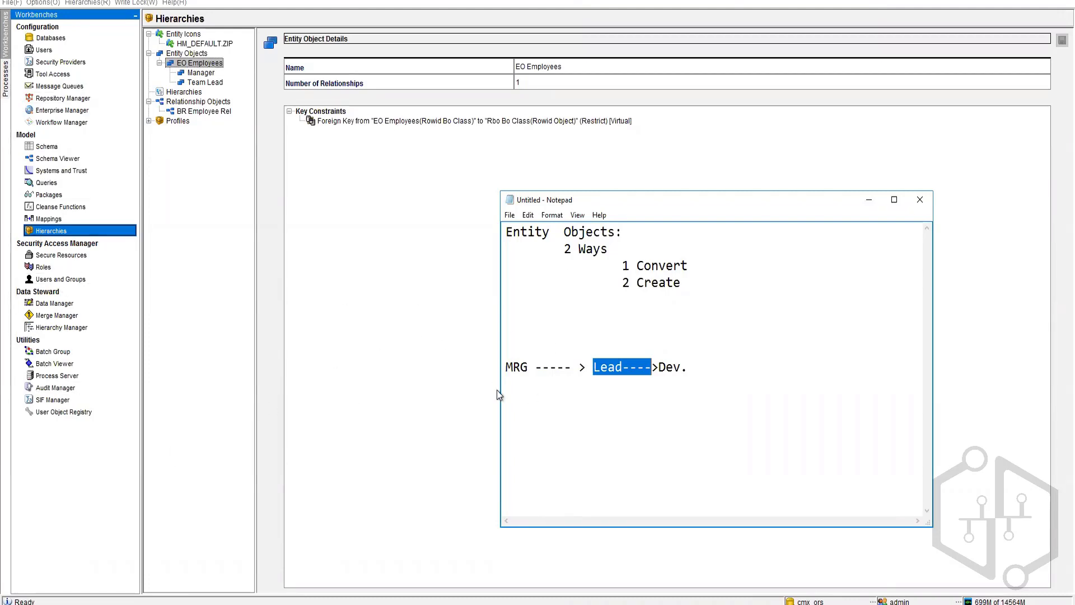
{"action": "left_click", "coordinate": [551, 354]}
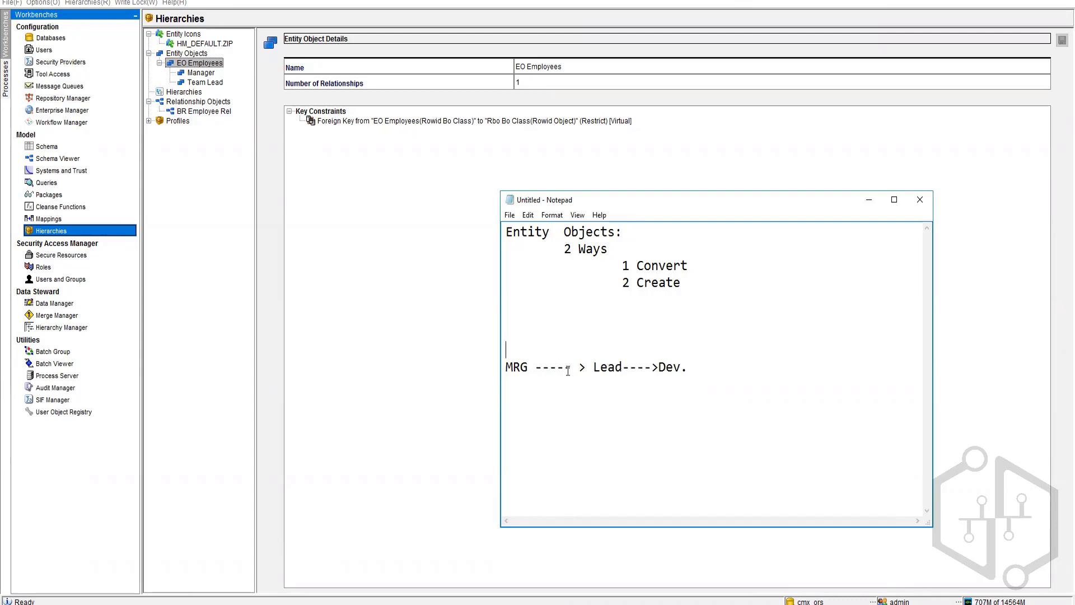
{"action": "left_click_drag", "start_coordinate": [535, 367], "coordinate": [689, 369]}
{"action": "left_click_drag", "start_coordinate": [536, 373], "coordinate": [702, 434]}
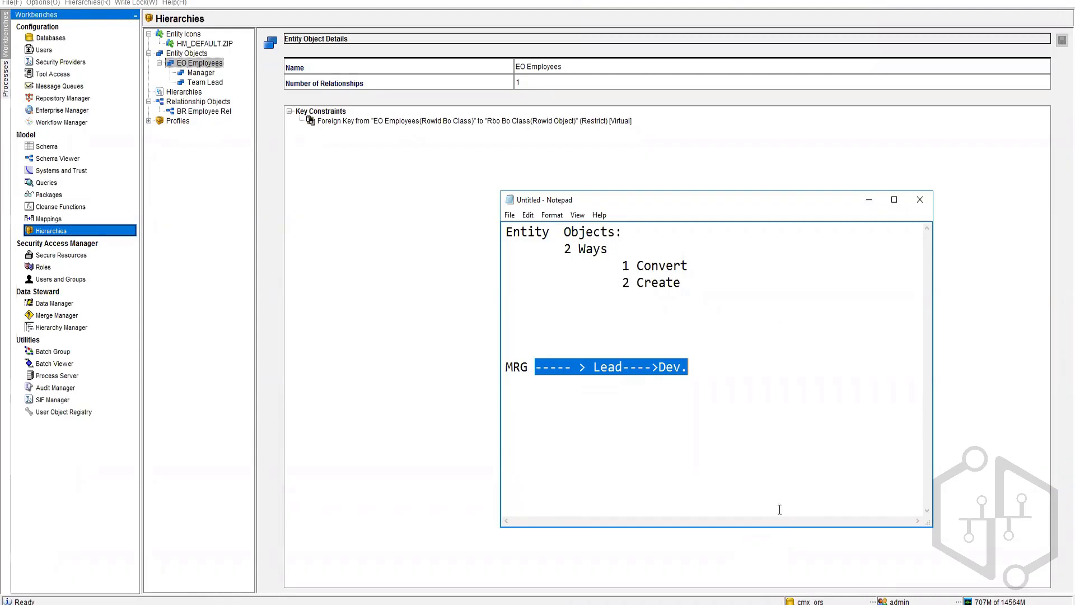
{"action": "left_click", "coordinate": [397, 290]}
Step: Add a new EO Employees entity type with code and display name Developer
{"action": "right_click", "coordinate": [186, 62]}
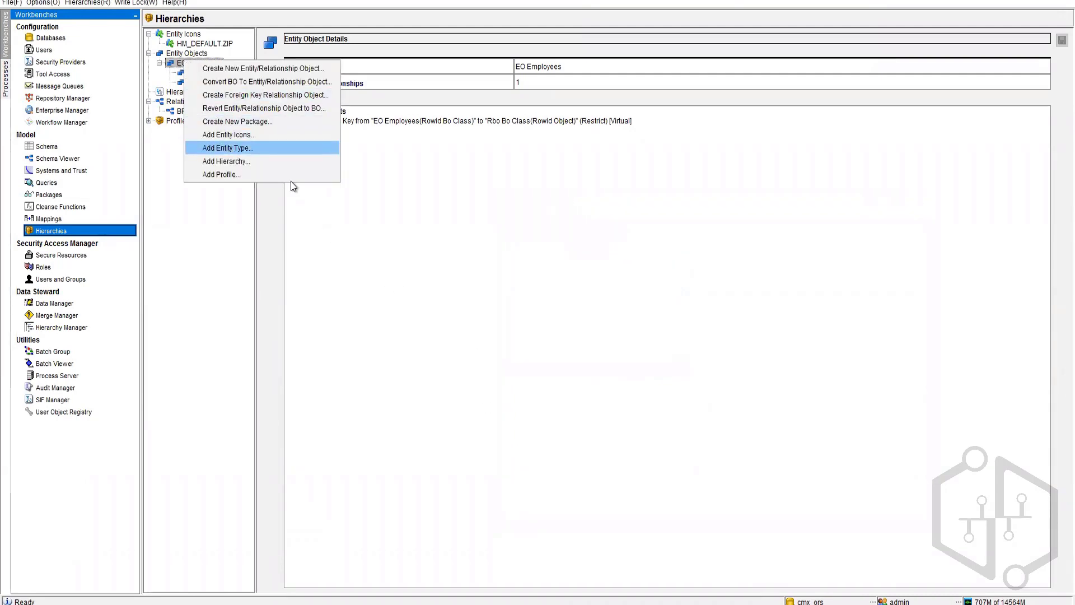
{"action": "left_click", "coordinate": [227, 148]}
{"action": "left_click", "coordinate": [578, 68]}
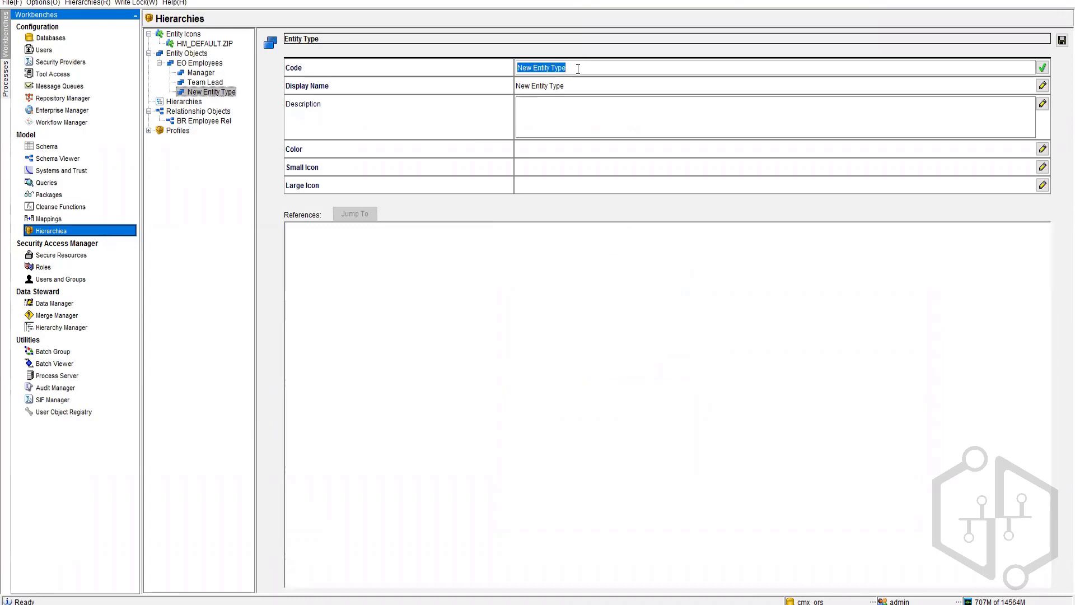
{"action": "type", "text": "Developer"}
{"action": "key", "text": "ctrl+a"}
{"action": "key", "text": "ctrl+c"}
{"action": "left_click", "coordinate": [569, 86]}
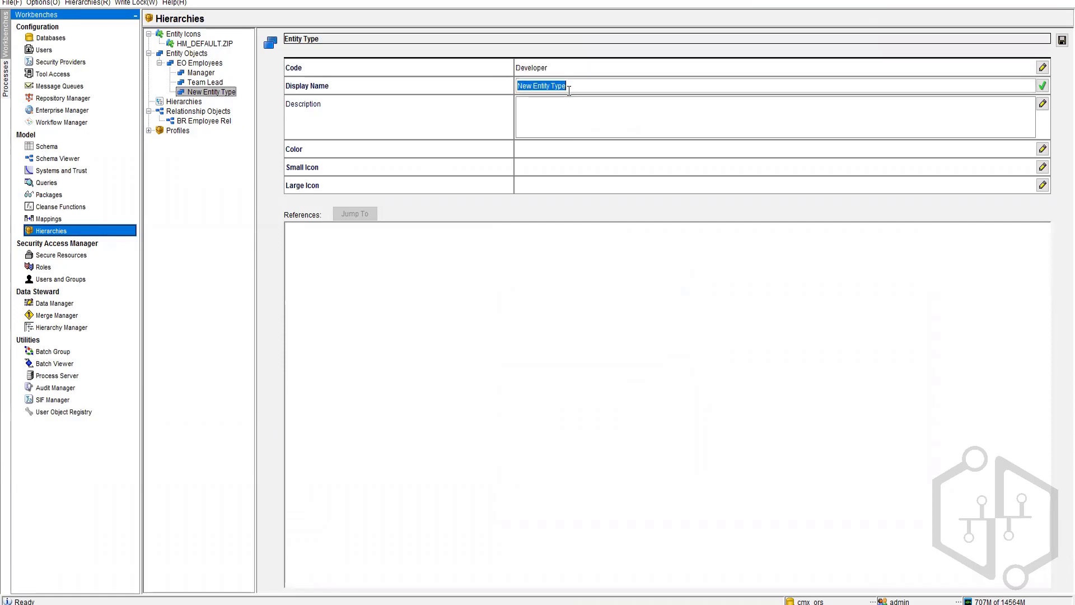
{"action": "key", "text": "ctrl+v"}
Step: Give Developer the green colour 0x33FF00 and Person small and large icons, and save it
{"action": "left_click", "coordinate": [549, 153]}
{"action": "left_click", "coordinate": [581, 287]}
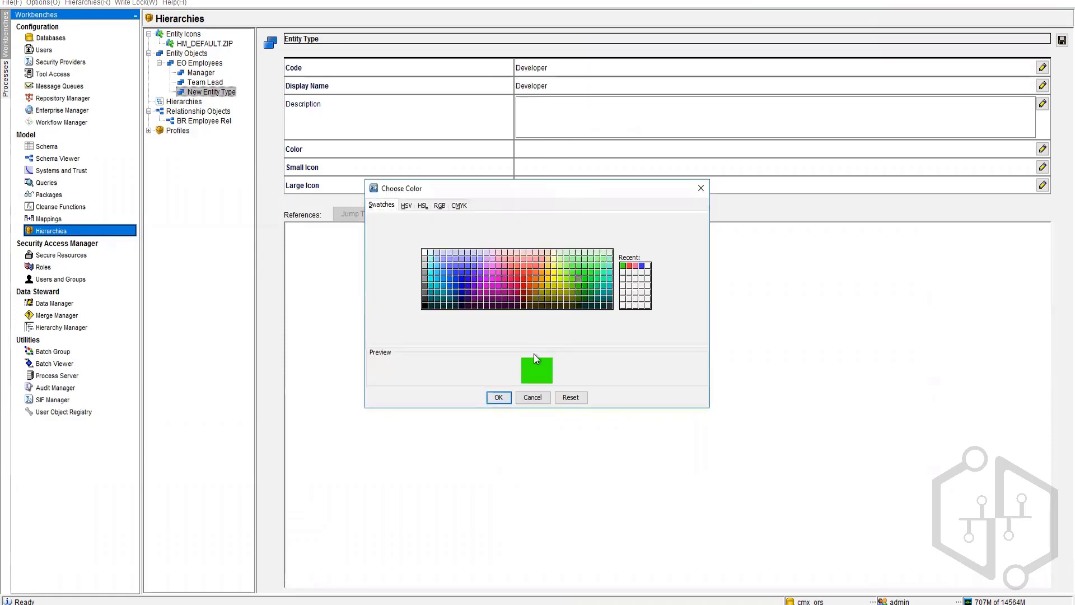
{"action": "left_click", "coordinate": [498, 397]}
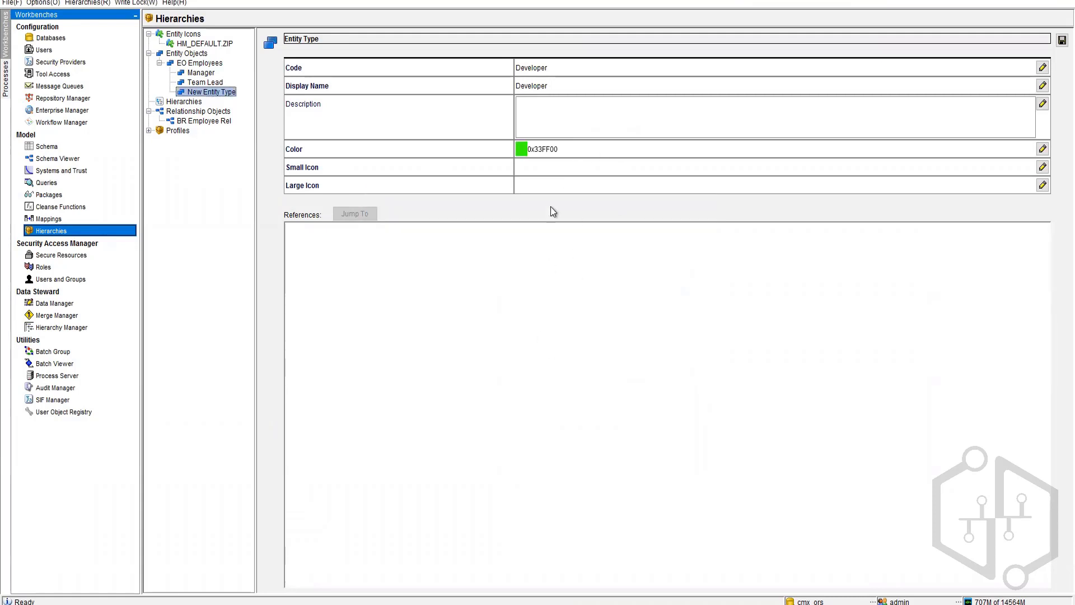
{"action": "left_click", "coordinate": [550, 171]}
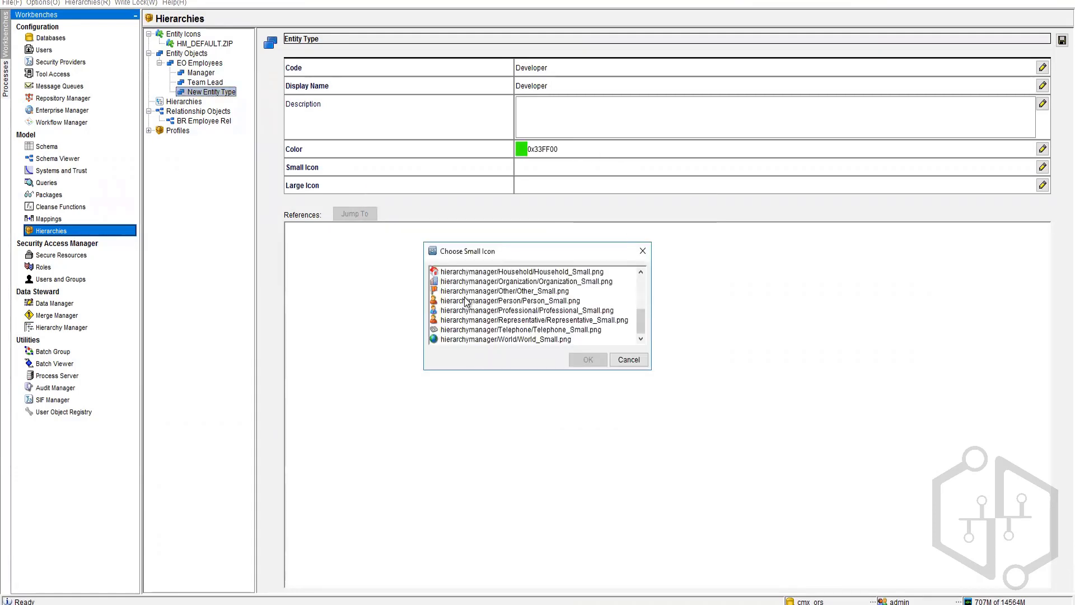
{"action": "left_click", "coordinate": [471, 301]}
{"action": "left_click", "coordinate": [589, 358]}
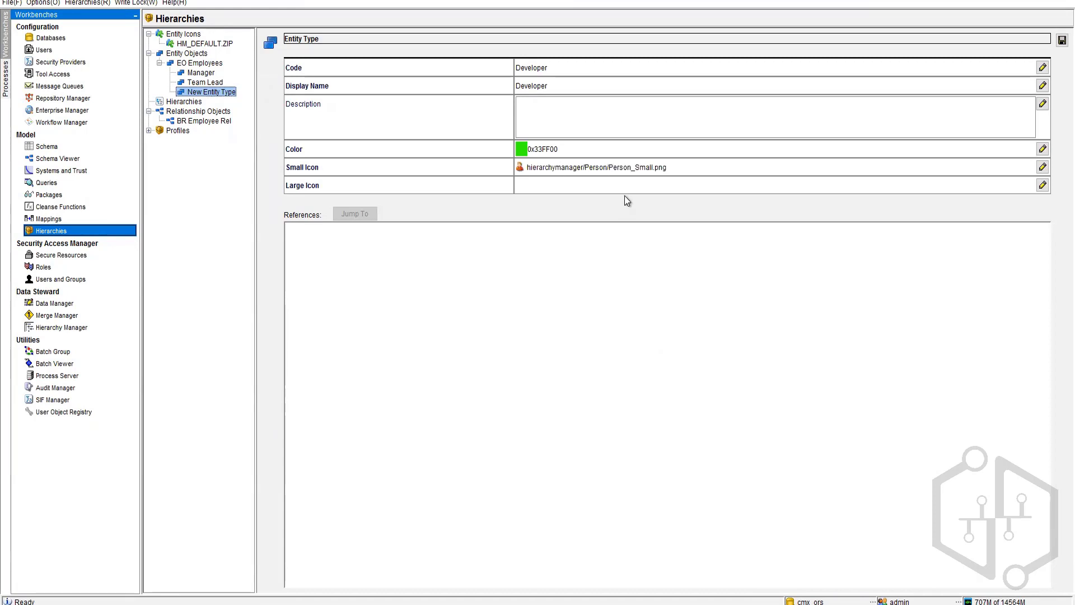
{"action": "left_click", "coordinate": [625, 190]}
{"action": "left_click", "coordinate": [481, 291]}
{"action": "left_click", "coordinate": [582, 437]}
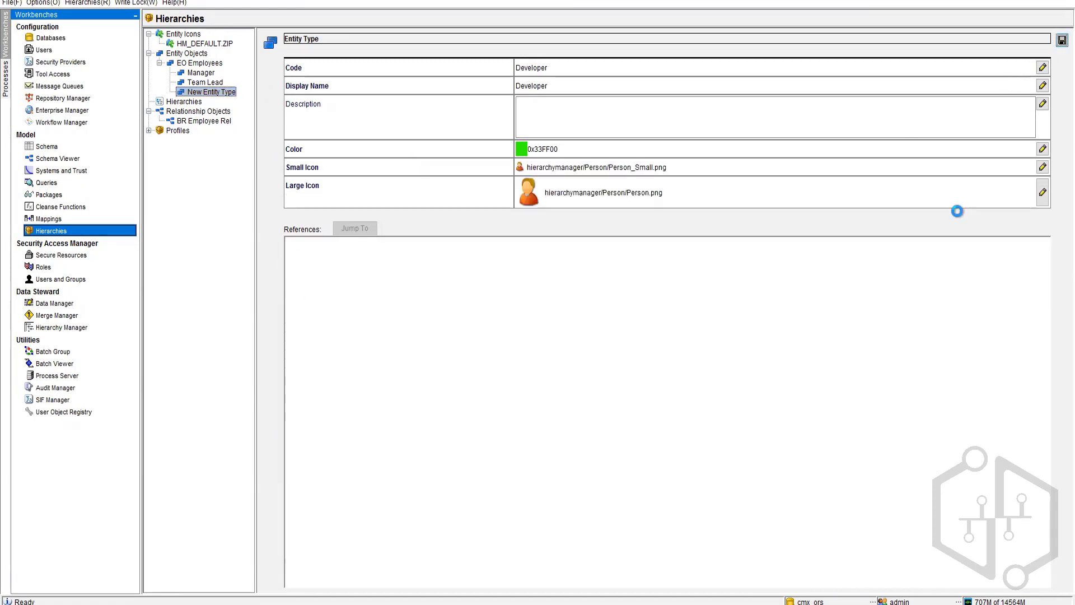
{"action": "left_click", "coordinate": [1060, 41]}
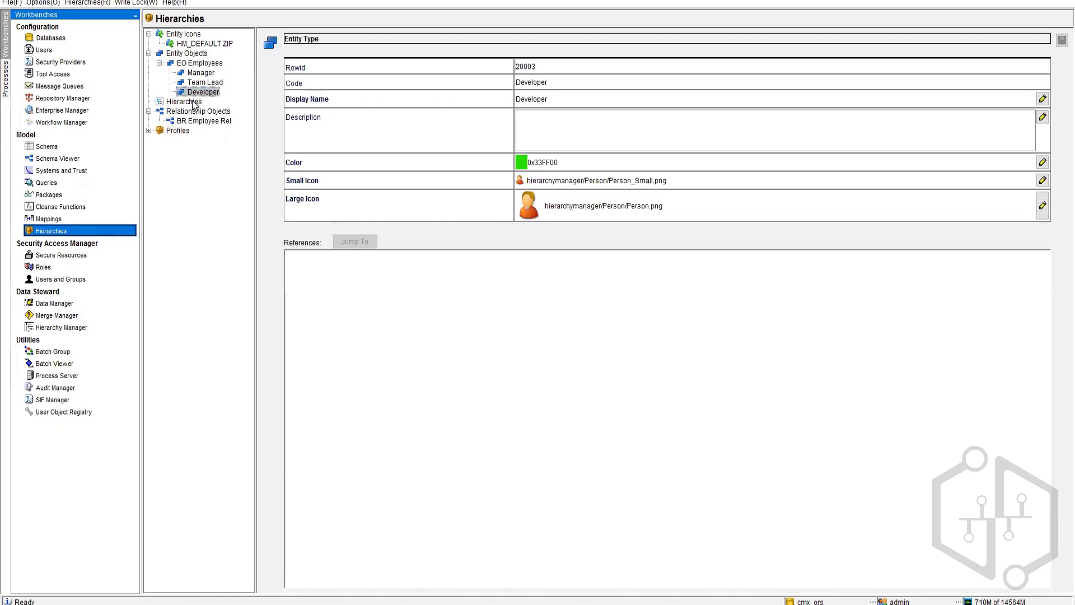
{"action": "left_click", "coordinate": [188, 102]}
Step: Add a hierarchy with code and display name 'Organizational Chart' and save it
{"action": "right_click", "coordinate": [186, 103]}
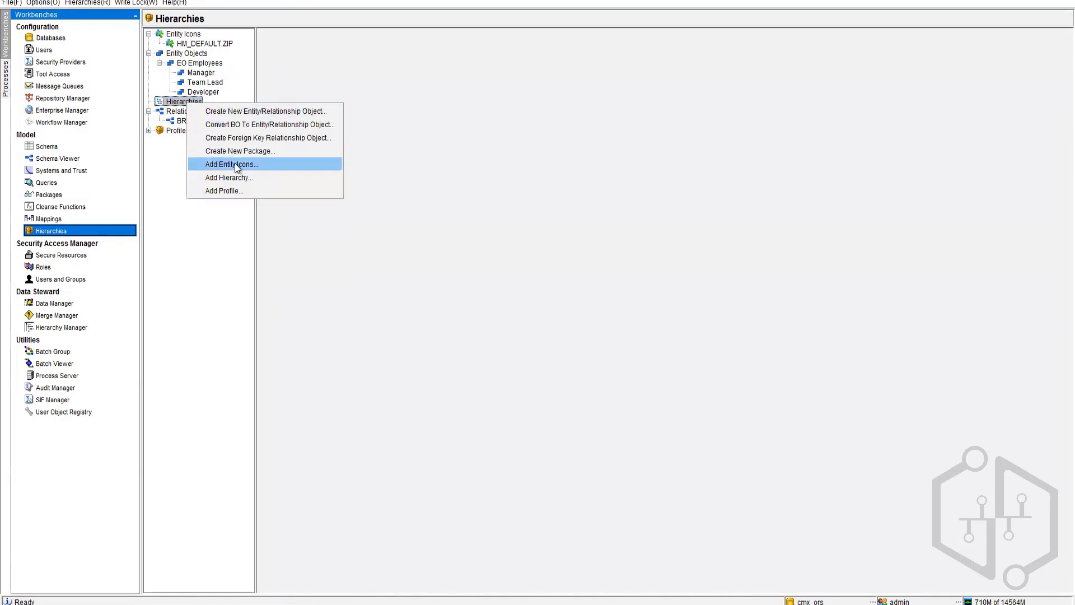
{"action": "left_click", "coordinate": [263, 177]}
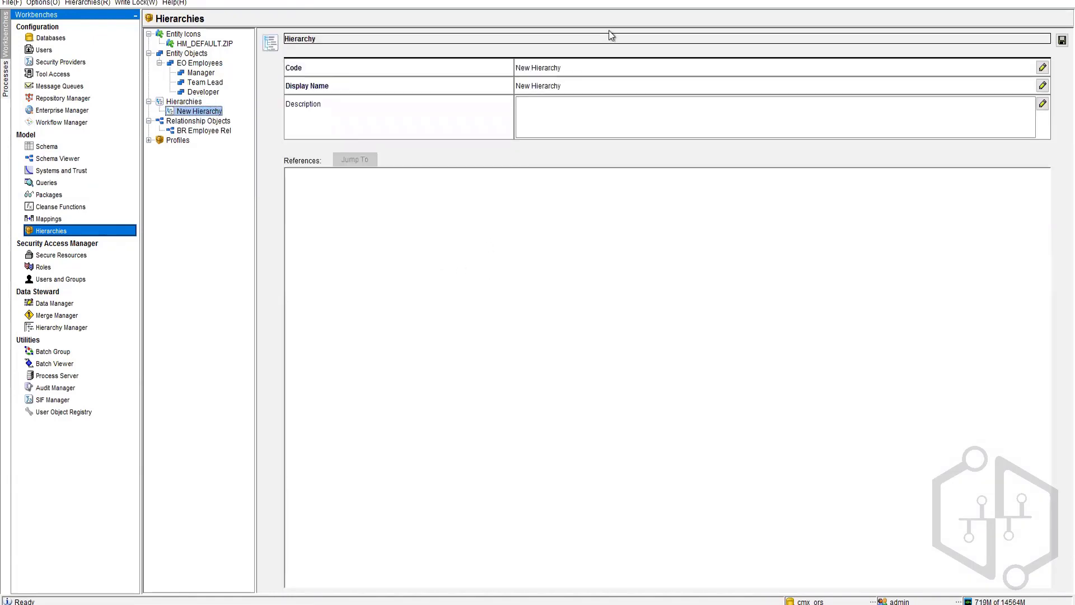
{"action": "left_click", "coordinate": [564, 68]}
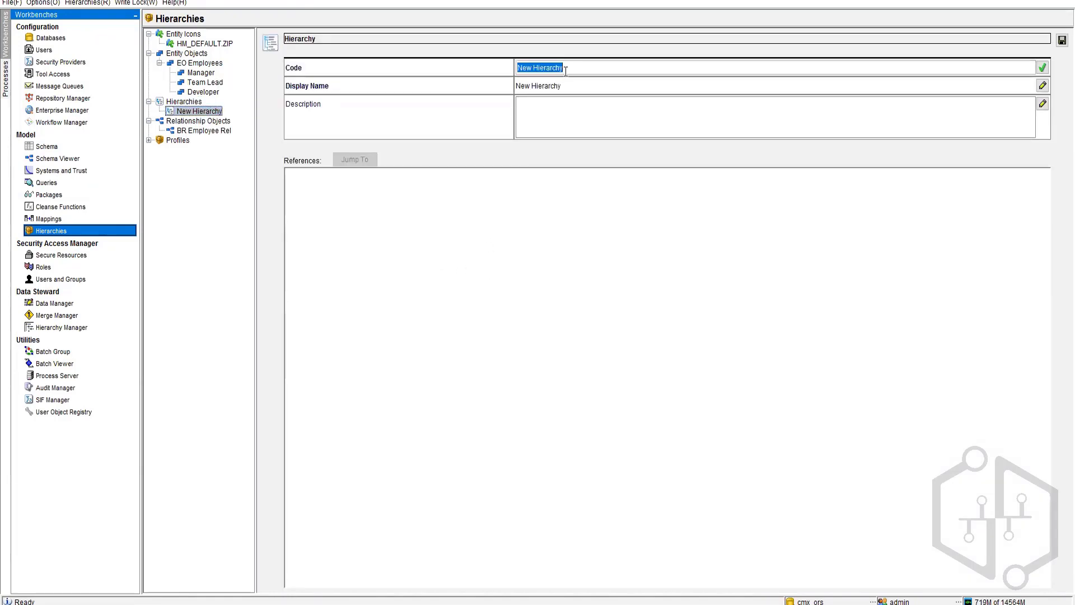
{"action": "type", "text": "Employe"}
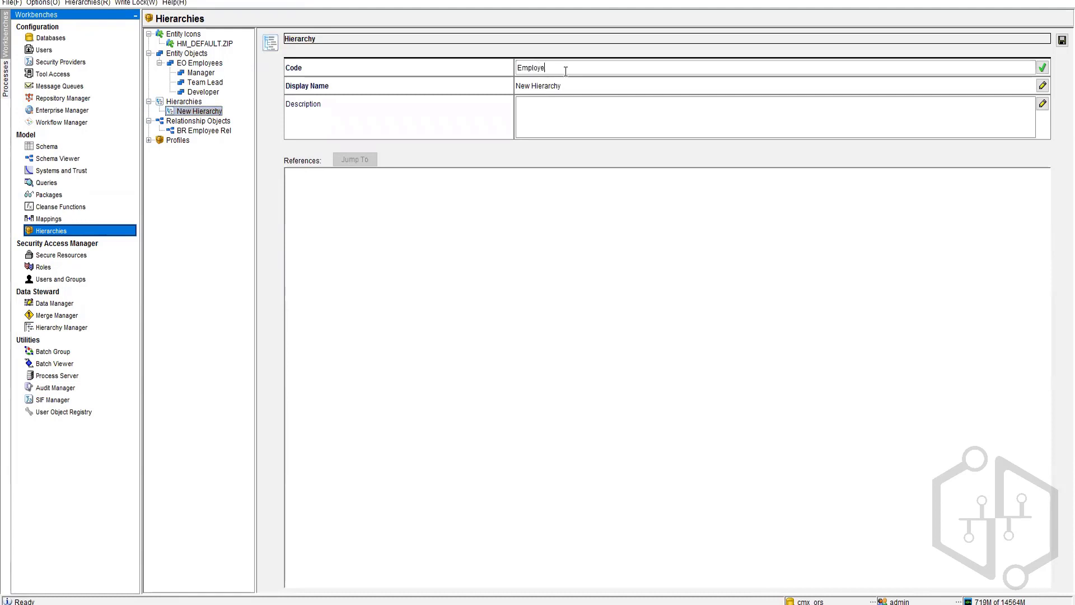
{"action": "type", "text": "e"}
{"action": "double_click", "coordinate": [529, 69]}
{"action": "type", "text": "Organizational CHart"}
{"action": "key", "text": "ctrl+a"}
{"action": "key", "text": "ctrl+c"}
{"action": "key", "text": "Tab"}
{"action": "key", "text": "ctrl+v"}
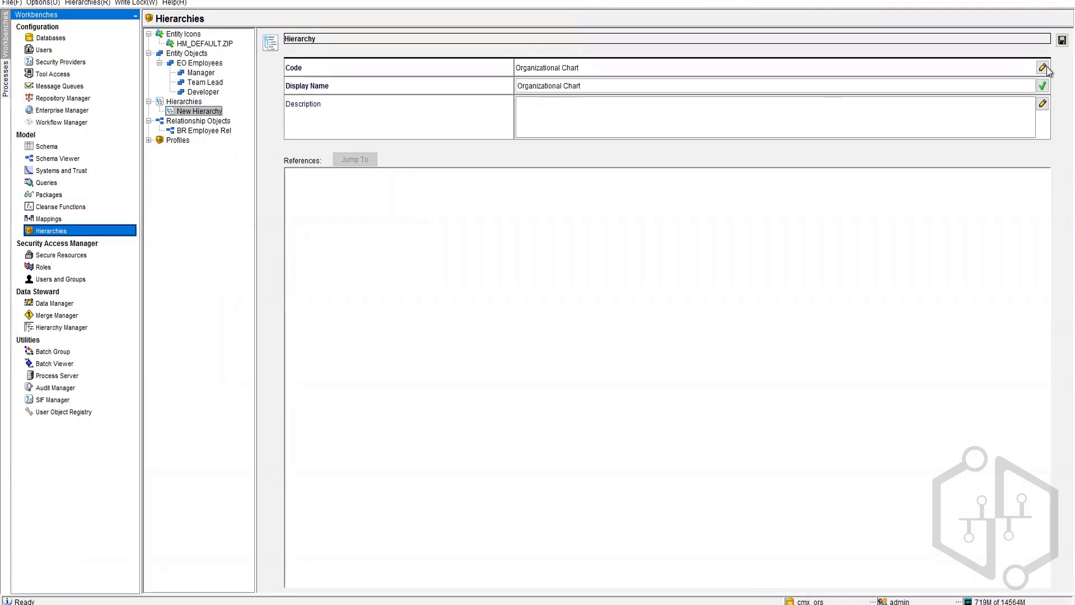
{"action": "left_click", "coordinate": [1063, 39]}
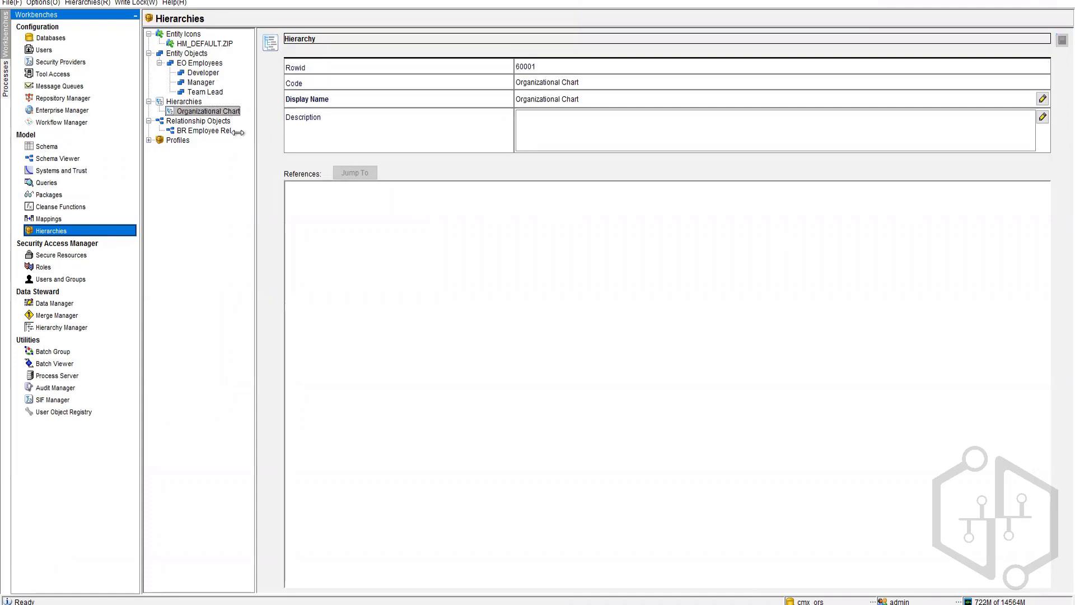
Step: Show the BR Employee Rel relationship object's details, with its 4 relationships and foreign-key constraints
{"action": "right_click", "coordinate": [212, 113]}
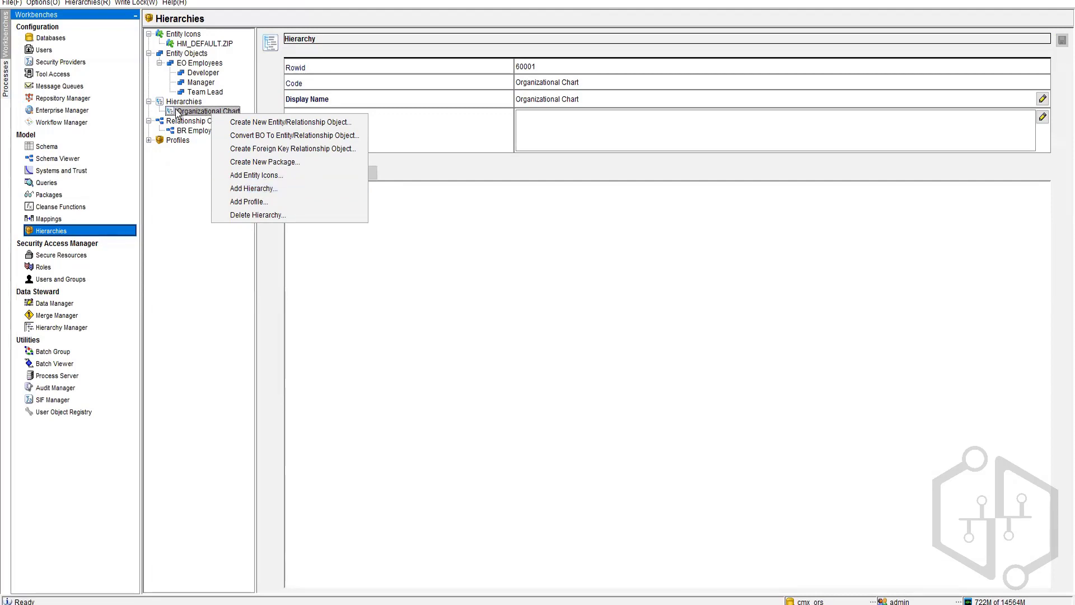
{"action": "left_click", "coordinate": [181, 179]}
{"action": "left_click", "coordinate": [201, 131]}
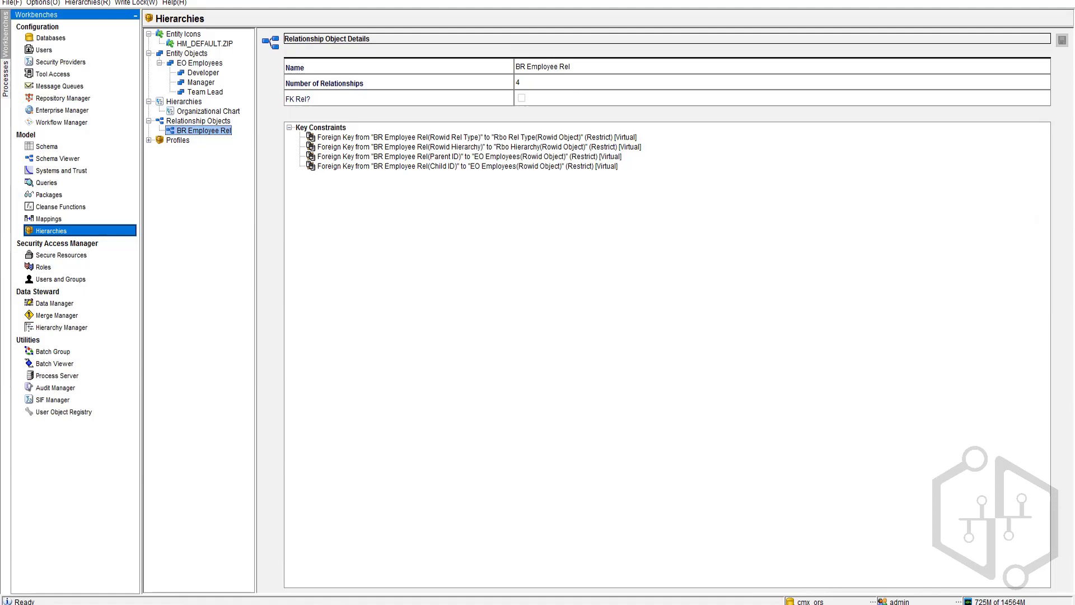
Step: Bring up the Notepad notes and highlight the arrows in the MRG → Lead → Dev. chain
{"action": "key", "text": "alt+Tab"}
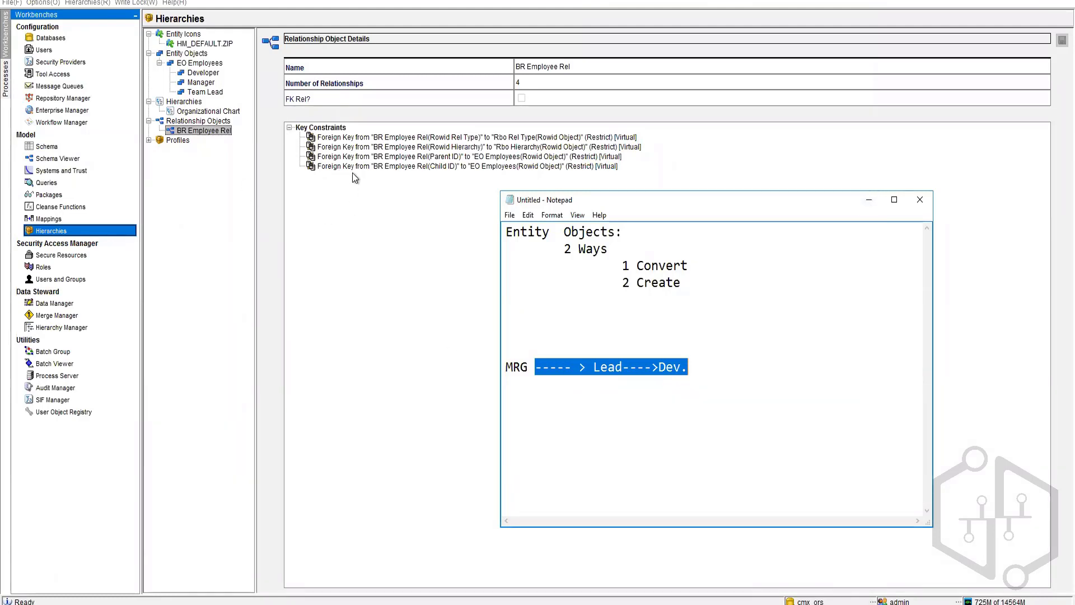
{"action": "left_click", "coordinate": [566, 367]}
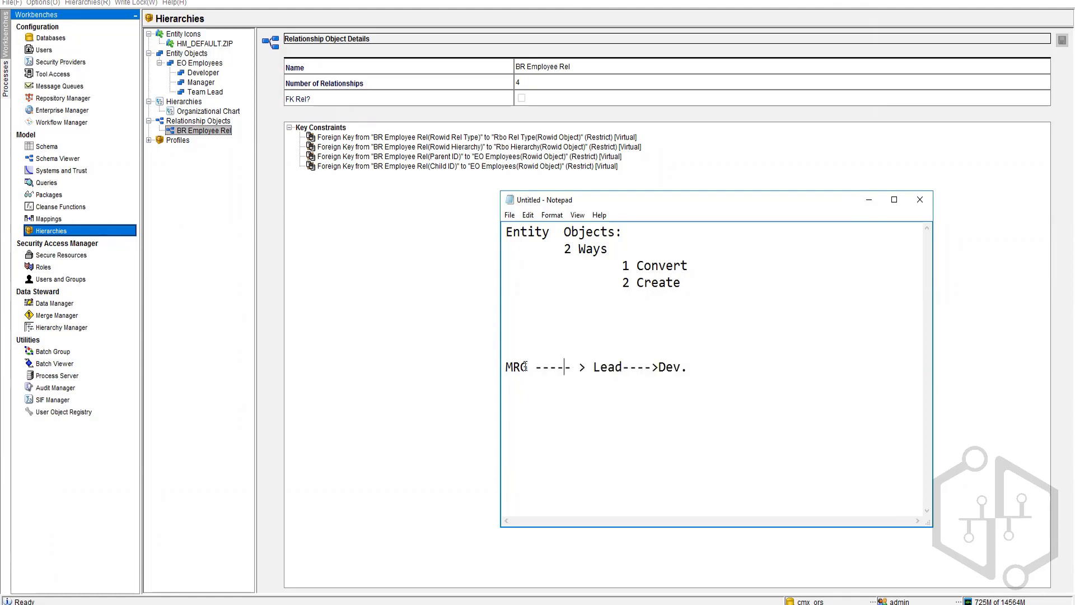
{"action": "left_click_drag", "start_coordinate": [530, 367], "coordinate": [658, 367]}
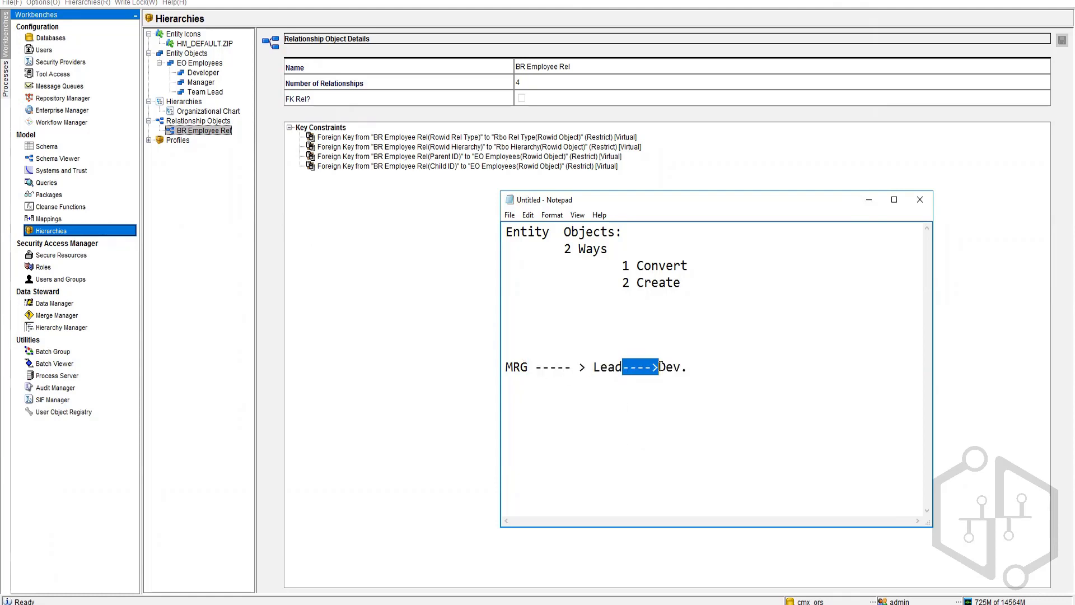
{"action": "left_click", "coordinate": [692, 367]}
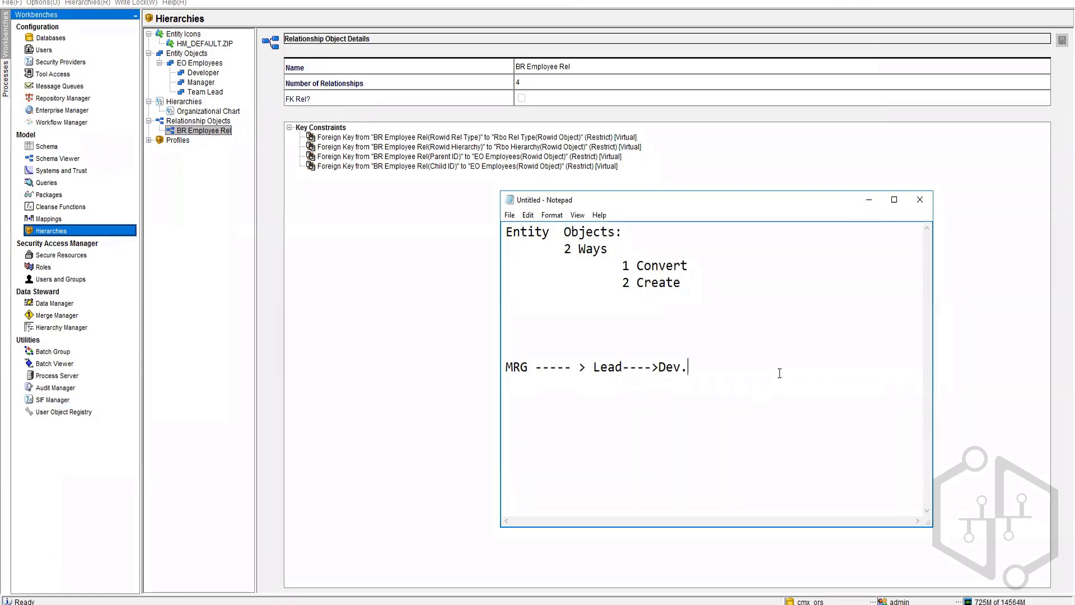
{"action": "right_click", "coordinate": [200, 130]}
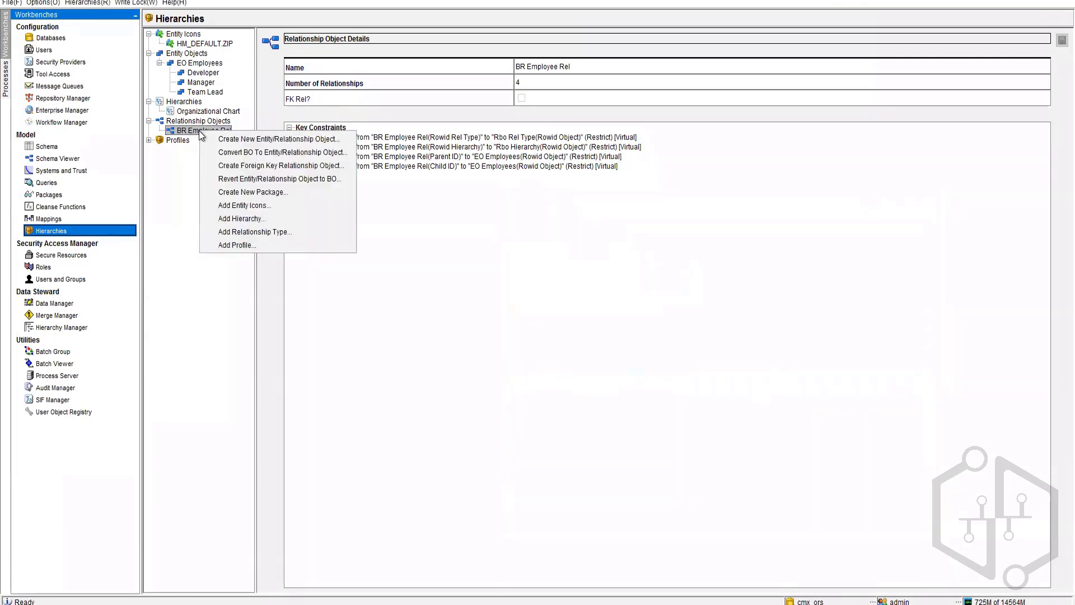
Step: Add a BR Employee Rel relationship type from Manager to Team Lead, included in Organizational Chart
{"action": "left_click", "coordinate": [244, 232]}
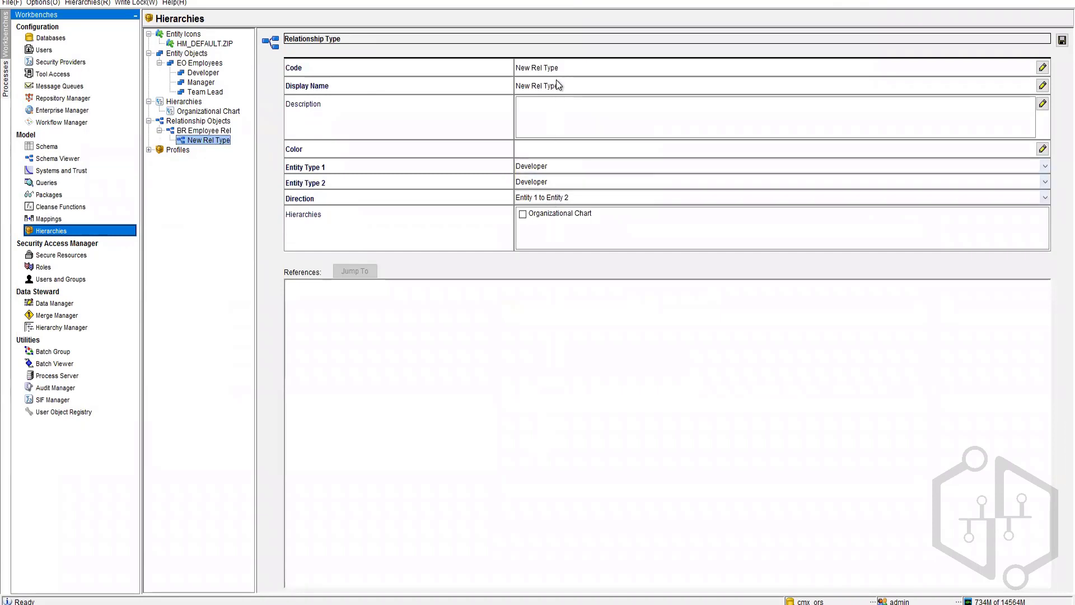
{"action": "left_click", "coordinate": [548, 166]}
{"action": "left_click", "coordinate": [543, 192]}
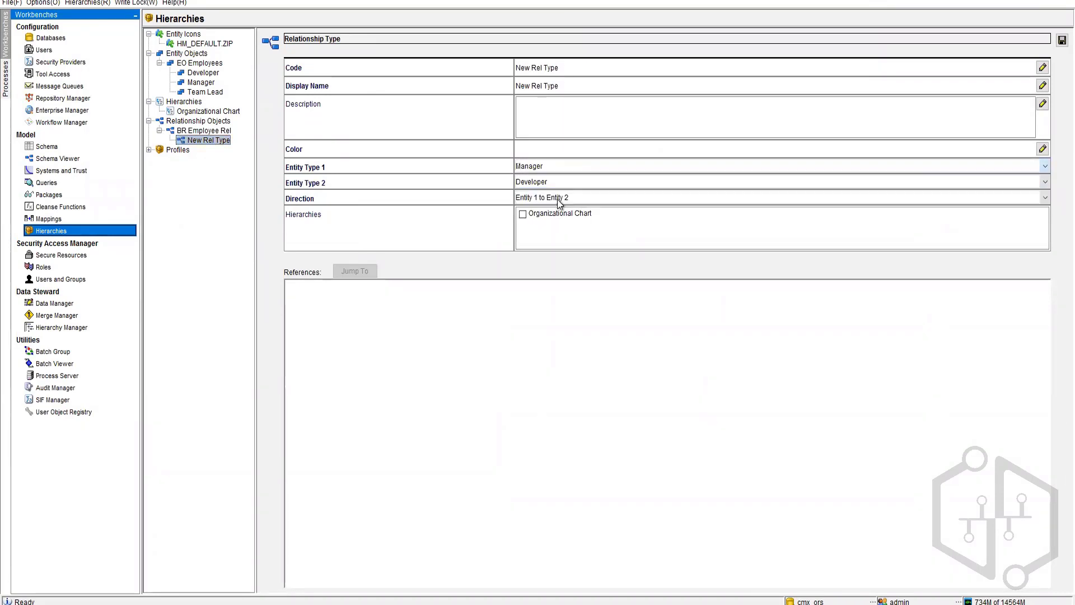
{"action": "left_click", "coordinate": [559, 184]}
{"action": "left_click", "coordinate": [542, 220]}
{"action": "left_click", "coordinate": [543, 194]}
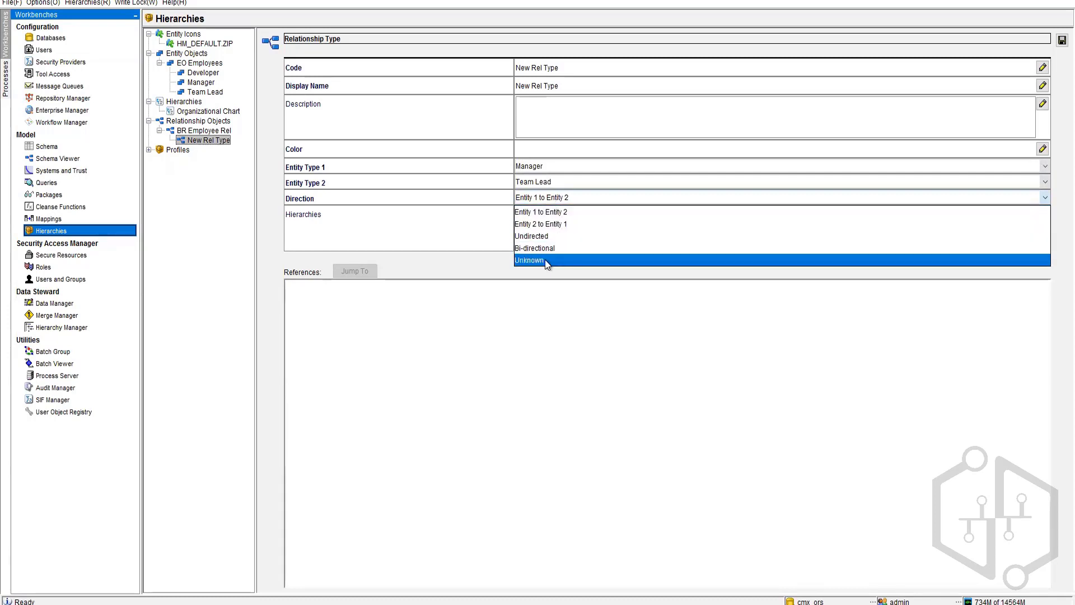
{"action": "left_click", "coordinate": [446, 245]}
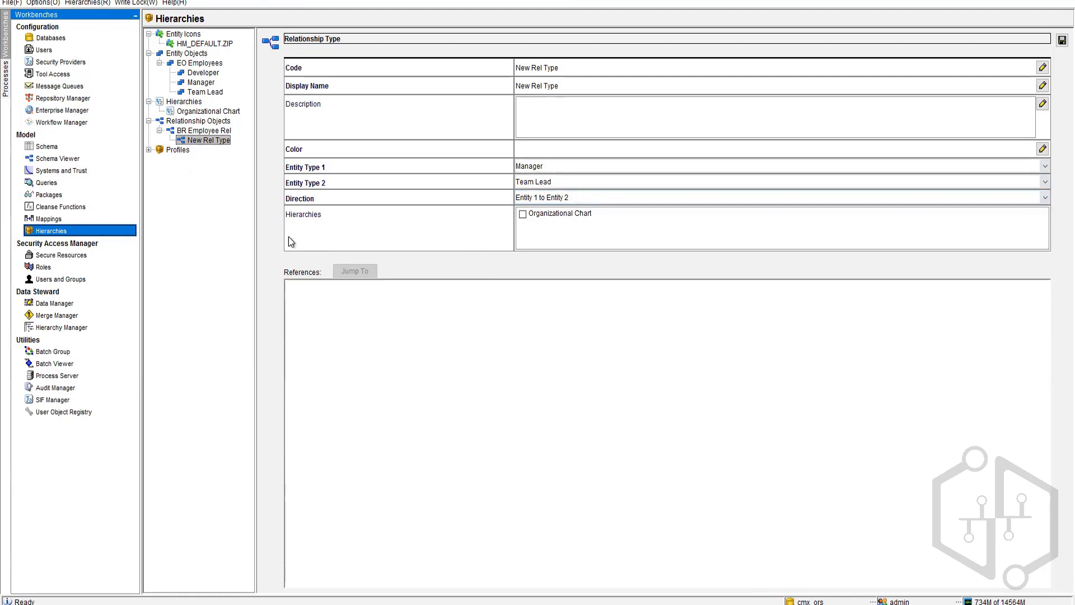
{"action": "left_click", "coordinate": [523, 214]}
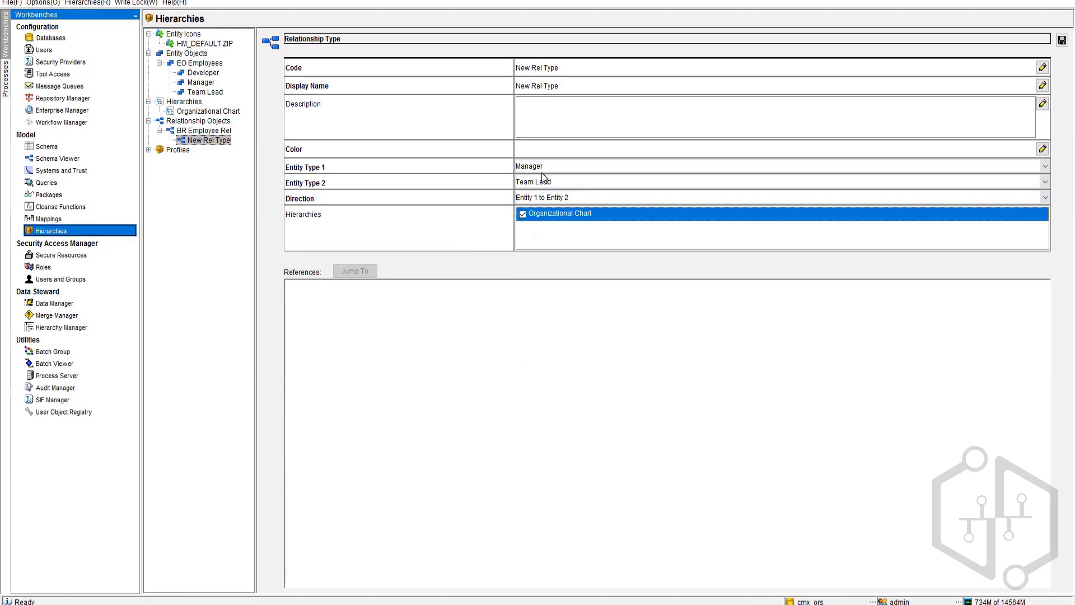
Step: Enter MngrtoLead as the relationship type code
{"action": "left_click", "coordinate": [565, 69]}
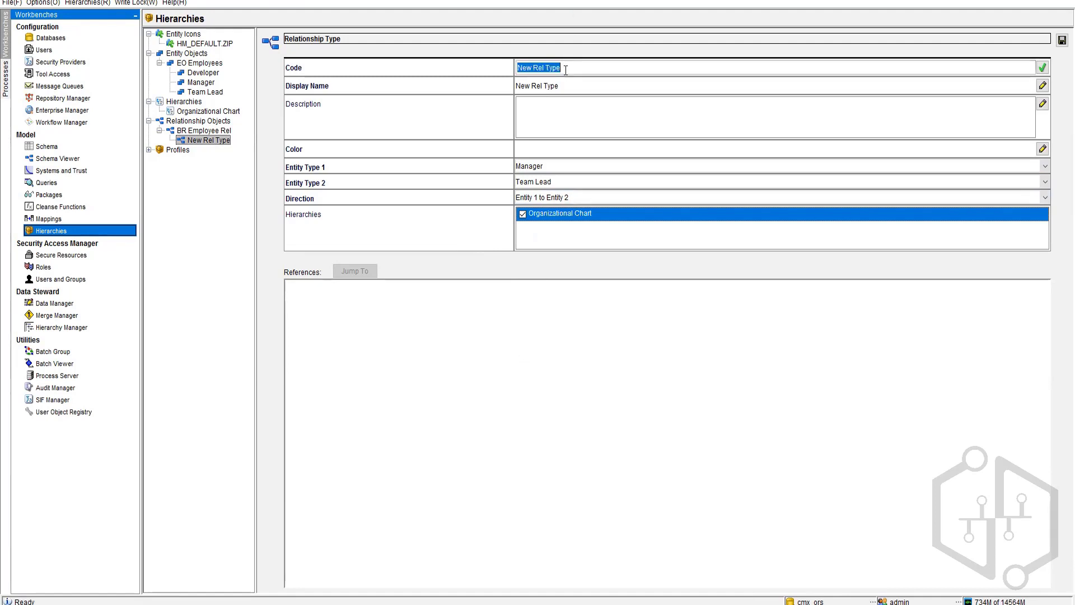
{"action": "type", "text": "Mrg"}
{"action": "key", "text": "BackSpace"}
{"action": "key", "text": "BackSpace"}
{"action": "type", "text": "ngrtoLead"}
{"action": "key", "text": "BackSpace"}
{"action": "key", "text": "BackSpace"}
{"action": "type", "text": "ad"}
{"action": "key", "text": "ctrl+a"}
{"action": "key", "text": "ctrl+c"}
{"action": "key", "text": "Return"}
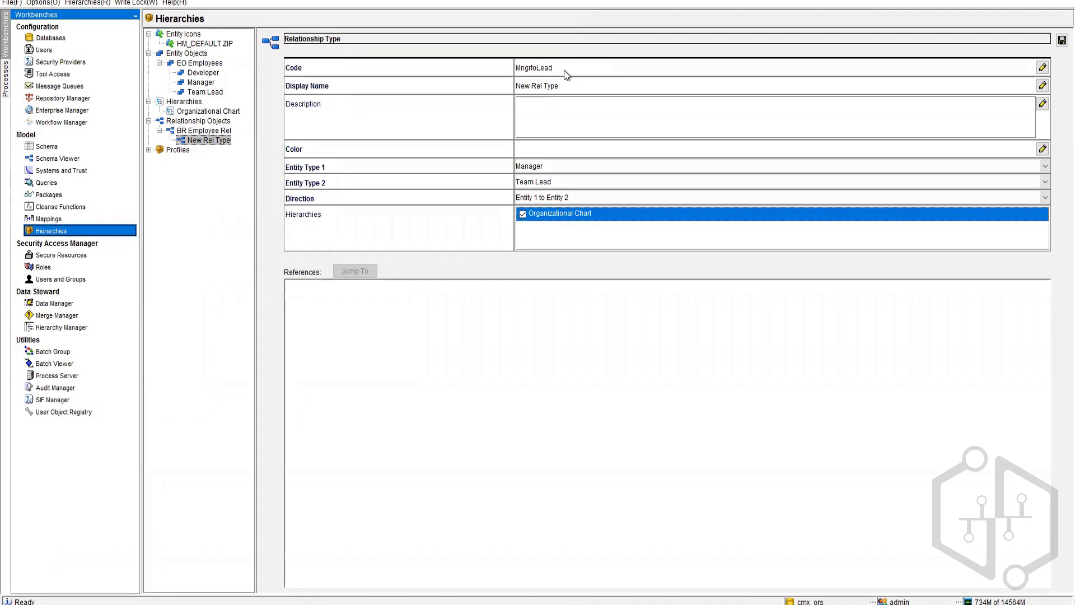
Step: Set the display name to 'Manager to Lead' and save the relationship type
{"action": "left_click", "coordinate": [562, 87]}
{"action": "key", "text": "ctrl+v"}
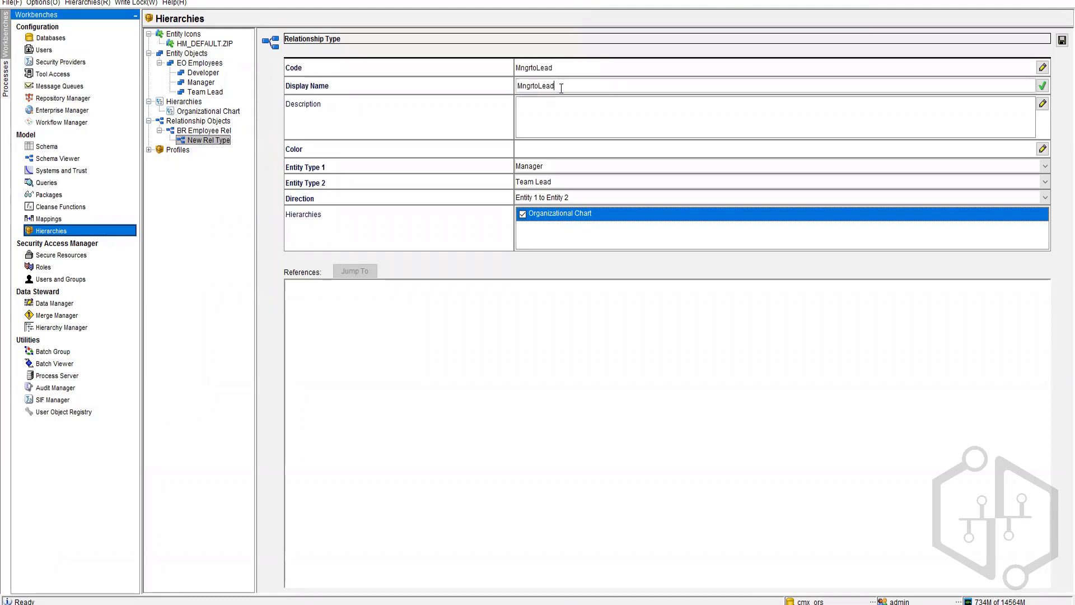
{"action": "left_click", "coordinate": [564, 118]}
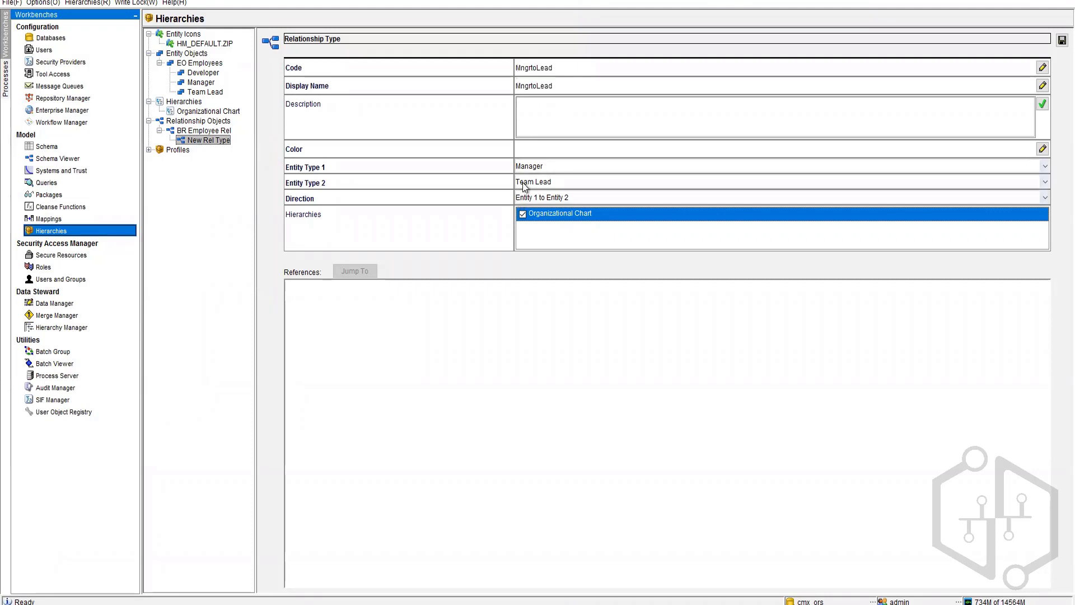
{"action": "left_click", "coordinate": [519, 89]}
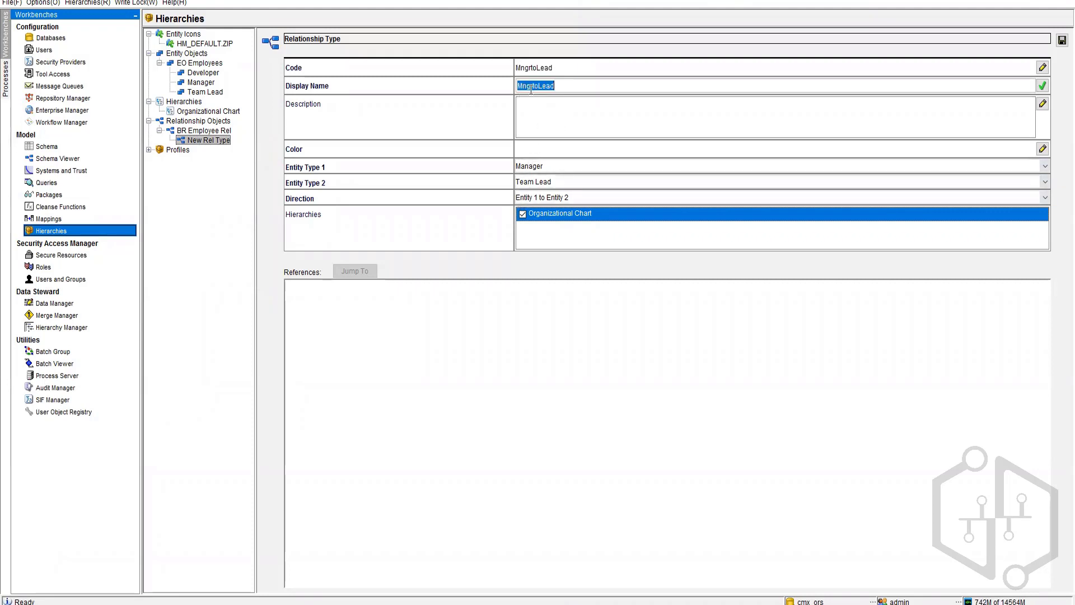
{"action": "left_click", "coordinate": [523, 85]}
{"action": "type", "text": "a"}
{"action": "key", "text": "Left"}
{"action": "key", "text": "Left"}
{"action": "type", "text": "age"}
{"action": "left_click", "coordinate": [1062, 39]}
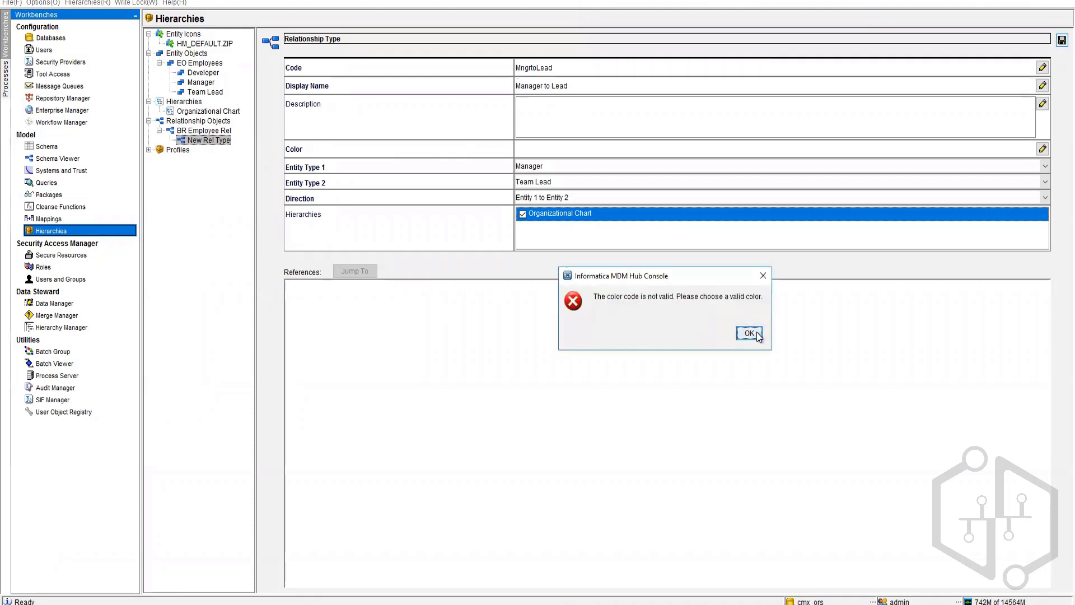
Step: Dismiss the invalid colour error, assign blue 0x3333FF to Manager to Lead, and save
{"action": "left_click", "coordinate": [749, 333]}
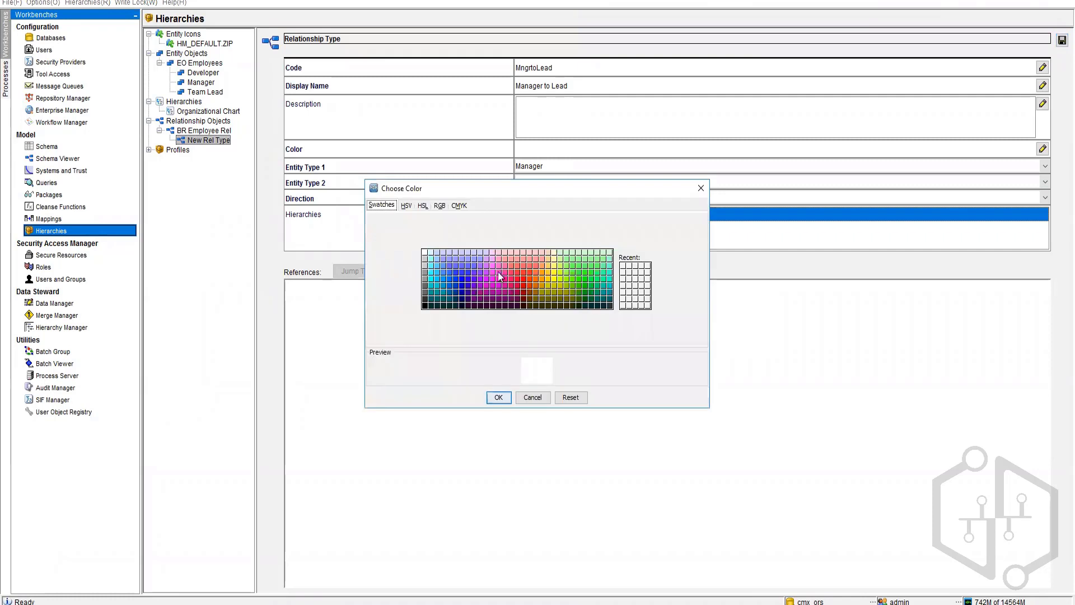
{"action": "left_click", "coordinate": [456, 273]}
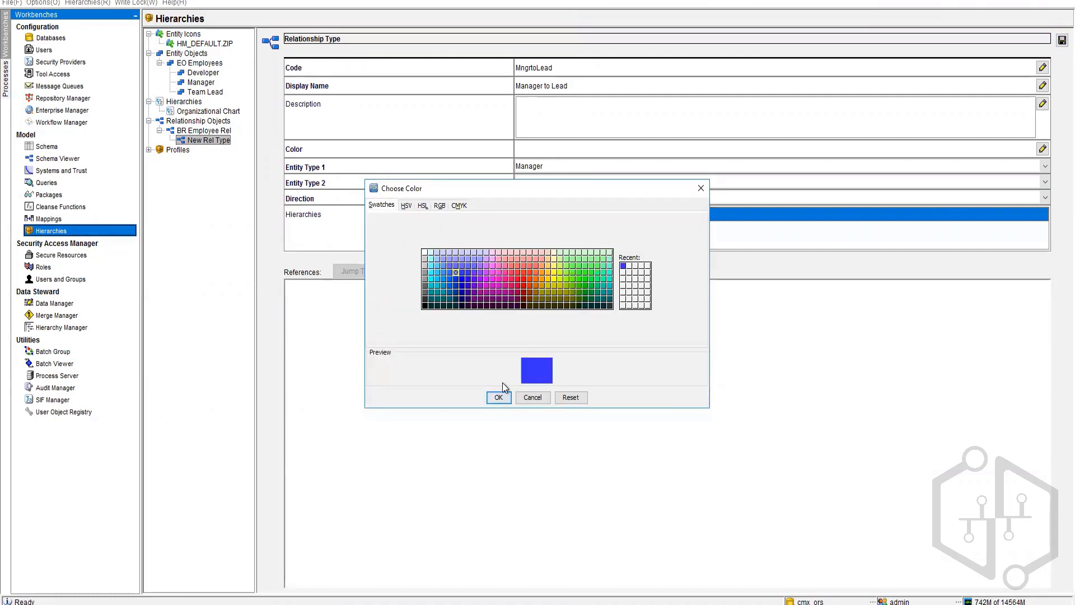
{"action": "left_click", "coordinate": [499, 397]}
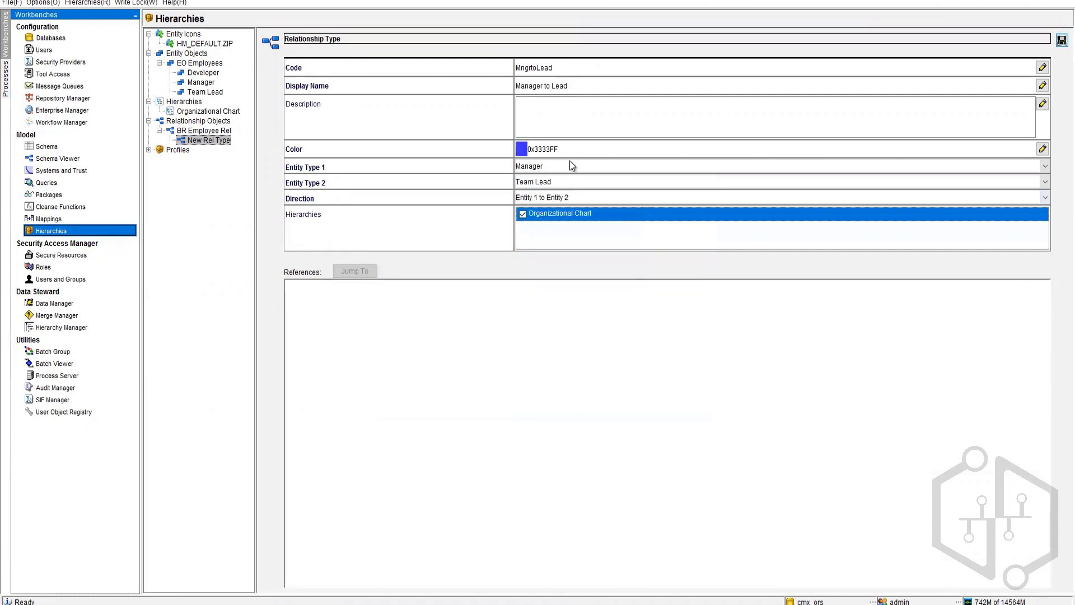
{"action": "left_click", "coordinate": [1063, 40]}
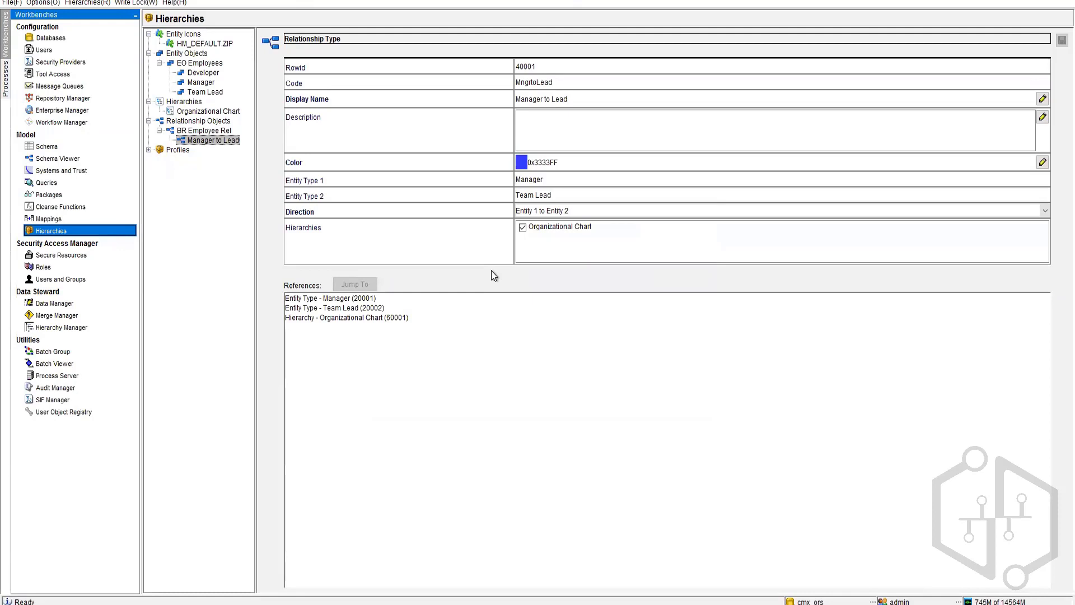
Step: Add another BR Employee Rel relationship type from Team Lead, included in Organizational Chart
{"action": "left_click", "coordinate": [194, 131]}
{"action": "right_click", "coordinate": [194, 133]}
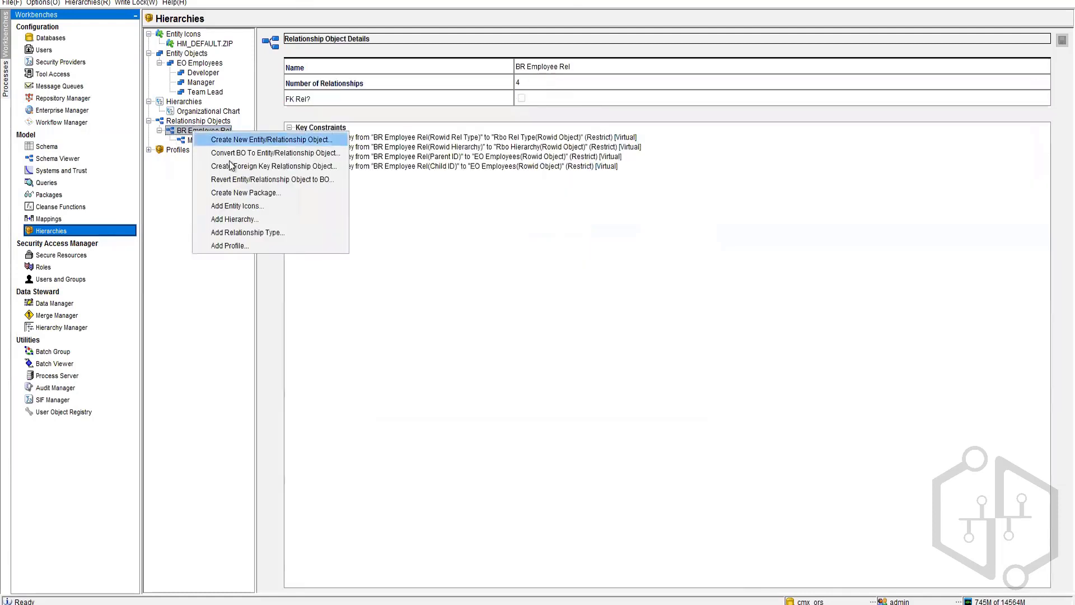
{"action": "left_click", "coordinate": [242, 232]}
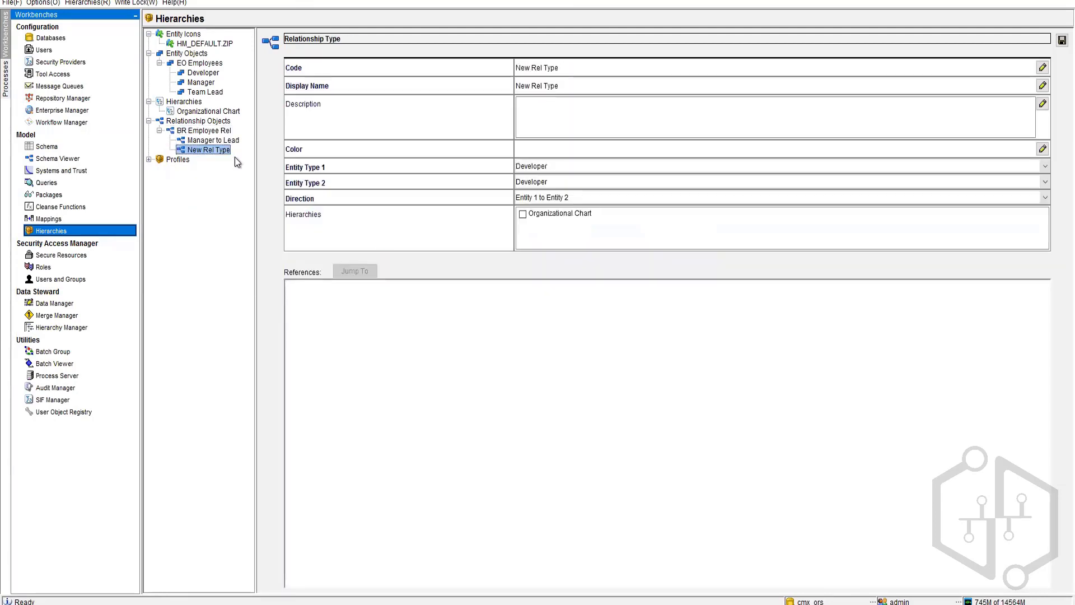
{"action": "left_click", "coordinate": [550, 166]}
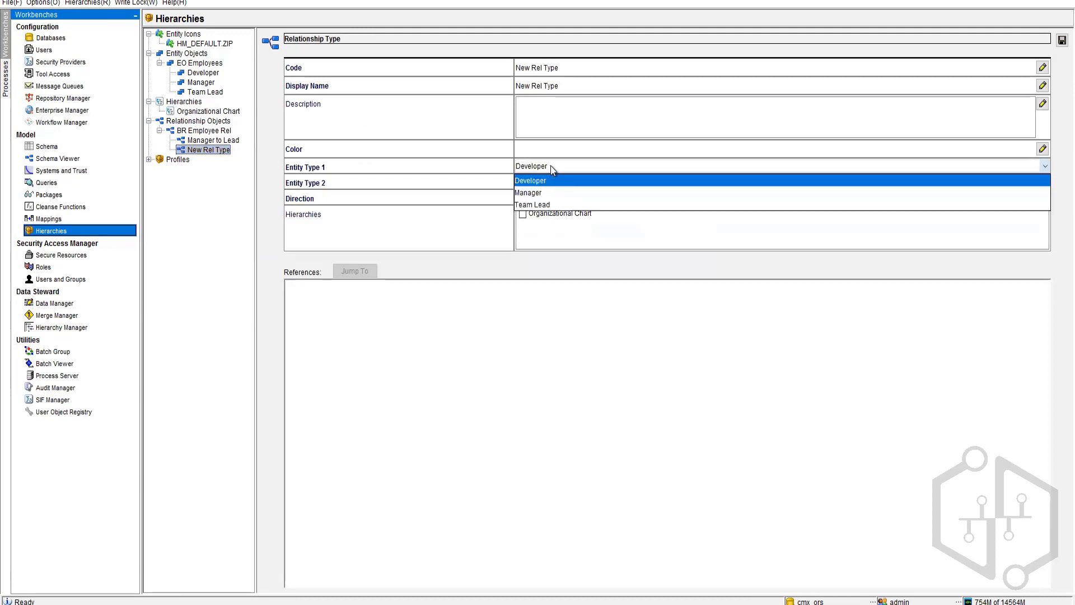
{"action": "left_click", "coordinate": [546, 205]}
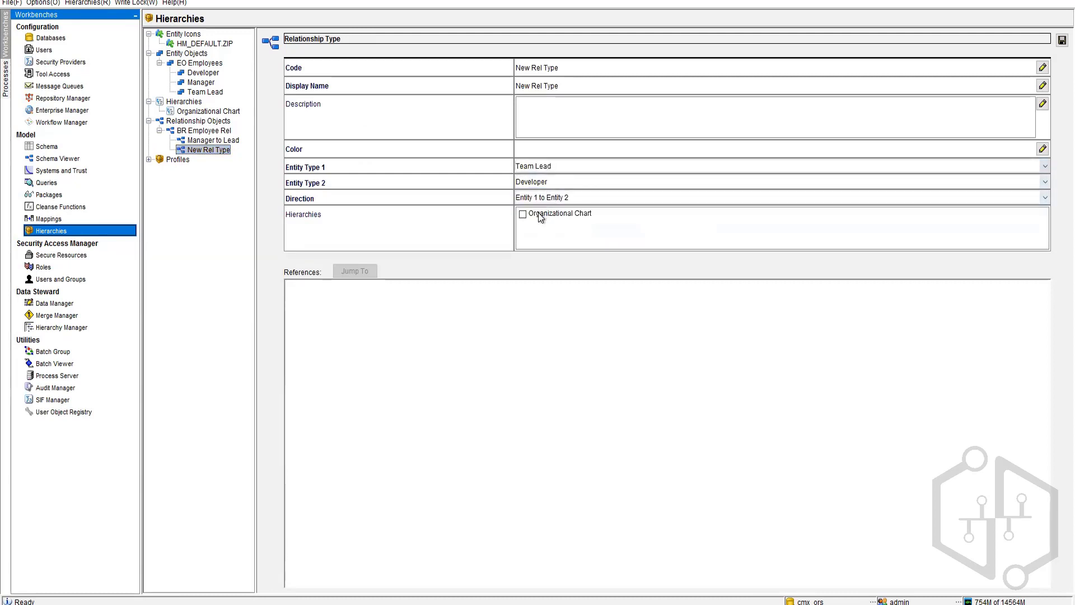
{"action": "left_click", "coordinate": [523, 215]}
Step: Enter code LeadtoDev and display name 'Lead to Developer'
{"action": "left_click", "coordinate": [540, 68]}
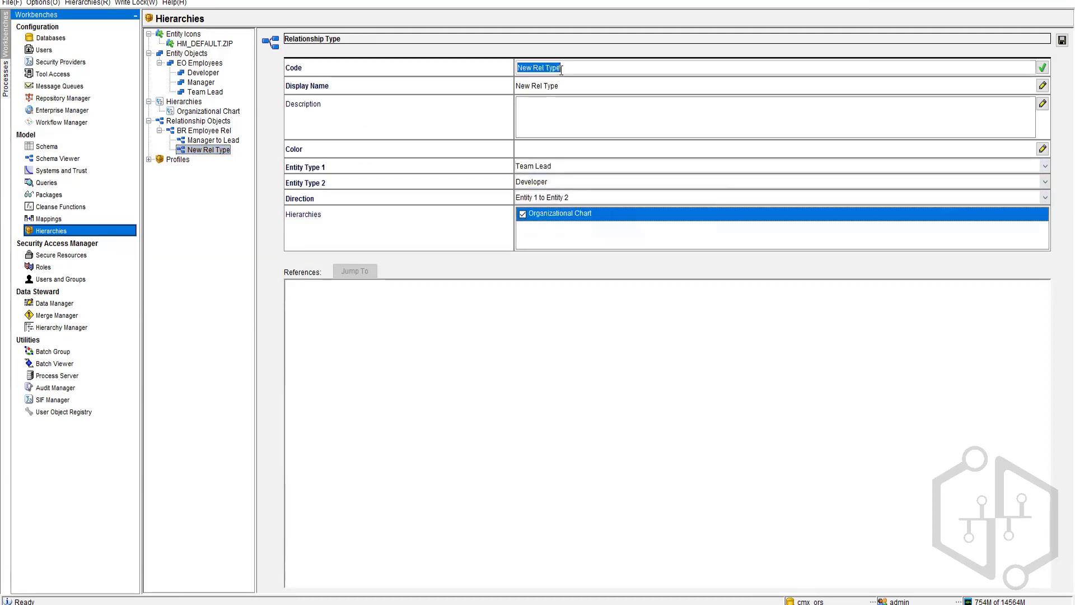
{"action": "type", "text": "lead"}
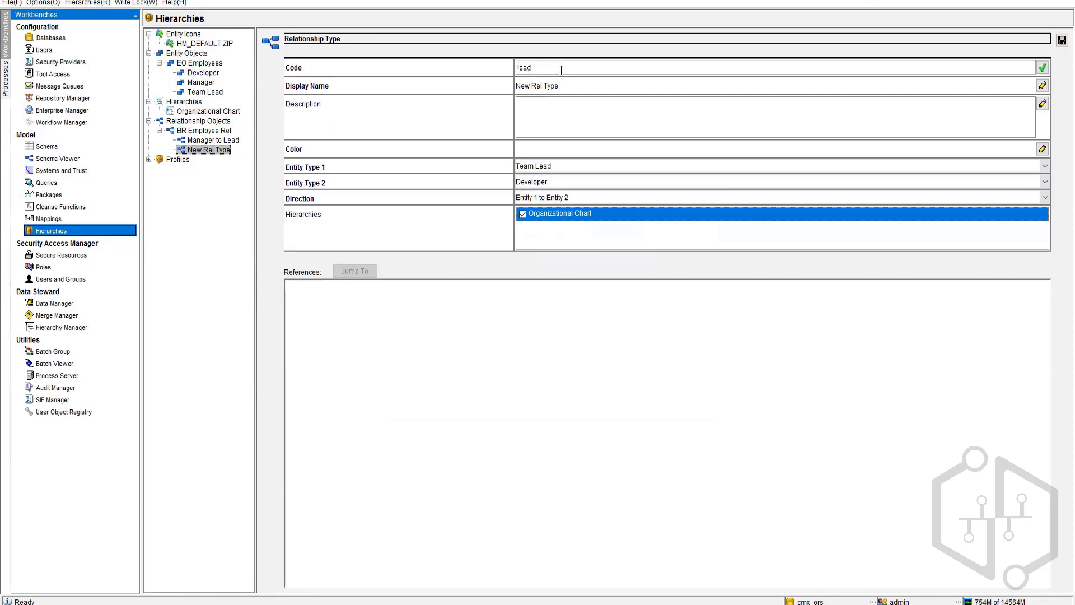
{"action": "type", "text": "toDev"}
{"action": "key", "text": "Home"}
{"action": "key", "text": "Delete"}
{"action": "type", "text": "L"}
{"action": "left_click", "coordinate": [564, 85]}
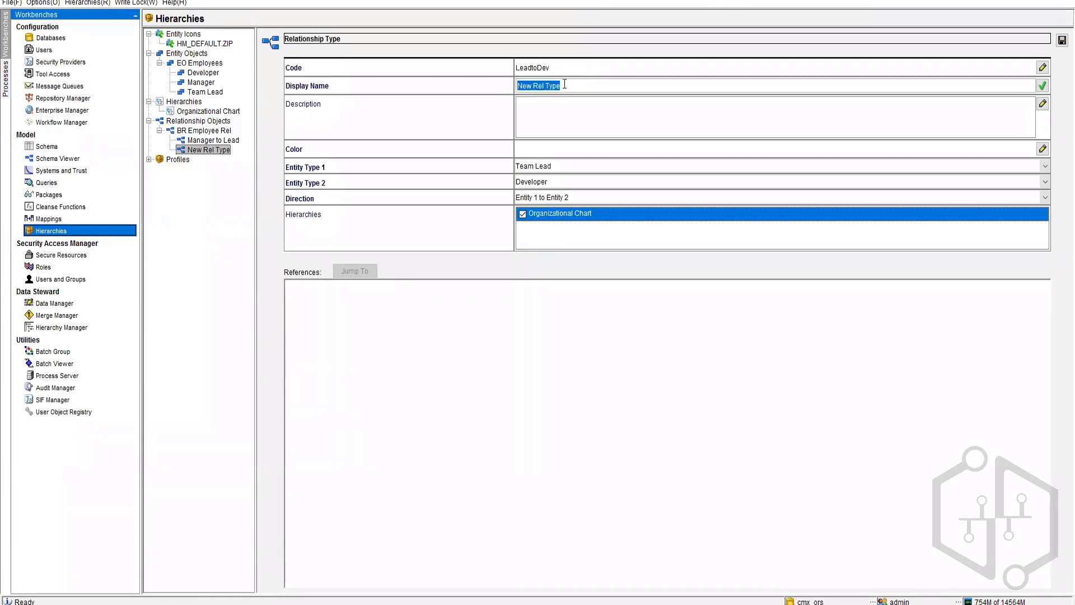
{"action": "type", "text": "Lead to Developer"}
Step: Give Lead to Developer the green colour 0x99FF66 and save it
{"action": "left_click", "coordinate": [1043, 149]}
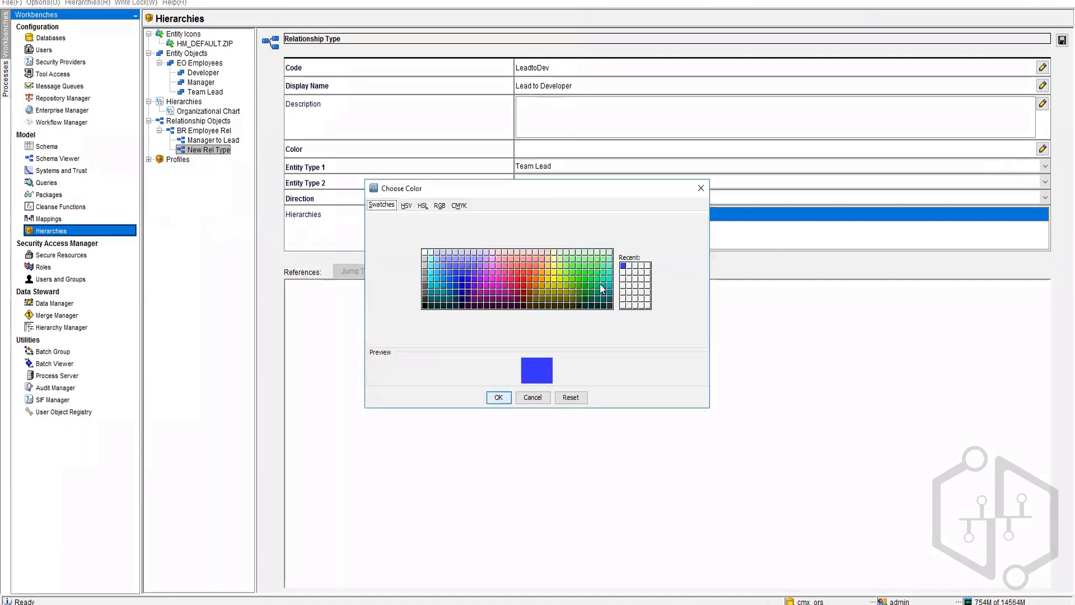
{"action": "left_click", "coordinate": [560, 266]}
{"action": "left_click", "coordinate": [567, 267]}
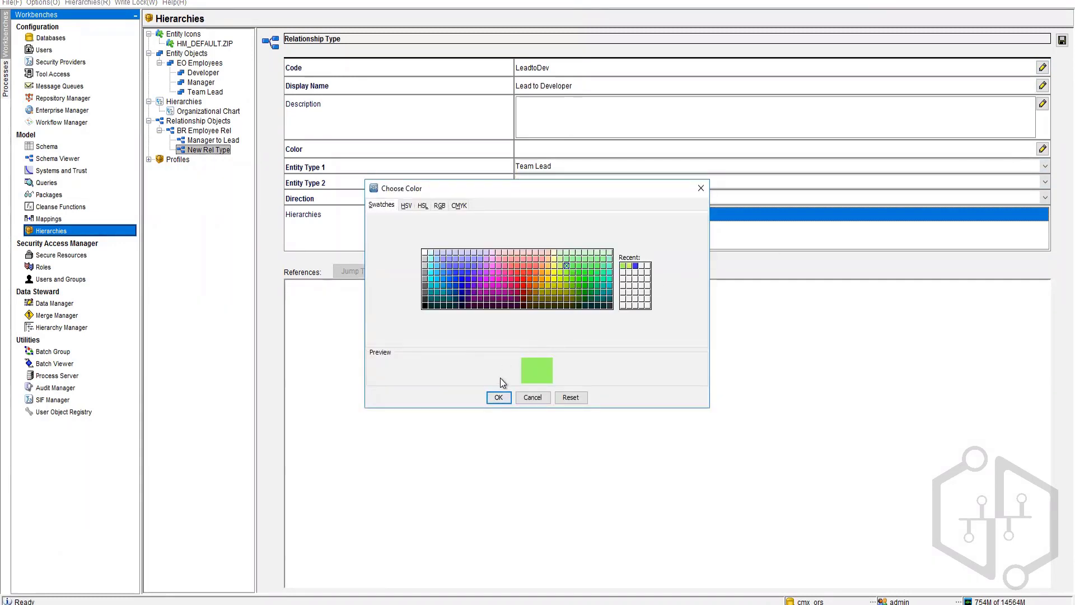
{"action": "left_click", "coordinate": [498, 398]}
{"action": "left_click", "coordinate": [1062, 39]}
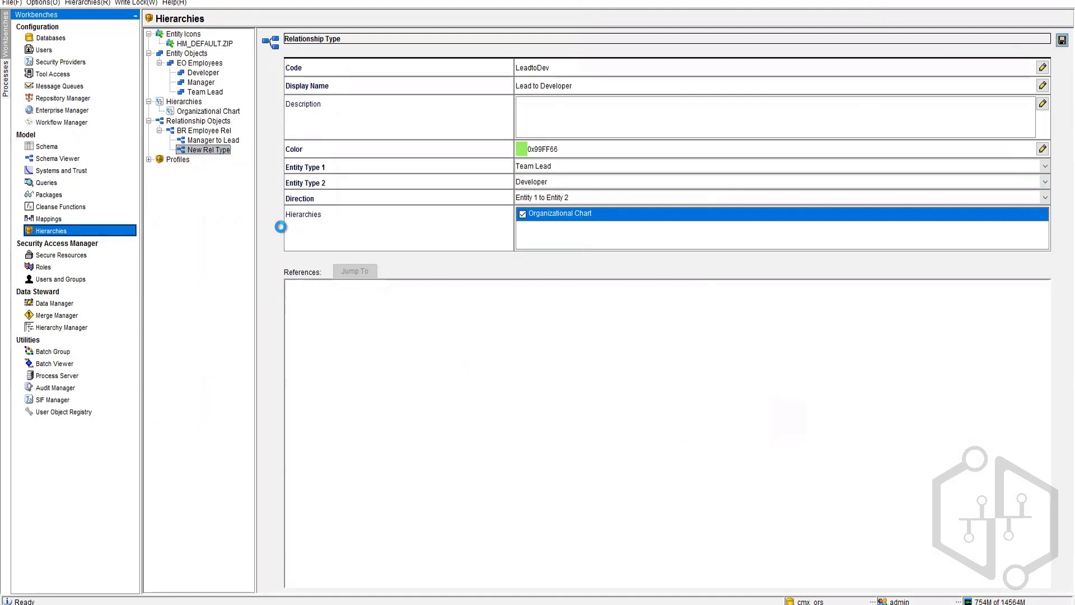
{"action": "left_click", "coordinate": [196, 603]}
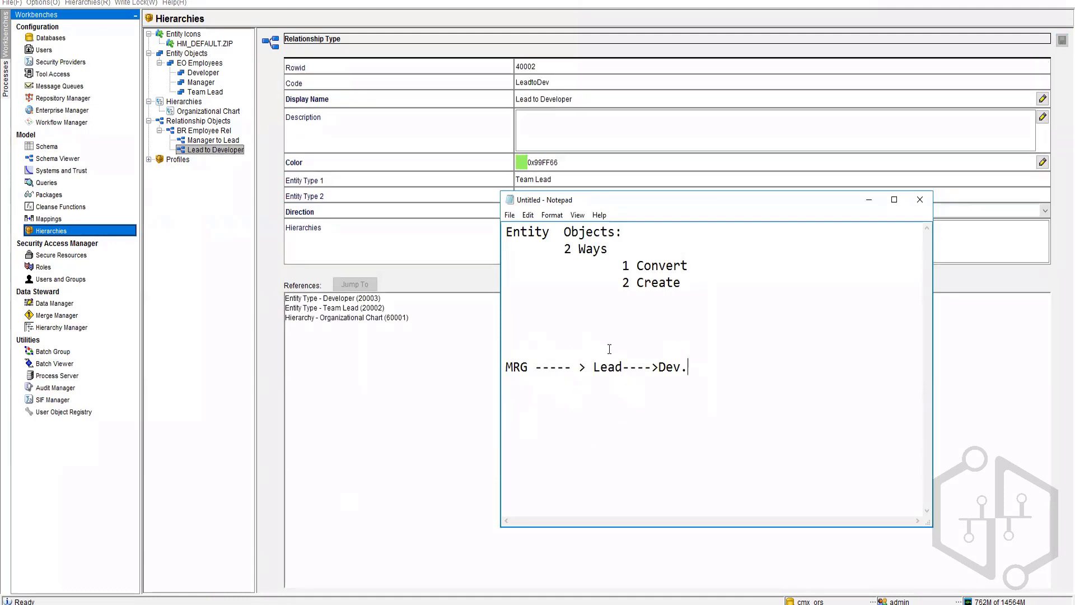
Step: Select the MRG → Lead → Dev. line in the Notepad notes to replace it
{"action": "left_click_drag", "start_coordinate": [506, 368], "coordinate": [680, 369]}
{"action": "left_click", "coordinate": [223, 151]}
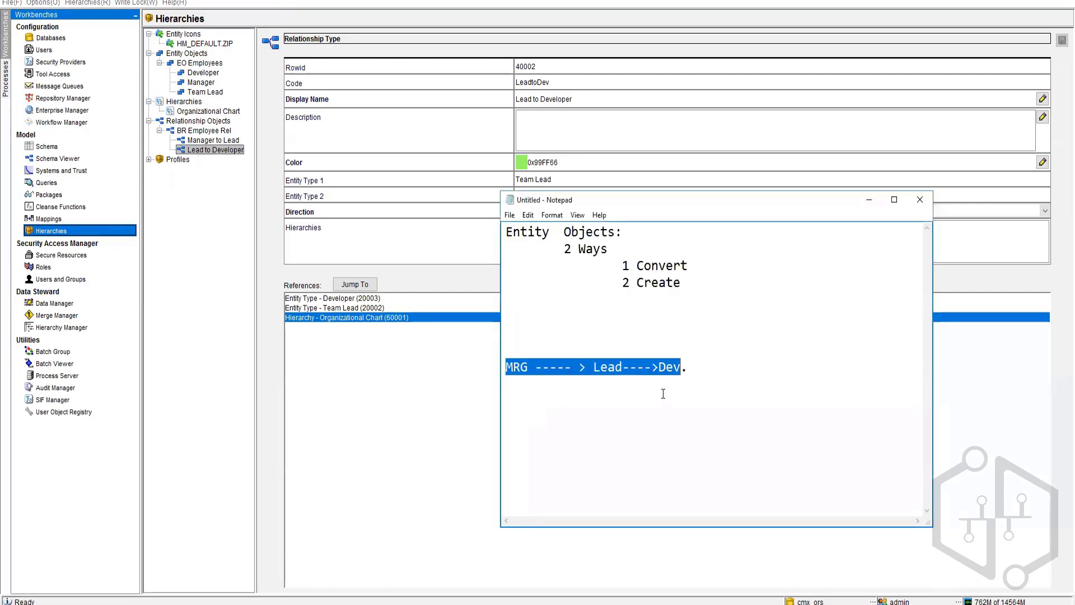
{"action": "left_click_drag", "start_coordinate": [701, 381], "coordinate": [489, 331]}
Step: Replace it with a list: 1 Create EO, 2 Create RO, 3 Create Hierarchy, 4 Create Entity Types, 5 Create Relationship Types
{"action": "key", "text": "BackSpace"}
{"action": "key", "text": "BackSpace"}
{"action": "type", "text": "1 "}
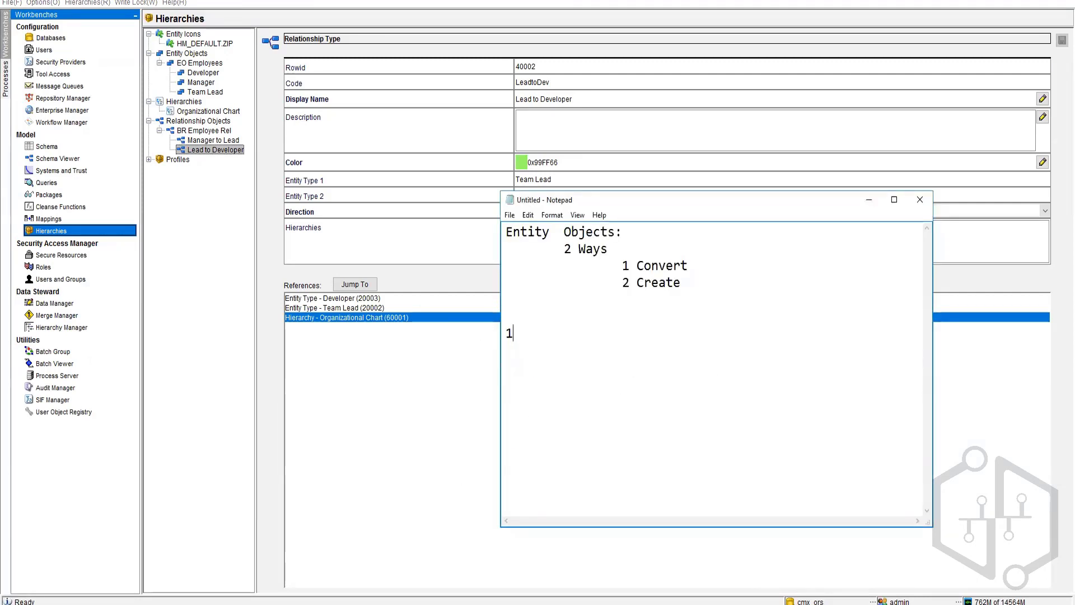
{"action": "type", "text": "Create "}
{"action": "type", "text": "EO"}
{"action": "type", "text": "2 Creat"}
{"action": "type", "text": "e RO"}
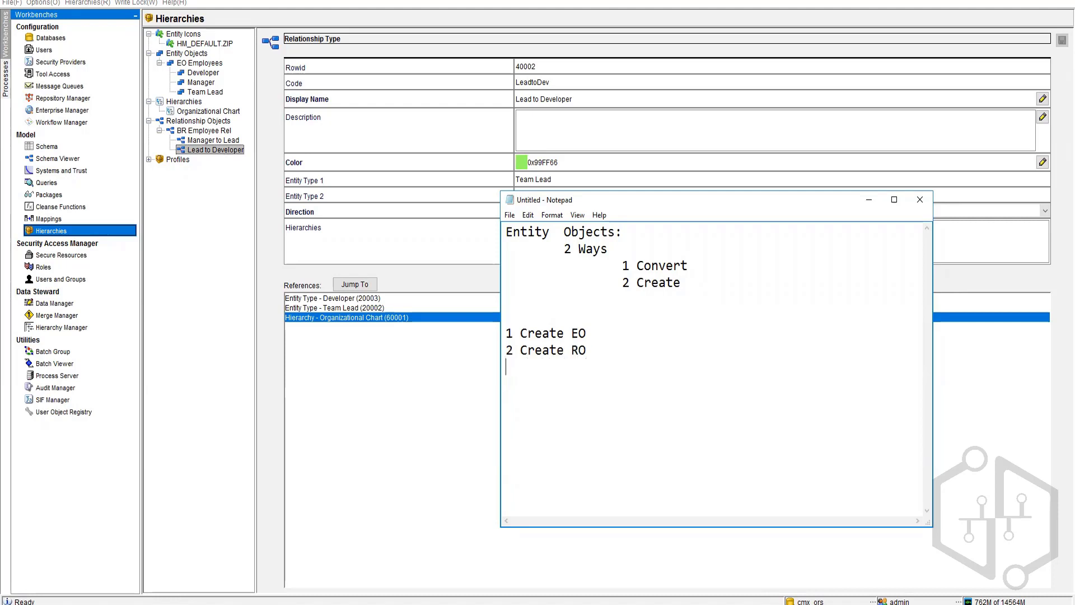
{"action": "type", "text": "3 Create Hi"}
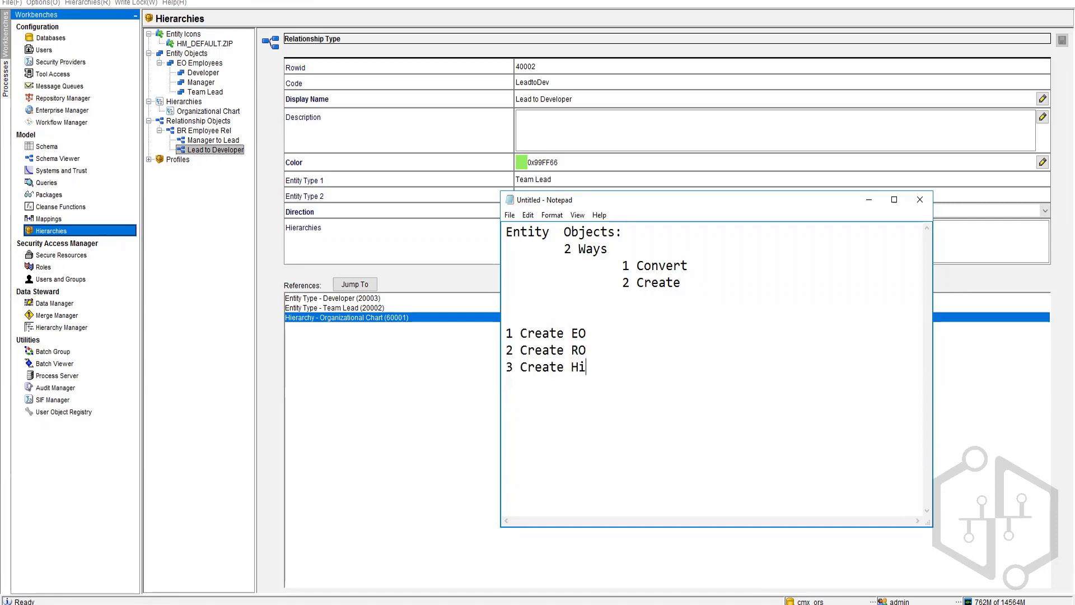
{"action": "type", "text": "erarchyy"}
{"action": "key", "text": "BackSpace"}
{"action": "key", "text": "BackSpace"}
{"action": "type", "text": "y"}
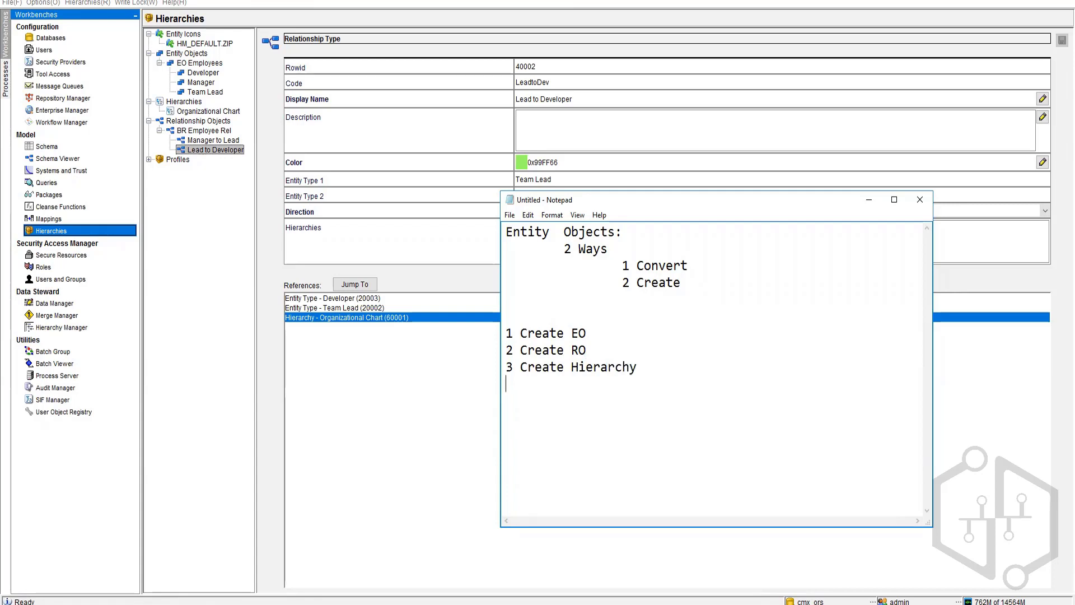
{"action": "type", "text": "4 Creaate"}
{"action": "key", "text": "BackSpace"}
{"action": "key", "text": "BackSpace"}
{"action": "key", "text": "BackSpace"}
{"action": "type", "text": "te Ent"}
{"action": "key", "text": "BackSpace"}
{"action": "type", "text": "ntoty"}
{"action": "key", "text": "BackSpace"}
{"action": "key", "text": "BackSpace"}
{"action": "key", "text": "BackSpace"}
{"action": "type", "text": "ity Type"}
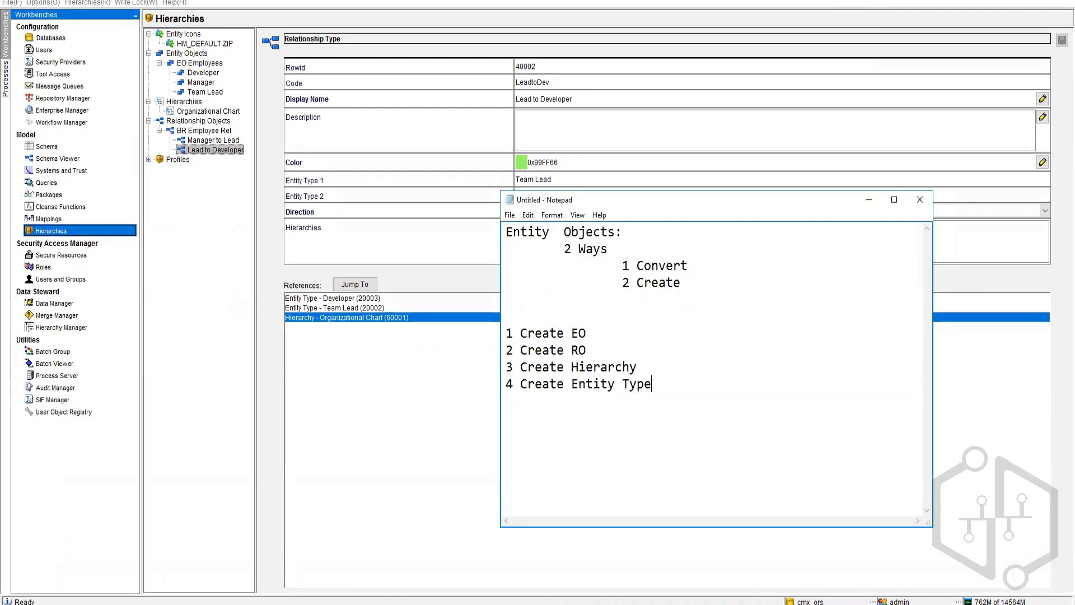
{"action": "type", "text": "s 5 Create Relation"}
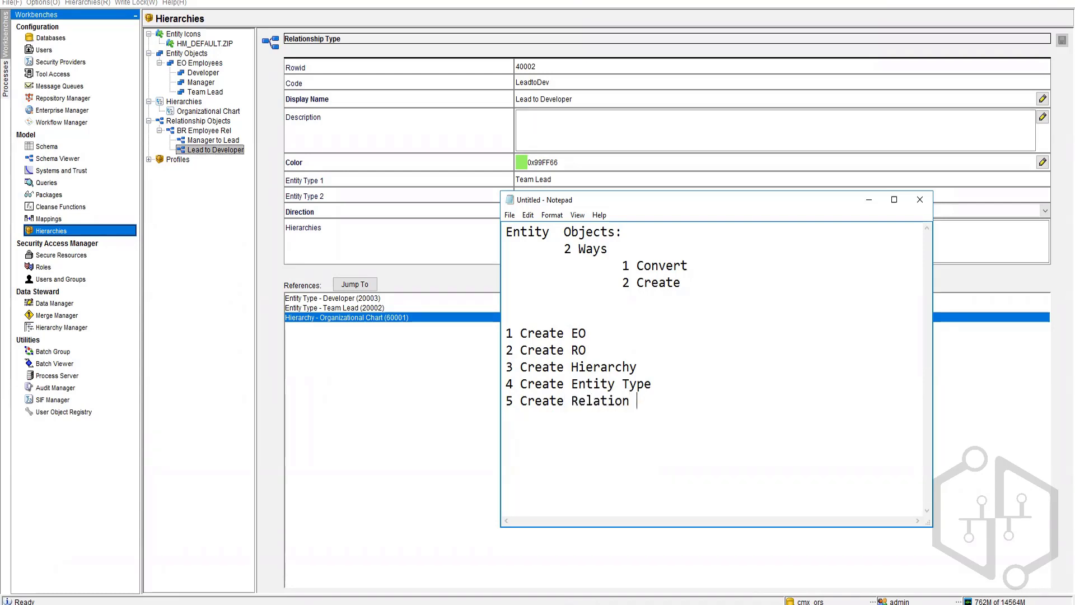
{"action": "type", "text": "ship Types"}
{"action": "key", "text": "Up"}
{"action": "type", "text": "s"}
Step: Add note lines 'Queries for Relationship Type', 'Queries for EO', 'Q for Hierarchy', 'Put Packages', then open Hierarchy Manager
{"action": "left_click", "coordinate": [720, 402]}
{"action": "key", "text": "Return"}
{"action": "key", "text": "Return"}
{"action": "type", "text": "Quer"}
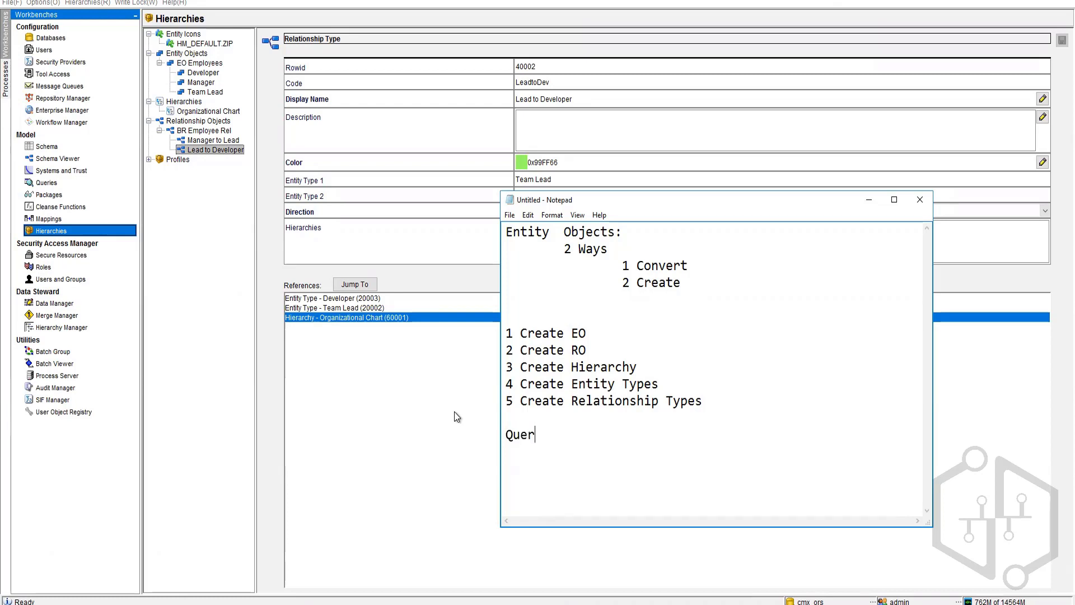
{"action": "type", "text": "ies for each R"}
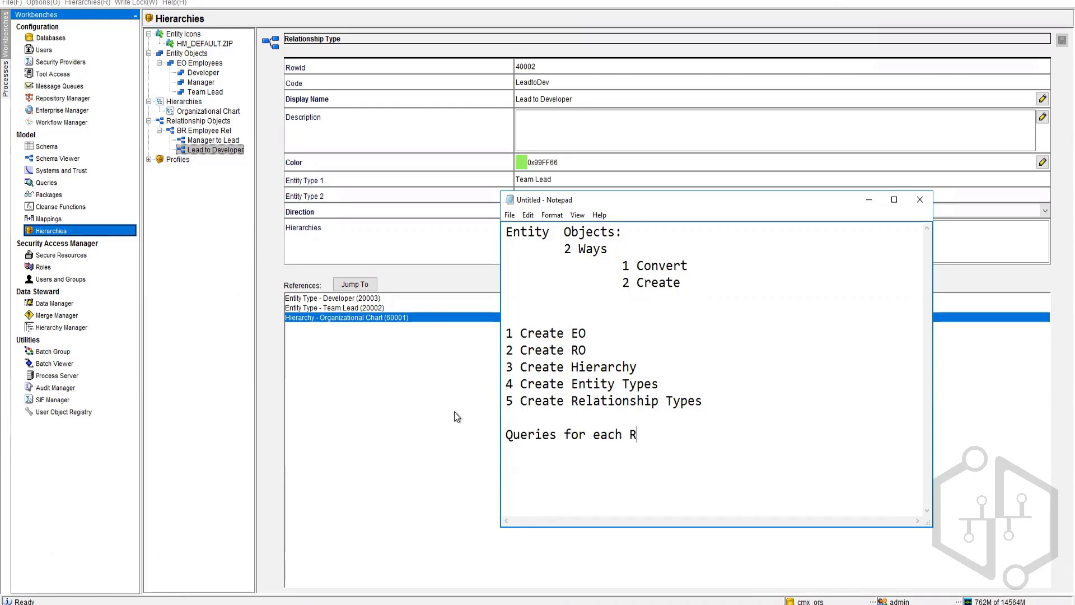
{"action": "type", "text": "elationship"}
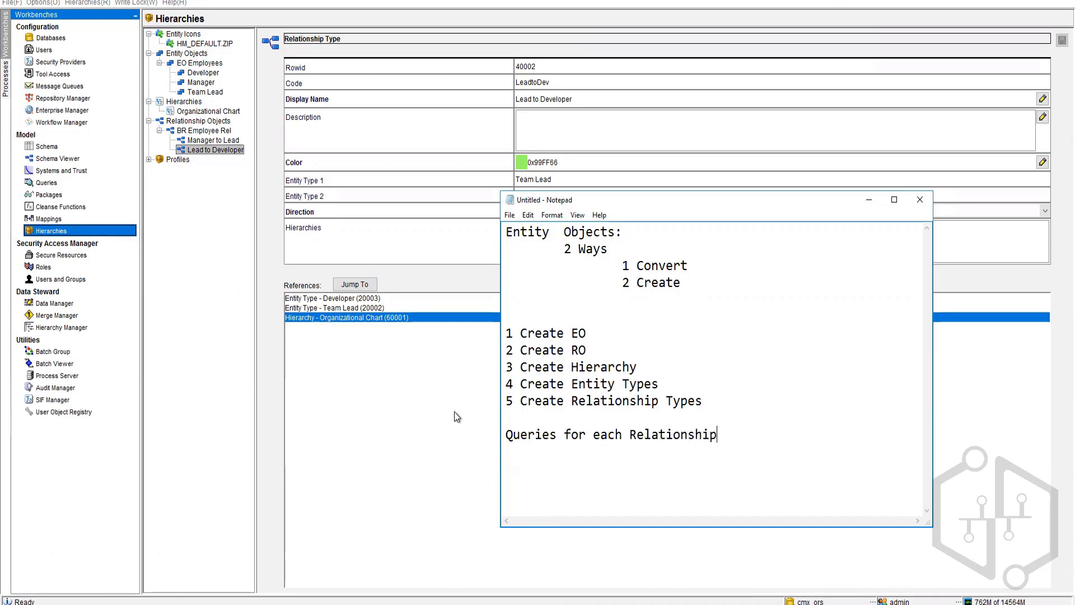
{"action": "type", "text": " Type"}
{"action": "key", "text": "Return"}
{"action": "type", "text": "Queries for "}
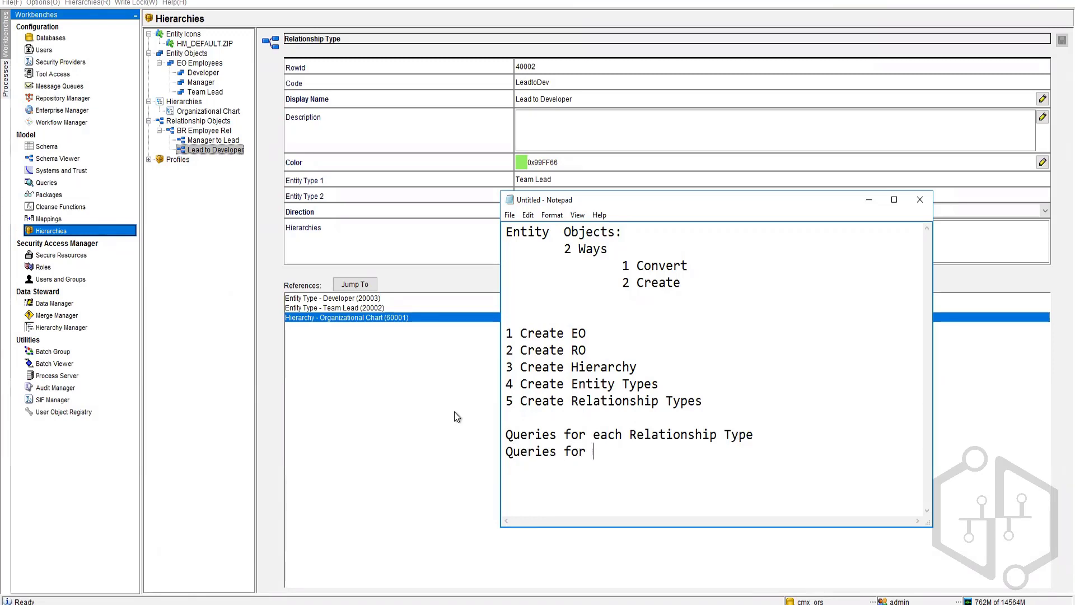
{"action": "type", "text": "Eac"}
{"action": "key", "text": "BackSpace"}
{"action": "key", "text": "BackSpace"}
{"action": "key", "text": "BackSpace"}
{"action": "key", "text": "Up"}
{"action": "key", "text": "Delete"}
{"action": "key", "text": "Delete"}
{"action": "key", "text": "Delete"}
{"action": "key", "text": "Delete"}
{"action": "key", "text": "Delete"}
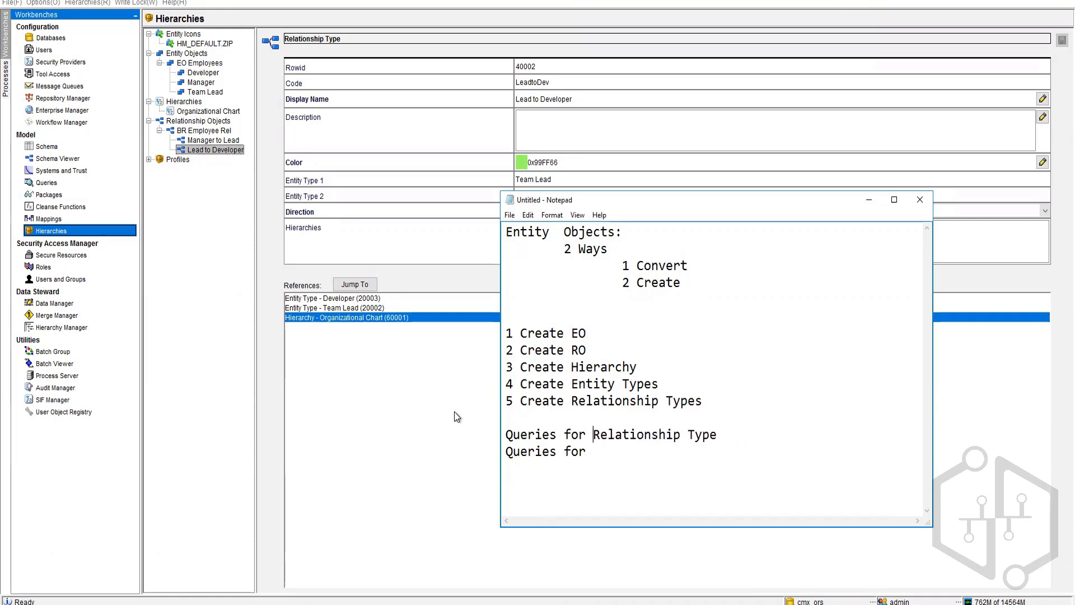
{"action": "key", "text": "Down"}
{"action": "type", "text": "EO "}
{"action": "type", "text": "Q"}
{"action": "type", "text": " for Hier"}
{"action": "type", "text": "arch"}
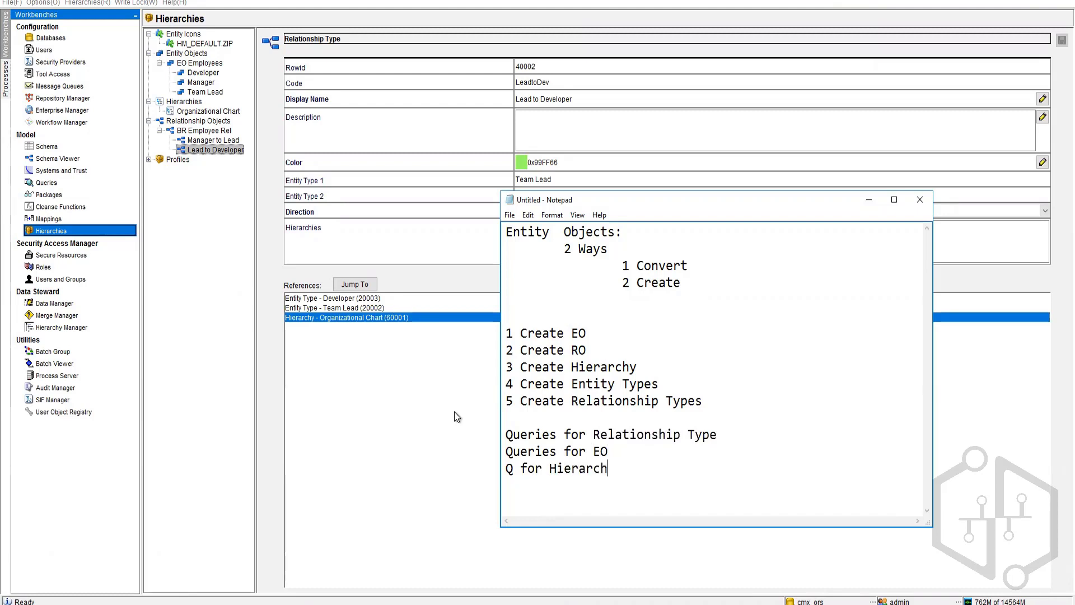
{"action": "type", "text": "y"}
{"action": "type", "text": "Put "}
{"action": "type", "text": "Packages"}
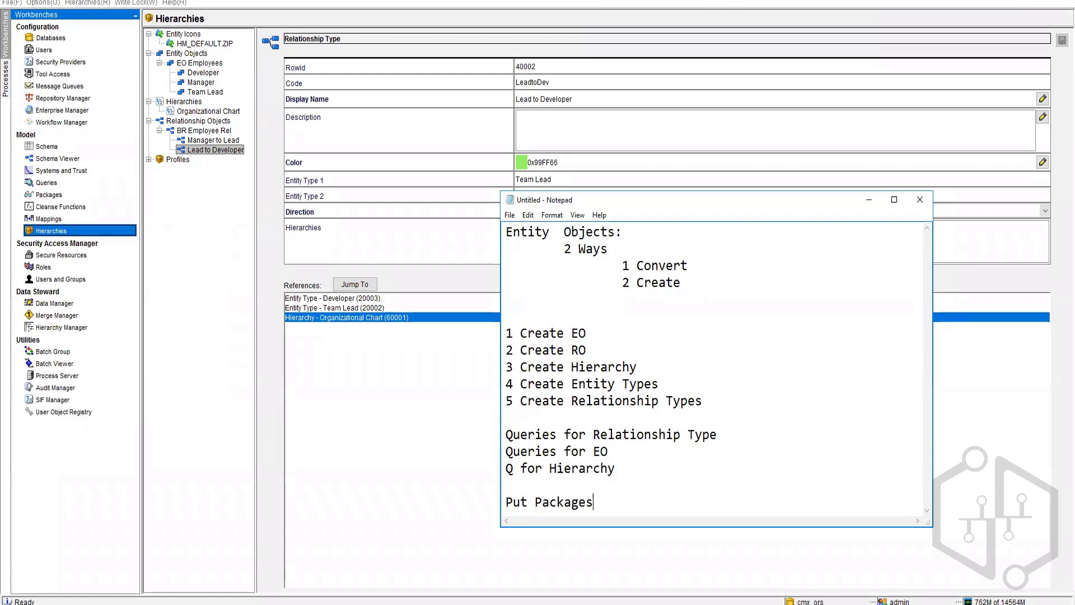
{"action": "left_click", "coordinate": [67, 327]}
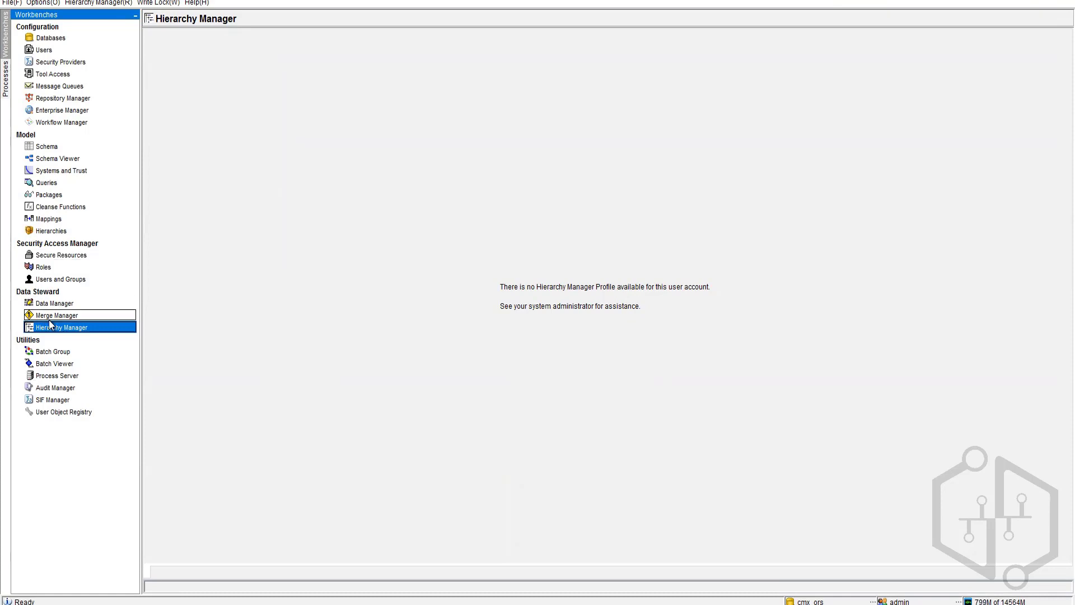
Step: Create and save the 'Organization Chart' profile with Manager to Lead and Lead to Developer
{"action": "left_click", "coordinate": [53, 231]}
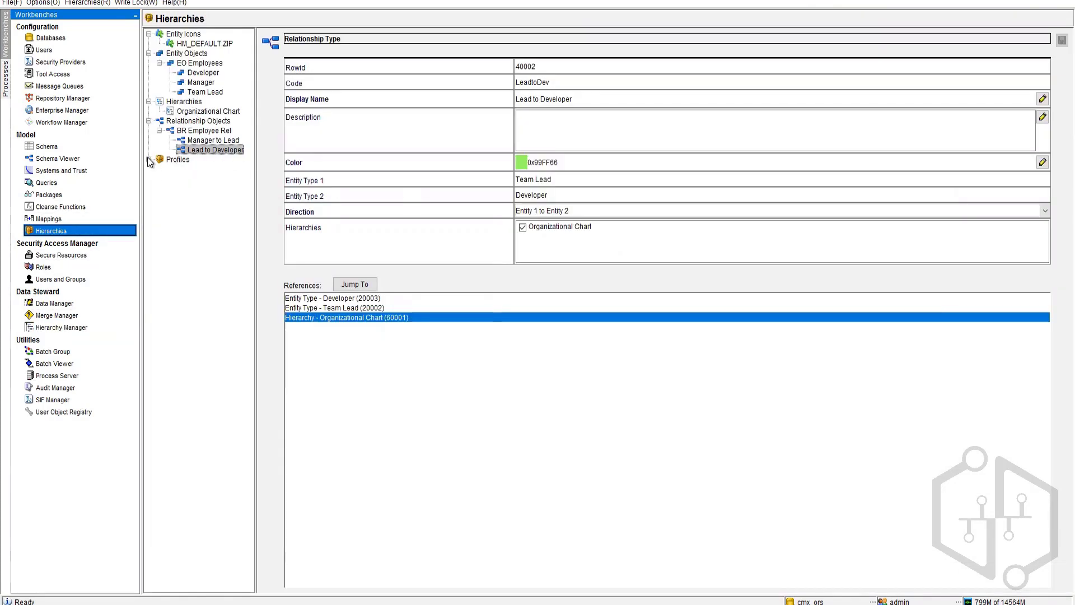
{"action": "double_click", "coordinate": [159, 170]}
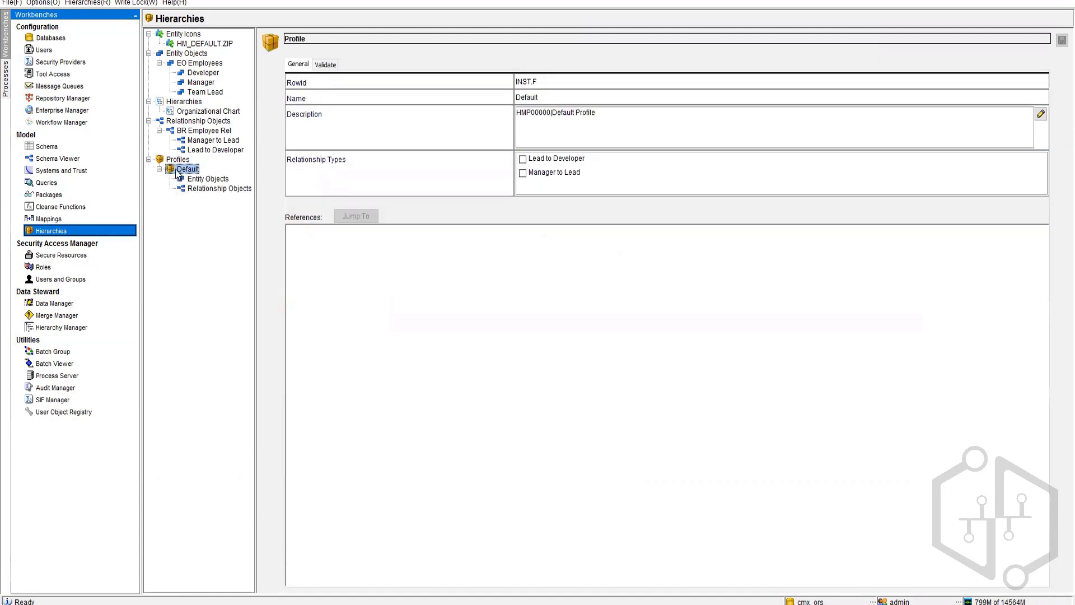
{"action": "right_click", "coordinate": [171, 169]}
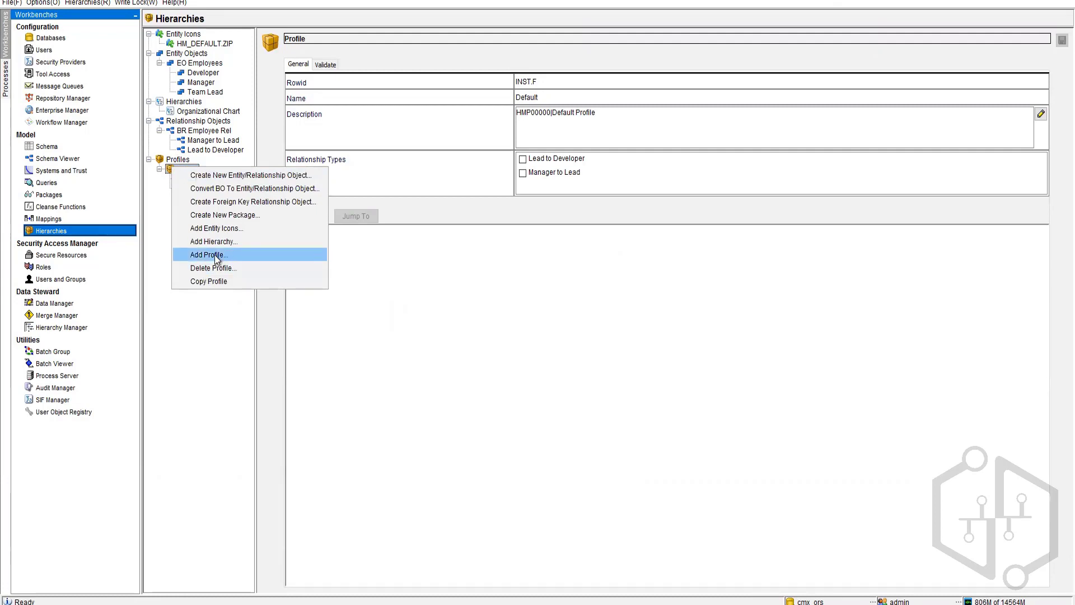
{"action": "left_click", "coordinate": [156, 205]}
{"action": "right_click", "coordinate": [174, 162]}
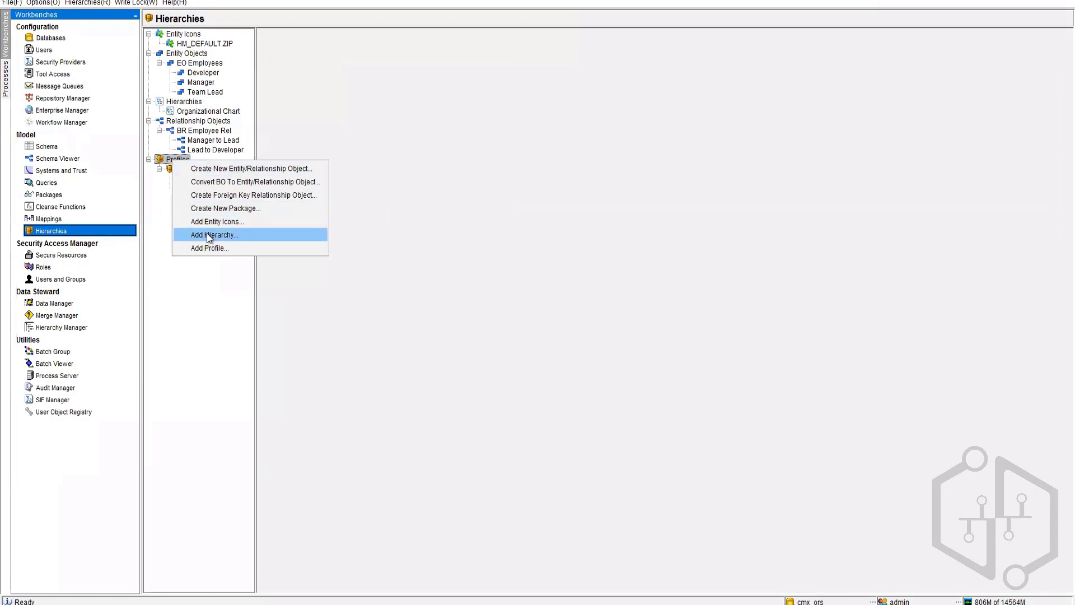
{"action": "key", "text": "Return"}
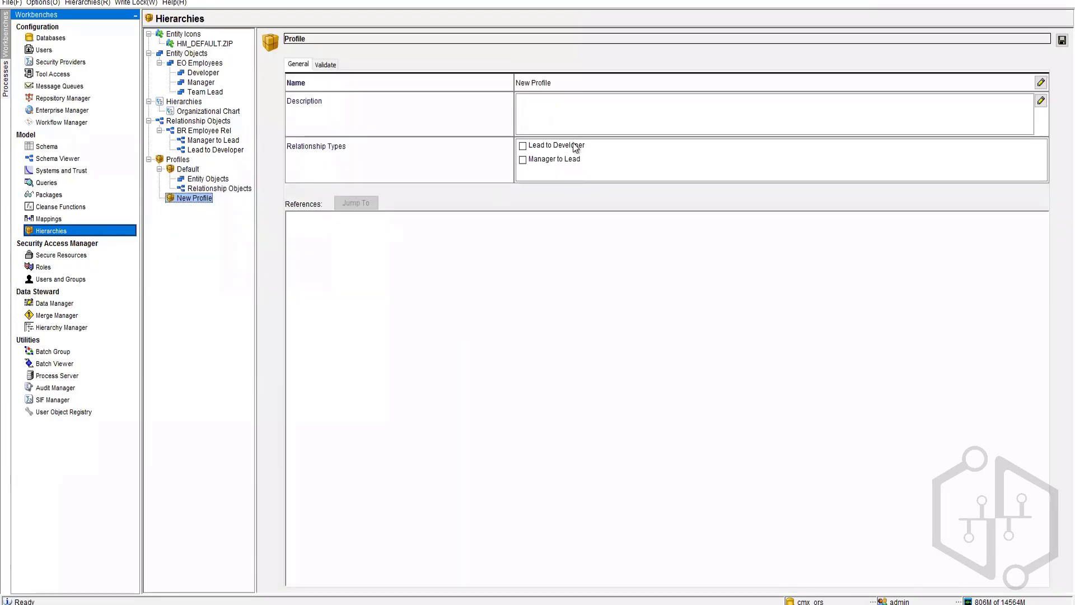
{"action": "left_click", "coordinate": [522, 160]}
{"action": "left_click", "coordinate": [522, 146]}
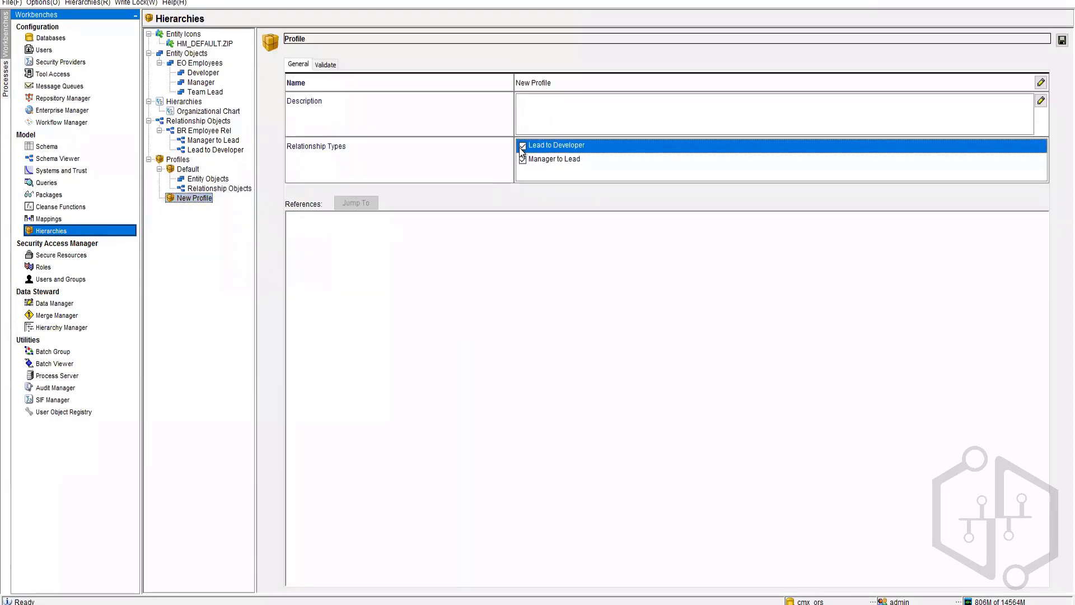
{"action": "double_click", "coordinate": [542, 86]}
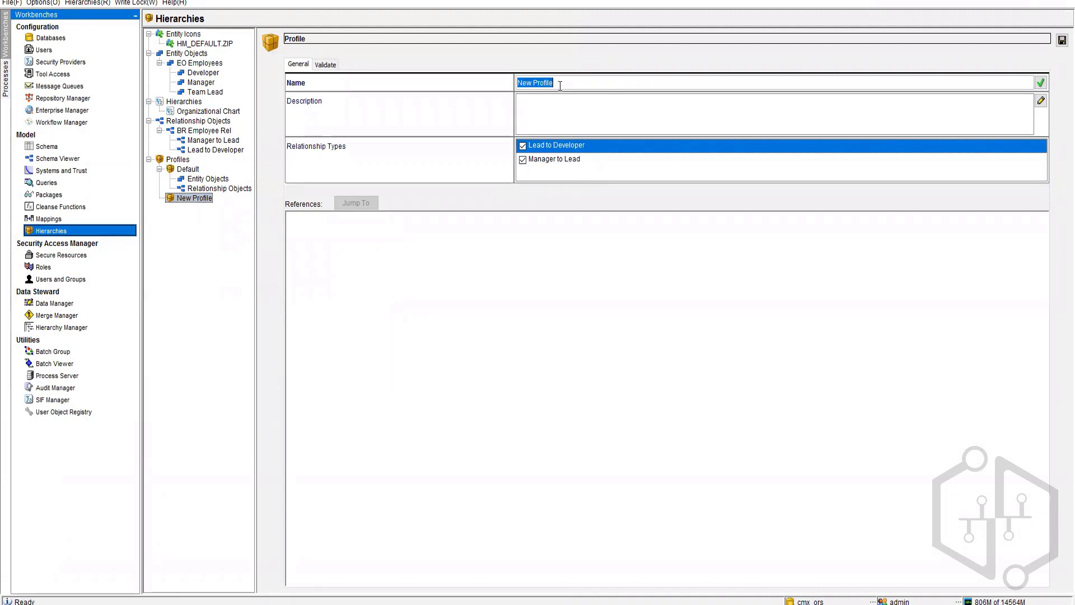
{"action": "type", "text": "Organization Chart"}
{"action": "left_click", "coordinate": [1040, 83]}
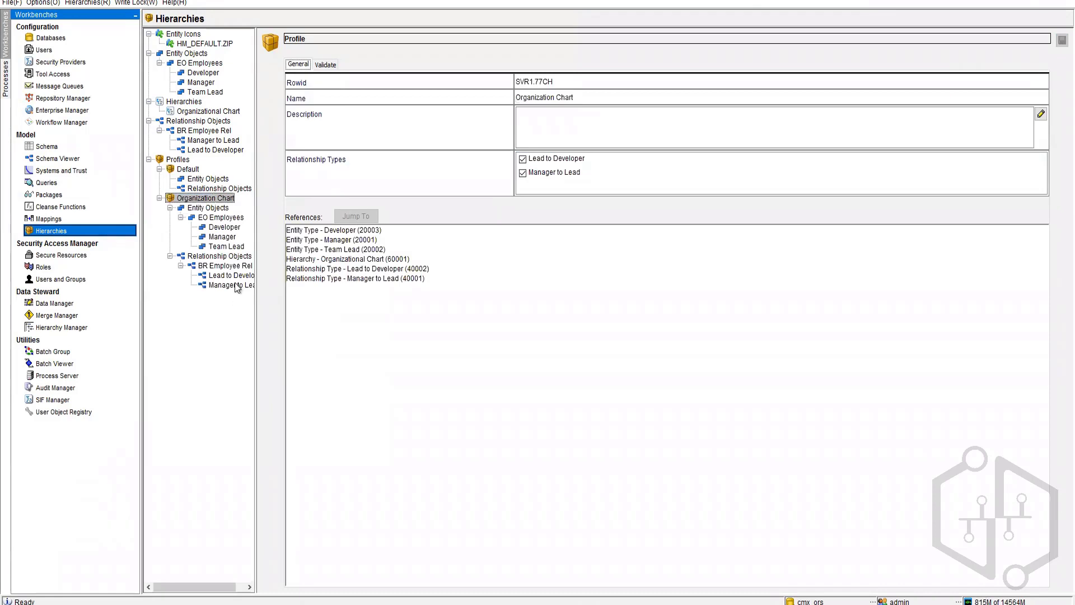
Step: Try adding an entity in Hierarchy Manager, then read and dismiss the resulting server error messages
{"action": "left_click", "coordinate": [56, 328]}
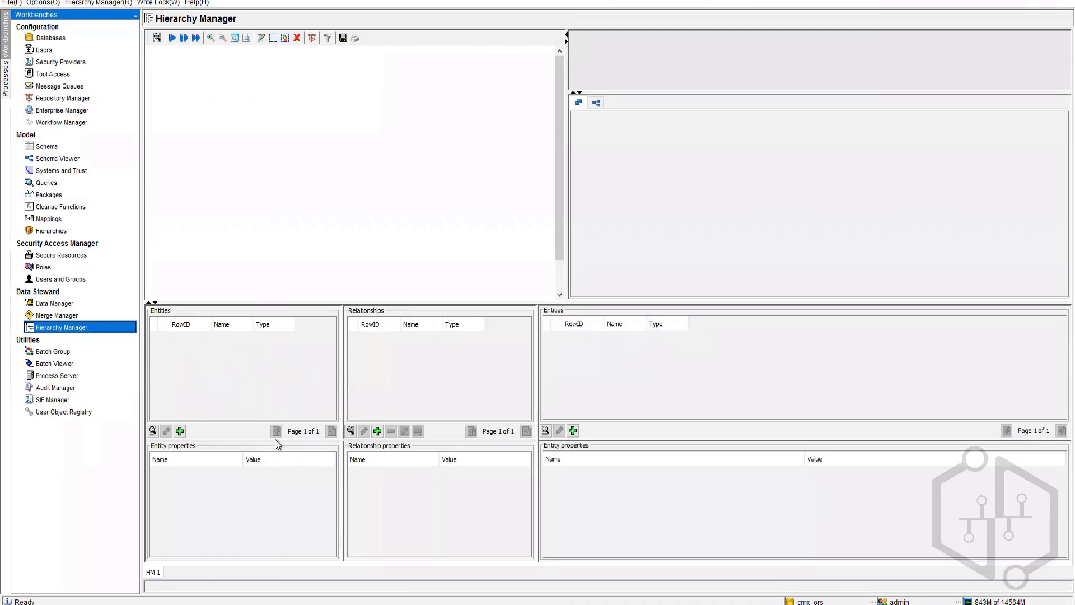
{"action": "left_click", "coordinate": [180, 430]}
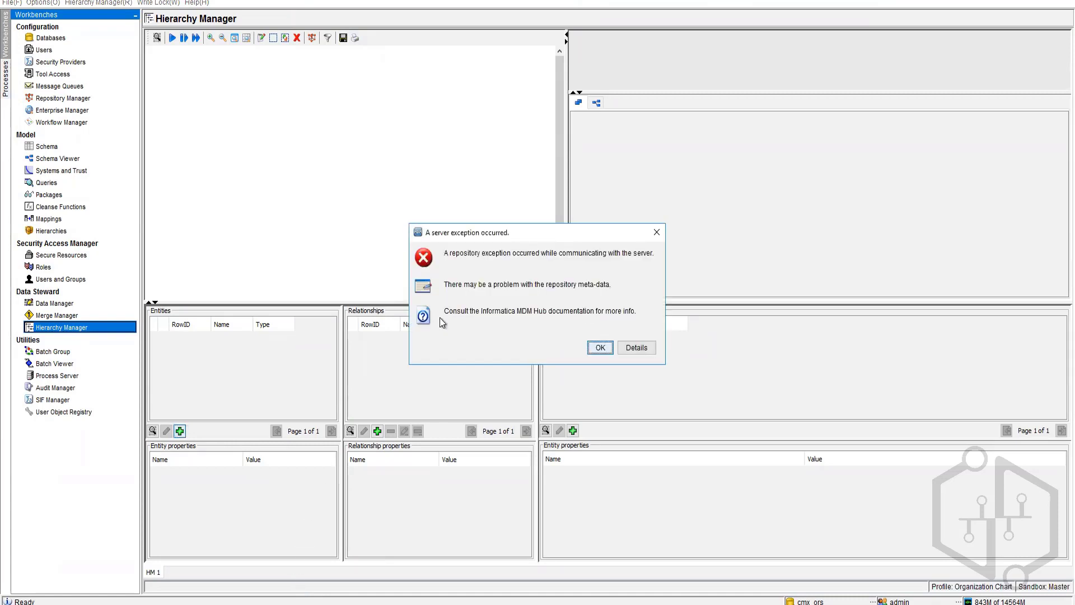
{"action": "left_click", "coordinate": [628, 343]}
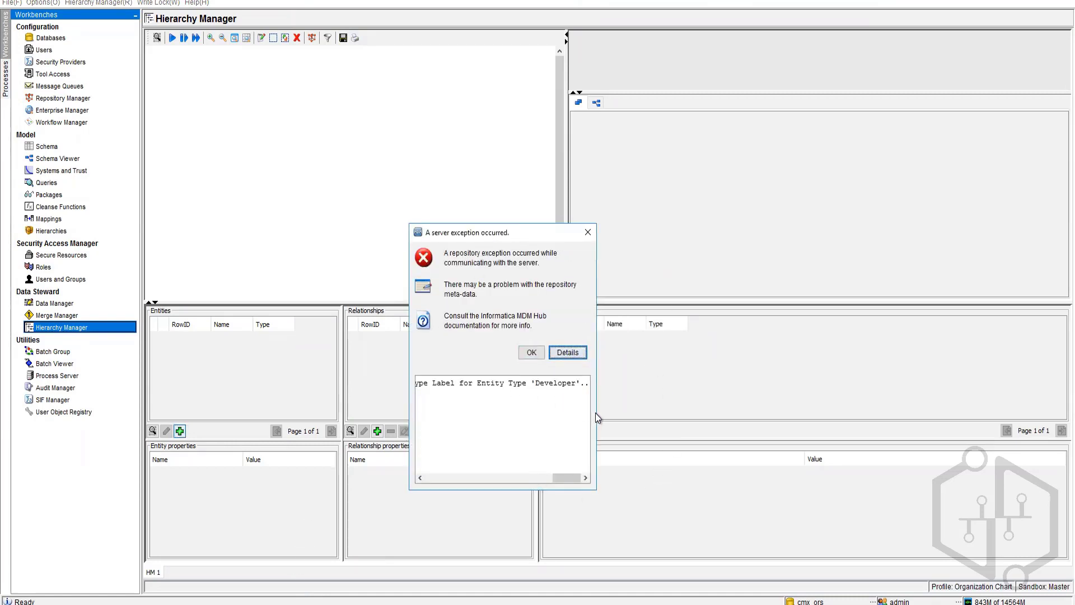
{"action": "left_click_drag", "start_coordinate": [597, 417], "coordinate": [1015, 400]}
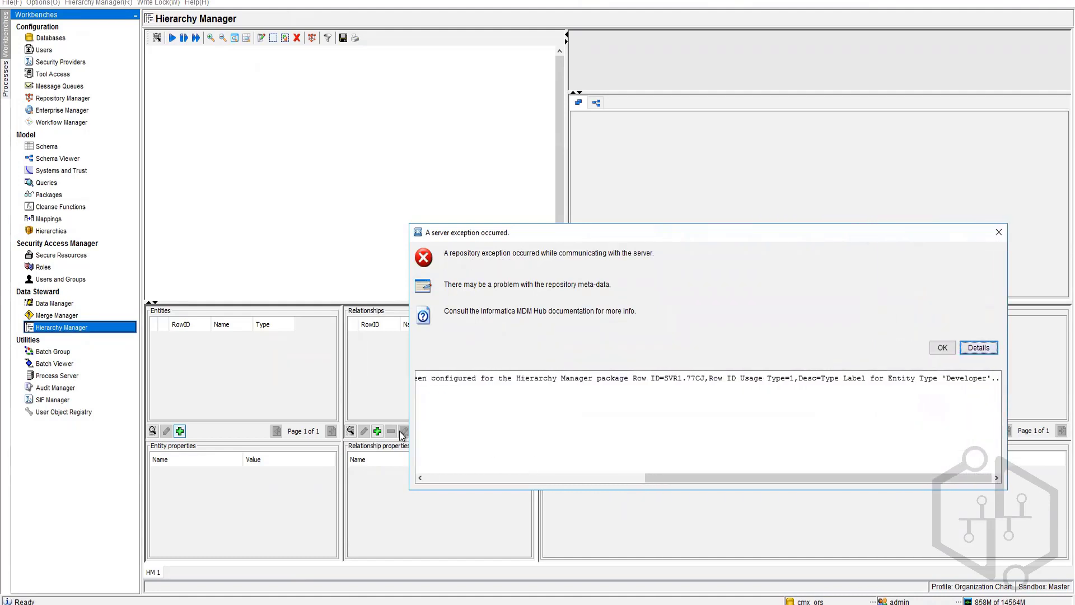
{"action": "left_click_drag", "start_coordinate": [409, 436], "coordinate": [92, 436]}
{"action": "left_click_drag", "start_coordinate": [276, 480], "coordinate": [151, 489]}
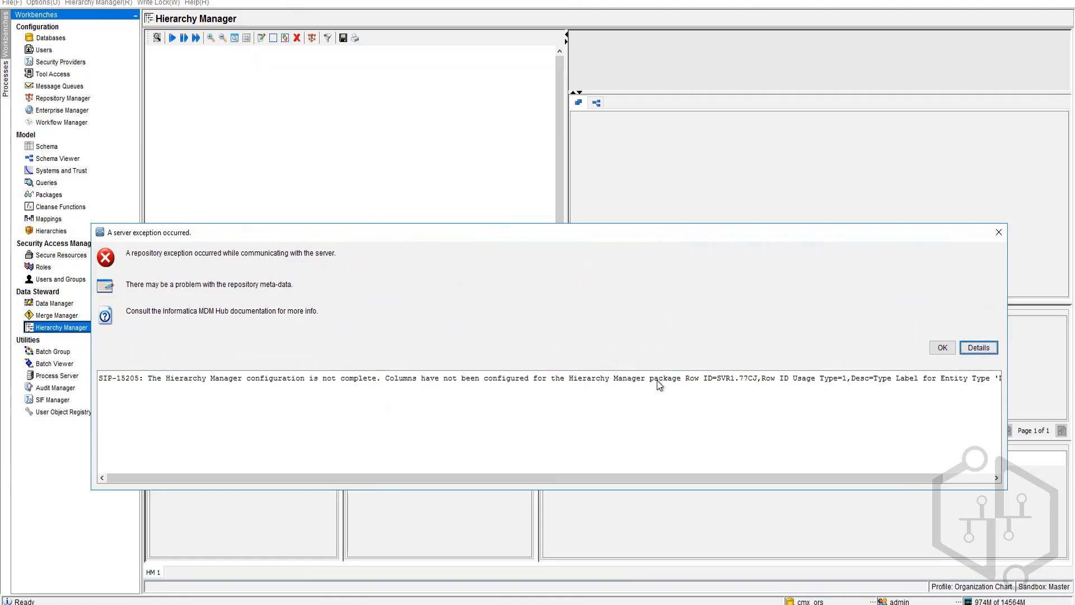
{"action": "left_click_drag", "start_coordinate": [811, 479], "coordinate": [936, 468]}
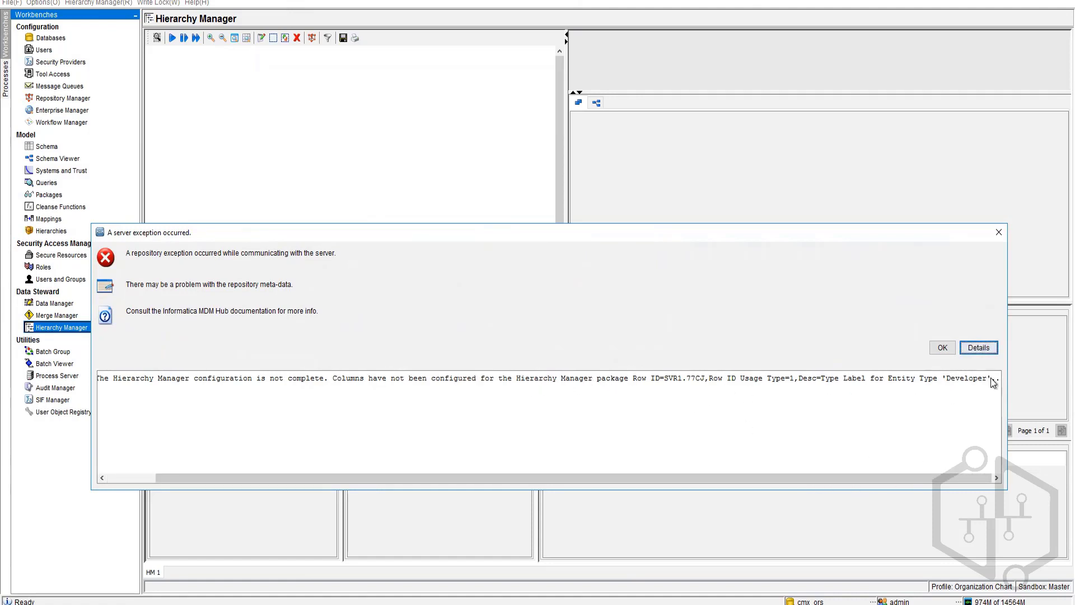
{"action": "left_click", "coordinate": [942, 349]}
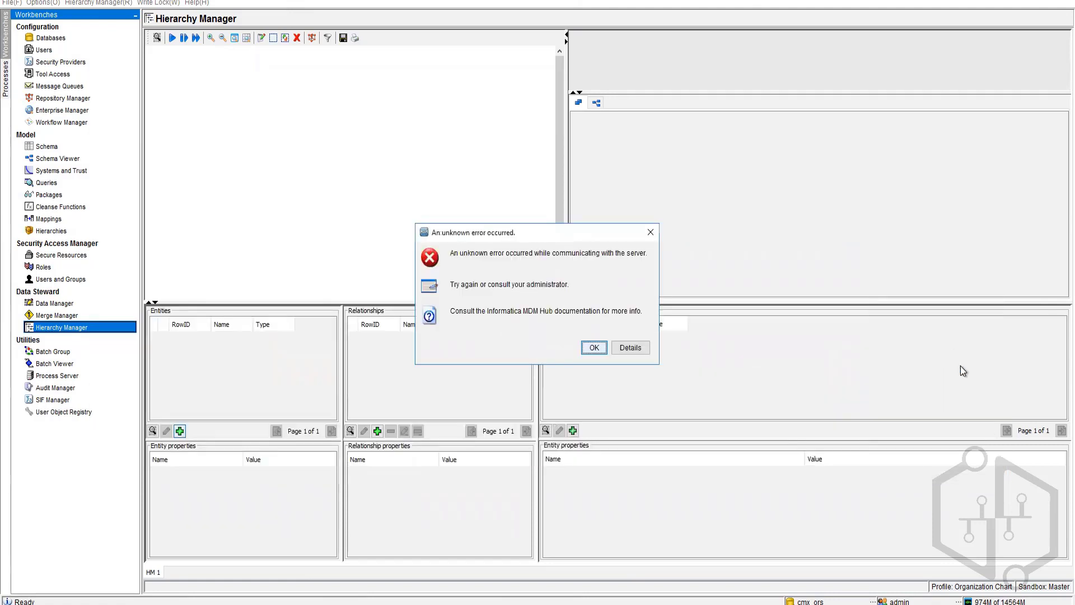
{"action": "left_click", "coordinate": [587, 351]}
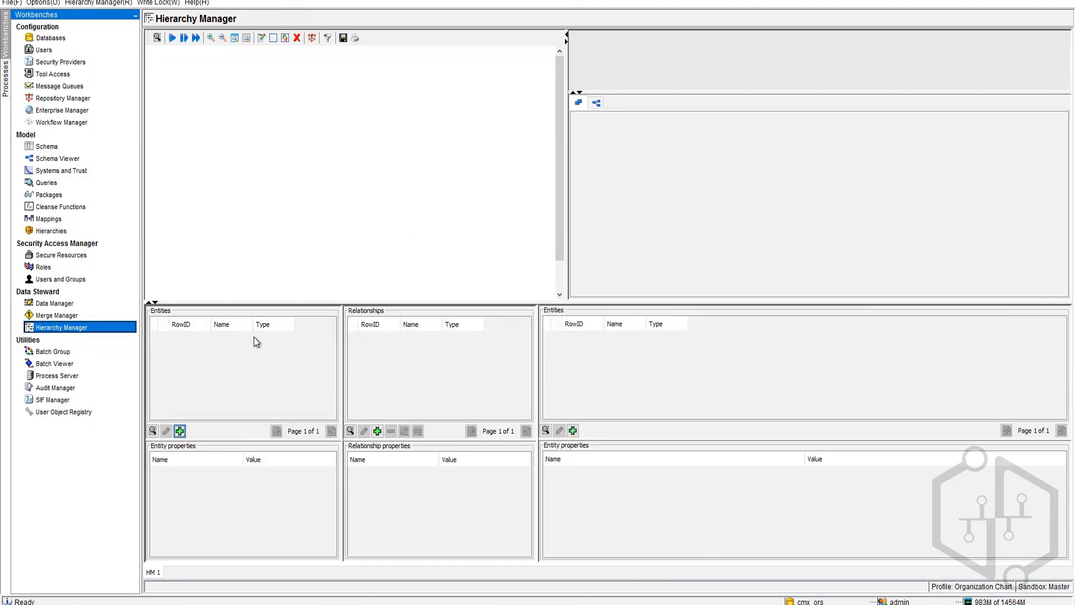
Step: Try adding a relationship and dismiss the two server errors that follow
{"action": "left_click", "coordinate": [377, 431]}
{"action": "left_click", "coordinate": [611, 349]}
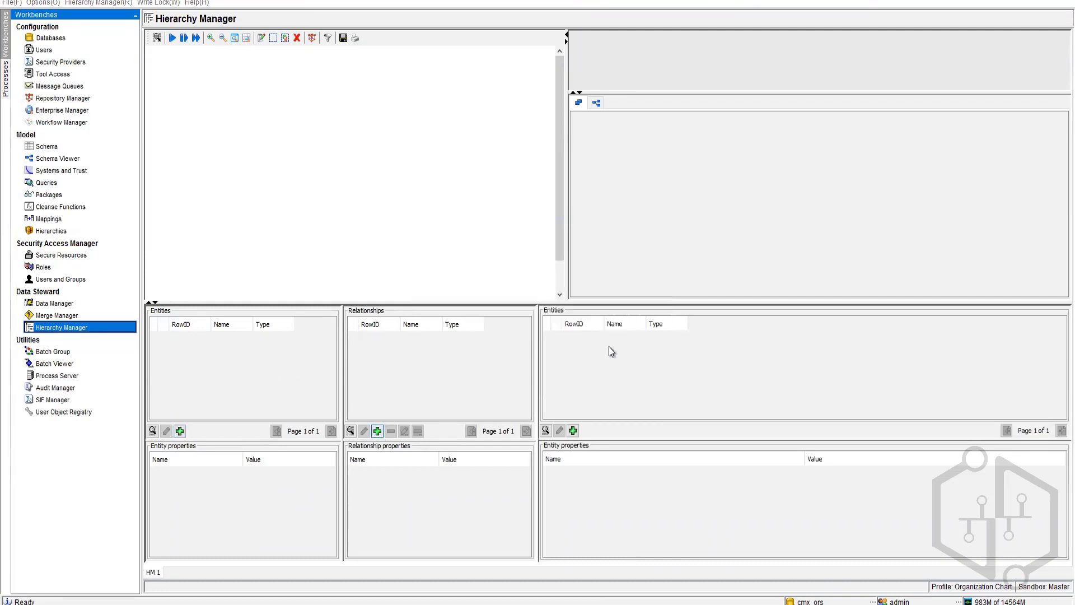
{"action": "left_click", "coordinate": [602, 347]}
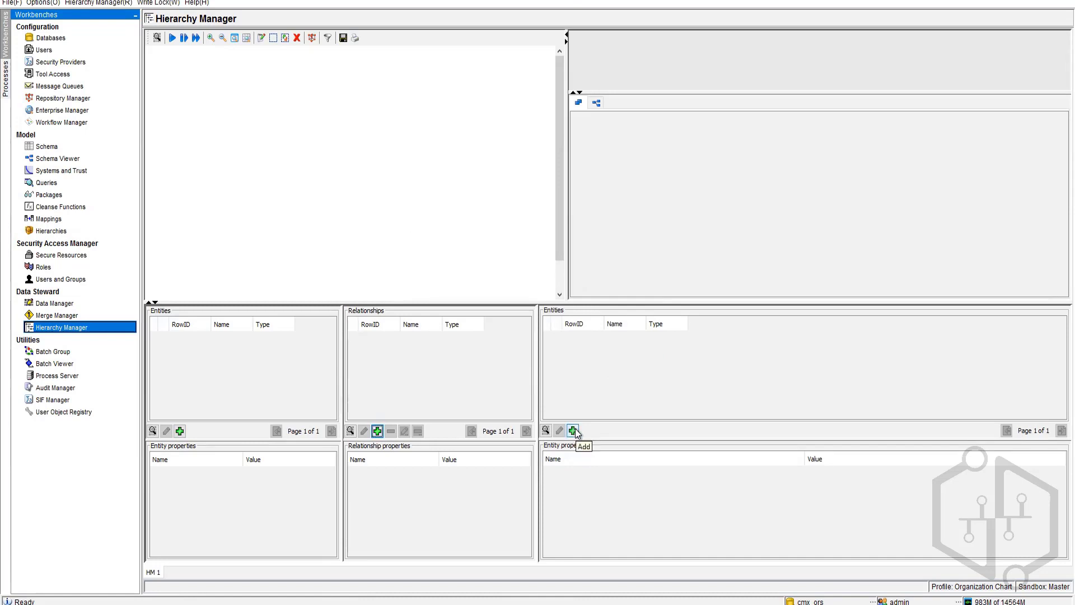
Step: Add a FirstName column to the EO Employees base object in Schema
{"action": "left_click", "coordinate": [75, 146]}
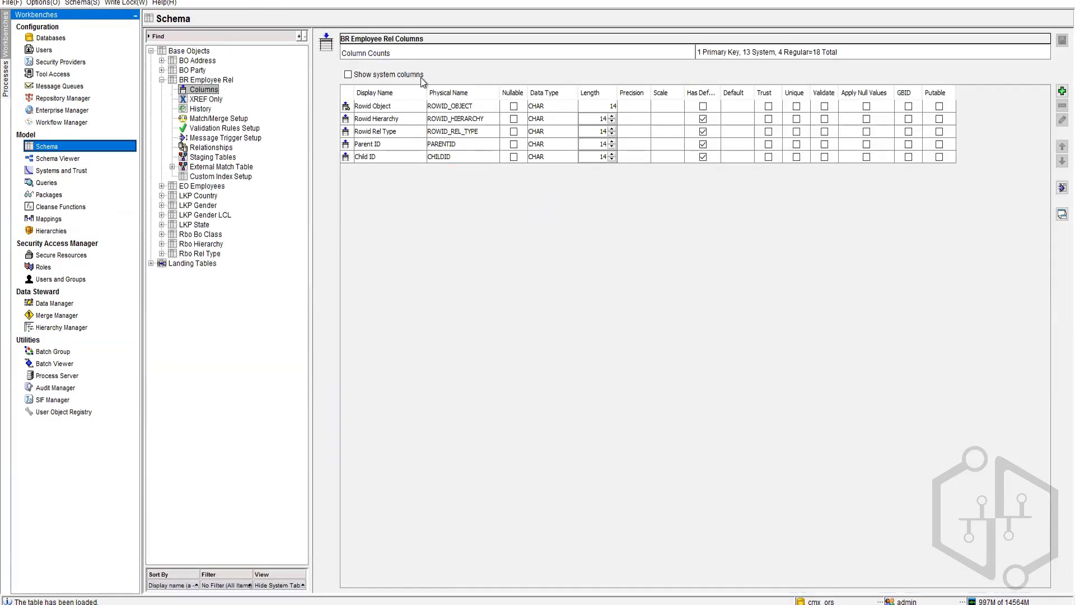
{"action": "left_click", "coordinate": [162, 186]}
{"action": "left_click", "coordinate": [196, 196]}
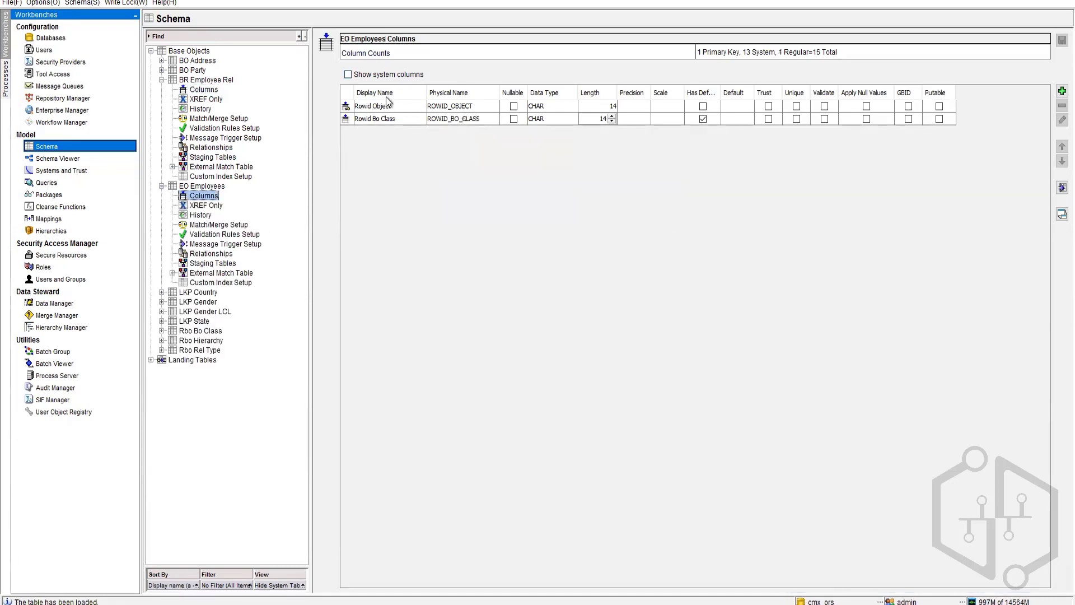
{"action": "left_click", "coordinate": [1058, 91]}
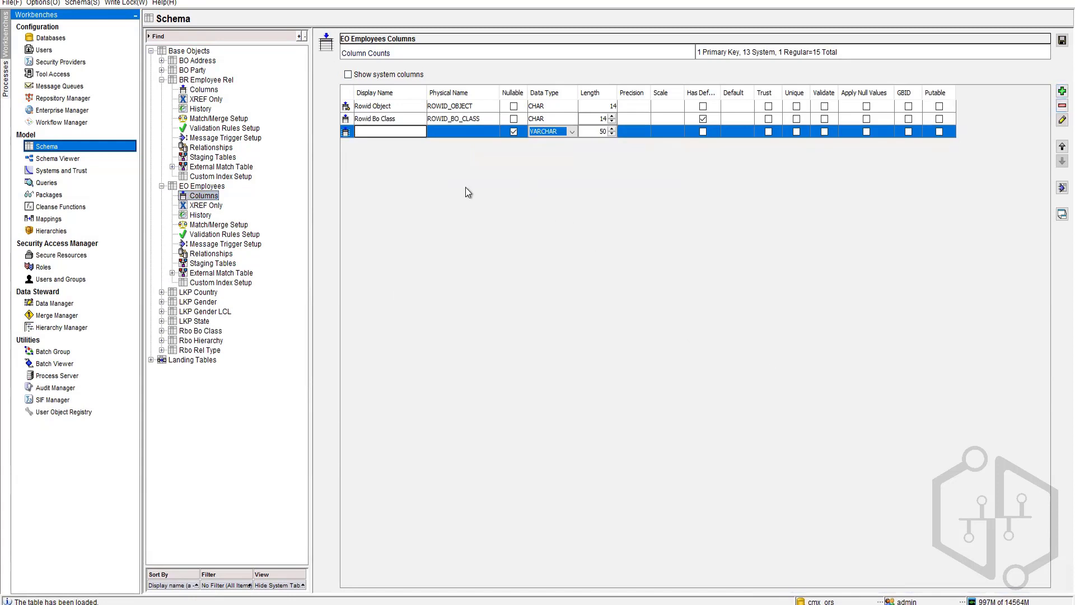
{"action": "type", "text": "FirstNAme"}
{"action": "key", "text": "BackSpace"}
{"action": "key", "text": "BackSpace"}
{"action": "key", "text": "BackSpace"}
{"action": "key", "text": "BackSpace"}
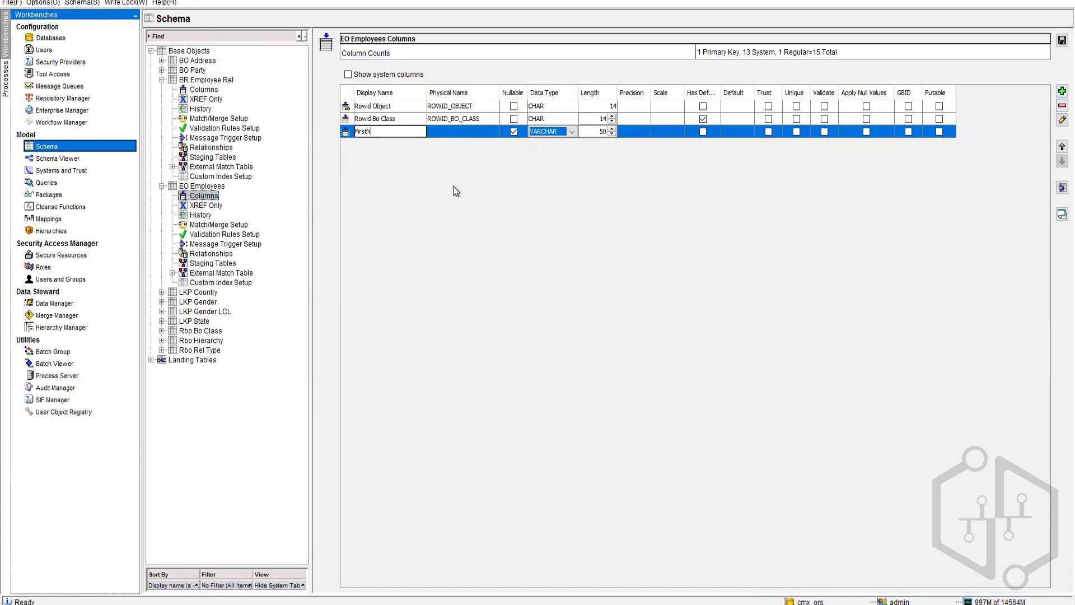
{"action": "type", "text": "Name"}
{"action": "key", "text": "Return"}
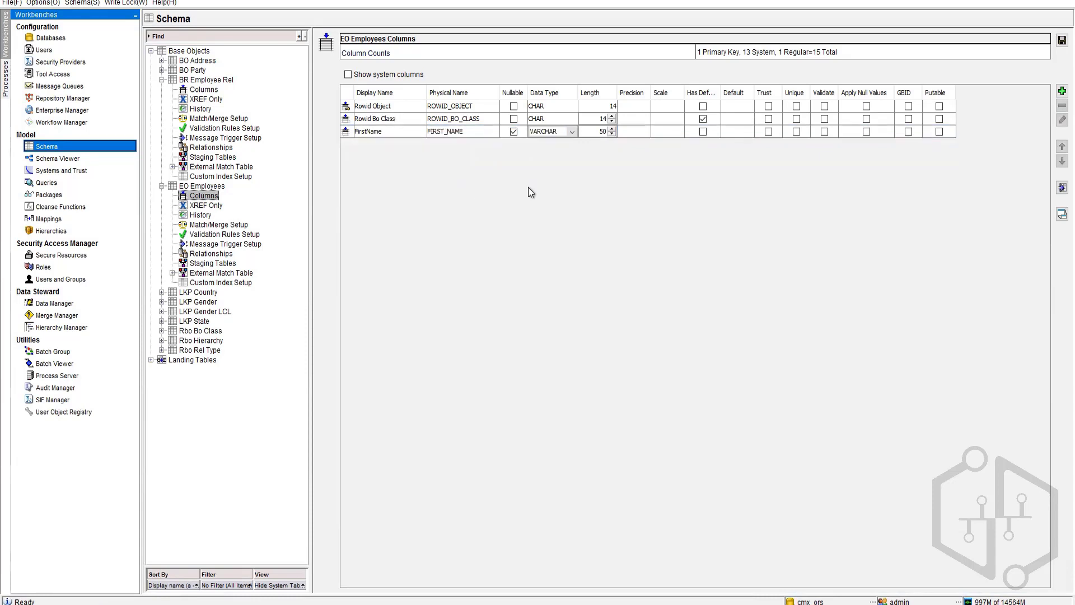
Step: Add LastName and Employee Code columns to EO Employees and save
{"action": "left_click", "coordinate": [1063, 91]}
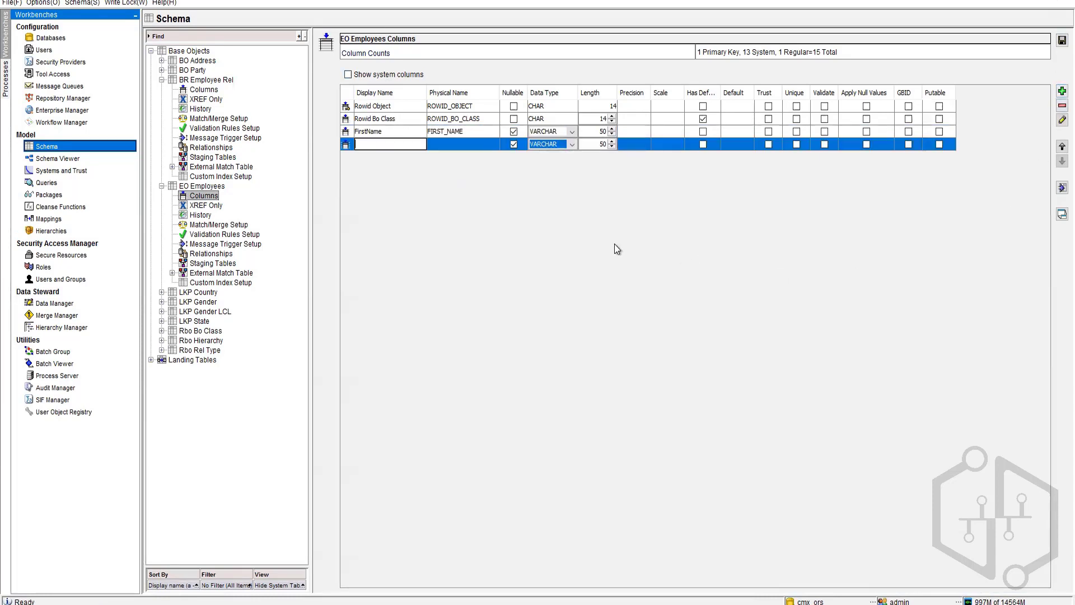
{"action": "type", "text": "LastName"}
{"action": "key", "text": "Return"}
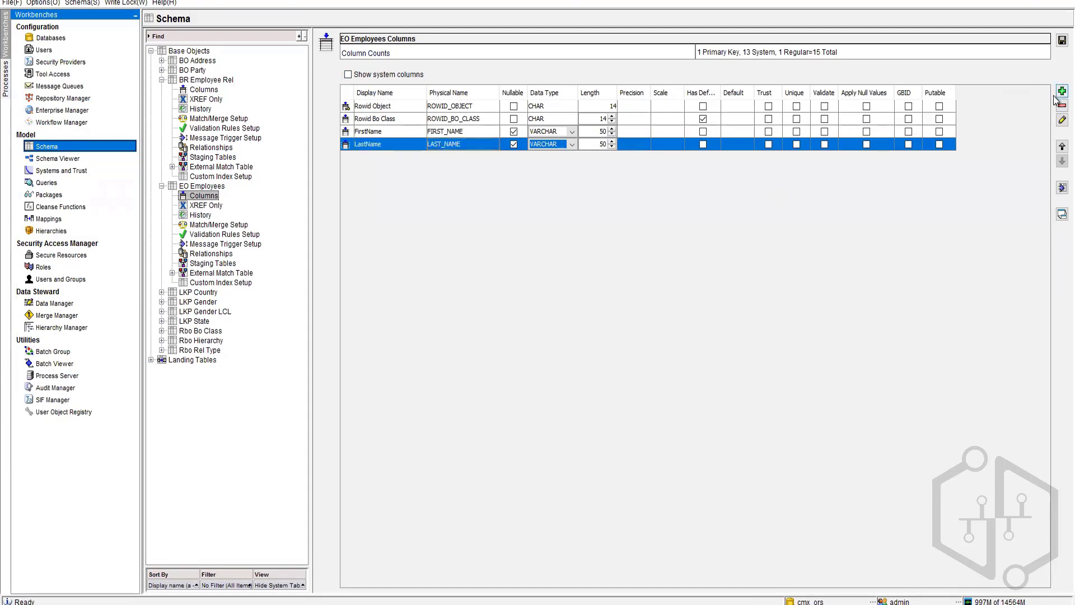
{"action": "left_click", "coordinate": [1063, 90]}
{"action": "type", "text": "EMP C"}
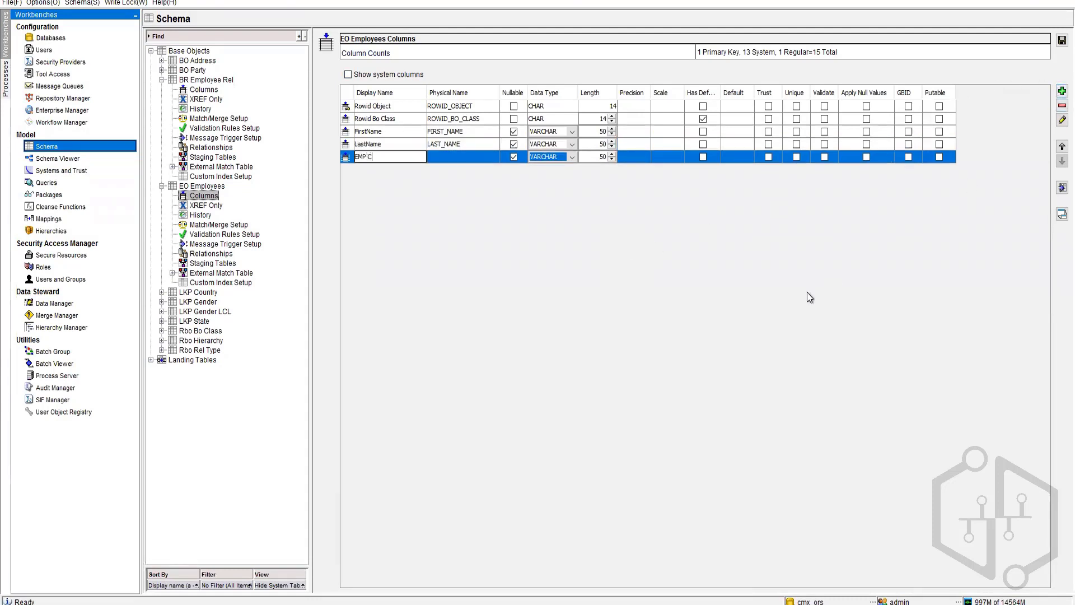
{"action": "type", "text": "Ode"}
{"action": "type", "text": "mployee Code"}
{"action": "key", "text": "Return"}
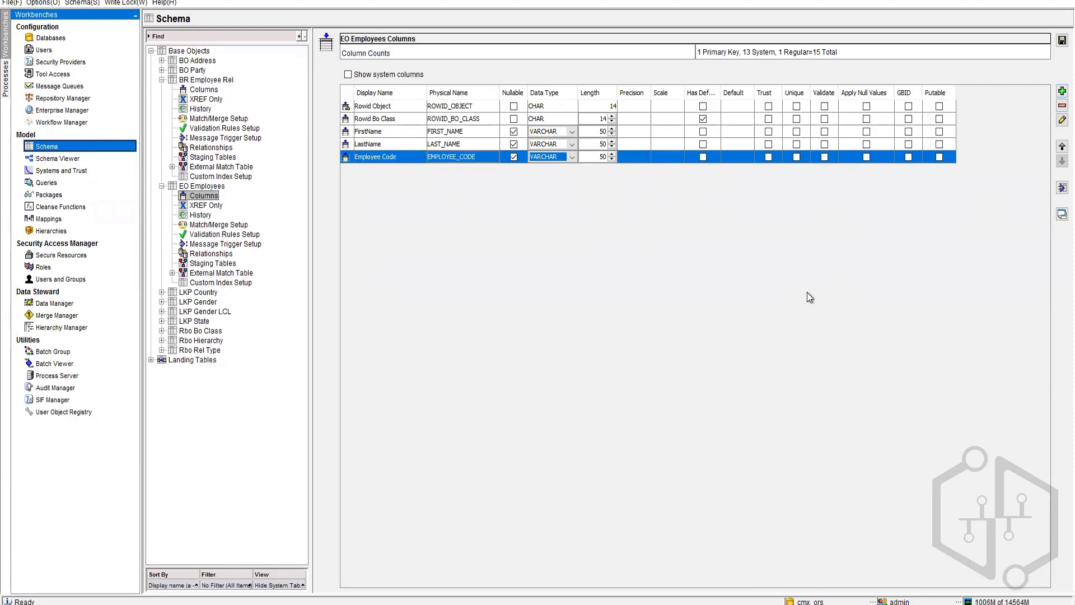
{"action": "left_click", "coordinate": [1062, 40]}
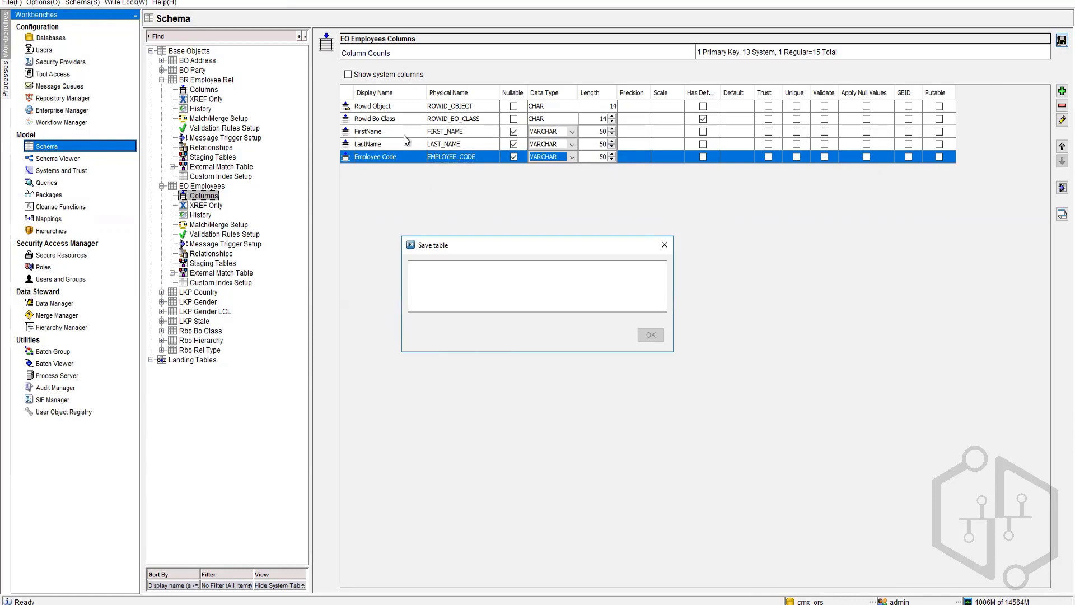
Step: Add a Type column (VARCHAR 50) to EO Employees and save it
{"action": "left_click", "coordinate": [1062, 91]}
{"action": "type", "text": "Type"}
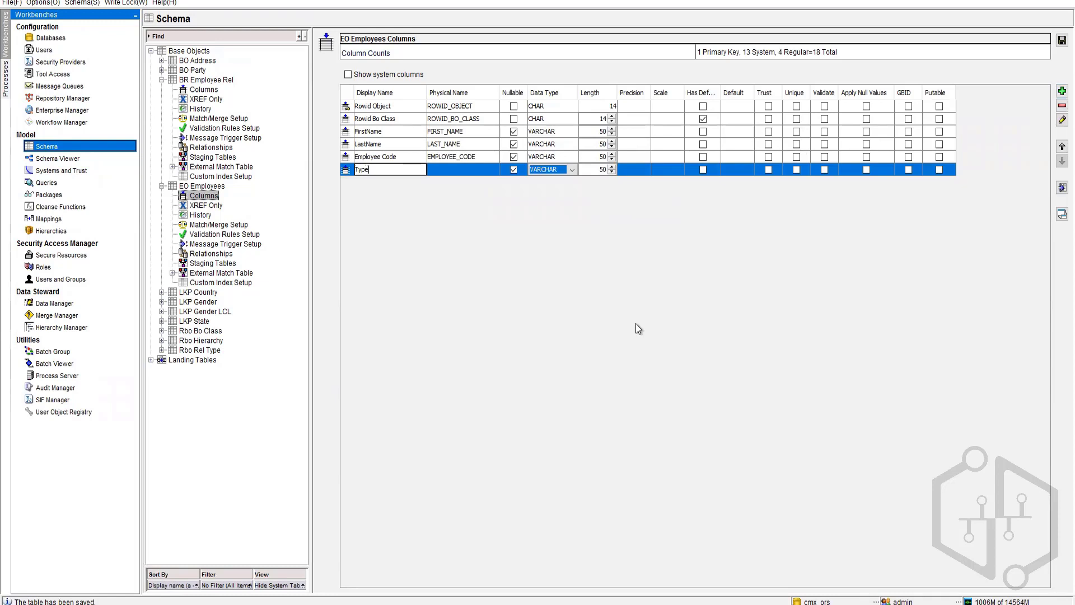
{"action": "key", "text": "Tab"}
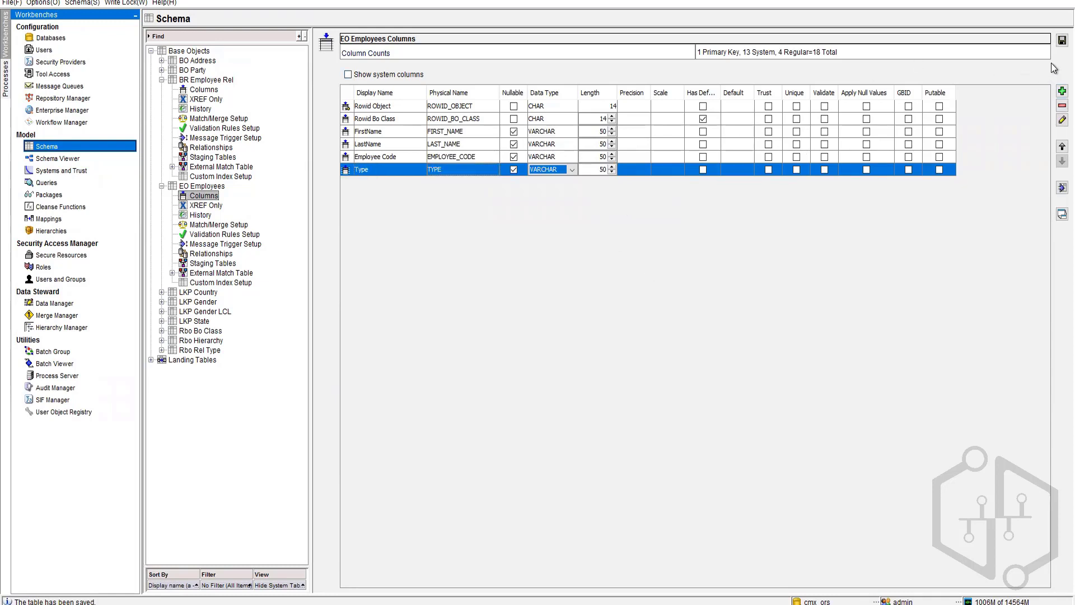
{"action": "left_click", "coordinate": [1061, 40]}
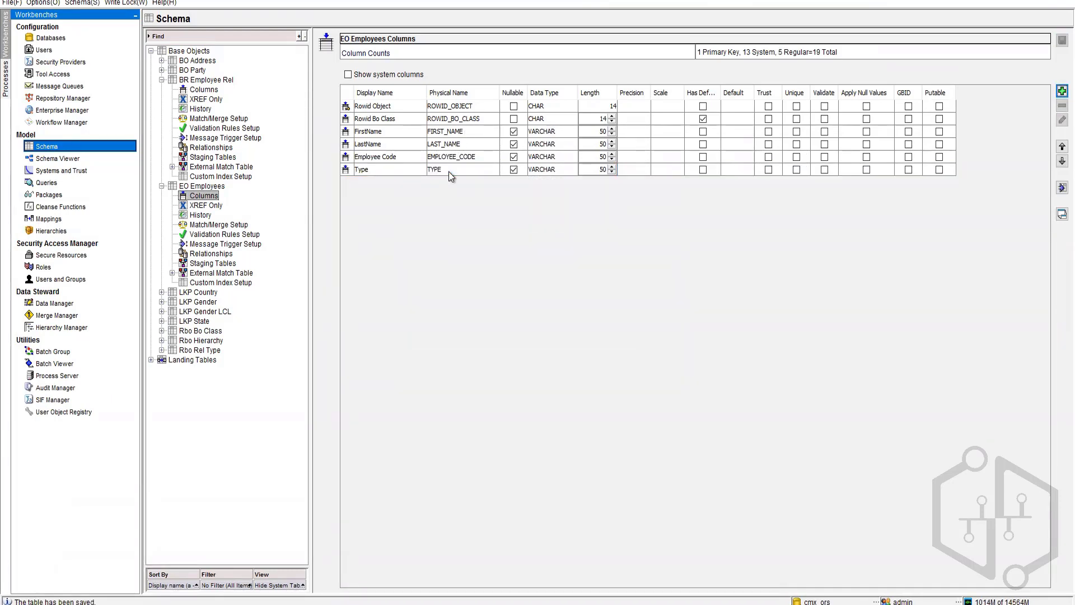
{"action": "left_click", "coordinate": [204, 90]}
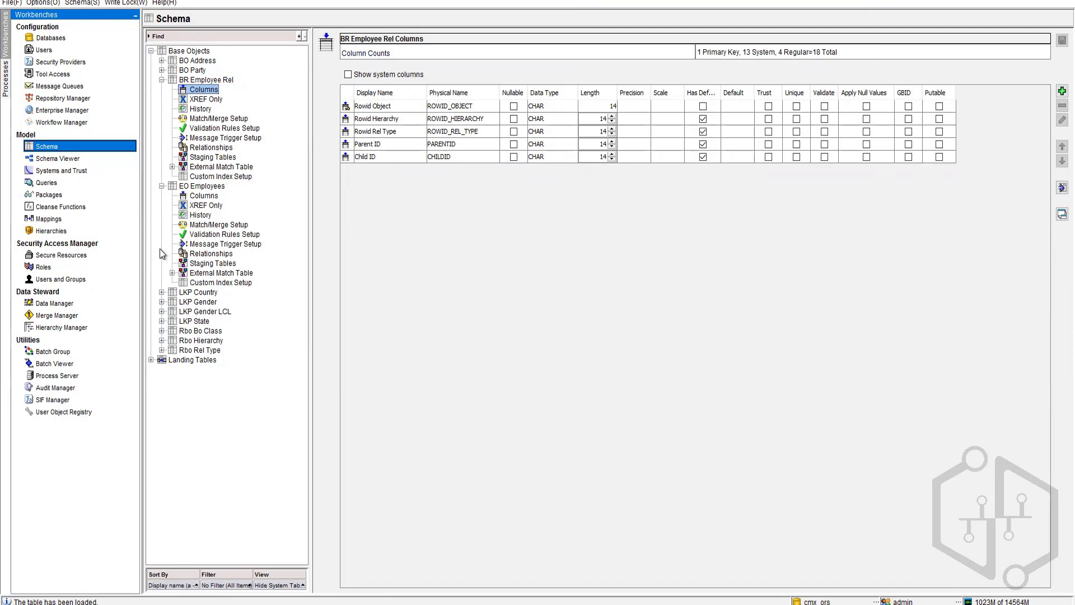
Step: In Hierarchy Manager, try adding an entity and open the resulting error's details
{"action": "left_click", "coordinate": [50, 328]}
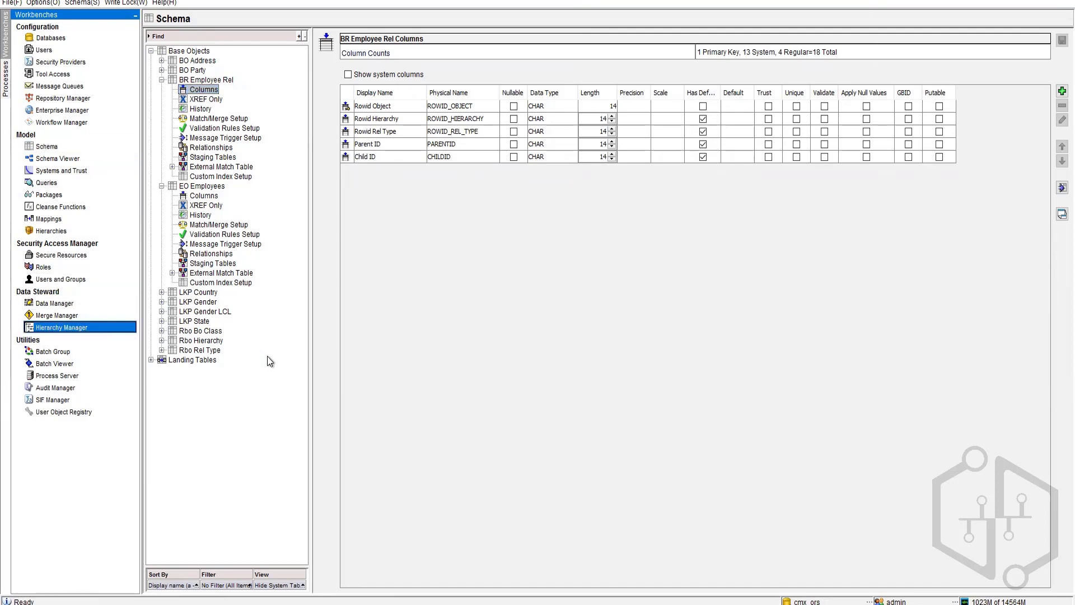
{"action": "left_click", "coordinate": [180, 431]}
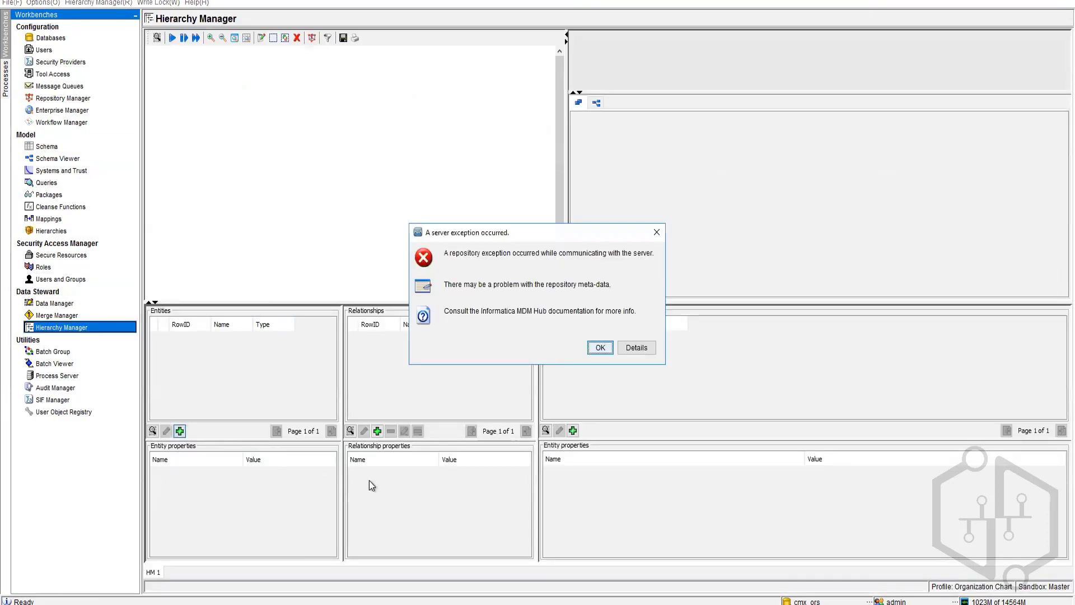
{"action": "left_click", "coordinate": [651, 347]}
Step: Read the error saying Hierarchy Manager package columns aren't configured, then dismiss both error dialogs
{"action": "left_click_drag", "start_coordinate": [597, 414], "coordinate": [1015, 414]}
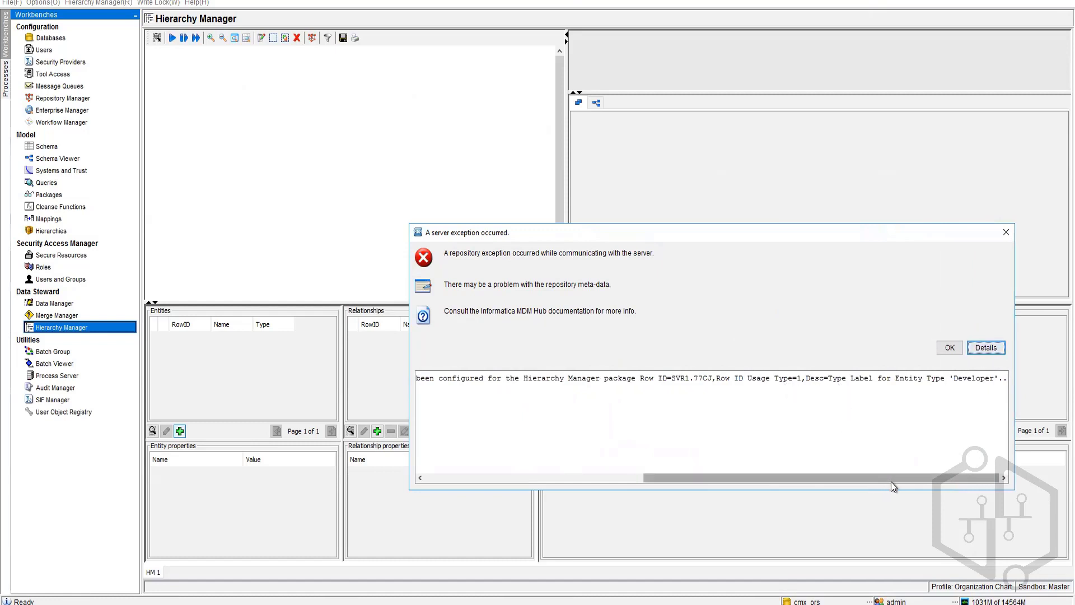
{"action": "left_click_drag", "start_coordinate": [905, 480], "coordinate": [820, 485]}
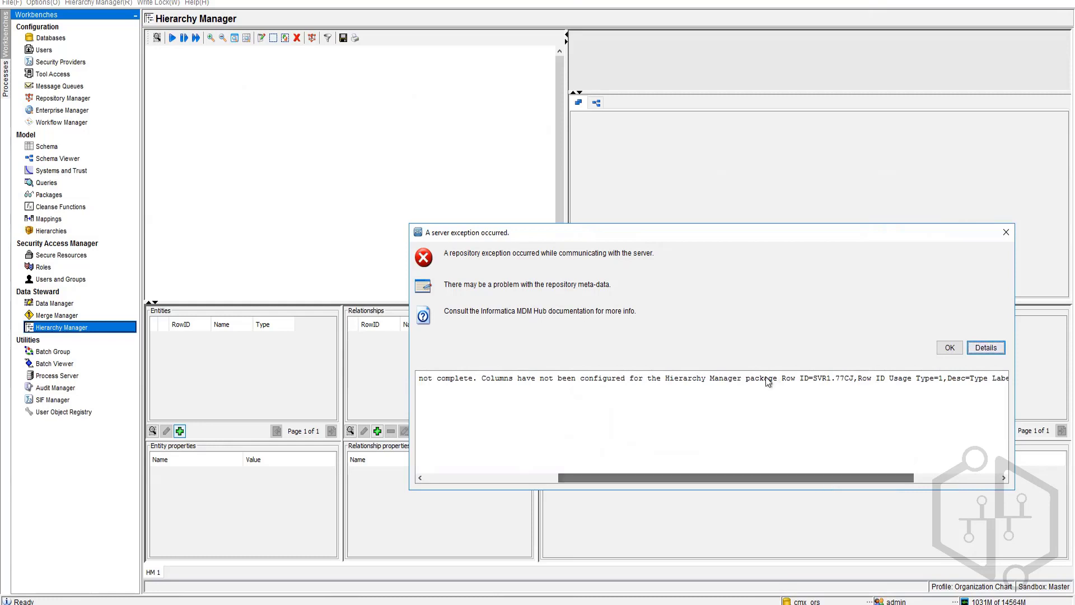
{"action": "left_click_drag", "start_coordinate": [777, 377], "coordinate": [661, 387]}
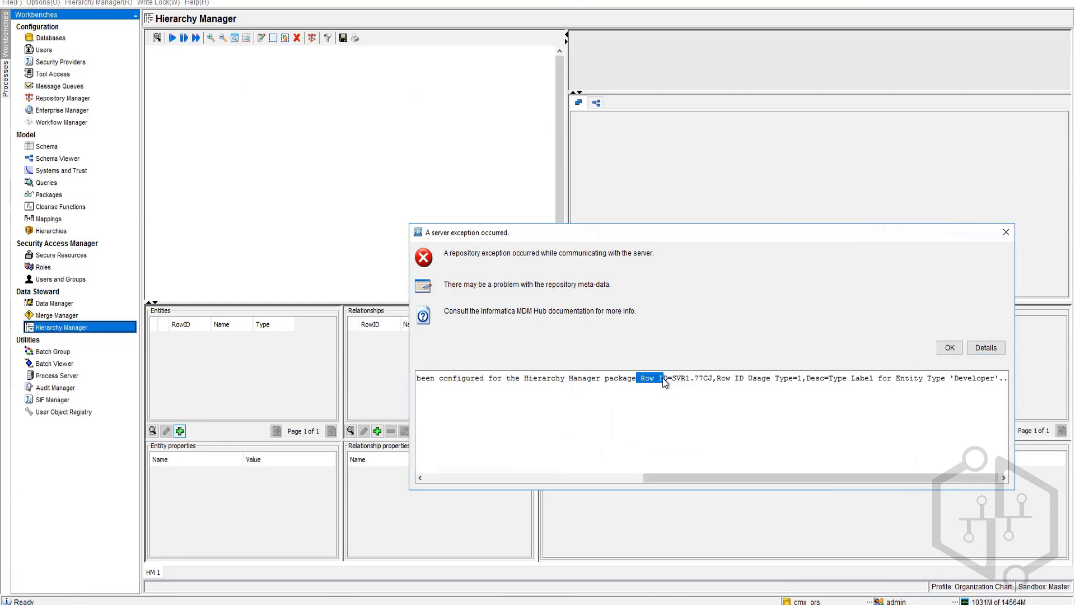
{"action": "left_click_drag", "start_coordinate": [528, 379], "coordinate": [638, 381]}
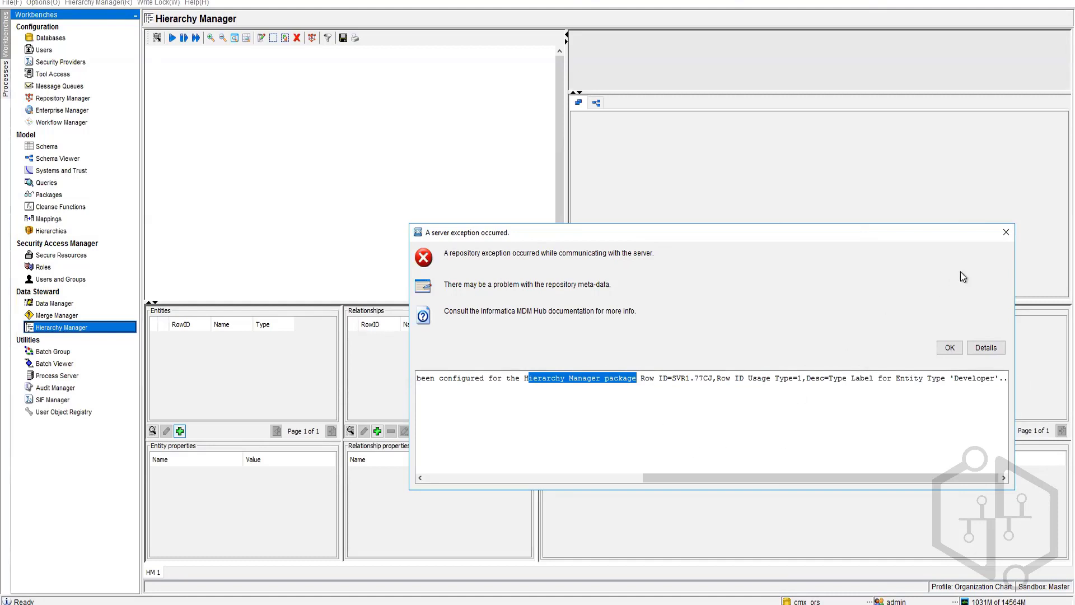
{"action": "left_click", "coordinate": [1005, 233]}
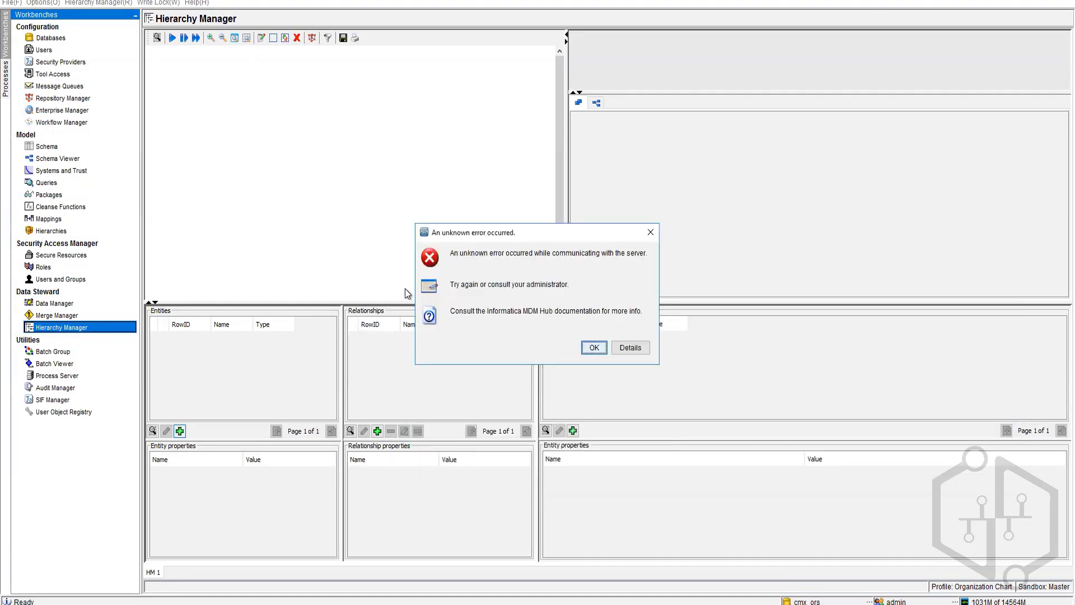
{"action": "left_click", "coordinate": [594, 347]}
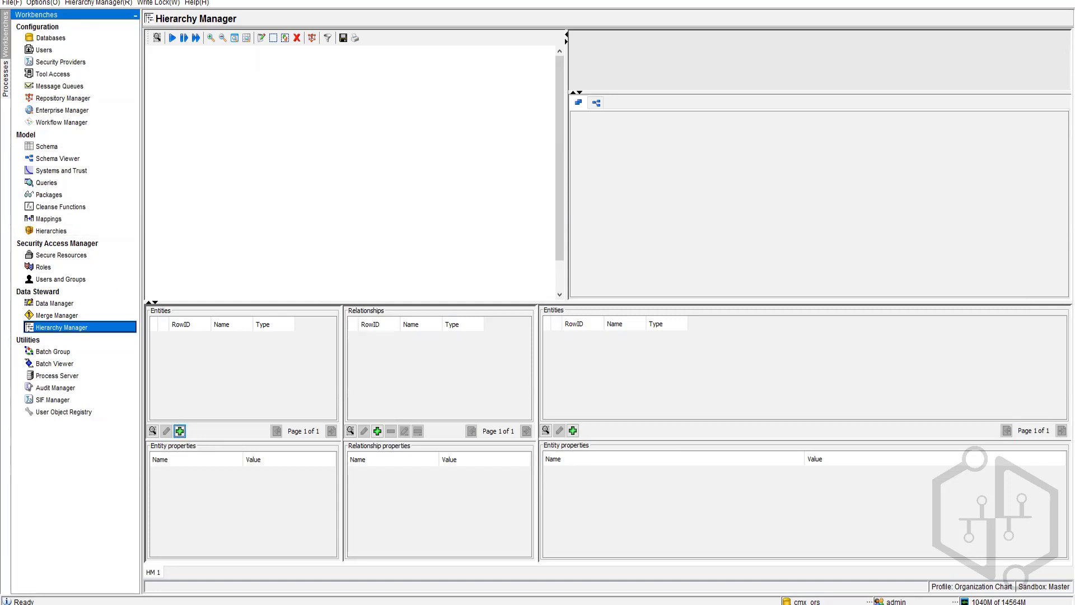
{"action": "key", "text": "alt+Tab"}
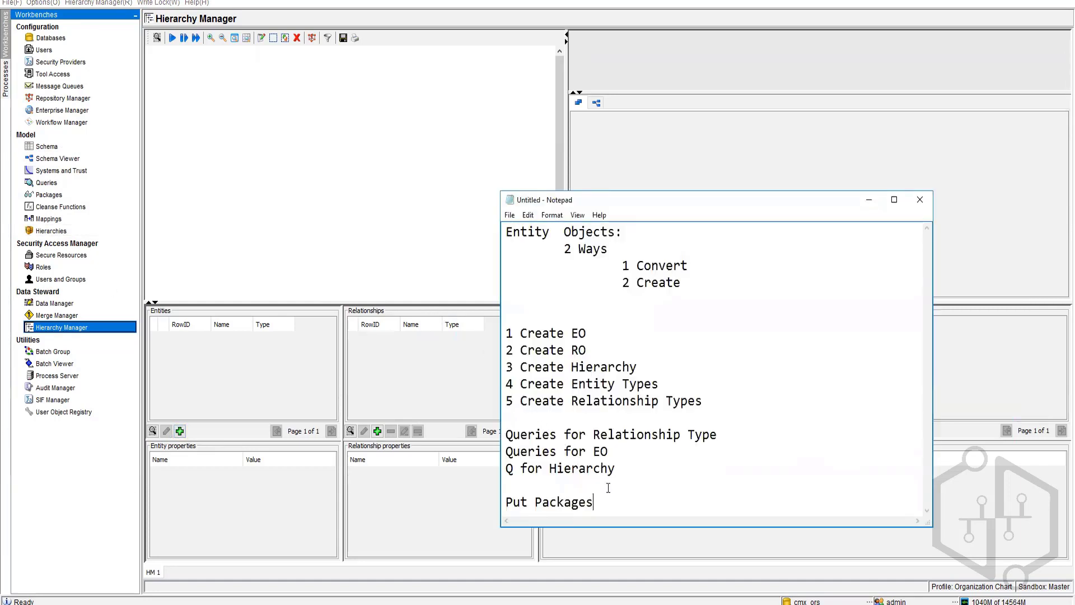
Step: Set aside the entity-object step notes ending with Put Packages and open the Hierarchies configuration
{"action": "left_click", "coordinate": [237, 232]}
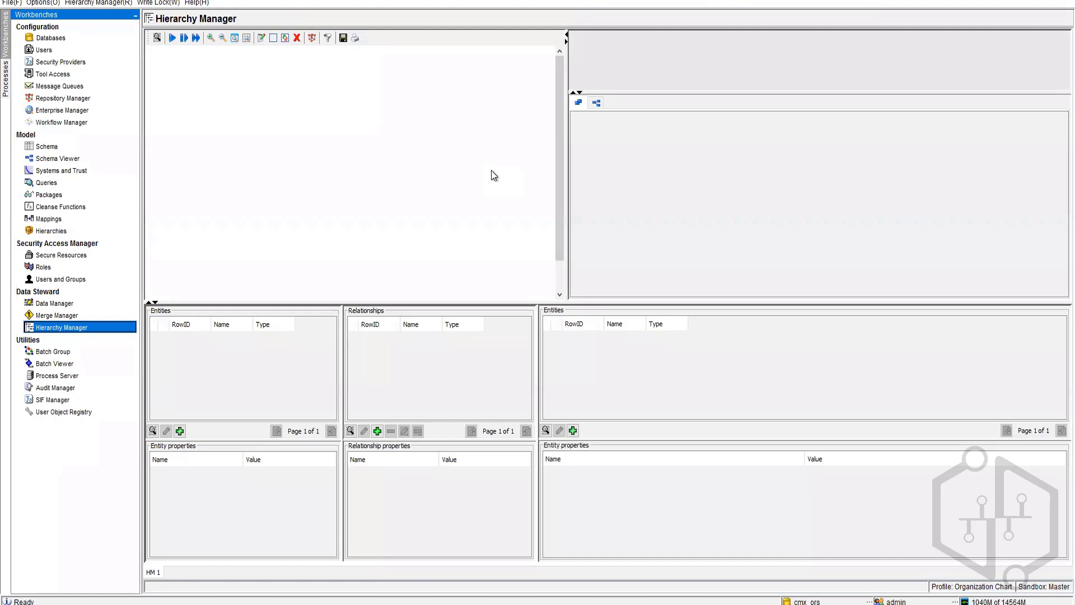
{"action": "left_click", "coordinate": [56, 231]}
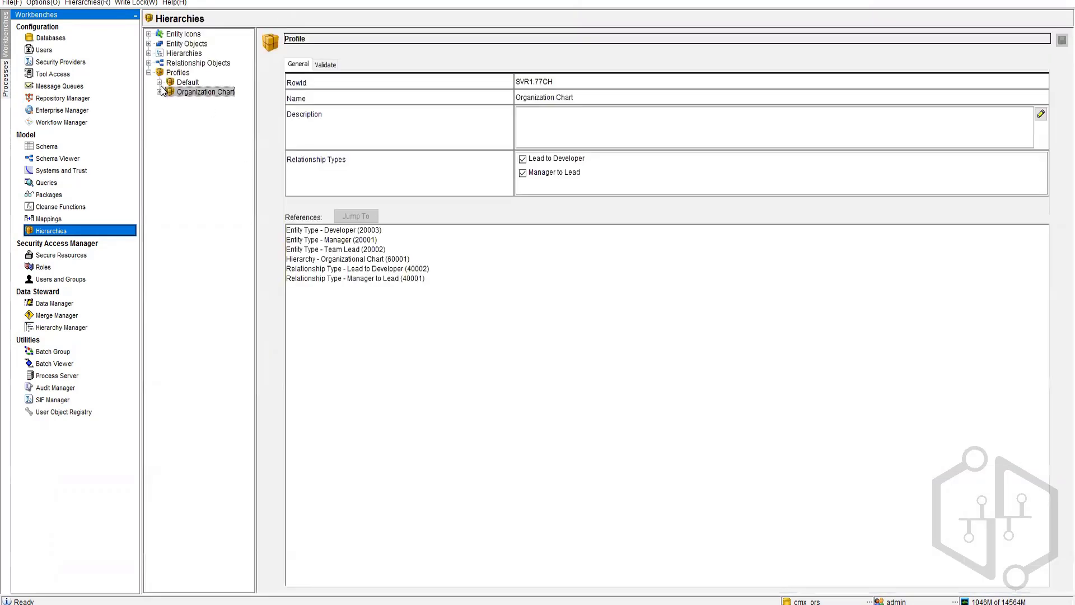
Step: Select and expand the Relationship Objects node to reveal BR Employee Rel
{"action": "left_click", "coordinate": [168, 63]}
{"action": "left_click", "coordinate": [149, 63]}
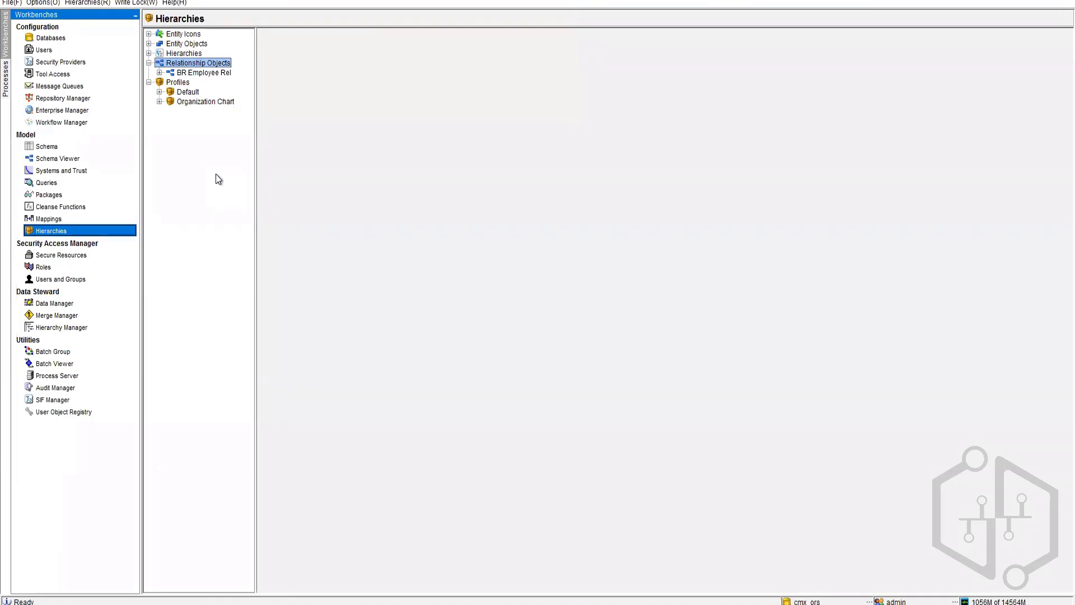
Step: Open the Schema Viewer diagram showing EO Employees linked to BR Employee Rel
{"action": "left_click", "coordinate": [57, 158]}
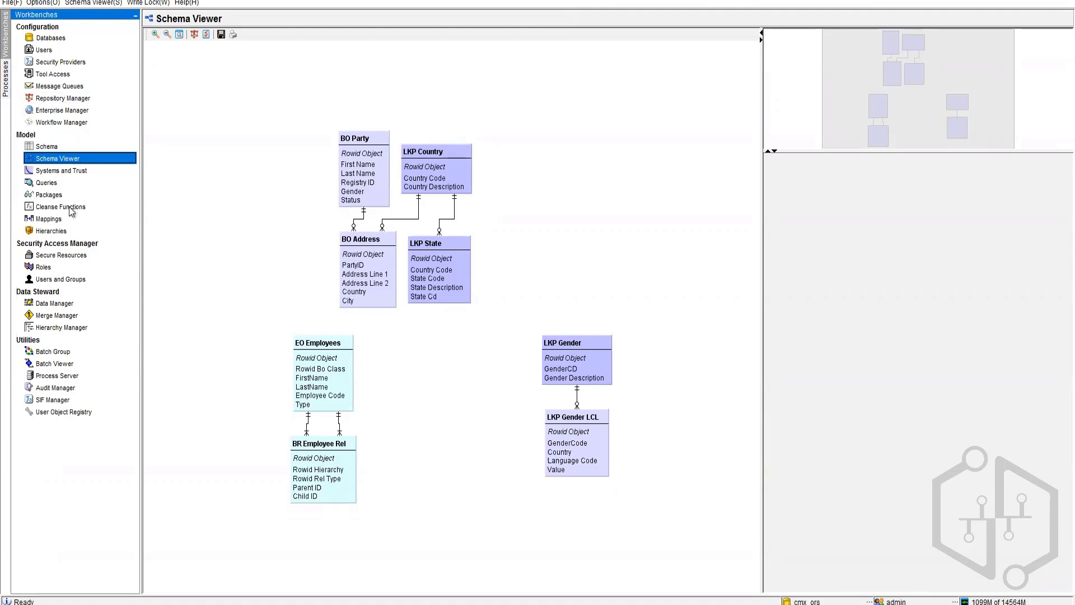
Step: In Data Manager, choose base object BO Party with the Put Party put package
{"action": "left_click", "coordinate": [60, 304]}
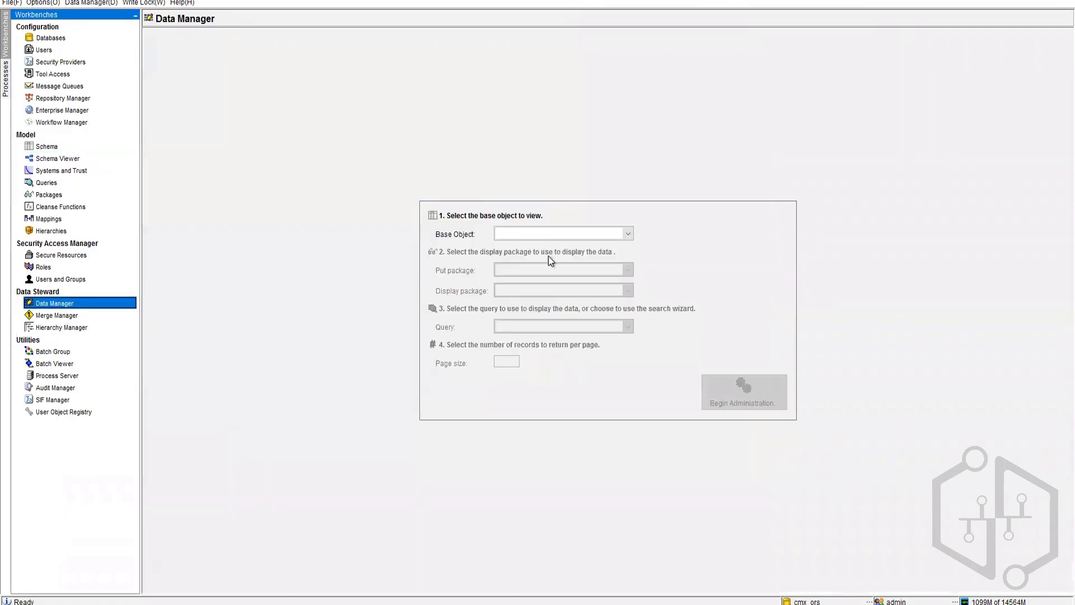
{"action": "left_click", "coordinate": [577, 237]}
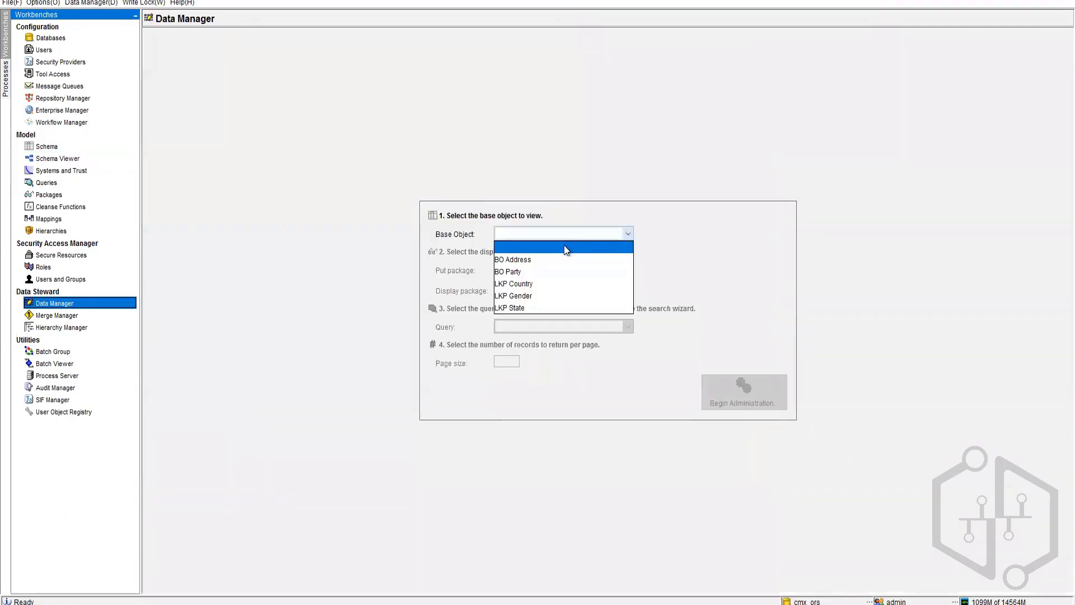
{"action": "left_click", "coordinate": [539, 274]}
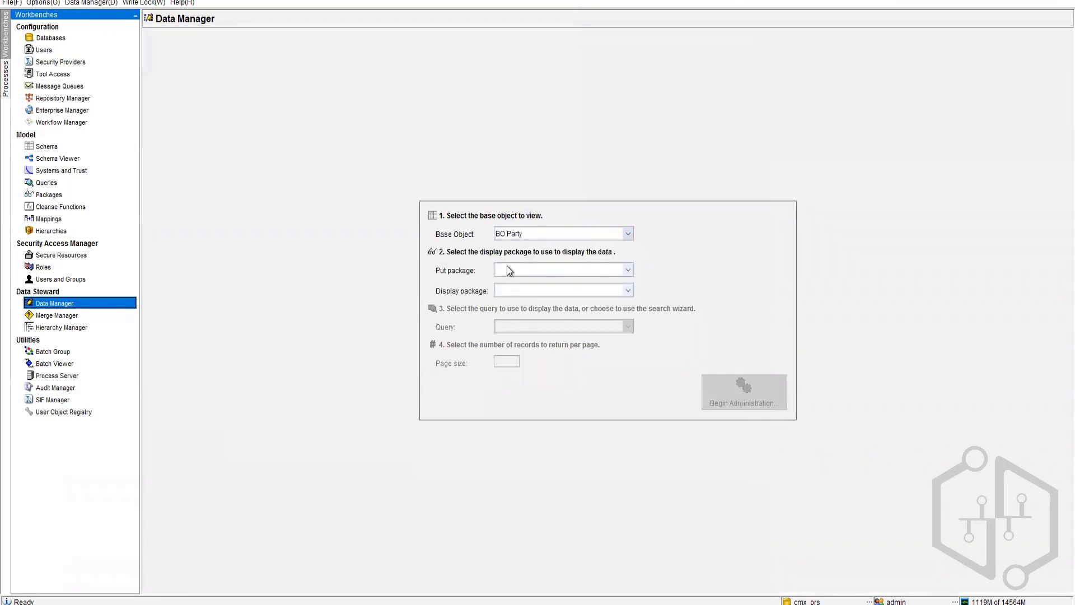
{"action": "left_click", "coordinate": [537, 271]}
{"action": "left_click", "coordinate": [537, 295]}
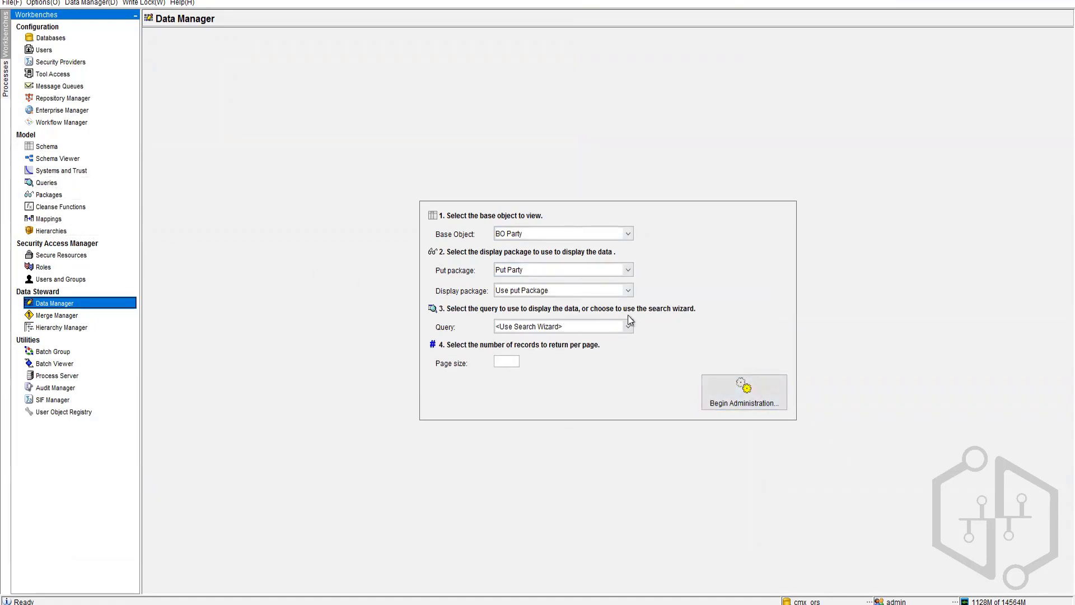
Step: Begin administration, finish the search wizard without parameters, and open a blank Record Editor
{"action": "left_click", "coordinate": [747, 397]}
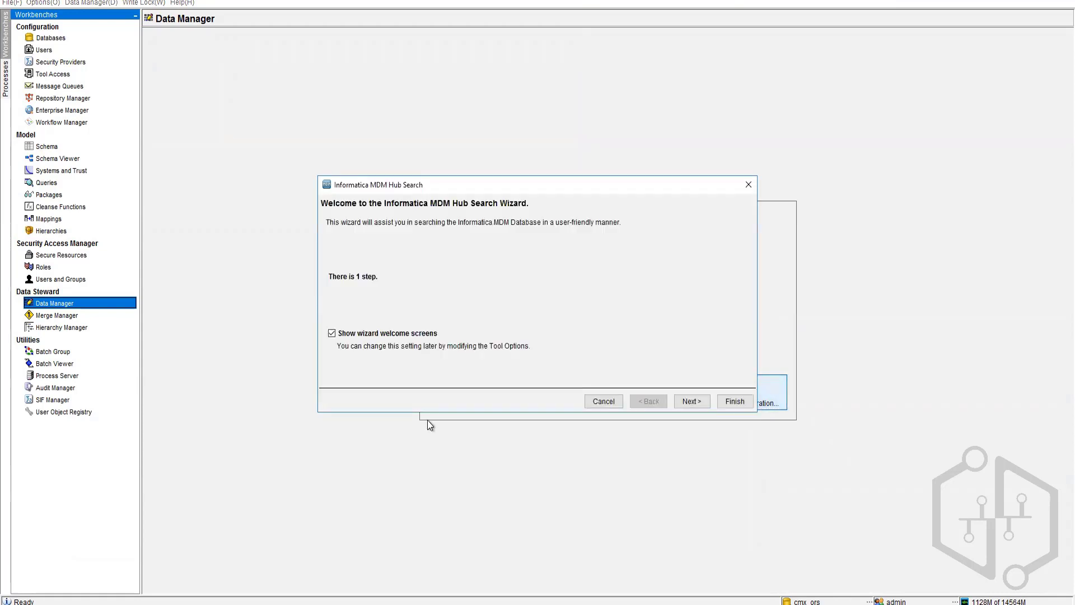
{"action": "left_click", "coordinate": [692, 401]}
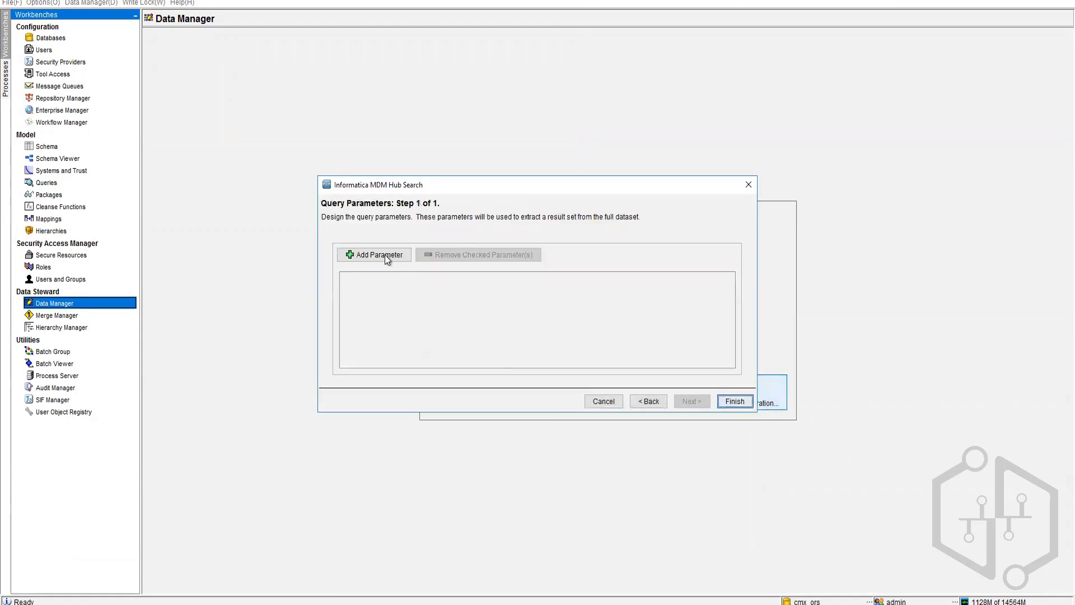
{"action": "left_click", "coordinate": [735, 403]}
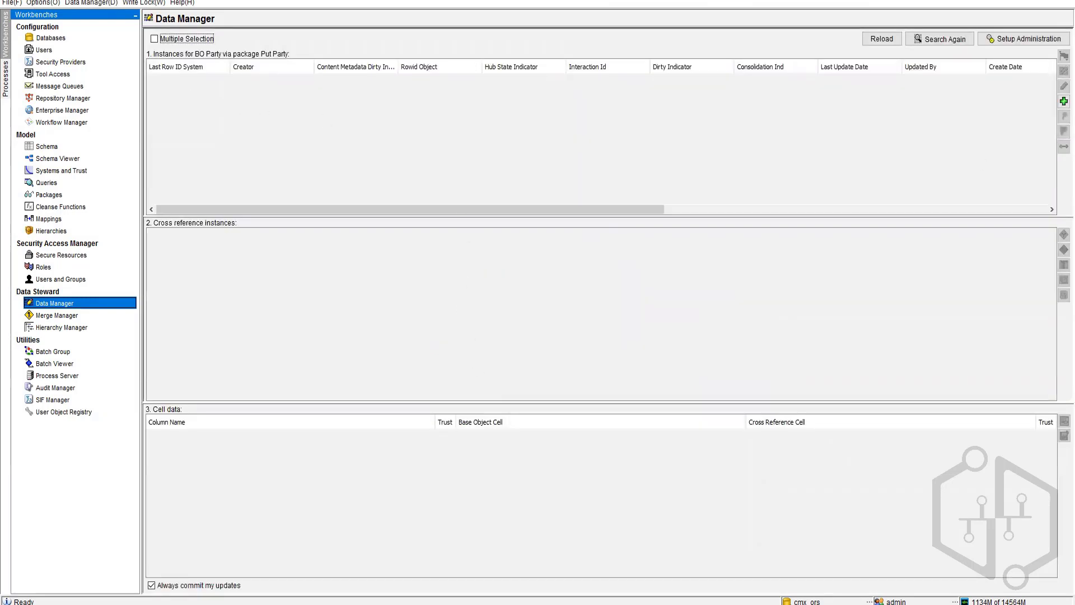
{"action": "left_click", "coordinate": [1064, 101]}
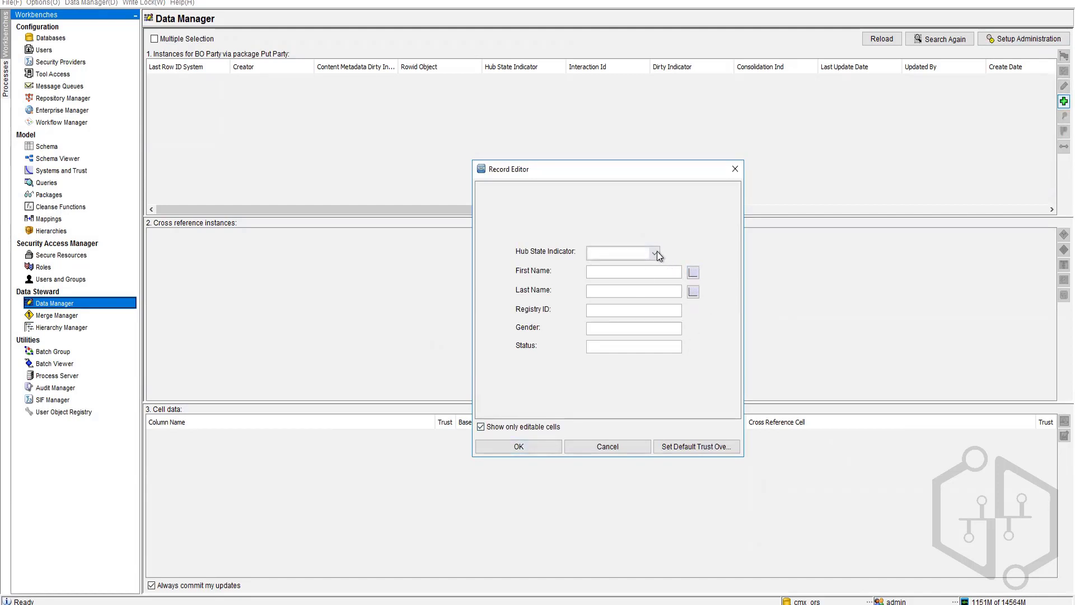
Step: Set the draft's hub state to 0 - Pending, enter a first name and registry ID, then cancel it
{"action": "left_click", "coordinate": [654, 255]}
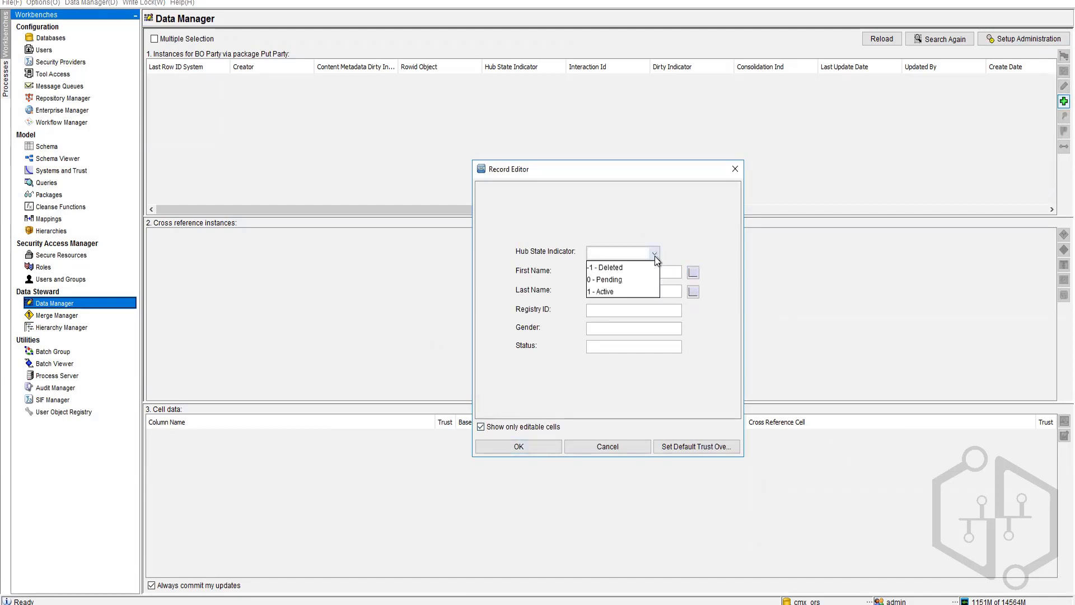
{"action": "left_click", "coordinate": [603, 291]}
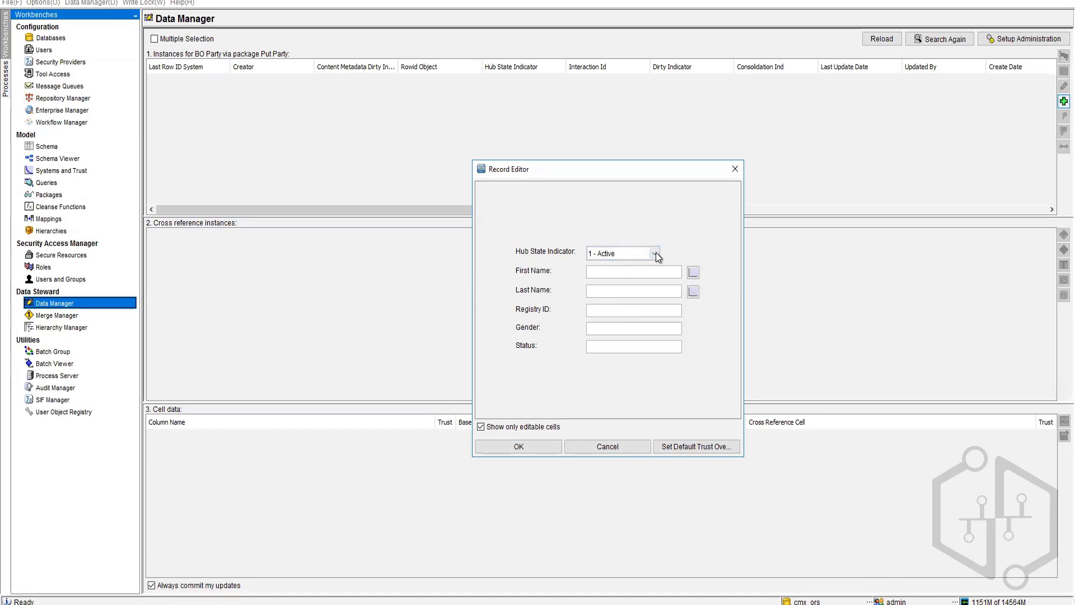
{"action": "left_click", "coordinate": [657, 255]}
{"action": "left_click", "coordinate": [622, 280]}
{"action": "type", "text": "Susan"}
{"action": "key", "text": "Tab"}
{"action": "key", "text": "Tab"}
{"action": "type", "text": "123654789"}
{"action": "left_click", "coordinate": [613, 447]}
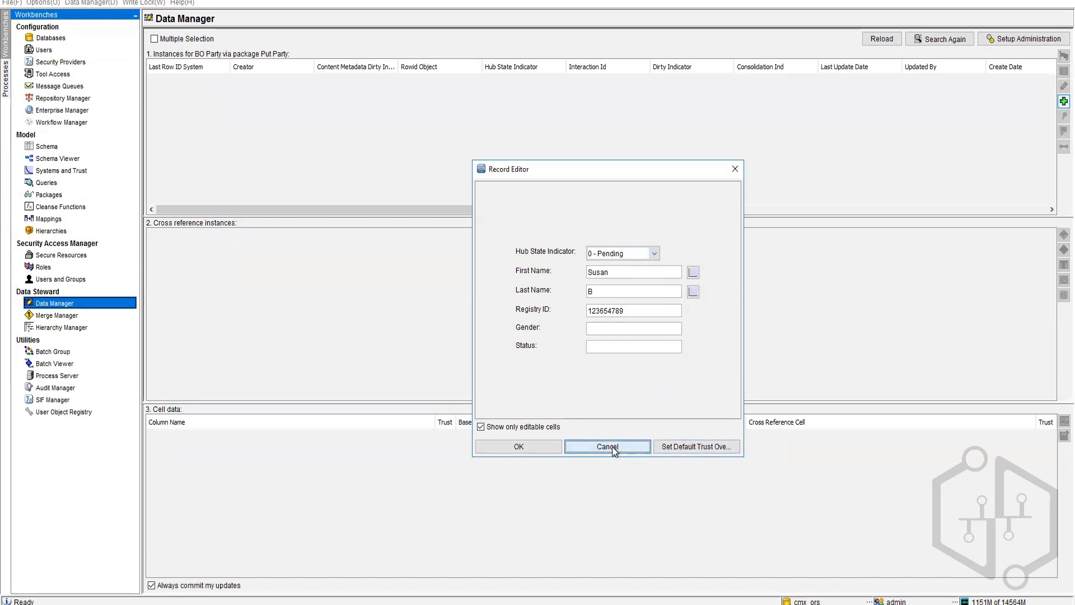
Step: In Schema, expand BO Party and show its Relationships
{"action": "left_click", "coordinate": [61, 147]}
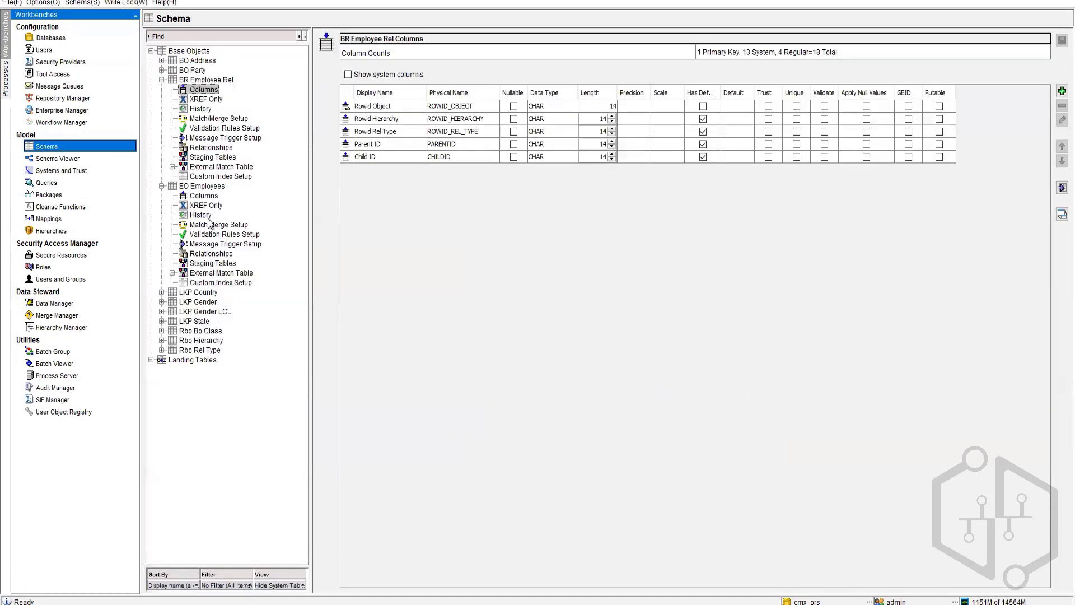
{"action": "left_click", "coordinate": [161, 70]}
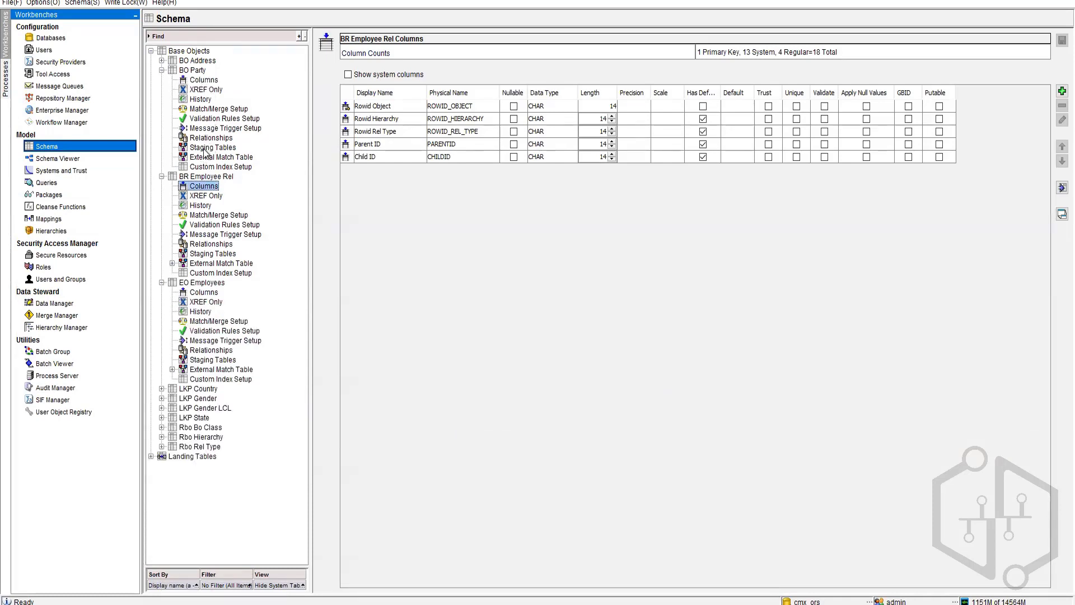
{"action": "left_click", "coordinate": [211, 138]}
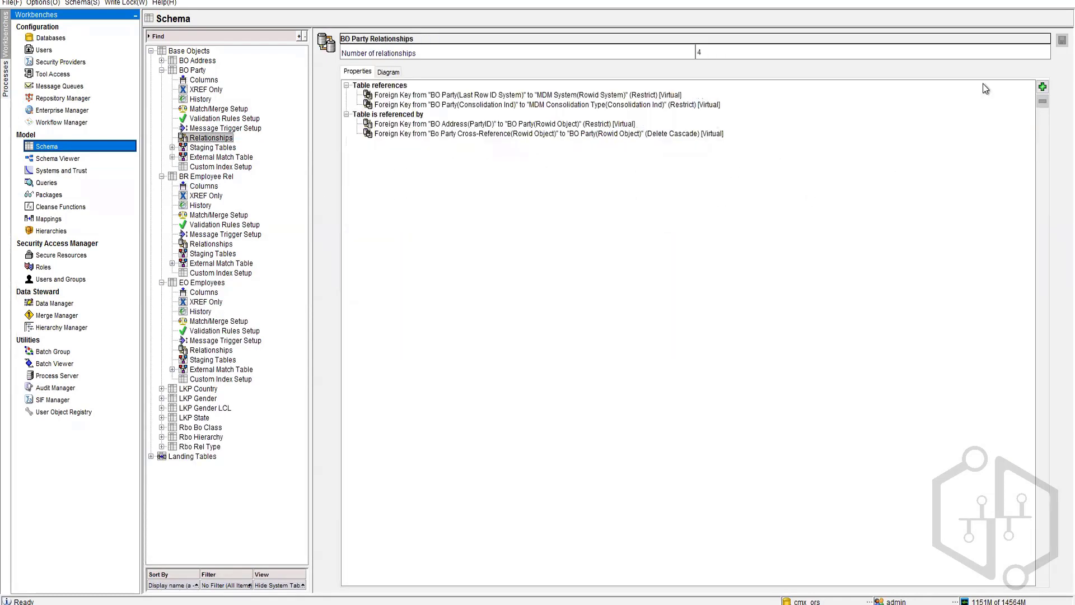
Step: Create a foreign key from BO Party's Gender to LKP Gender's GenderCD, then return to Data Manager
{"action": "left_click", "coordinate": [1043, 87]}
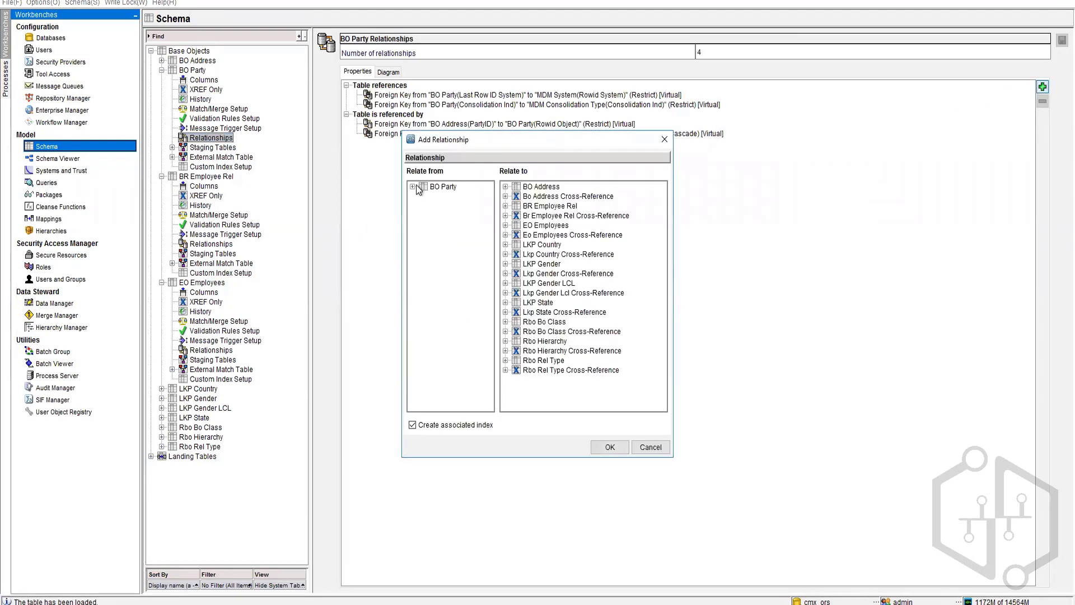
{"action": "left_click", "coordinate": [442, 227]}
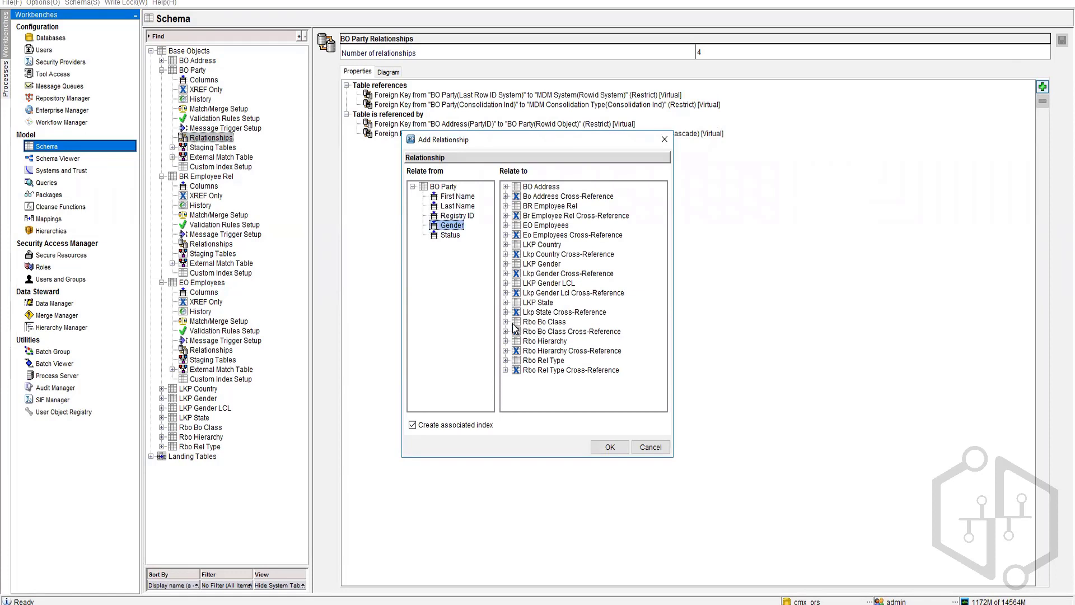
{"action": "left_click", "coordinate": [505, 264]}
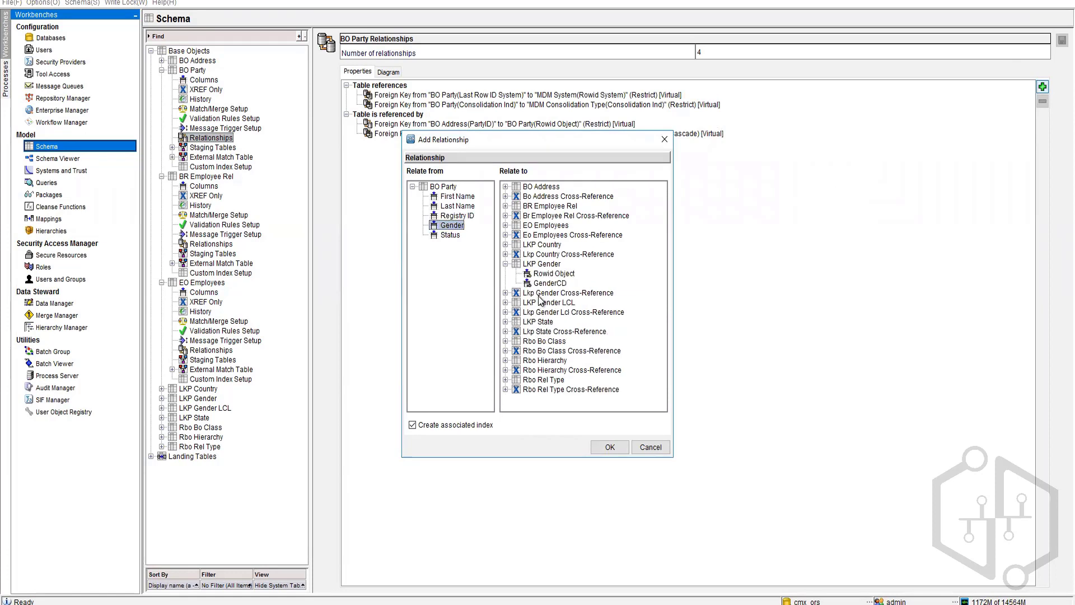
{"action": "left_click", "coordinate": [552, 284]}
{"action": "left_click", "coordinate": [606, 447]}
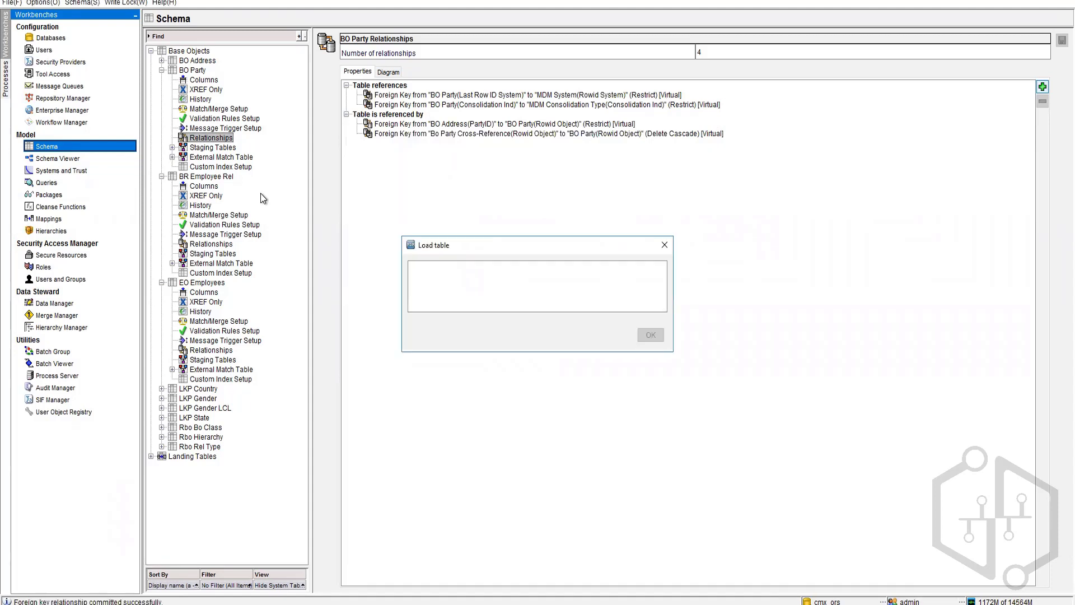
{"action": "left_click", "coordinate": [53, 303]}
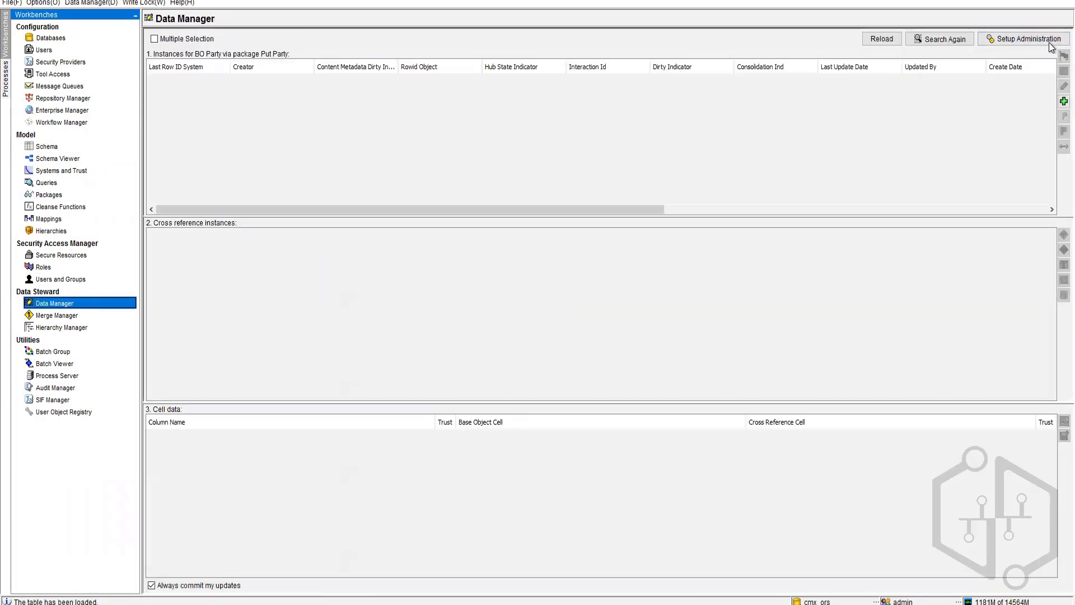
{"action": "left_click", "coordinate": [1064, 102]}
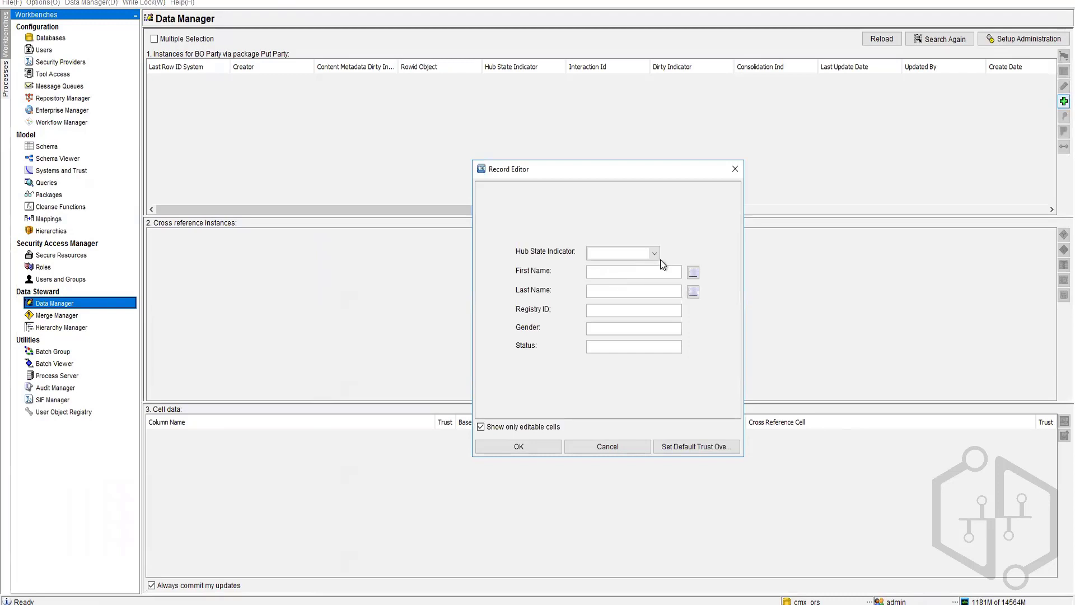
{"action": "left_click", "coordinate": [608, 446]}
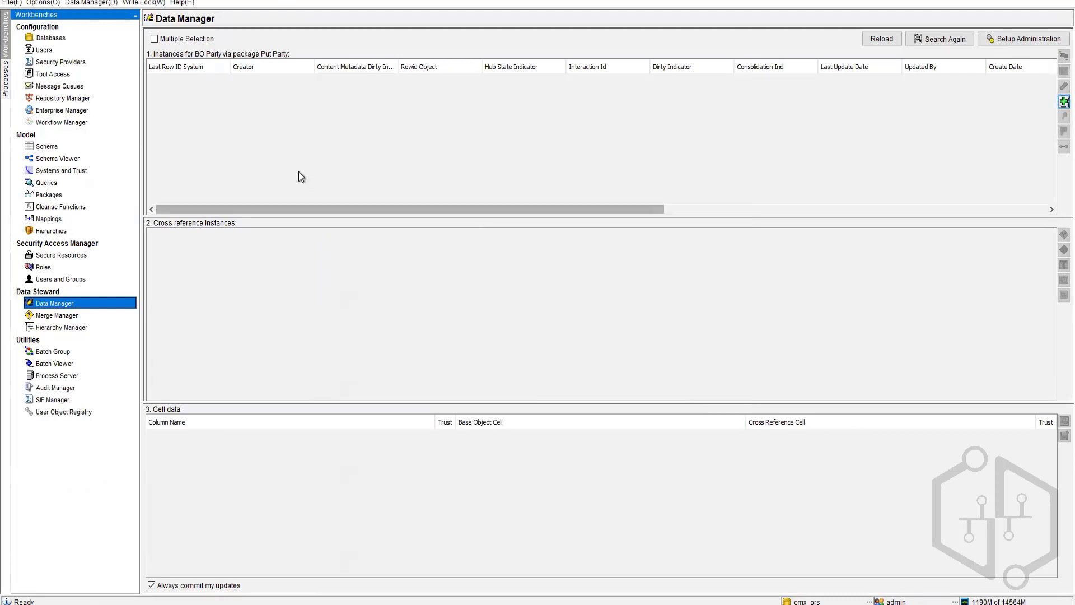
{"action": "left_click", "coordinate": [885, 42]}
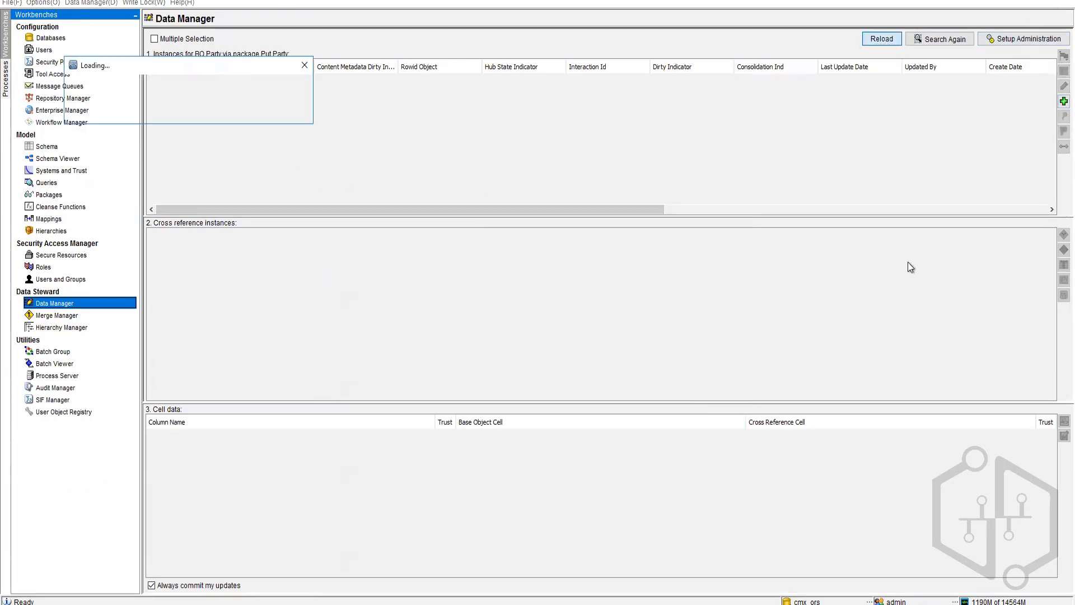
{"action": "left_click", "coordinate": [1065, 101]}
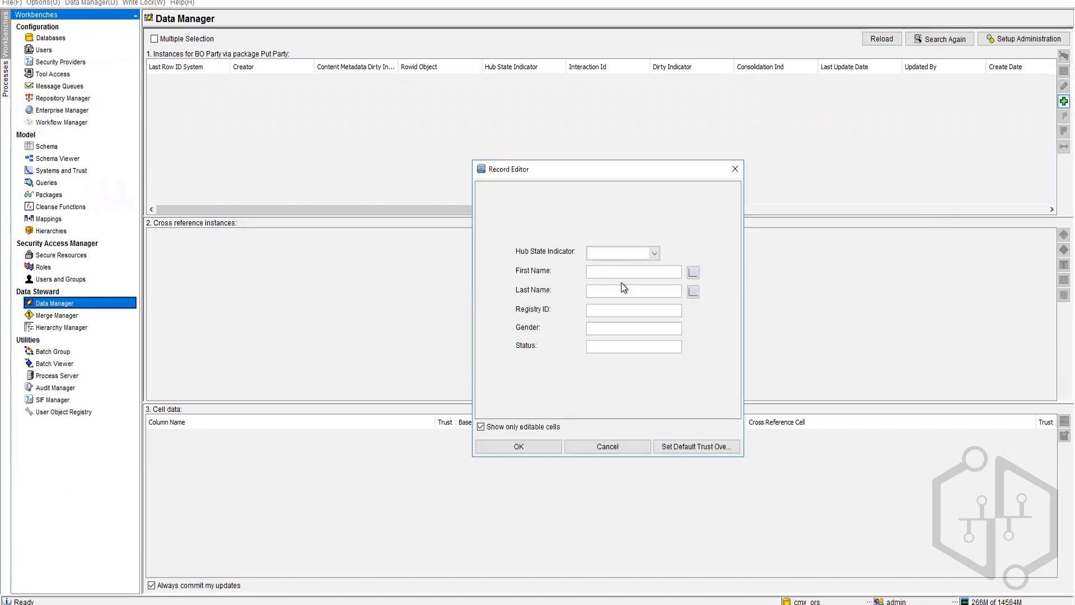
{"action": "left_click", "coordinate": [599, 451]}
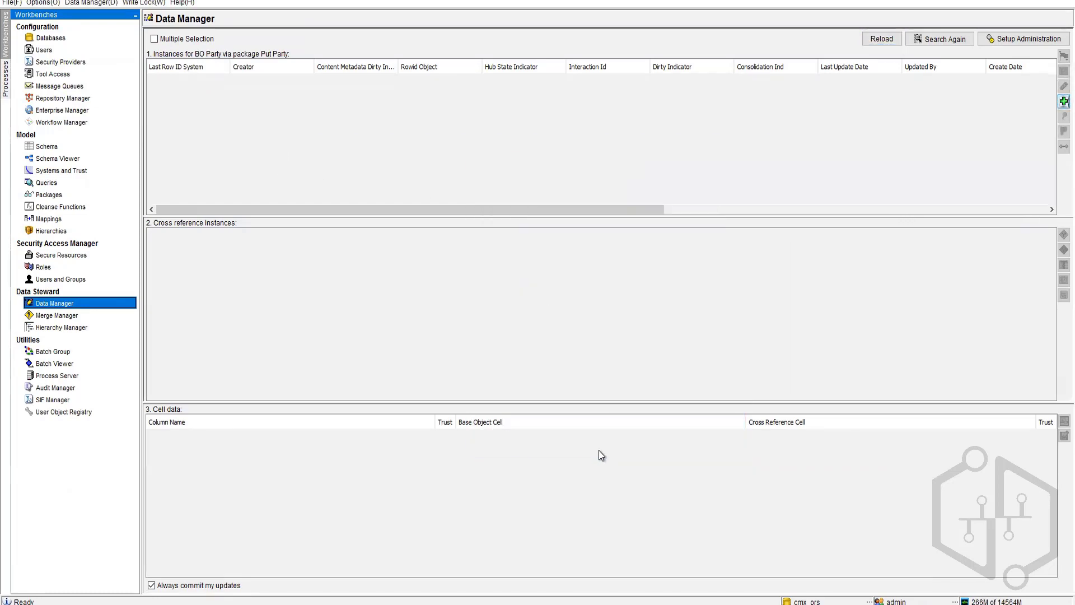
{"action": "left_click", "coordinate": [1026, 38]}
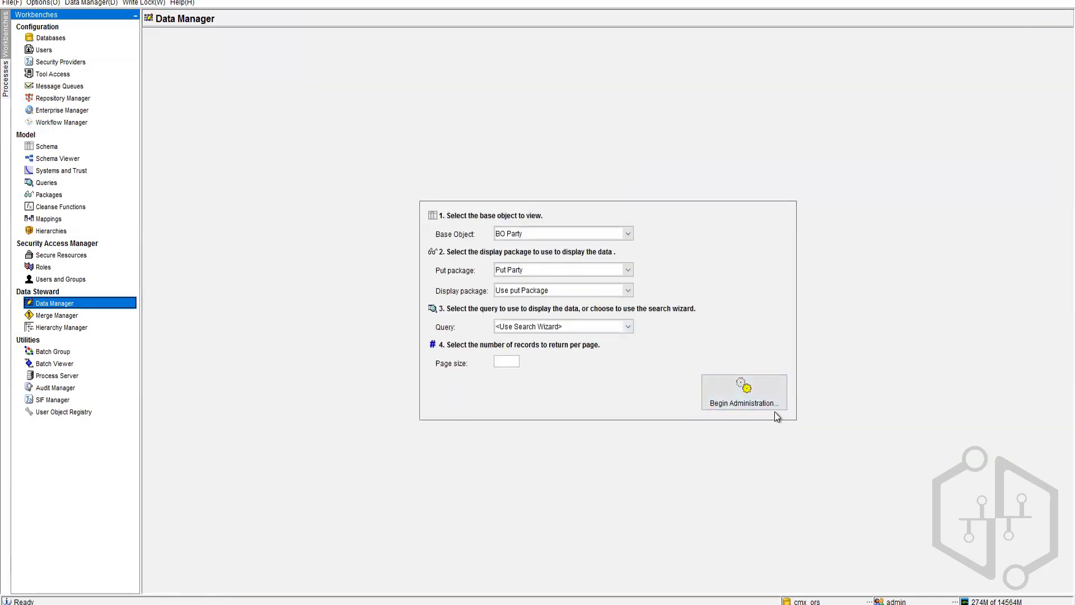
{"action": "left_click", "coordinate": [762, 391]}
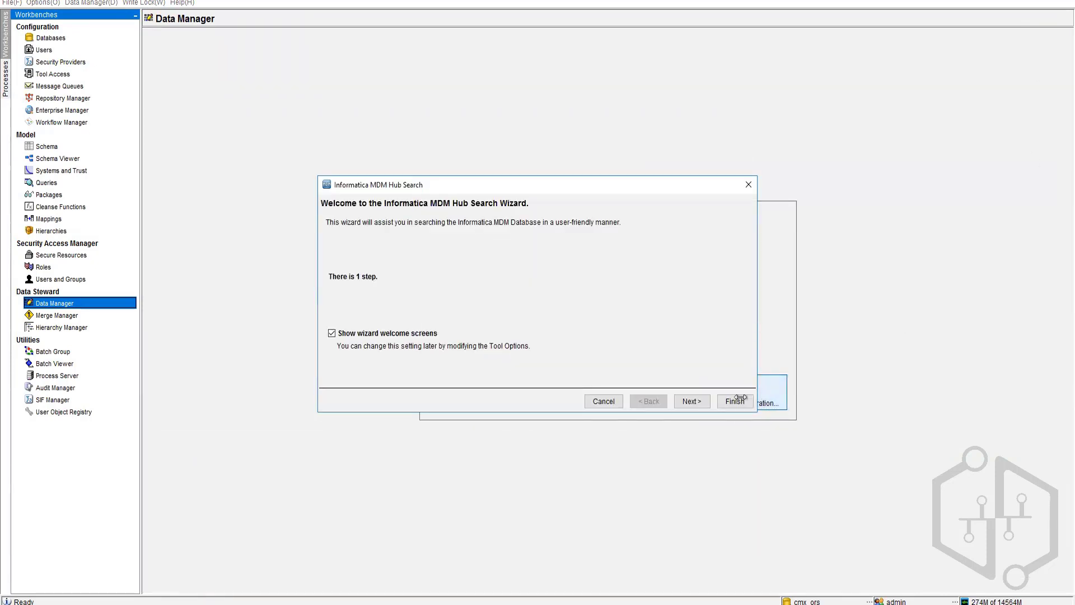
{"action": "left_click", "coordinate": [735, 401]}
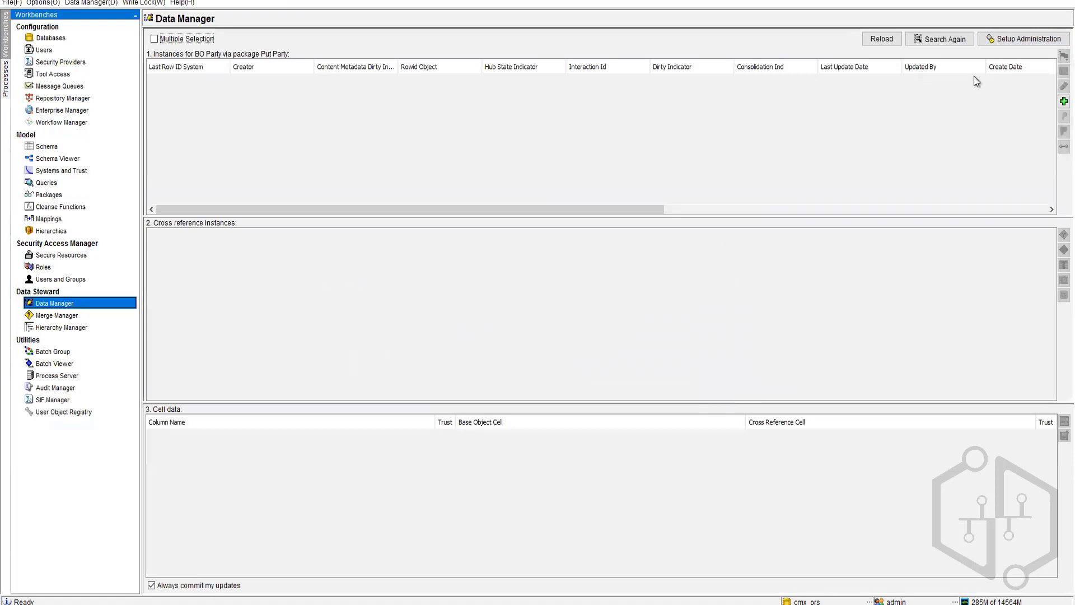
{"action": "left_click", "coordinate": [1062, 101]}
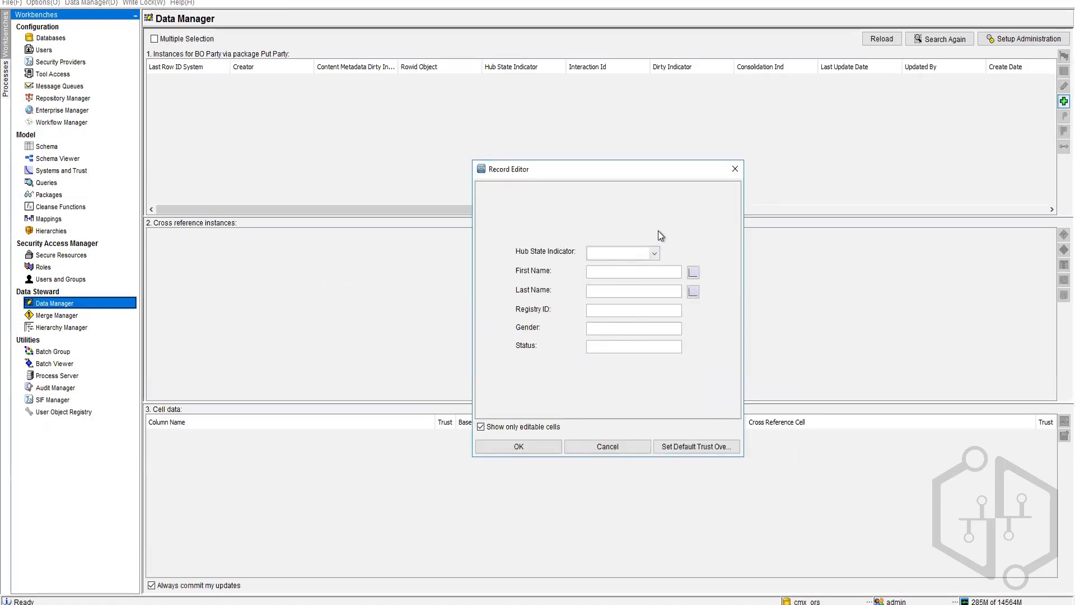
{"action": "left_click", "coordinate": [654, 251]}
{"action": "left_click", "coordinate": [655, 251]}
{"action": "left_click", "coordinate": [607, 446]}
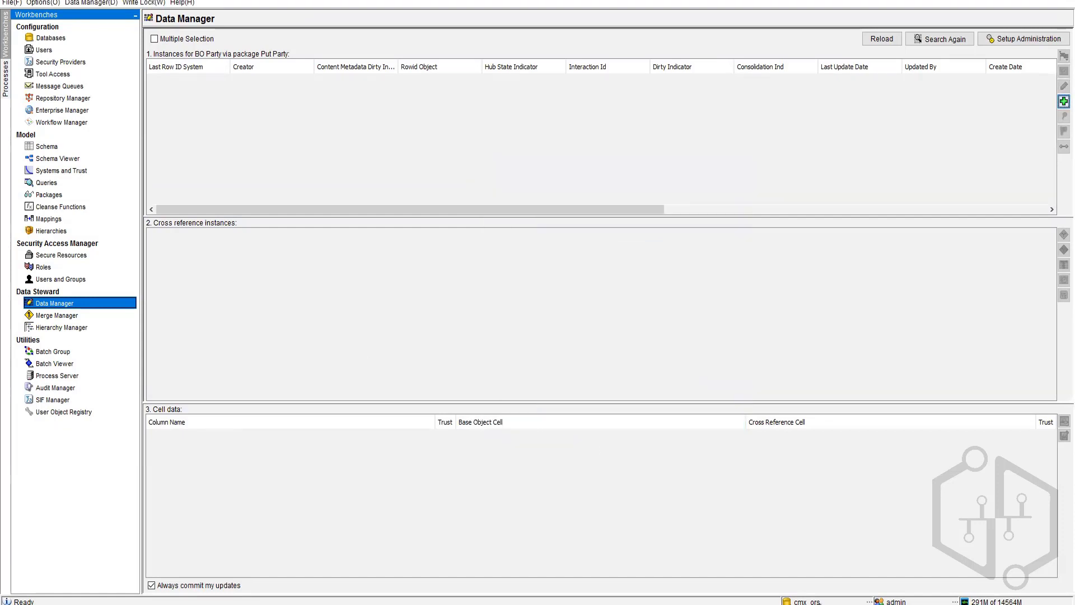
{"action": "left_click", "coordinate": [37, 28]}
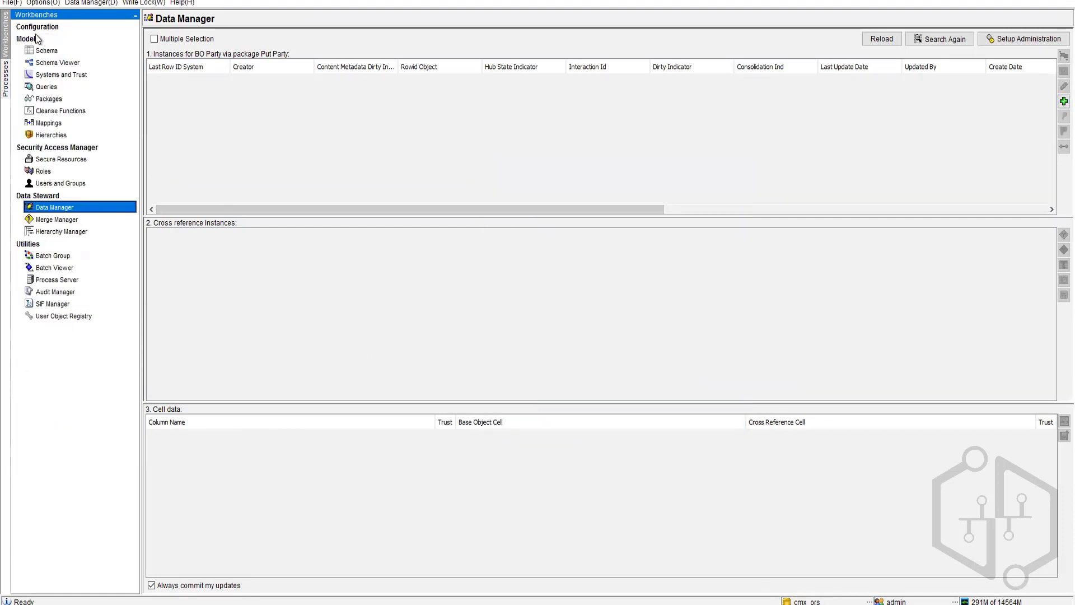
Step: Switch the Hub Console to the cmx_ors database
{"action": "left_click", "coordinate": [36, 28]}
{"action": "left_click", "coordinate": [39, 37]}
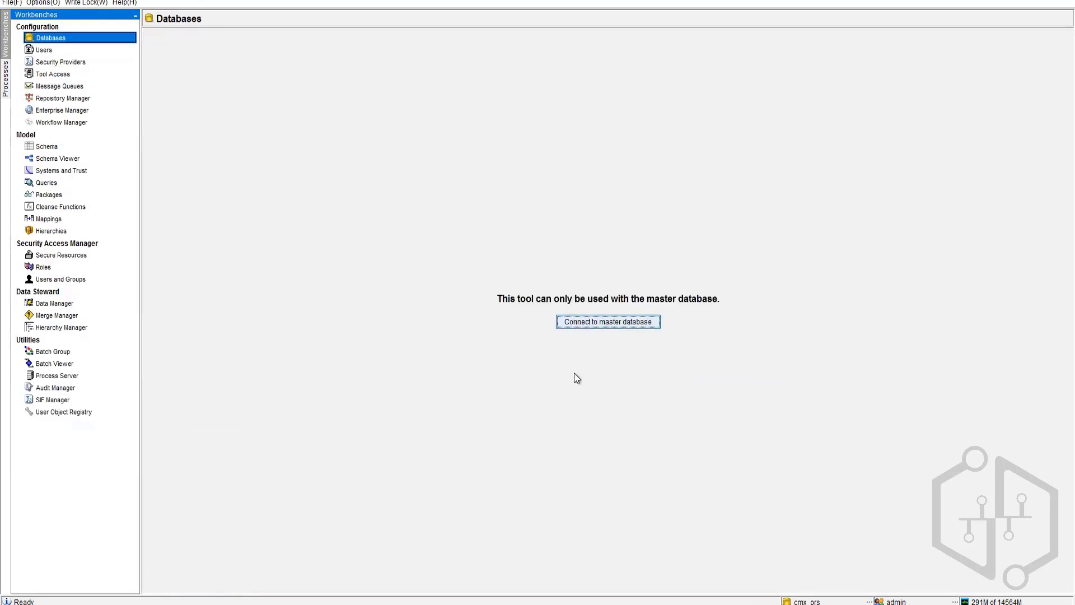
{"action": "left_click", "coordinate": [49, 146]}
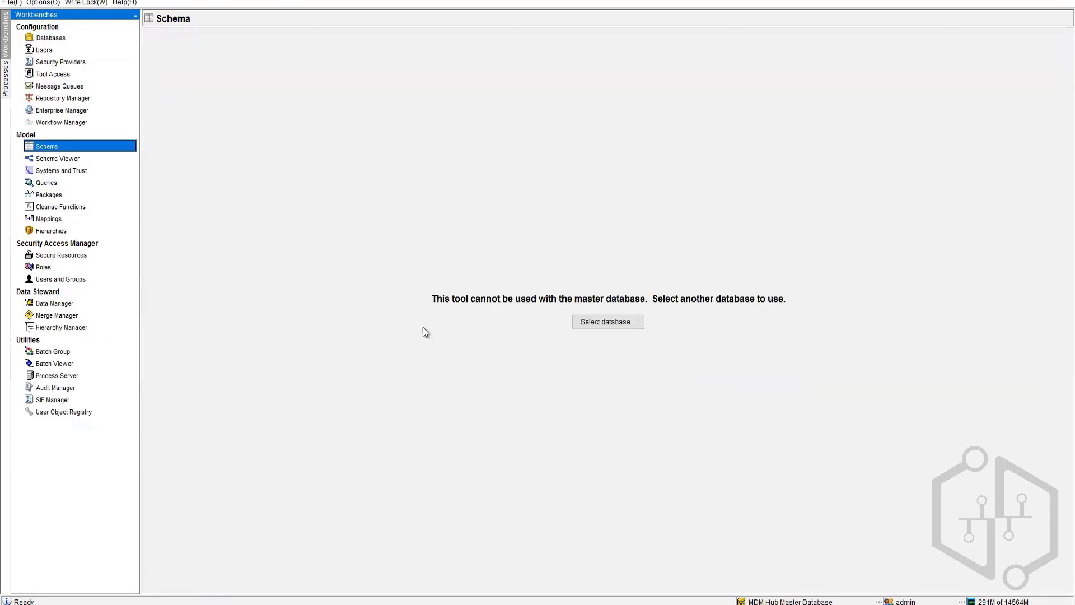
{"action": "left_click", "coordinate": [621, 321]}
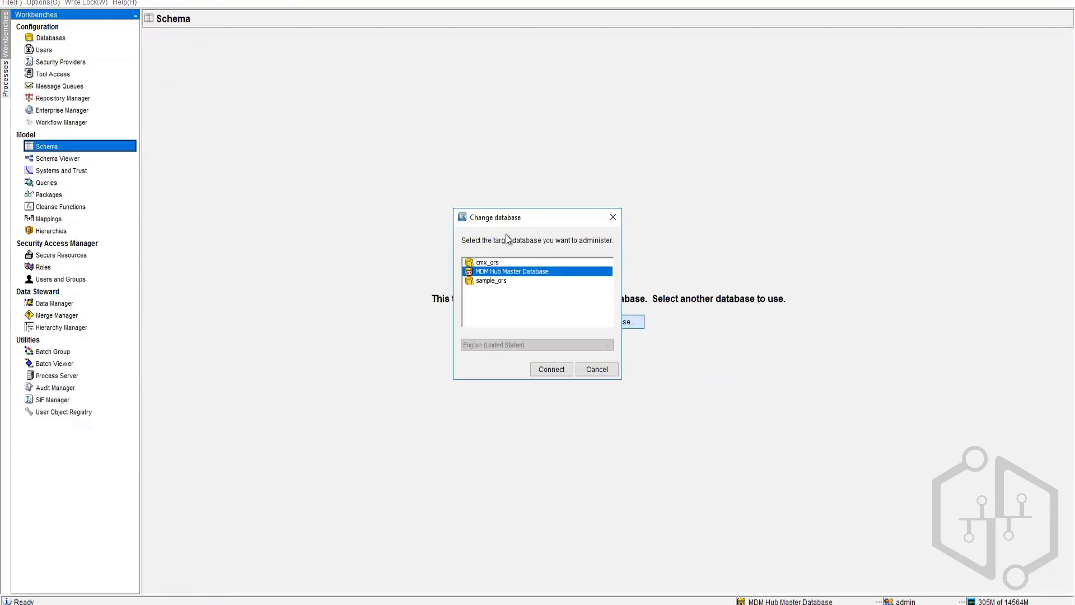
{"action": "double_click", "coordinate": [485, 263]}
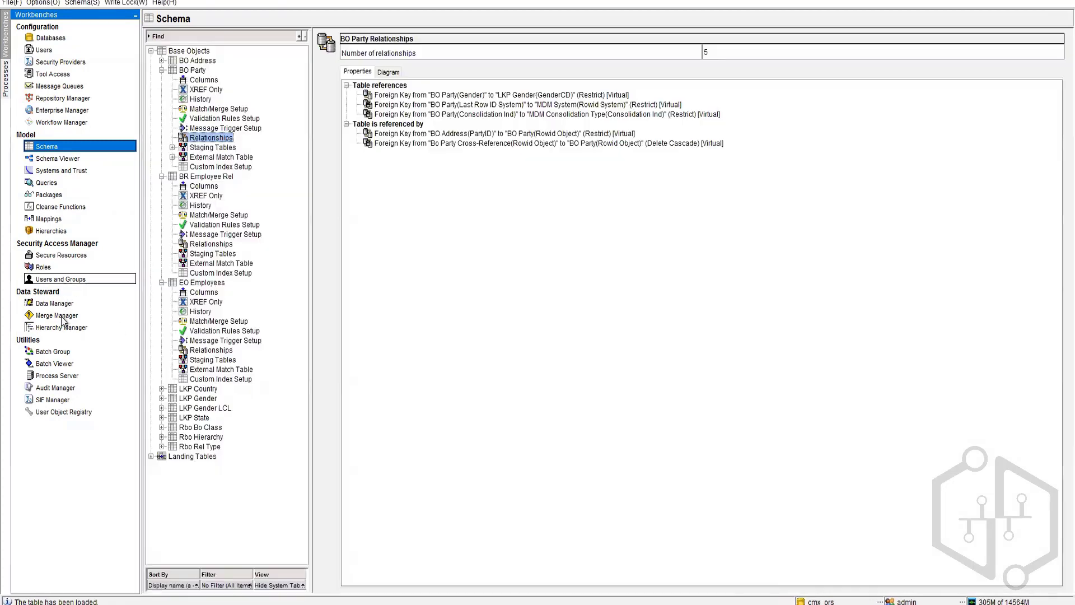
Step: In Data Manager, pick BO Party with Put Party and begin administration with no search parameters
{"action": "left_click", "coordinate": [55, 303]}
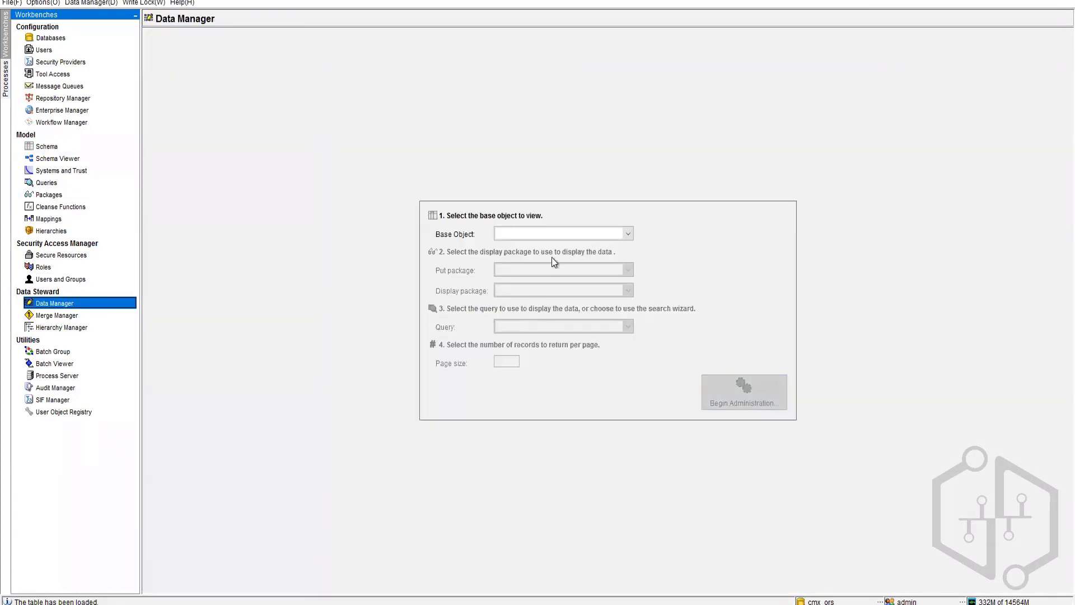
{"action": "left_click", "coordinate": [564, 234]}
{"action": "left_click", "coordinate": [532, 274]}
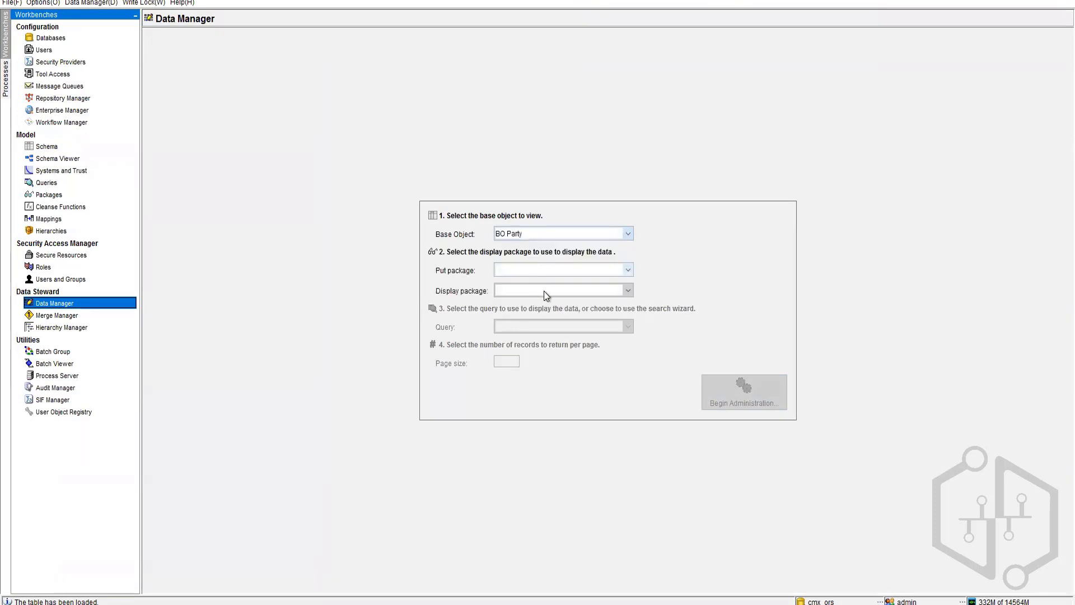
{"action": "left_click", "coordinate": [584, 271]}
{"action": "left_click", "coordinate": [559, 298]}
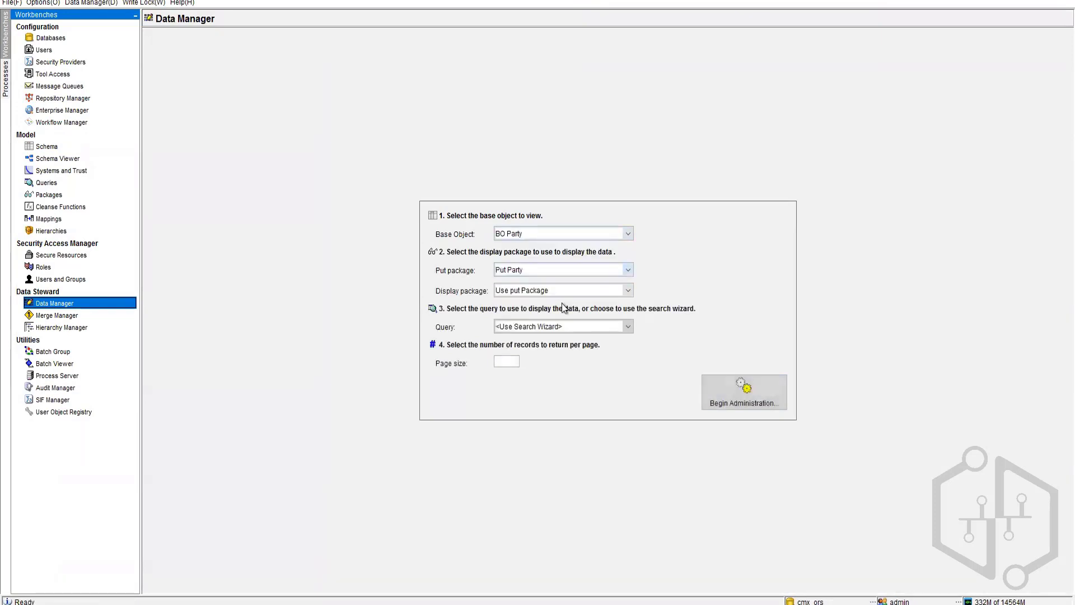
{"action": "left_click", "coordinate": [760, 392]}
{"action": "left_click", "coordinate": [692, 401]}
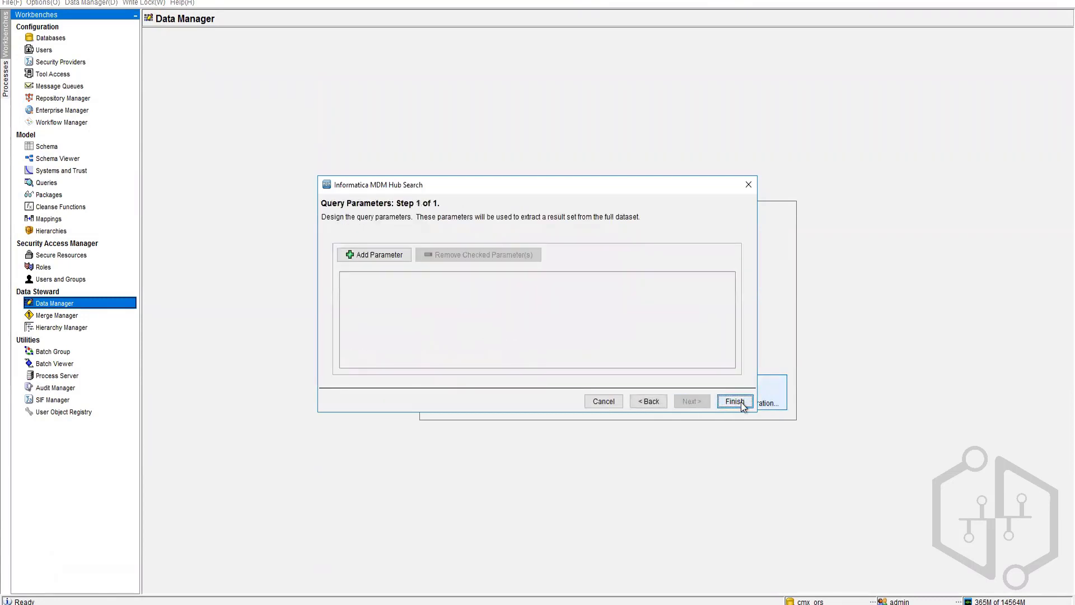
{"action": "left_click", "coordinate": [735, 402]}
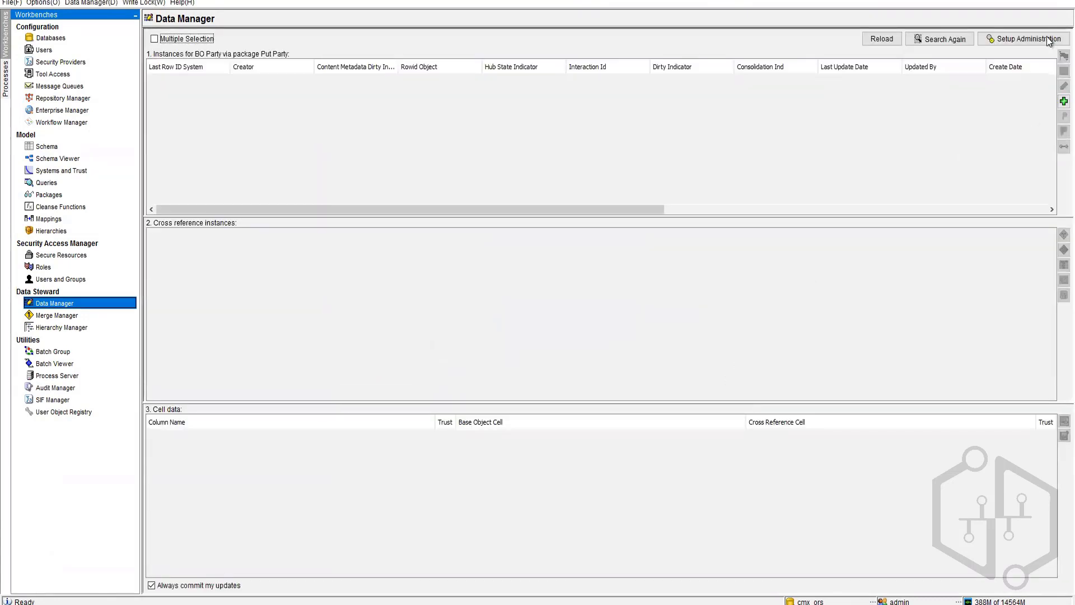
Step: Start a new BO Party record, enter and correct the first name, and apply custom trust settings
{"action": "left_click", "coordinate": [1064, 102]}
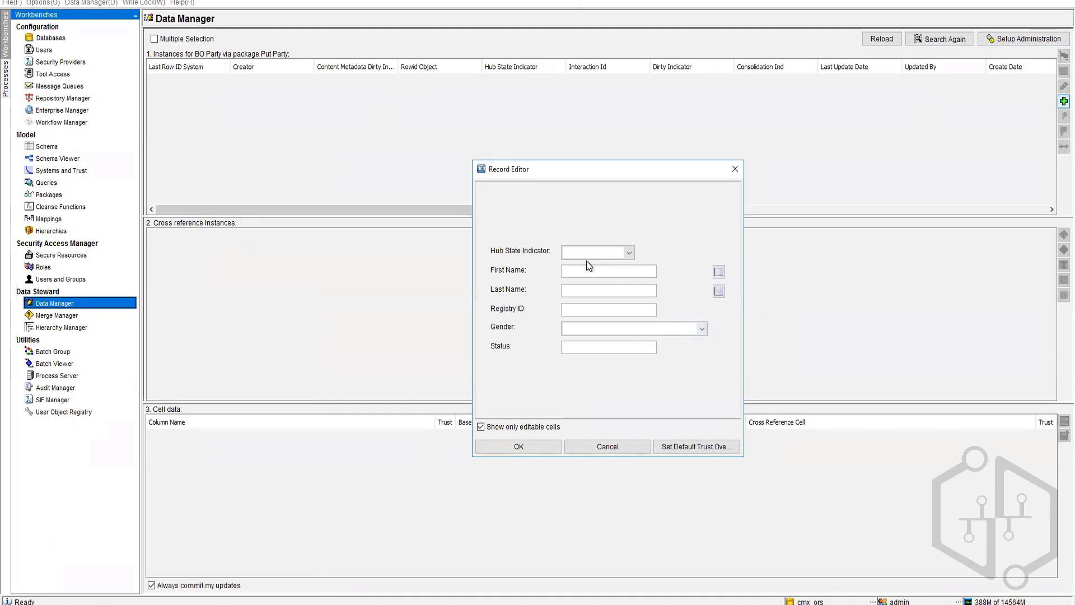
{"action": "type", "text": "Susab"}
{"action": "double_click", "coordinate": [589, 273]}
{"action": "left_click", "coordinate": [589, 273]}
{"action": "key", "text": "BackSpace"}
{"action": "key", "text": "Tab"}
{"action": "left_click", "coordinate": [718, 273]}
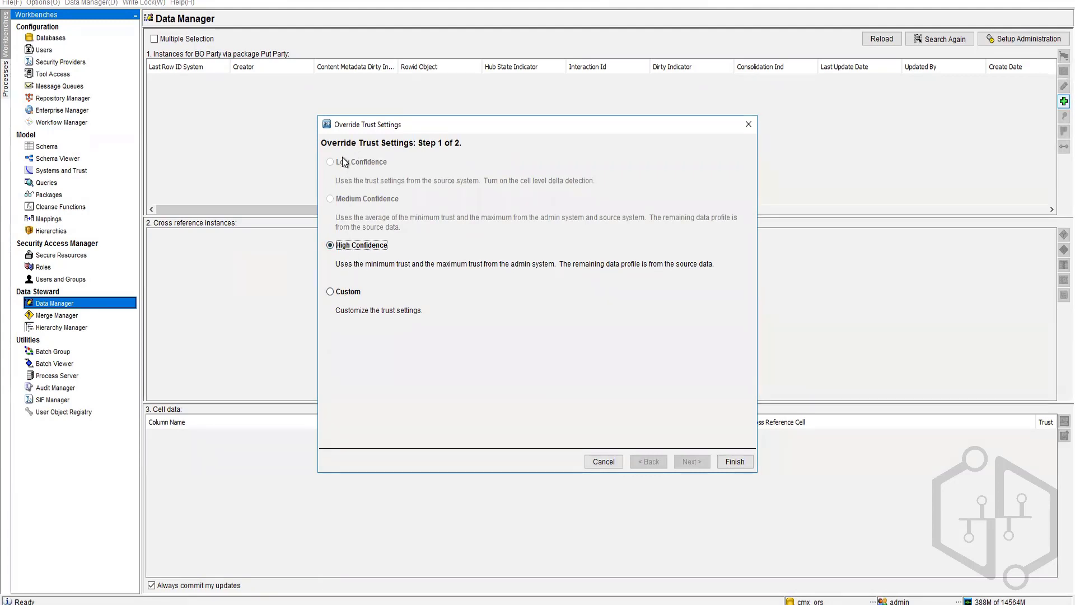
{"action": "left_click", "coordinate": [333, 292]}
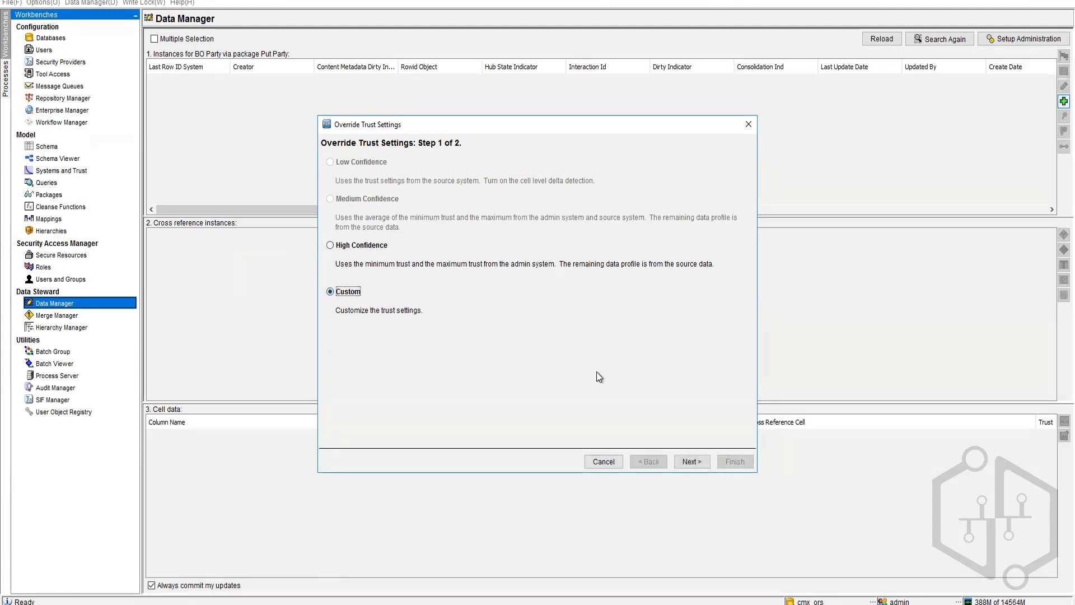
{"action": "left_click", "coordinate": [690, 462]}
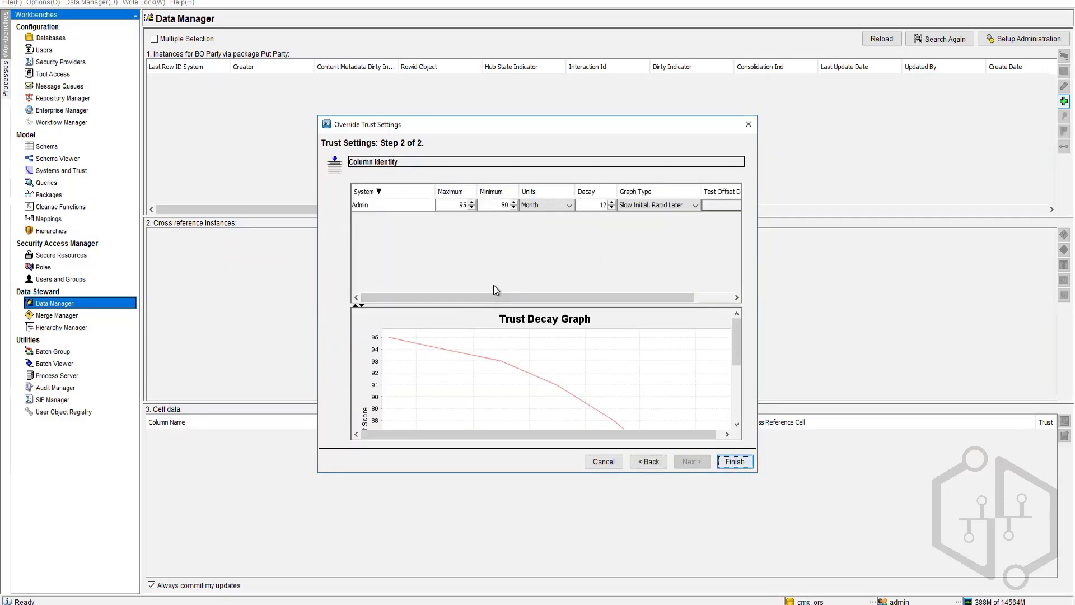
{"action": "left_click", "coordinate": [603, 463]}
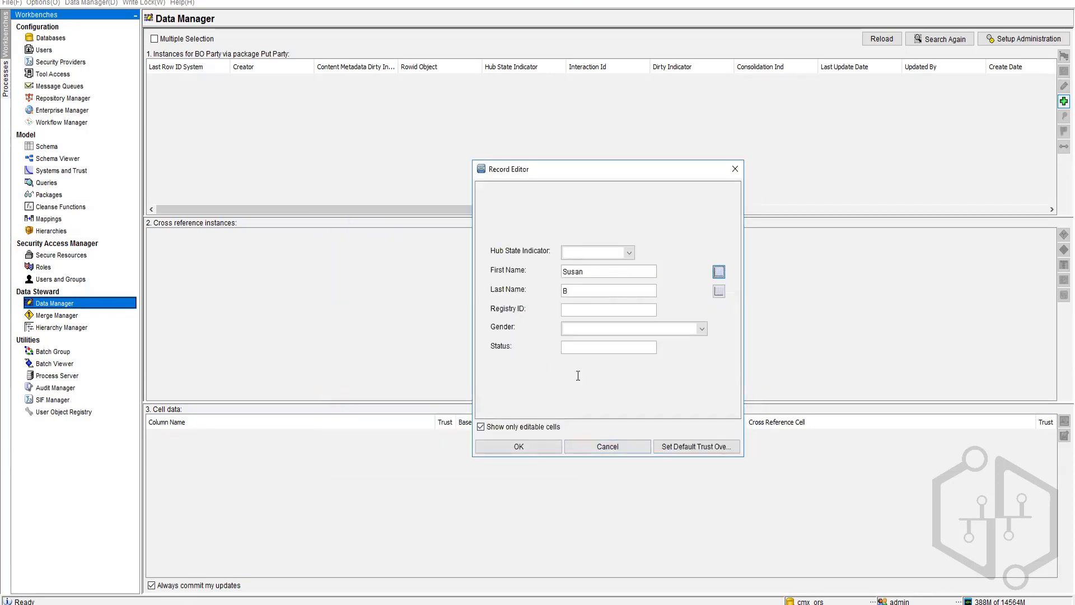
Step: Enter a registry ID, gender F, hub state 0 - Pending and status A, then save the record
{"action": "left_click", "coordinate": [599, 311]}
{"action": "type", "text": "123654789"}
{"action": "left_click", "coordinate": [604, 327]}
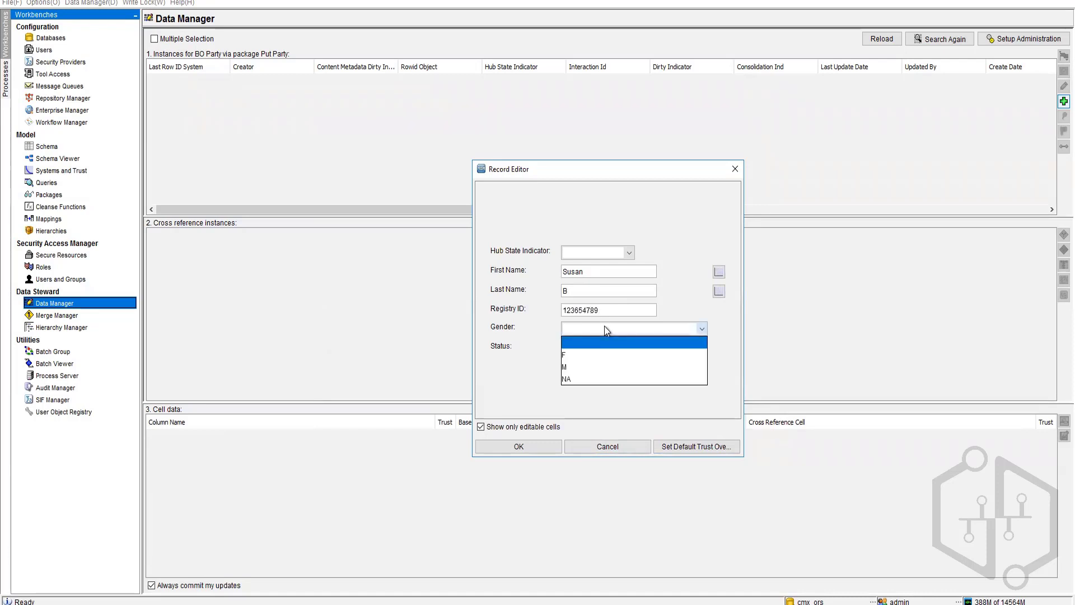
{"action": "left_click", "coordinate": [584, 356]}
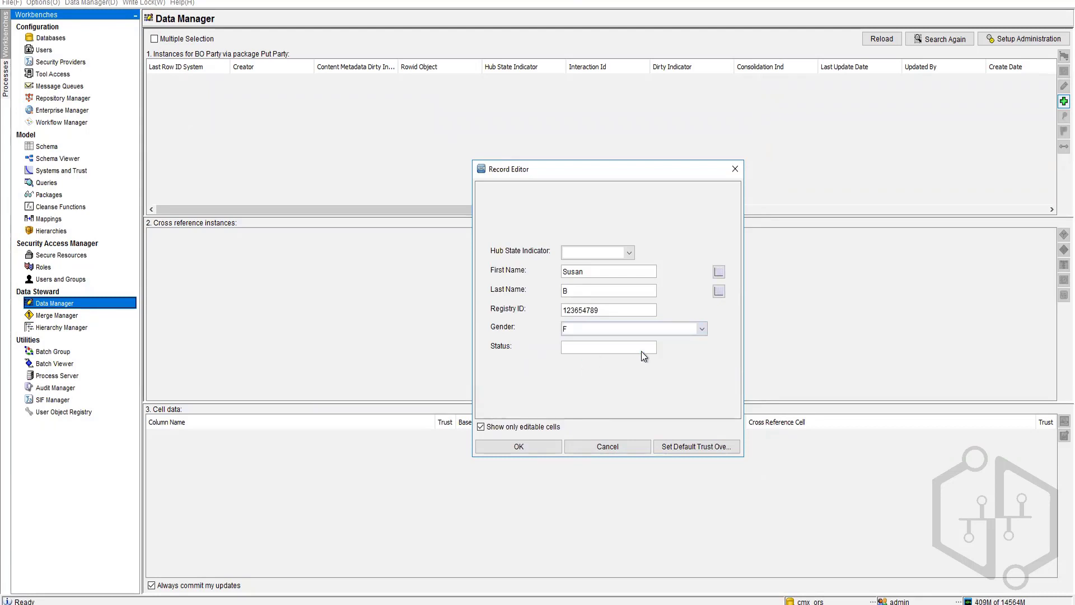
{"action": "left_click", "coordinate": [688, 329]}
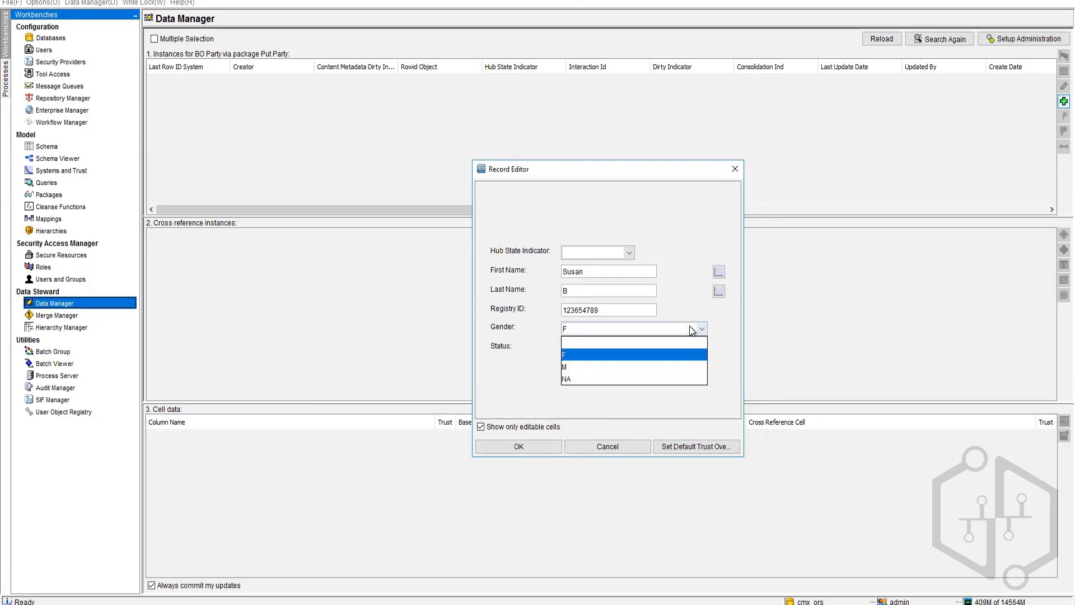
{"action": "left_click", "coordinate": [650, 360]}
{"action": "left_click", "coordinate": [631, 254]}
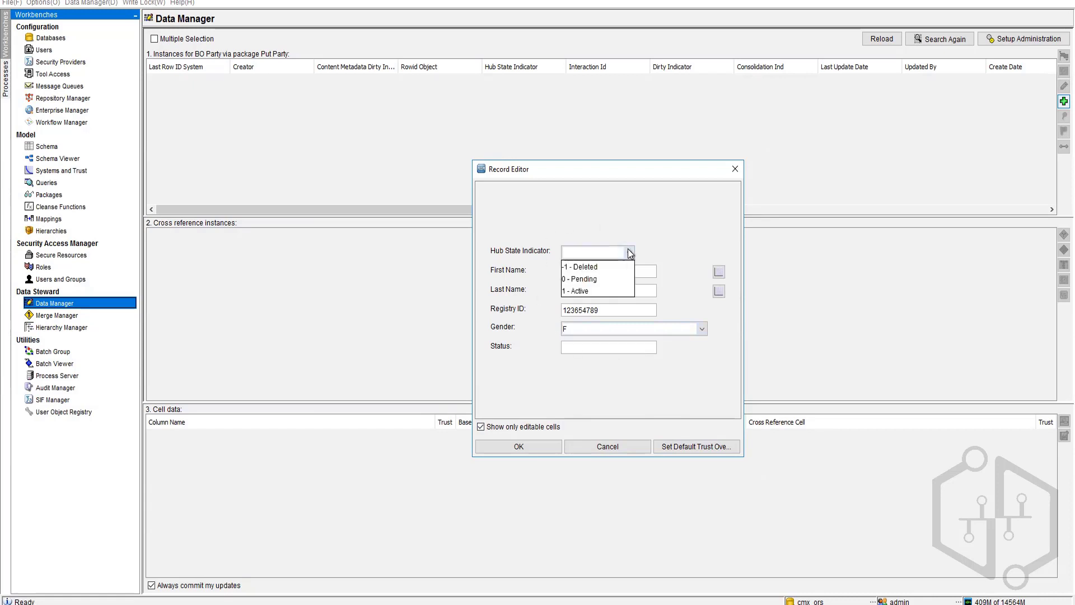
{"action": "left_click", "coordinate": [599, 277]}
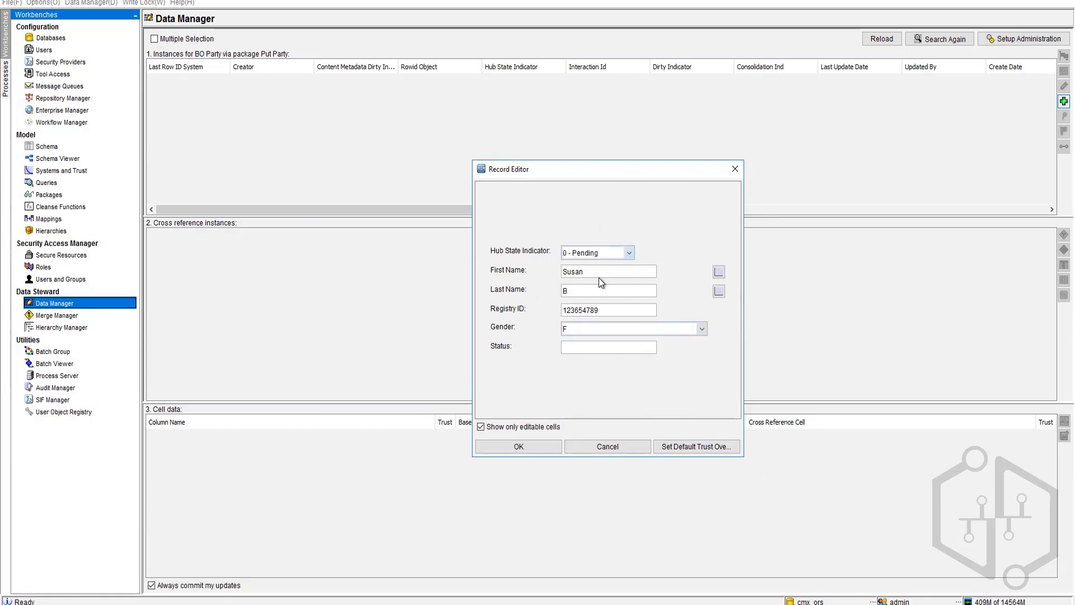
{"action": "left_click", "coordinate": [590, 347]}
{"action": "type", "text": "A"}
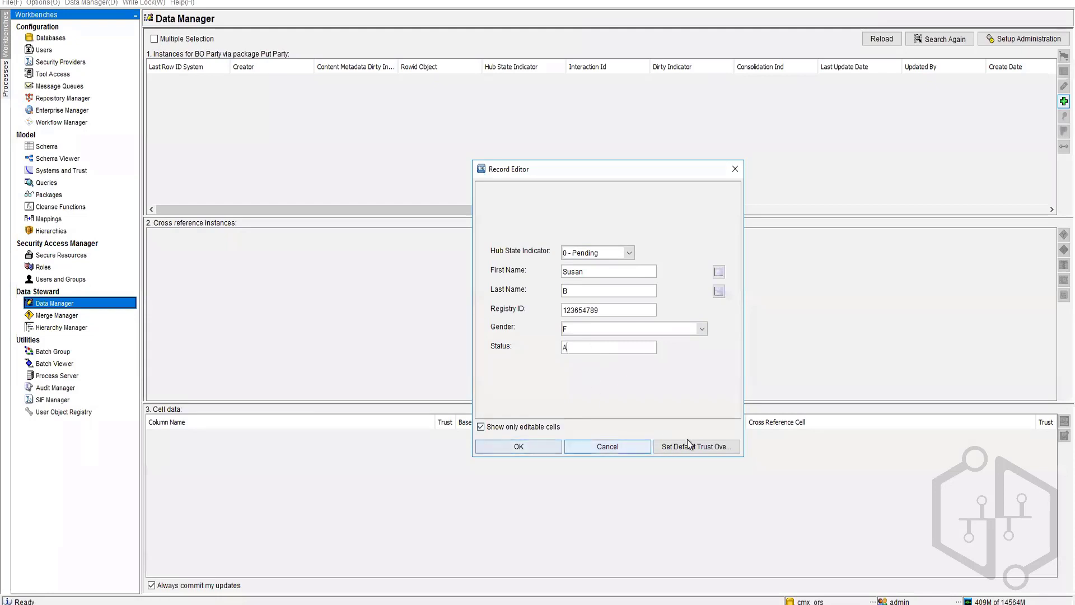
{"action": "left_click", "coordinate": [543, 442]}
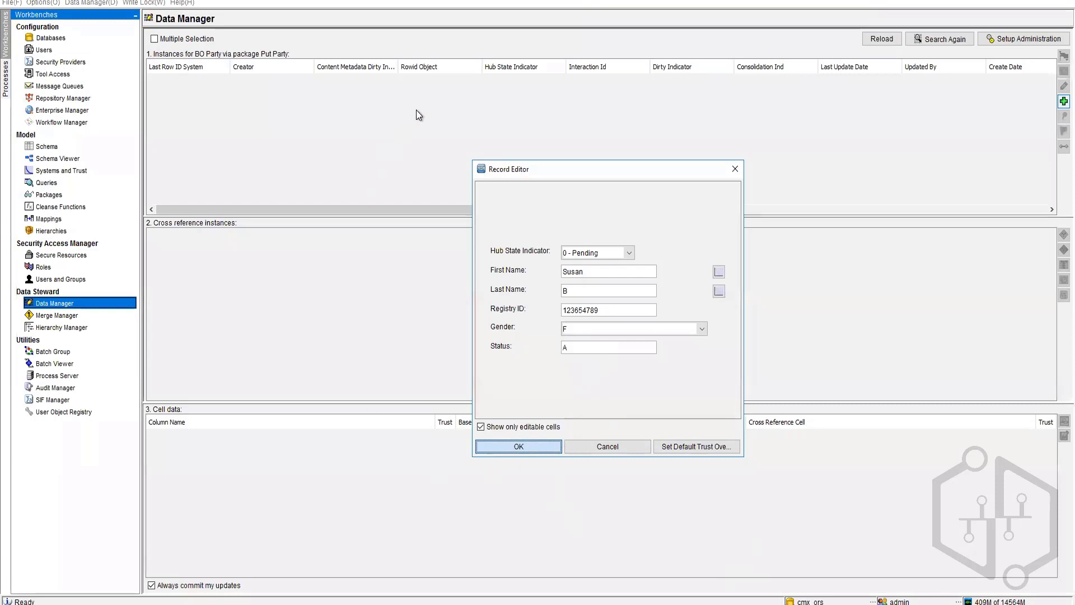
{"action": "left_click", "coordinate": [677, 233]}
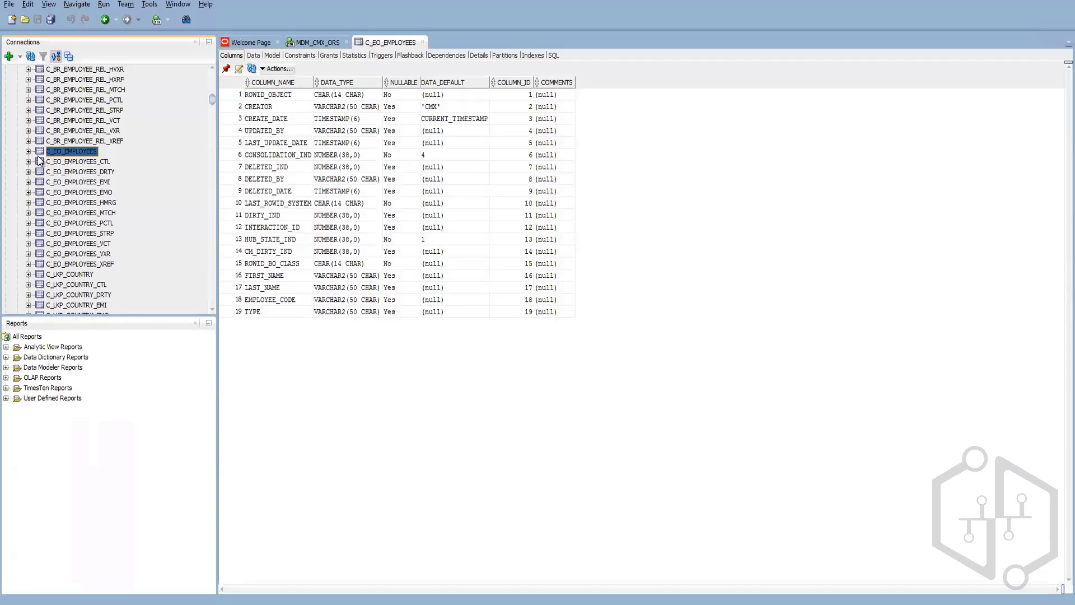
Step: View C_BO_PARTY's data to check the new row's consolidation indicator
{"action": "scroll", "coordinate": [67, 182], "scroll_direction": "up", "scroll_amount": 10}
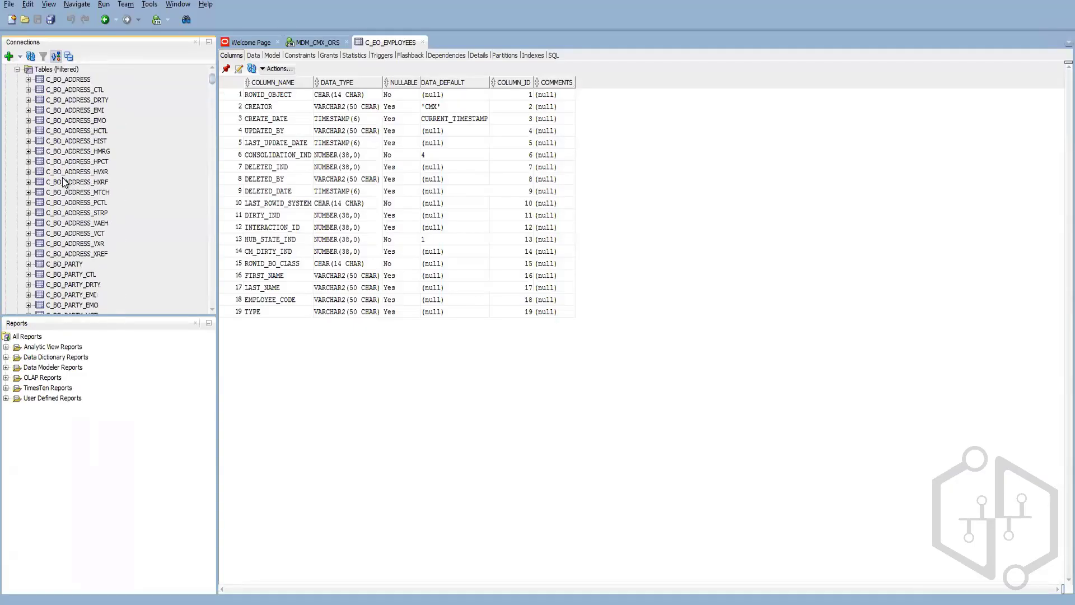
{"action": "left_click", "coordinate": [67, 264]}
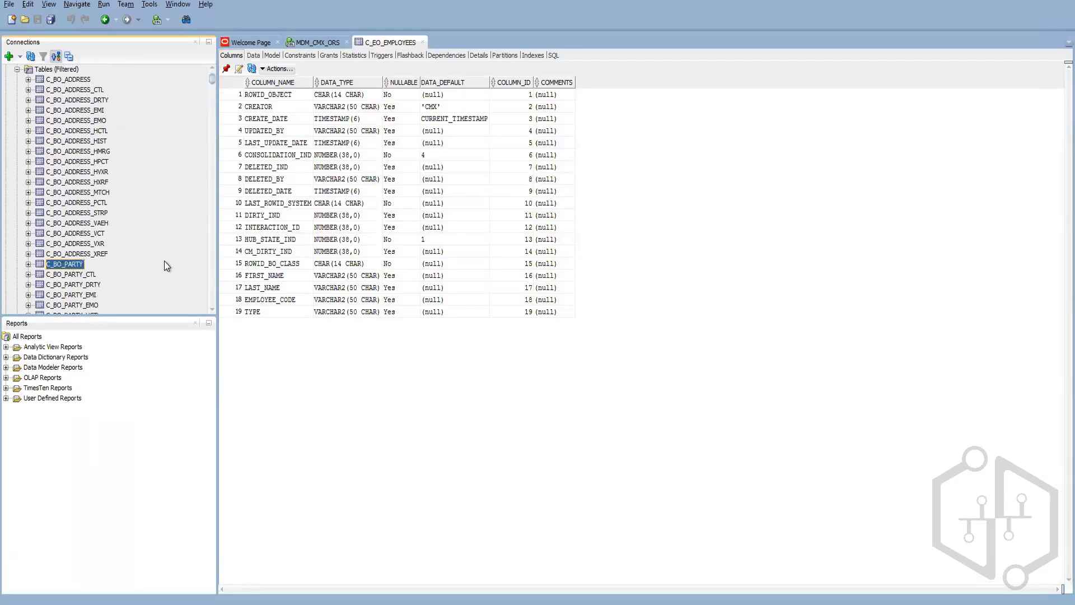
{"action": "left_click", "coordinate": [253, 55]}
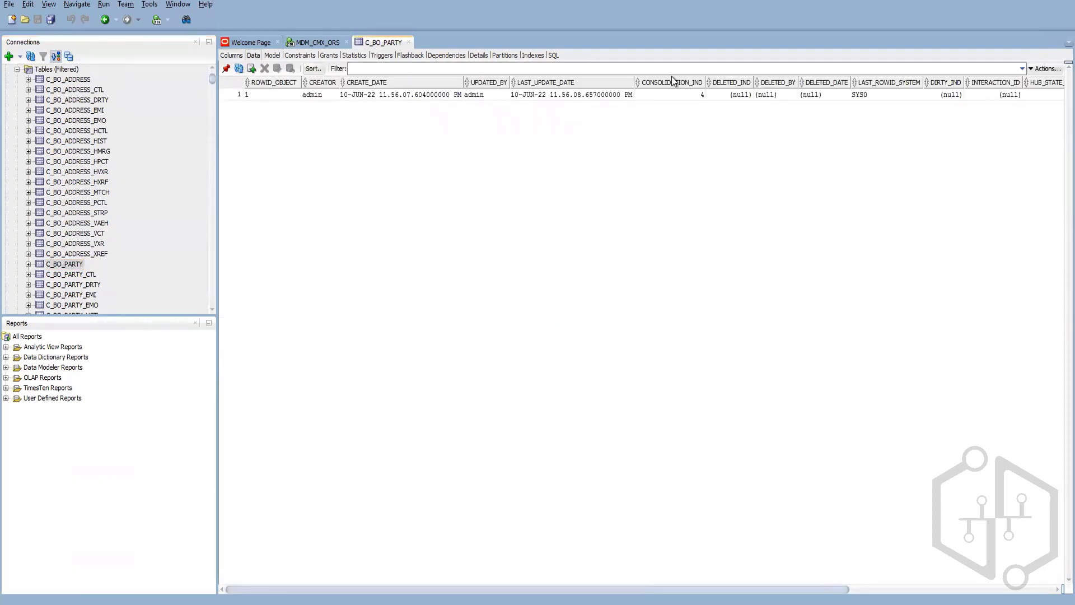
{"action": "left_click", "coordinate": [694, 92]}
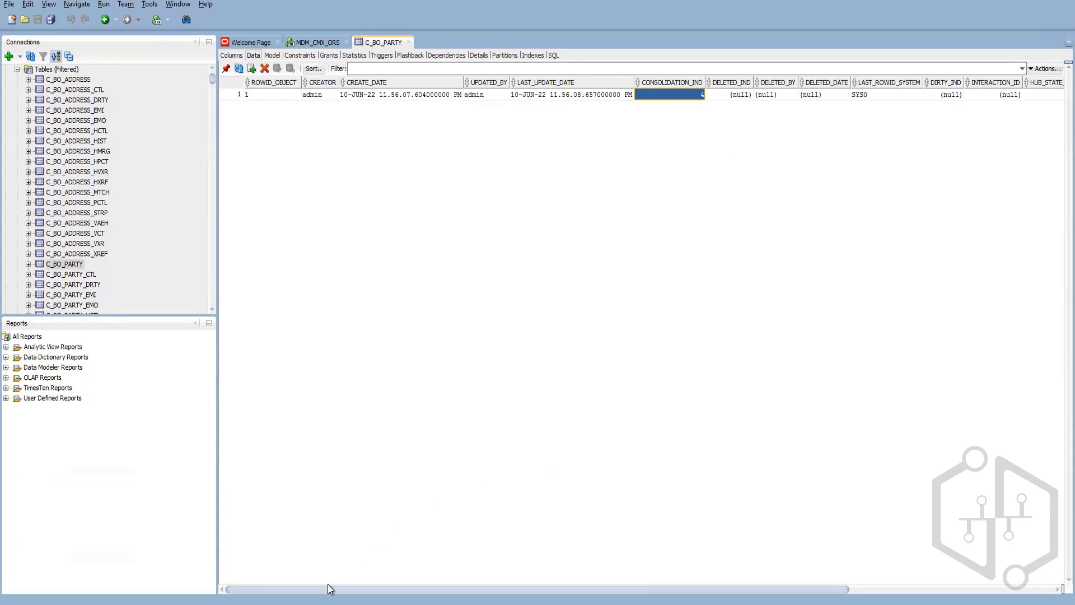
{"action": "left_click_drag", "start_coordinate": [328, 585], "coordinate": [715, 569]}
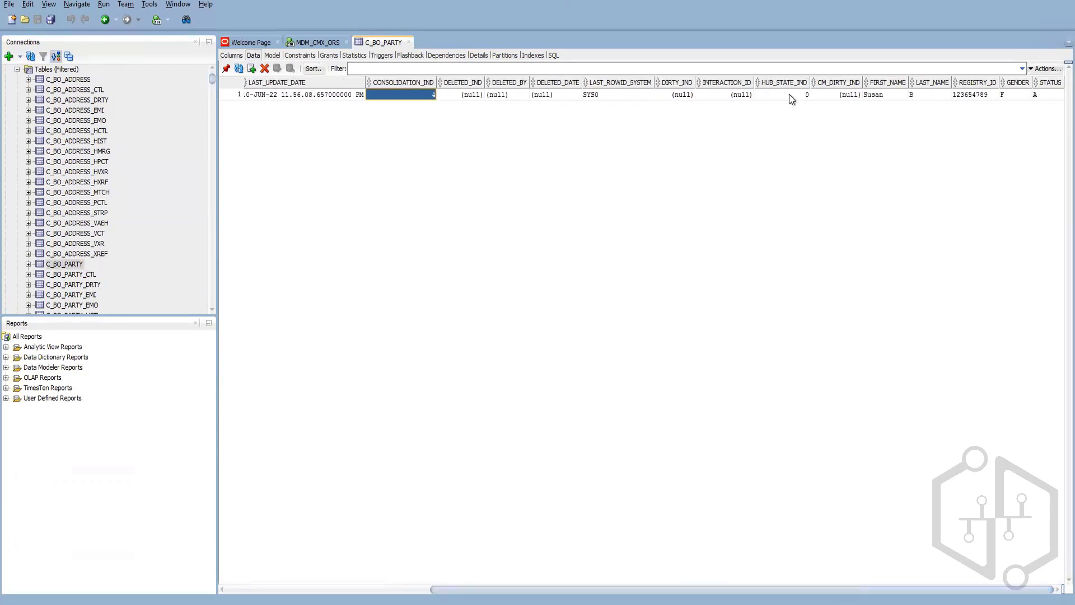
{"action": "scroll", "coordinate": [120, 257], "scroll_direction": "down", "scroll_amount": 6}
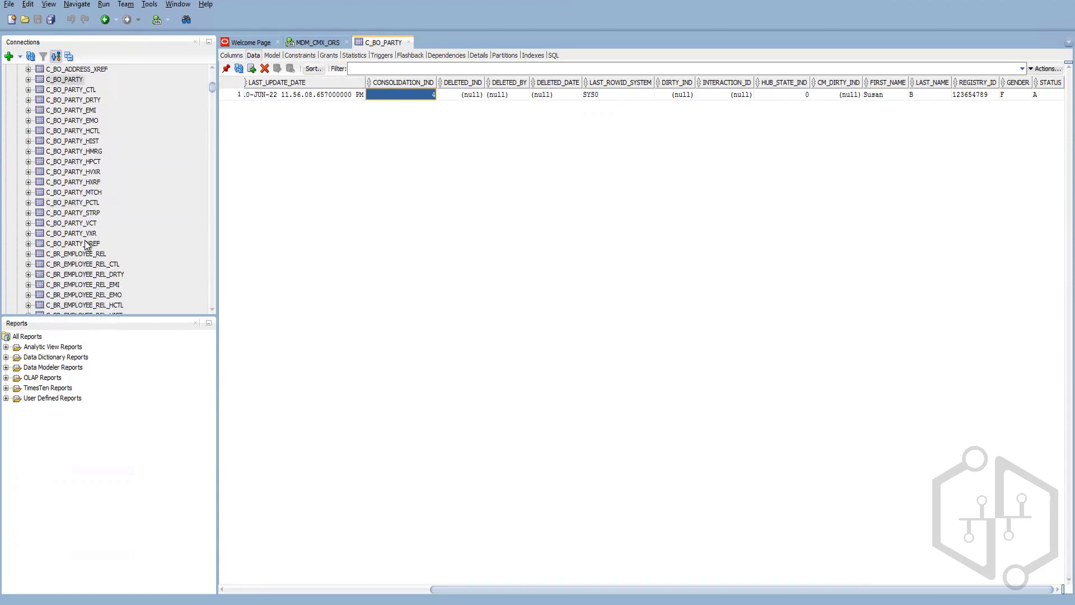
Step: Open C_BO_PARTY_XREF and check the new cross-reference row's ROWID_OBJECT
{"action": "left_click", "coordinate": [87, 244]}
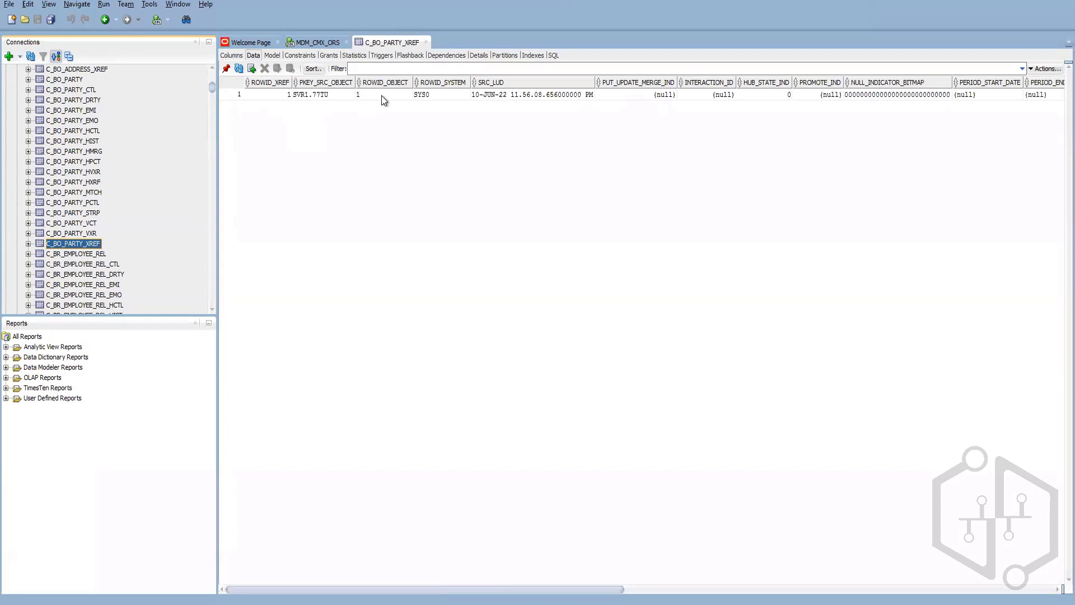
{"action": "left_click", "coordinate": [270, 95]}
{"action": "left_click", "coordinate": [391, 95]}
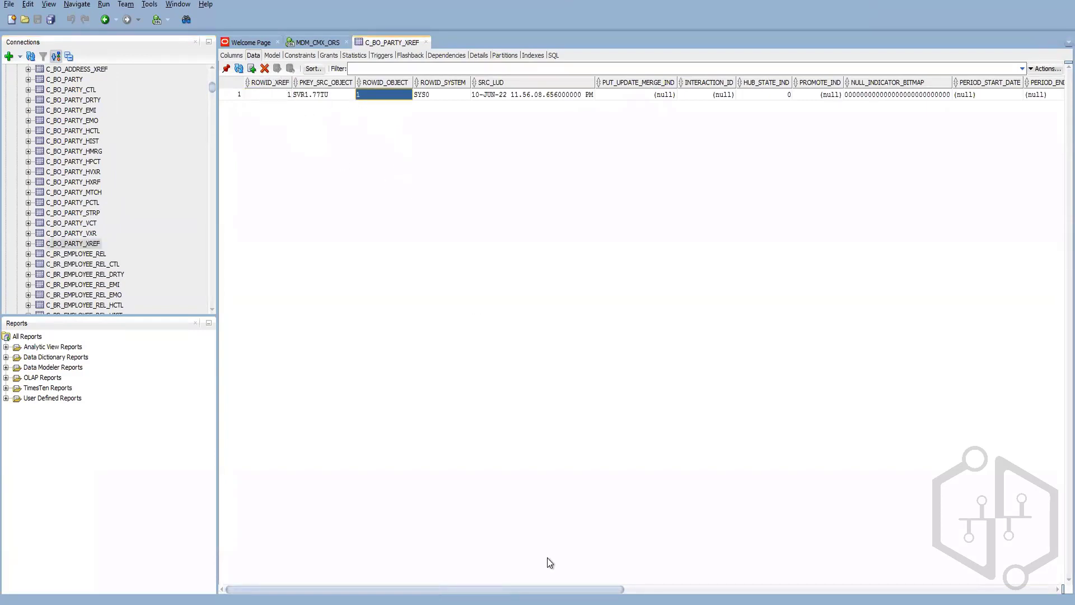
{"action": "left_click_drag", "start_coordinate": [533, 590], "coordinate": [500, 571]}
Step: Check the rowid 1 party in C_BO_PARTY_HIST and C_BO_PARTY_HXRF, then return to Data Manager
{"action": "mouse_move", "coordinate": [205, 604]}
{"action": "left_click", "coordinate": [89, 133]}
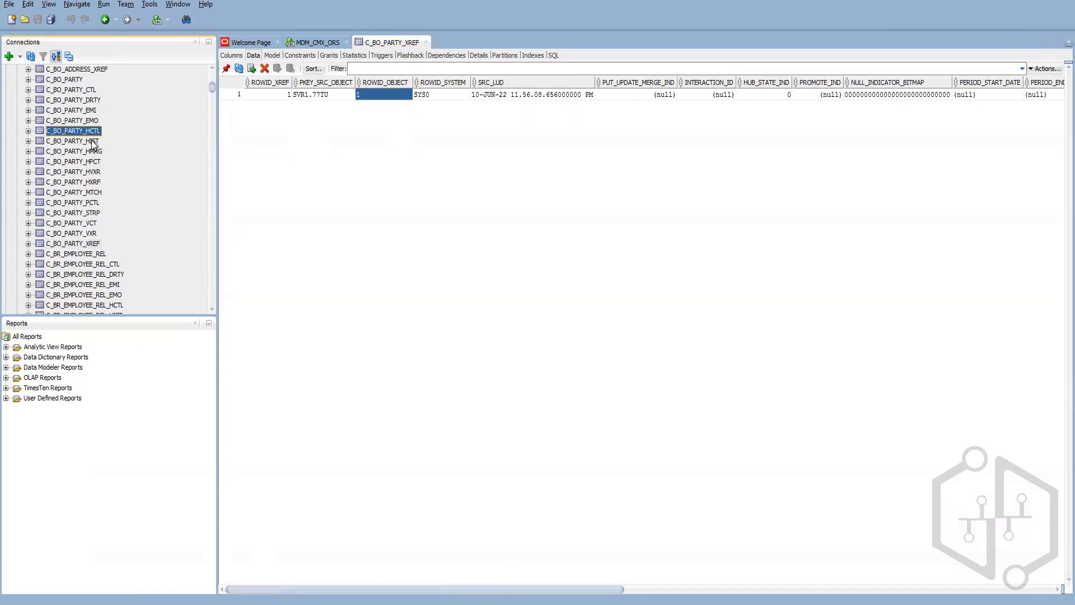
{"action": "left_click", "coordinate": [93, 142]}
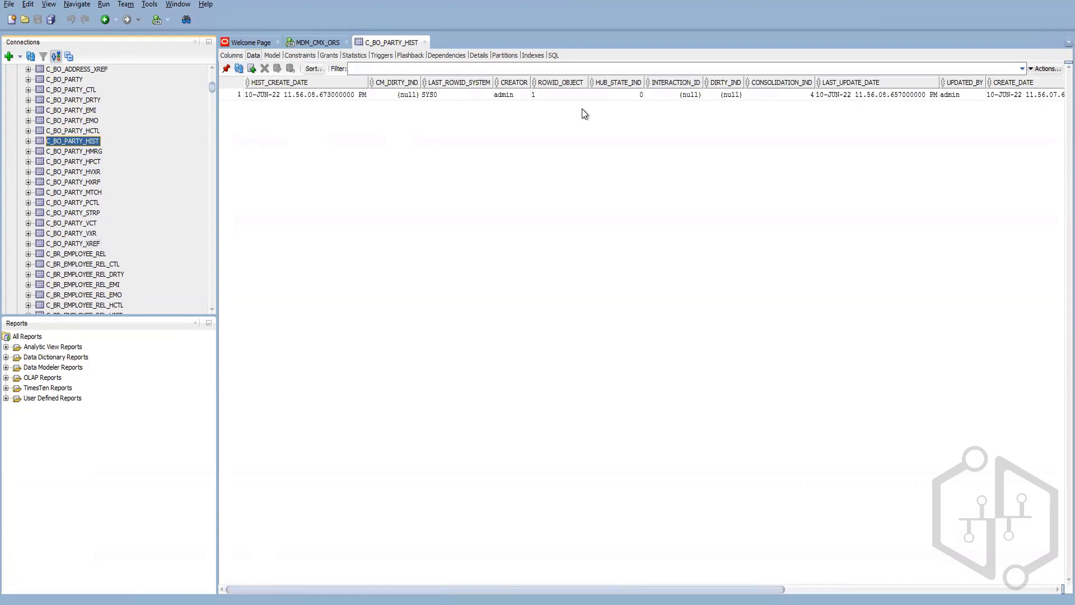
{"action": "left_click", "coordinate": [93, 172]}
{"action": "left_click", "coordinate": [94, 183]}
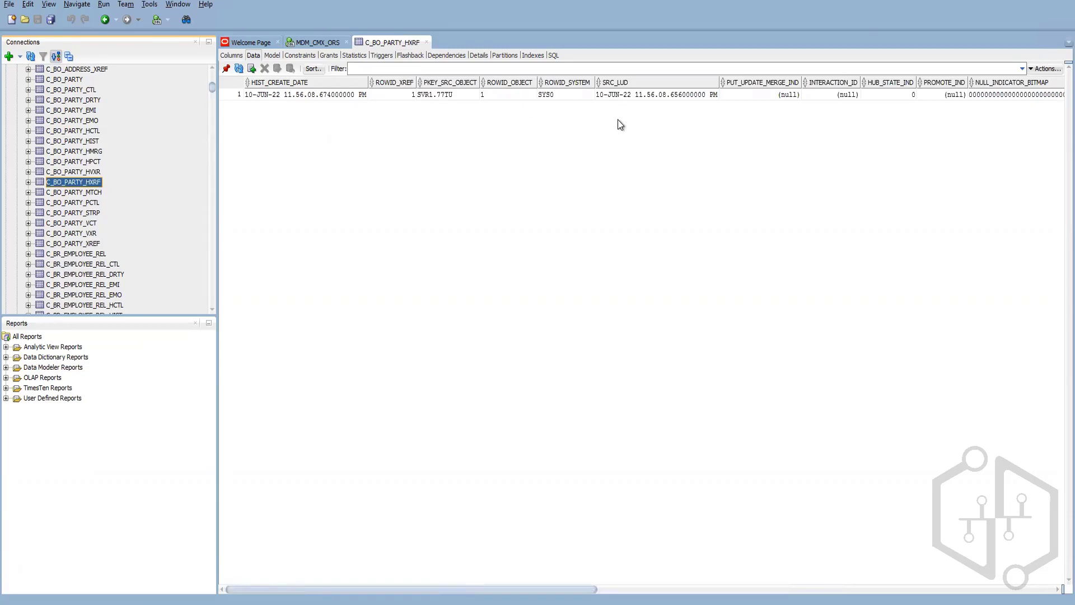
{"action": "left_click", "coordinate": [443, 604]}
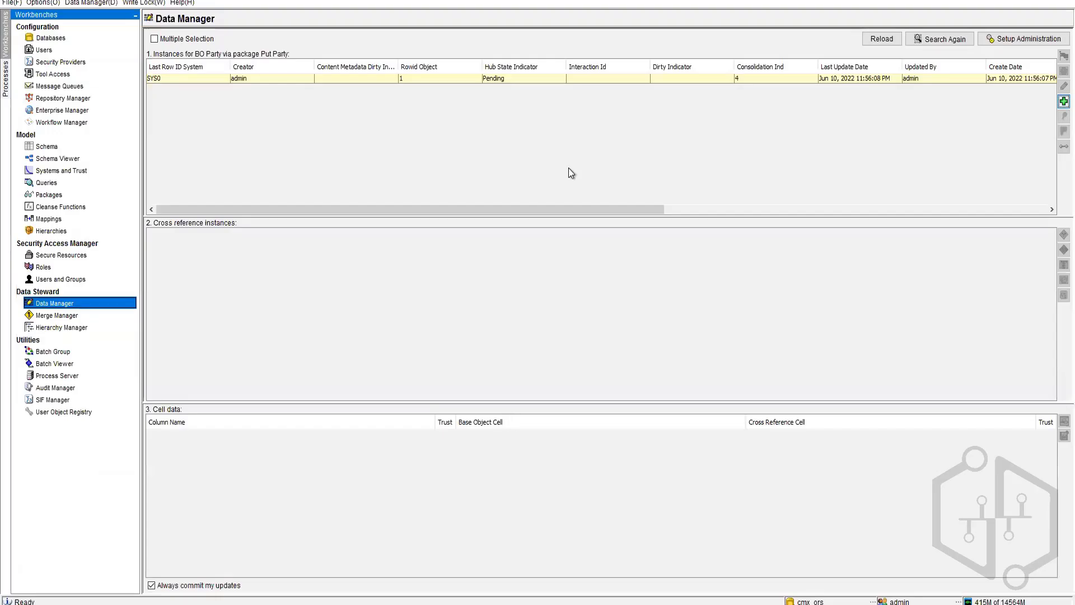
Step: Start a new BO Party record with the person's first name, last name, registry ID and gender F
{"action": "left_click", "coordinate": [1063, 101]}
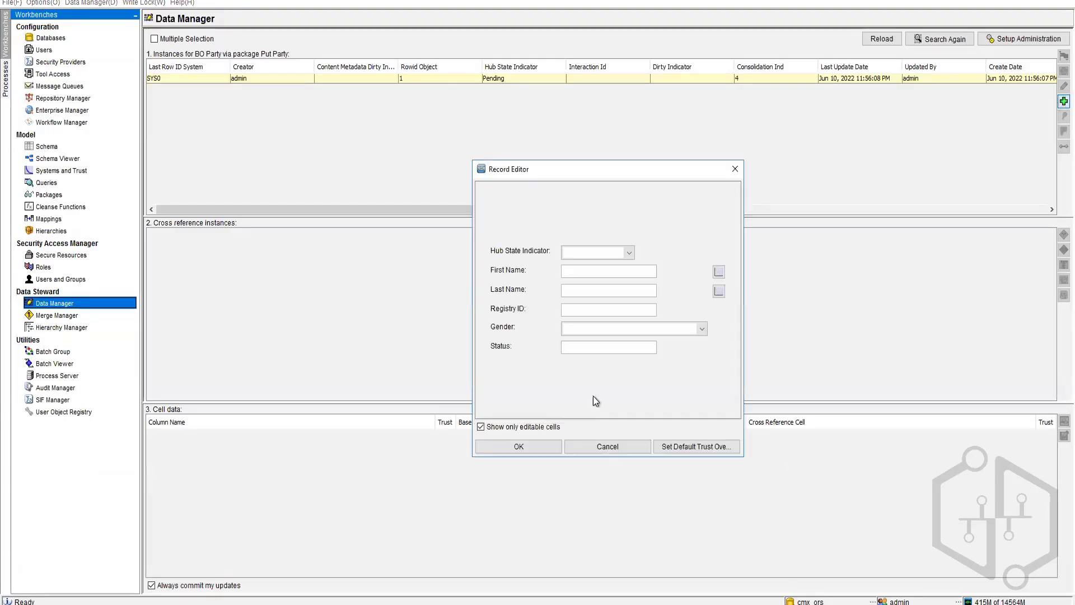
{"action": "left_click", "coordinate": [591, 274]}
{"action": "key", "text": "Tab"}
{"action": "key", "text": "Tab"}
{"action": "key", "text": "Tab"}
{"action": "left_click", "coordinate": [573, 309]}
{"action": "type", "text": "123456"}
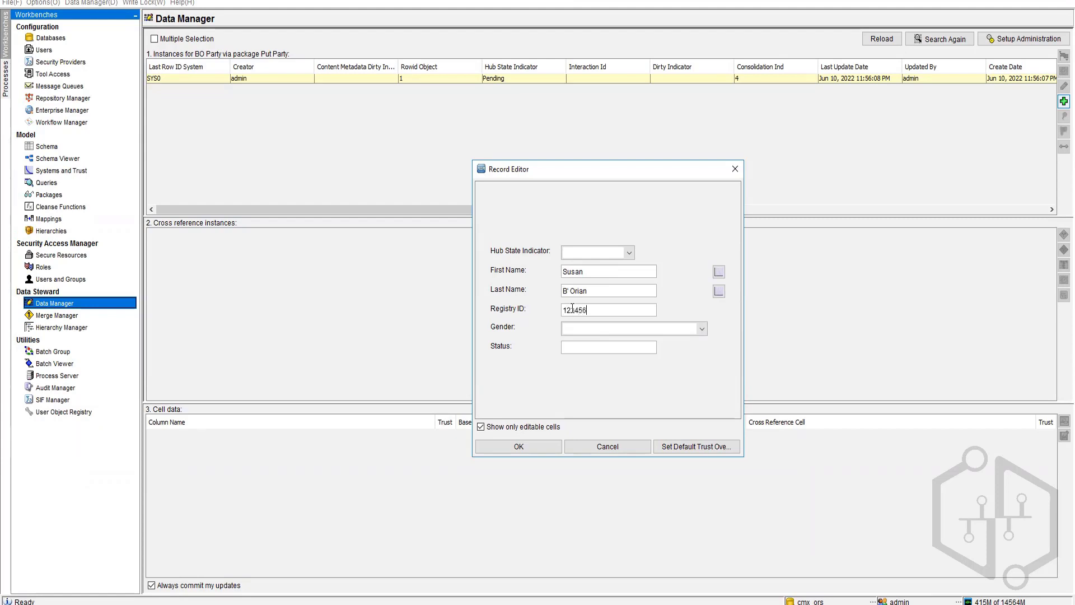
{"action": "type", "text": "789"}
{"action": "left_click", "coordinate": [634, 330]}
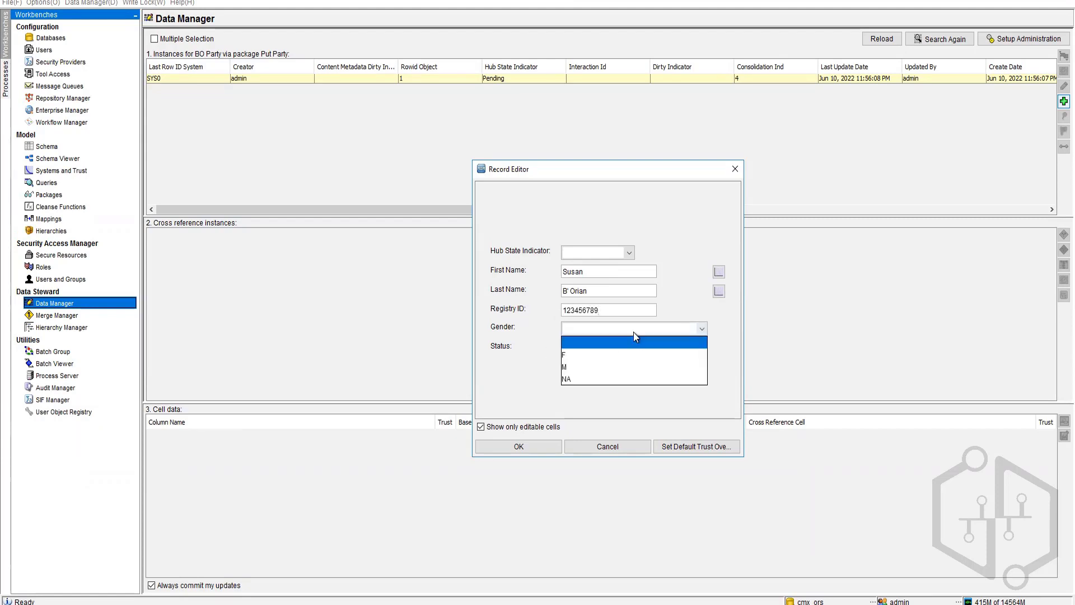
{"action": "left_click", "coordinate": [605, 355]}
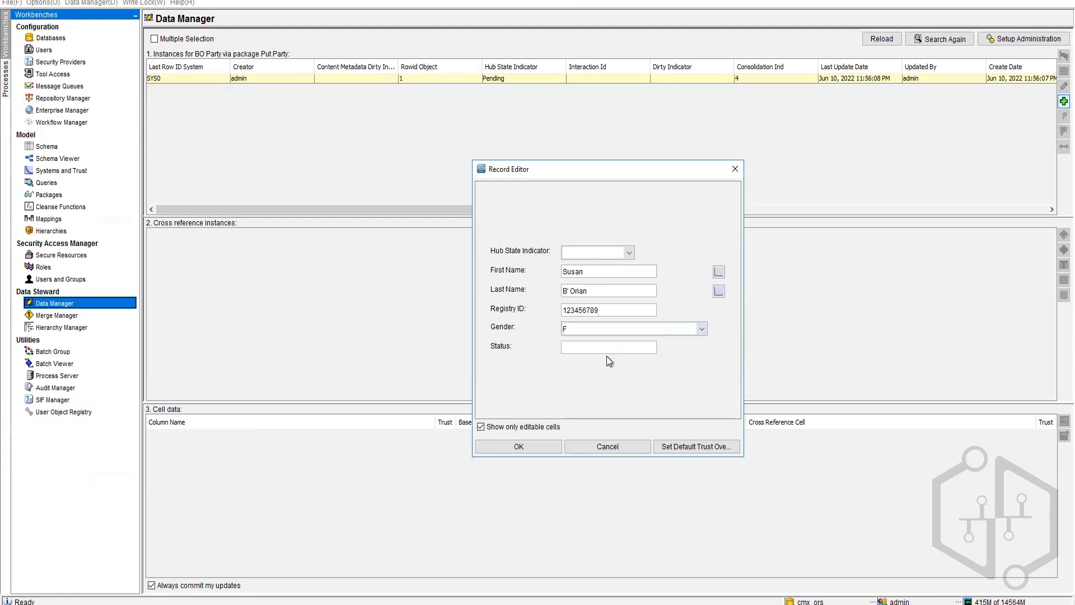
Step: Set hub state to 0 - Pending and status A, then save the record
{"action": "left_click", "coordinate": [599, 257]}
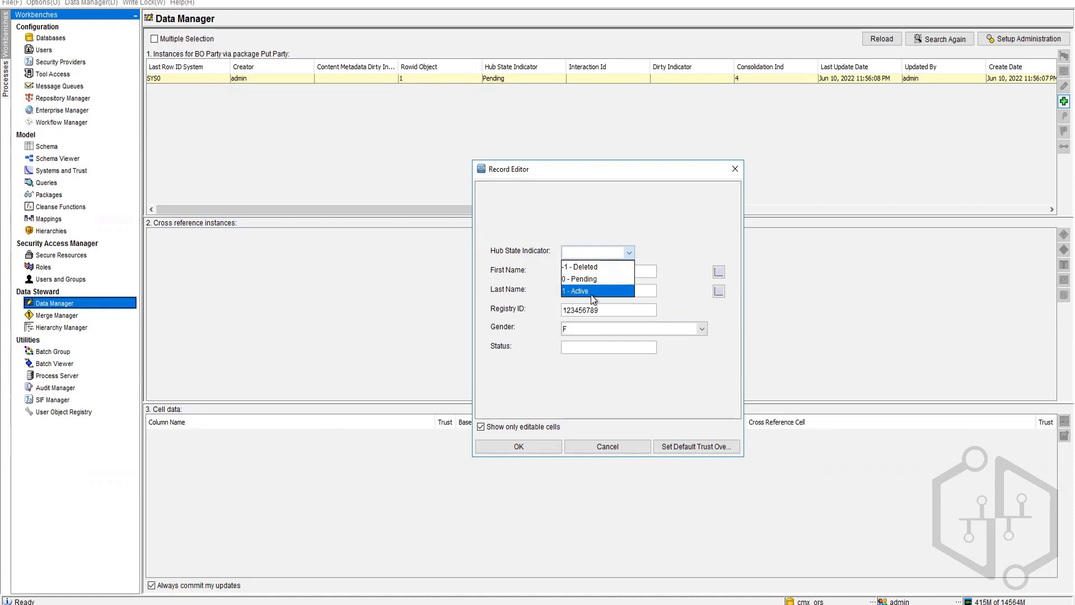
{"action": "left_click", "coordinate": [597, 276]}
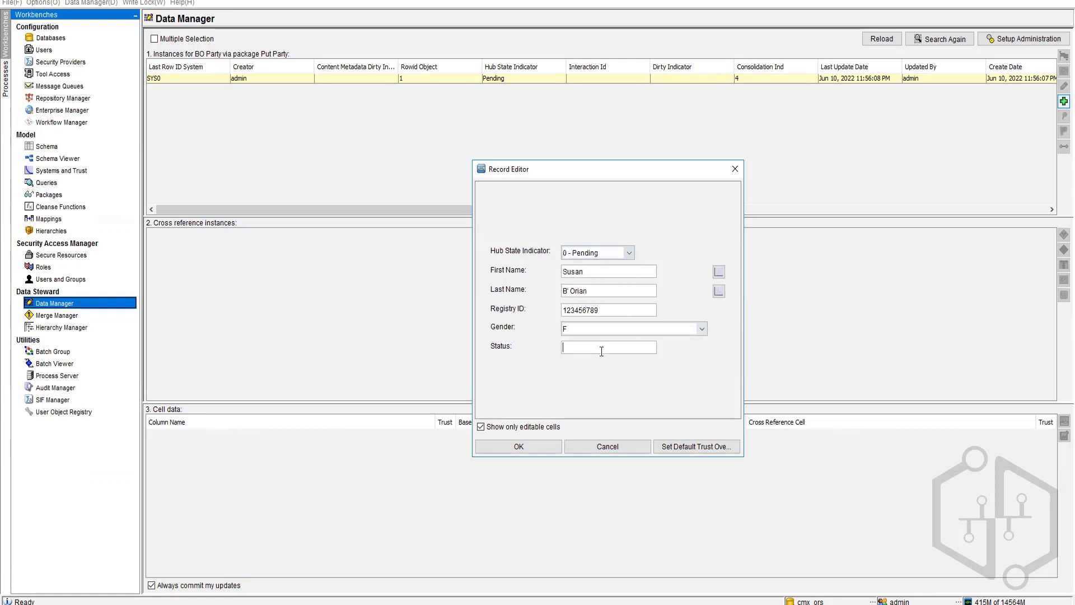
{"action": "type", "text": "A"}
{"action": "left_click", "coordinate": [509, 448]}
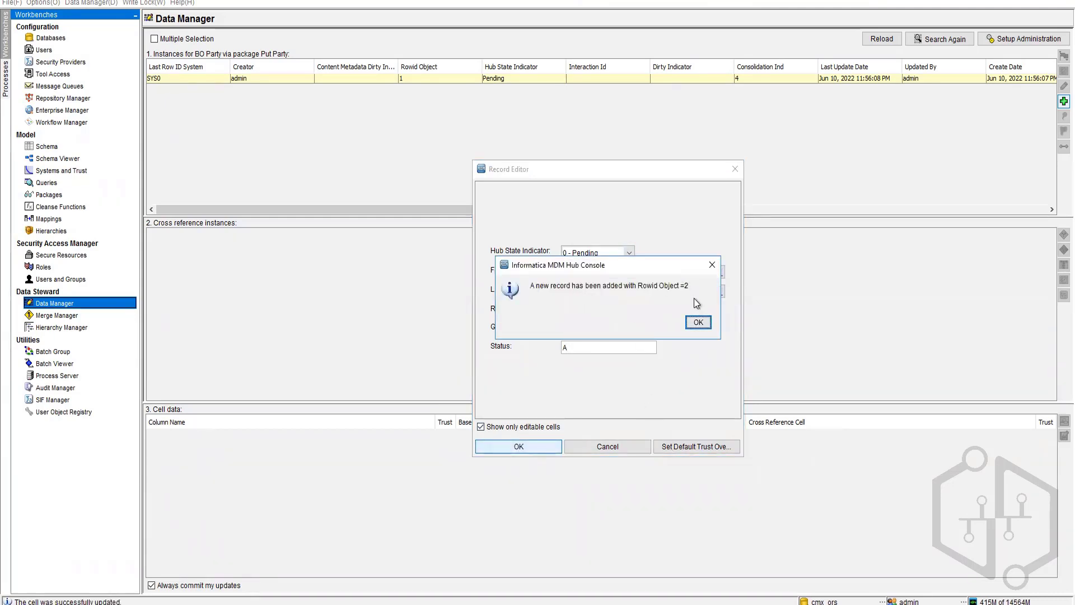
{"action": "left_click", "coordinate": [698, 323]}
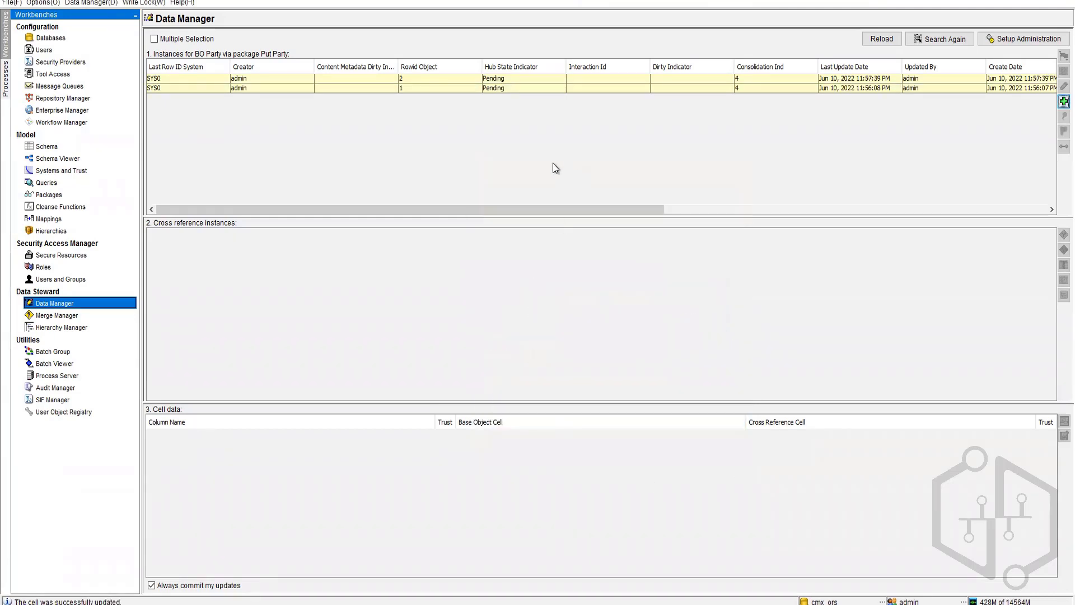
{"action": "left_click", "coordinate": [758, 82]}
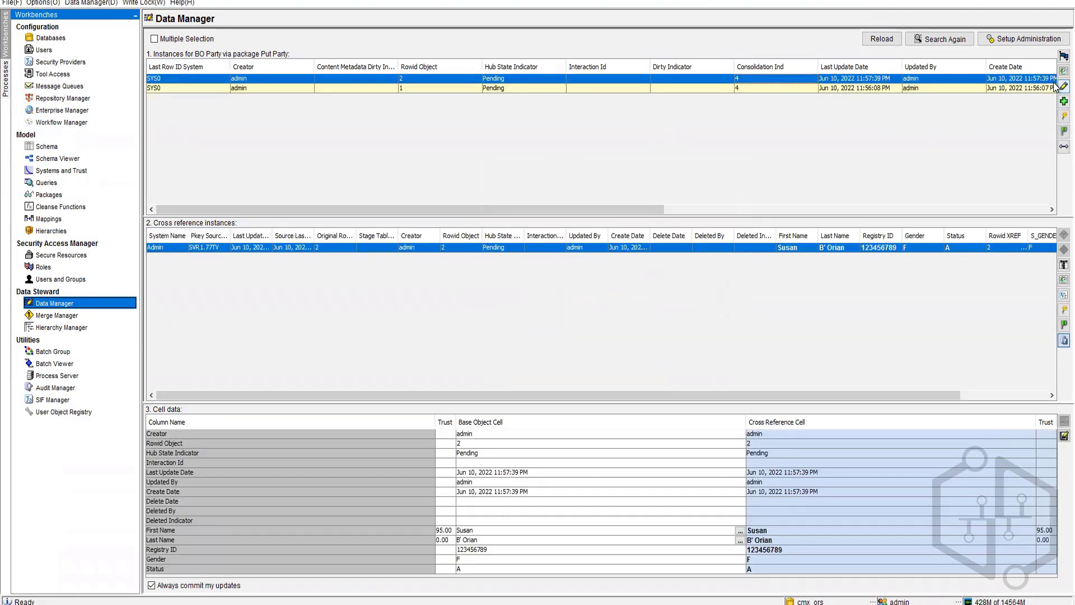
{"action": "left_click", "coordinate": [1064, 86]}
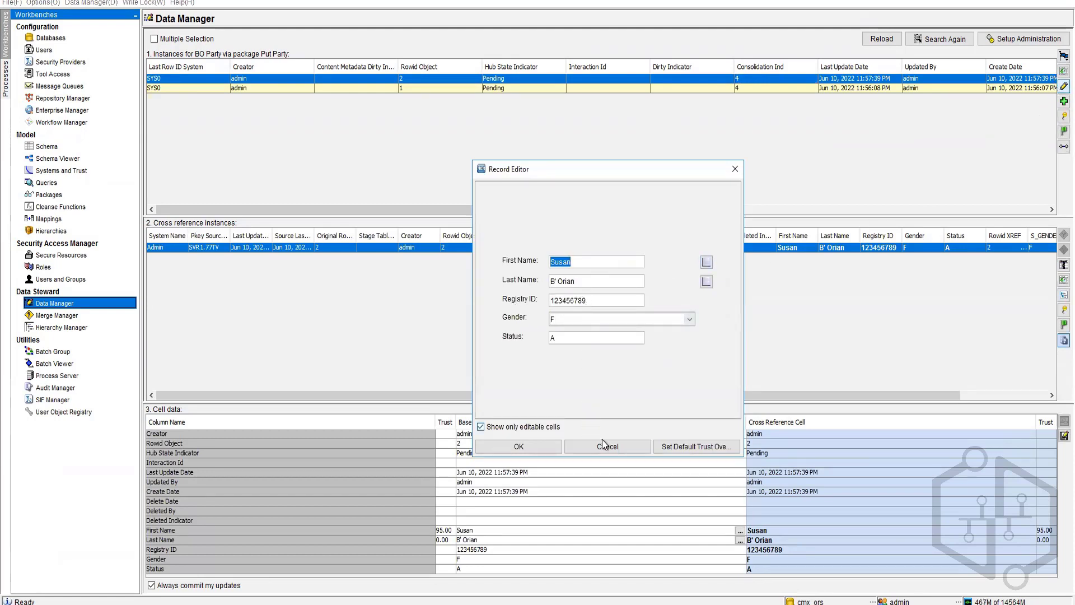
{"action": "left_click", "coordinate": [533, 450]}
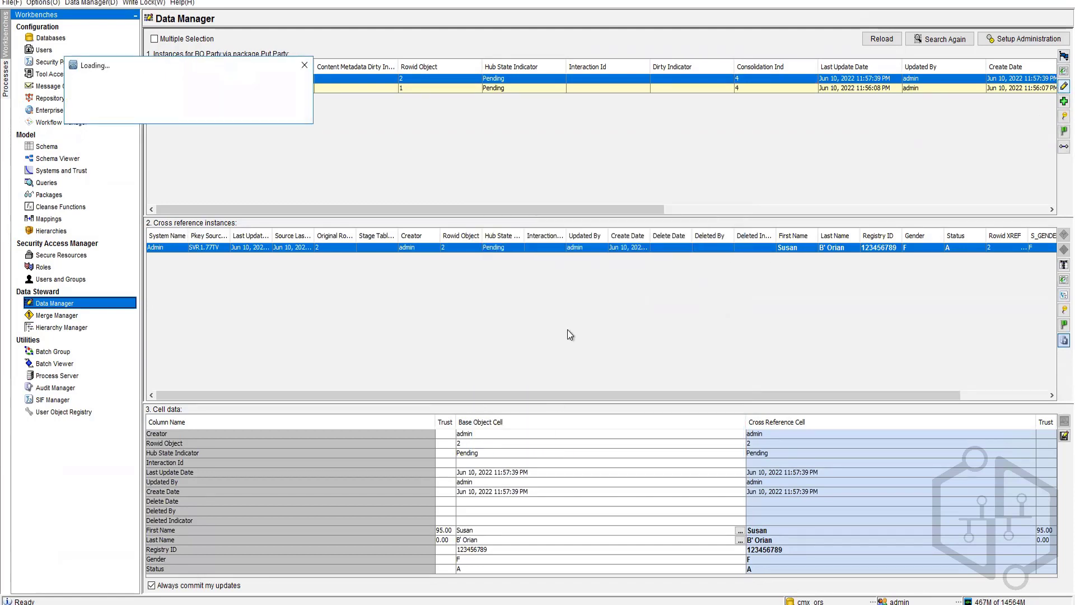
{"action": "double_click", "coordinate": [519, 81]}
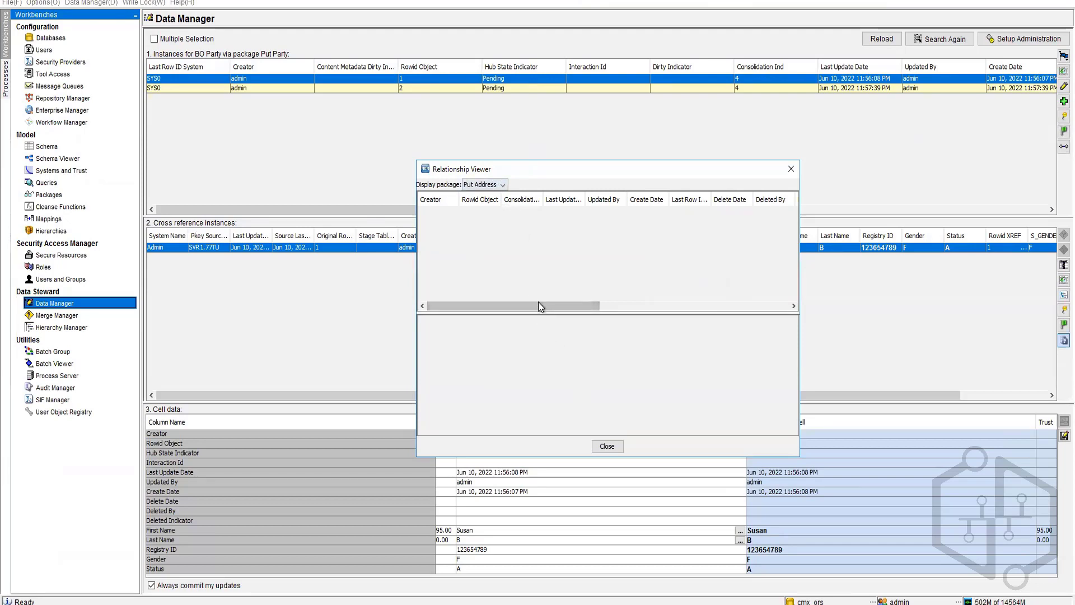
{"action": "left_click_drag", "start_coordinate": [587, 305], "coordinate": [814, 307]}
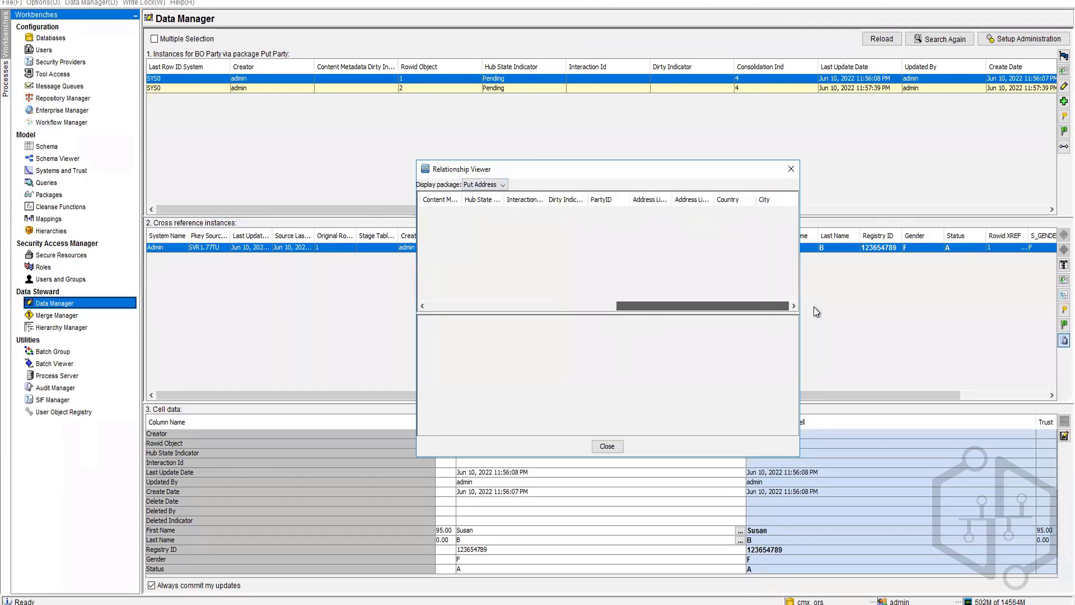
{"action": "left_click", "coordinate": [617, 450]}
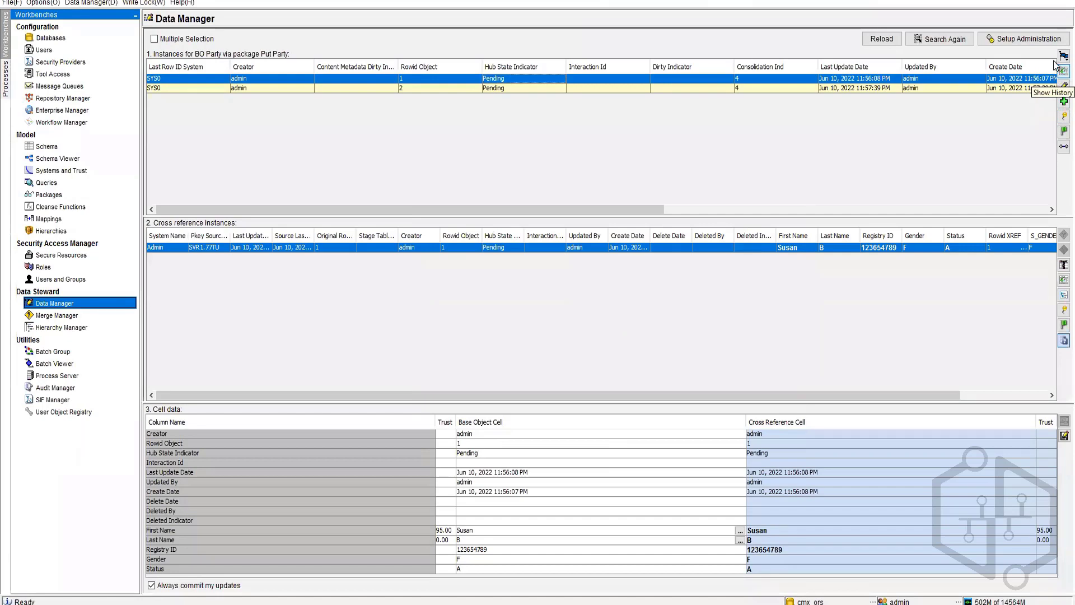
{"action": "left_click", "coordinate": [1055, 80]}
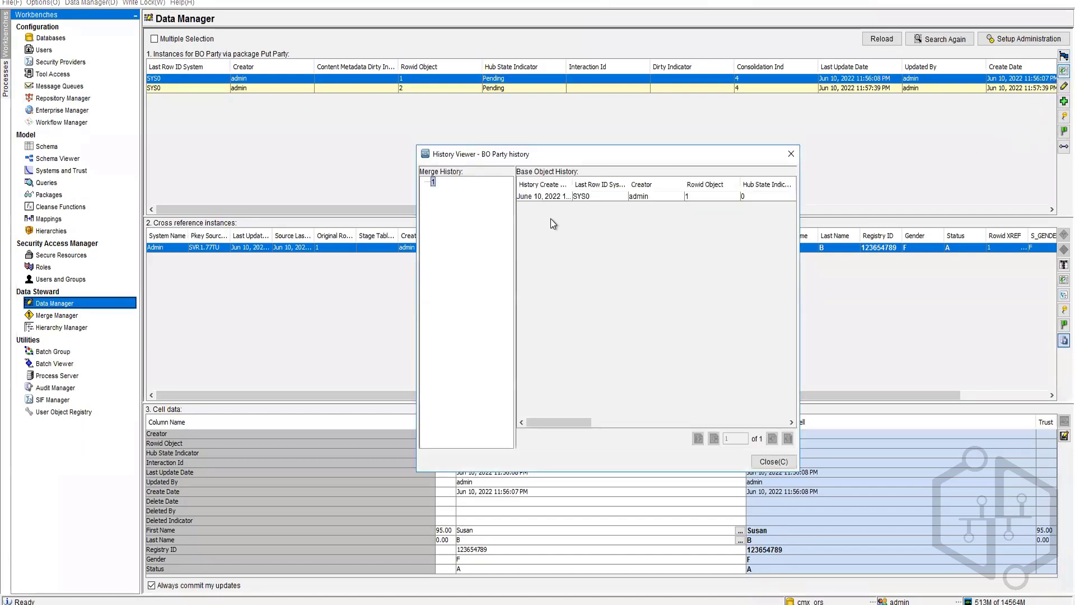
{"action": "left_click", "coordinate": [774, 461]}
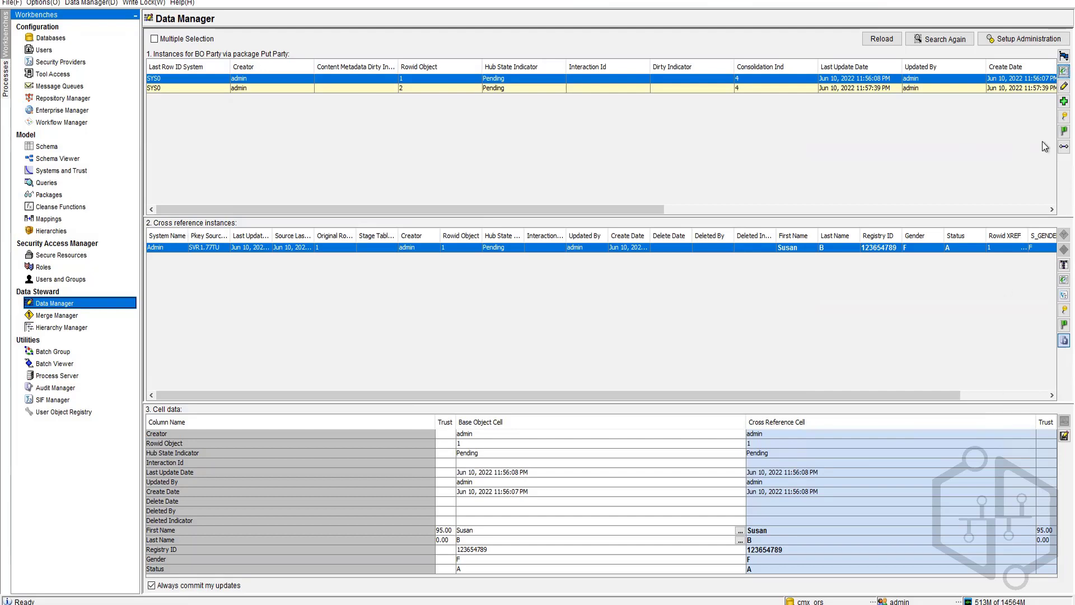
{"action": "left_click", "coordinate": [1064, 117]}
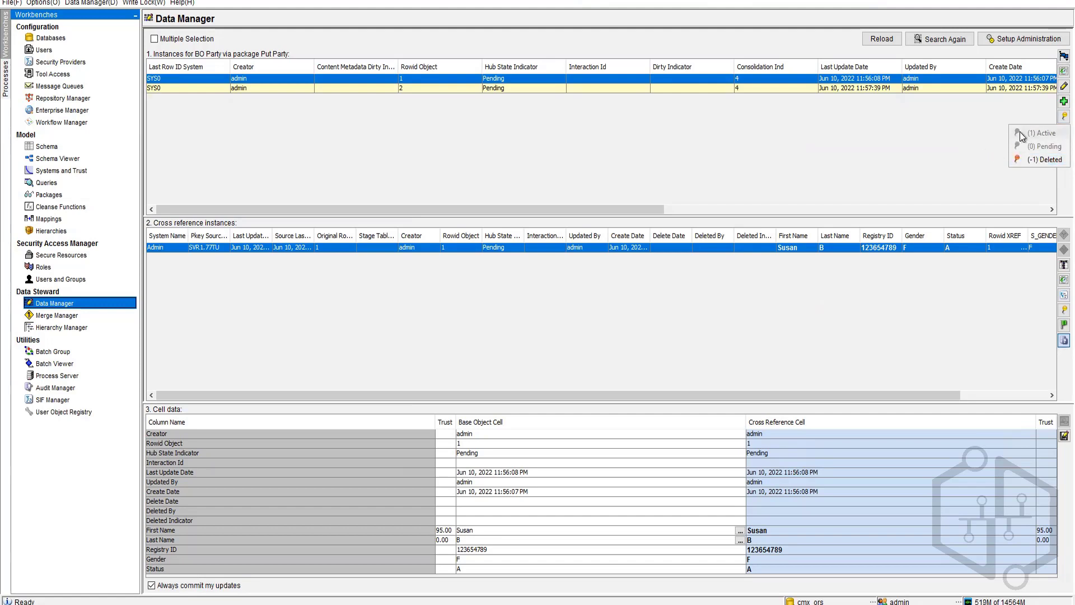
Step: Select the Rowid 2 record and review its record state options without changing them
{"action": "left_click", "coordinate": [942, 113]}
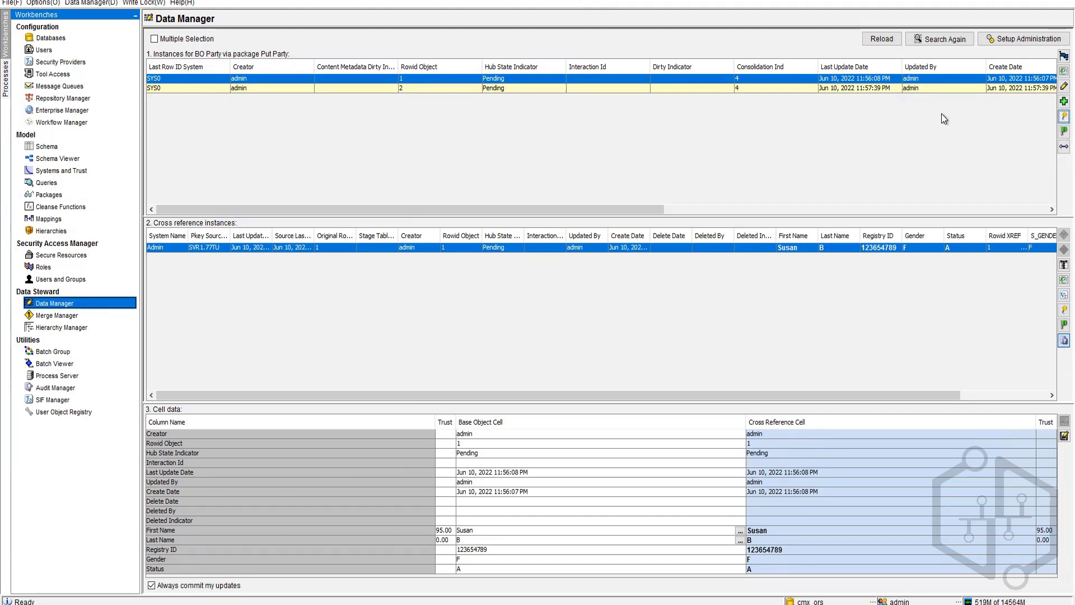
{"action": "left_click", "coordinate": [951, 87]}
{"action": "left_click", "coordinate": [1062, 115]}
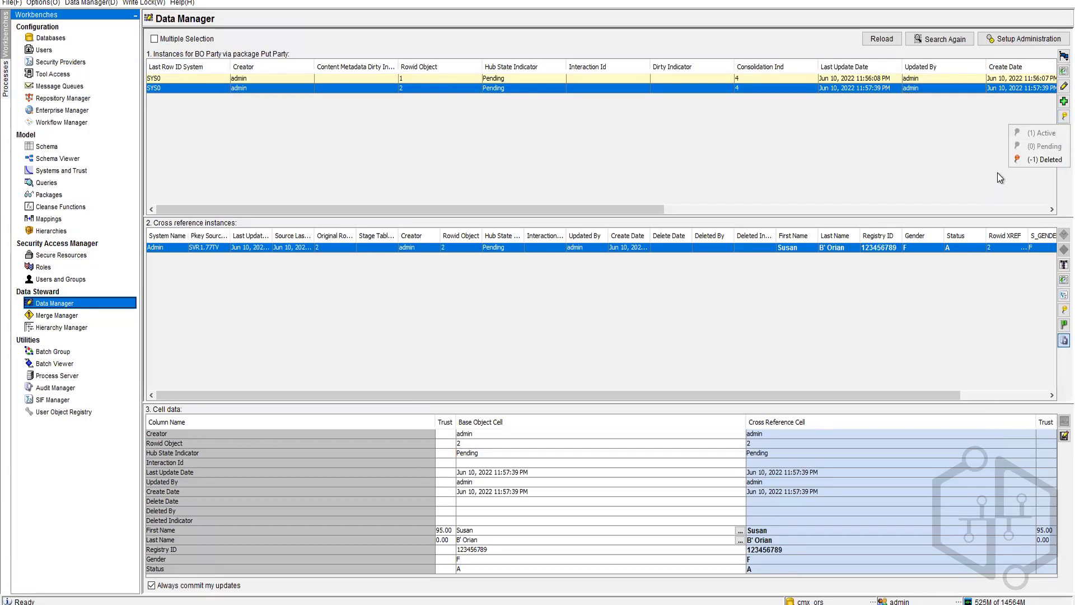
{"action": "left_click", "coordinate": [954, 162]}
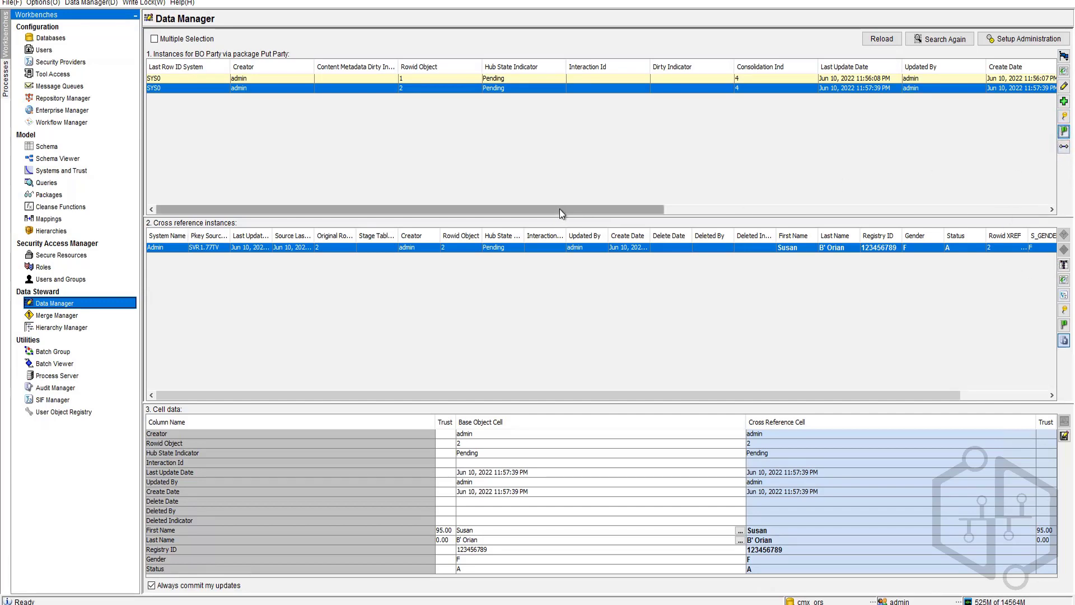
{"action": "left_click_drag", "start_coordinate": [350, 203], "coordinate": [523, 176]}
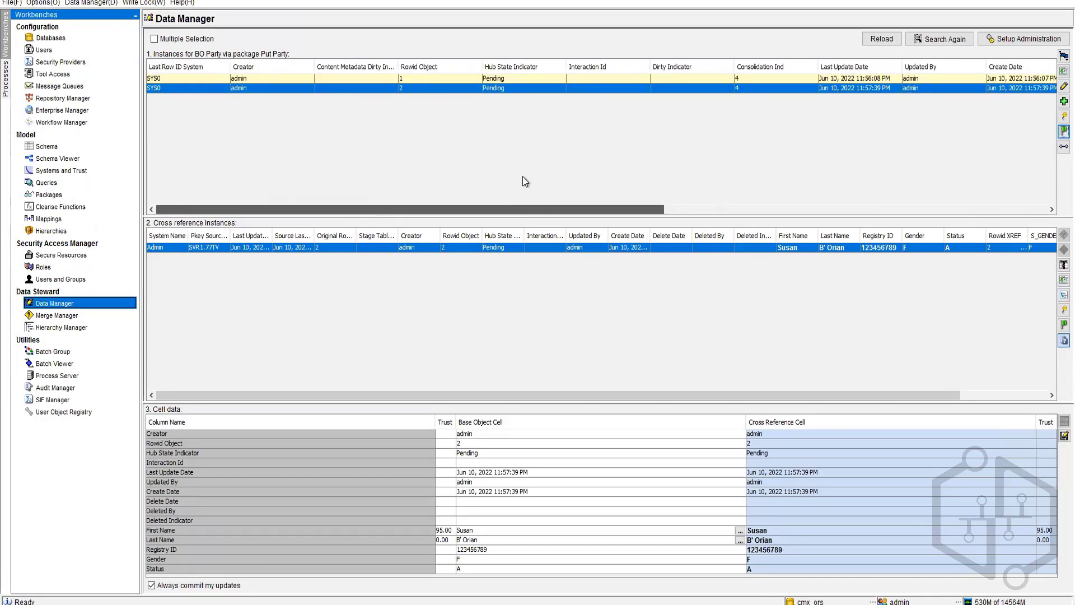
{"action": "left_click_drag", "start_coordinate": [522, 176], "coordinate": [959, 204]}
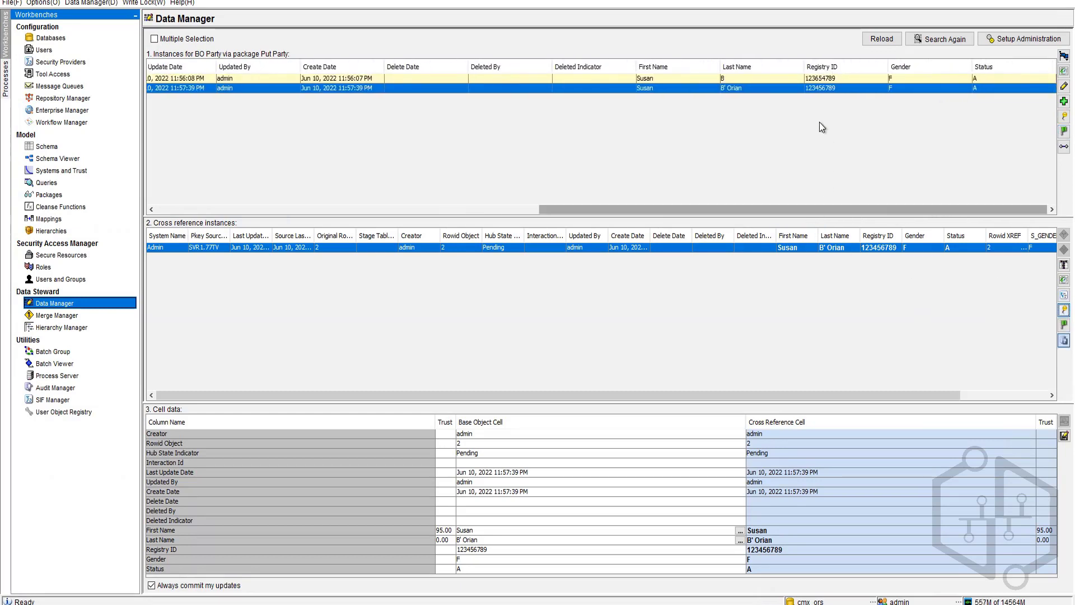
Step: Select the Rowid 1 record and set its cross-reference state to (1) Active
{"action": "left_click", "coordinate": [819, 80]}
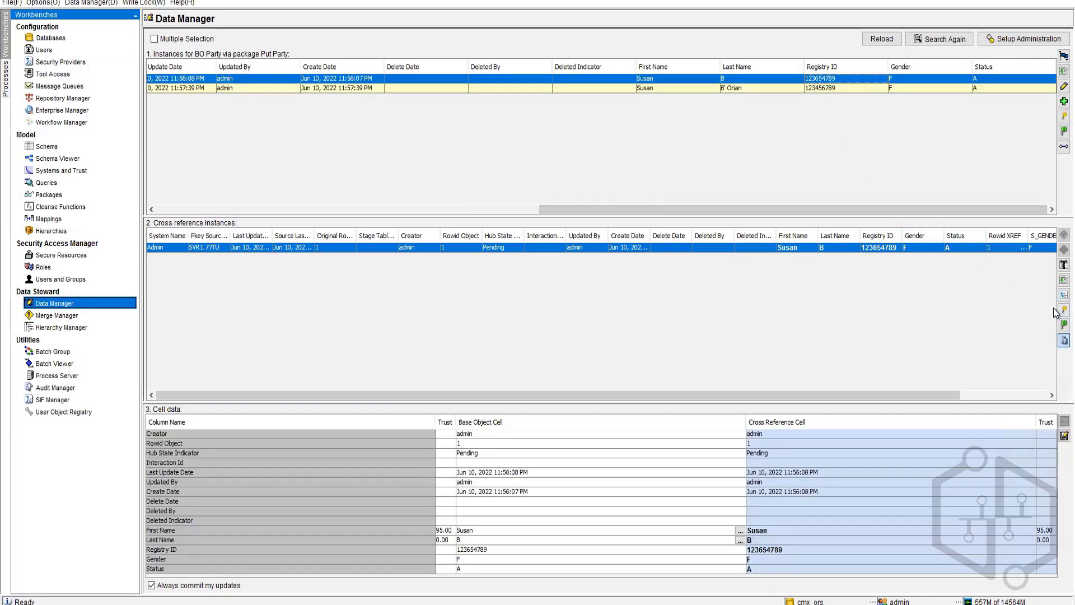
{"action": "left_click", "coordinate": [1064, 310]}
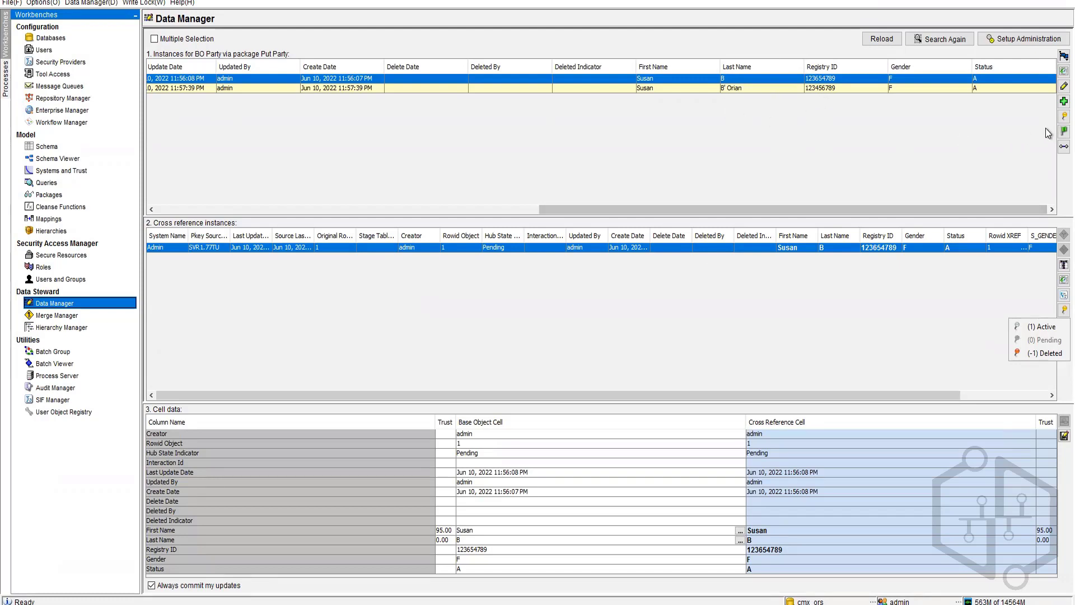
{"action": "left_click", "coordinate": [1065, 116]}
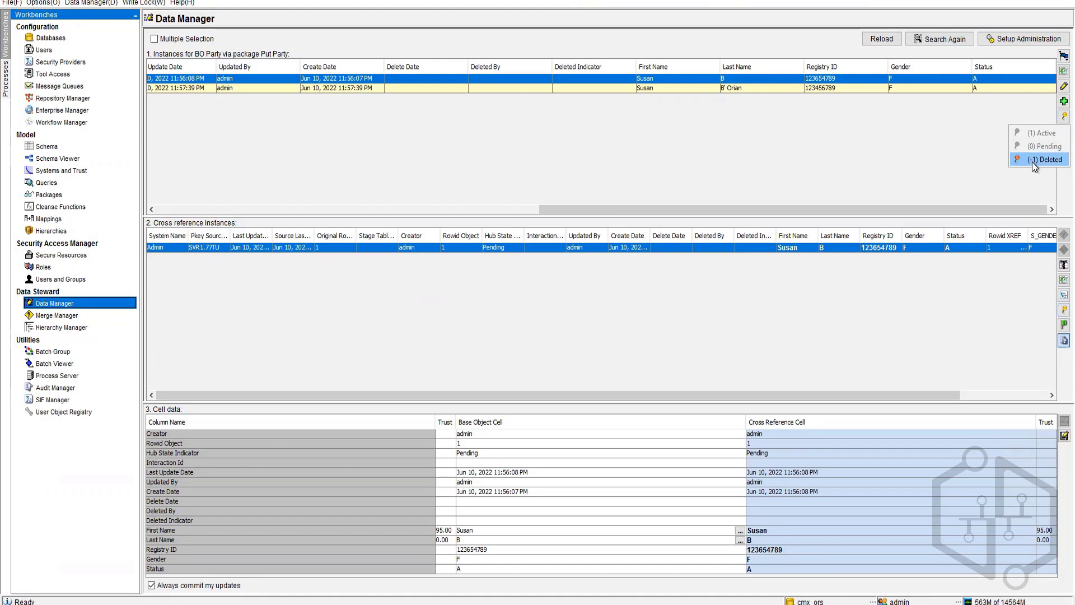
{"action": "left_click", "coordinate": [1034, 161]}
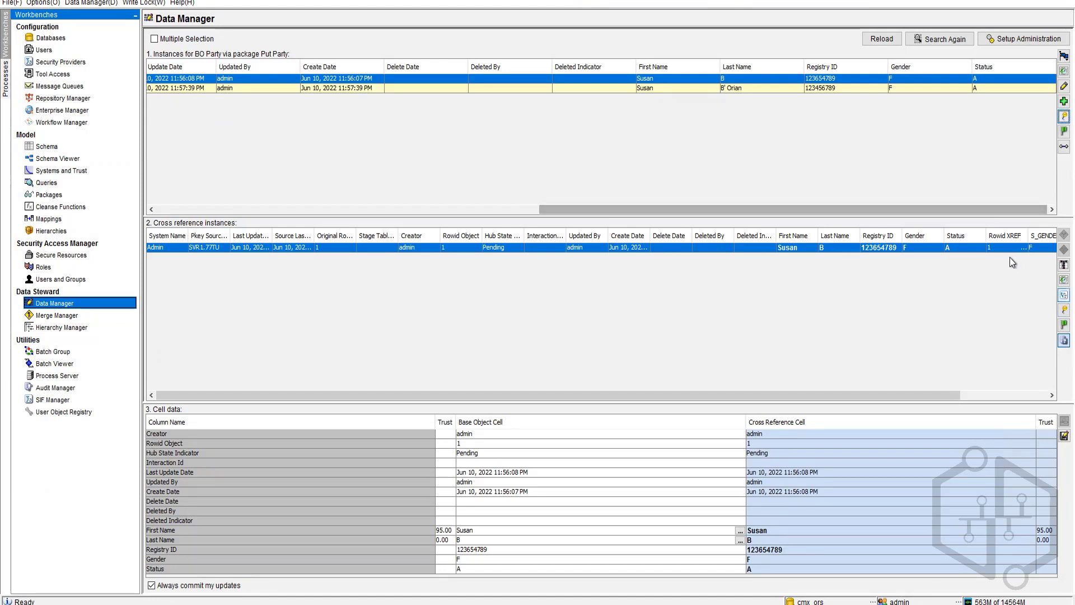
{"action": "left_click", "coordinate": [1064, 309]}
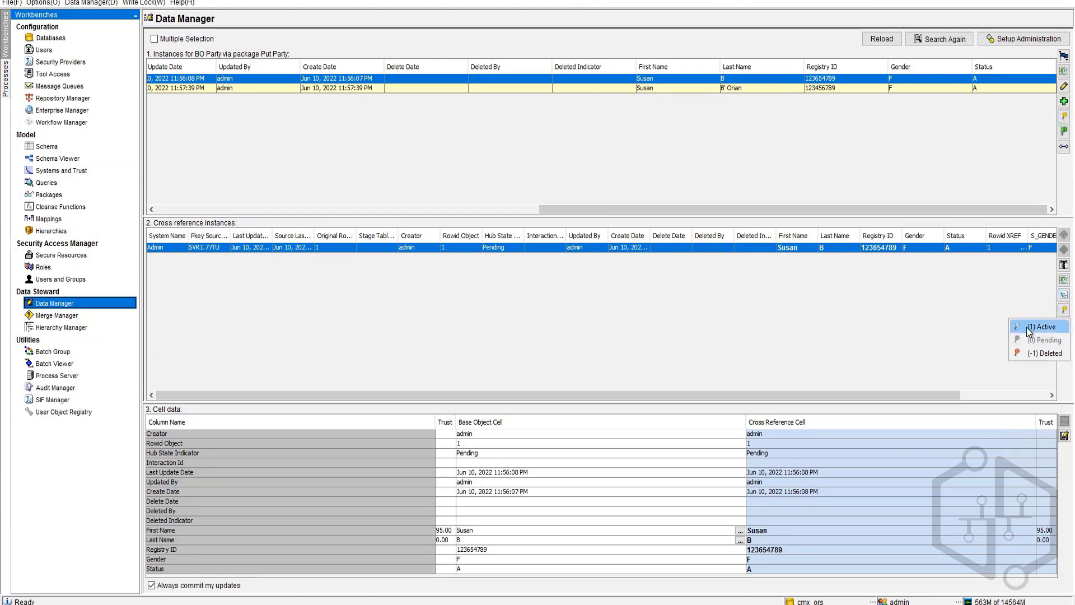
{"action": "left_click", "coordinate": [1030, 329]}
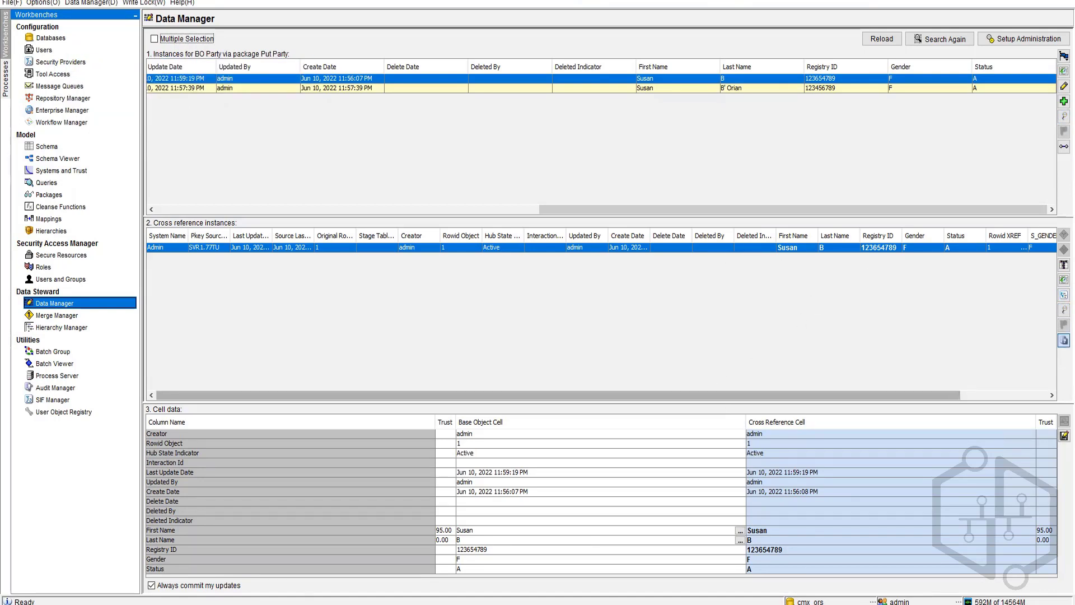
{"action": "left_click", "coordinate": [460, 604]}
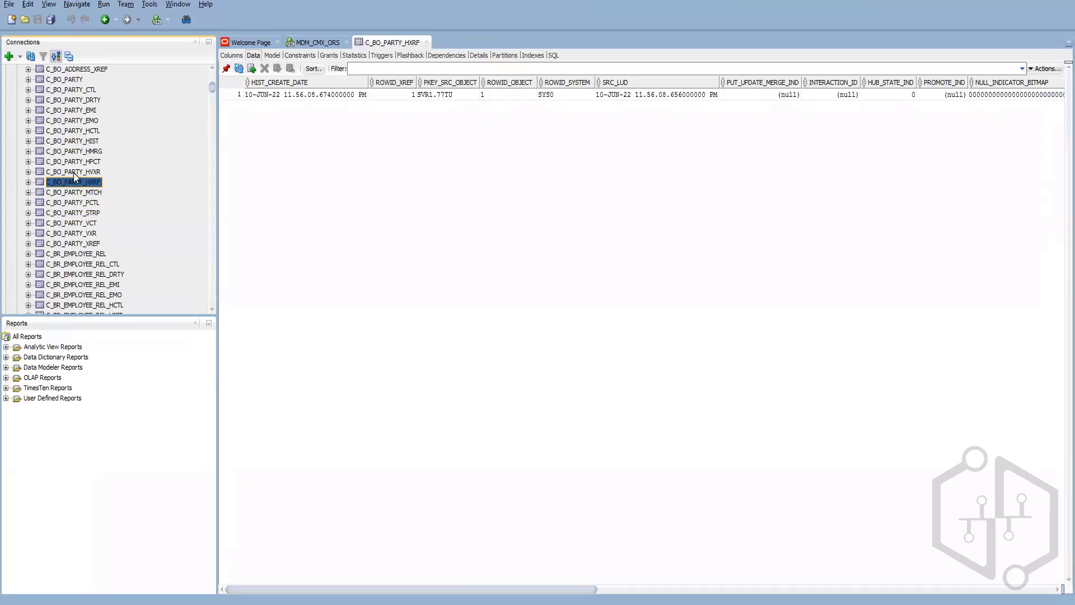
Step: Refresh the C_BO_PARTY_HXRF data and compare its history rows 1 and 3
{"action": "left_click", "coordinate": [238, 68]}
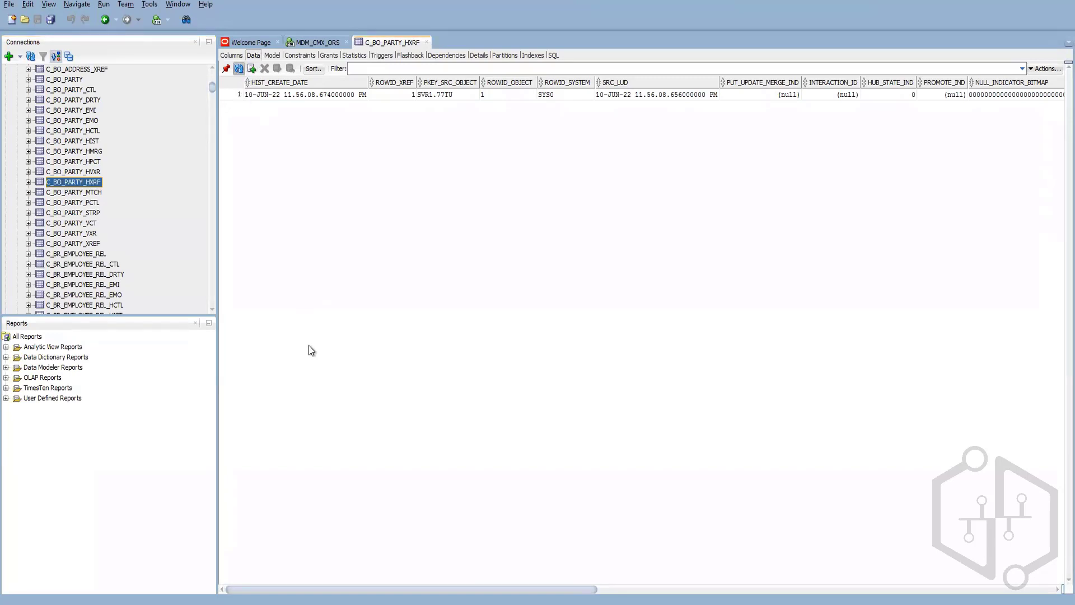
{"action": "left_click", "coordinate": [239, 68]}
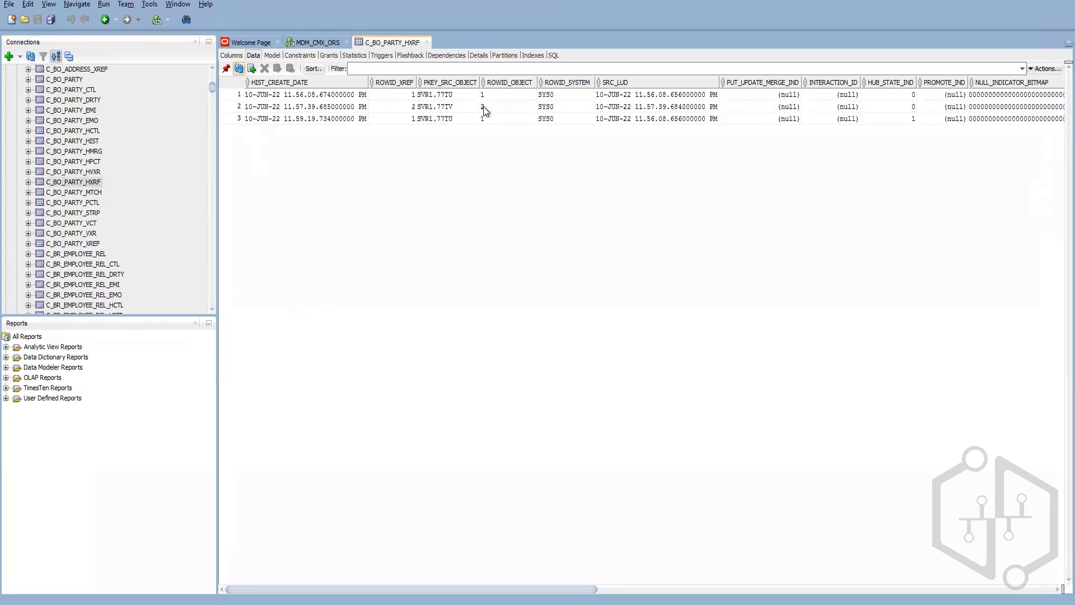
{"action": "left_click", "coordinate": [508, 106]}
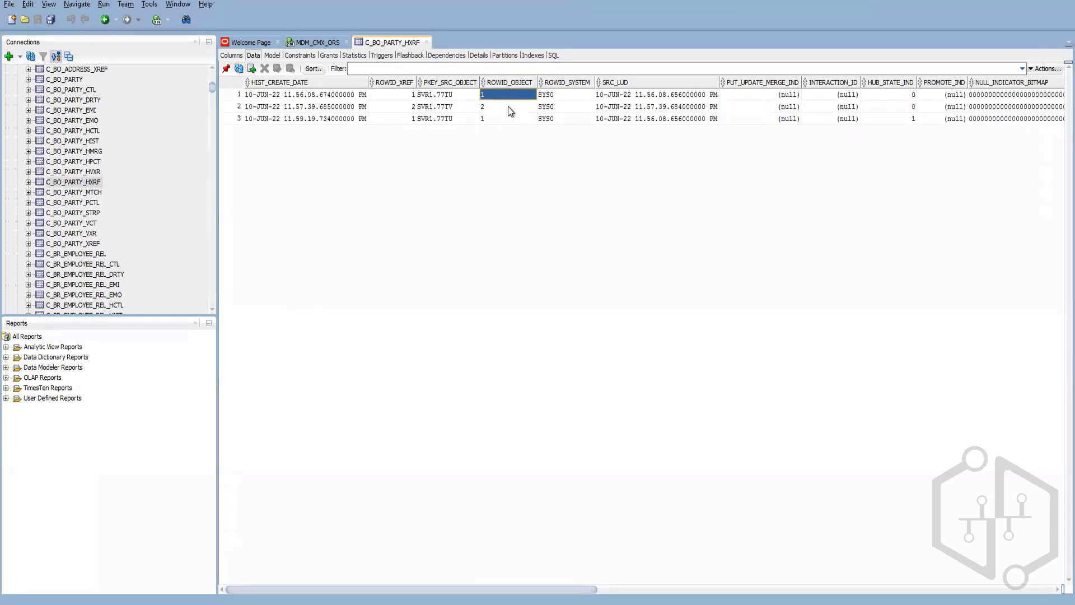
{"action": "left_click", "coordinate": [232, 95]}
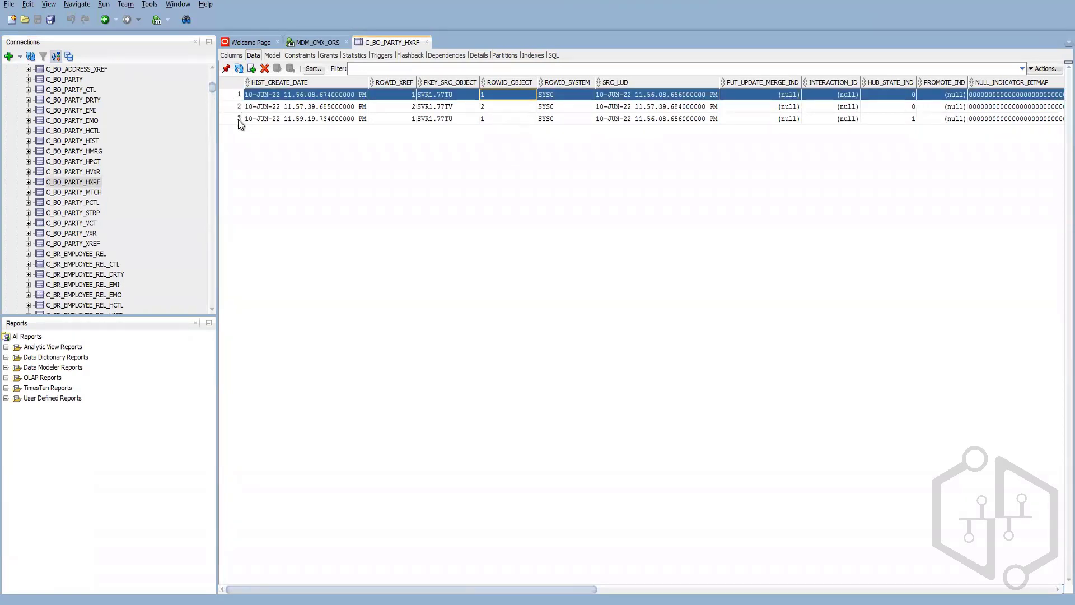
{"action": "left_click", "coordinate": [239, 119], "text": "ctrl"}
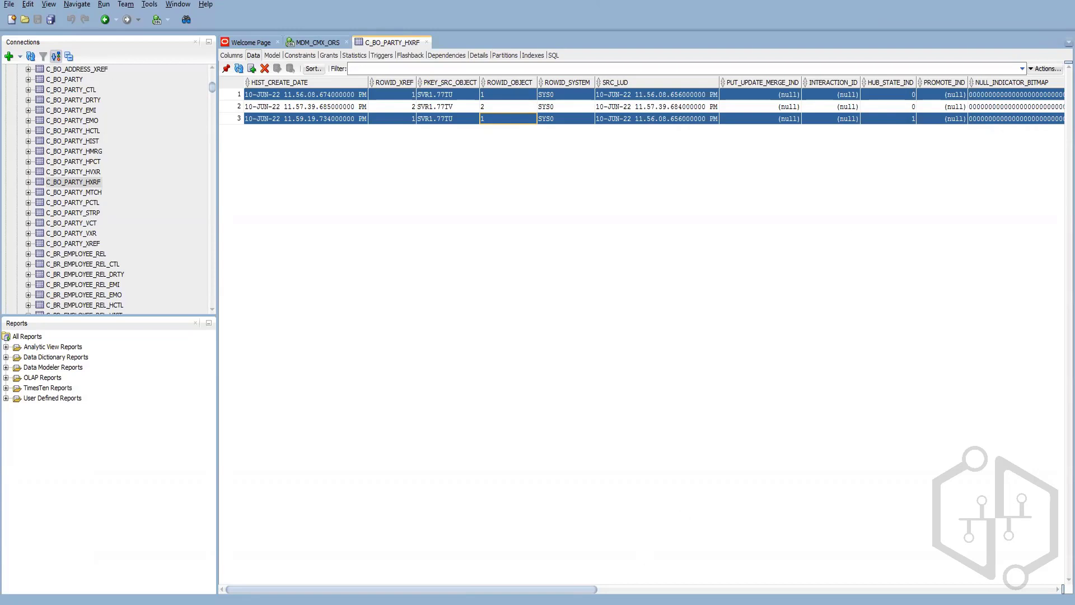
{"action": "left_click_drag", "start_coordinate": [582, 591], "coordinate": [256, 421]}
Step: Check both records' HUB_STATE_IND in C_BO_PARTY_XREF and the ROWID_OBJECT values in C_BO_PARTY_HIST
{"action": "left_click", "coordinate": [88, 244]}
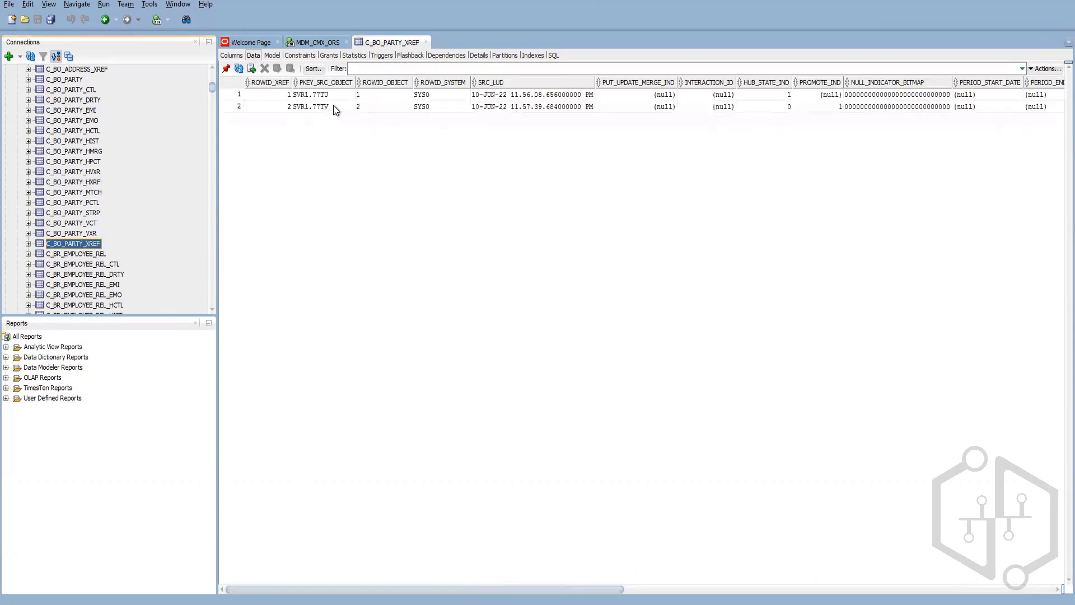
{"action": "left_click", "coordinate": [786, 95]}
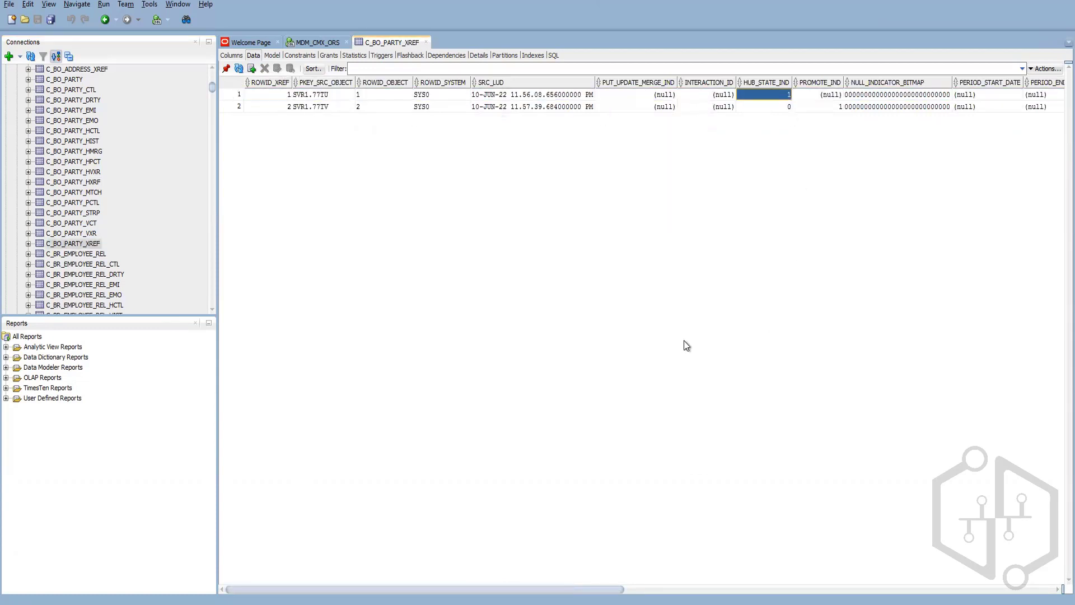
{"action": "left_click", "coordinate": [785, 107]}
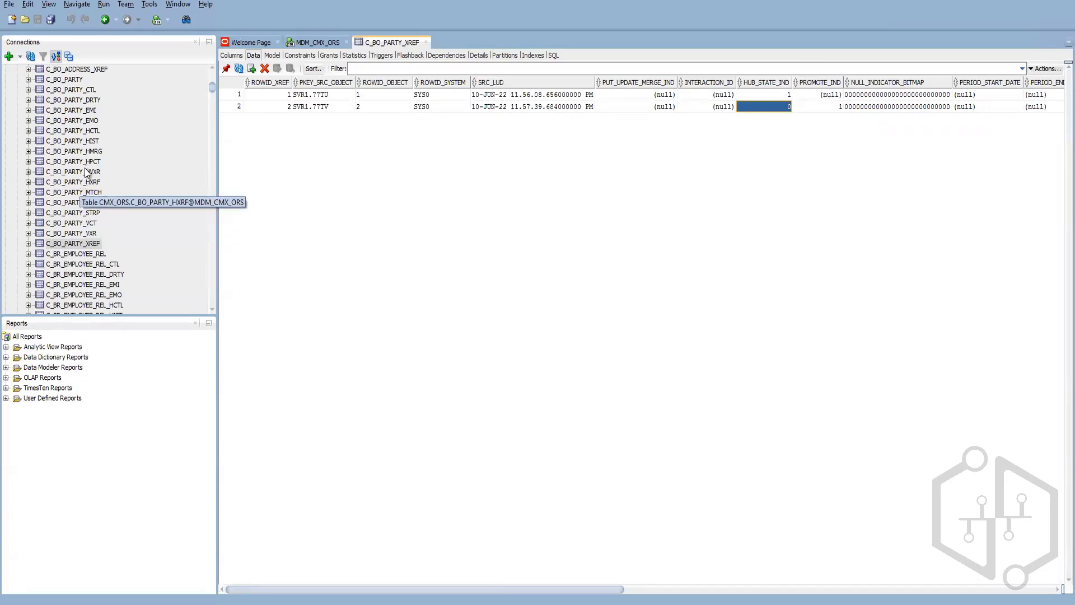
{"action": "left_click", "coordinate": [91, 142]}
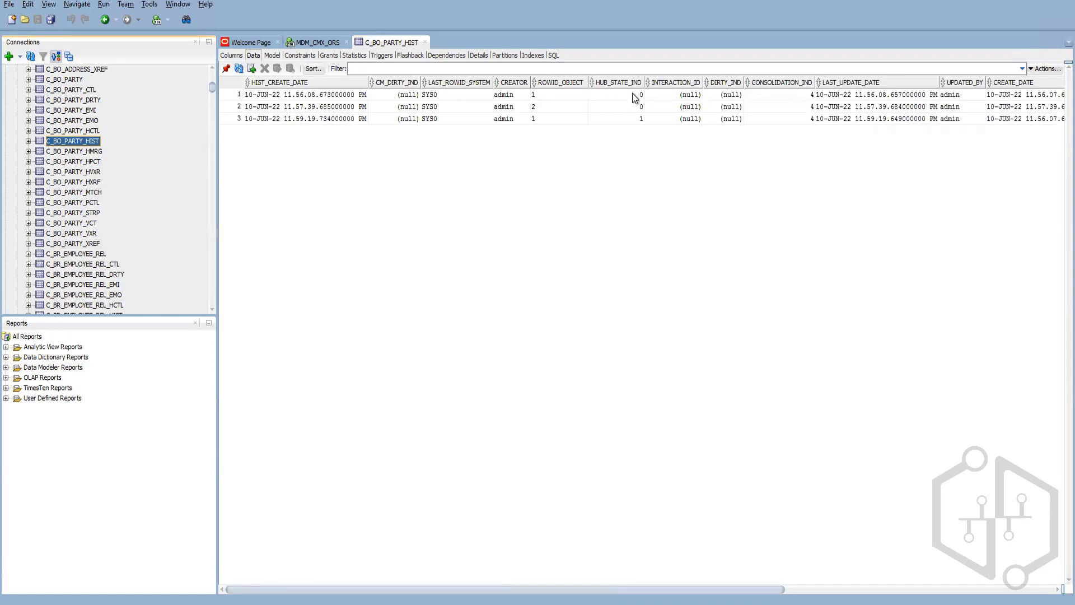
{"action": "left_click", "coordinate": [542, 118]}
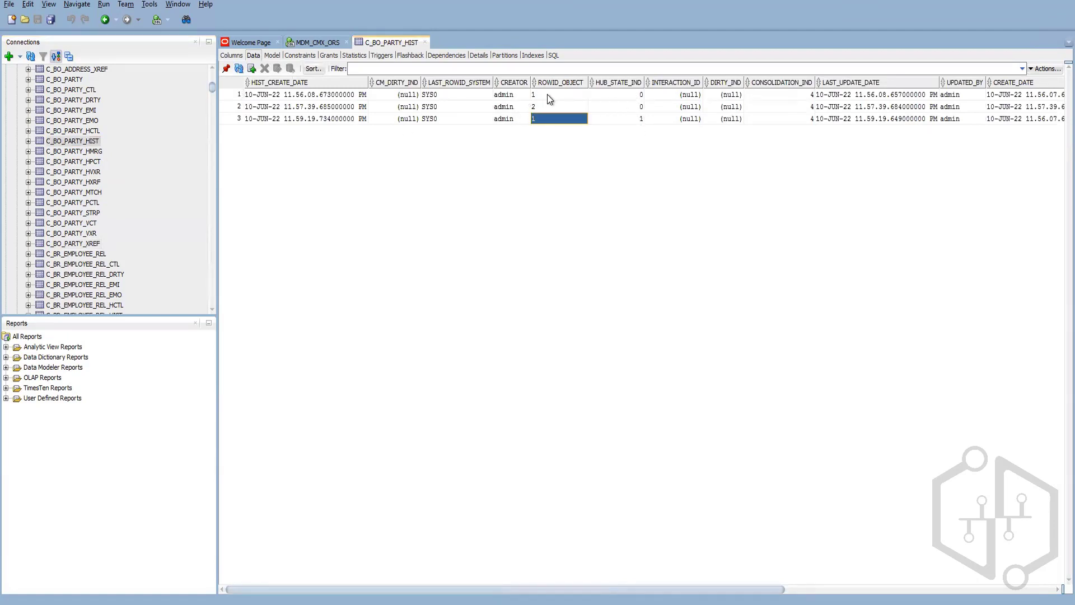
{"action": "left_click", "coordinate": [547, 94]}
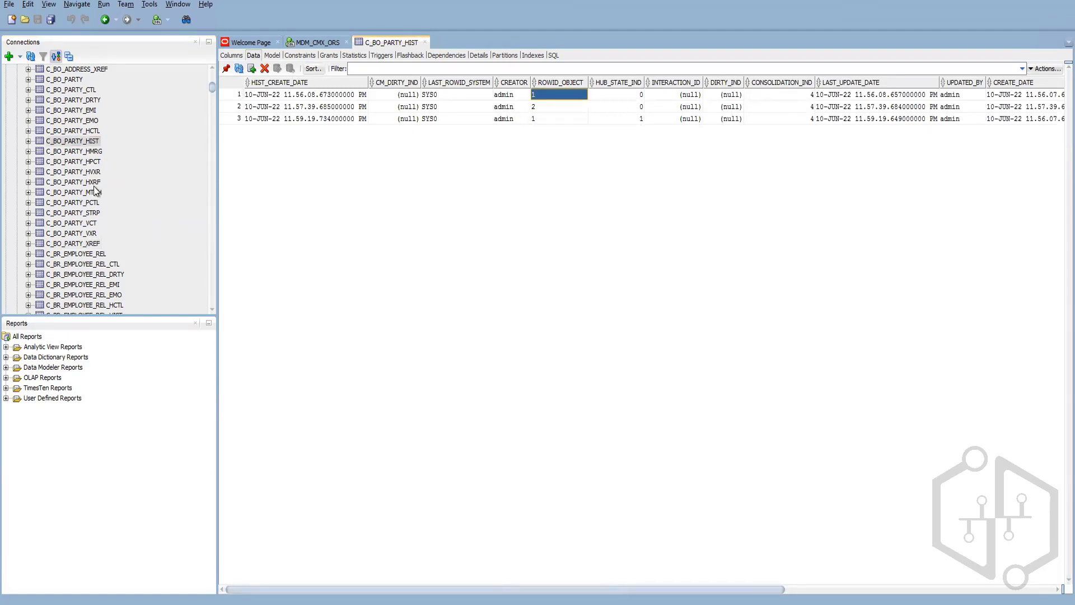
Step: In C_BO_PARTY_HXRF, confirm the third history row is rowid 1 with hub state 1
{"action": "left_click", "coordinate": [94, 182]}
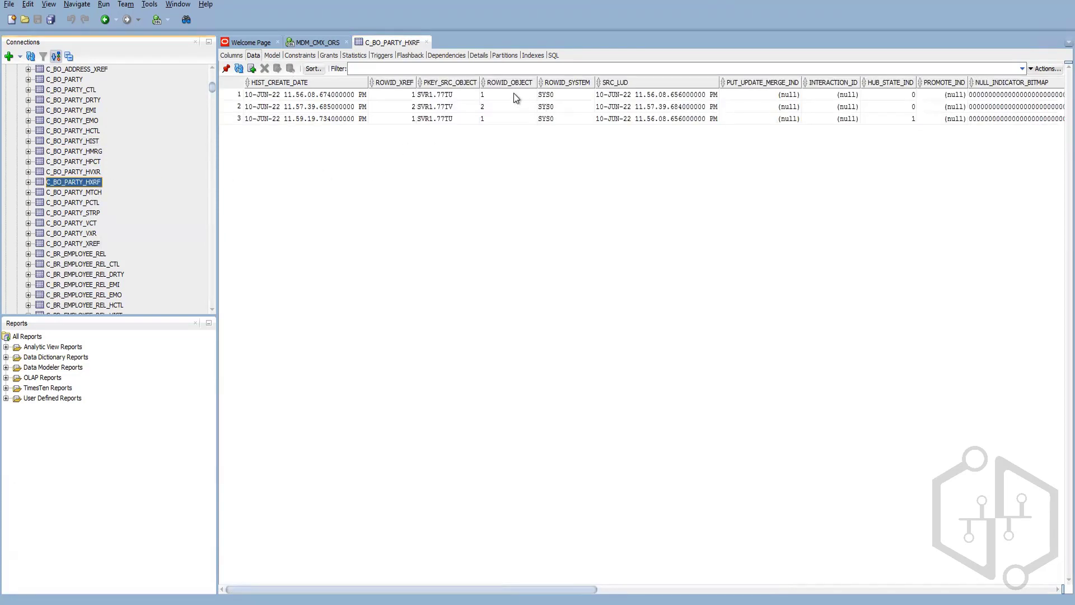
{"action": "left_click", "coordinate": [896, 96]}
{"action": "left_click", "coordinate": [899, 119]}
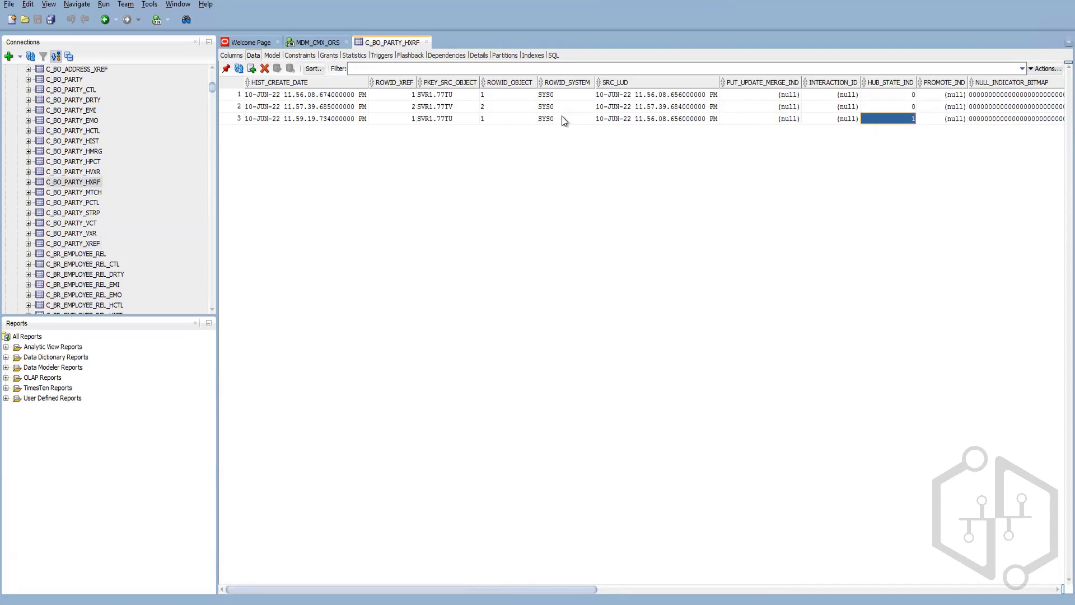
{"action": "left_click", "coordinate": [492, 96]}
{"action": "left_click", "coordinate": [495, 119]}
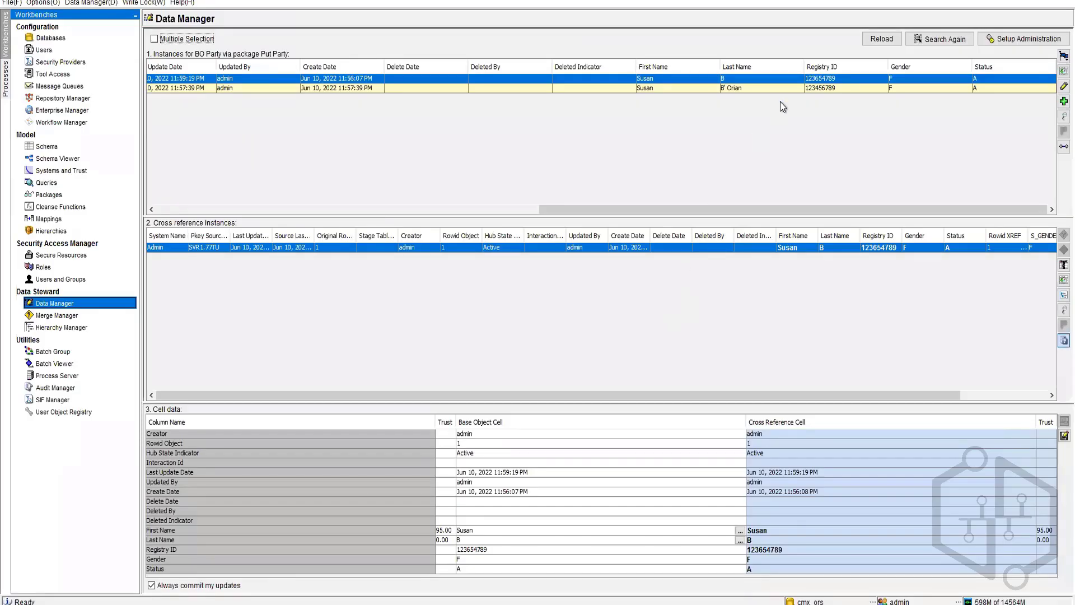
Step: After reviewing the existing records' details, start a new party record with hub state 1 - Active
{"action": "left_click", "coordinate": [784, 88]}
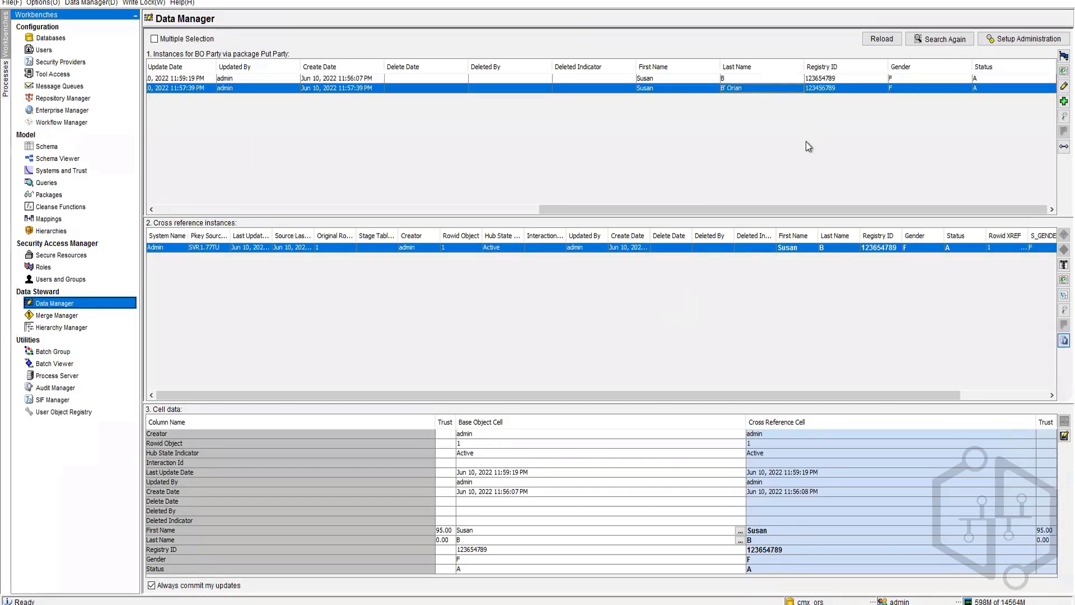
{"action": "left_click", "coordinate": [673, 78]}
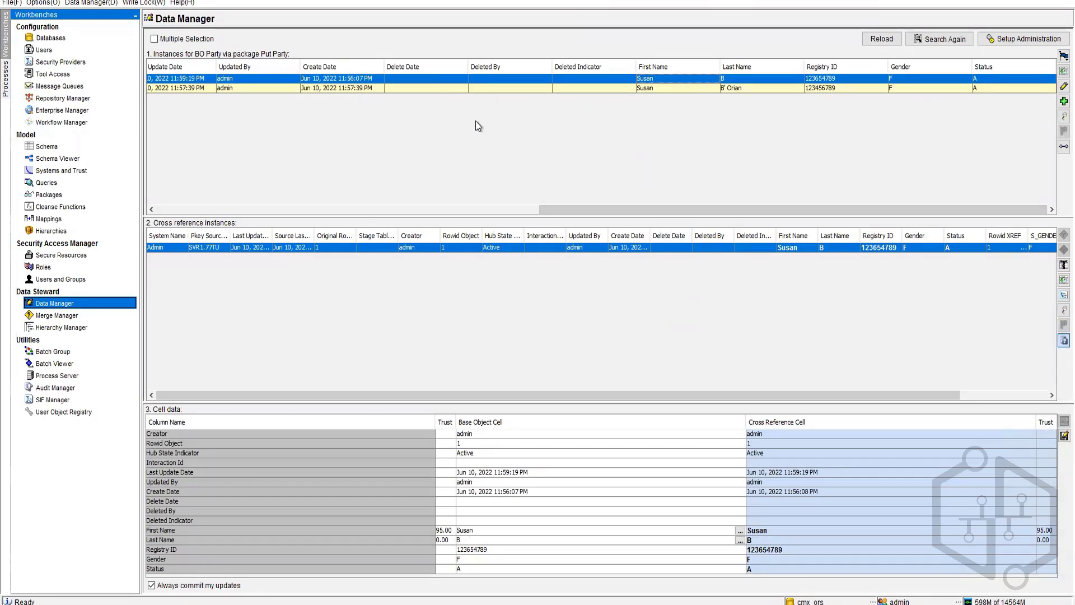
{"action": "left_click", "coordinate": [1062, 102]}
{"action": "left_click", "coordinate": [607, 252]}
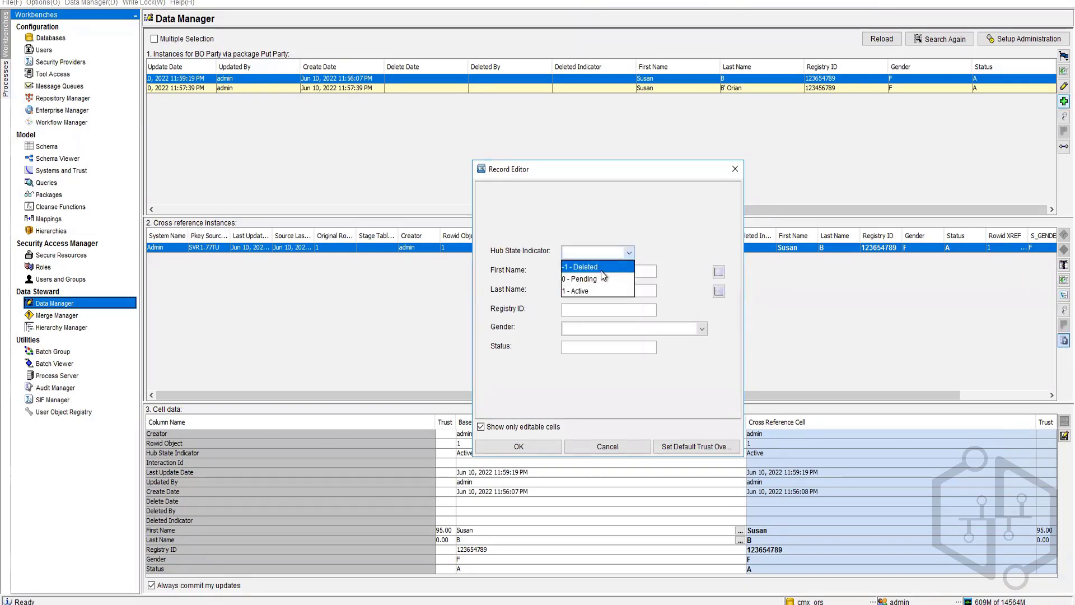
{"action": "left_click", "coordinate": [597, 289]}
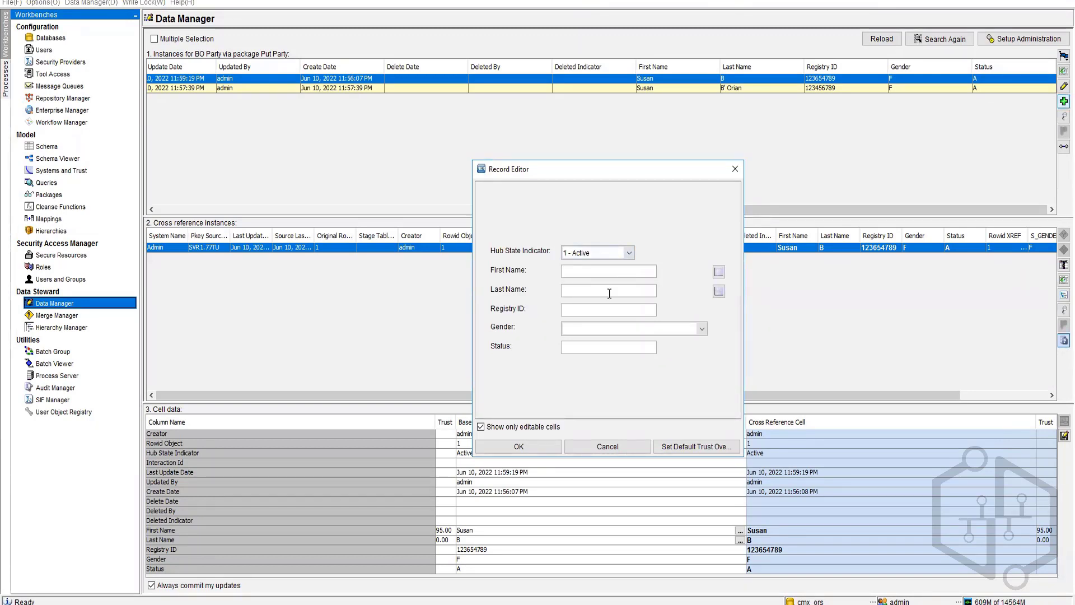
Step: Enter the person's name and registry ID, gender M and status A, and save the record
{"action": "key", "text": "Tab"}
{"action": "key", "text": "Tab"}
{"action": "type", "text": "987456321"}
{"action": "left_click", "coordinate": [597, 336]}
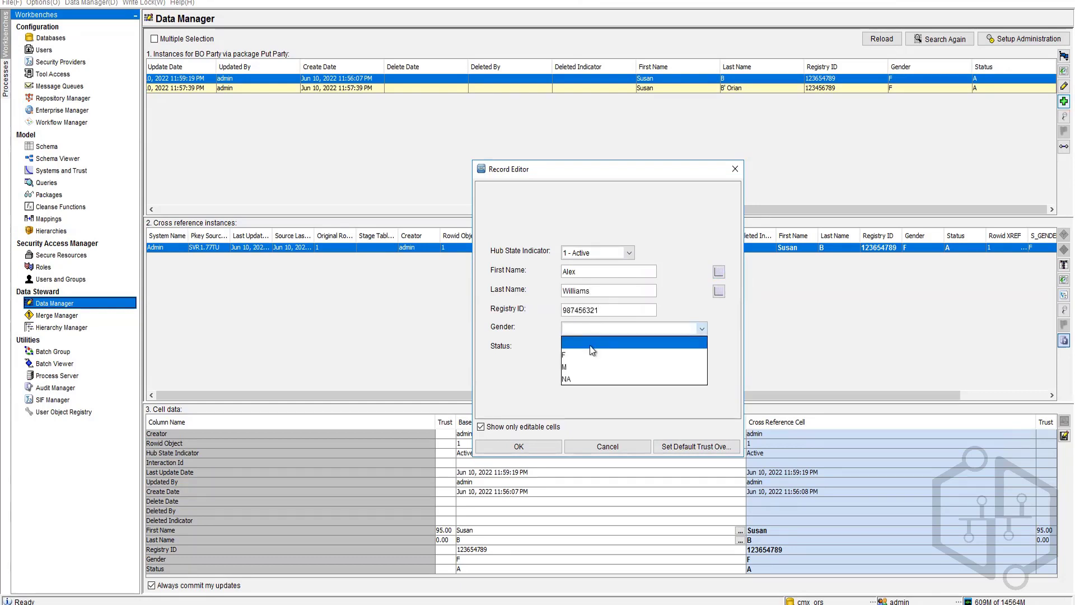
{"action": "left_click", "coordinate": [594, 355]}
{"action": "type", "text": "A"}
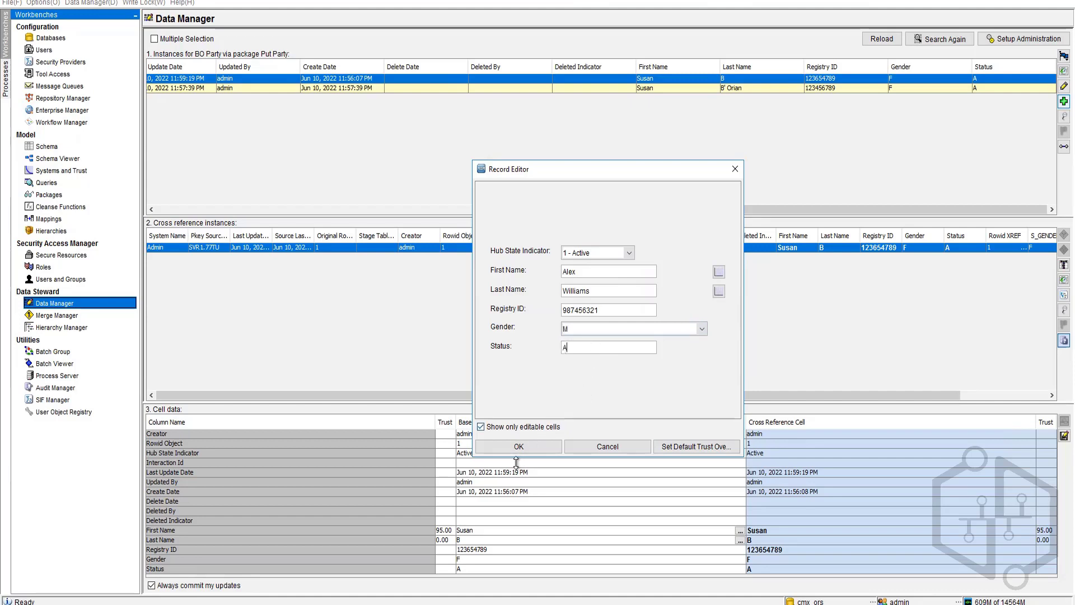
{"action": "left_click", "coordinate": [529, 448]}
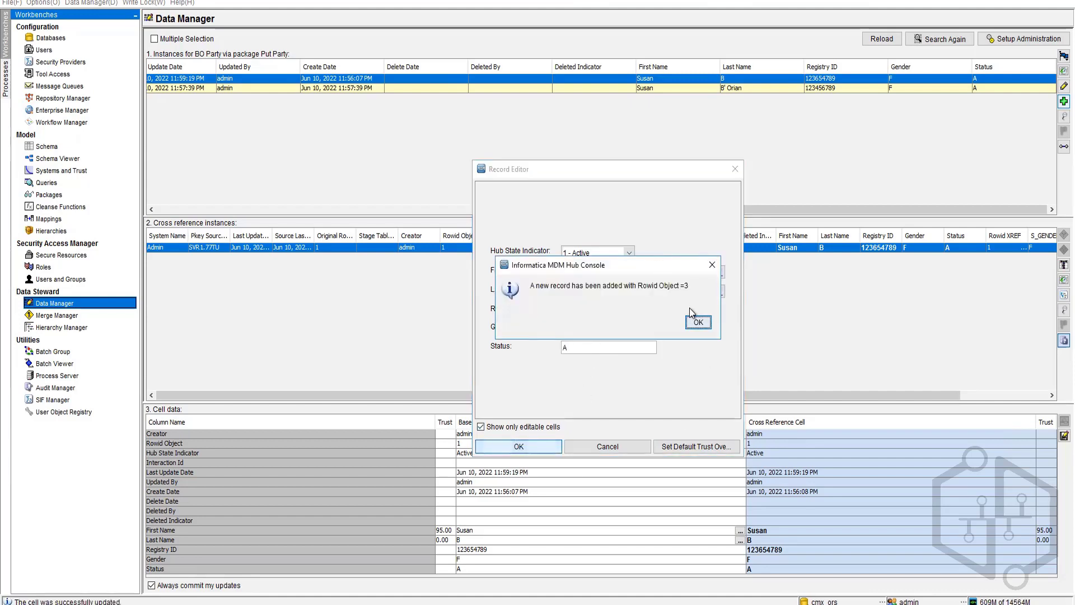
{"action": "left_click", "coordinate": [697, 322]}
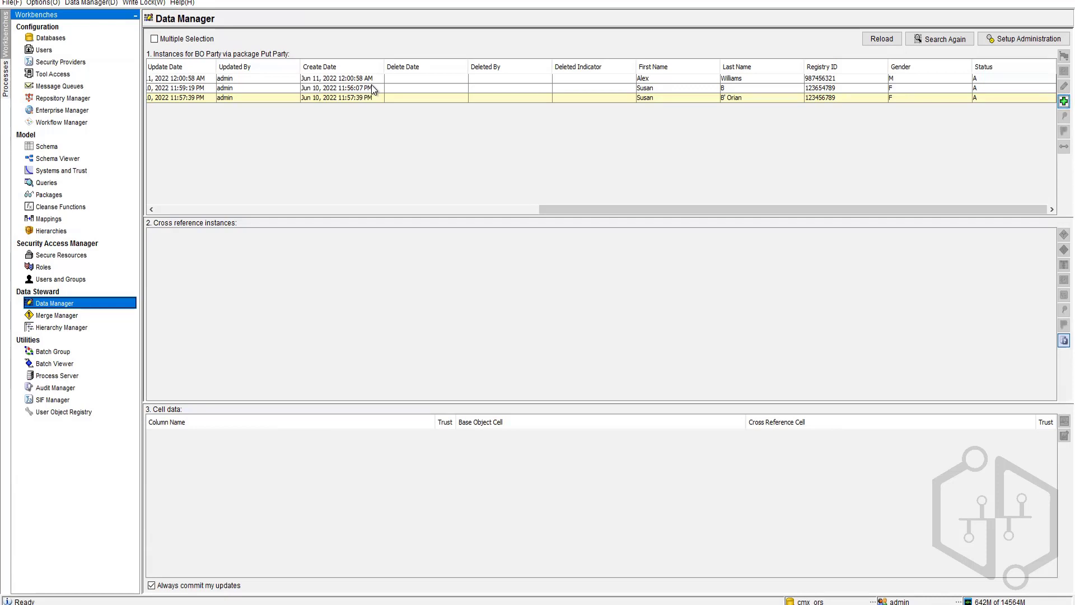
Step: Select the Rowid 3 party record and set its hub state to (-1) Deleted
{"action": "left_click", "coordinate": [425, 99]}
{"action": "left_click", "coordinate": [1063, 324]}
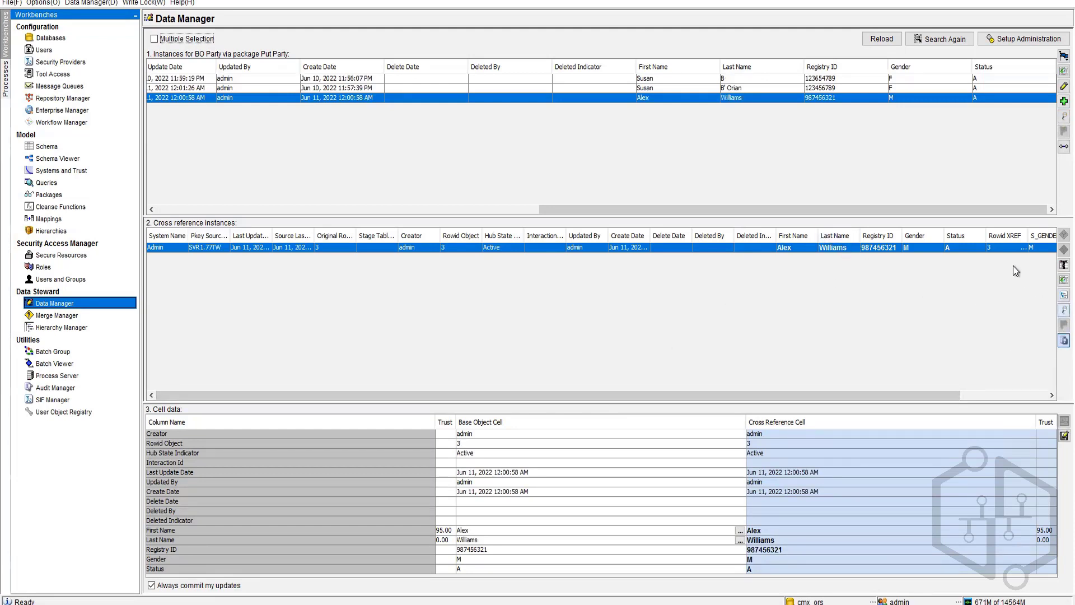
{"action": "left_click", "coordinate": [1006, 249]}
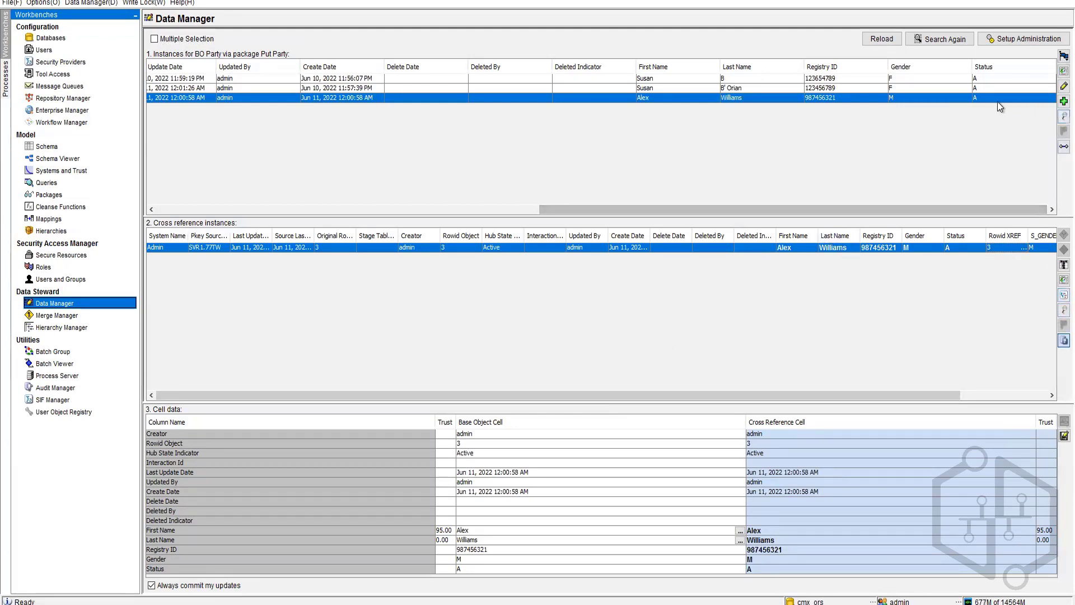
{"action": "left_click", "coordinate": [979, 90]}
{"action": "left_click", "coordinate": [983, 100]}
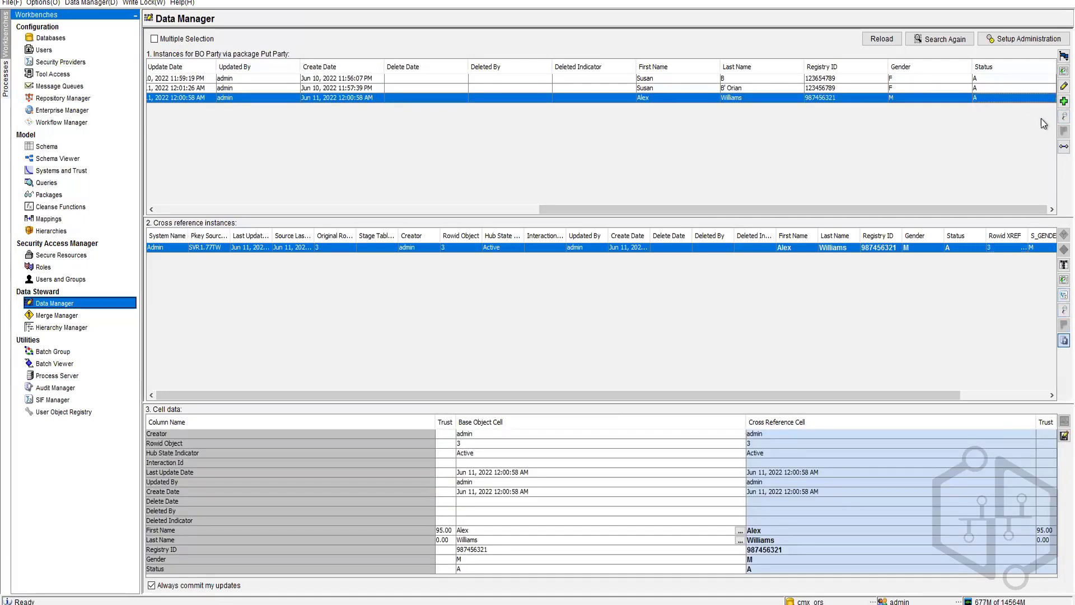
{"action": "left_click", "coordinate": [1063, 116]}
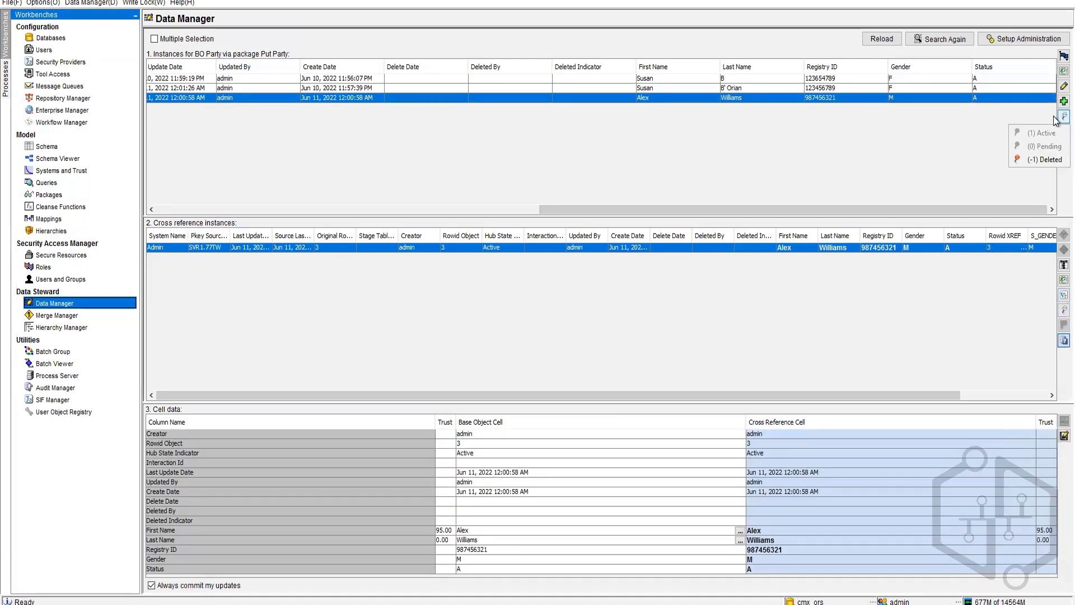
{"action": "left_click", "coordinate": [1034, 161]}
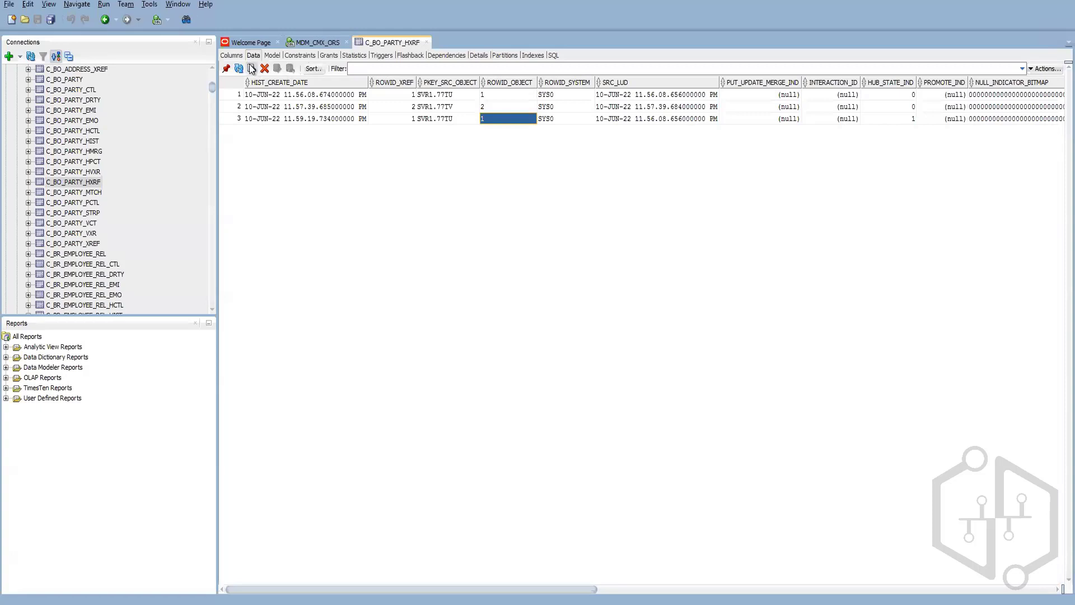
Step: Refresh C_BO_PARTY_HXRF, sort by ROWID_OBJECT, and check record 3's two history rows
{"action": "left_click", "coordinate": [239, 68]}
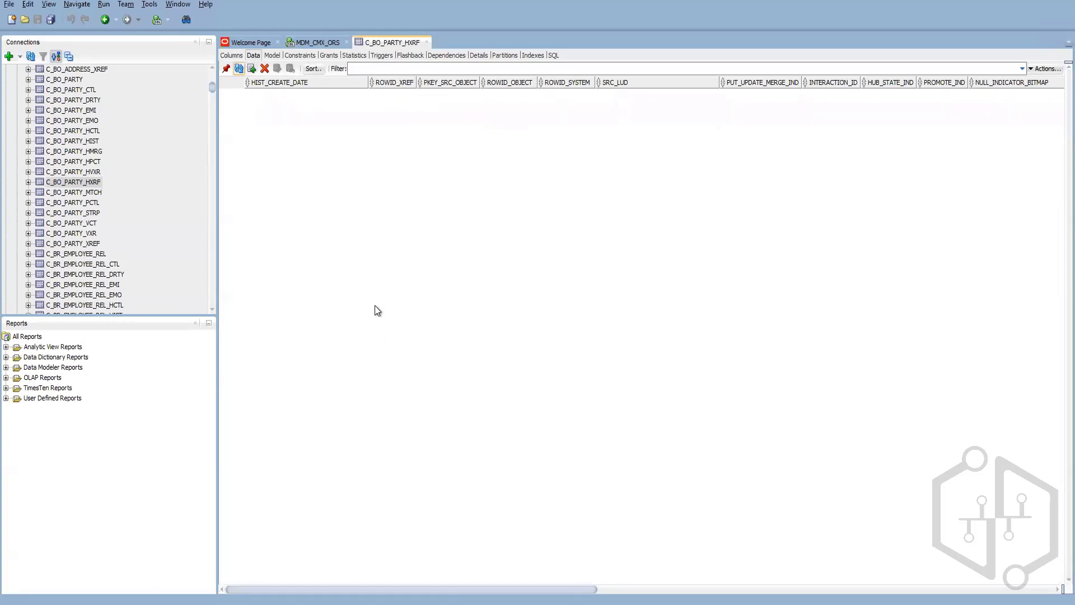
{"action": "left_click", "coordinate": [500, 82]}
{"action": "left_click", "coordinate": [485, 82]}
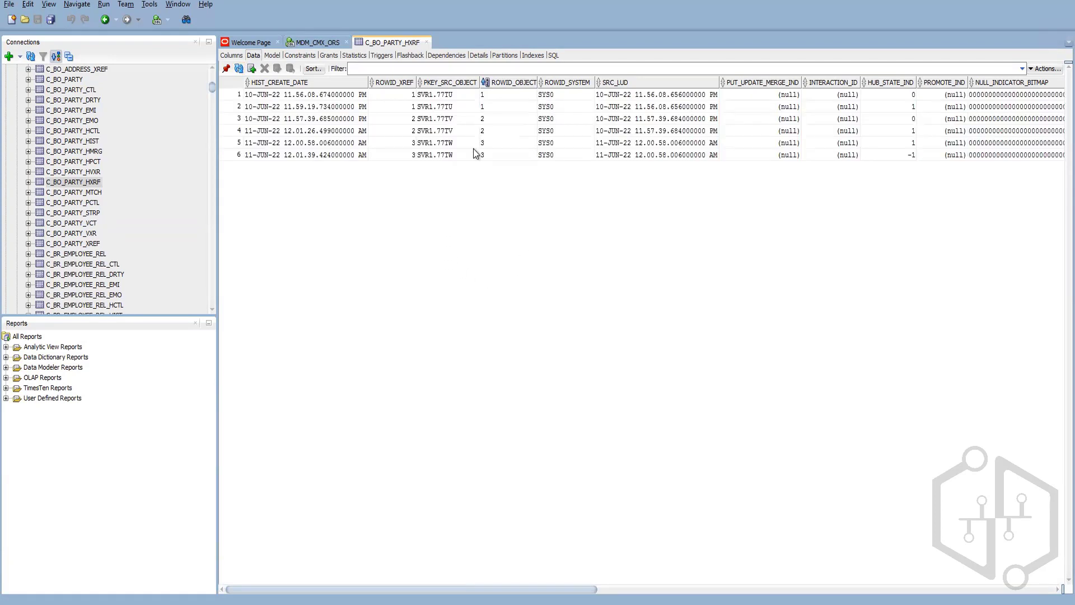
{"action": "left_click", "coordinate": [493, 118]}
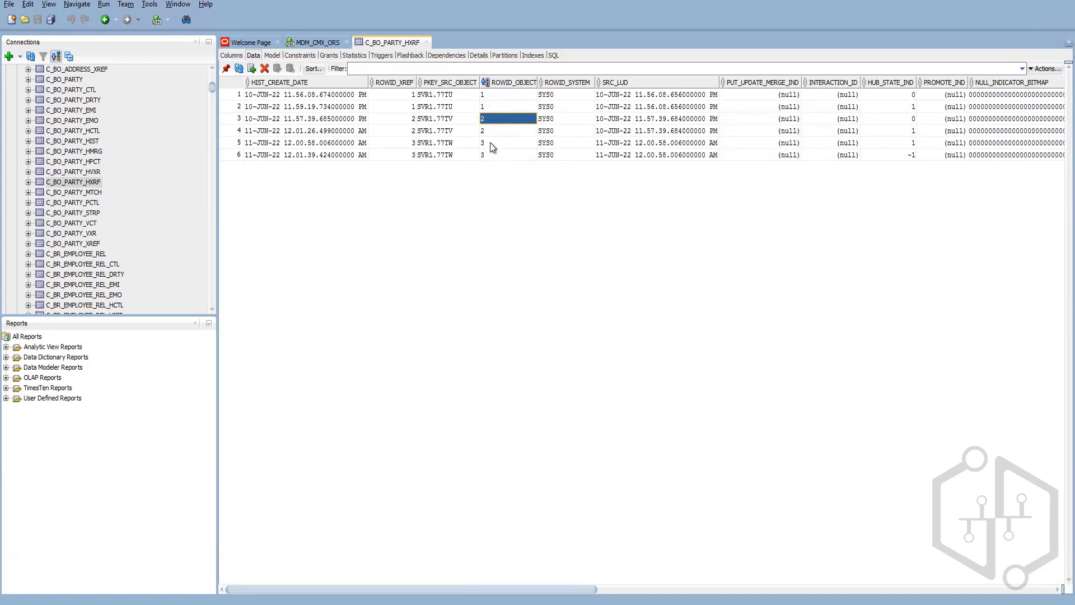
{"action": "left_click", "coordinate": [491, 144]}
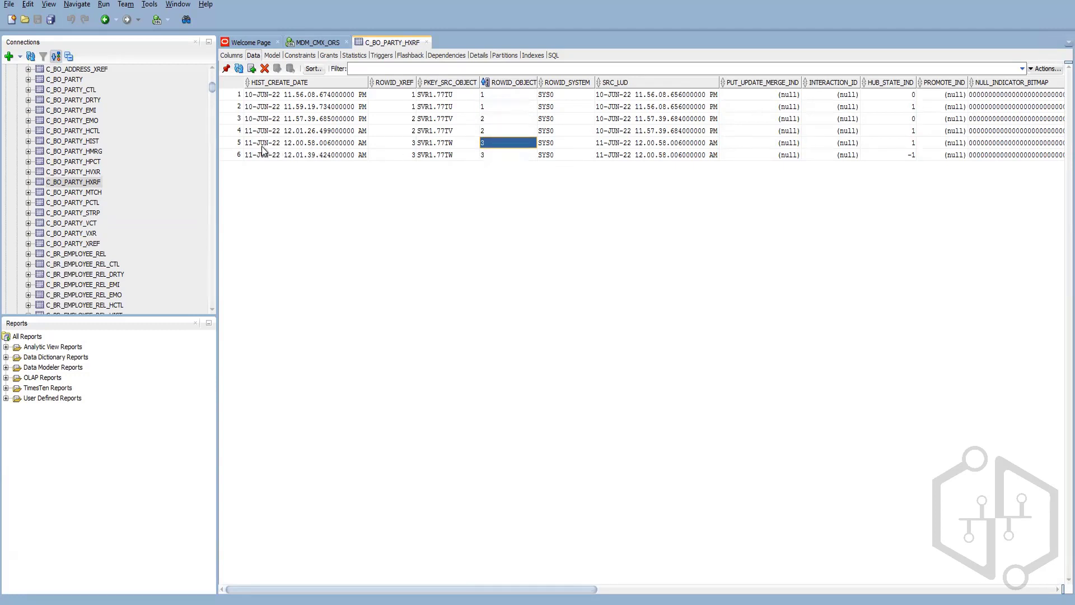
{"action": "left_click", "coordinate": [233, 144]}
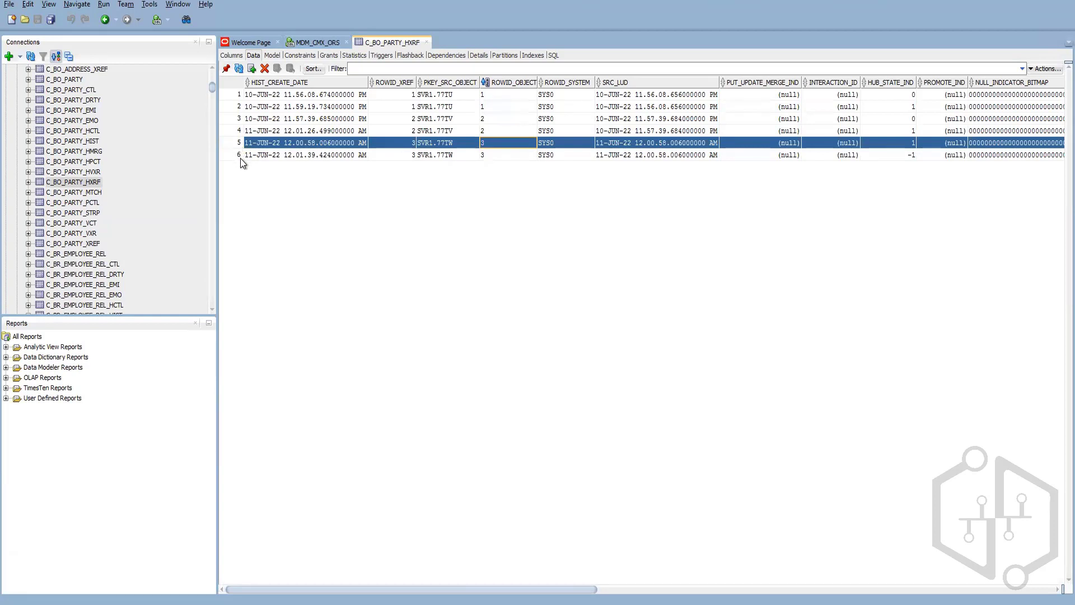
{"action": "left_click", "coordinate": [240, 157], "text": "shift"}
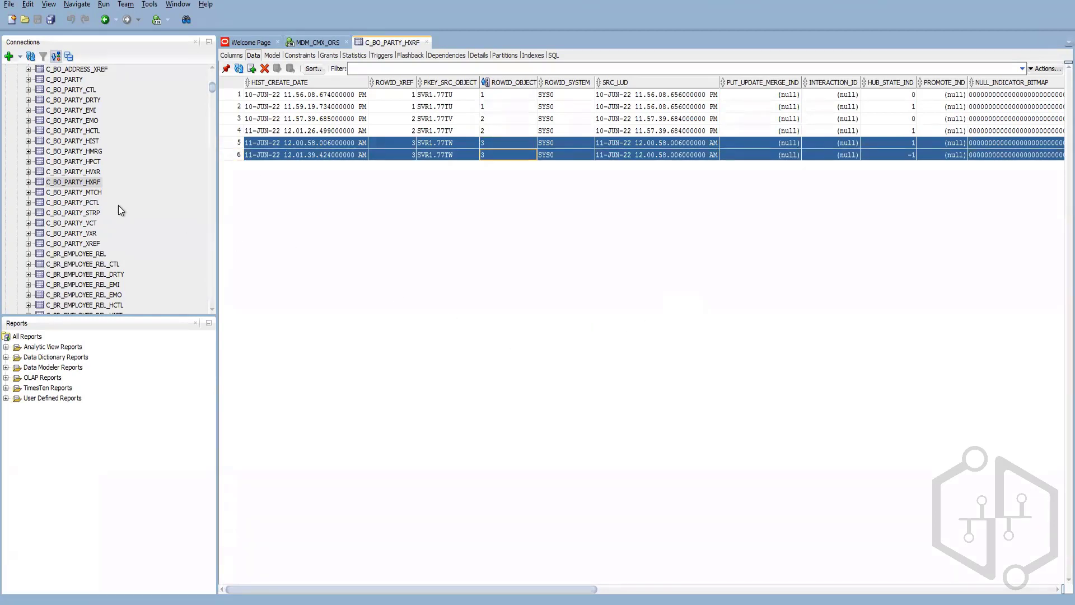
Step: Sort C_BO_PARTY_HIST by ROWID_OBJECT and confirm record 3's latest entry has hub state -1
{"action": "left_click", "coordinate": [92, 141]}
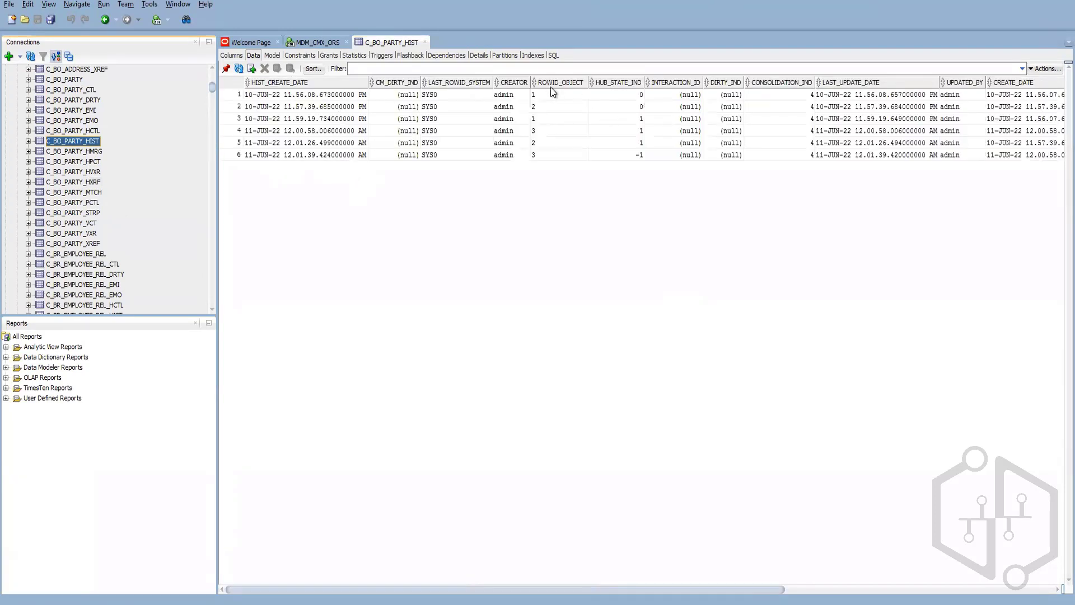
{"action": "double_click", "coordinate": [551, 84]}
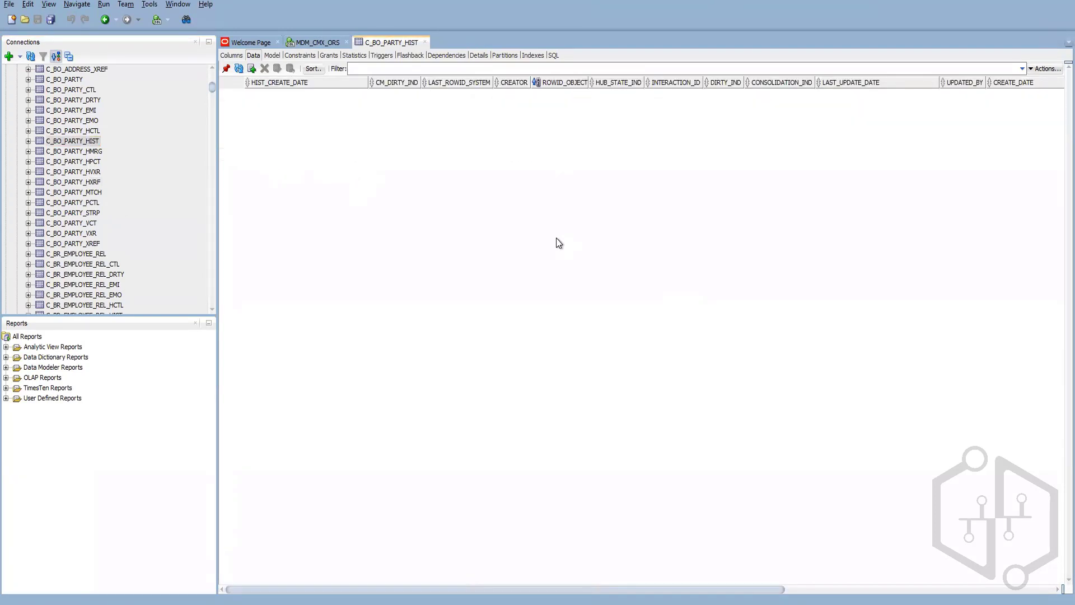
{"action": "left_click", "coordinate": [553, 154]}
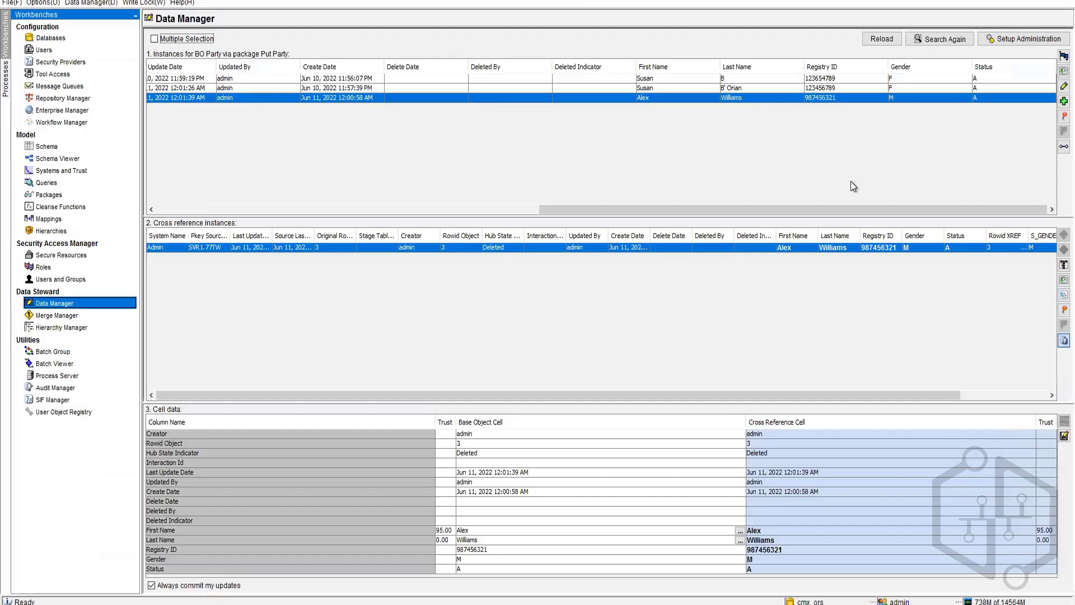
Step: Set the Rowid 3 record's cross-reference hub state back to (1) Active
{"action": "left_click", "coordinate": [1065, 310]}
{"action": "left_click", "coordinate": [1039, 327]}
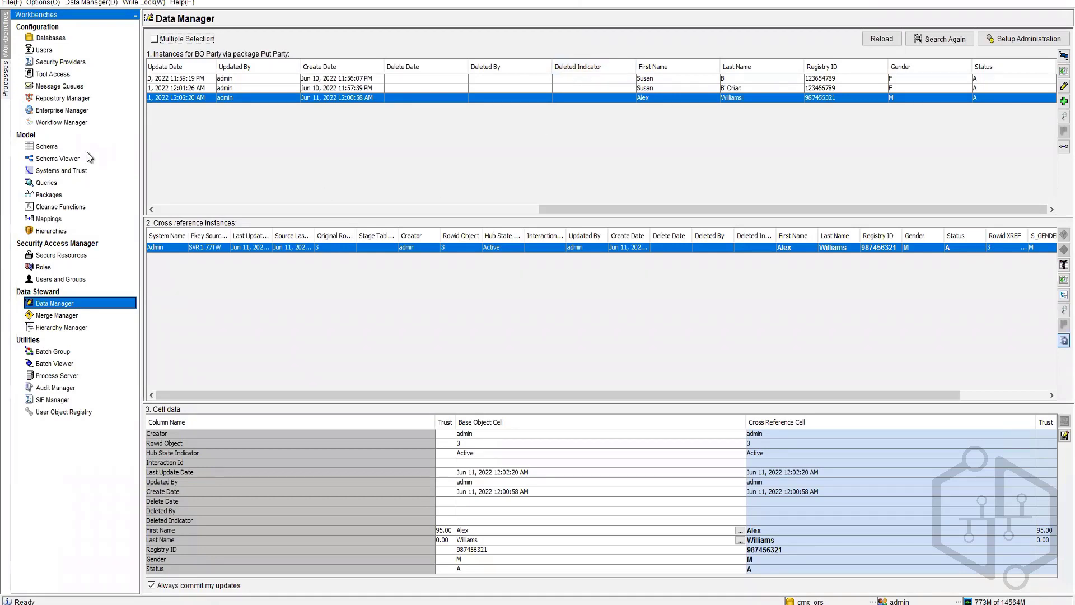
Step: Choose BO Address as the base object and Put Address as the put package, then go to Packages
{"action": "left_click", "coordinate": [1016, 40]}
{"action": "left_click", "coordinate": [557, 234]}
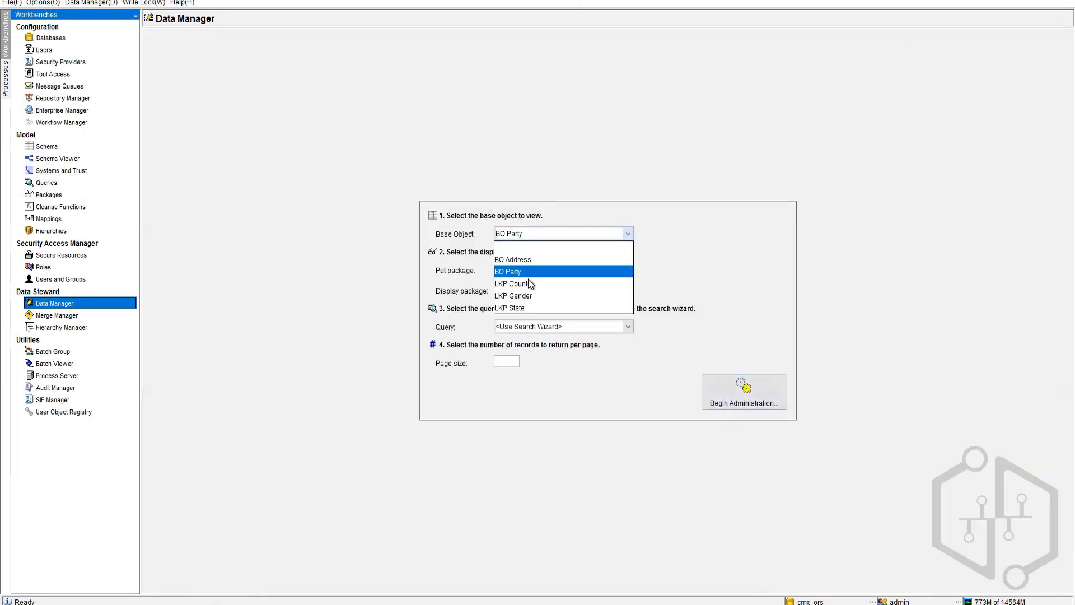
{"action": "left_click", "coordinate": [536, 260]}
{"action": "left_click", "coordinate": [527, 277]}
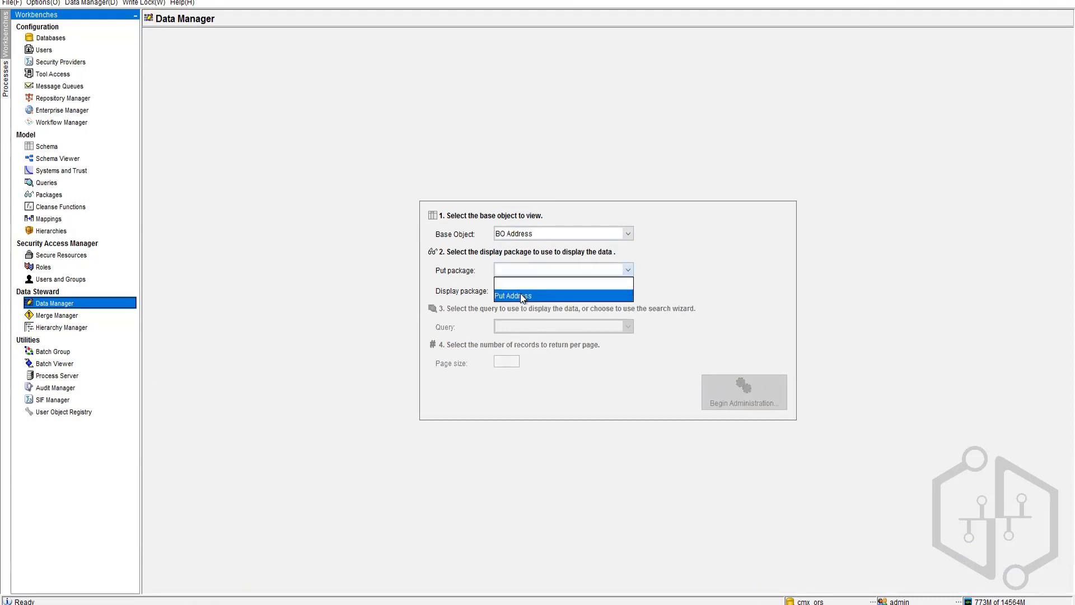
{"action": "left_click", "coordinate": [525, 296]}
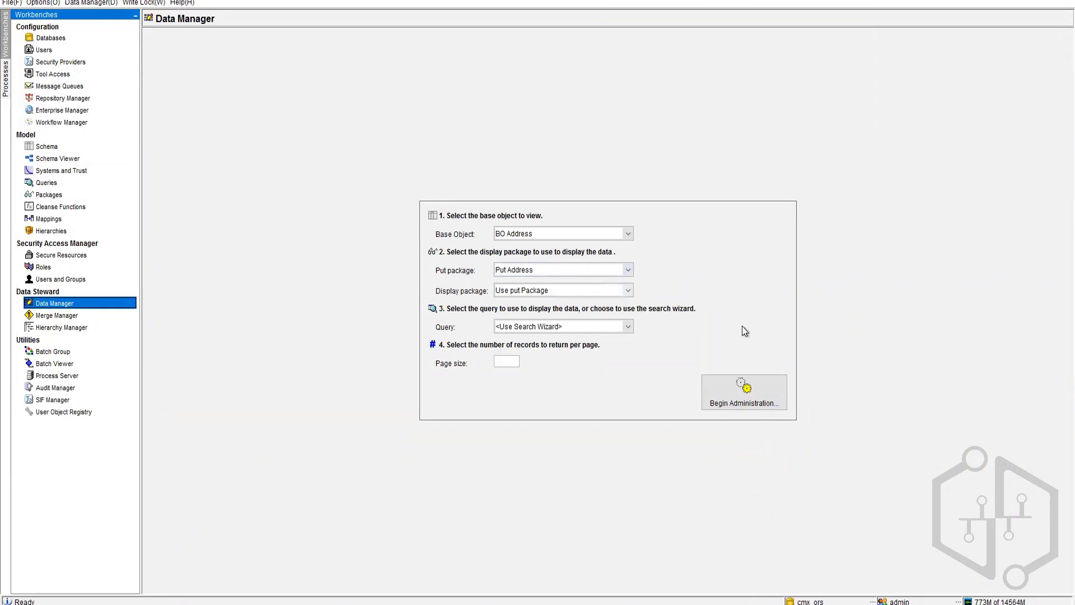
{"action": "left_click", "coordinate": [49, 194]}
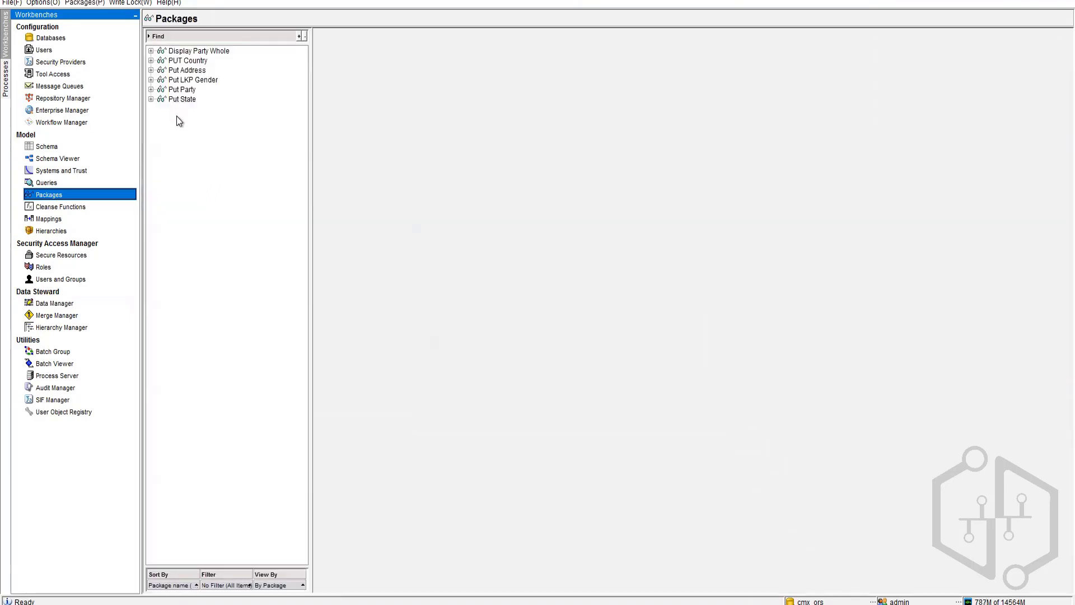
Step: Expand the Put State package in the tree and acquire the repository write lock
{"action": "right_click", "coordinate": [175, 100]}
{"action": "double_click", "coordinate": [162, 101]}
{"action": "right_click", "coordinate": [179, 157]}
{"action": "left_click", "coordinate": [124, 3]}
{"action": "left_click", "coordinate": [127, 17]}
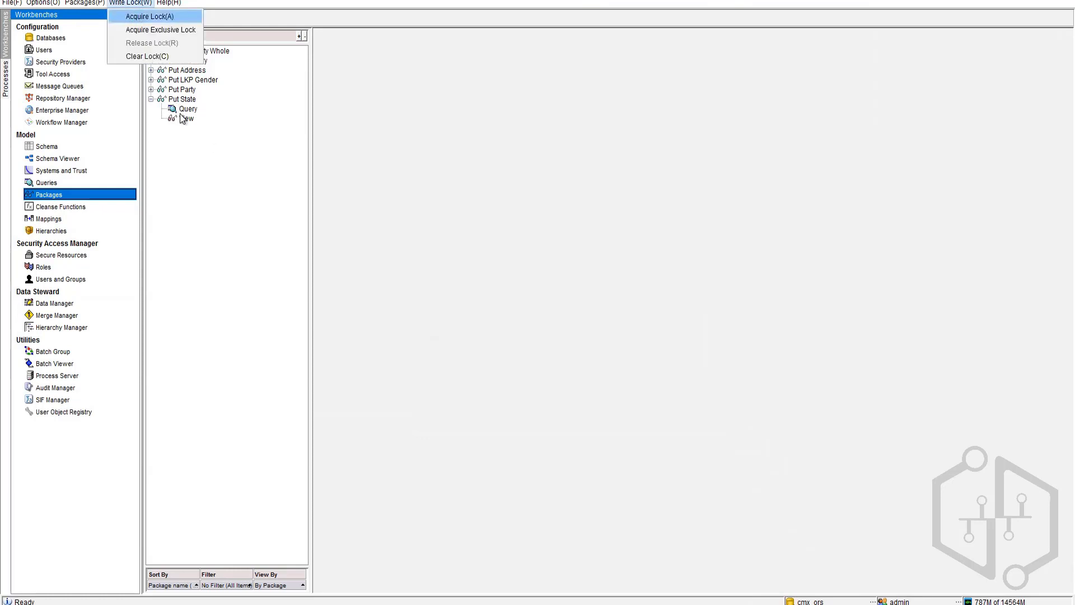
Step: Start a New Package, step past its first page, cancel the wizard, and go to Merge Manager
{"action": "right_click", "coordinate": [181, 149]}
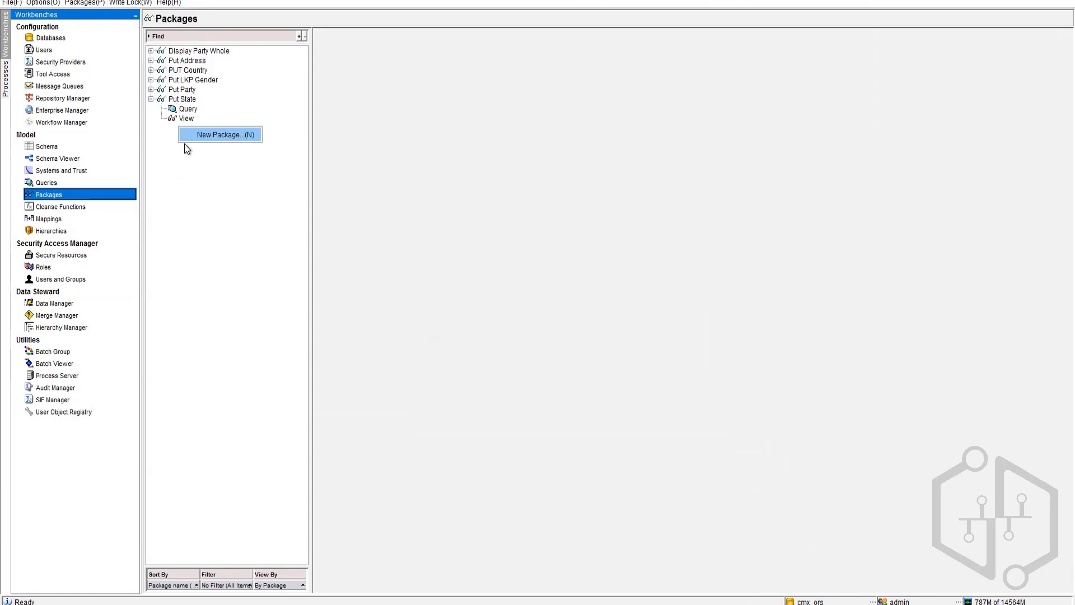
{"action": "left_click", "coordinate": [213, 138]}
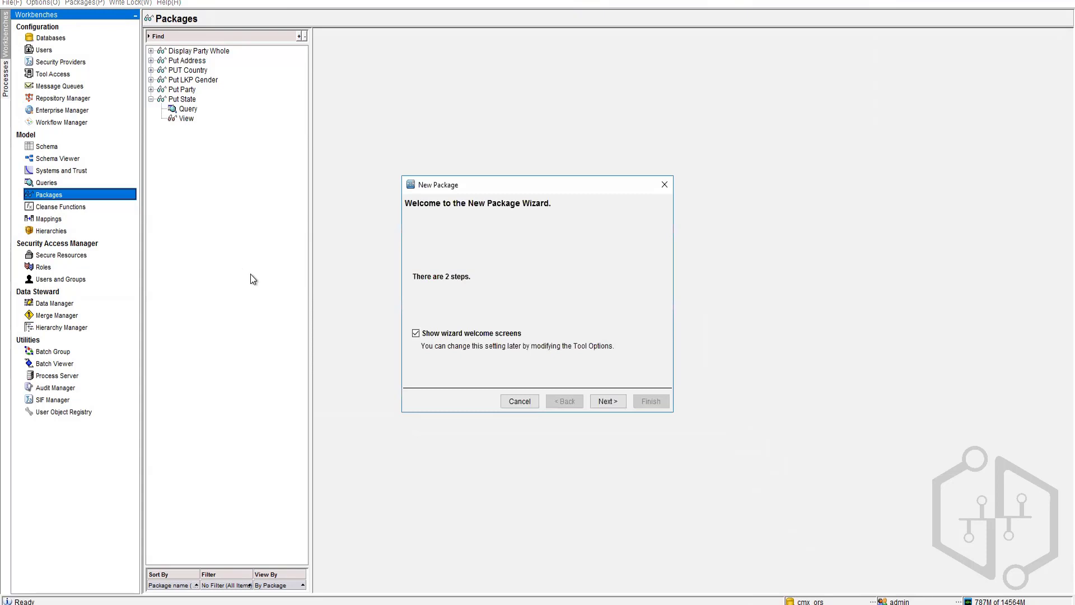
{"action": "left_click", "coordinate": [609, 402]}
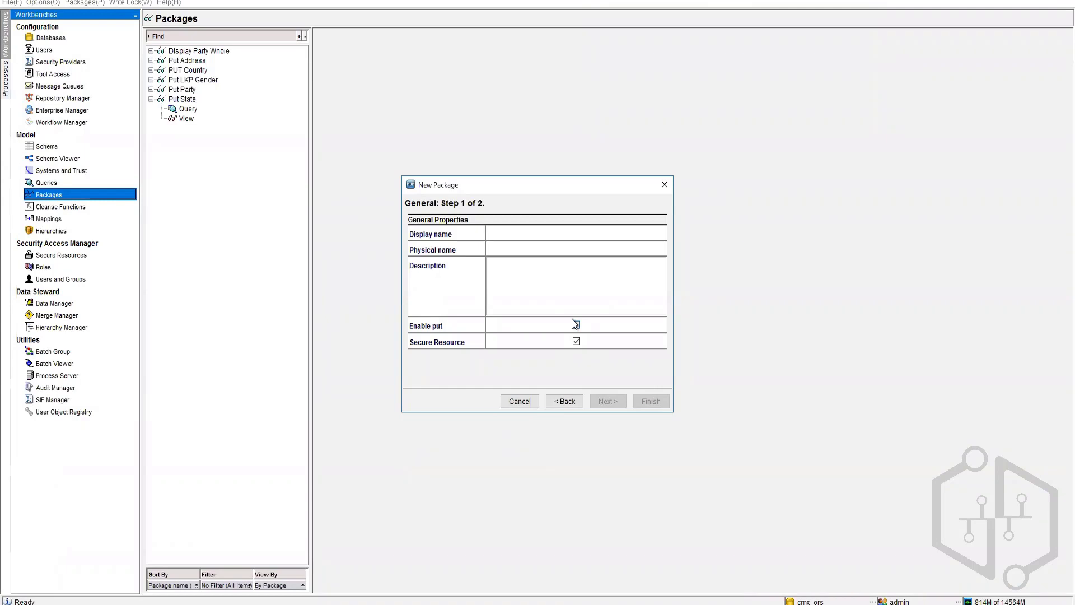
{"action": "left_click", "coordinate": [79, 313]}
{"action": "left_click", "coordinate": [522, 402]}
{"action": "left_click", "coordinate": [58, 316]}
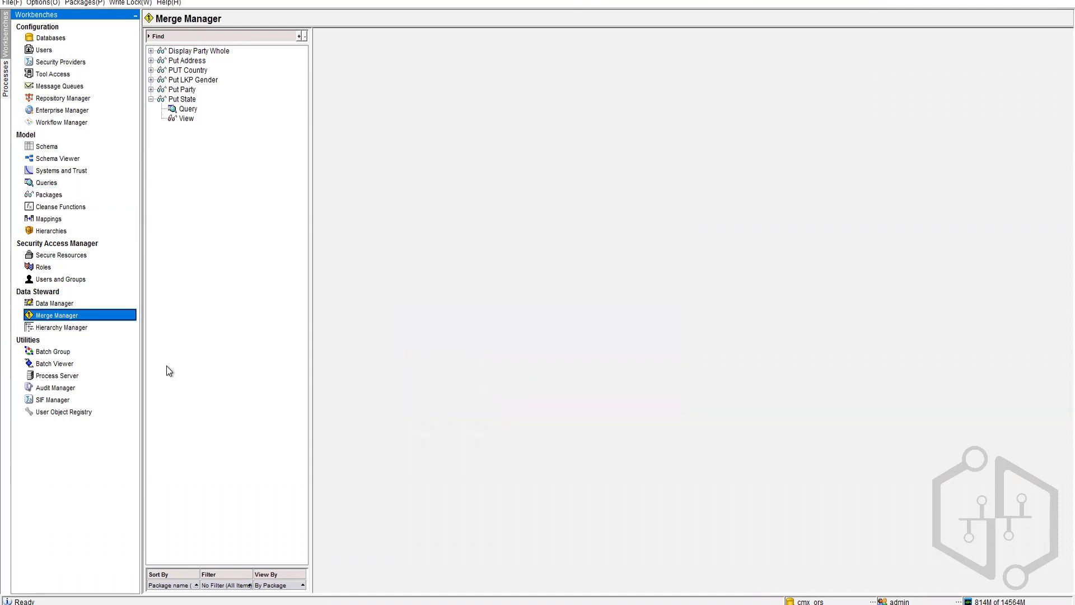
Step: Choose BO Party as the object to merge, with Put Party as the merge package
{"action": "left_click", "coordinate": [650, 198]}
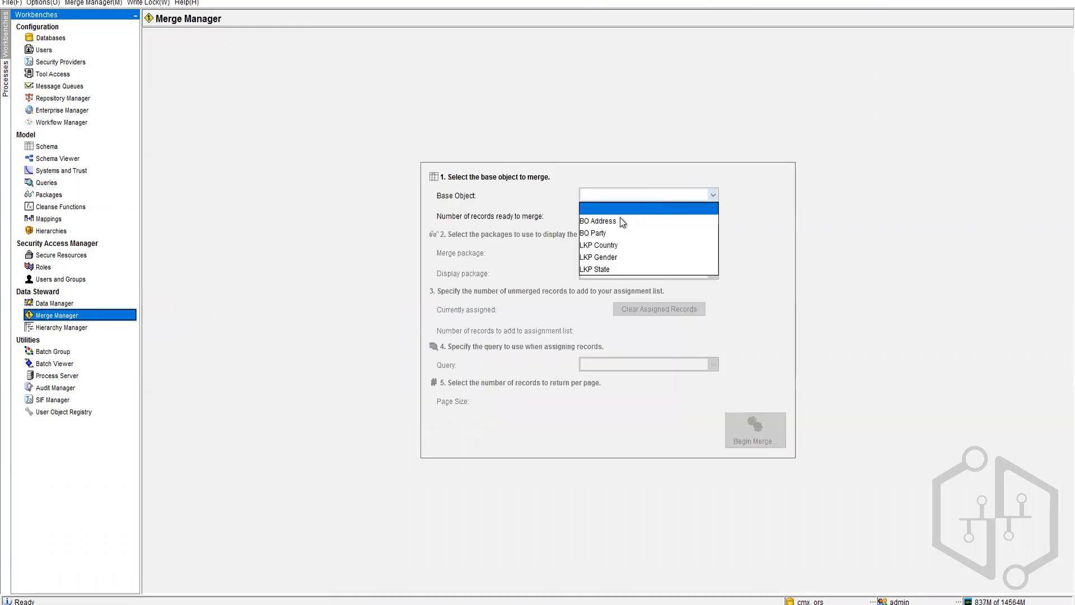
{"action": "left_click", "coordinate": [600, 233]}
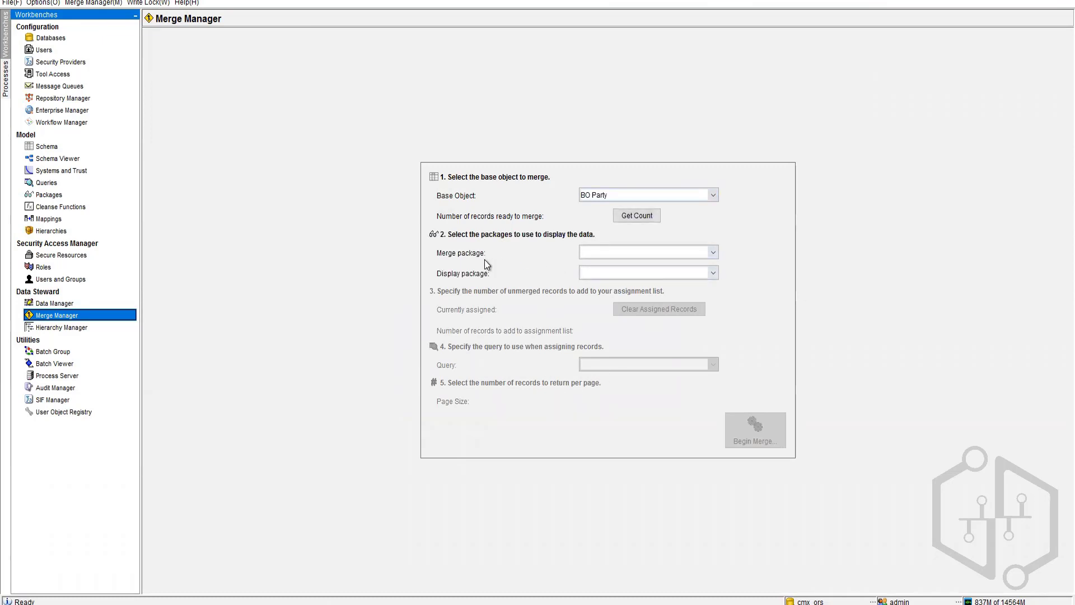
{"action": "left_click", "coordinate": [667, 255]}
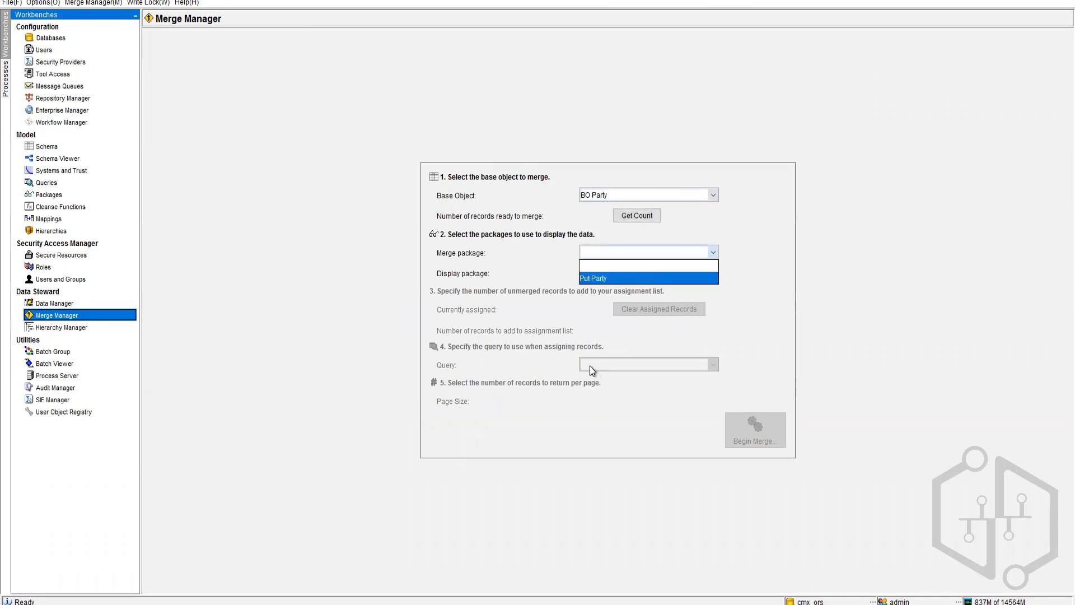
{"action": "key", "text": "Return"}
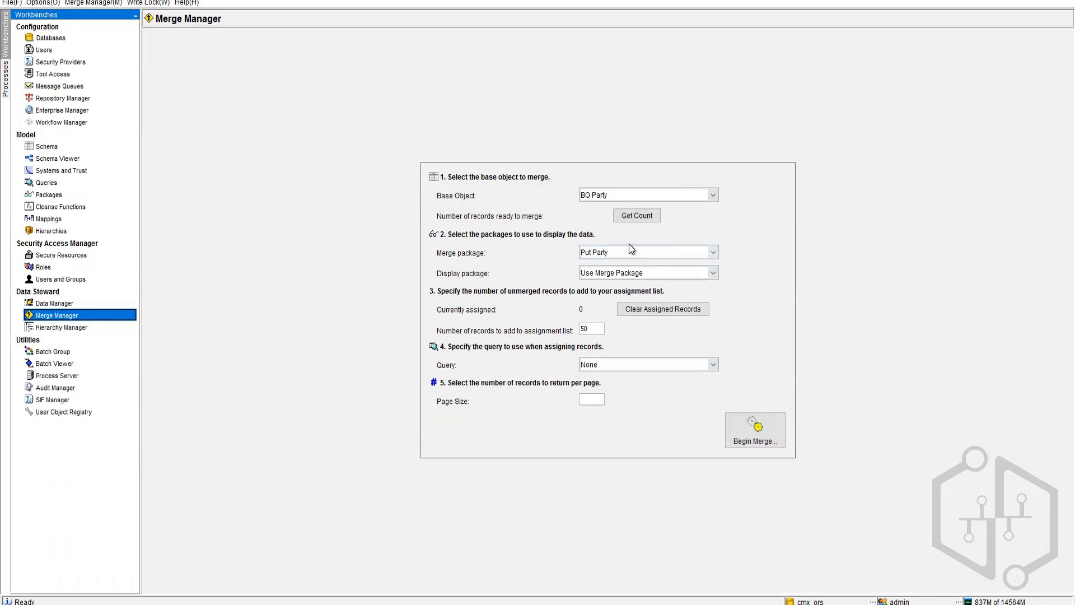
Step: Start another New Package in Packages, cancel it, and return to Merge Manager
{"action": "left_click", "coordinate": [49, 196]}
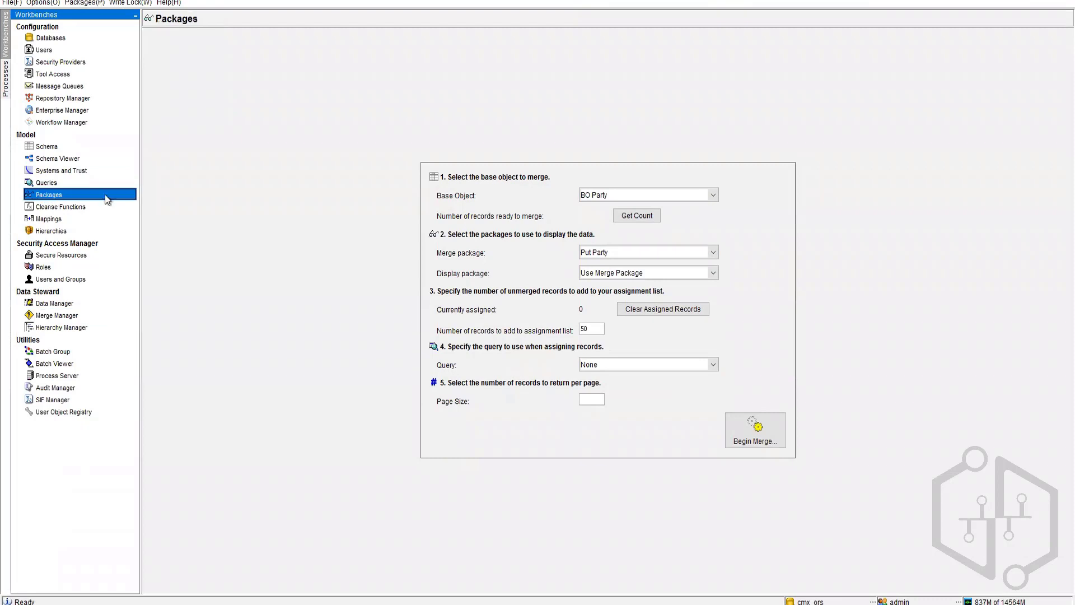
{"action": "right_click", "coordinate": [183, 135]}
{"action": "left_click", "coordinate": [210, 144]}
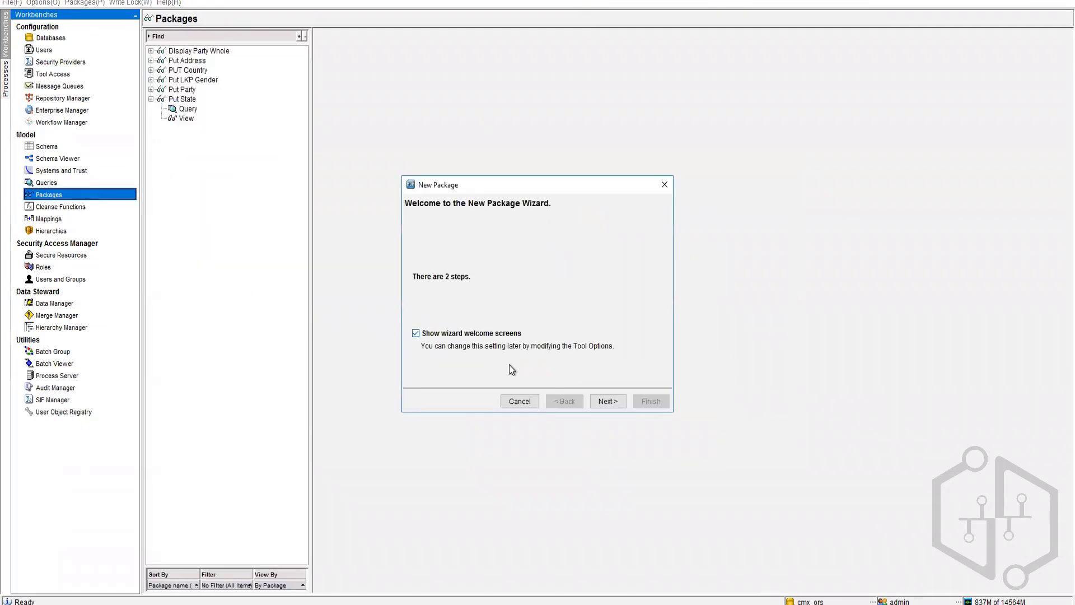
{"action": "left_click", "coordinate": [613, 403]}
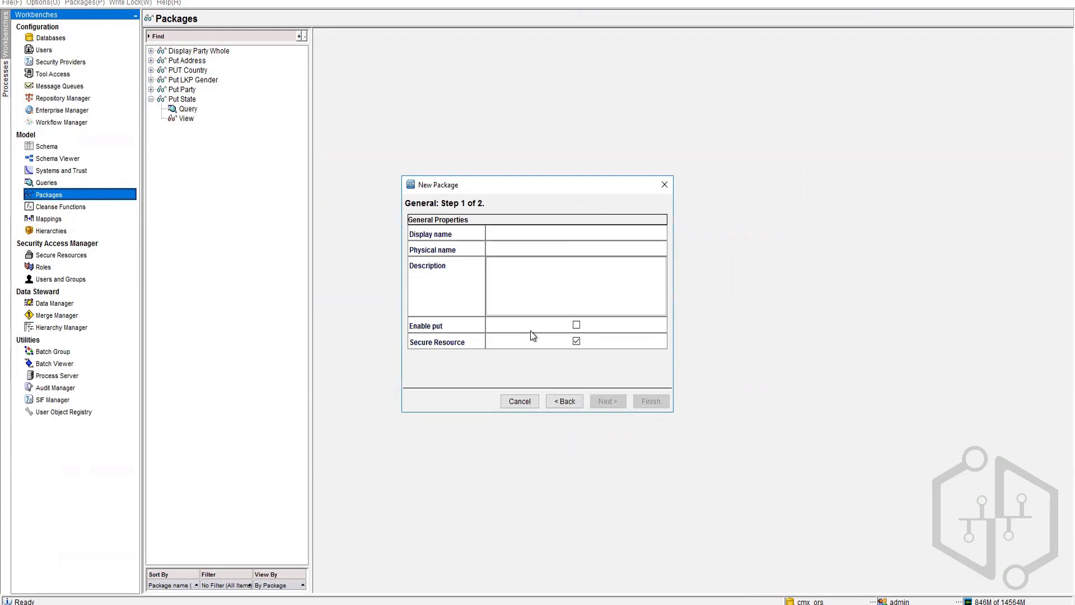
{"action": "left_click", "coordinate": [527, 402]}
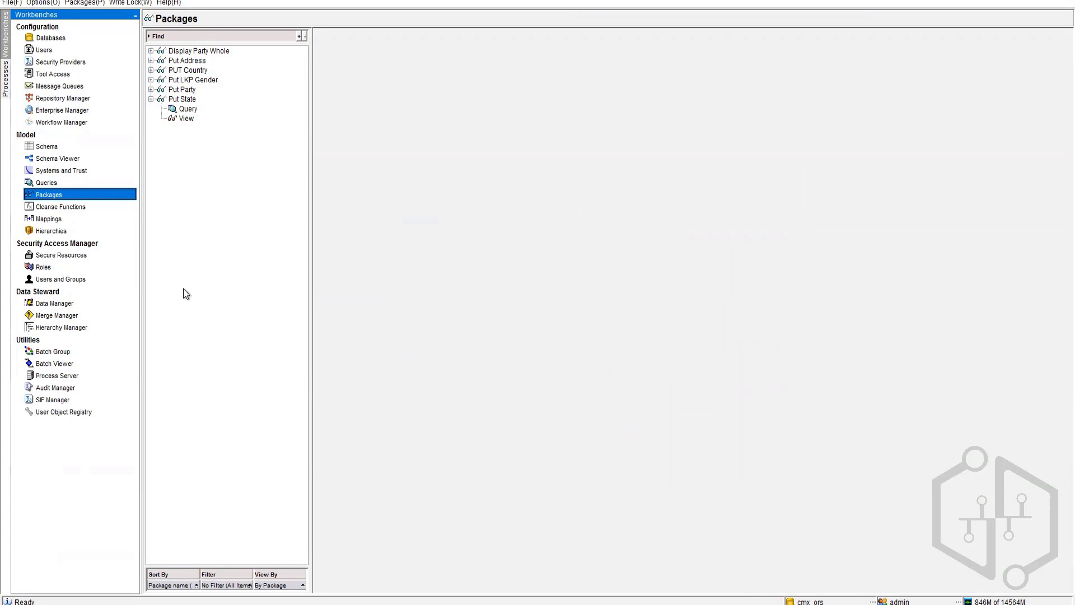
{"action": "left_click", "coordinate": [61, 315]}
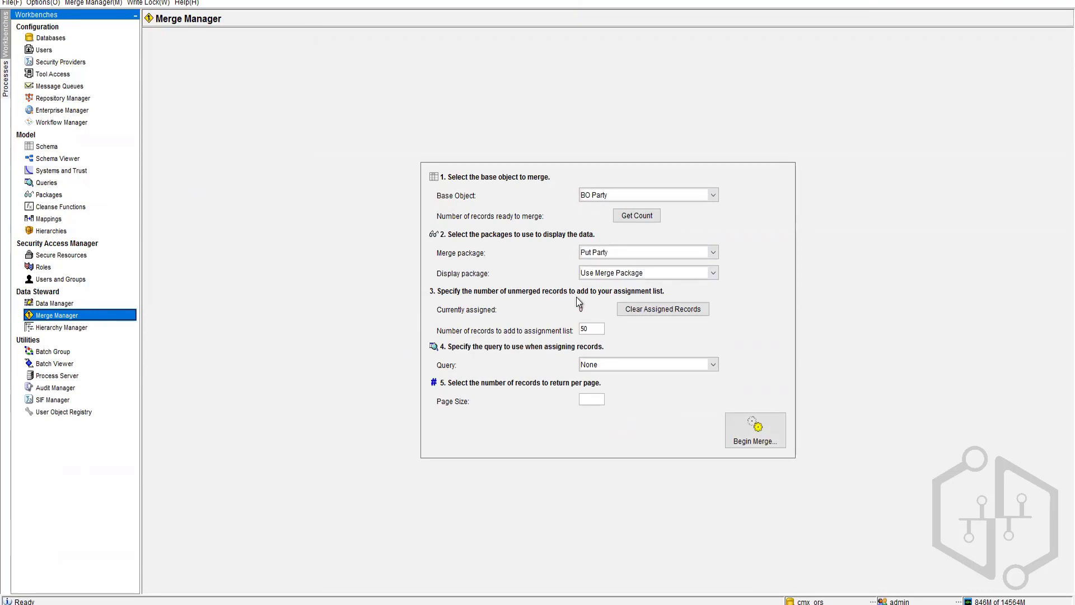
Step: Select the BO PARTY query and begin the merge for BO Party
{"action": "left_click", "coordinate": [620, 366]}
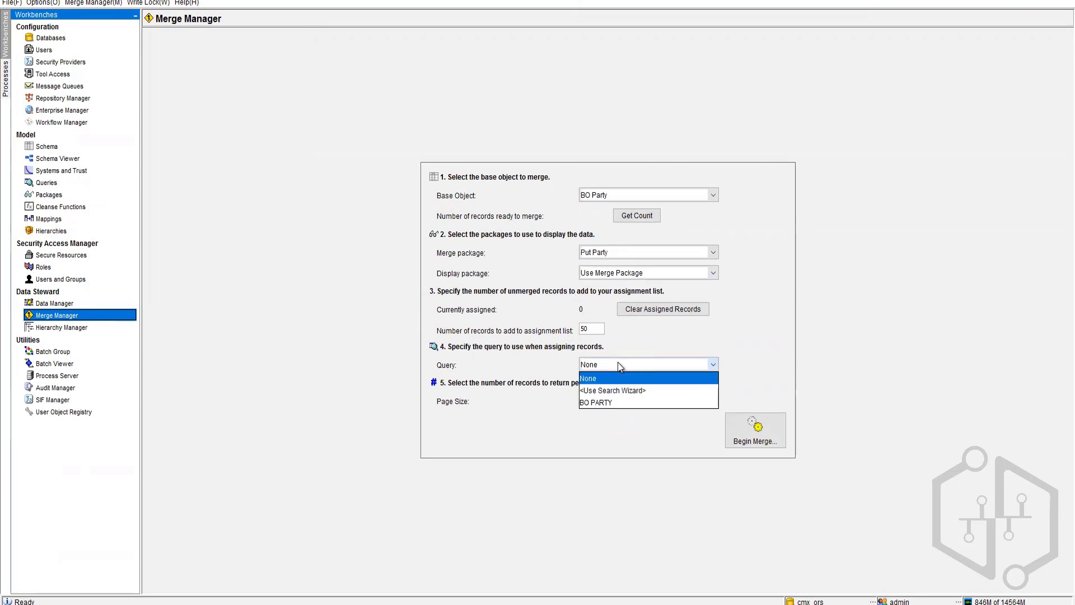
{"action": "left_click", "coordinate": [600, 404]}
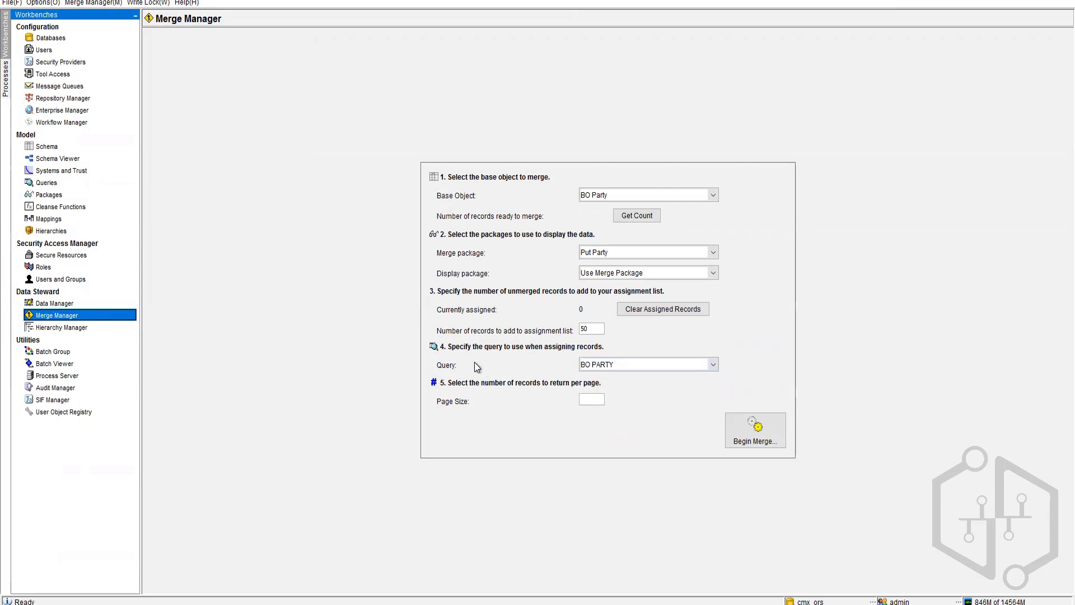
{"action": "left_click", "coordinate": [751, 430]}
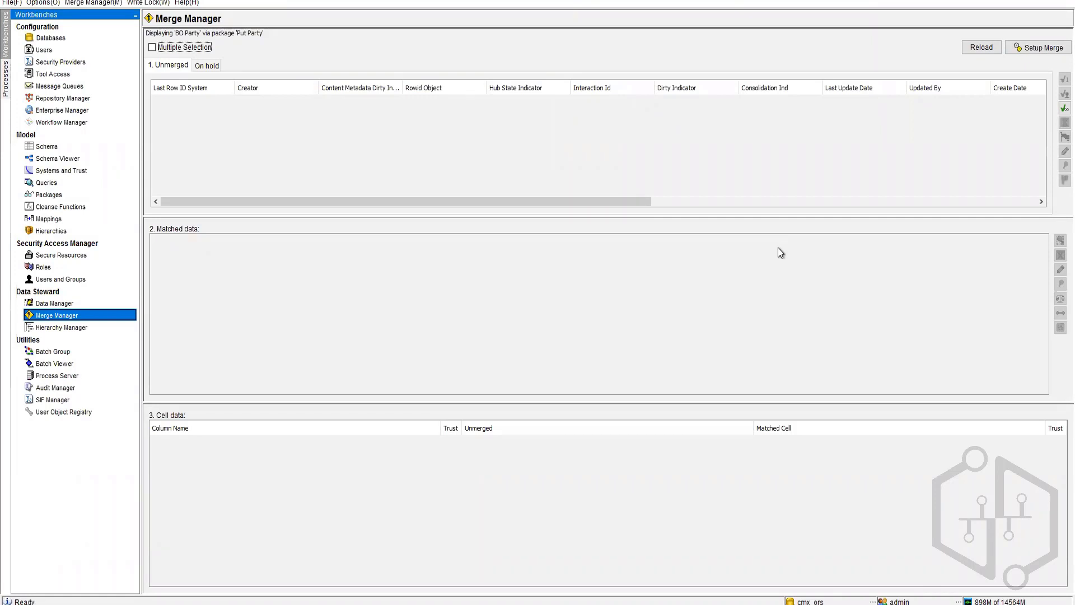
Step: Leave the empty BO Party Unmerged list and open the Data Manager workbench
{"action": "left_click", "coordinate": [67, 304]}
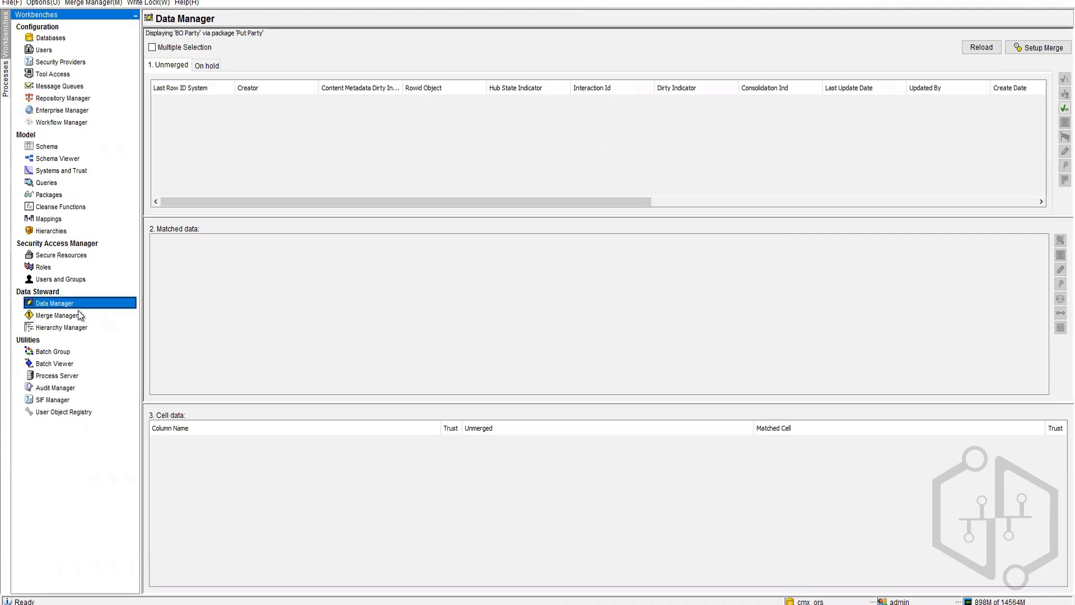
Step: List all BO Address records through the Put Address package, searching with no parameters
{"action": "left_click", "coordinate": [539, 236]}
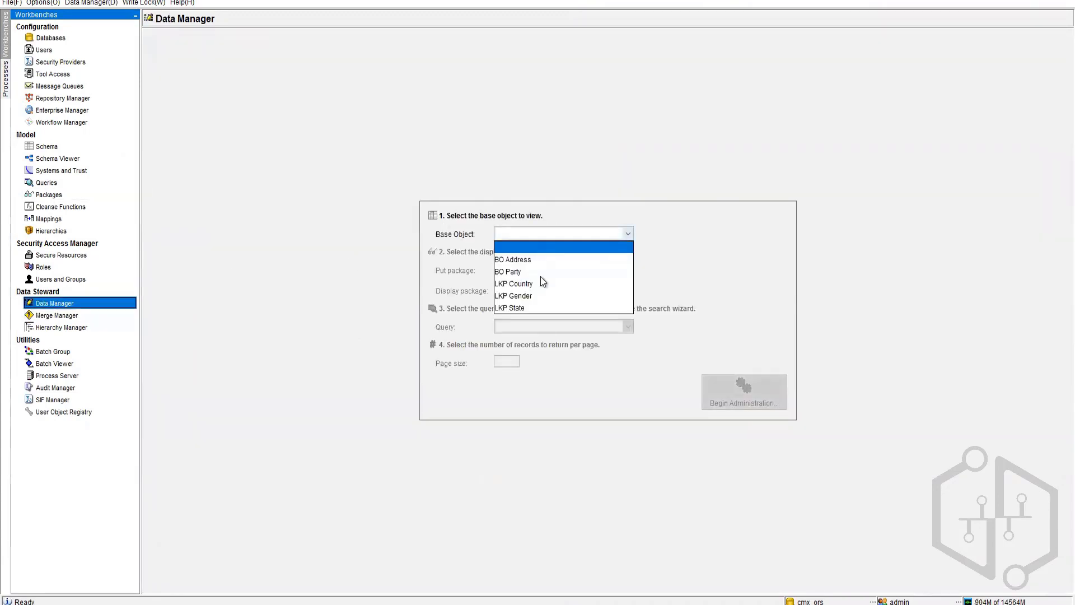
{"action": "left_click", "coordinate": [535, 258]}
{"action": "left_click", "coordinate": [534, 274]}
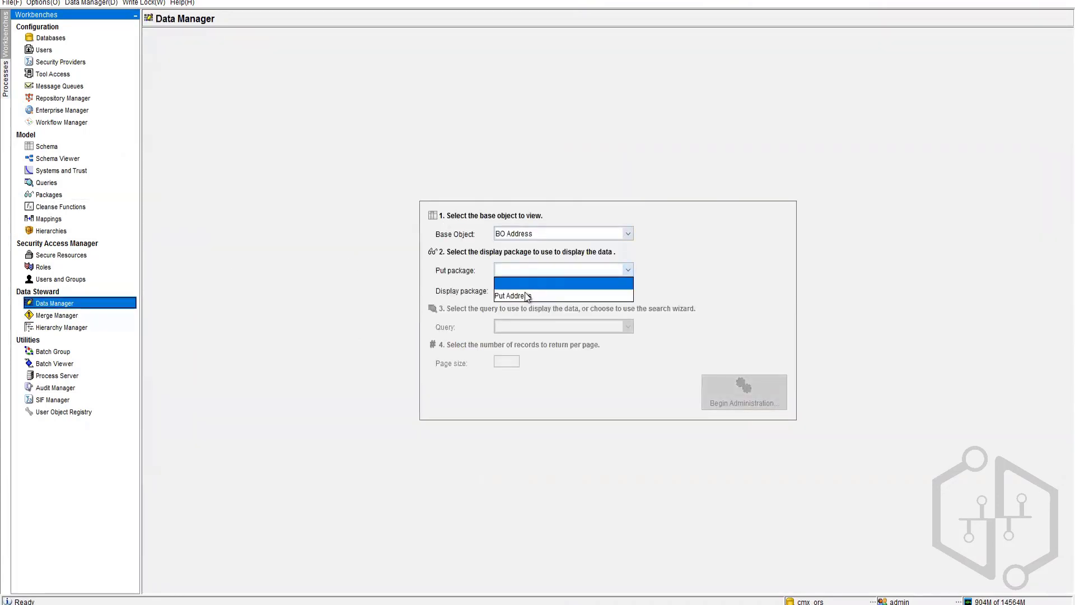
{"action": "left_click", "coordinate": [555, 295]}
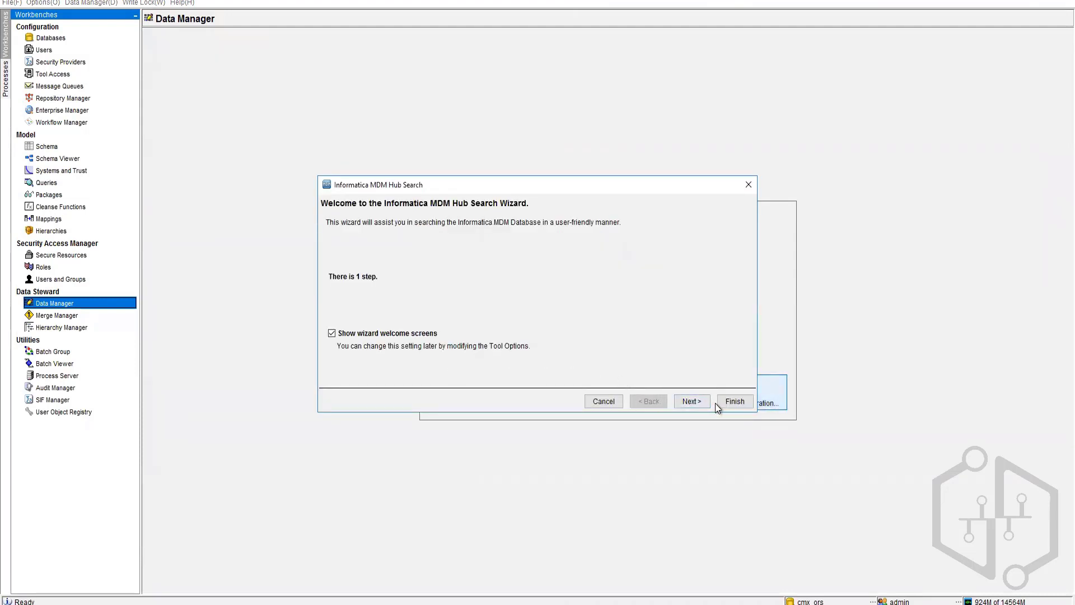
{"action": "left_click", "coordinate": [699, 404]}
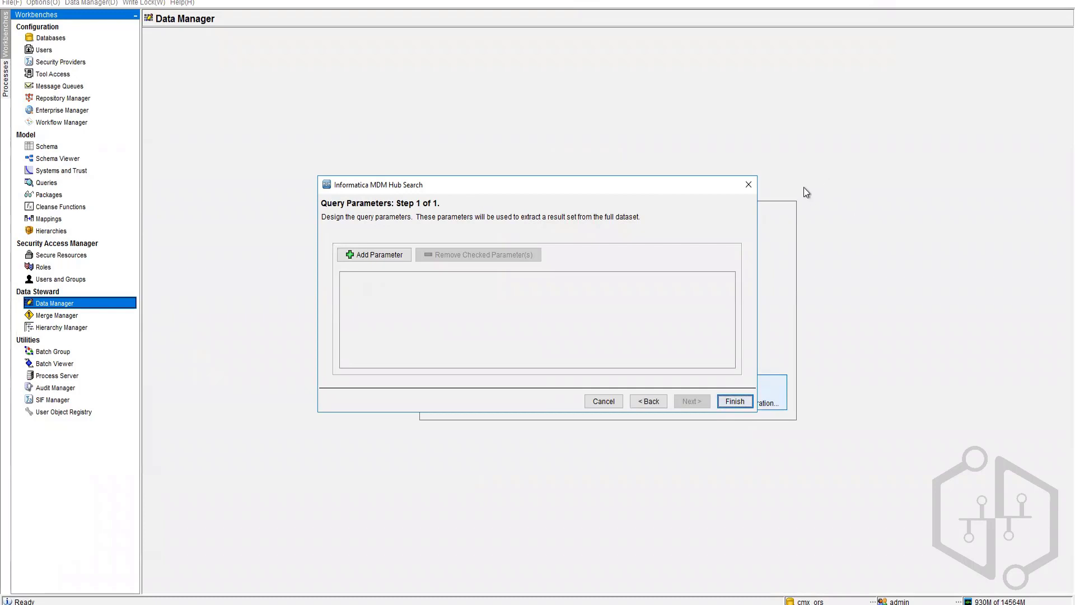
{"action": "left_click", "coordinate": [735, 401]}
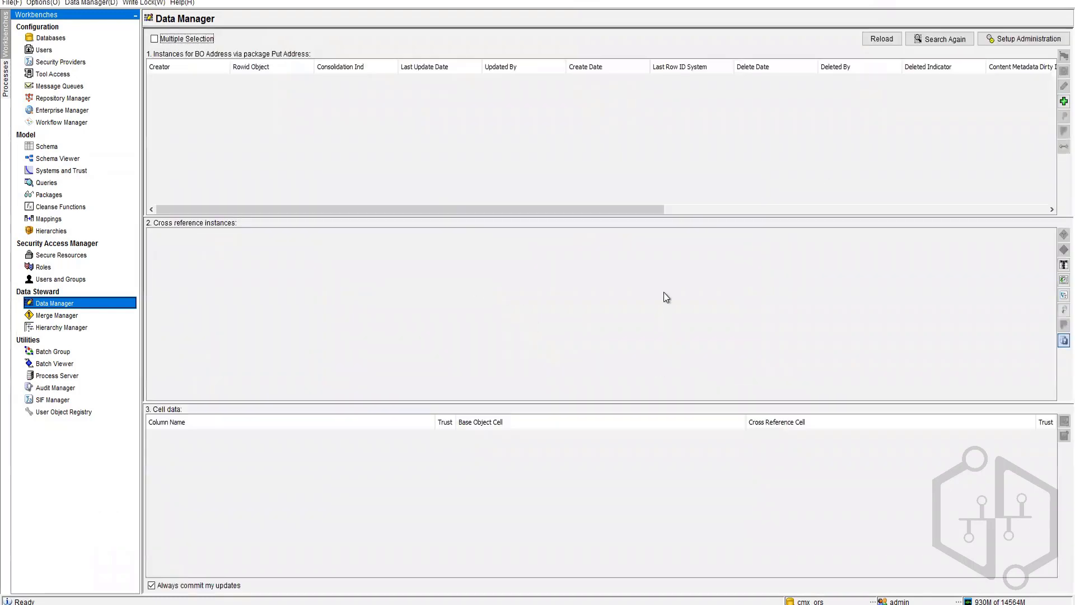
Step: Start a new address record, browse the party ID list, discard it, and go to Schema
{"action": "left_click", "coordinate": [1063, 101]}
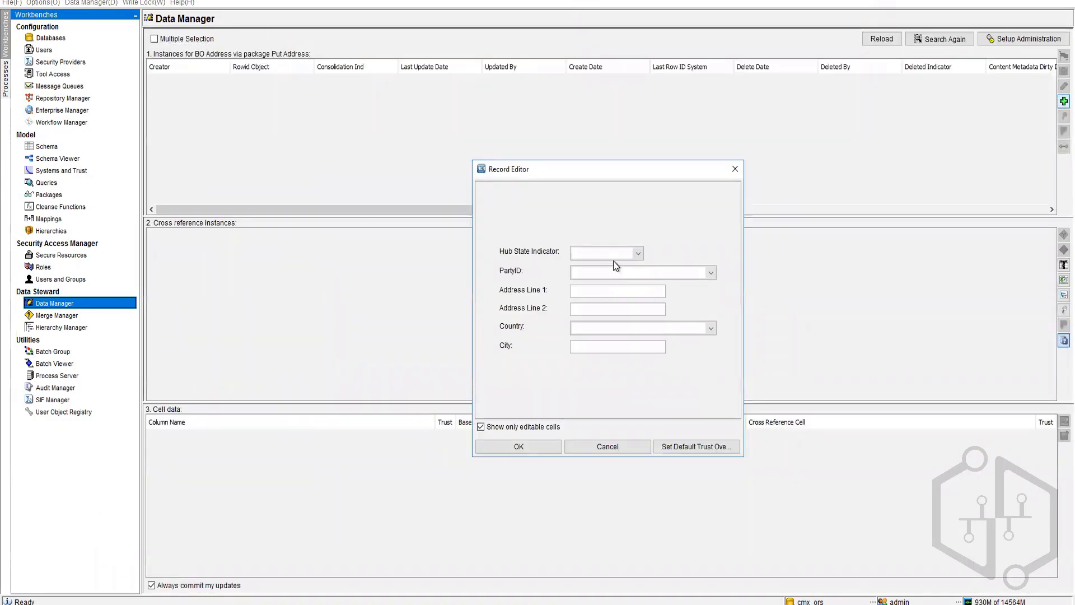
{"action": "left_click", "coordinate": [711, 273]}
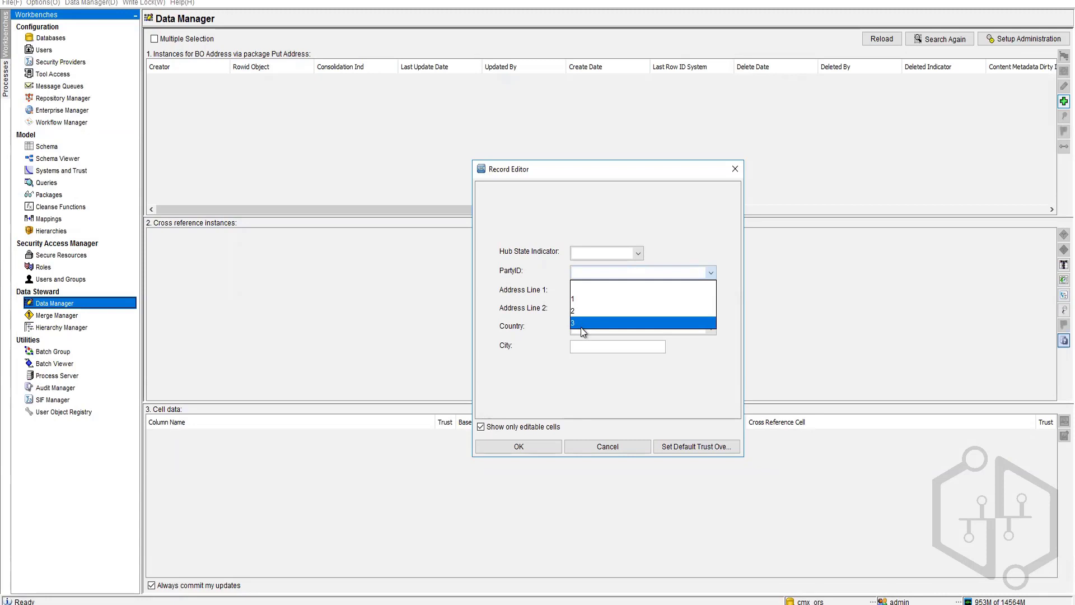
{"action": "left_click", "coordinate": [610, 446]}
{"action": "left_click", "coordinate": [609, 446]}
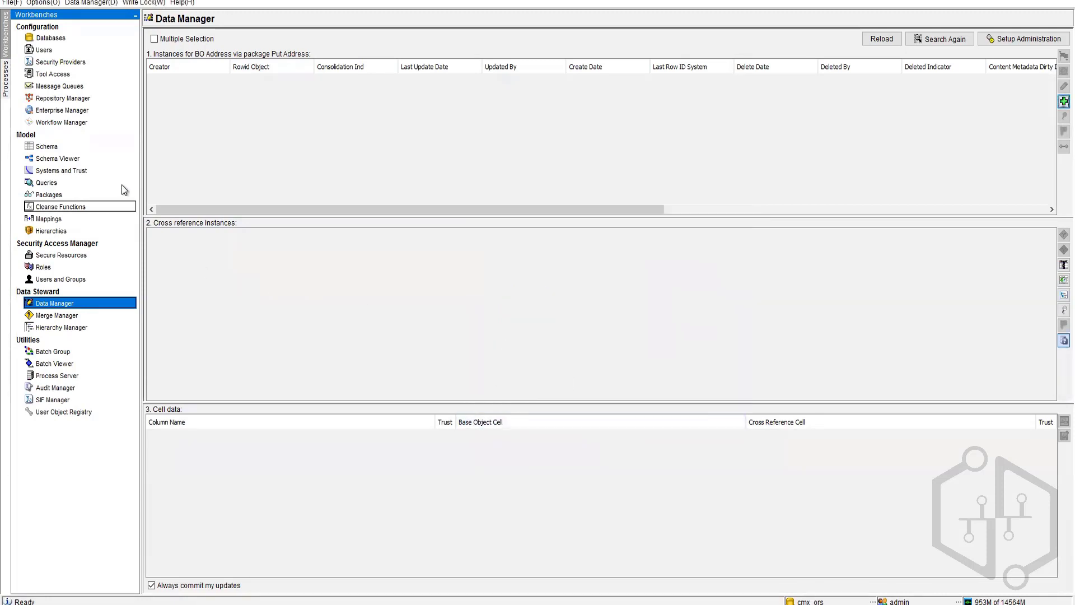
{"action": "left_click", "coordinate": [64, 147]}
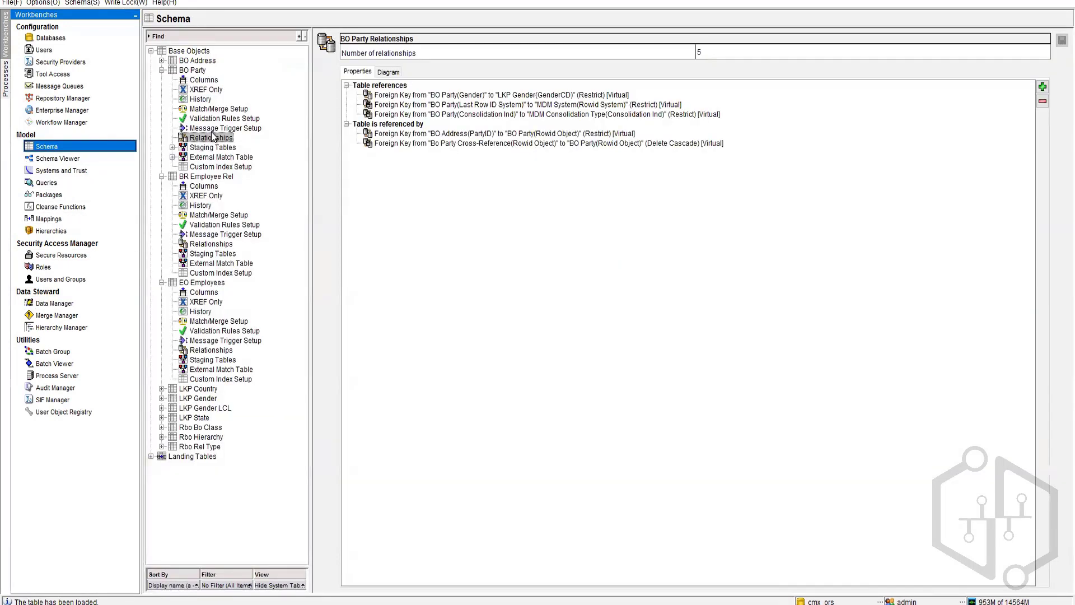
Step: Set the BO Address-to-BO Party foreign key's Lookup Display Name to First Name and save
{"action": "left_click", "coordinate": [162, 61]}
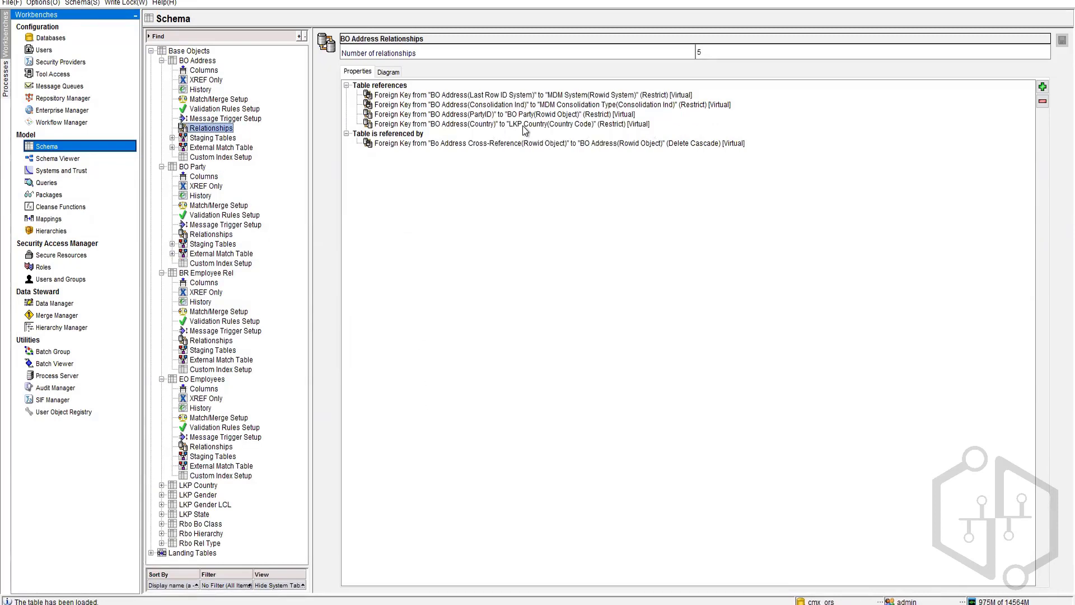
{"action": "left_click", "coordinate": [528, 115]}
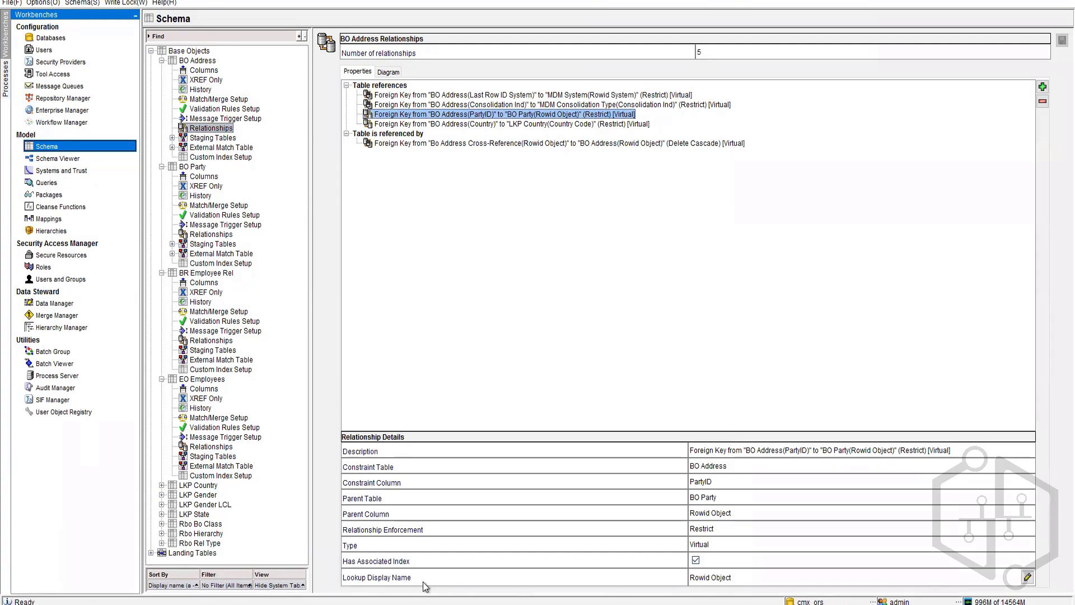
{"action": "left_click", "coordinate": [1027, 577]}
{"action": "left_click", "coordinate": [874, 429]}
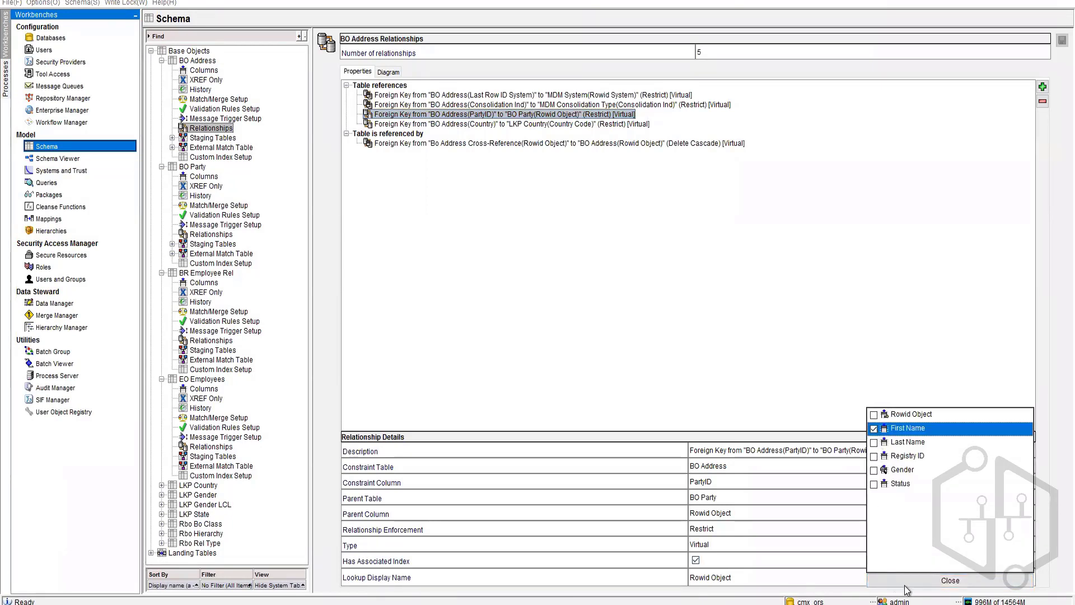
{"action": "left_click", "coordinate": [934, 582]}
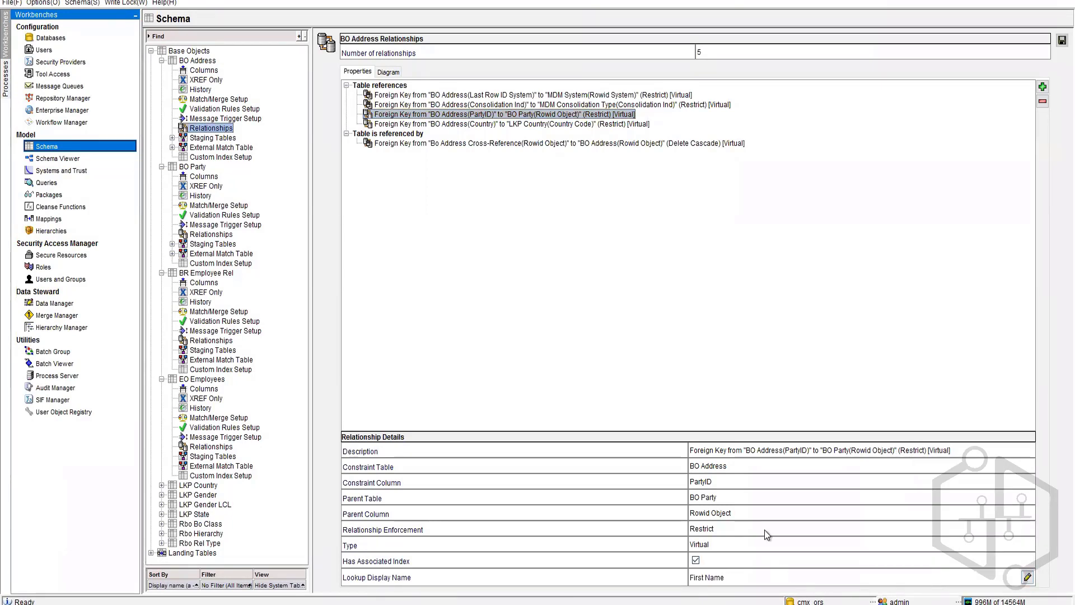
{"action": "left_click", "coordinate": [1062, 40]}
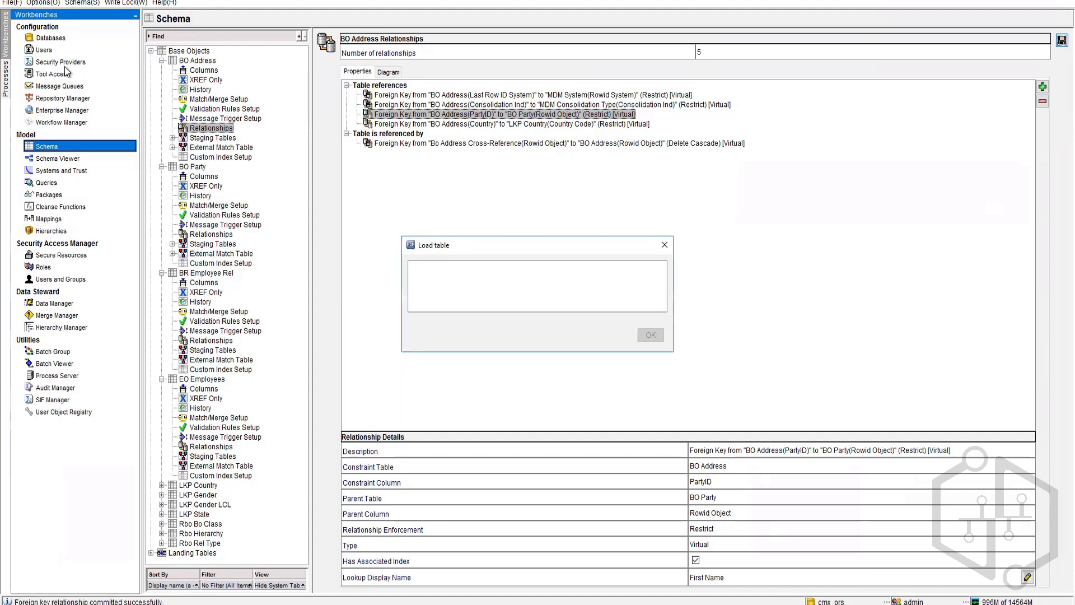
Step: Reconnect to the cmx_ors database and switch to the Data Manager
{"action": "left_click", "coordinate": [47, 39]}
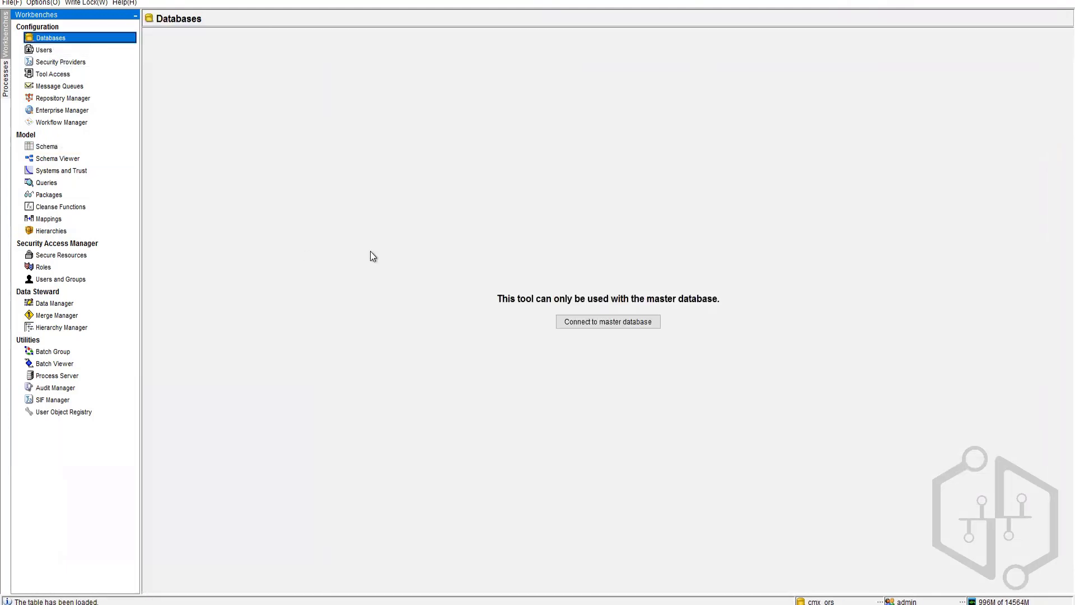
{"action": "left_click", "coordinate": [574, 323]}
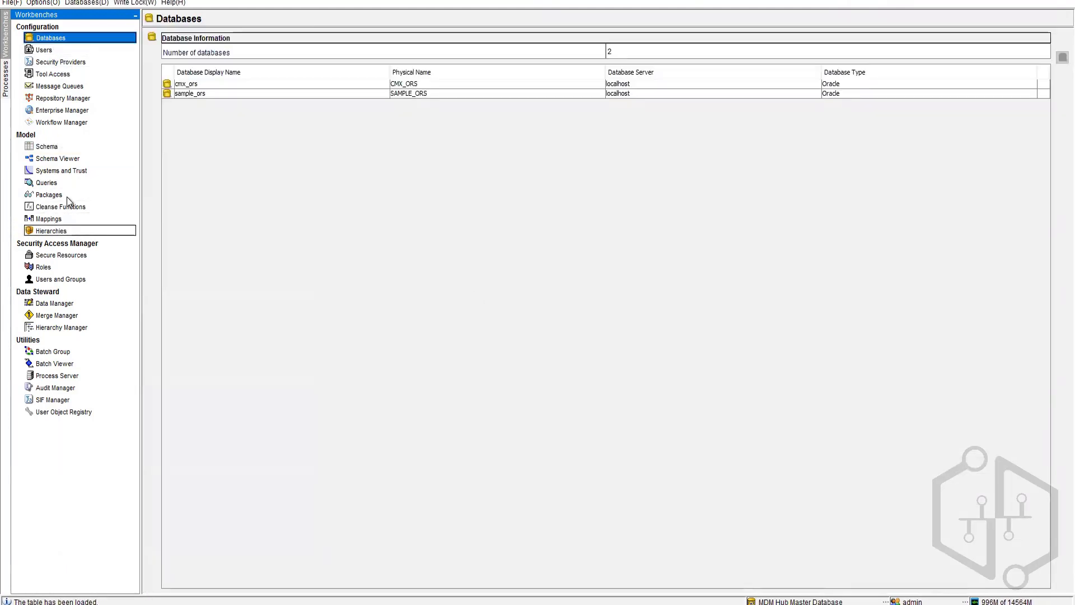
{"action": "left_click", "coordinate": [47, 147]}
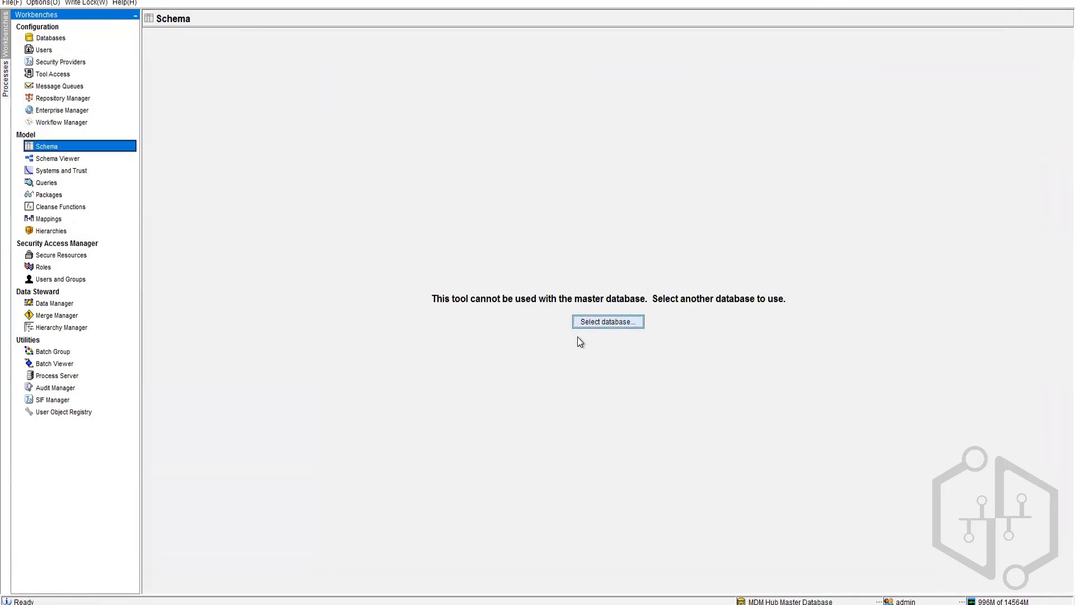
{"action": "left_click", "coordinate": [574, 322]}
{"action": "left_click", "coordinate": [488, 262]}
{"action": "left_click", "coordinate": [536, 368]}
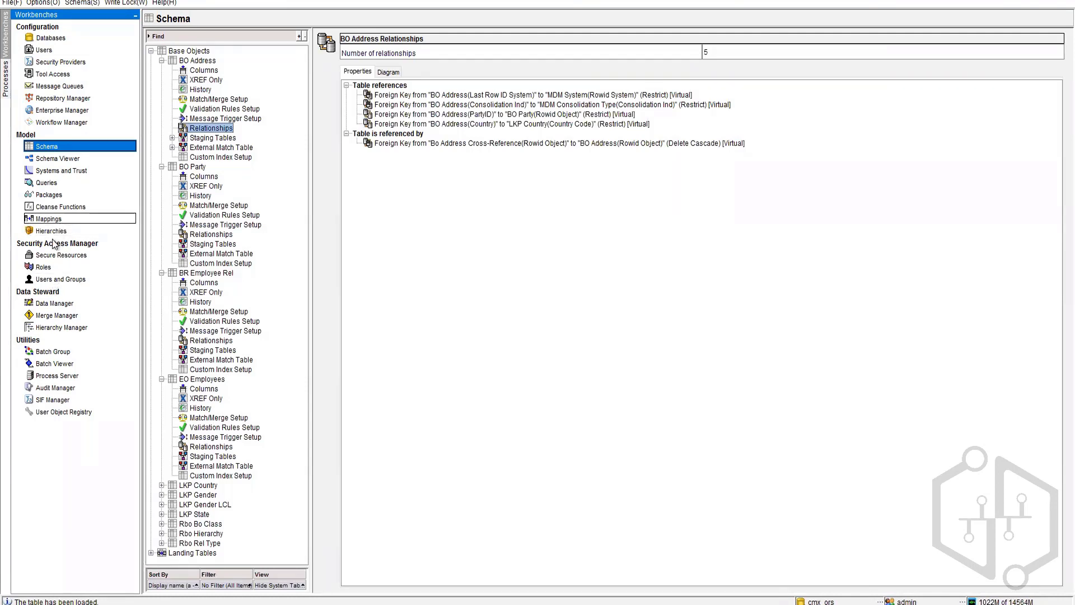
{"action": "left_click", "coordinate": [51, 305]}
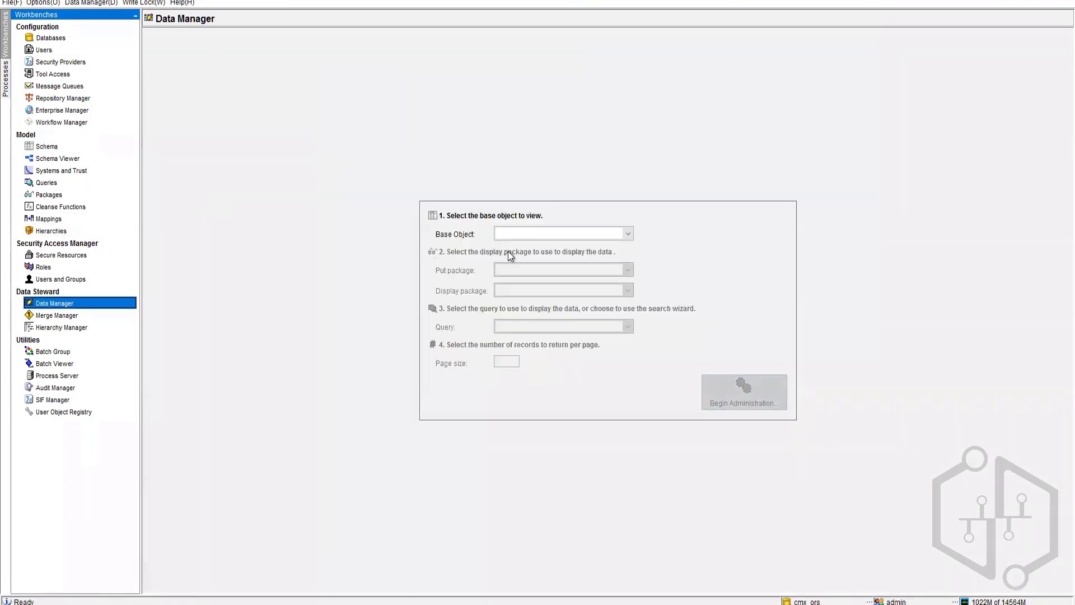
Step: Begin administering BO Address through the Put Address package and load its records
{"action": "left_click", "coordinate": [527, 234]}
{"action": "left_click", "coordinate": [530, 257]}
{"action": "left_click", "coordinate": [539, 270]}
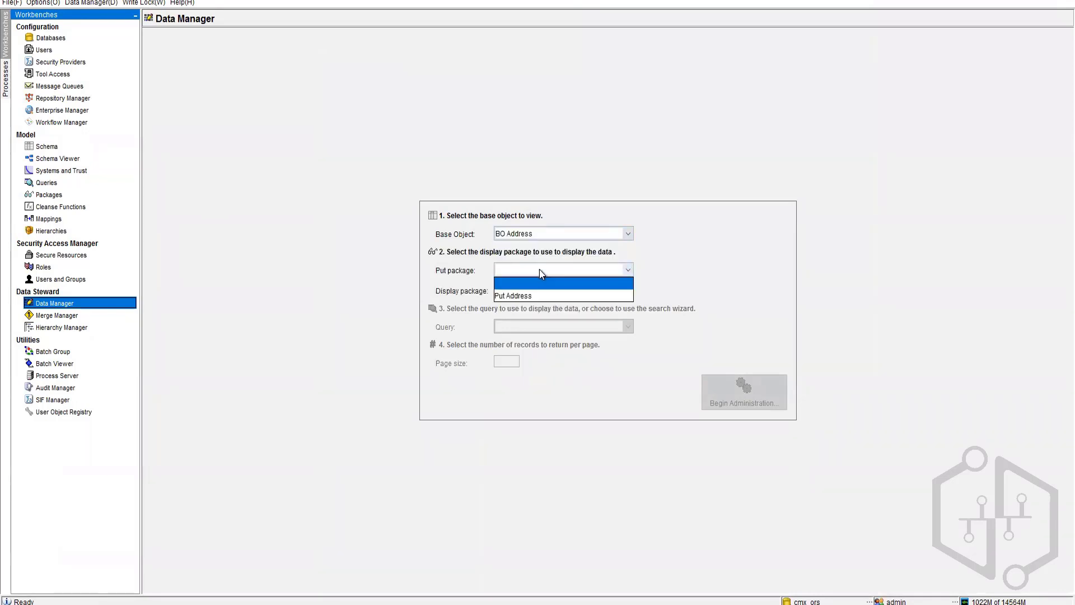
{"action": "left_click", "coordinate": [537, 295]}
{"action": "left_click", "coordinate": [728, 395]}
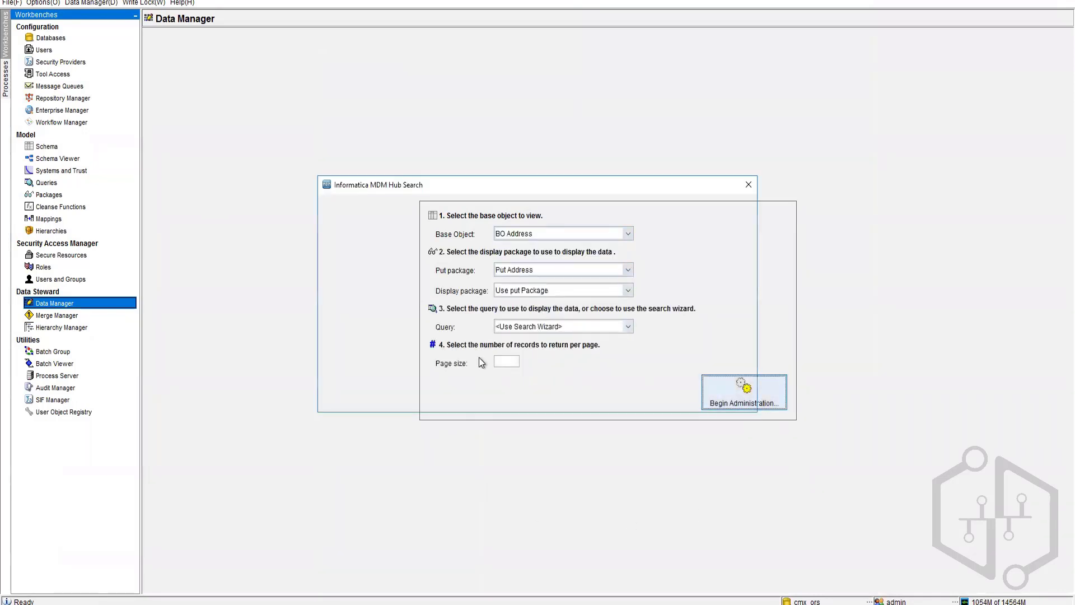
{"action": "left_click", "coordinate": [722, 401]}
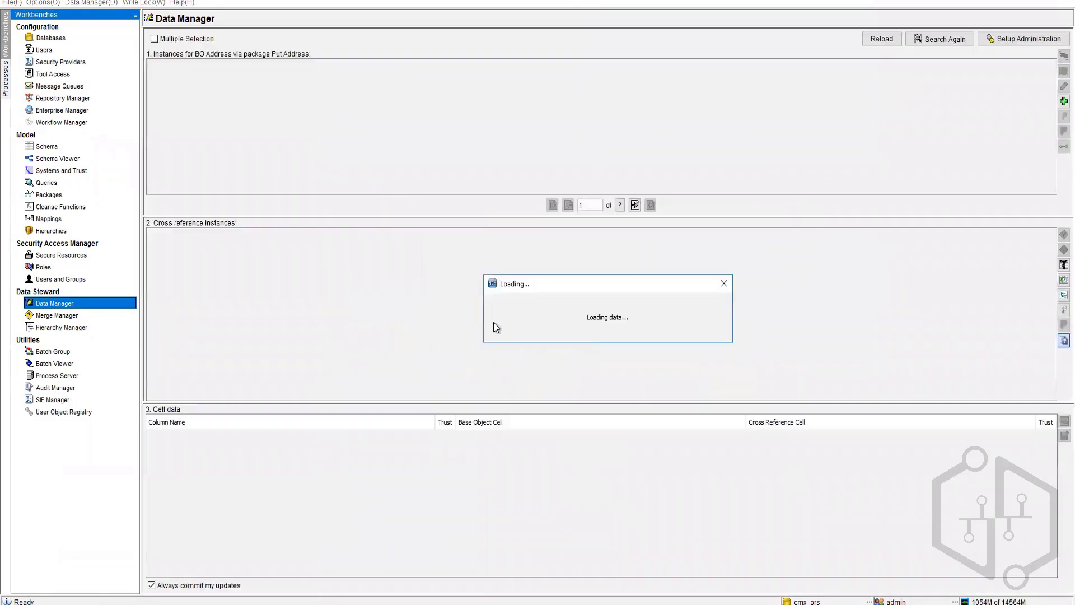
Step: Start a new address record linked to a party, with Address Line 1 '123 King Street'
{"action": "left_click", "coordinate": [1062, 102]}
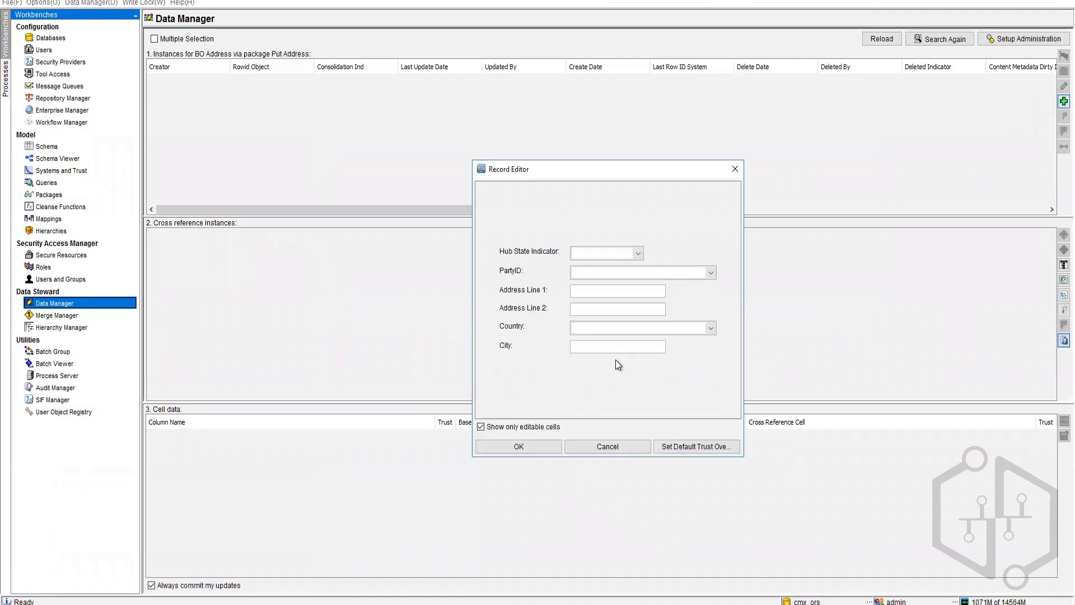
{"action": "left_click", "coordinate": [711, 273]}
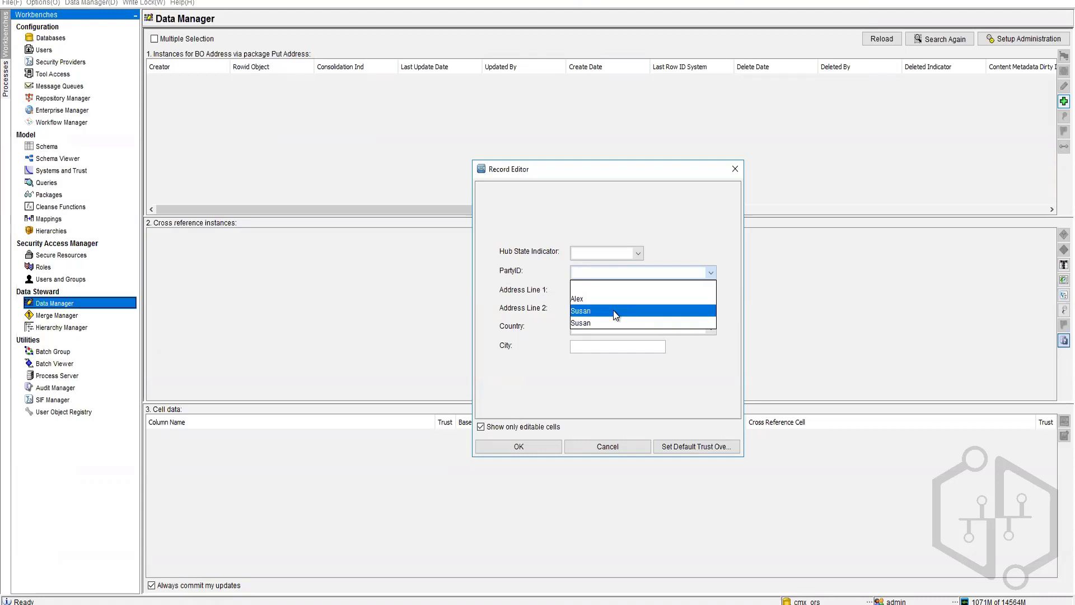
{"action": "left_click", "coordinate": [613, 311]}
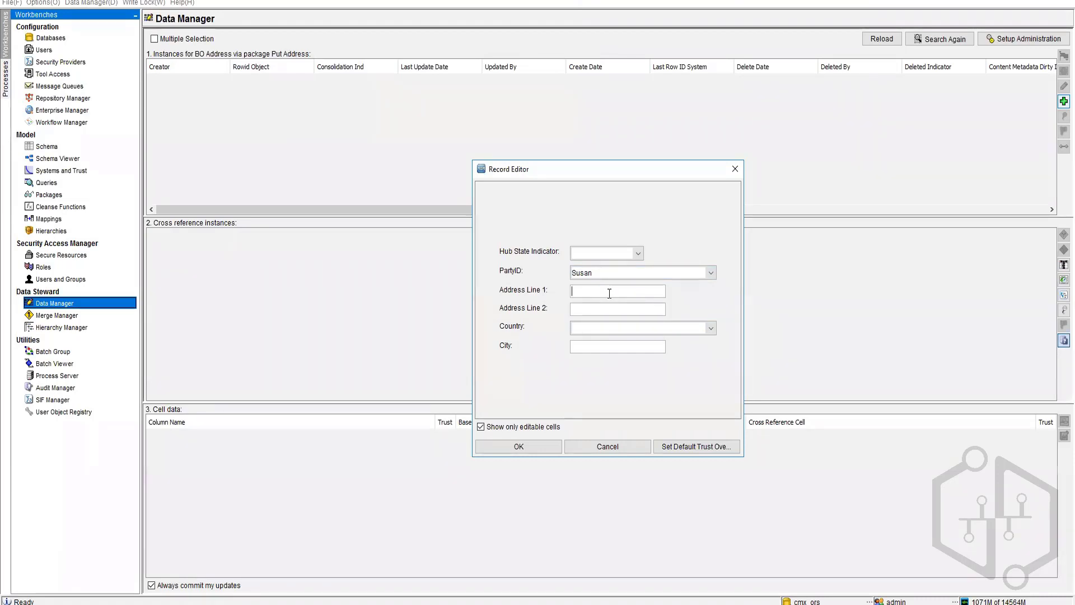
{"action": "type", "text": "123 King Street"}
{"action": "left_click", "coordinate": [677, 333]}
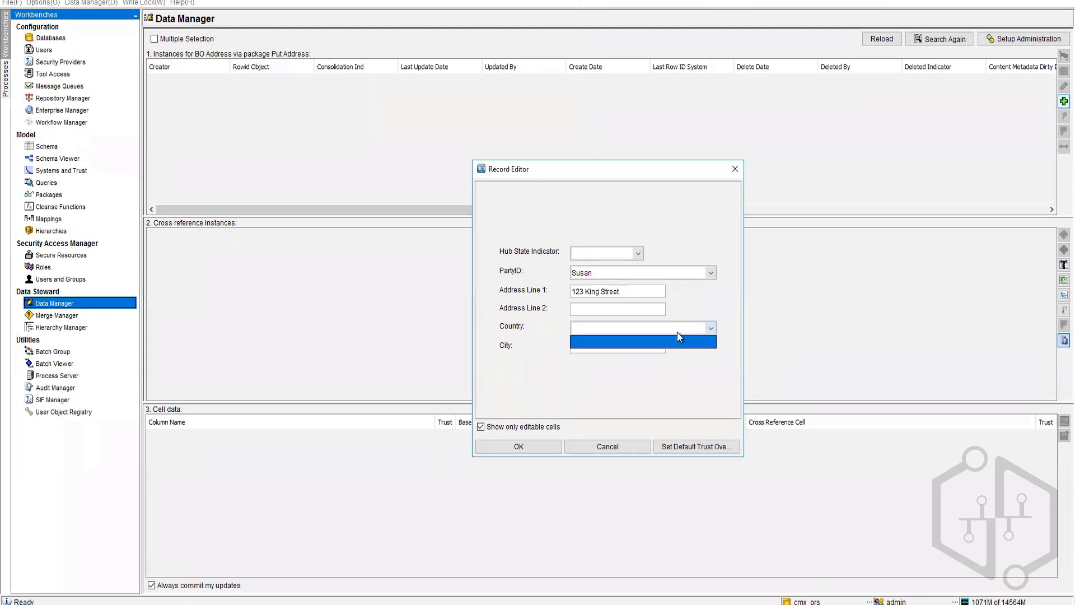
{"action": "left_click", "coordinate": [611, 347]}
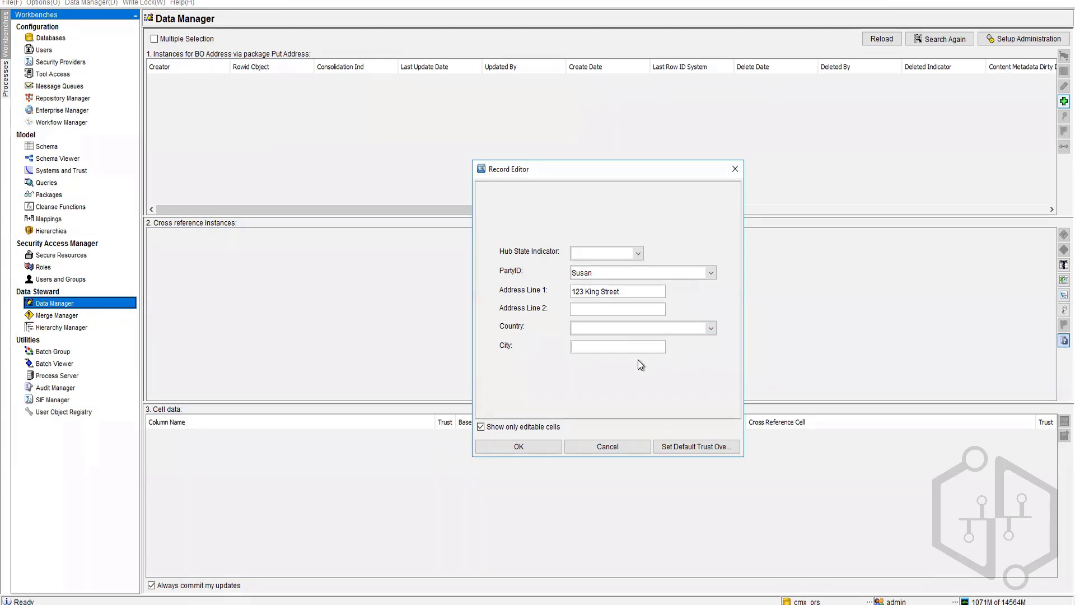
Step: Set the city to London and the hub state to Active, then save the record
{"action": "type", "text": "London"}
{"action": "left_click", "coordinate": [603, 253]}
{"action": "left_click", "coordinate": [598, 290]}
{"action": "left_click", "coordinate": [536, 446]}
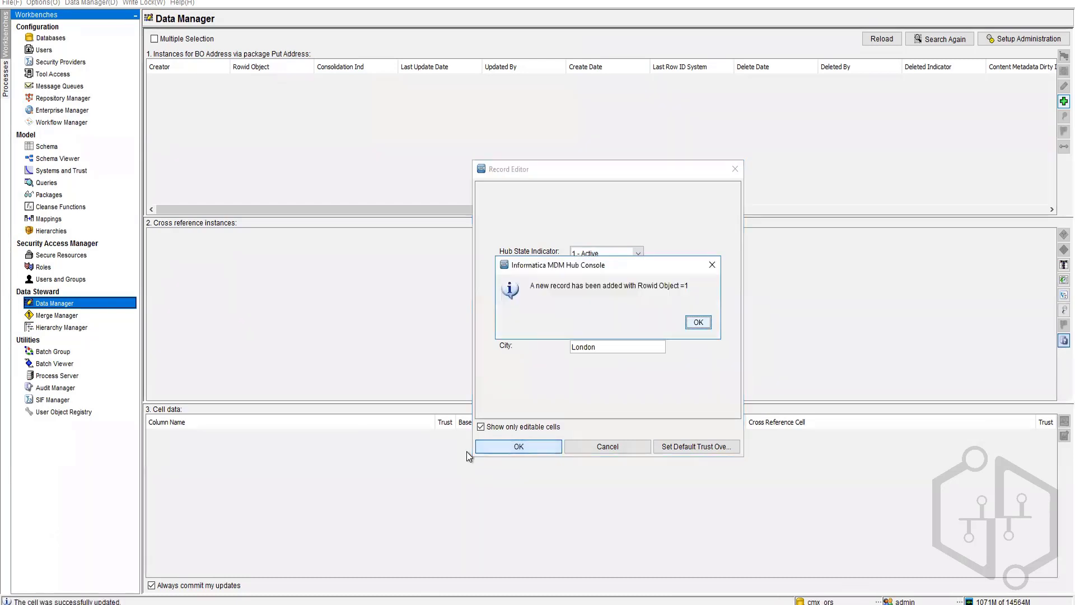
{"action": "left_click", "coordinate": [709, 322]}
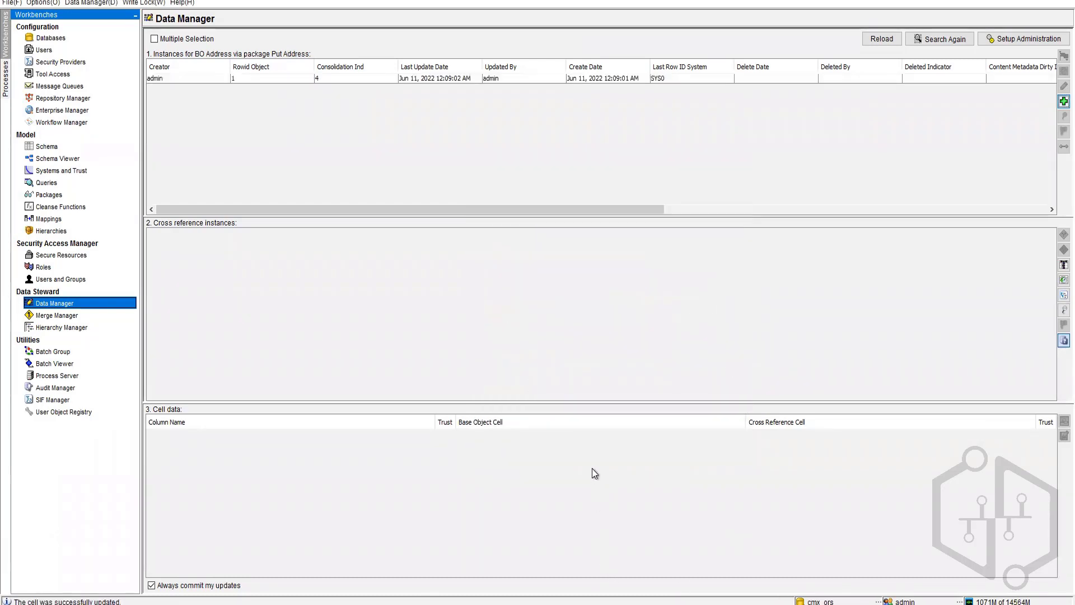
Step: Start a new address record linked to a party, abandon it, and reselect the existing address
{"action": "left_click", "coordinate": [1057, 102]}
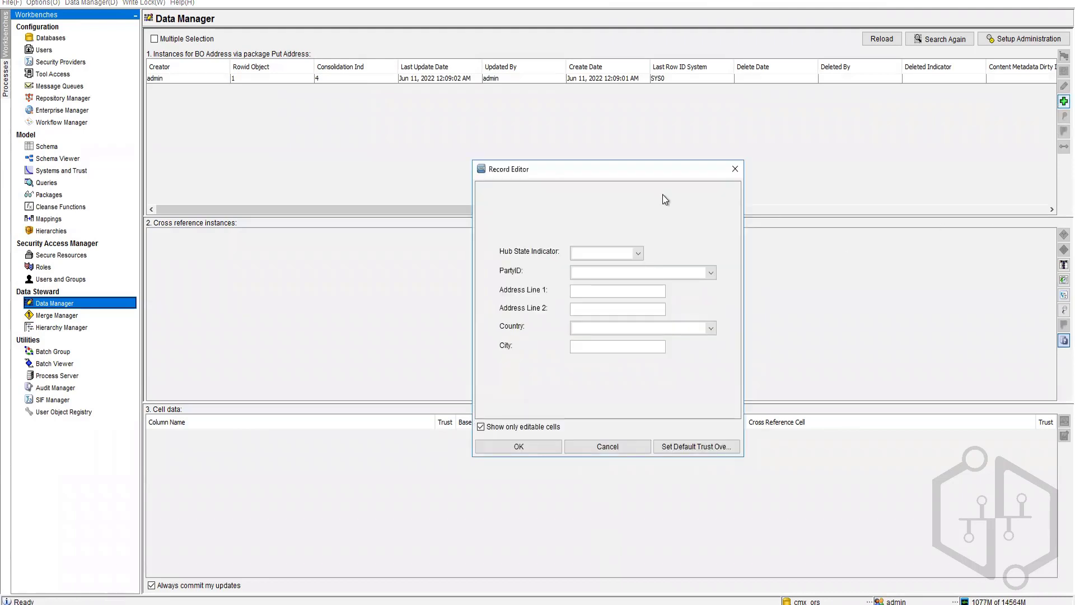
{"action": "left_click", "coordinate": [666, 271]}
{"action": "left_click", "coordinate": [608, 311]}
{"action": "left_click", "coordinate": [591, 444]}
{"action": "left_click", "coordinate": [617, 79]}
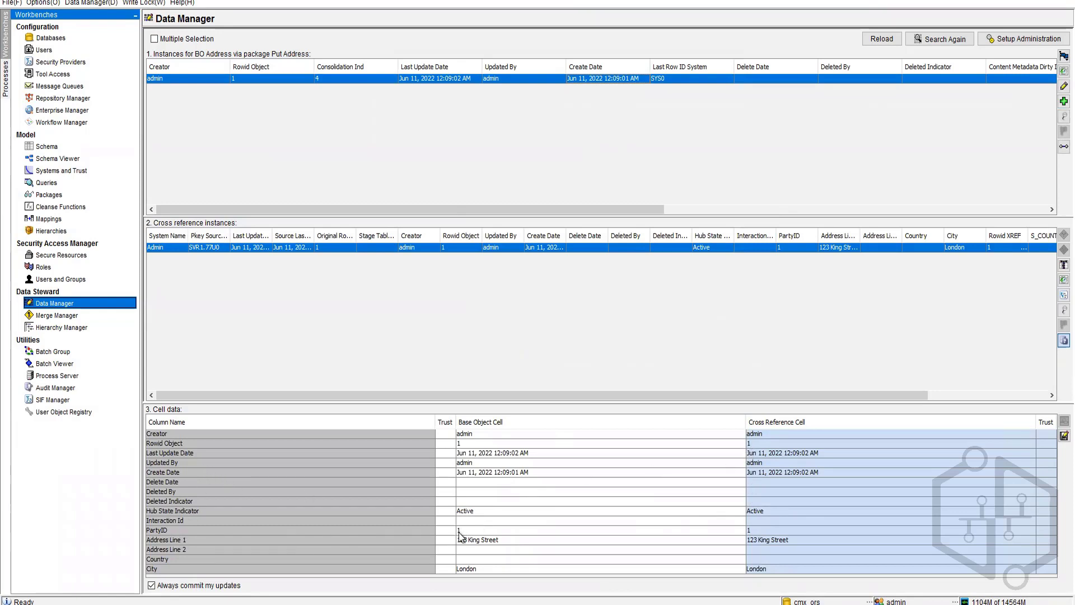
Step: Add an Active address for the party at '123 King St', London, then view both records
{"action": "left_click", "coordinate": [1055, 102]}
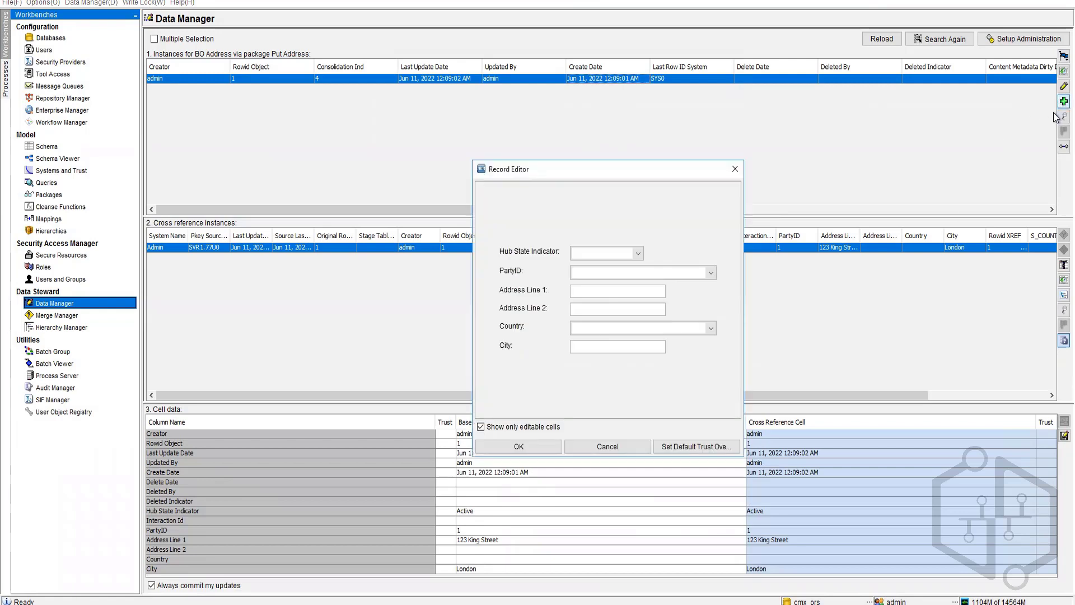
{"action": "left_click", "coordinate": [709, 272]}
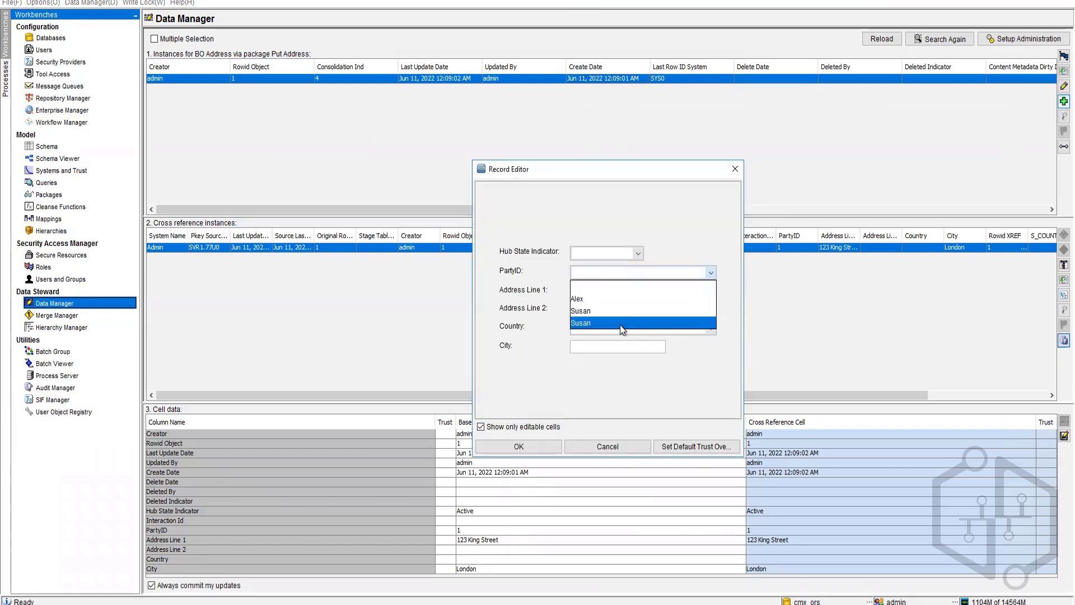
{"action": "left_click", "coordinate": [622, 323]}
{"action": "left_click", "coordinate": [593, 255]}
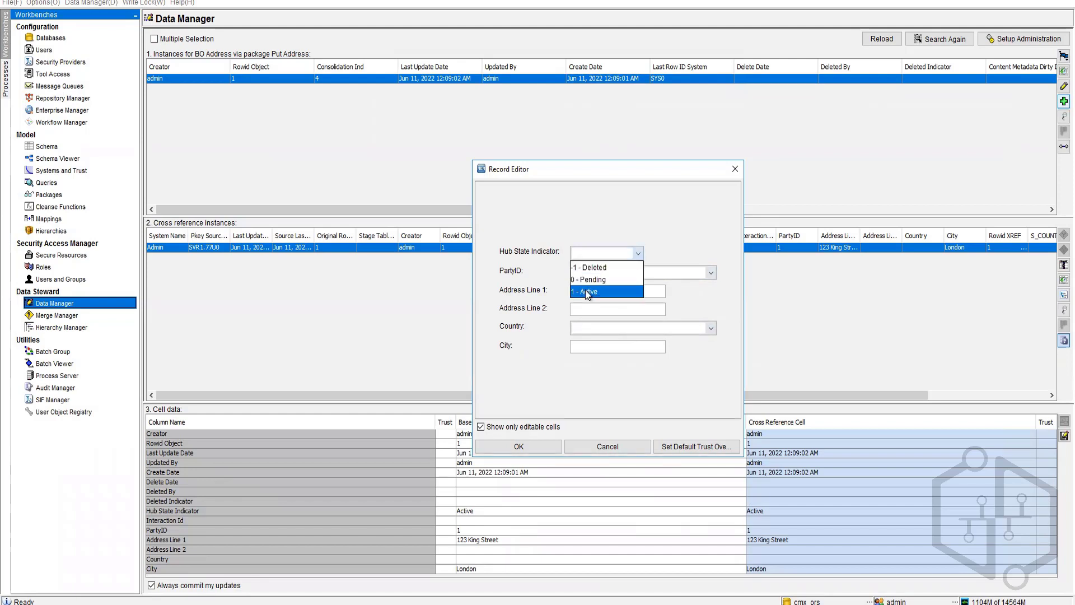
{"action": "left_click", "coordinate": [586, 291]}
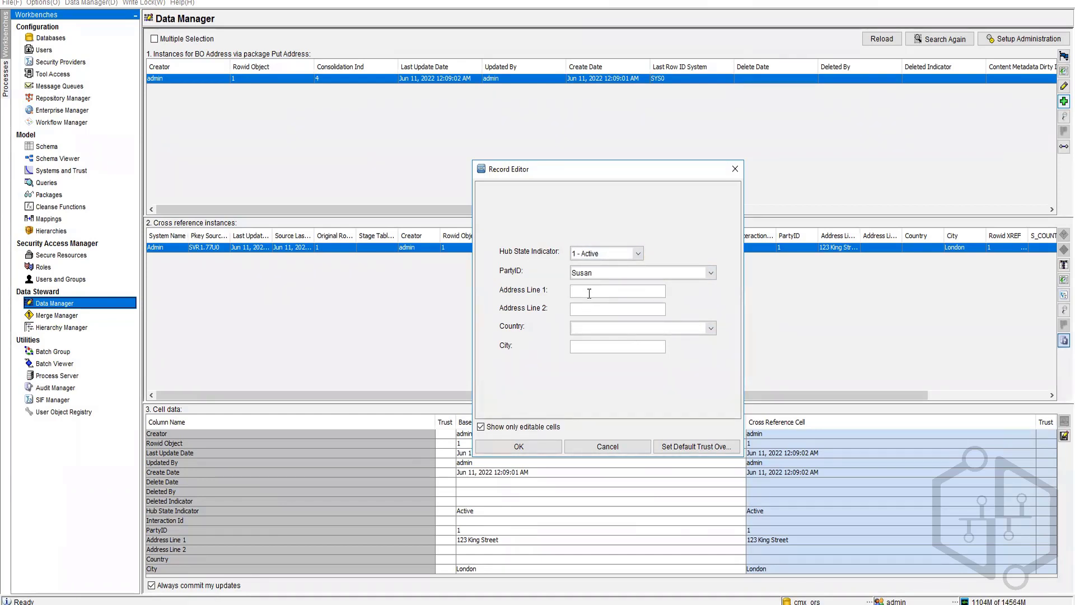
{"action": "type", "text": "123 King St"}
{"action": "left_click", "coordinate": [596, 351]}
{"action": "type", "text": "London"}
{"action": "left_click", "coordinate": [532, 448]}
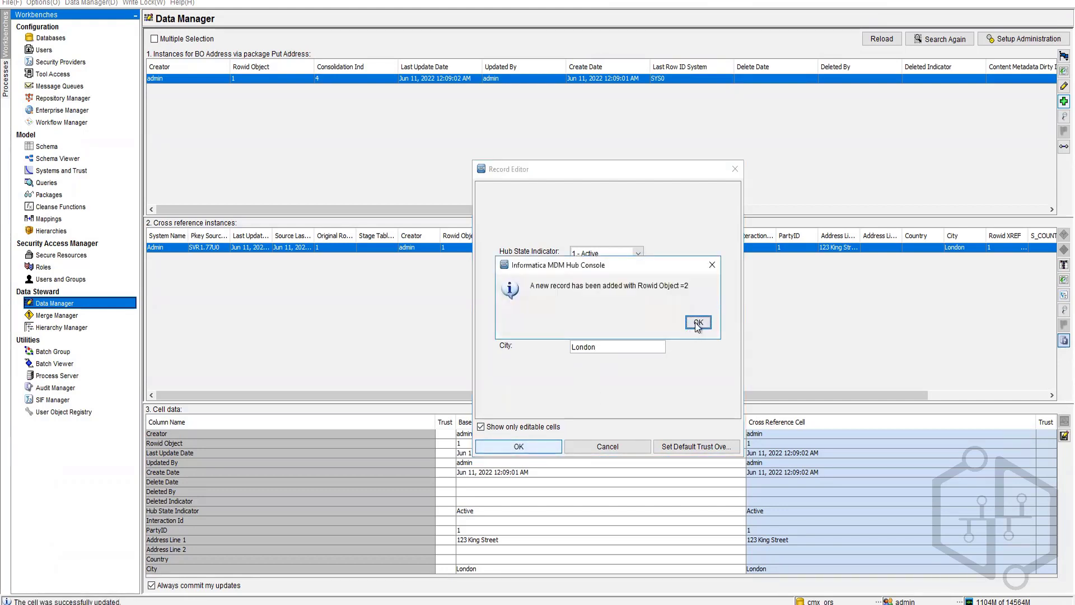
{"action": "left_click", "coordinate": [699, 325]}
{"action": "left_click", "coordinate": [670, 88]}
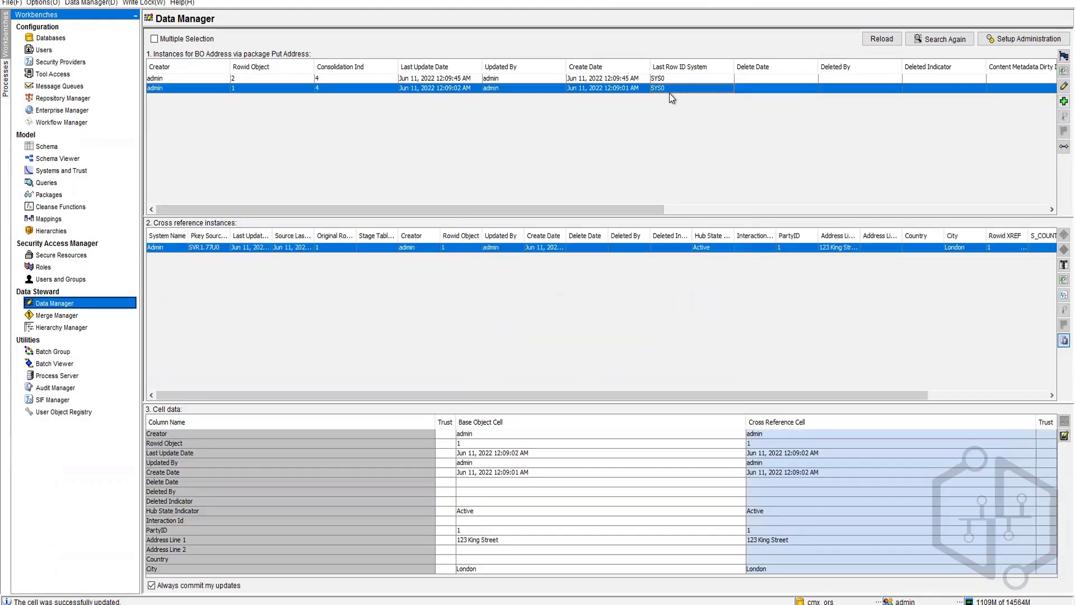
{"action": "left_click", "coordinate": [680, 78]}
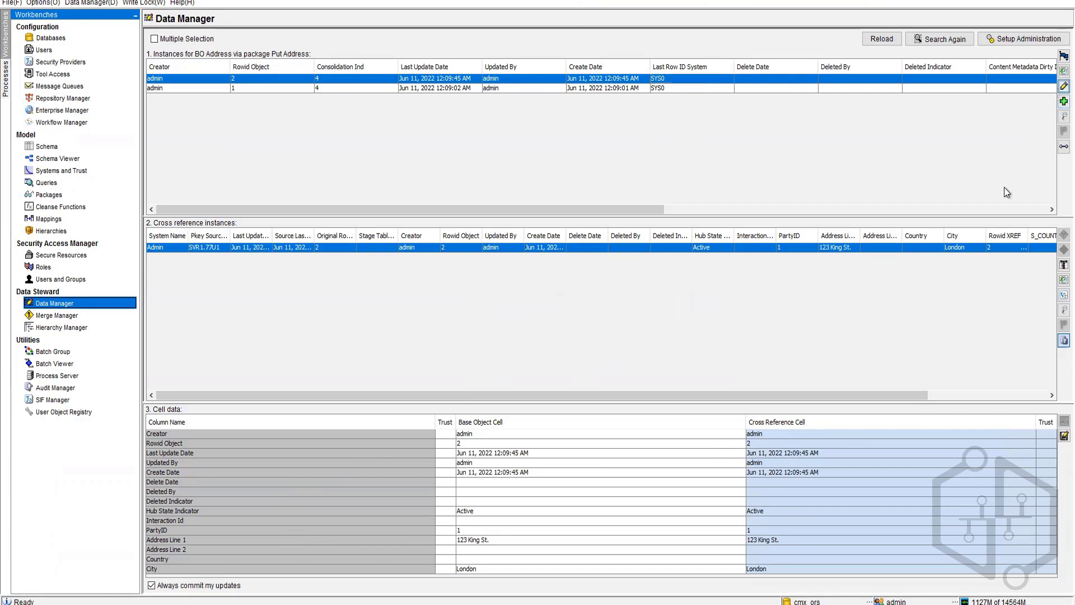
{"action": "left_click", "coordinate": [1065, 86]}
{"action": "left_click", "coordinate": [674, 265]}
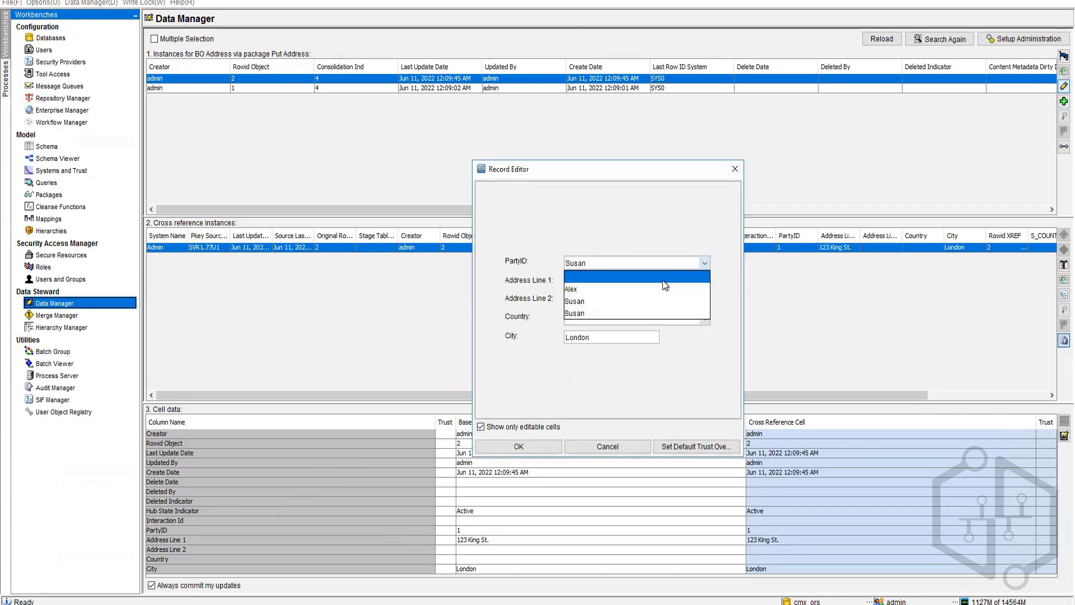
{"action": "left_click", "coordinate": [613, 312]}
{"action": "left_click", "coordinate": [520, 447]}
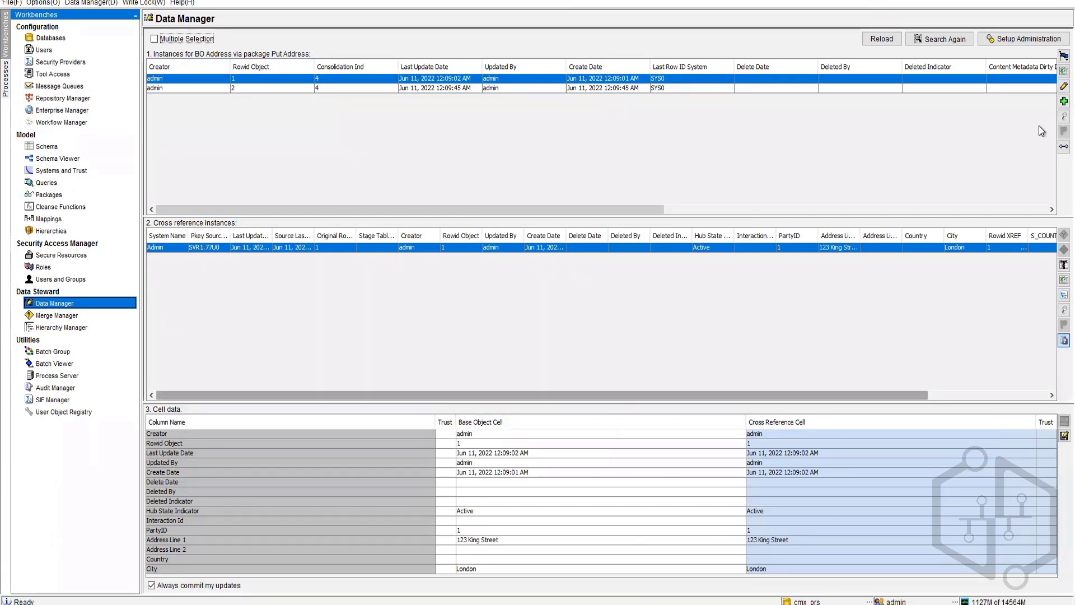
{"action": "left_click", "coordinate": [1063, 85]}
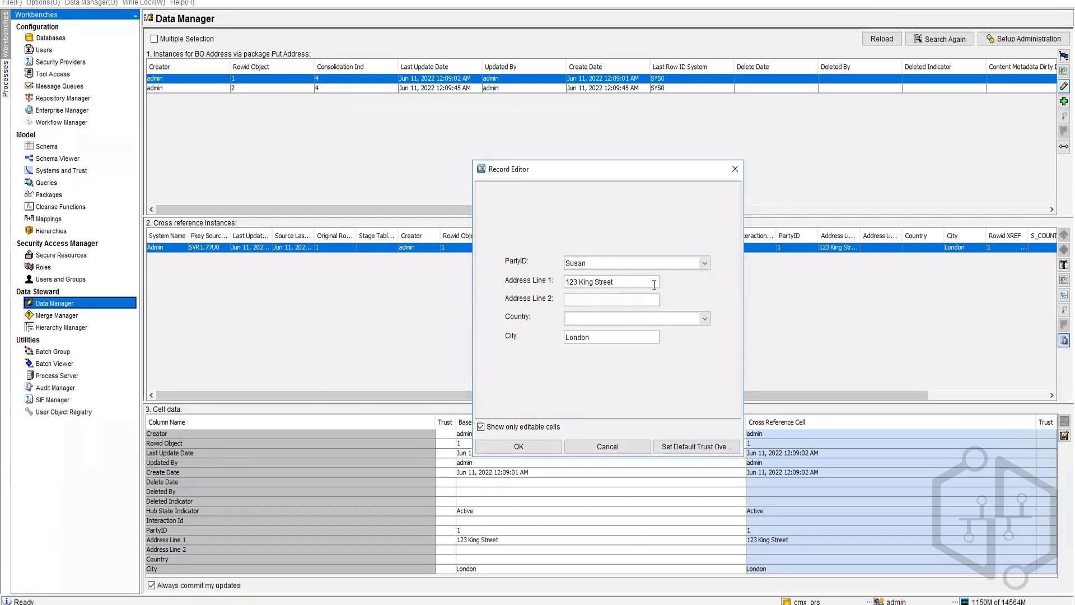
{"action": "left_click", "coordinate": [705, 263]}
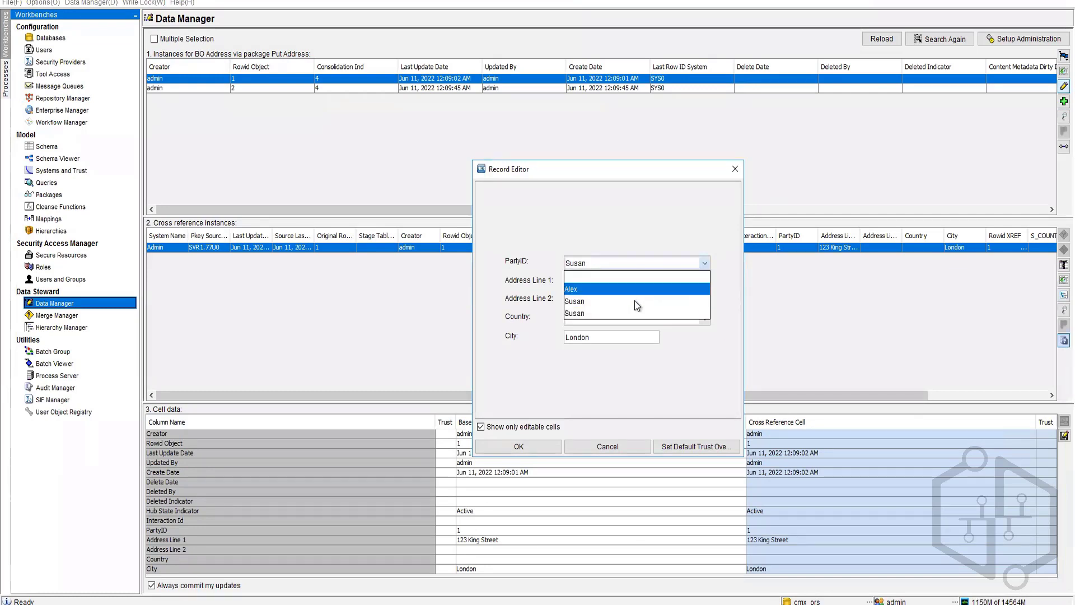
{"action": "left_click", "coordinate": [606, 312]}
{"action": "left_click", "coordinate": [519, 446]}
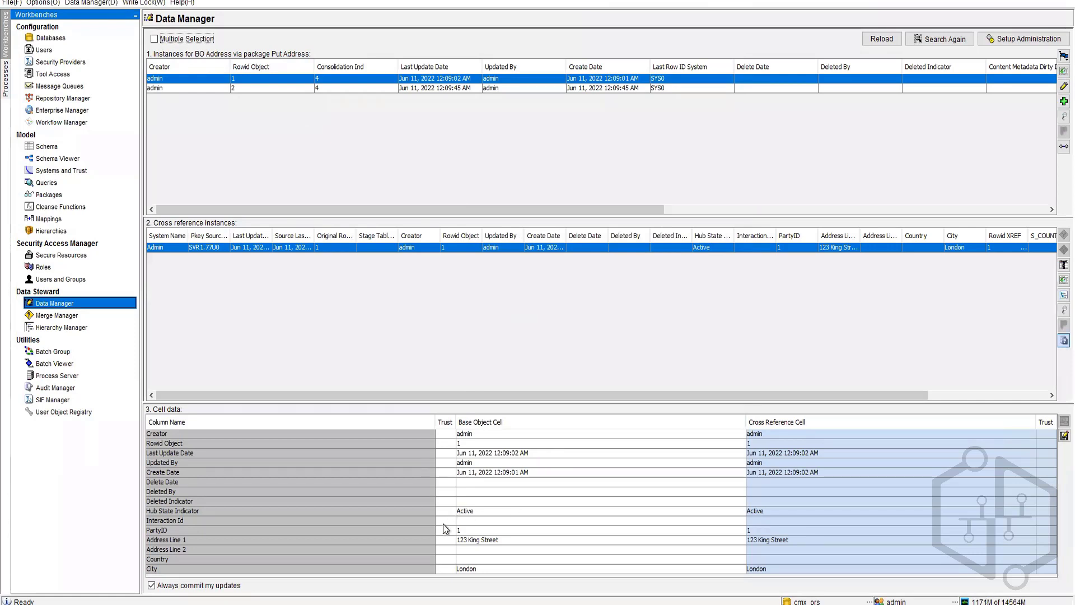
{"action": "left_click", "coordinate": [474, 531]}
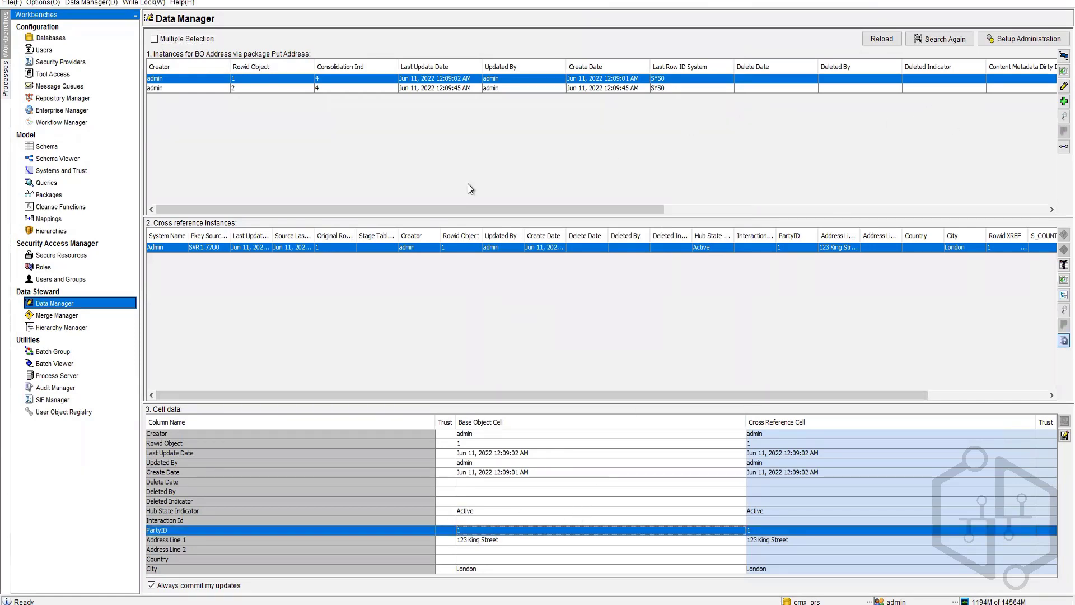
{"action": "left_click_drag", "start_coordinate": [472, 209], "coordinate": [962, 226]}
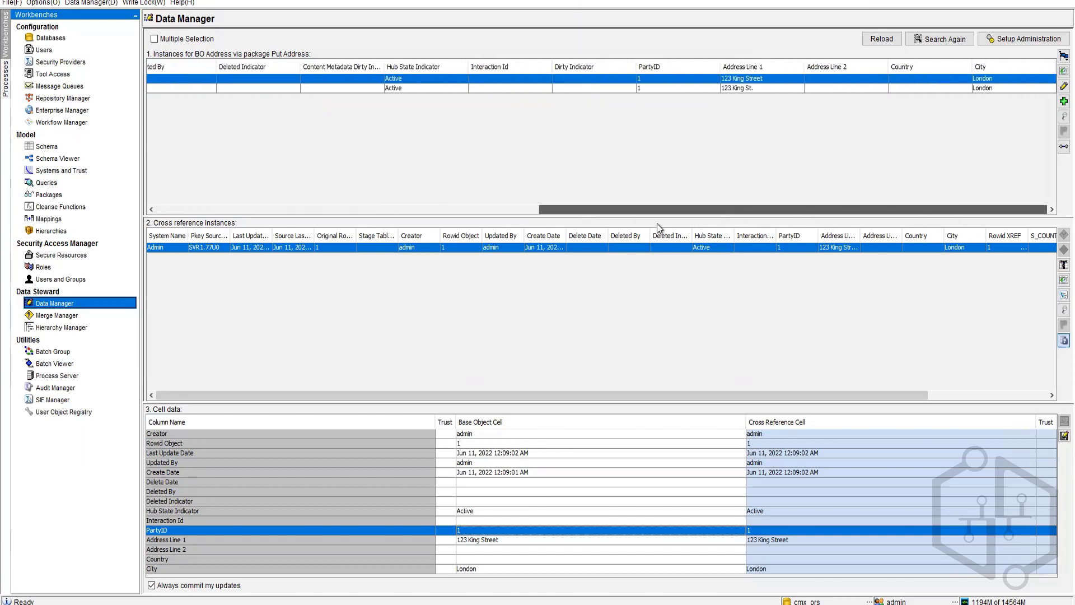
{"action": "left_click_drag", "start_coordinate": [657, 224], "coordinate": [271, 224]}
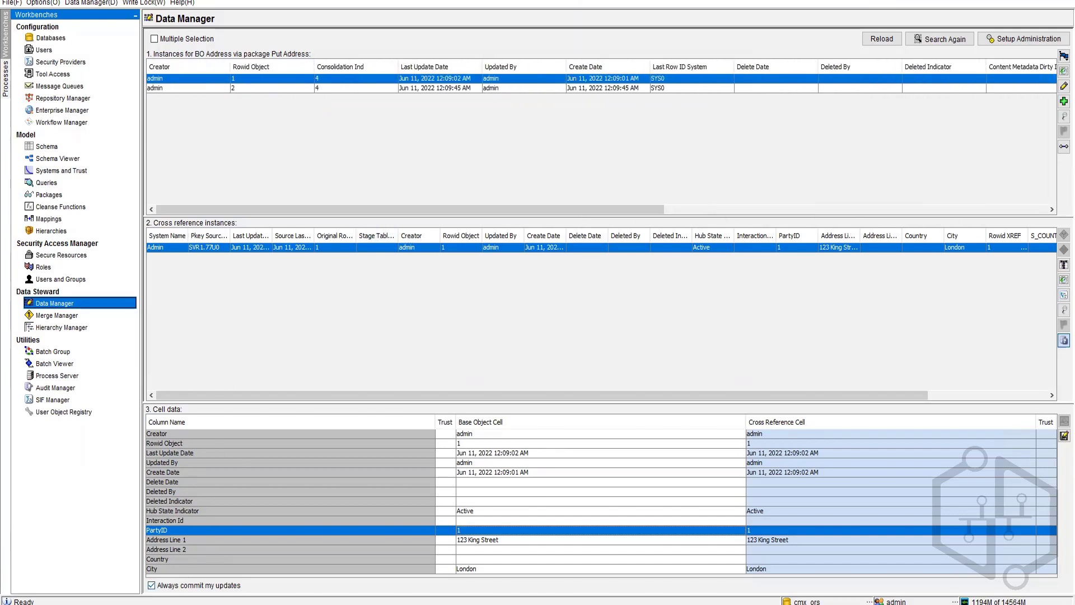
{"action": "left_click", "coordinate": [217, 603]}
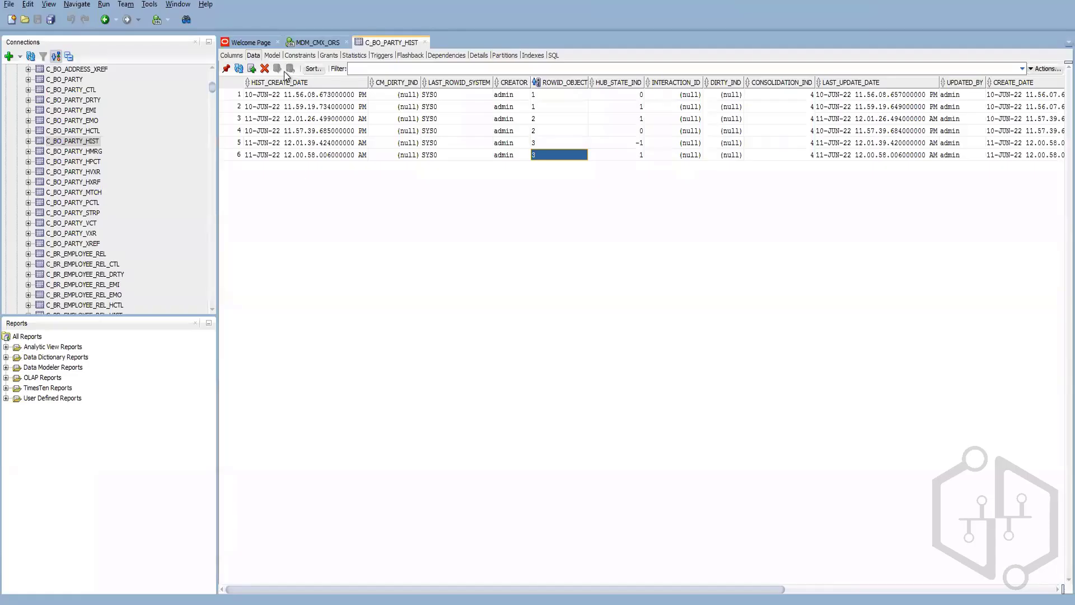
{"action": "scroll", "coordinate": [77, 191], "scroll_direction": "up", "scroll_amount": 4}
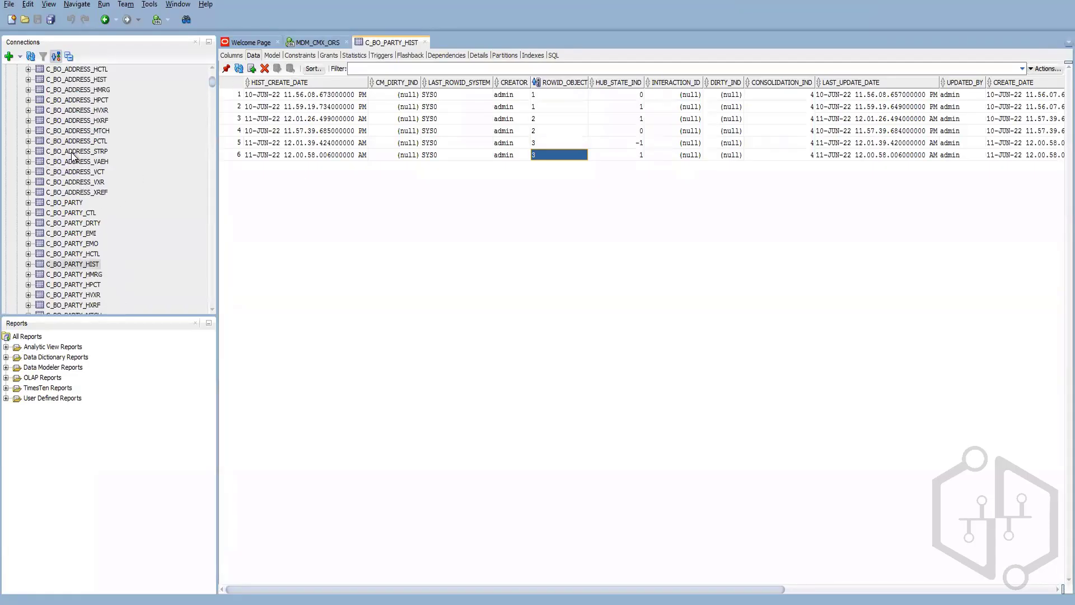
{"action": "left_click", "coordinate": [77, 193]}
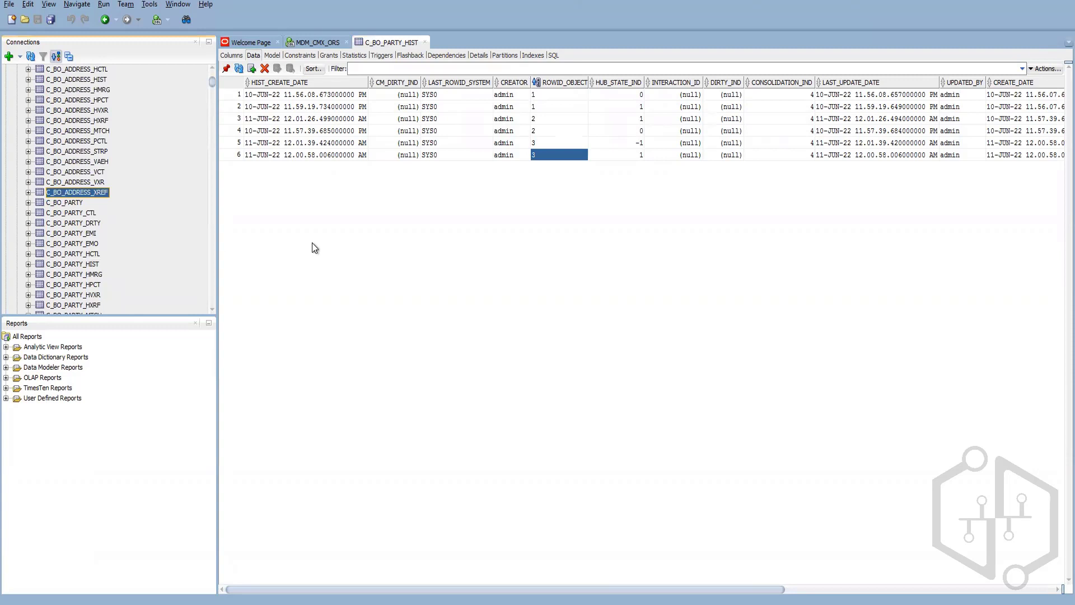
{"action": "left_click_drag", "start_coordinate": [430, 590], "coordinate": [856, 572]}
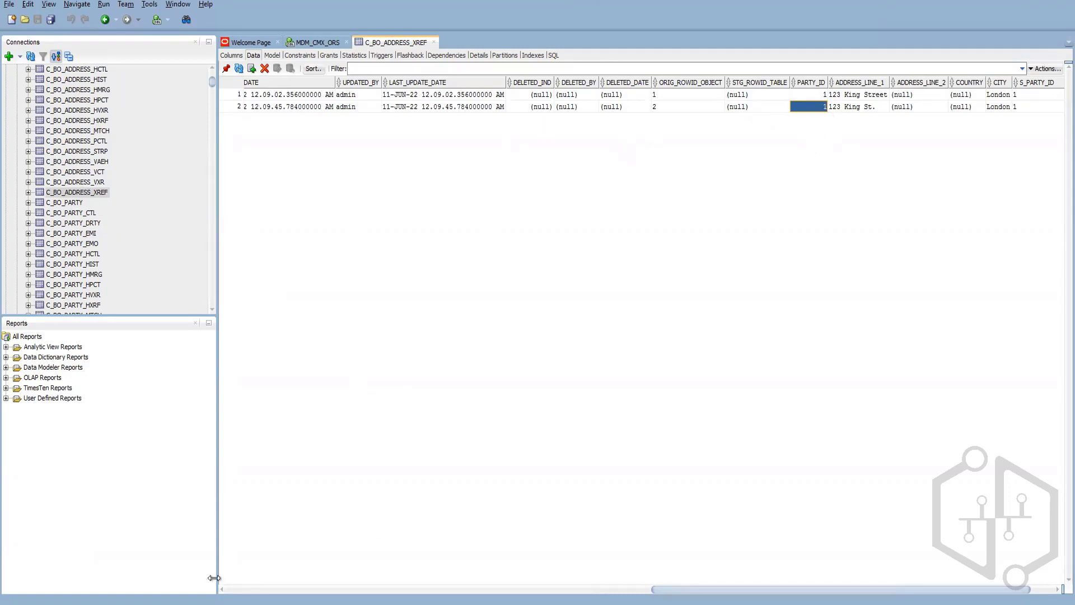
{"action": "left_click", "coordinate": [153, 603]}
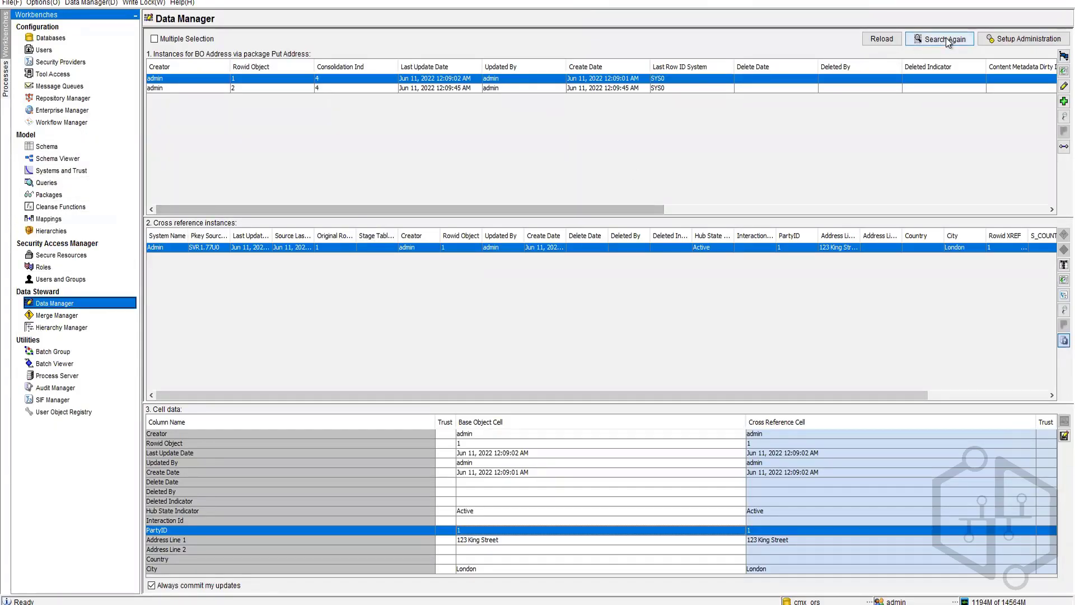
Step: Load the BO Party records in Data Manager through the Put Party package
{"action": "left_click", "coordinate": [1023, 41]}
{"action": "left_click", "coordinate": [539, 236]}
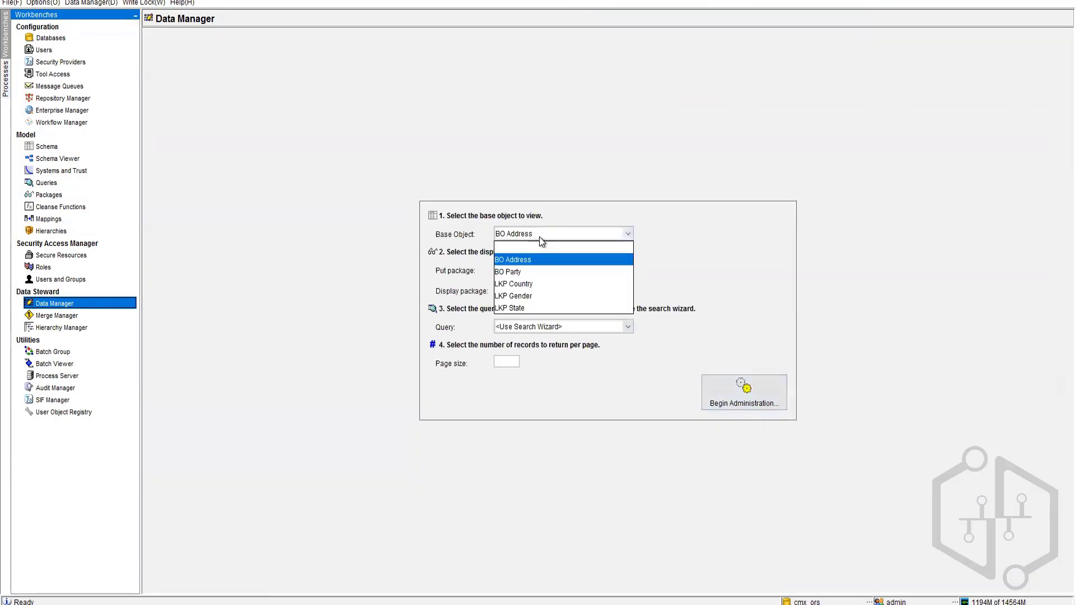
{"action": "left_click", "coordinate": [527, 271]}
{"action": "left_click", "coordinate": [586, 270]}
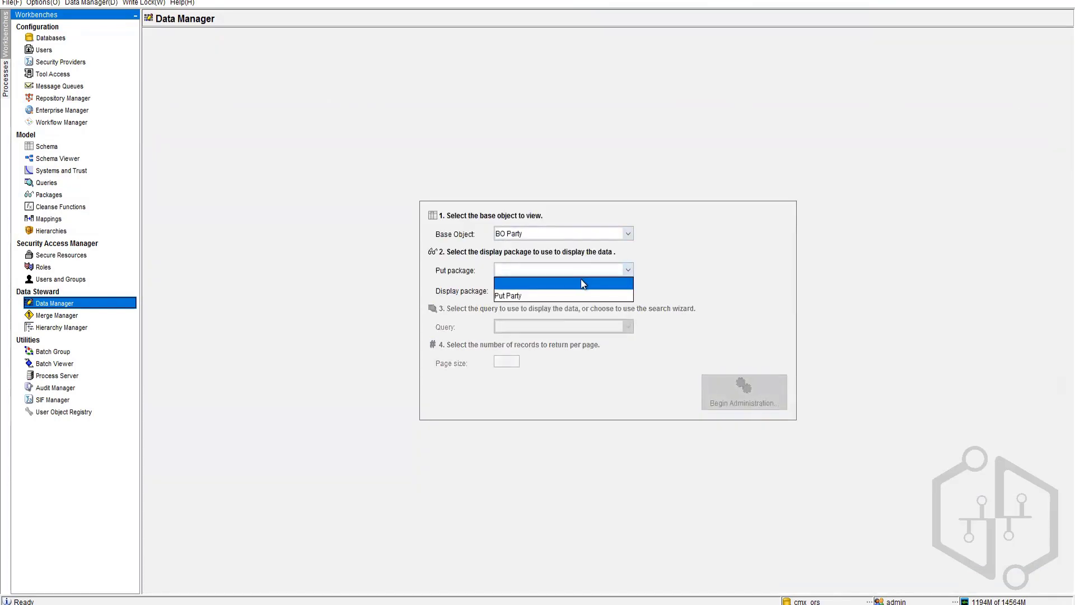
{"action": "left_click", "coordinate": [536, 297]}
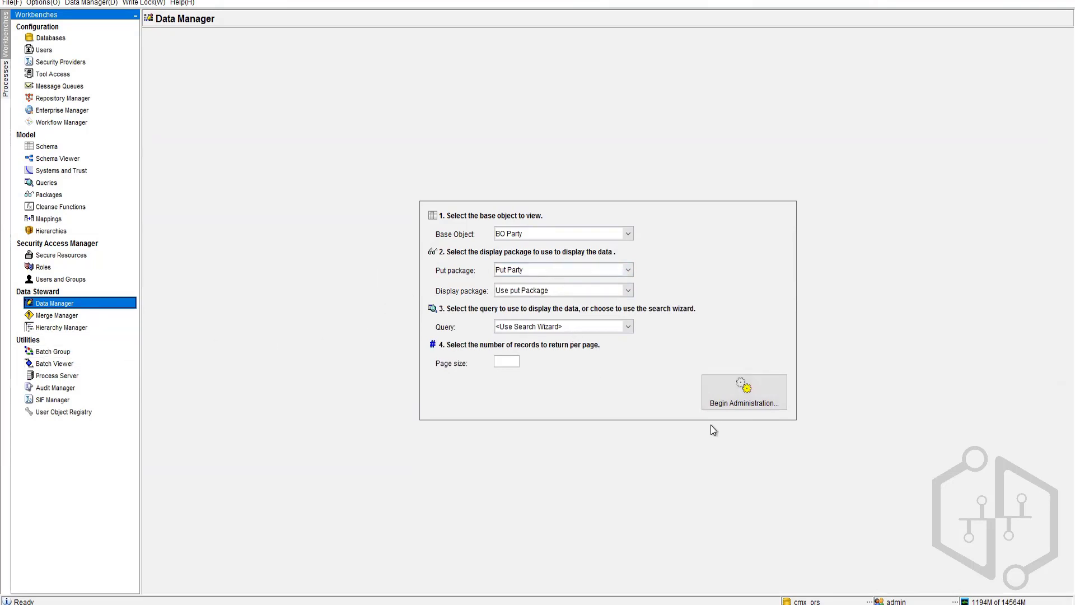
{"action": "left_click", "coordinate": [753, 399]}
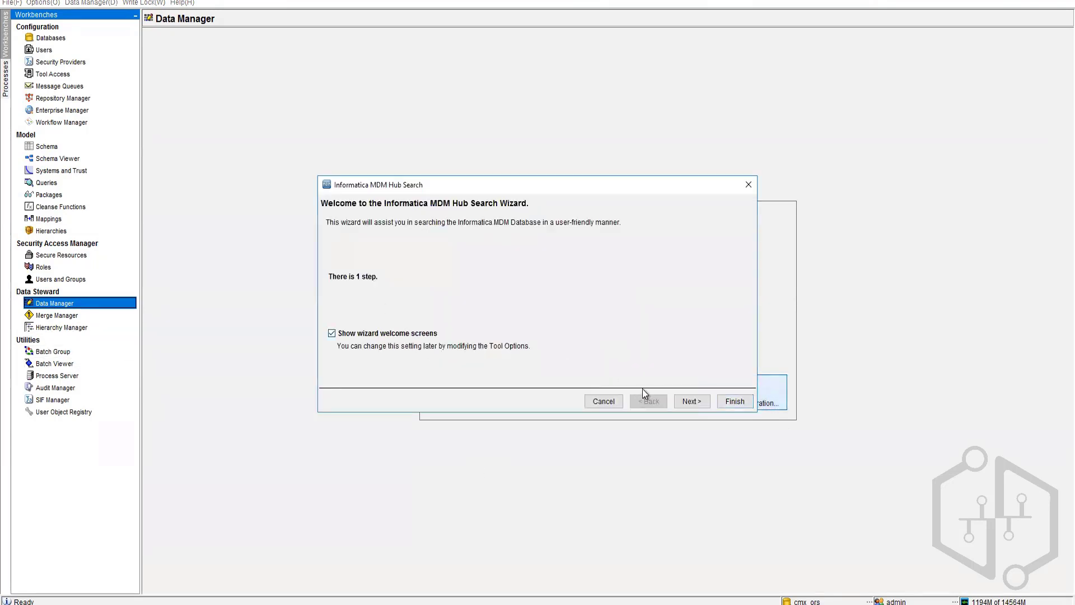
{"action": "left_click", "coordinate": [708, 403]}
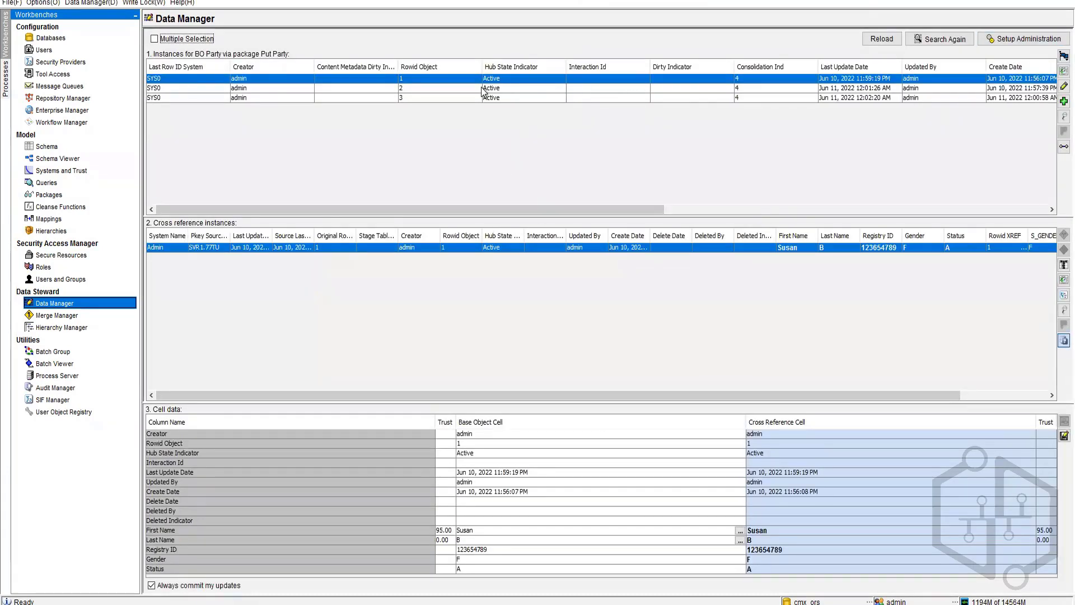
Step: Open the third and second party records in Record Editor and close them unchanged
{"action": "left_click", "coordinate": [459, 98]}
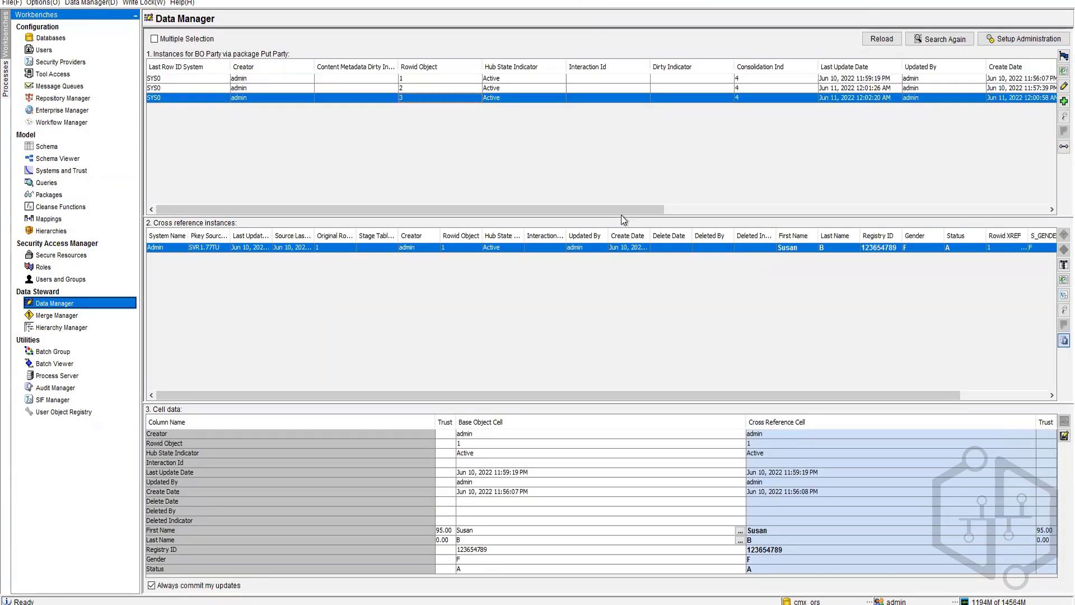
{"action": "left_click", "coordinate": [1063, 101]}
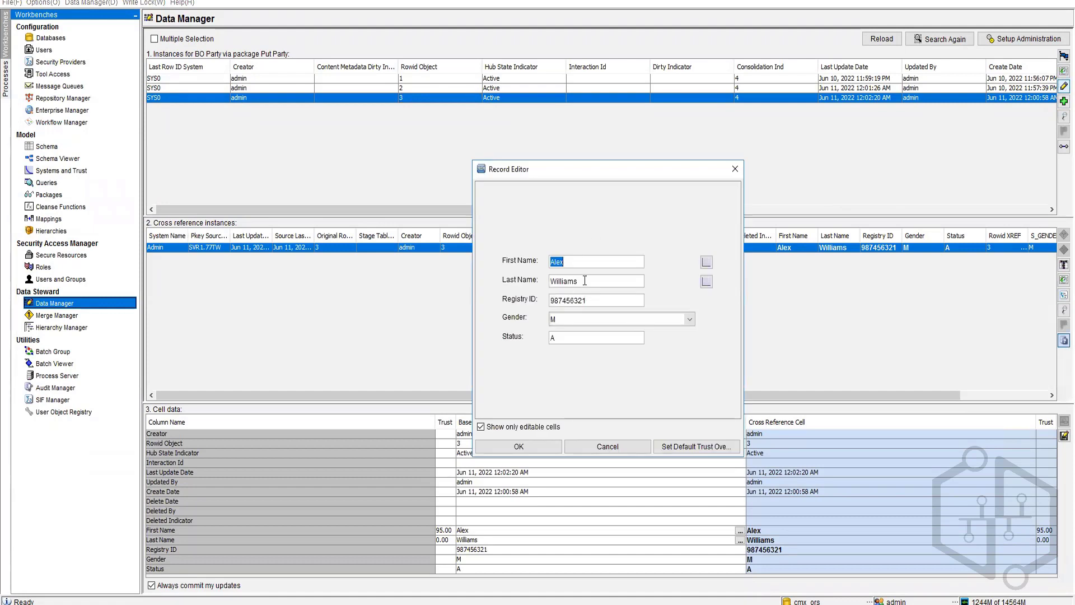
{"action": "left_click", "coordinate": [608, 446]}
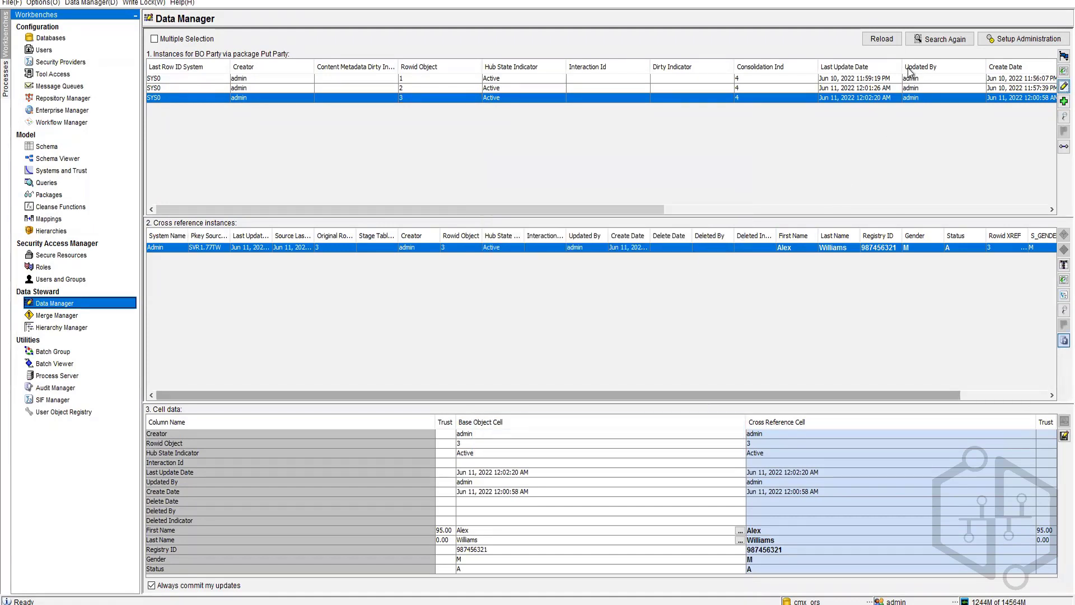
{"action": "left_click", "coordinate": [787, 91]}
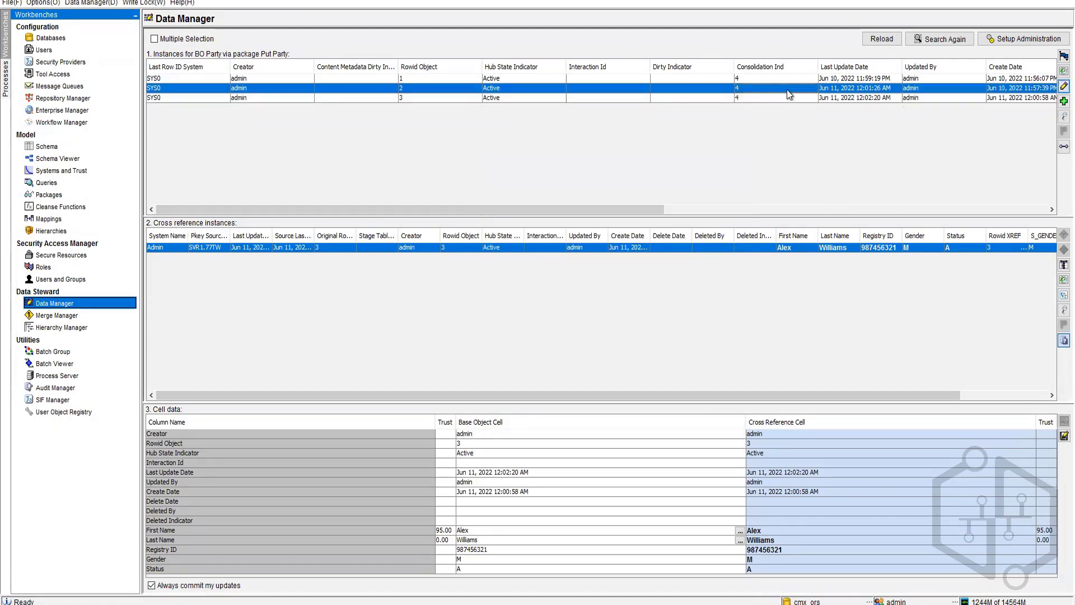
{"action": "left_click", "coordinate": [1064, 86]}
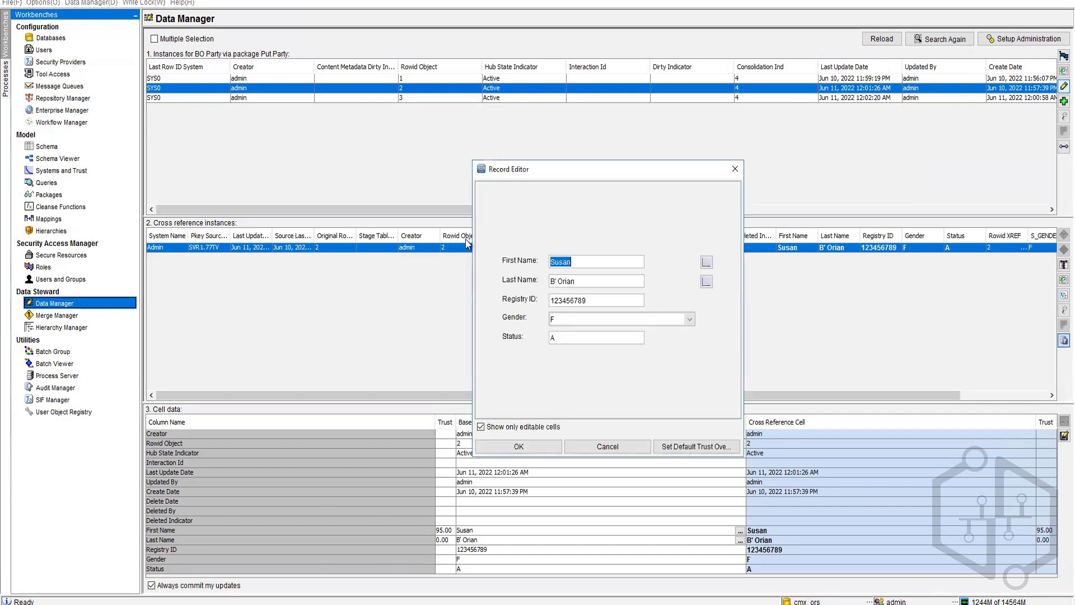
{"action": "left_click", "coordinate": [557, 281]}
{"action": "left_click", "coordinate": [608, 446]}
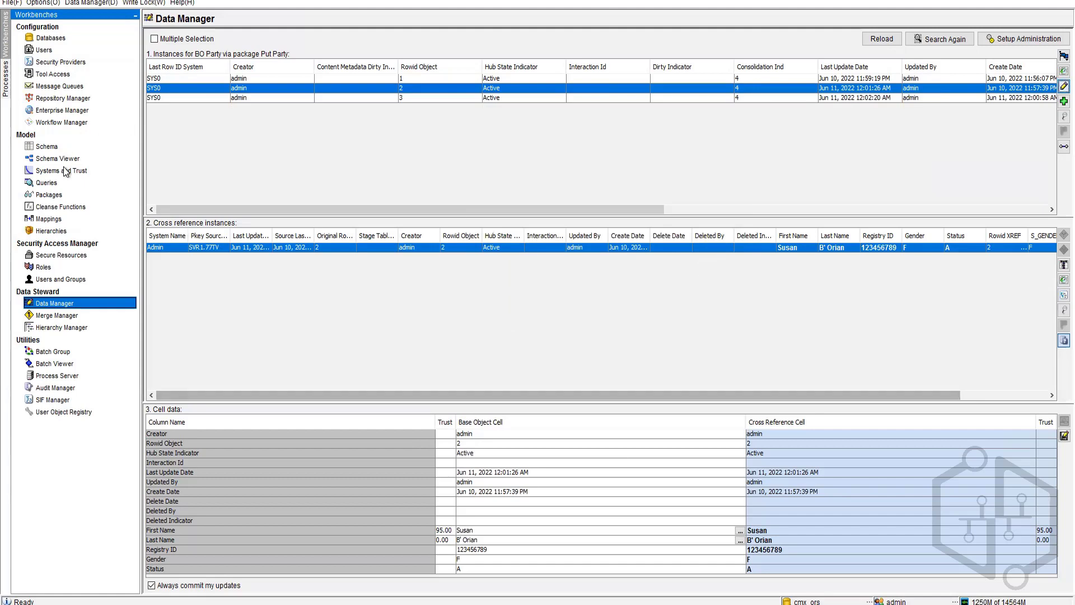
Step: Select the PartyID-to-BO Party foreign key in Schema and acquire the write lock
{"action": "left_click", "coordinate": [47, 146]}
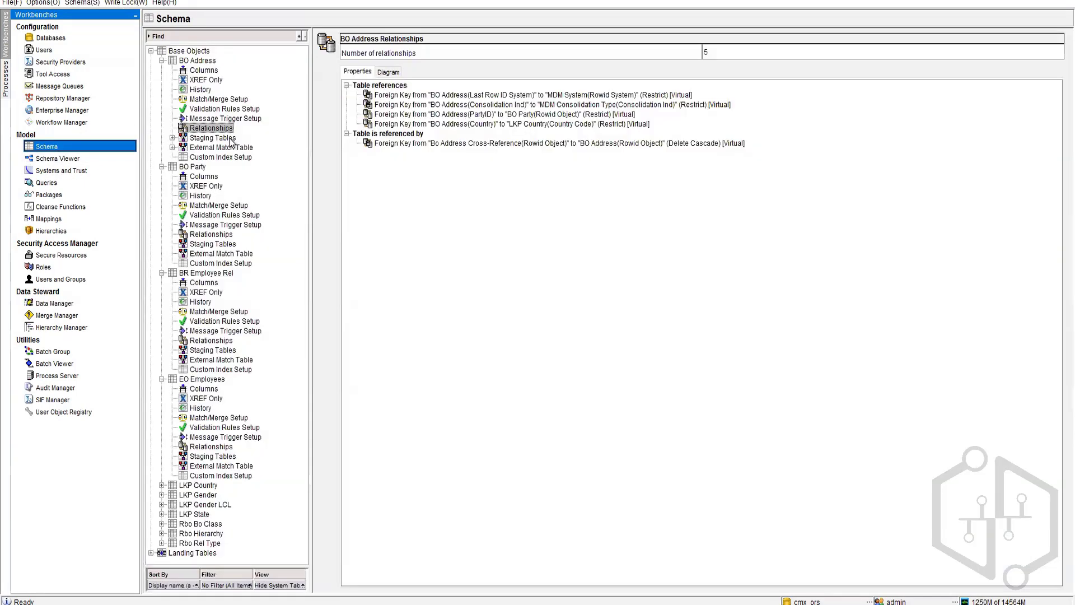
{"action": "left_click", "coordinate": [507, 116]}
{"action": "left_click", "coordinate": [865, 575]}
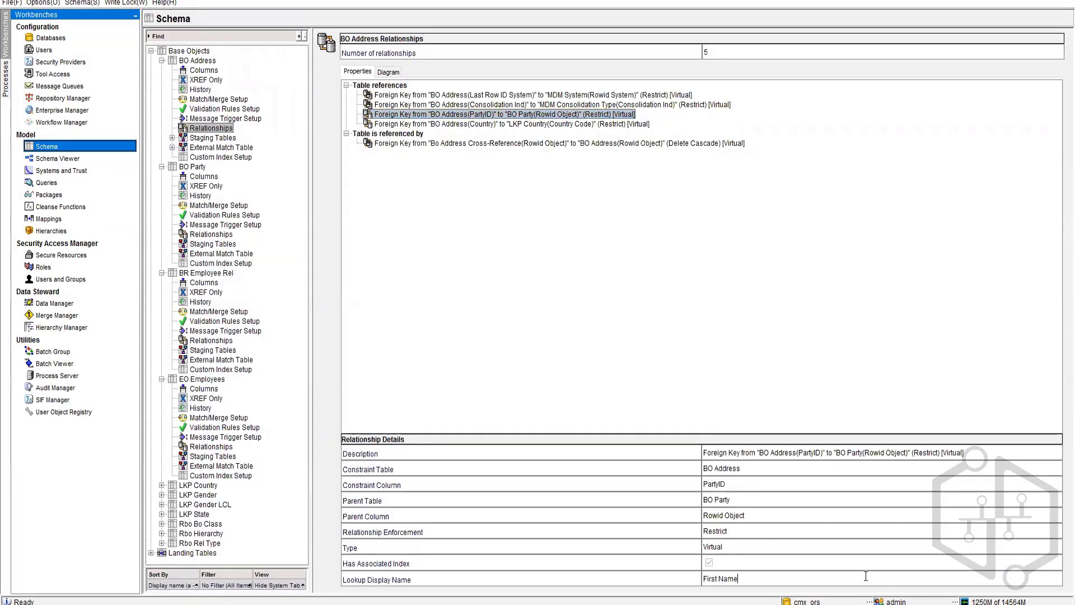
{"action": "left_click", "coordinate": [124, 3]}
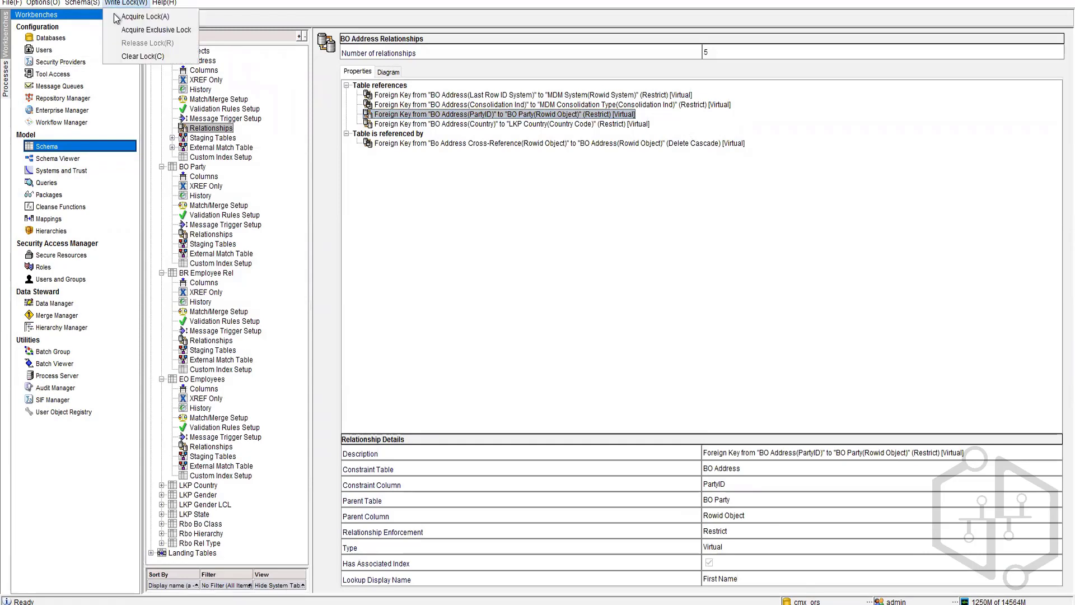
{"action": "key", "text": "Return"}
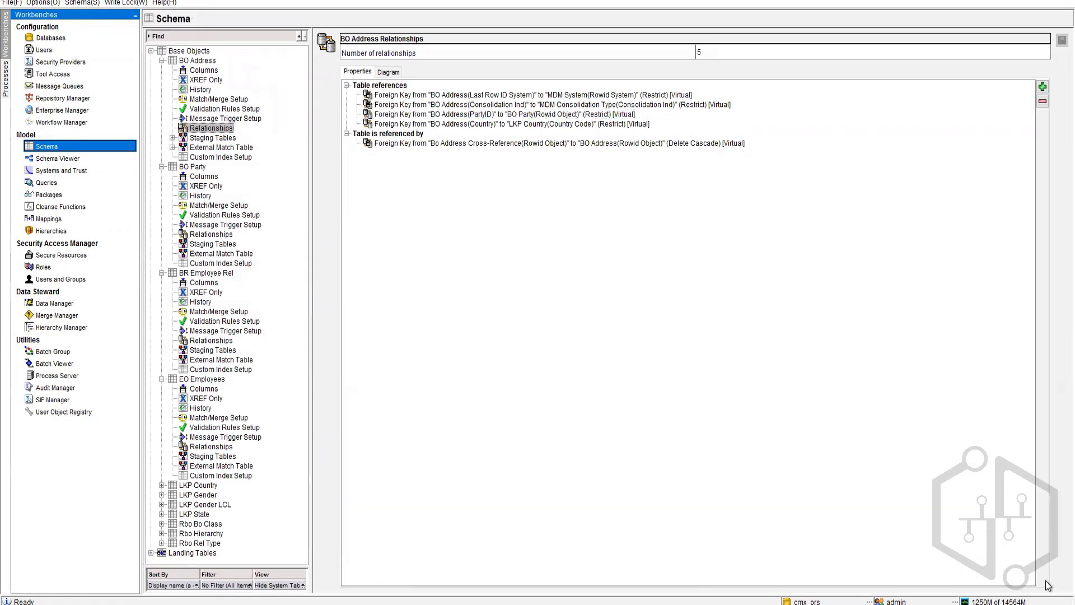
Step: Set the foreign key's Lookup Display Name to Last Name, save, and go to Data Manager
{"action": "left_click", "coordinate": [617, 114]}
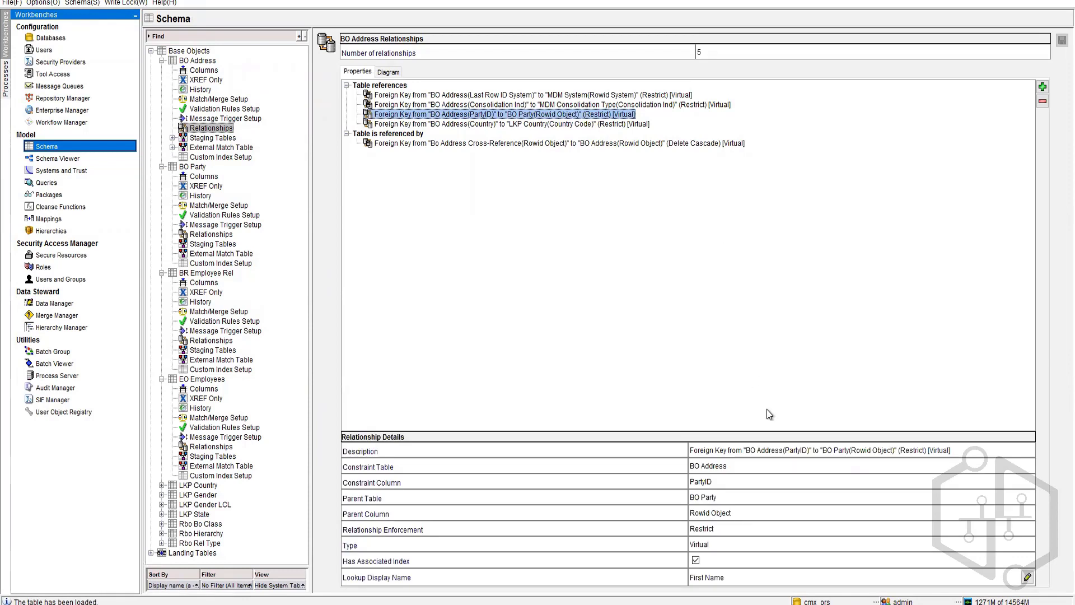
{"action": "left_click", "coordinate": [1028, 578]}
{"action": "left_click", "coordinate": [874, 443]}
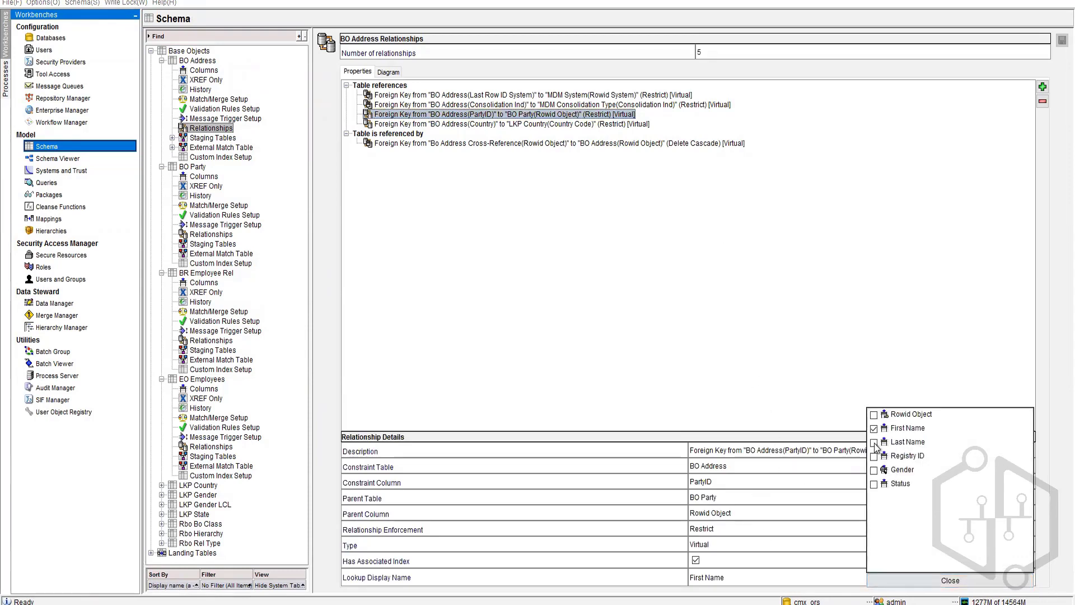
{"action": "left_click", "coordinate": [950, 580]}
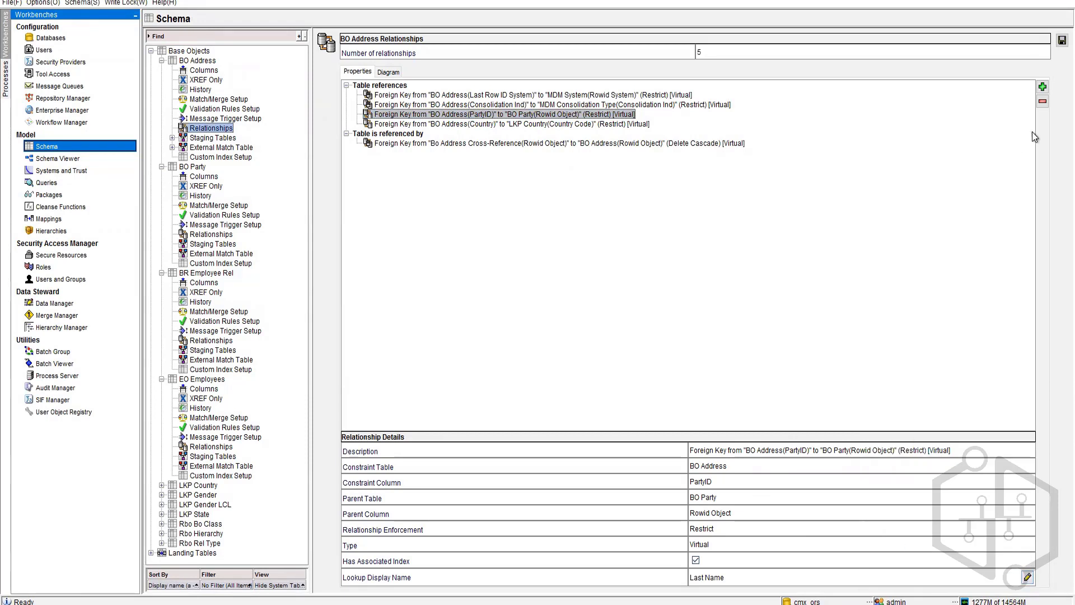
{"action": "left_click", "coordinate": [1062, 40]}
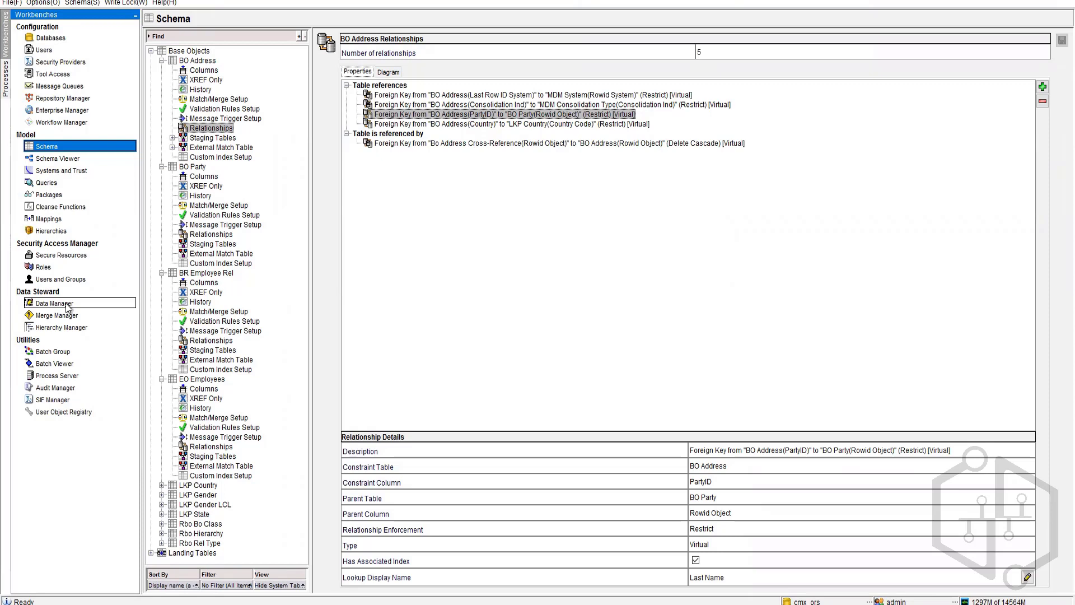
{"action": "left_click", "coordinate": [66, 307]}
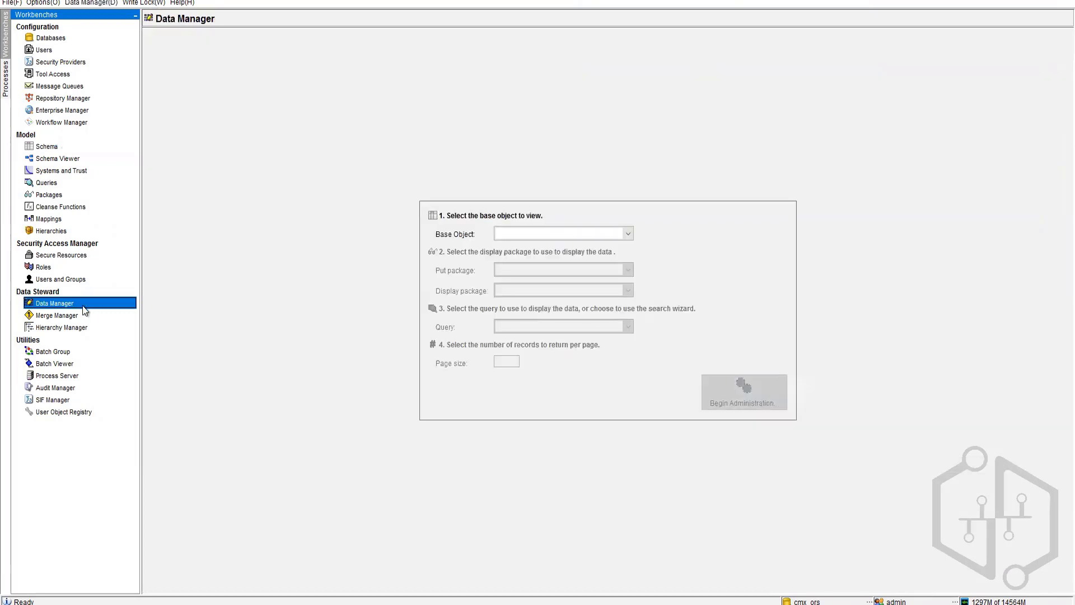
Step: Select BO Address with the Put Address package and list its records for administration
{"action": "left_click", "coordinate": [584, 234]}
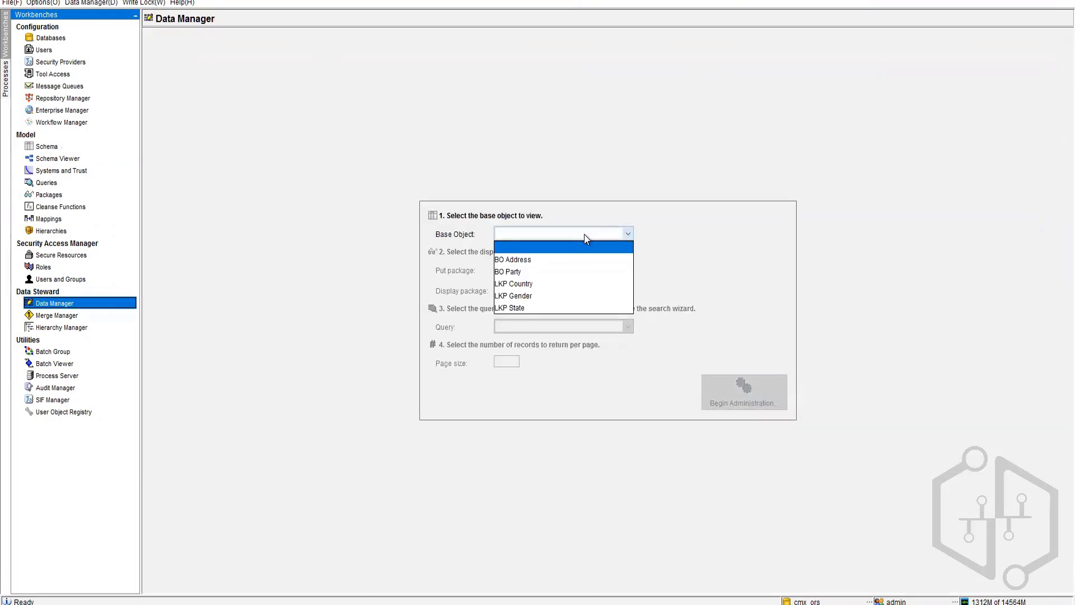
{"action": "left_click", "coordinate": [522, 259]}
{"action": "left_click", "coordinate": [524, 269]}
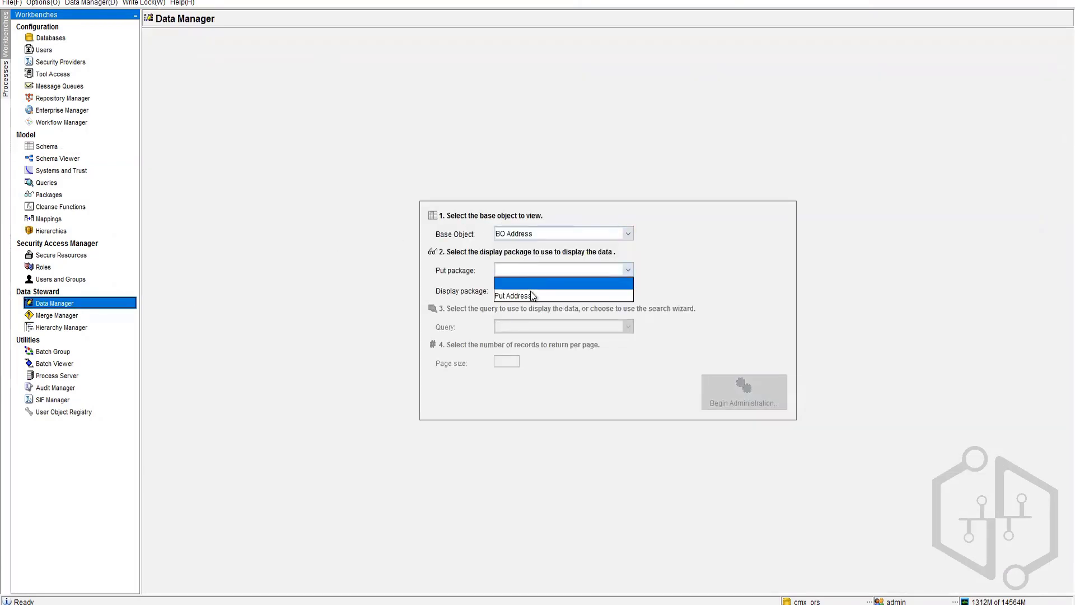
{"action": "left_click", "coordinate": [532, 296]}
{"action": "left_click", "coordinate": [730, 393]}
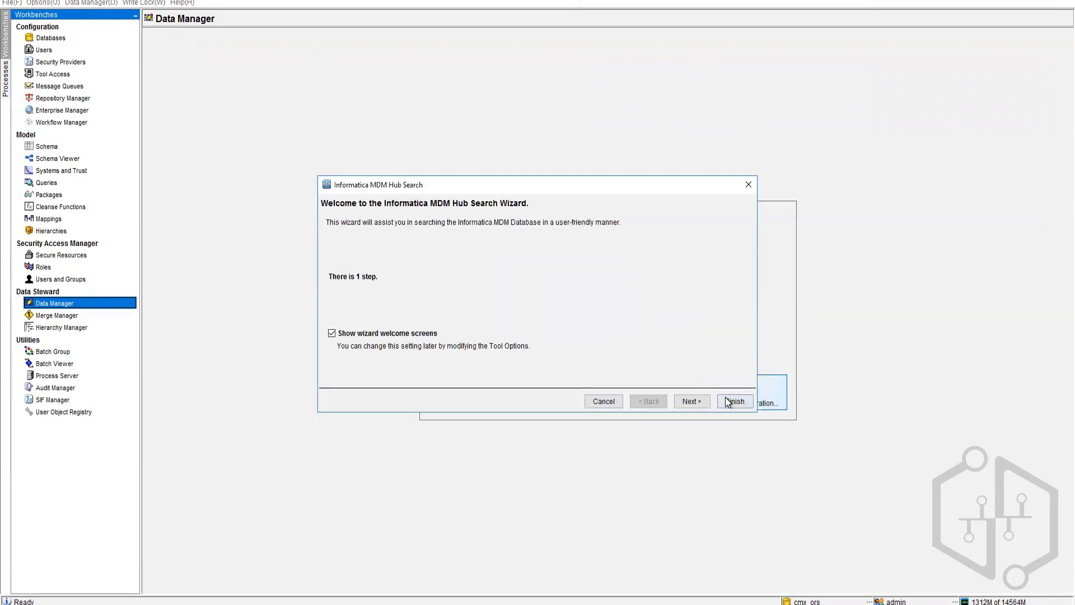
{"action": "left_click", "coordinate": [726, 399]}
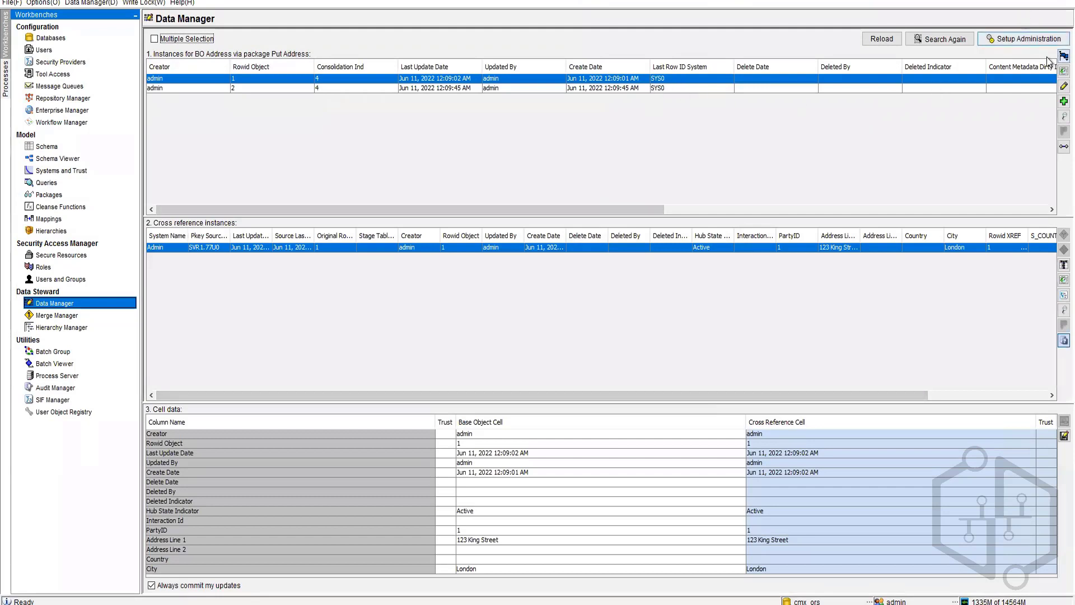
Step: Edit the first address record, assigning it a different PartyID
{"action": "left_click", "coordinate": [1063, 86]}
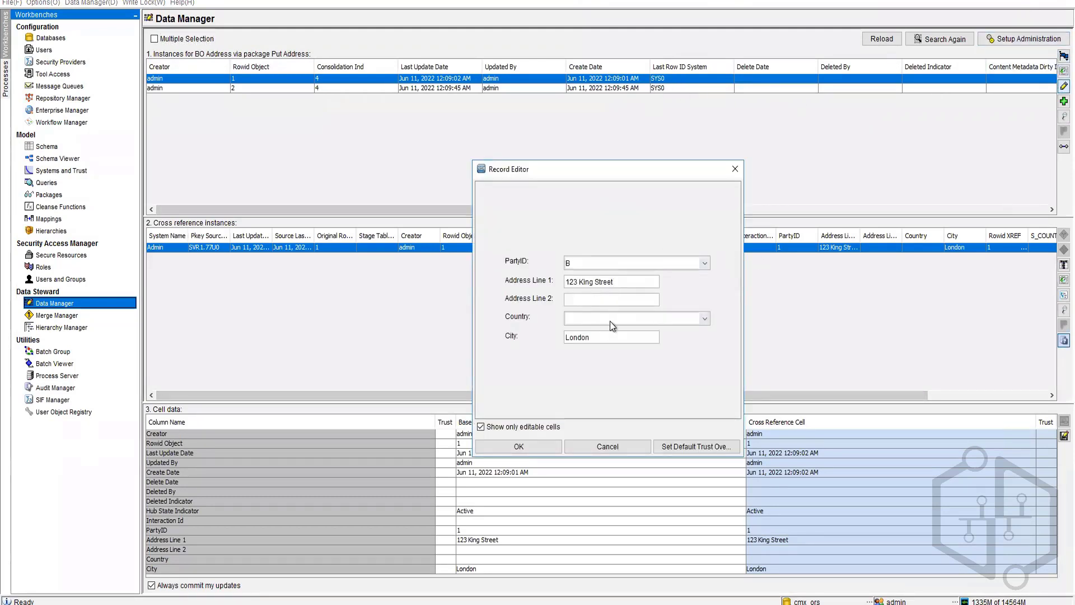
{"action": "left_click", "coordinate": [704, 262]}
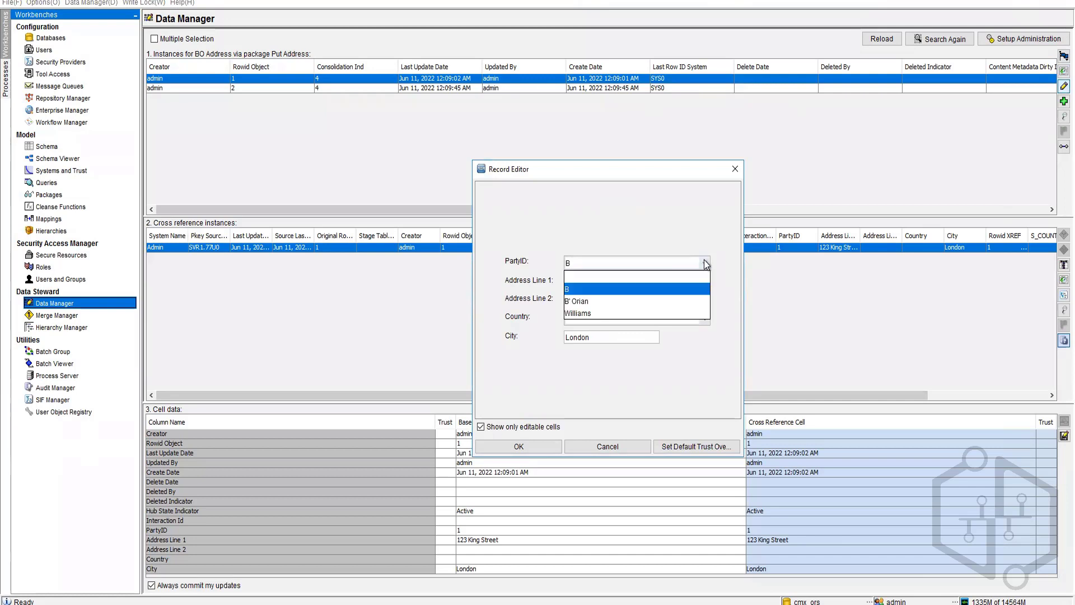
{"action": "left_click", "coordinate": [607, 295]}
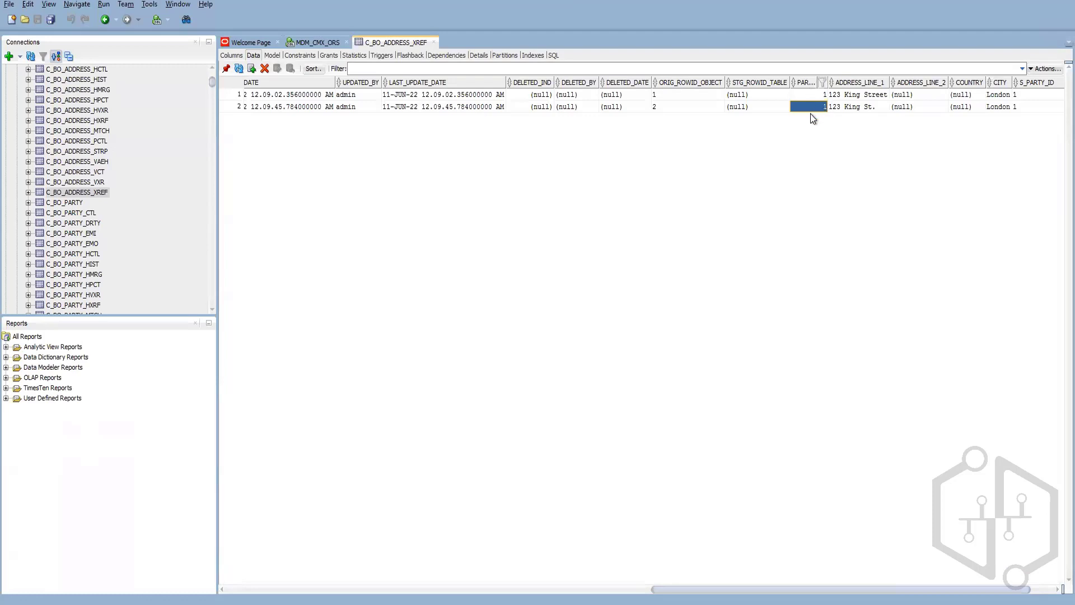
{"action": "scroll", "coordinate": [70, 219], "scroll_direction": "up", "scroll_amount": 3}
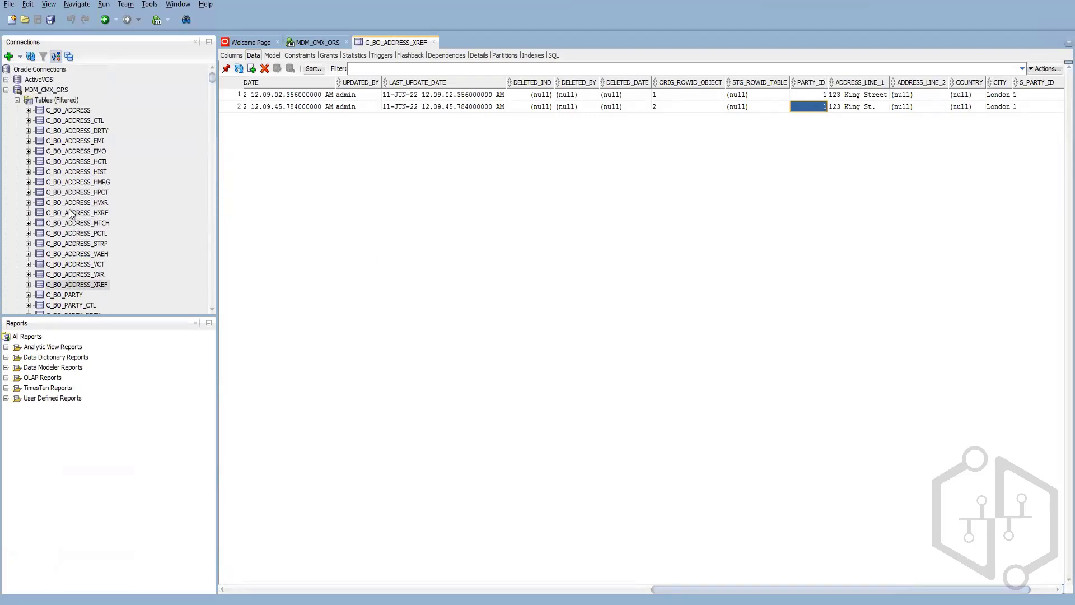
{"action": "left_click", "coordinate": [172, 159]}
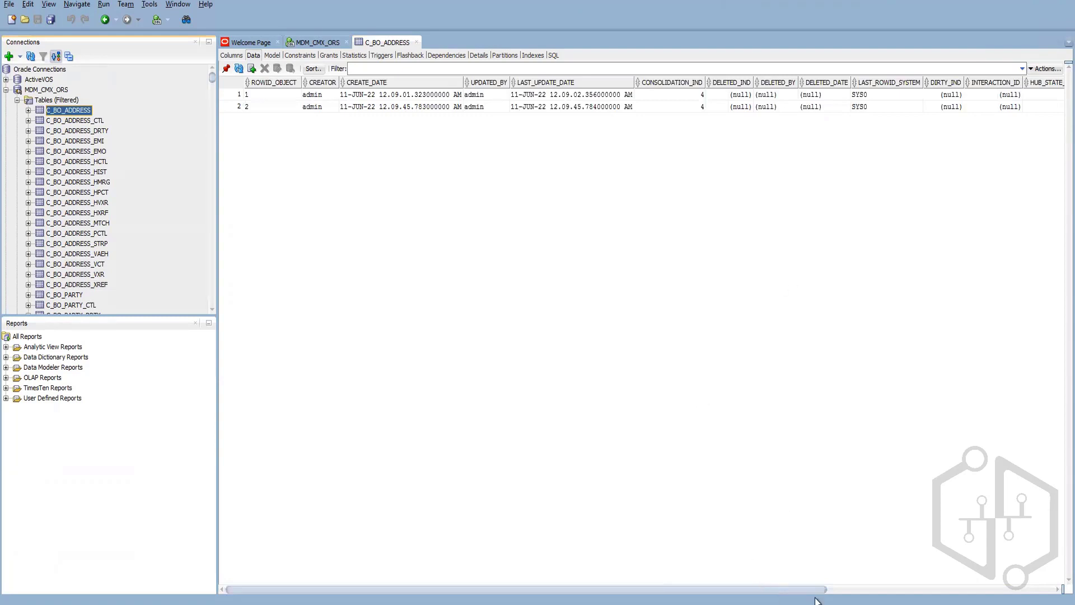
{"action": "left_click_drag", "start_coordinate": [758, 585], "coordinate": [1034, 586]}
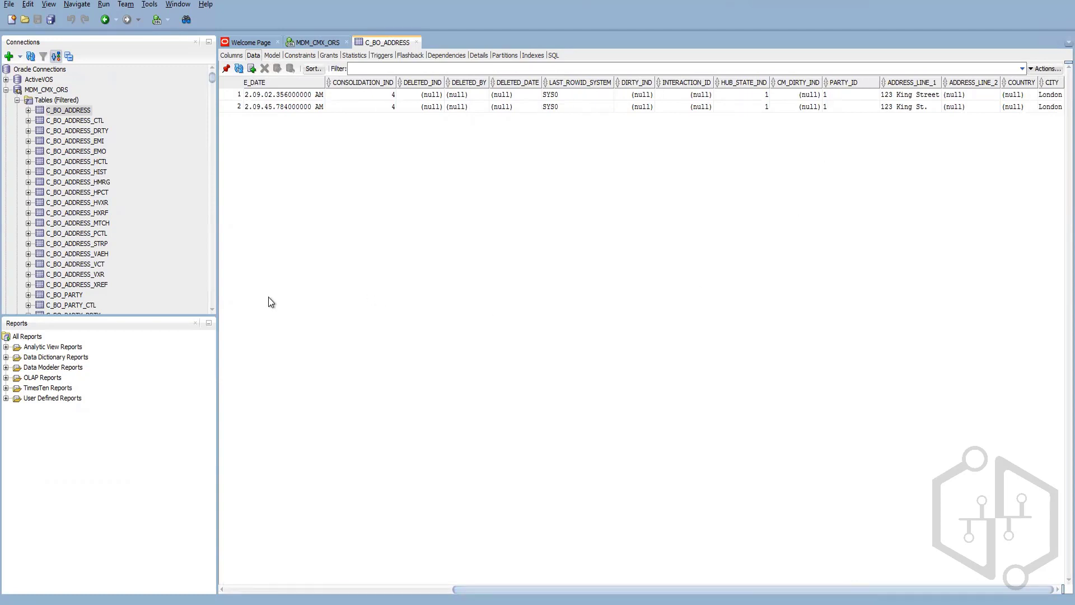
{"action": "left_click", "coordinate": [90, 285]}
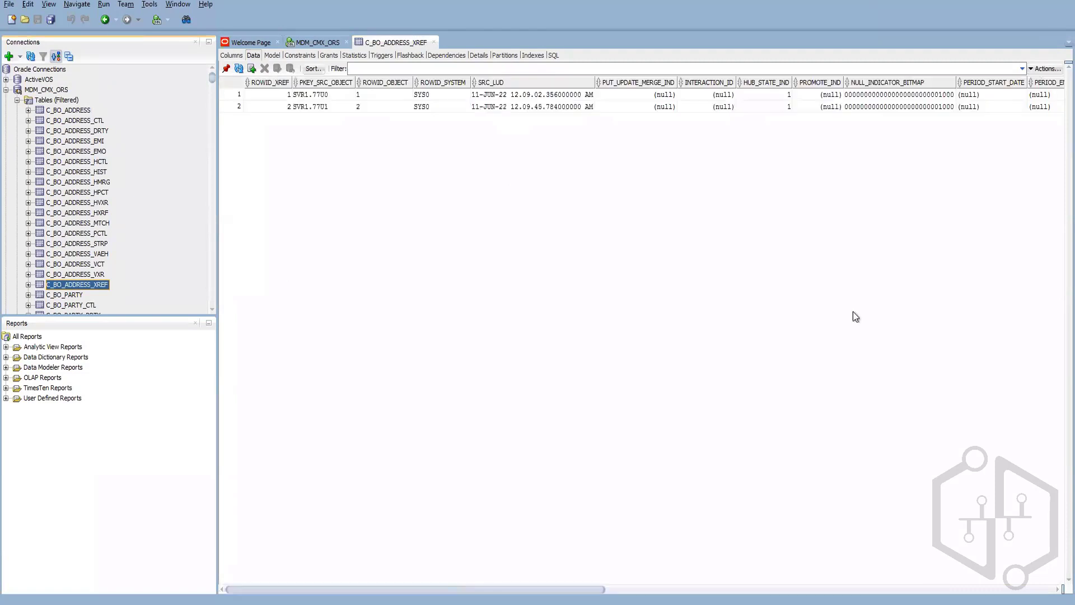
{"action": "left_click_drag", "start_coordinate": [592, 590], "coordinate": [1043, 579]}
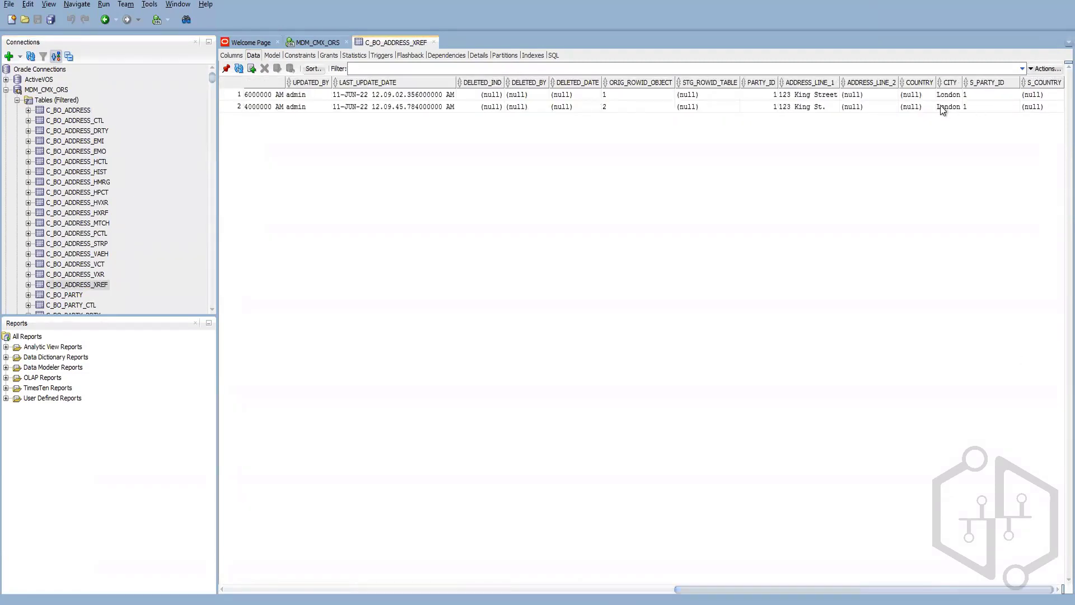
{"action": "left_click", "coordinate": [974, 93]}
{"action": "left_click", "coordinate": [983, 106]}
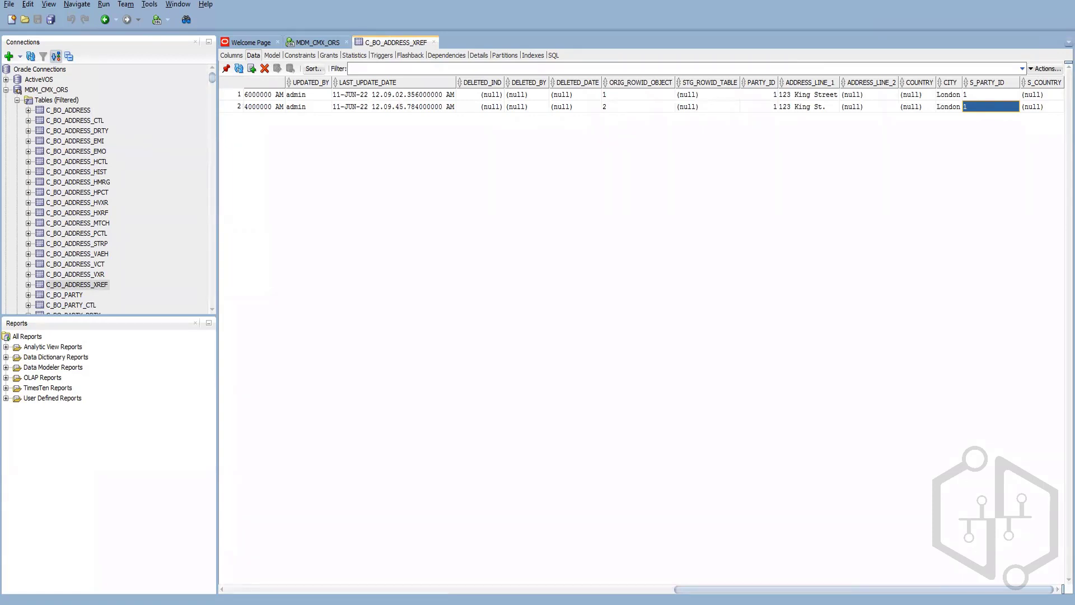
Step: Commit address record 1's PartyID change to 2 in the Record Editor, then return to SQL Developer
{"action": "mouse_move", "coordinate": [206, 602]}
{"action": "left_click", "coordinate": [162, 583]}
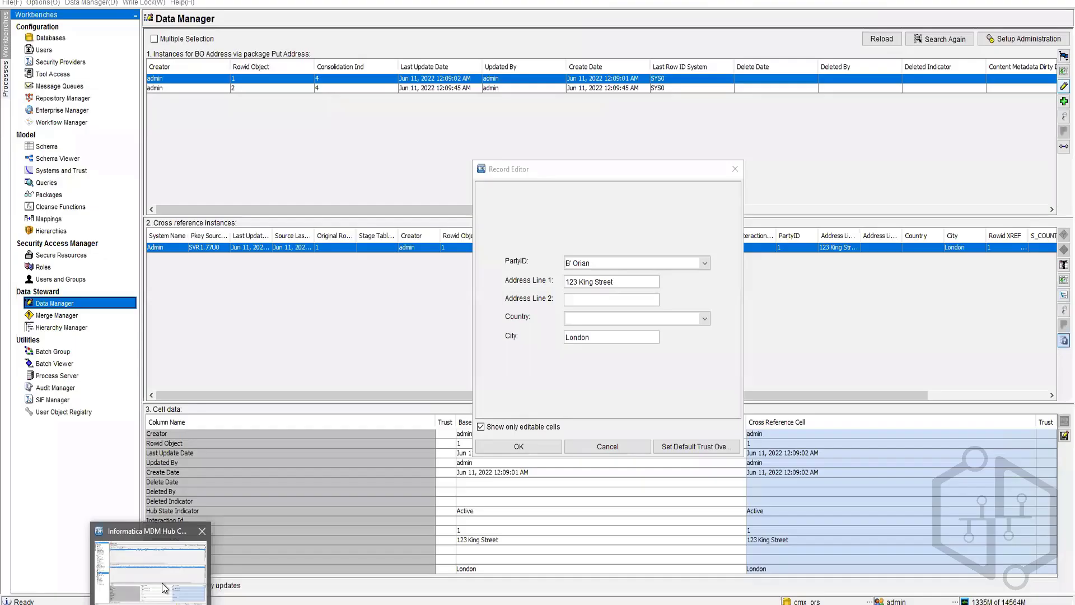
{"action": "left_click", "coordinate": [546, 453]}
{"action": "left_click", "coordinate": [546, 453]}
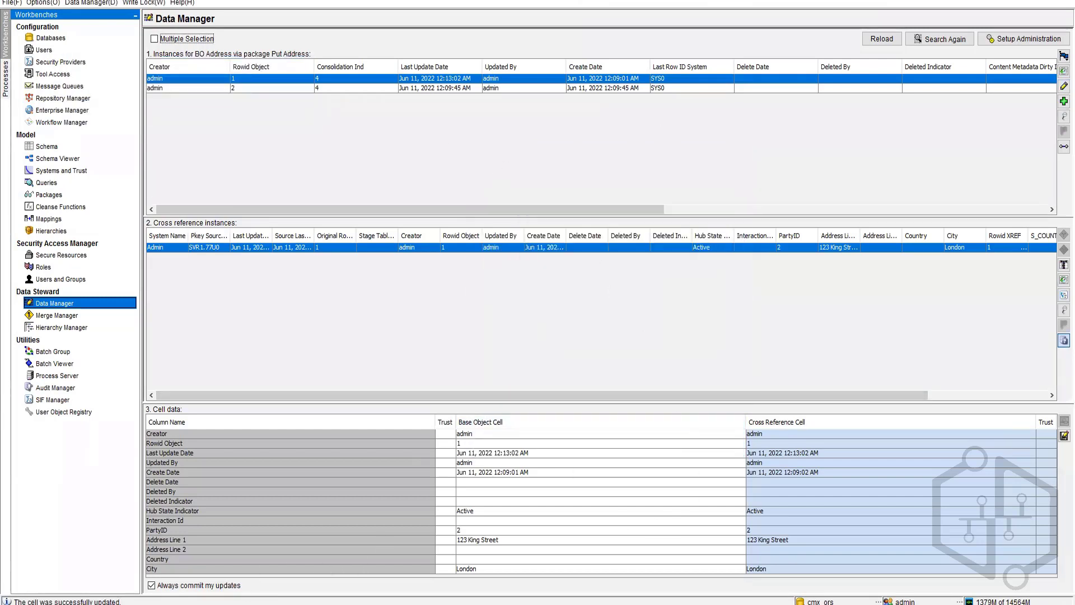
{"action": "key", "text": "alt+Tab"}
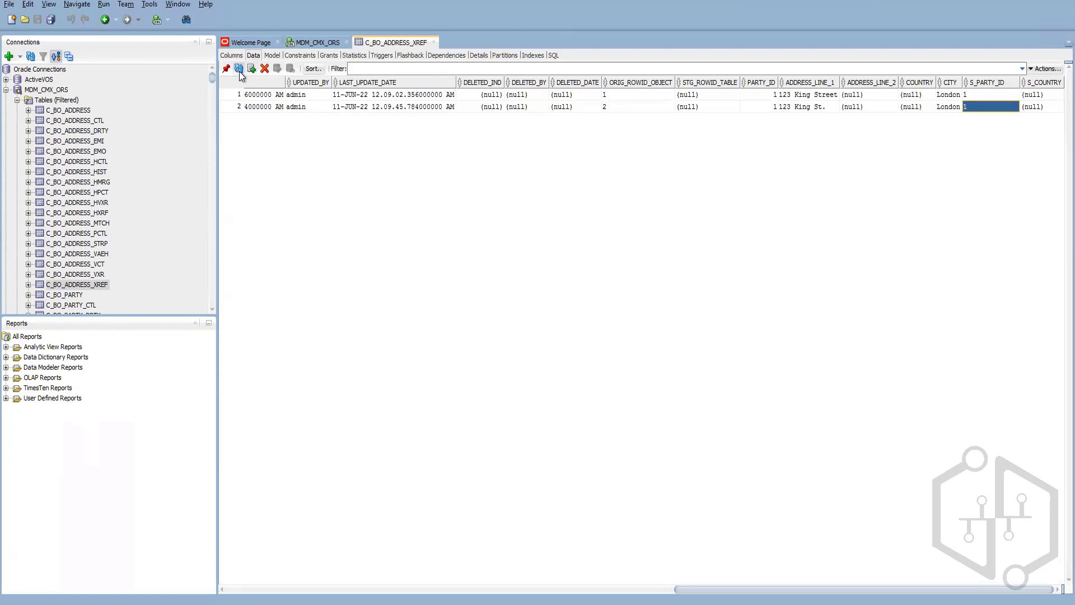
Step: Refresh C_BO_ADDRESS_XREF so row 1 shows party ID 2, then return to the Hub Console
{"action": "left_click", "coordinate": [240, 69]}
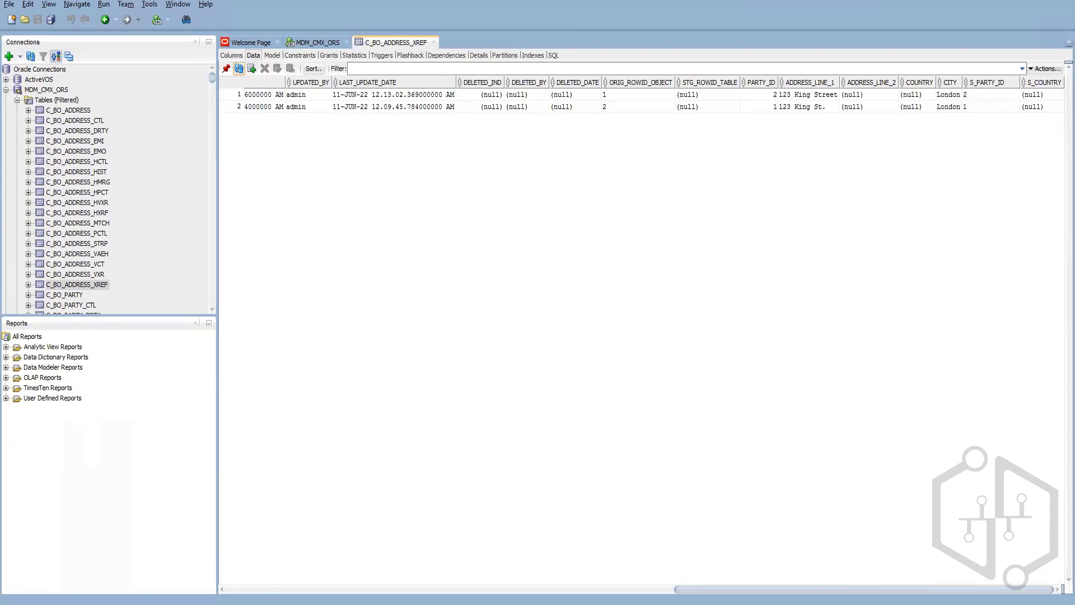
{"action": "left_click", "coordinate": [208, 551]}
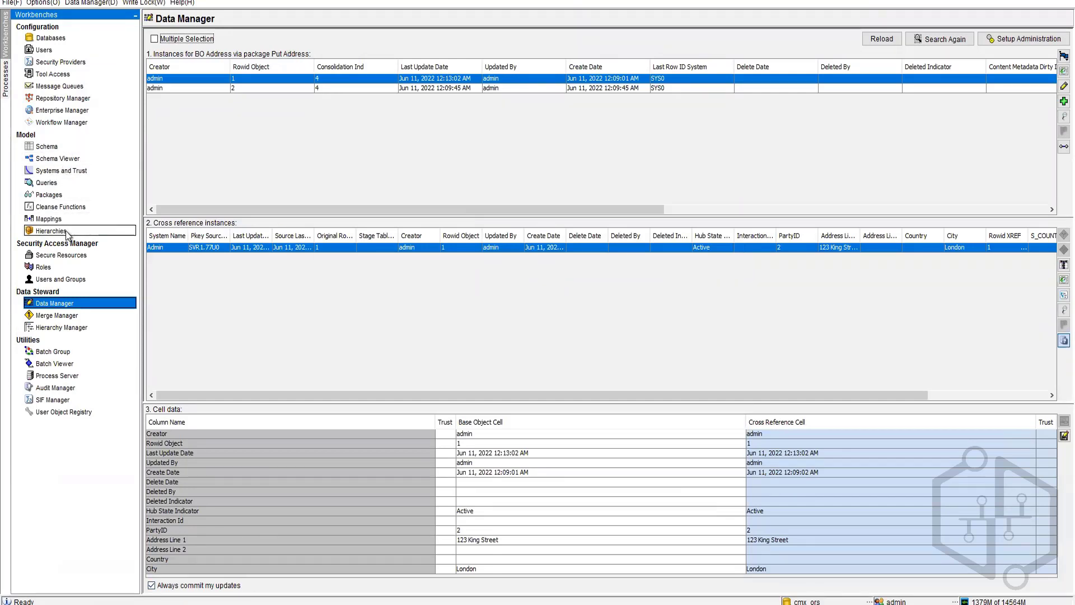
Step: Move BO Party's fuzzy Resident rule above the exact rule in the 'duplicate' set and save despite the empty 2Rule warning
{"action": "left_click", "coordinate": [65, 146]}
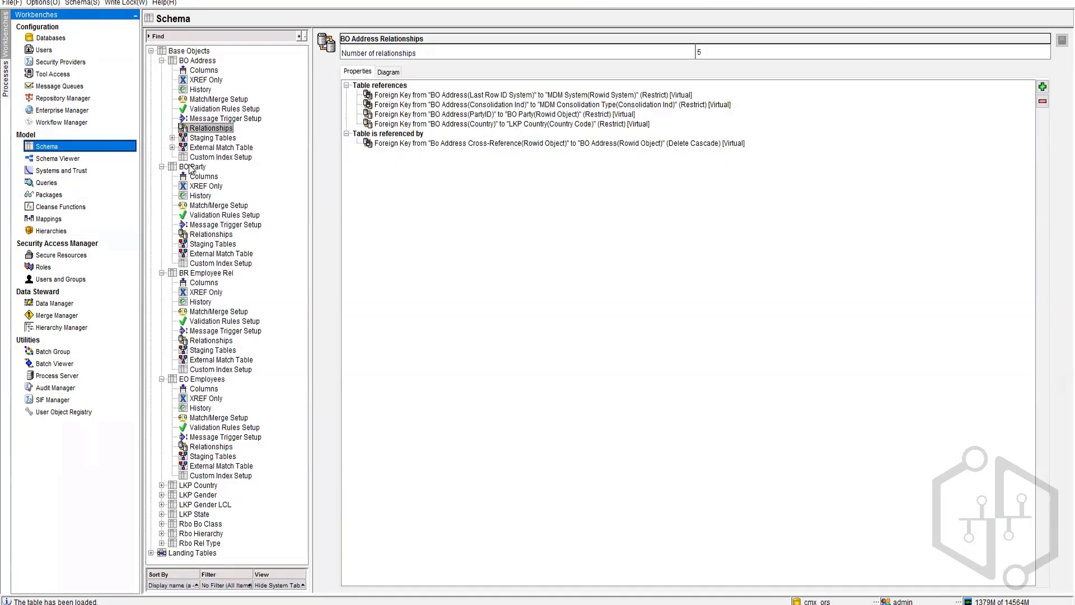
{"action": "left_click", "coordinate": [205, 235]}
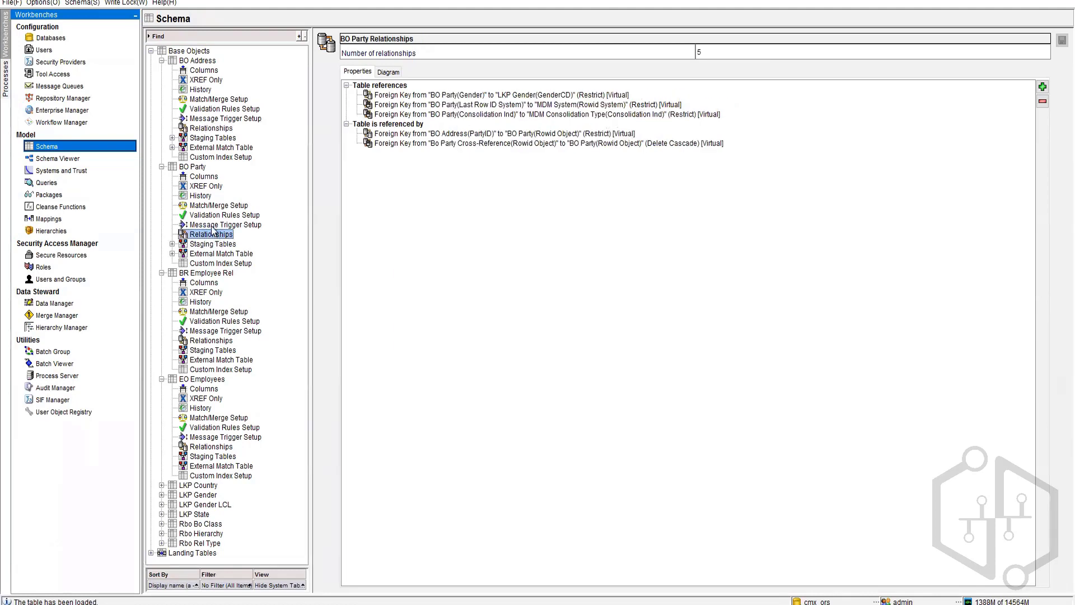
{"action": "left_click", "coordinate": [212, 206]}
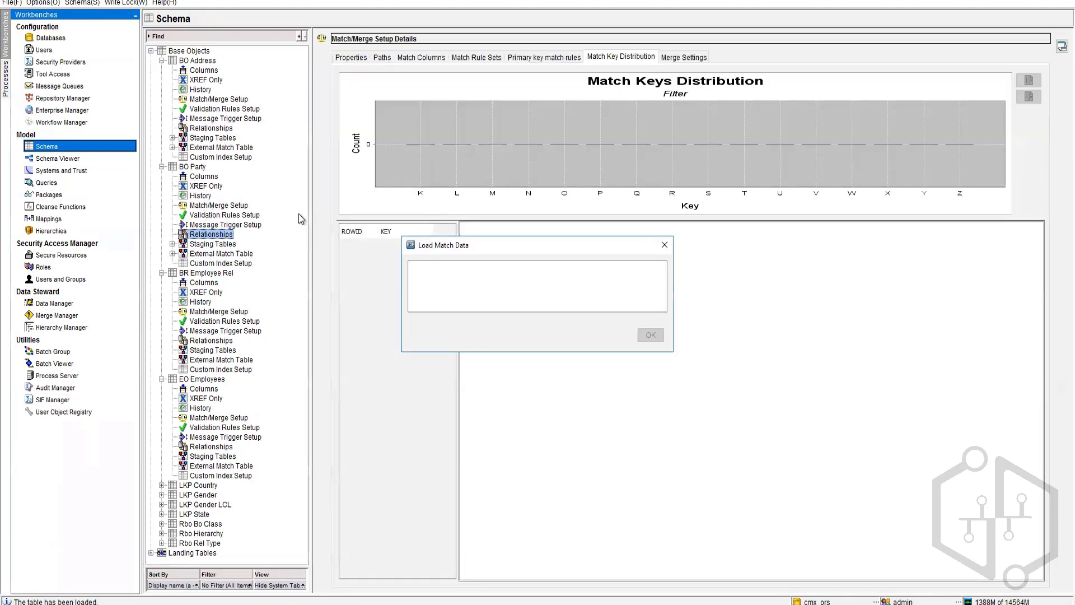
{"action": "left_click", "coordinate": [468, 59]}
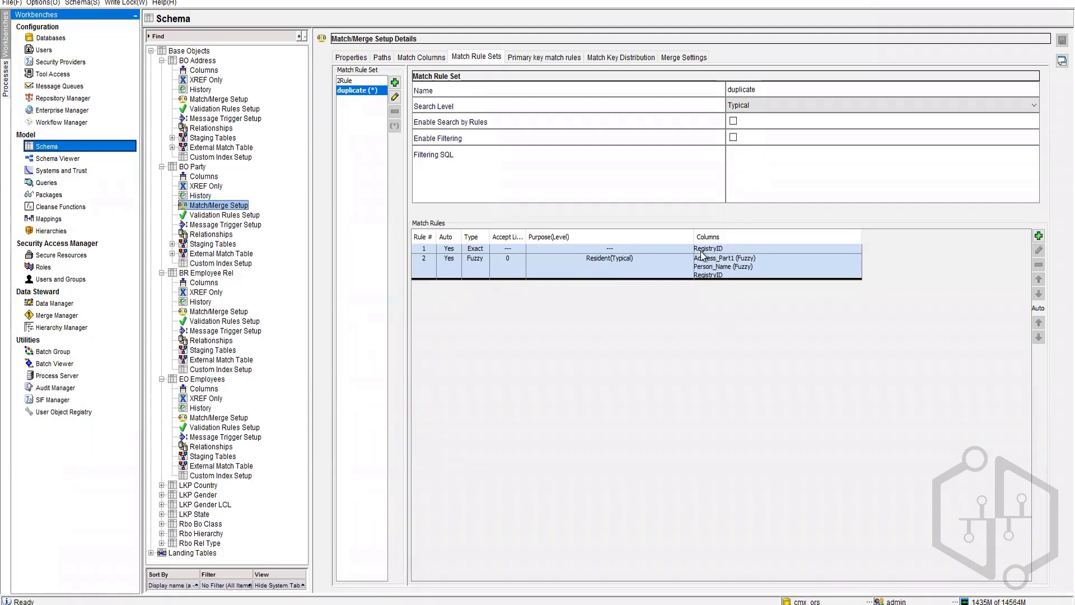
{"action": "left_click", "coordinate": [740, 263]}
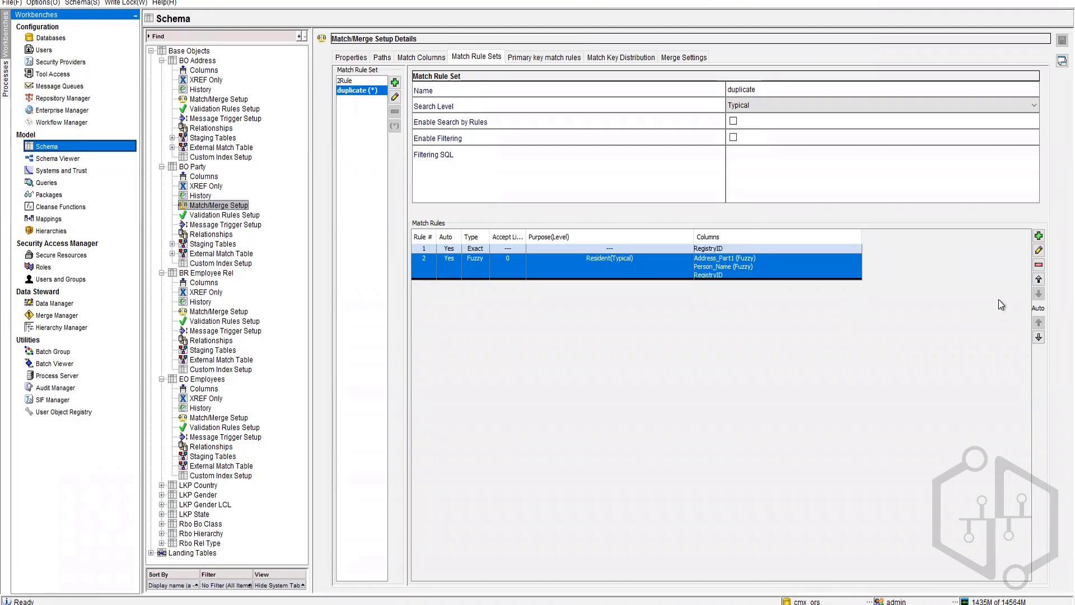
{"action": "left_click", "coordinate": [1040, 284]}
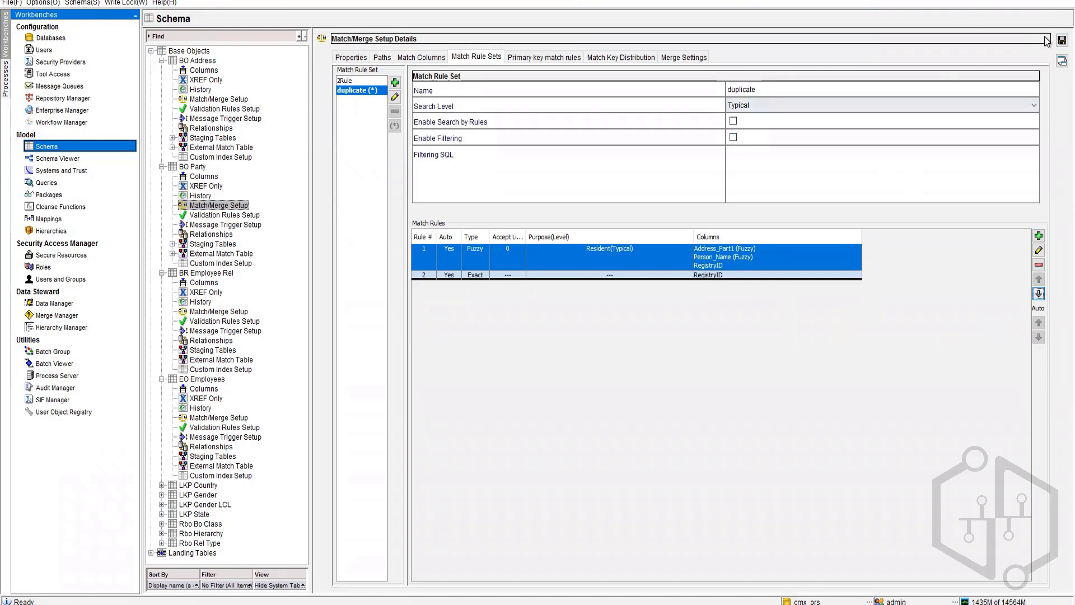
{"action": "left_click", "coordinate": [1062, 40]}
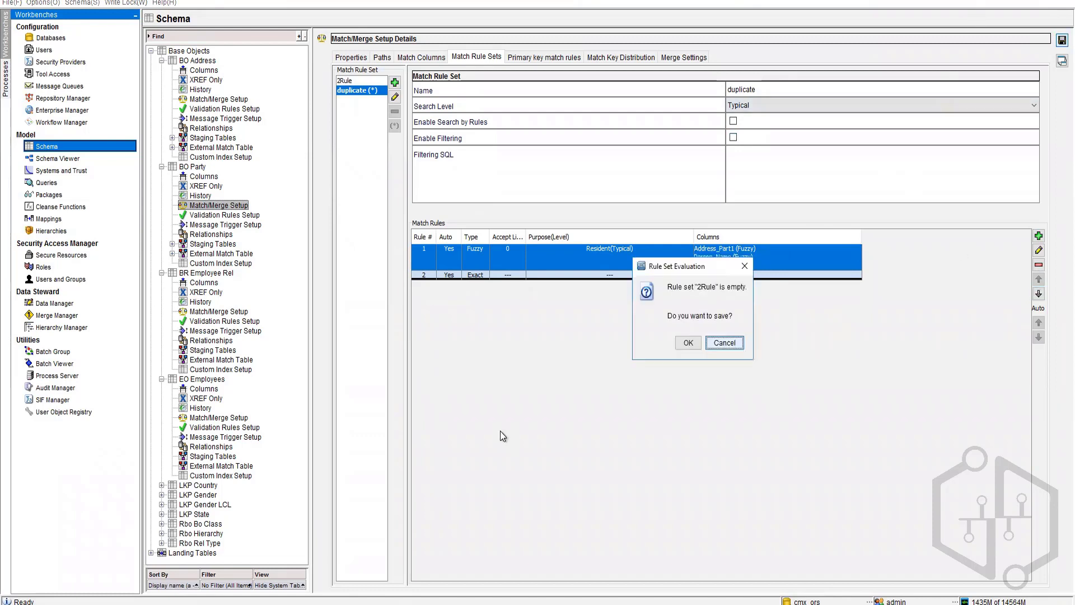
{"action": "left_click", "coordinate": [688, 343]}
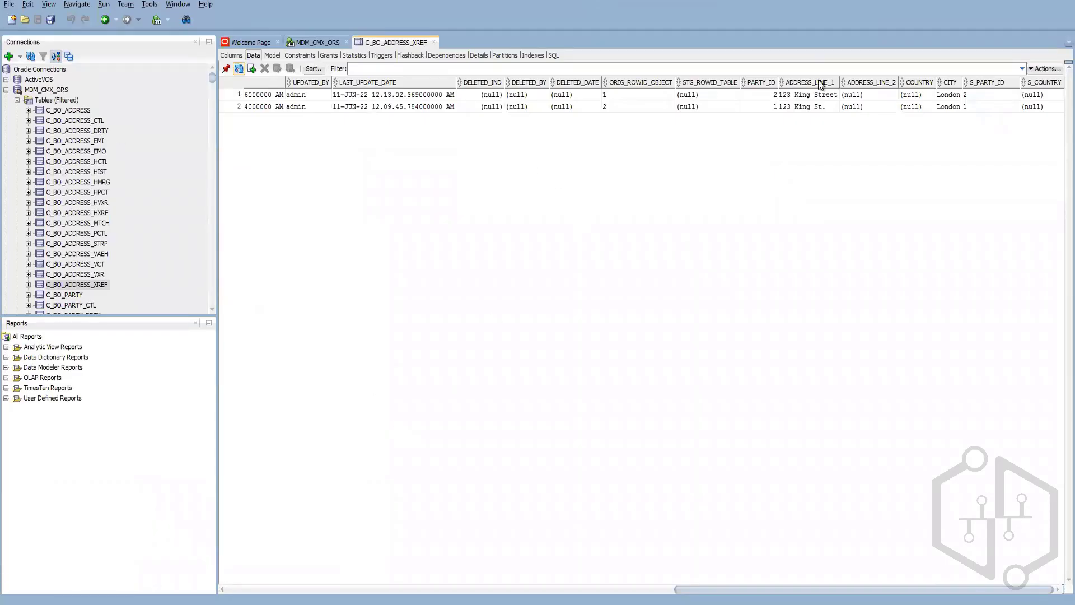
Step: Inspect row 2's abbreviated ADDRESS_LINE_1 value, then return to the Hub Console
{"action": "double_click", "coordinate": [821, 109]}
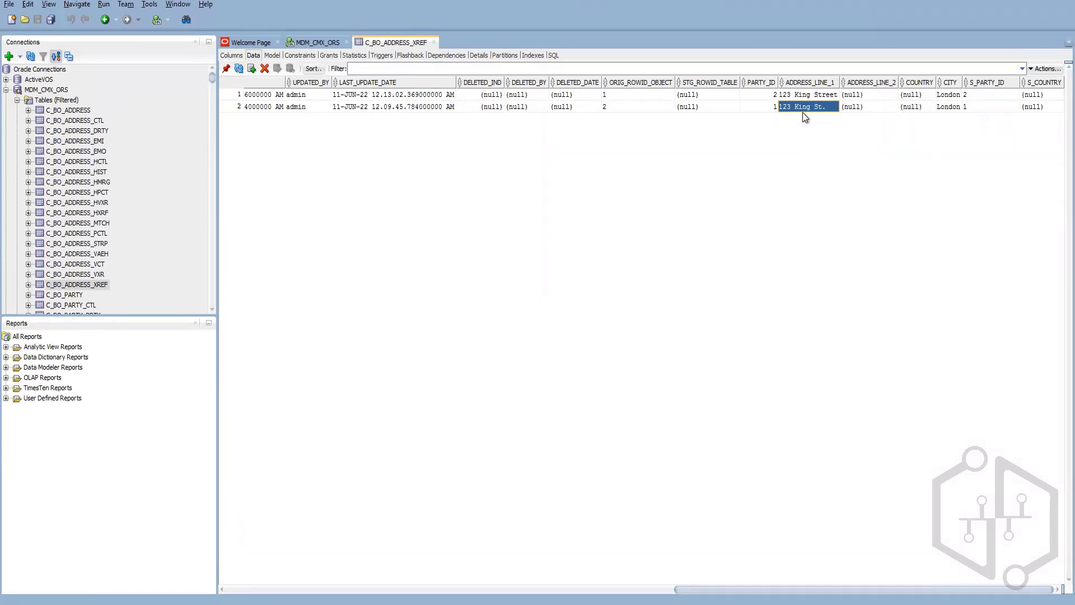
{"action": "left_click", "coordinate": [160, 603]}
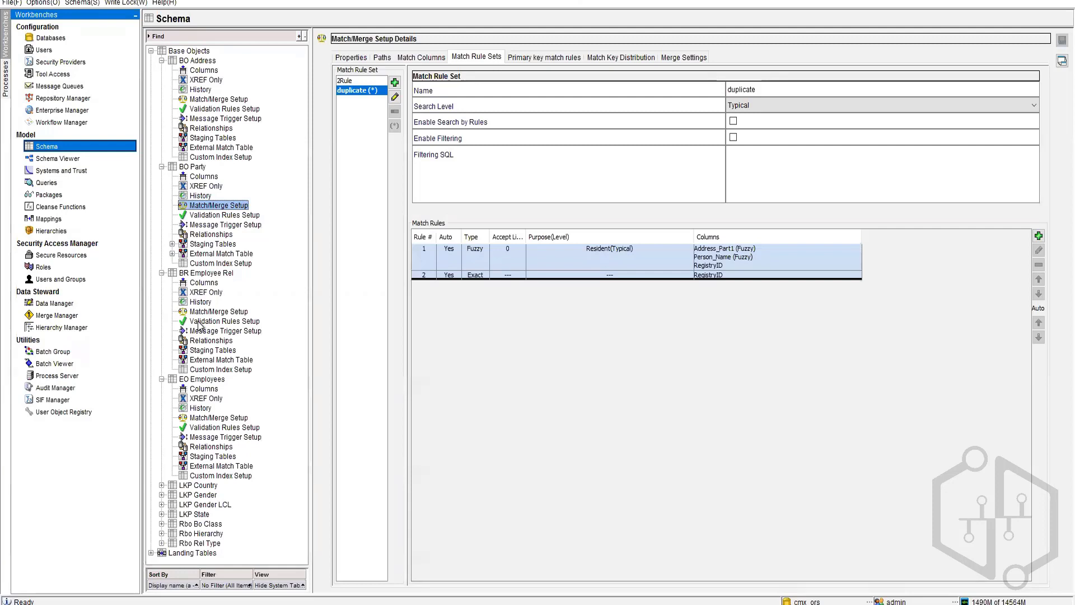
Step: Execute the 'Match and merge for BO Party' batch using the duplicate match set
{"action": "left_click", "coordinate": [51, 365]}
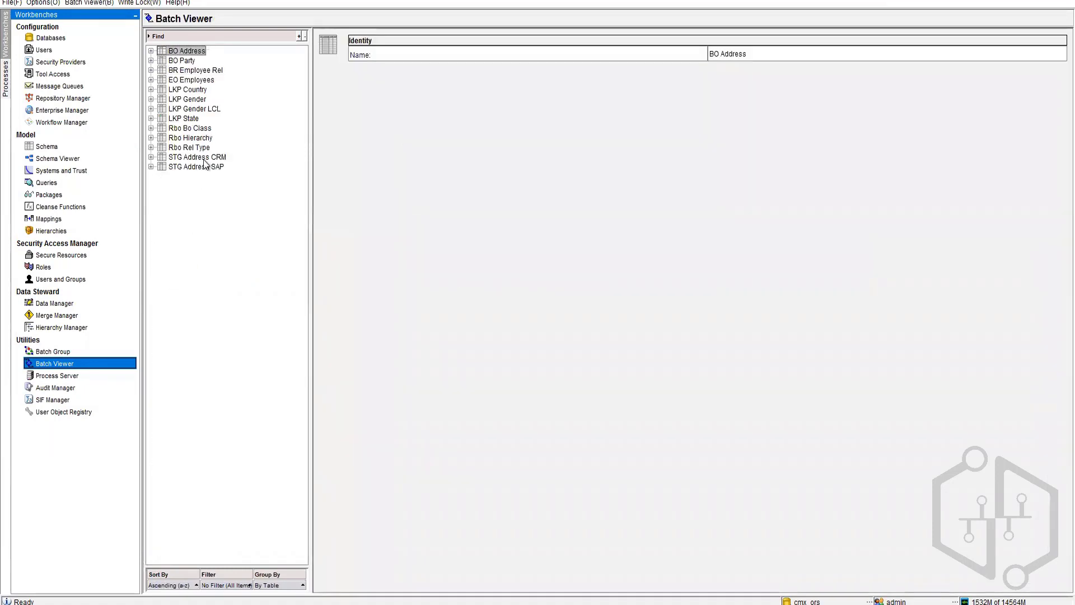
{"action": "left_click", "coordinate": [150, 61]}
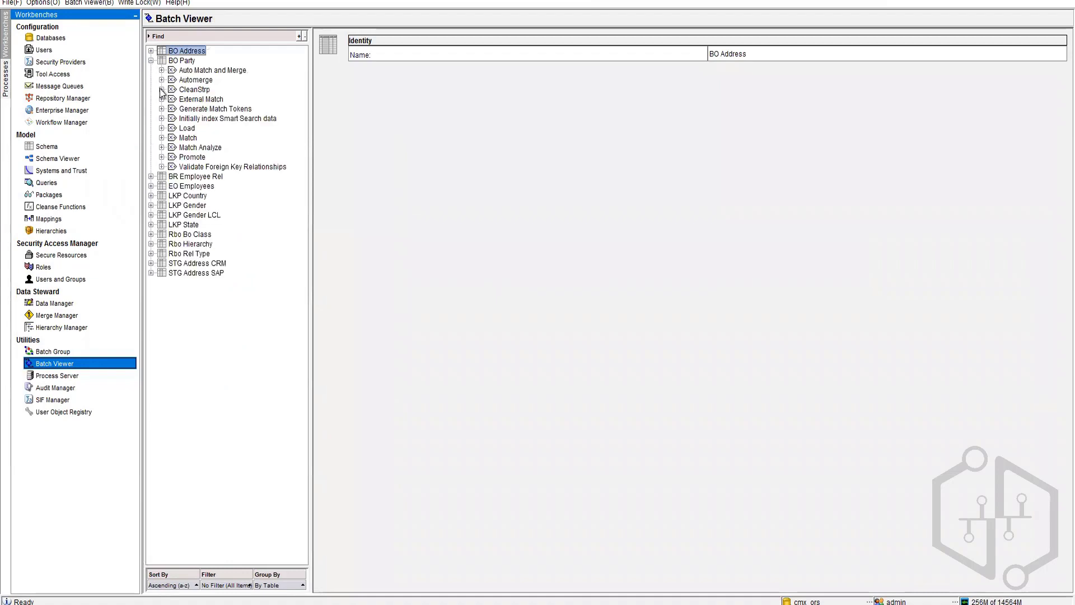
{"action": "left_click", "coordinate": [162, 138]}
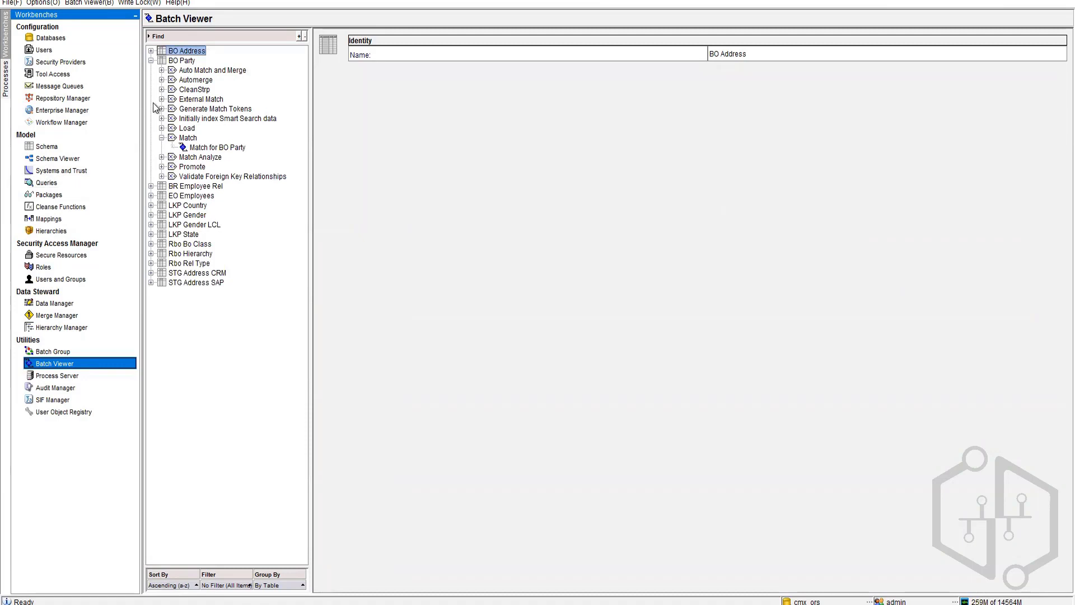
{"action": "left_click", "coordinate": [162, 70]}
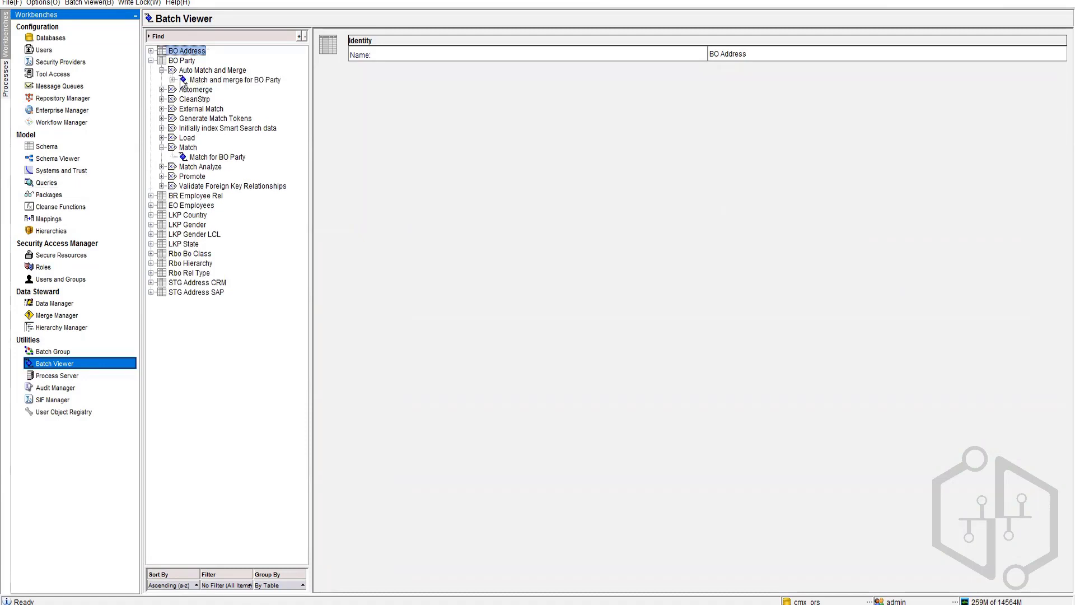
{"action": "left_click", "coordinate": [182, 80]}
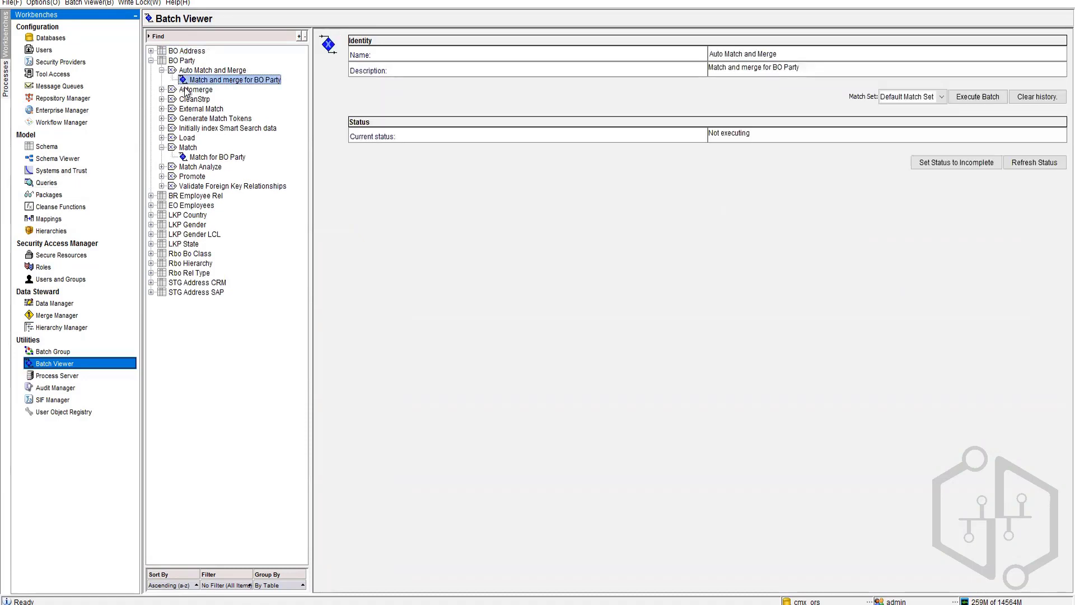
{"action": "left_click", "coordinate": [943, 94]}
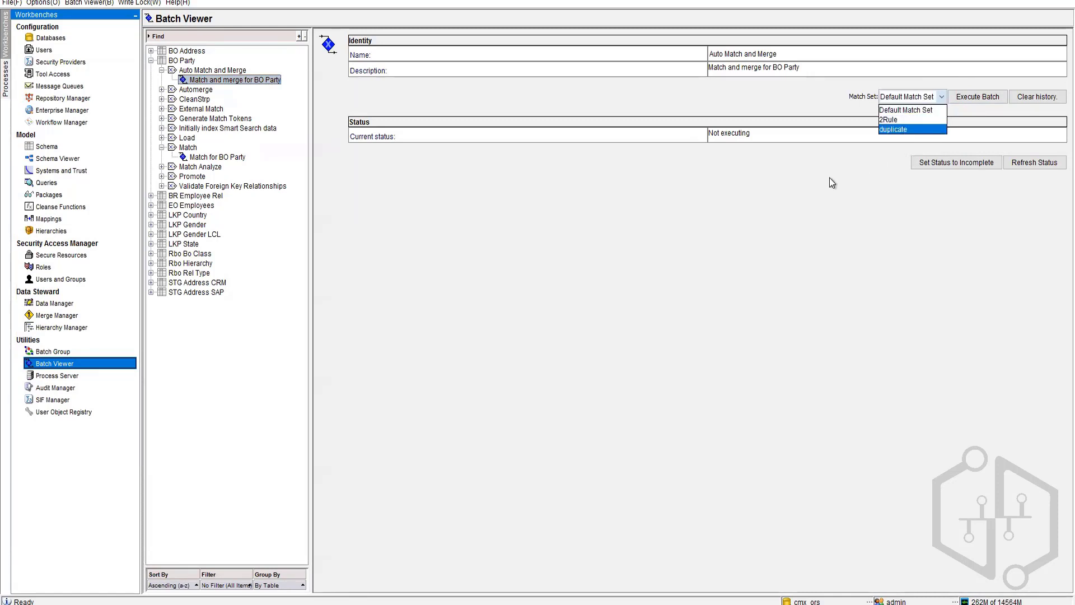
{"action": "left_click", "coordinate": [891, 128]}
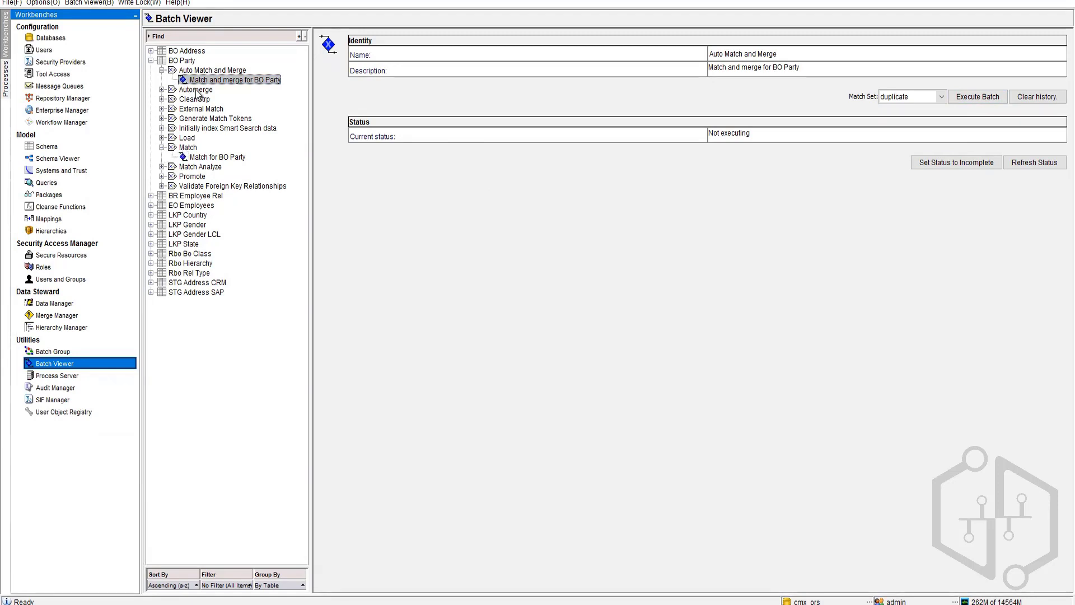
{"action": "left_click", "coordinate": [981, 98]}
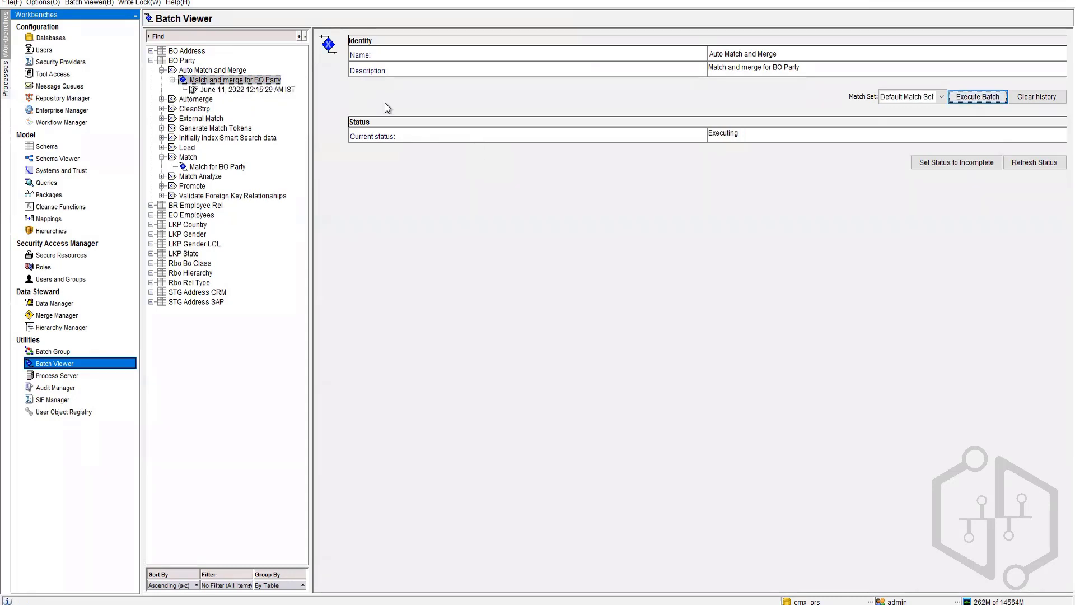
Step: Refresh until the run finishes, then check the June 11 run: 3 records tokenized, 0 matched
{"action": "left_click", "coordinate": [1055, 168]}
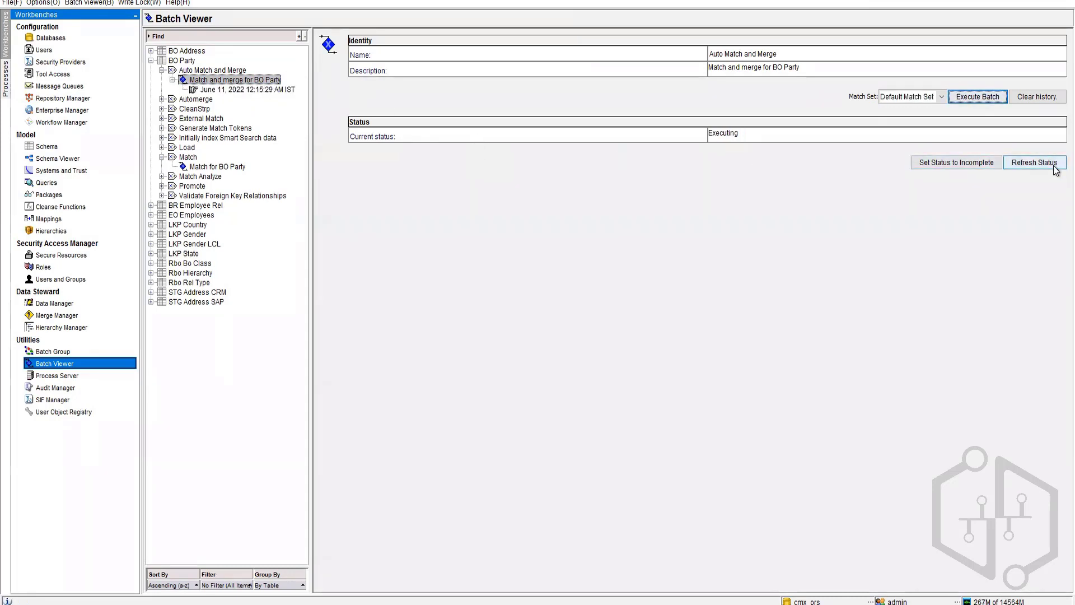
{"action": "left_click", "coordinate": [1055, 168]}
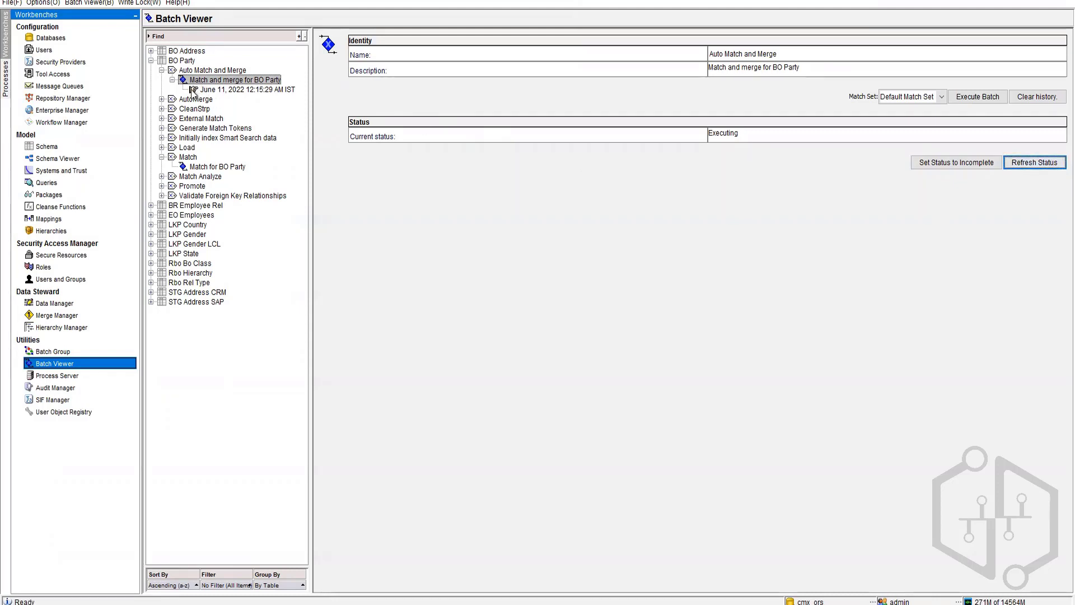
{"action": "left_click", "coordinate": [1035, 162]}
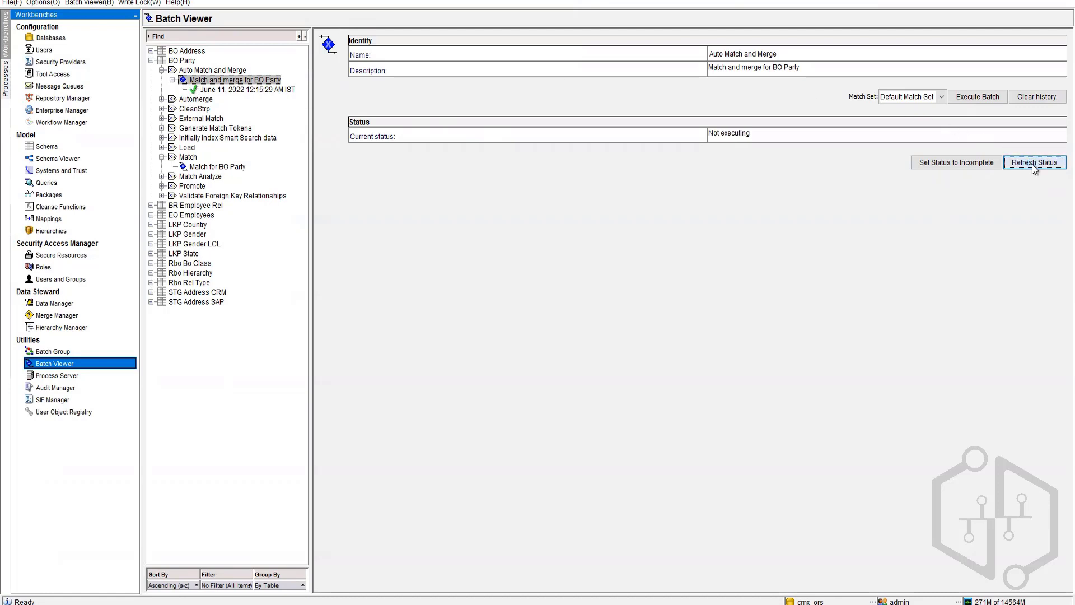
{"action": "left_click", "coordinate": [226, 89]}
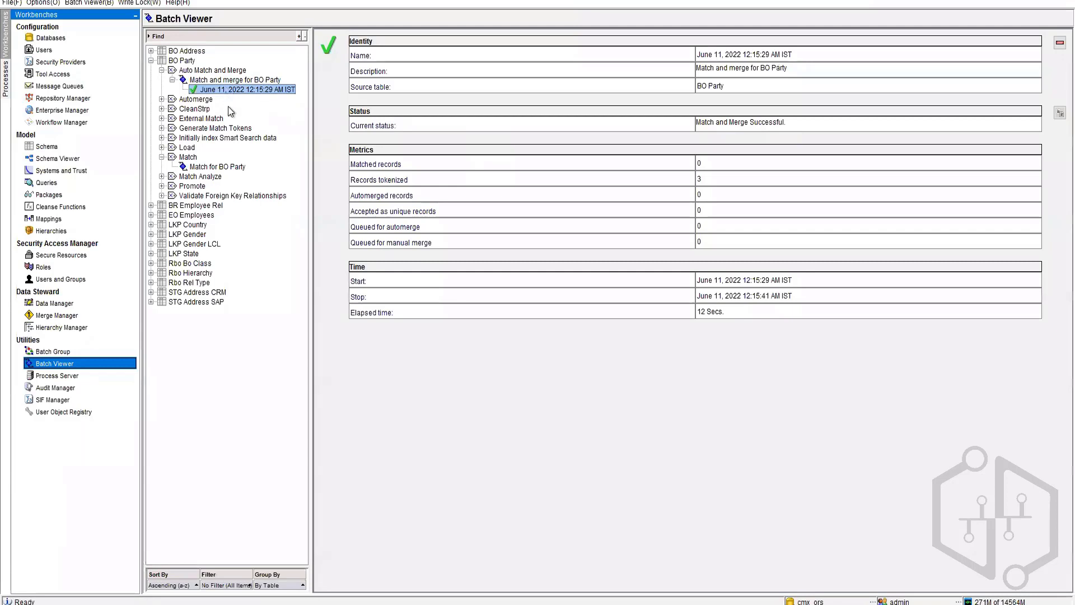
{"action": "double_click", "coordinate": [700, 178]}
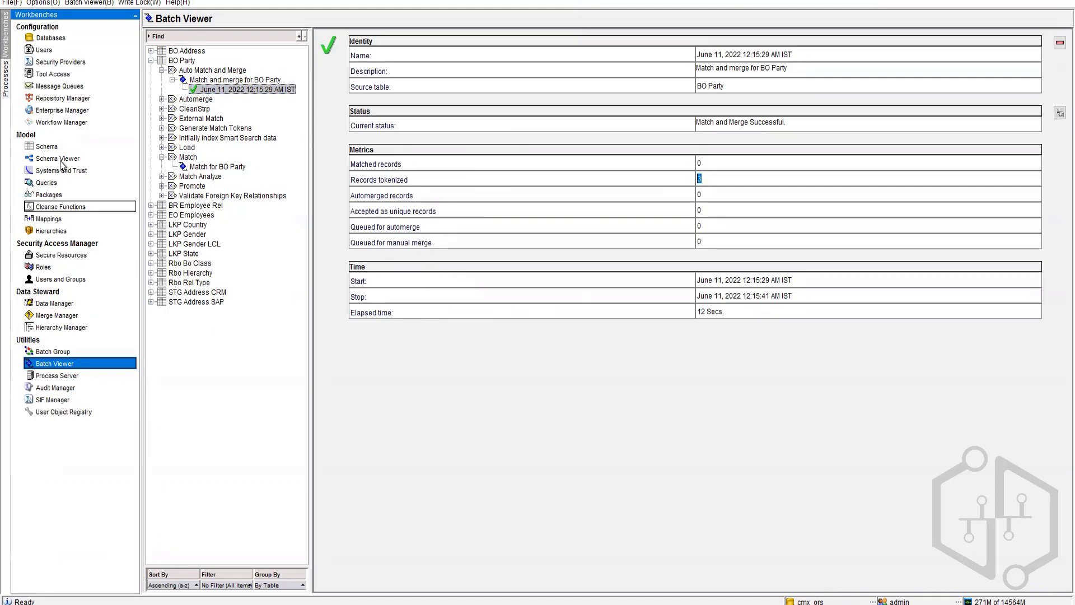
{"action": "left_click", "coordinate": [47, 147]}
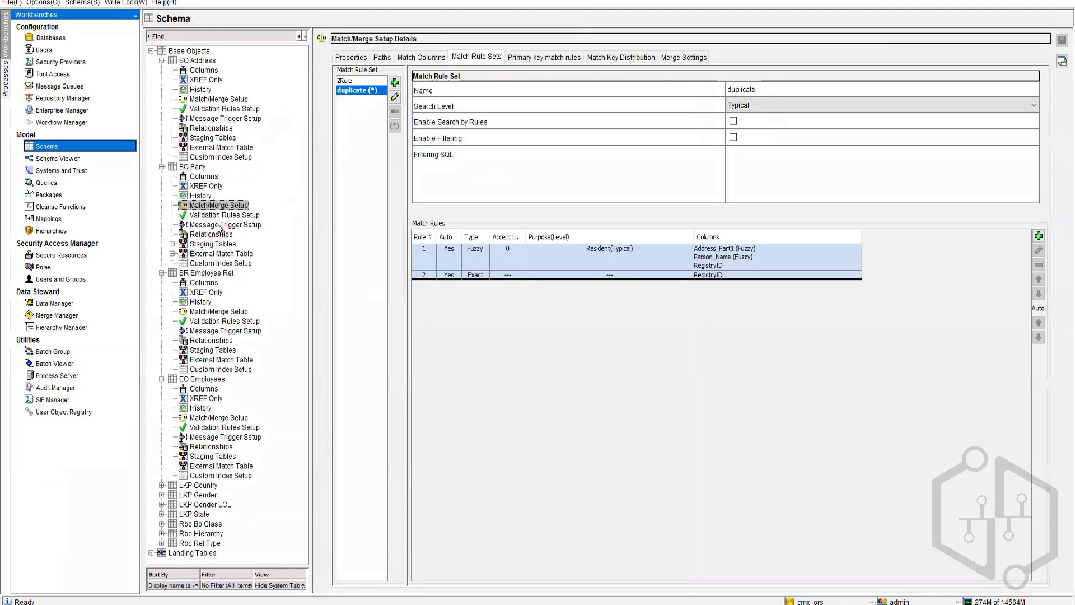
Step: Check BO Party's match/merge properties, then reload the C_BO_ADDRESS_XREF data with both King Street rows
{"action": "left_click", "coordinate": [352, 57]}
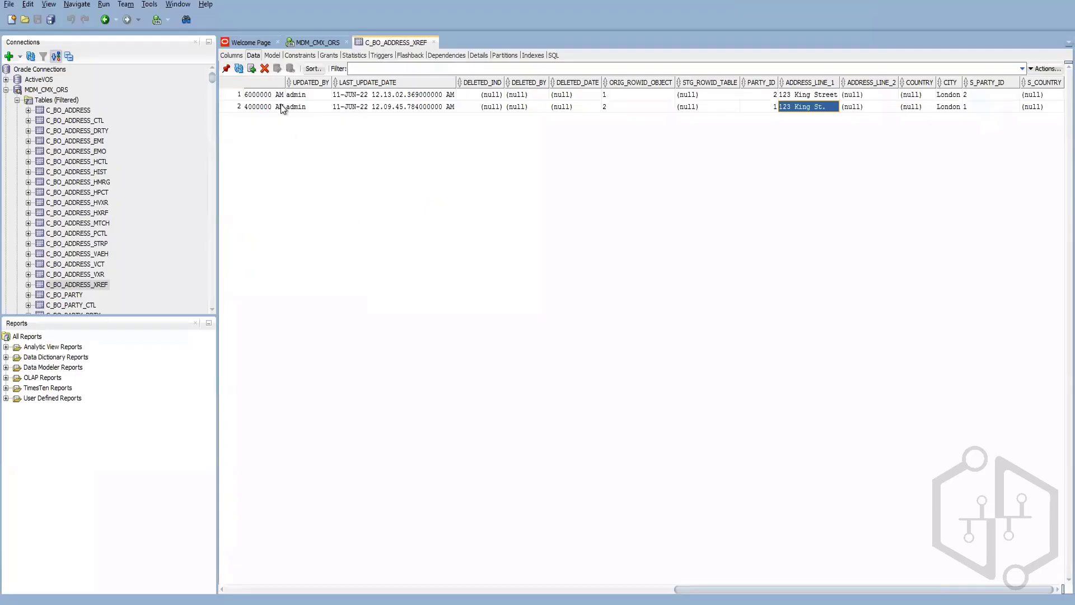
{"action": "left_click", "coordinate": [240, 68]}
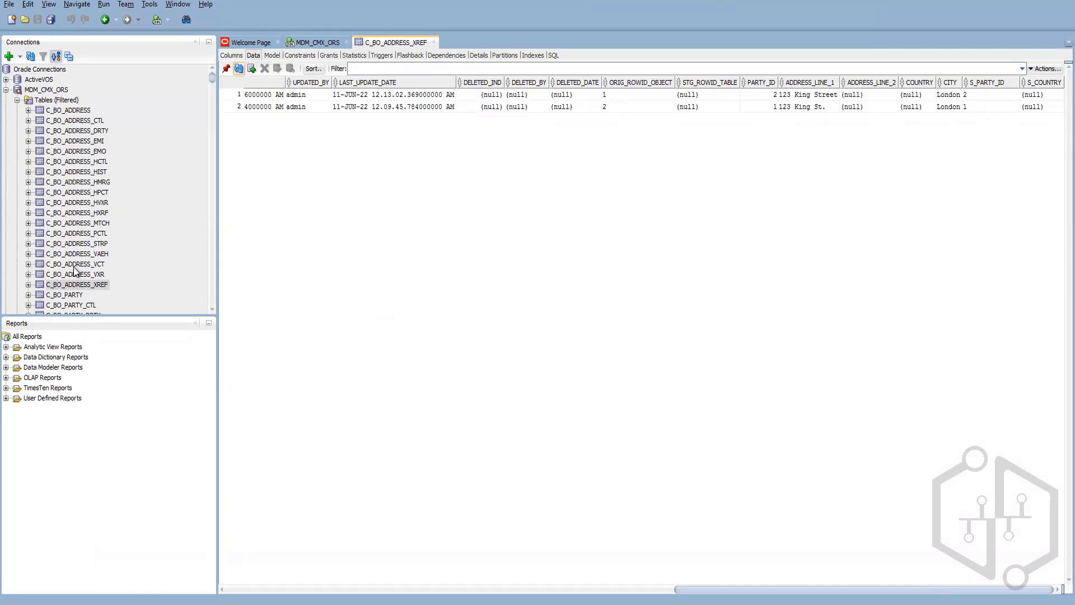
Step: Load and browse the C_BO_PARTY table rows
{"action": "left_click", "coordinate": [71, 296]}
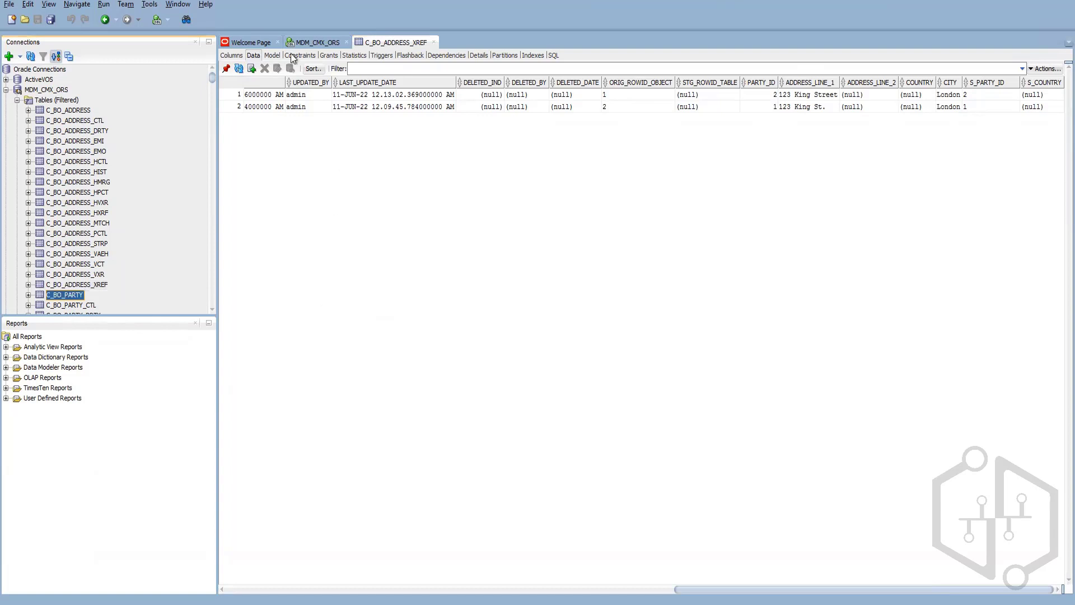
{"action": "left_click", "coordinate": [239, 68]}
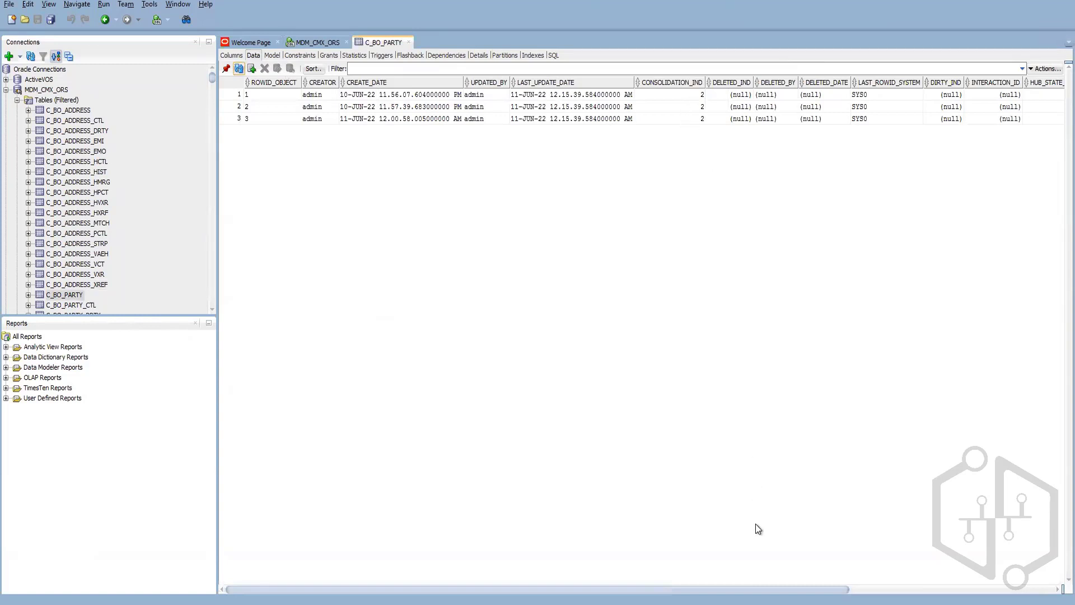
{"action": "scroll", "coordinate": [765, 592], "scroll_direction": "right", "scroll_amount": 3}
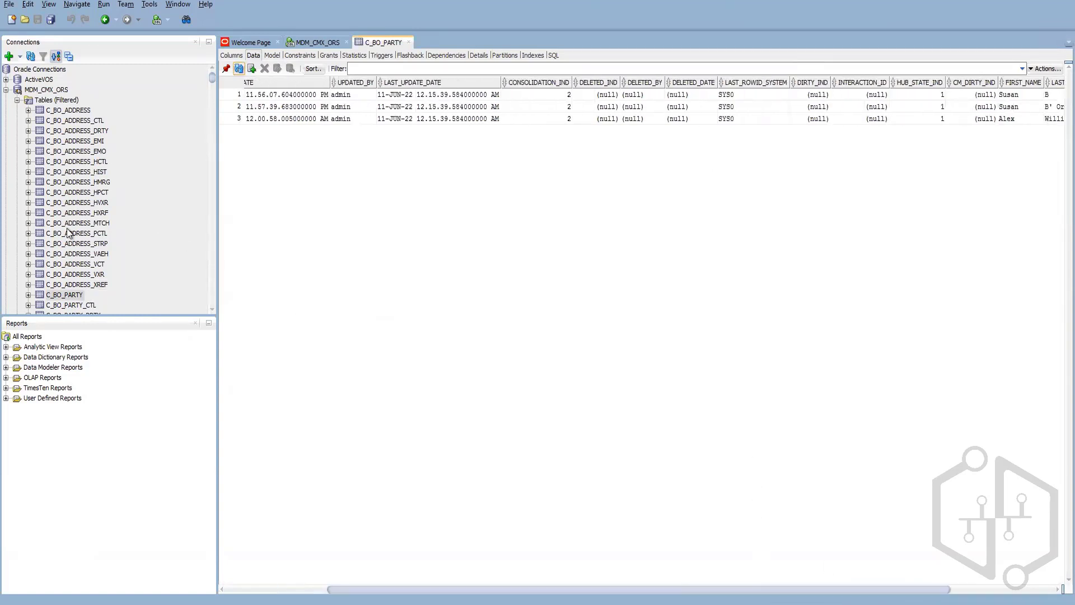
{"action": "scroll", "coordinate": [73, 221], "scroll_direction": "down", "scroll_amount": 2}
{"action": "scroll", "coordinate": [72, 222], "scroll_direction": "down", "scroll_amount": 2}
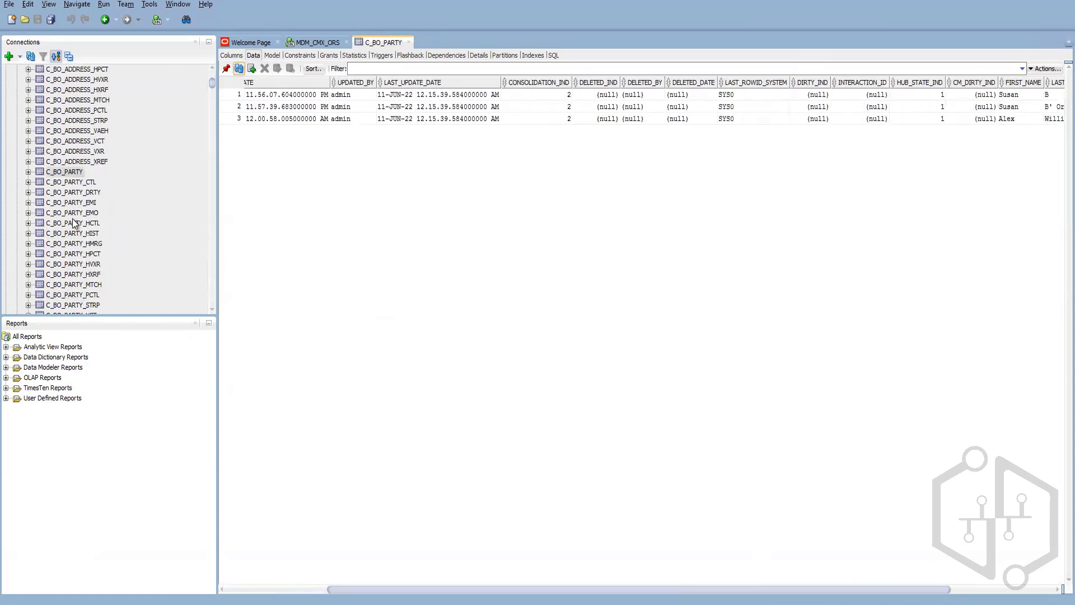
Step: Check the empty C_BO_PARTY_MTCH table, then open C_BO_PARTY_STRP's seven token rows
{"action": "left_click", "coordinate": [78, 285]}
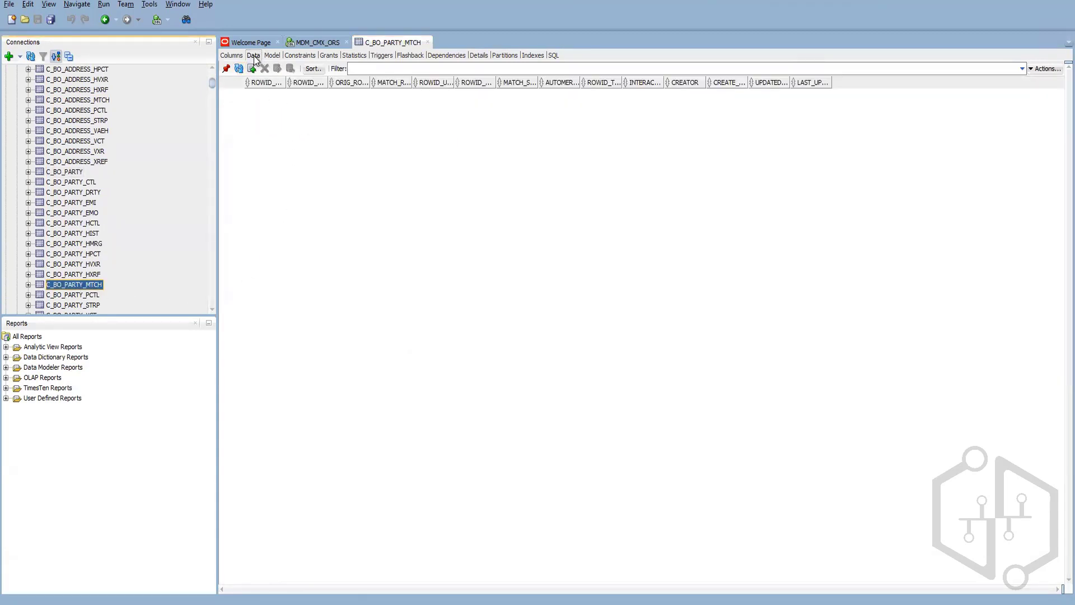
{"action": "left_click", "coordinate": [240, 68]}
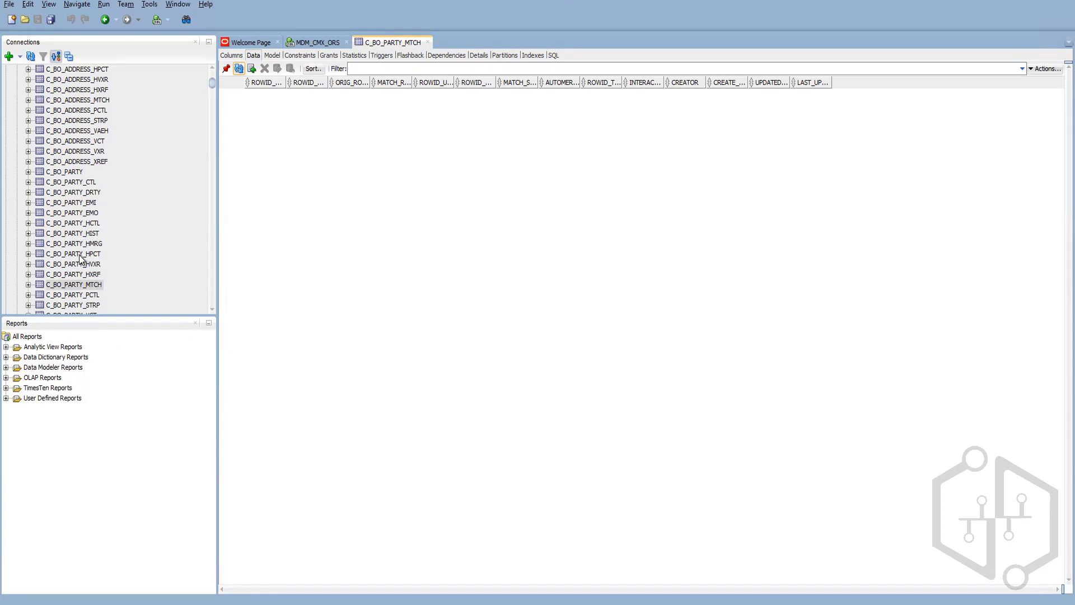
{"action": "scroll", "coordinate": [79, 270], "scroll_direction": "down", "scroll_amount": 1}
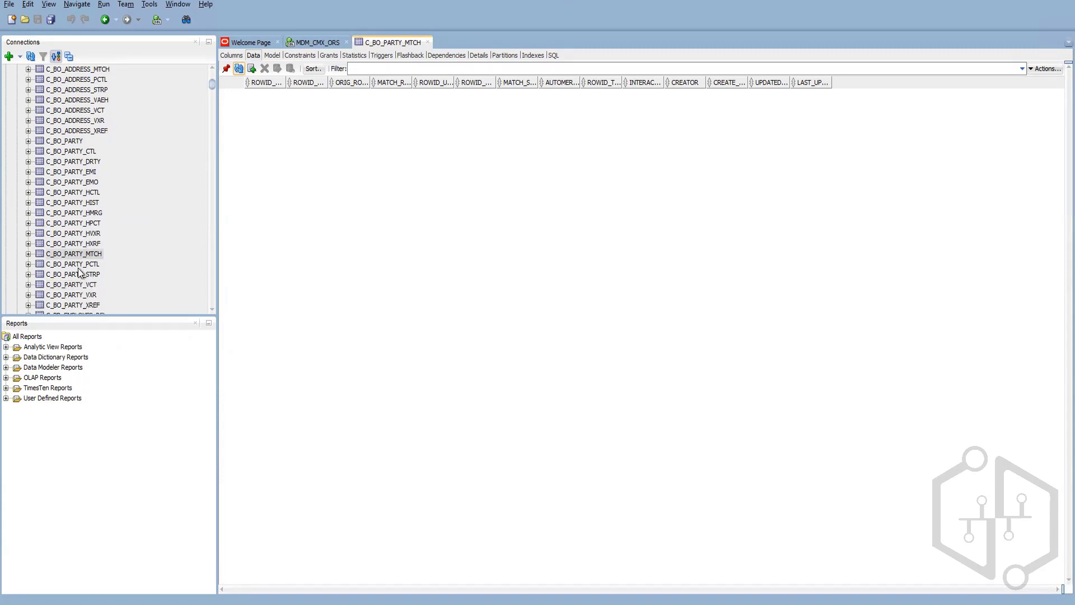
{"action": "left_click", "coordinate": [80, 274]}
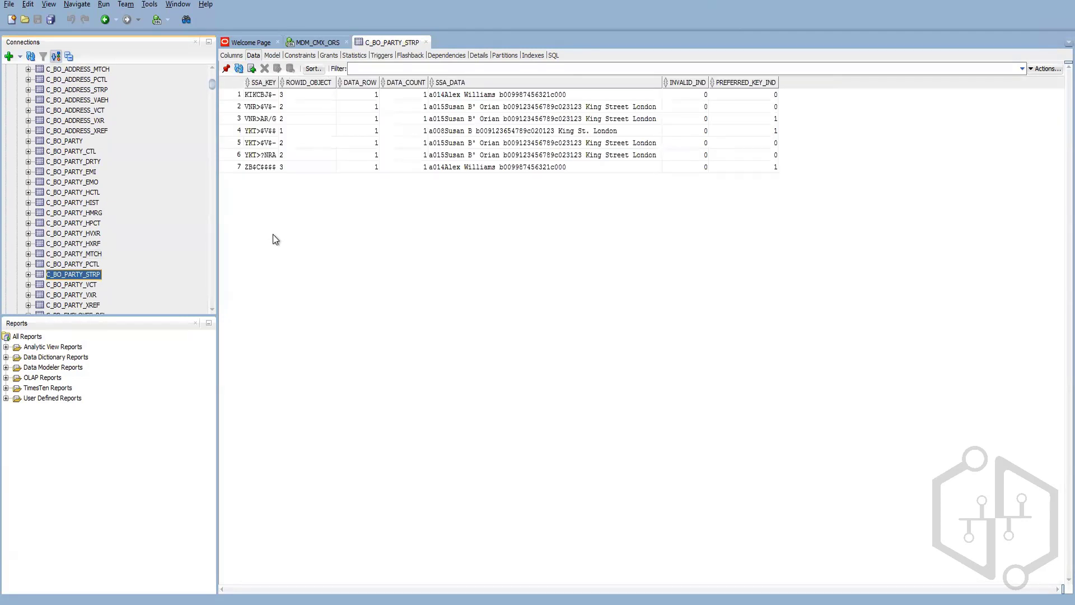
Step: Widen the SSA_KEY column, then view BO Party's match key distribution of seven keys peaking under Y
{"action": "double_click", "coordinate": [282, 82]}
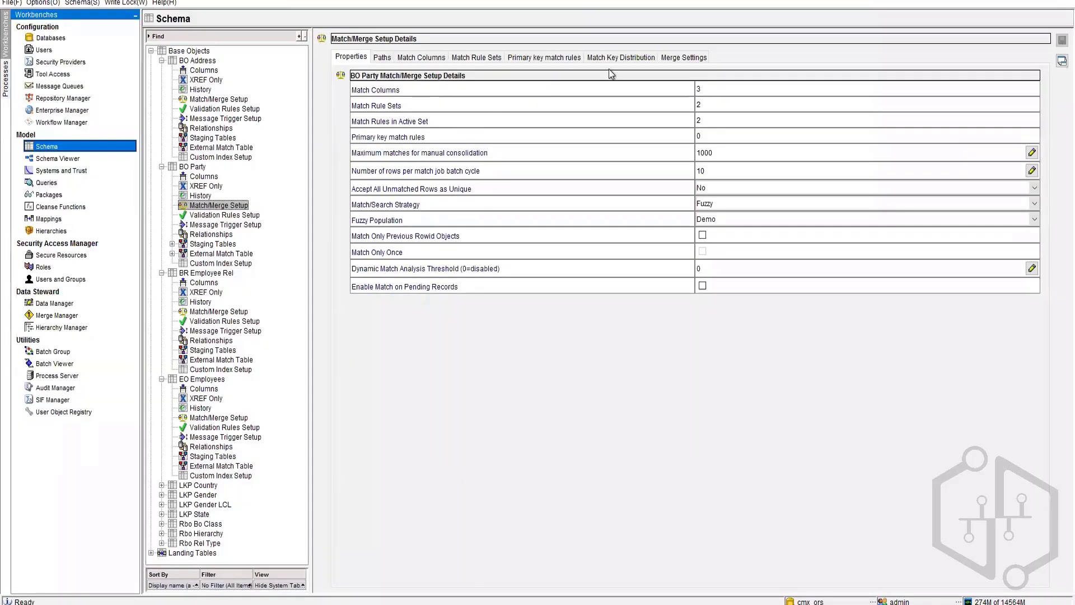
{"action": "left_click", "coordinate": [621, 57]}
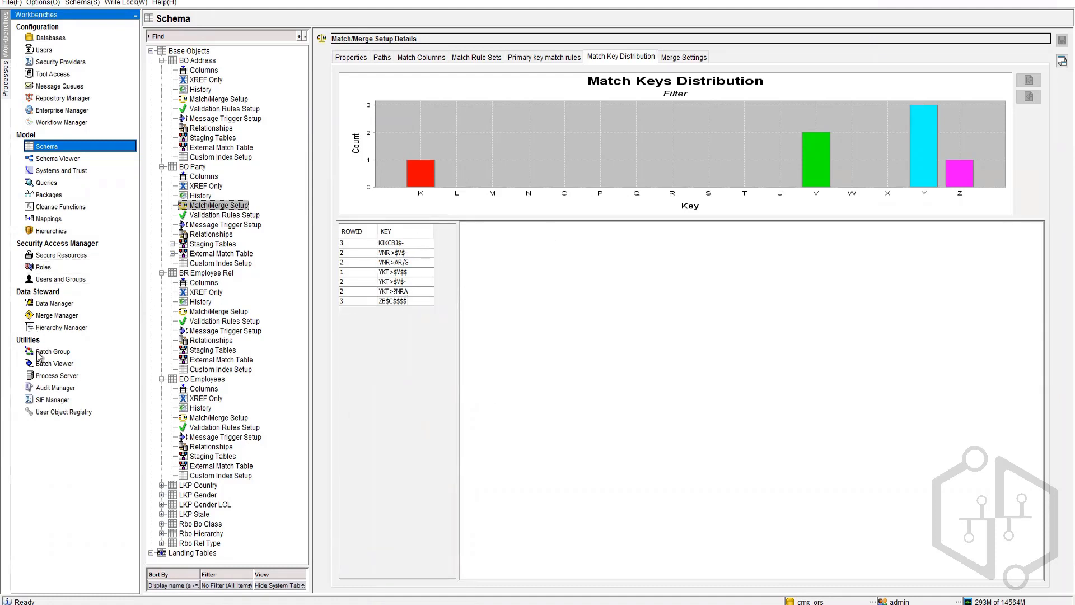
Step: Execute the Clean Match Tokens for C_BO_PARTY job under CleanStrp and open its run details
{"action": "left_click", "coordinate": [38, 365]}
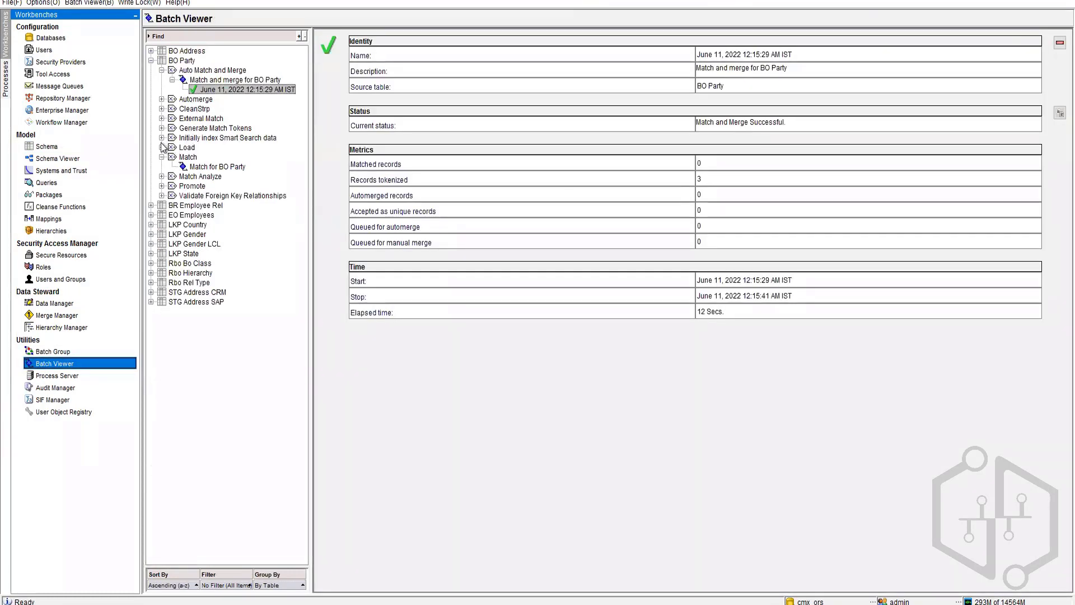
{"action": "left_click", "coordinate": [161, 109]}
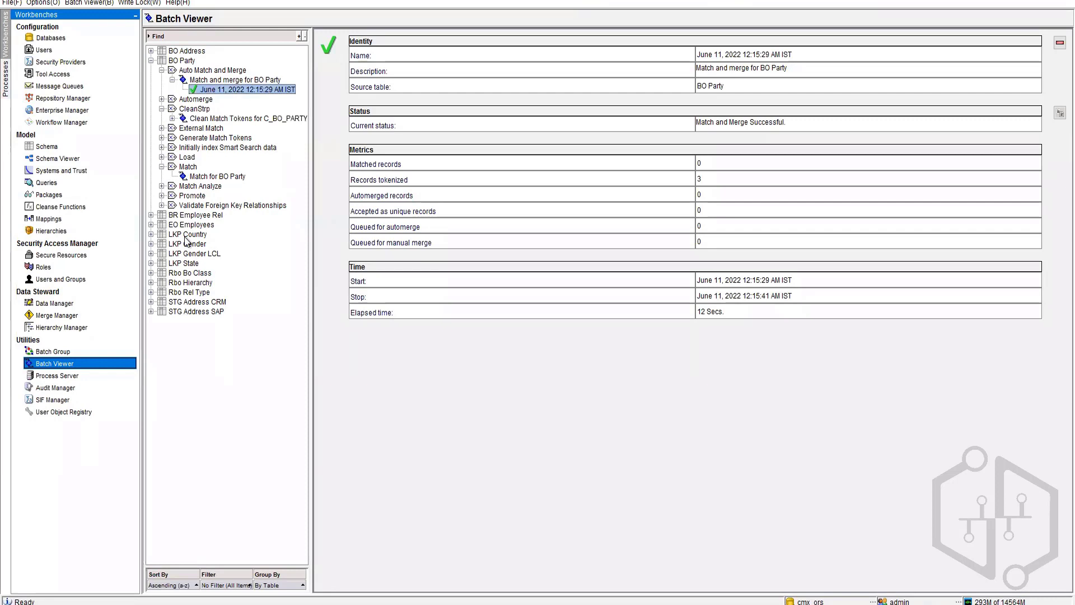
{"action": "left_click", "coordinate": [210, 127]}
{"action": "left_click", "coordinate": [211, 119]}
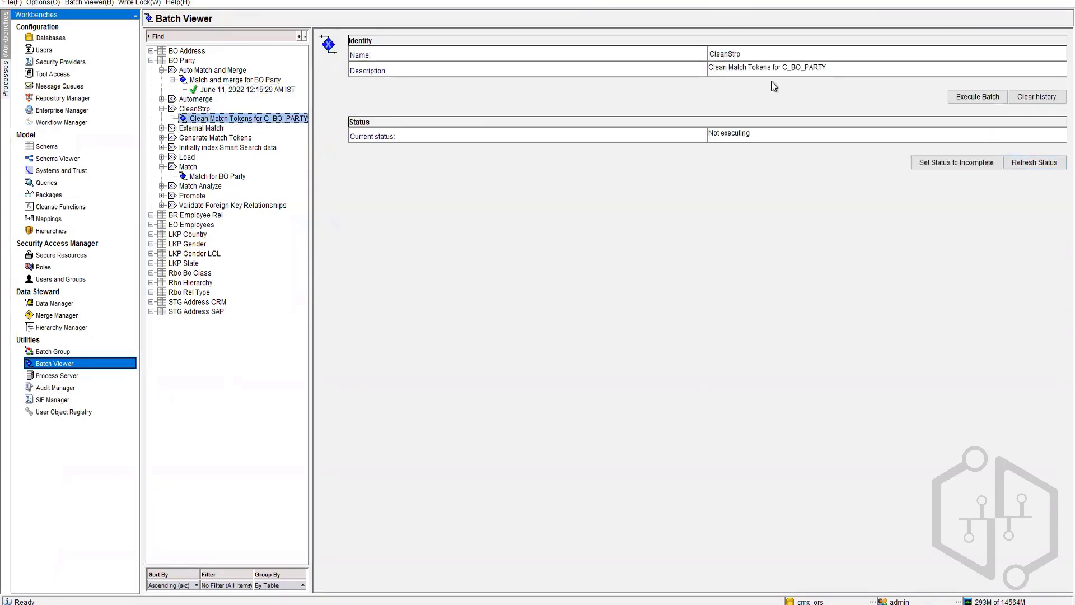
{"action": "left_click", "coordinate": [986, 98]}
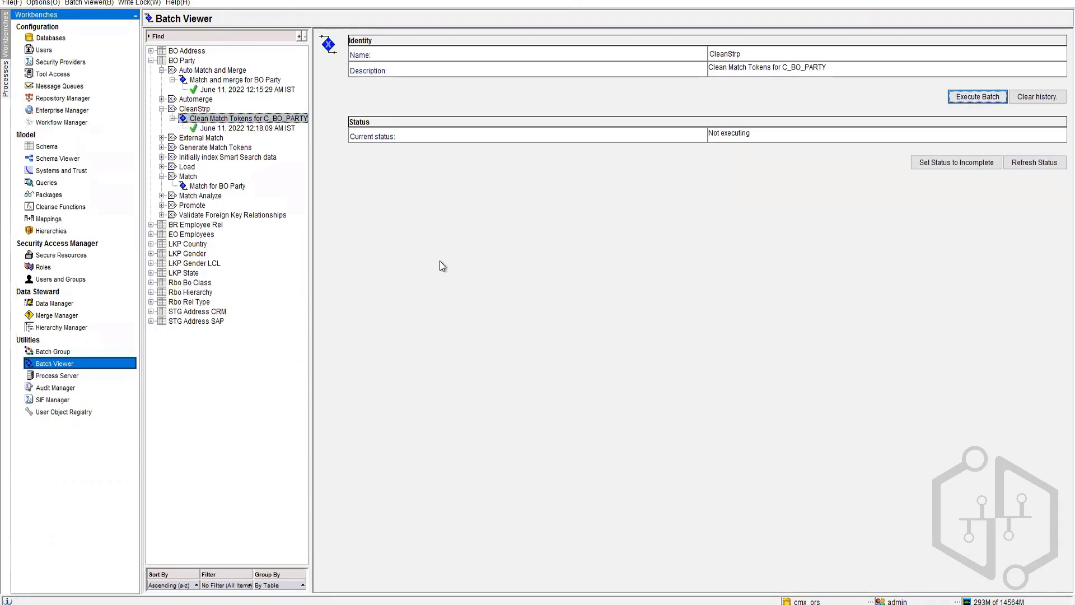
{"action": "left_click", "coordinate": [274, 128]}
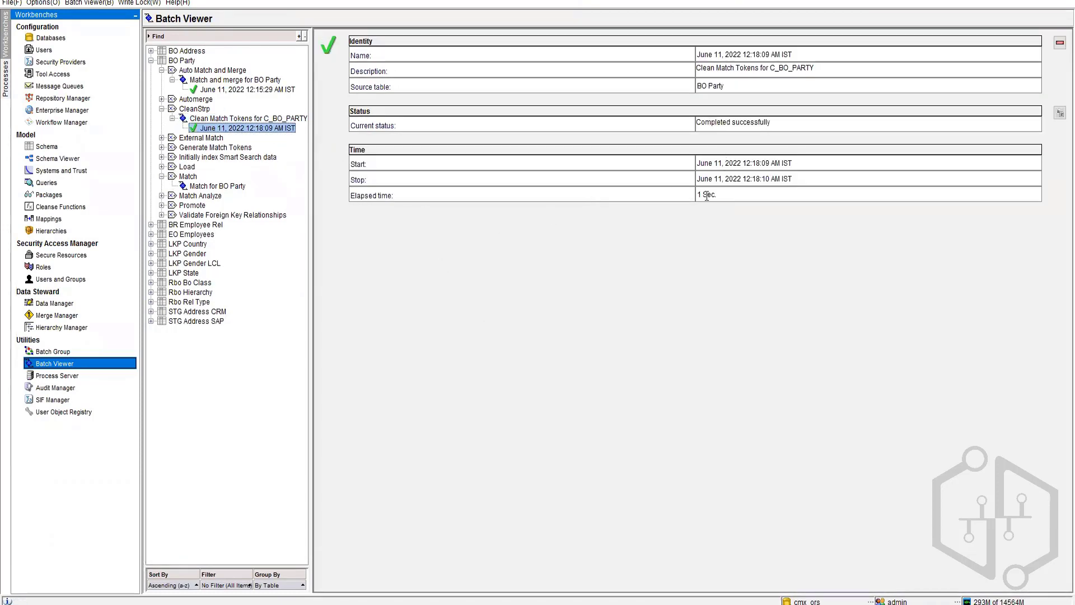
Step: Reload the C_BO_PARTY_STRP rows in SQL Developer, then return to the Clean Match Tokens job
{"action": "key", "text": "alt+Tab"}
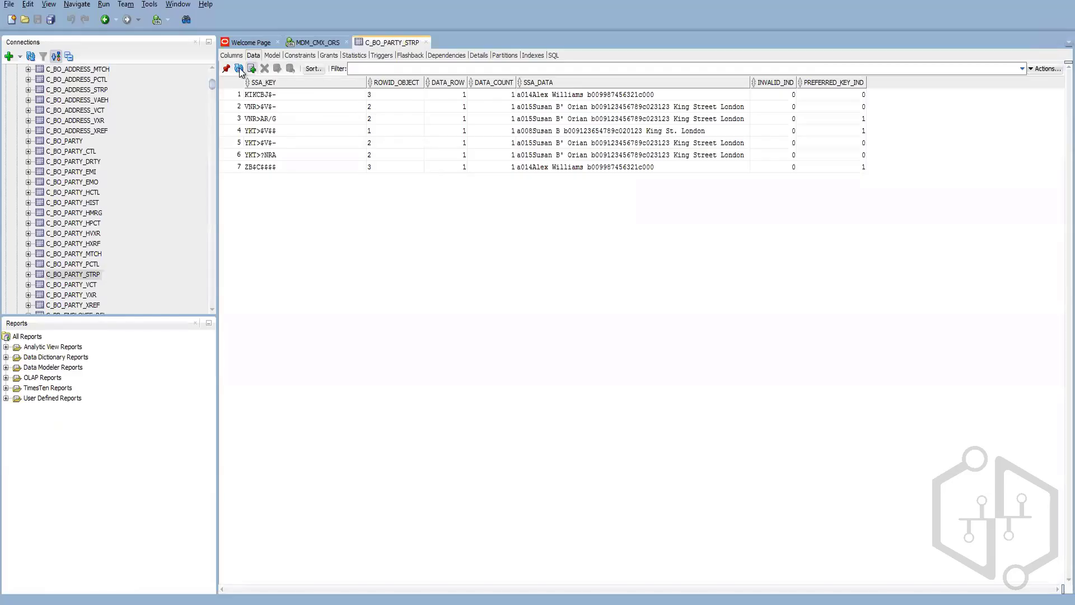
{"action": "key", "text": "ctrl+r"}
{"action": "left_click", "coordinate": [151, 602]}
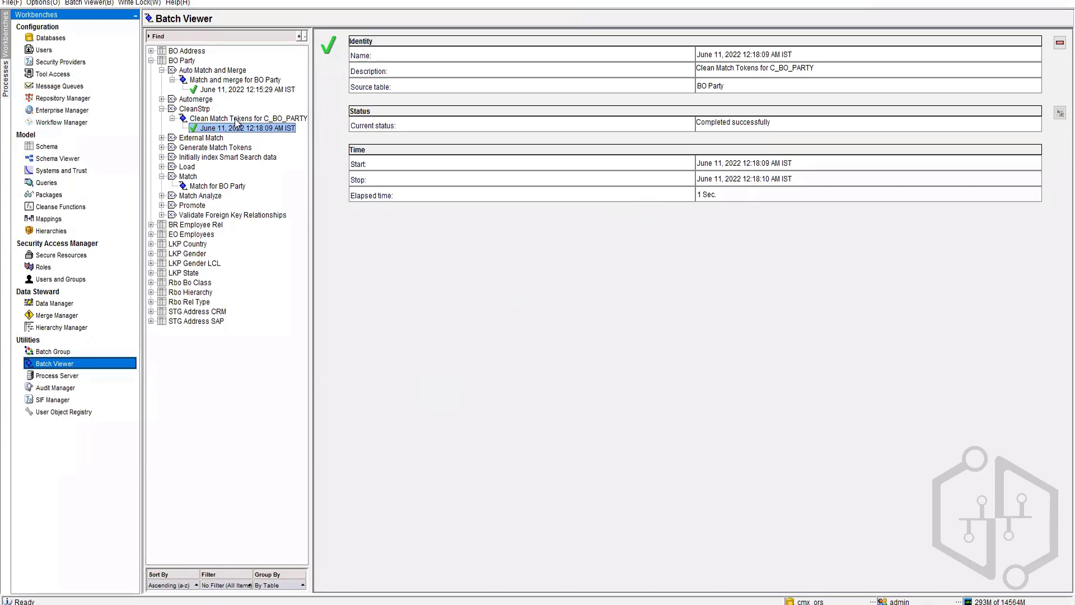
{"action": "left_click", "coordinate": [211, 119]}
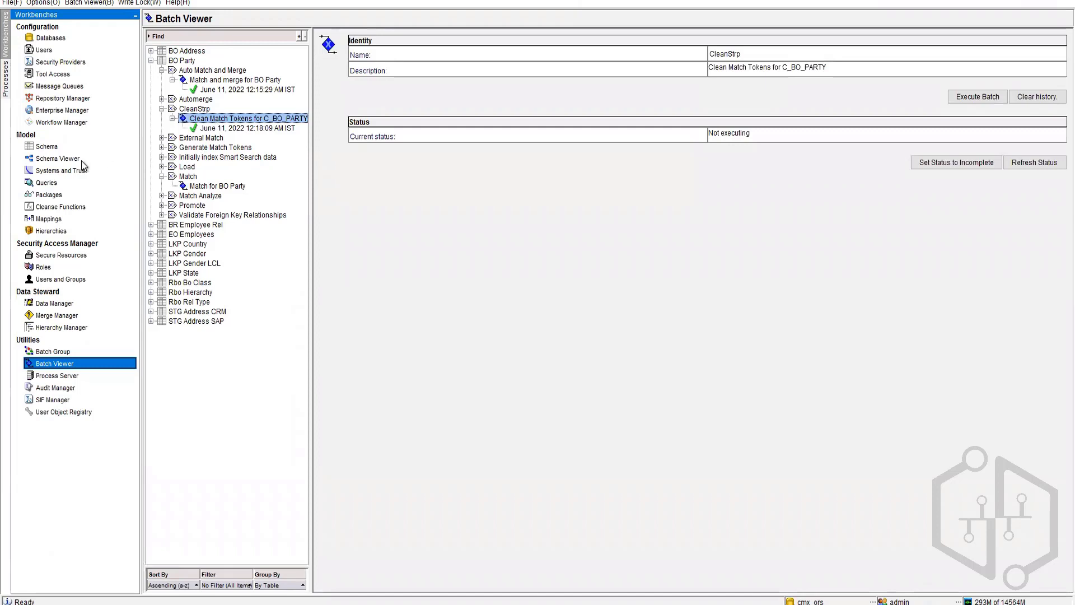
Step: Set BO Party's Dynamic Match Analysis Threshold to 1
{"action": "left_click", "coordinate": [48, 146]}
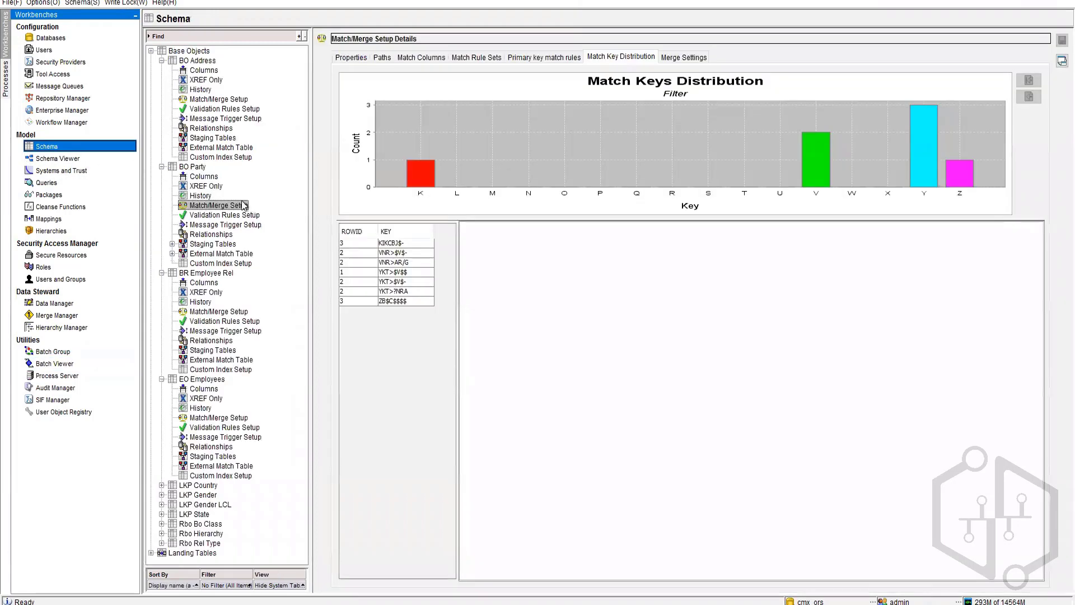
{"action": "left_click", "coordinate": [543, 58]}
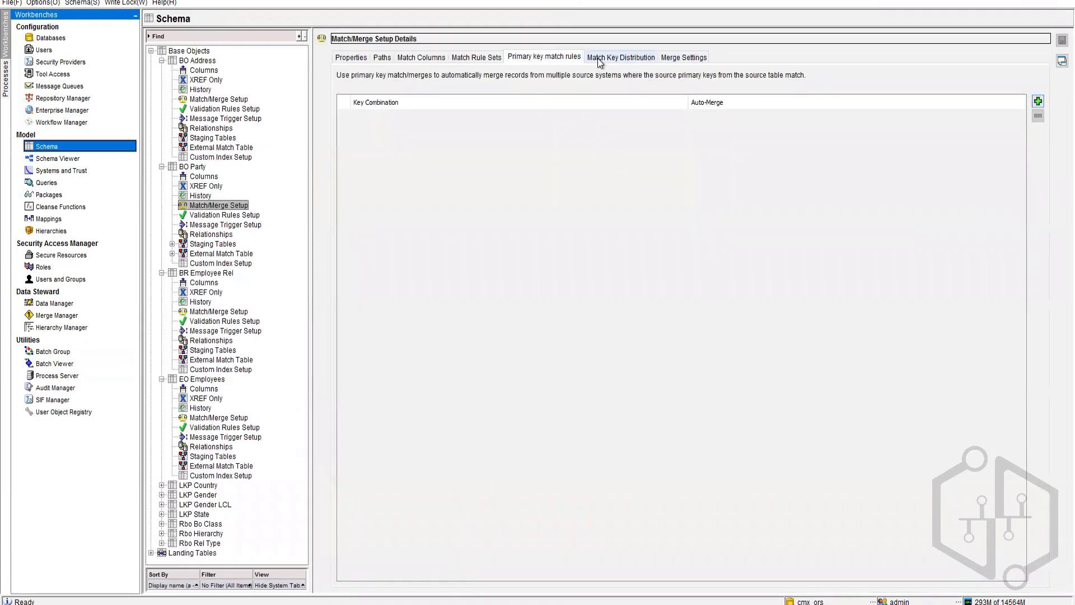
{"action": "left_click", "coordinate": [621, 56]}
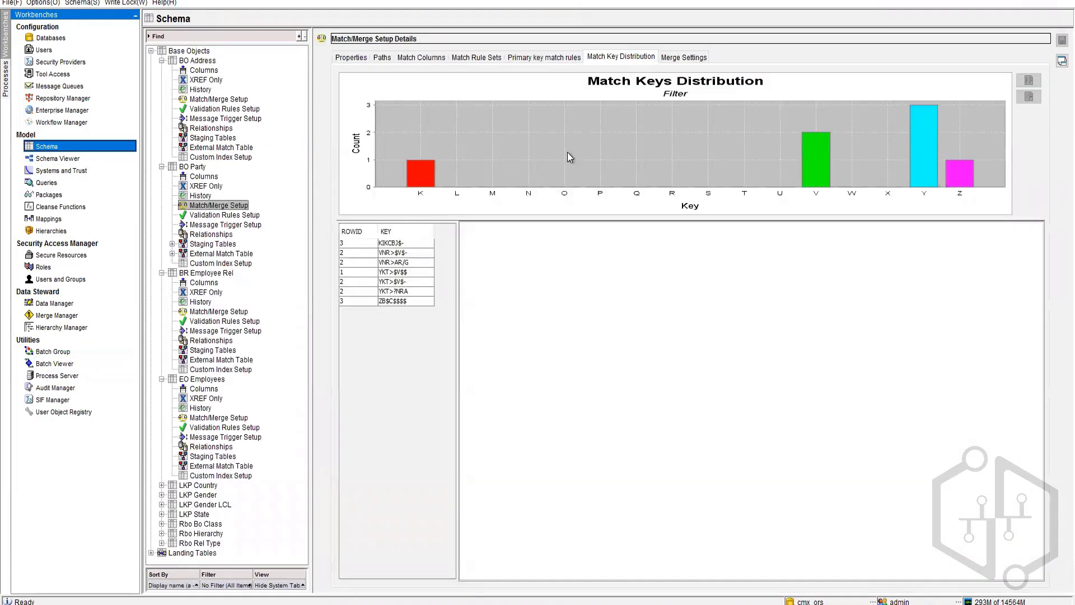
{"action": "left_click", "coordinate": [346, 59]}
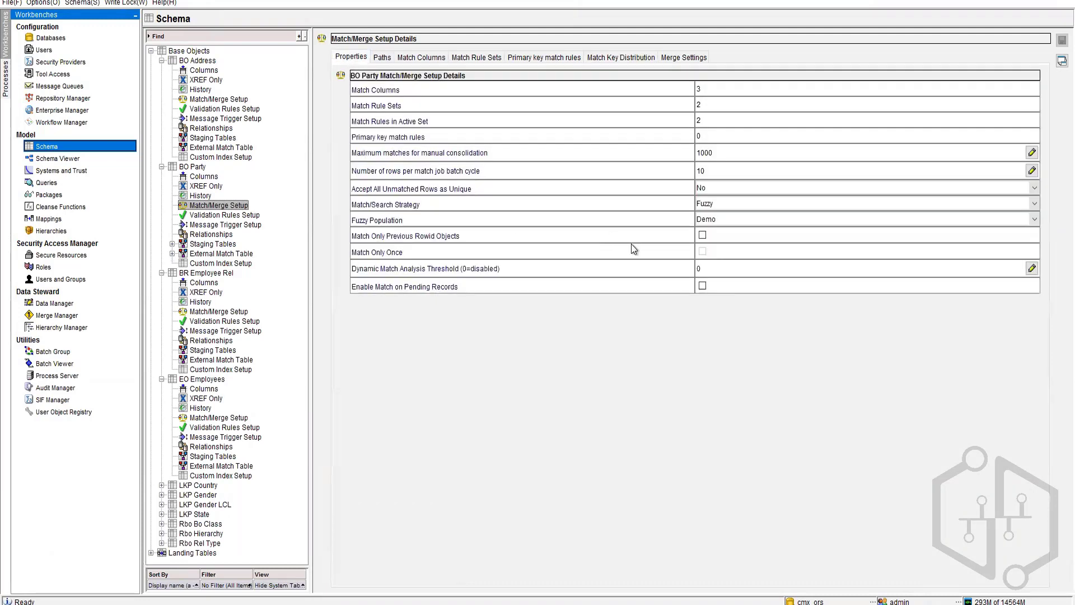
{"action": "left_click", "coordinate": [718, 269]}
{"action": "type", "text": "1"}
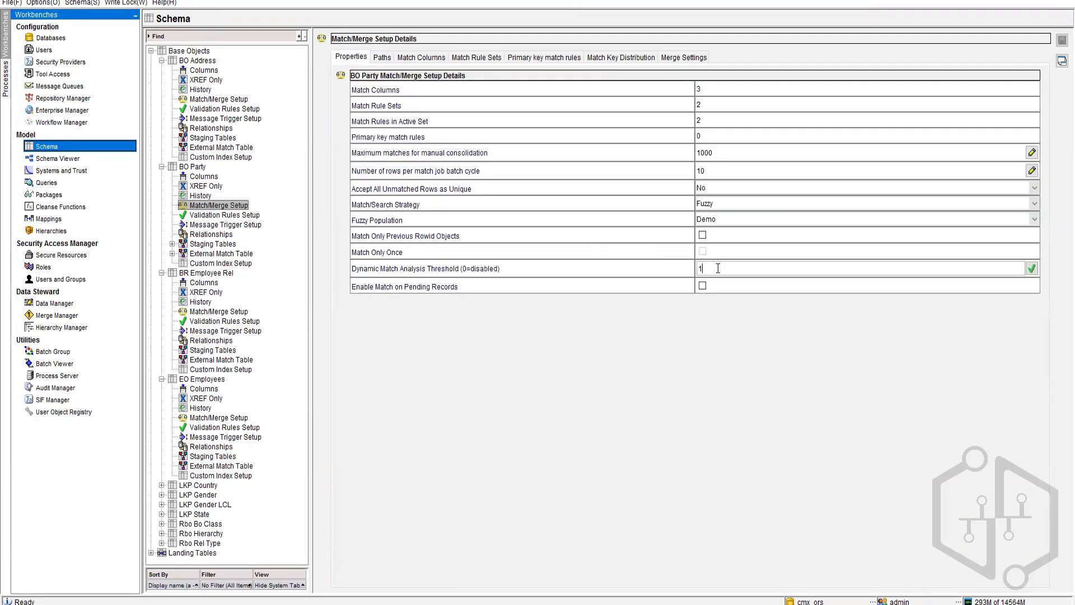
{"action": "left_click", "coordinate": [1032, 268]}
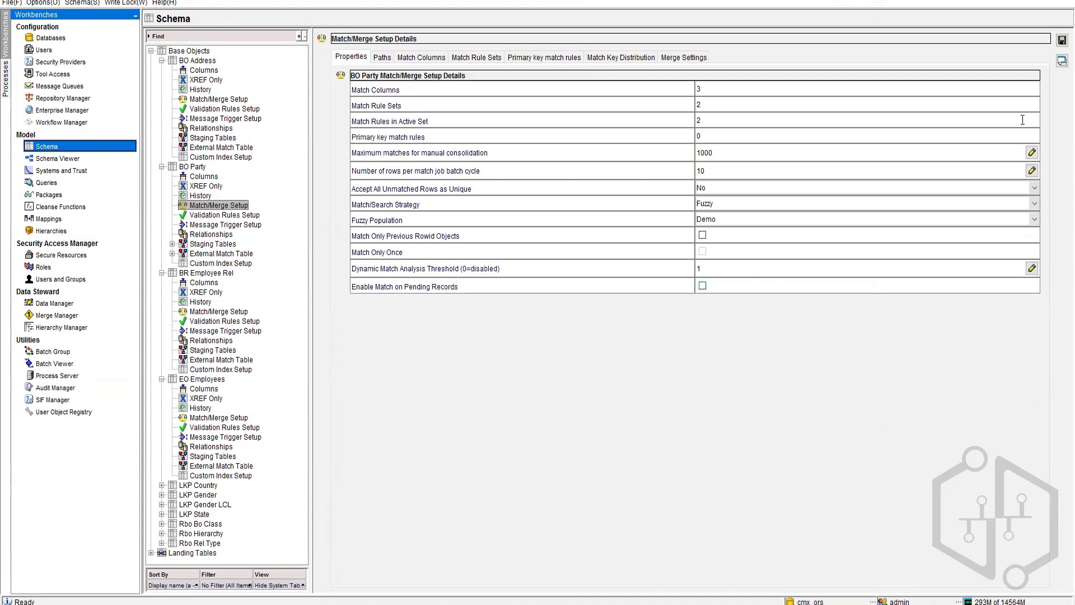
Step: Save the match/merge setup despite the empty 2Rule set, agreeing to reset existing matches
{"action": "left_click", "coordinate": [1062, 41]}
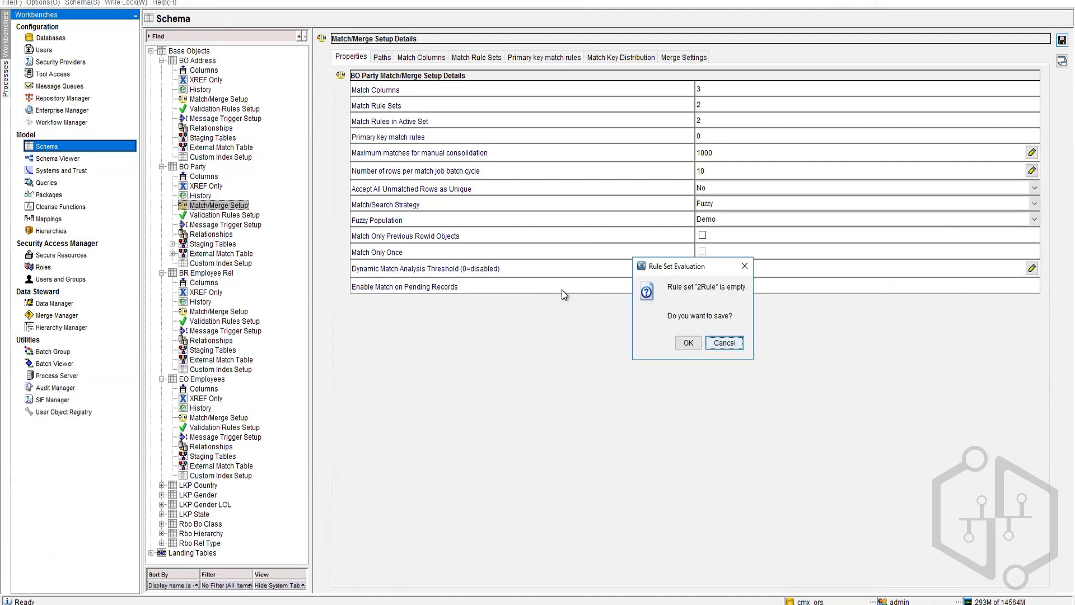
{"action": "left_click", "coordinate": [690, 343]}
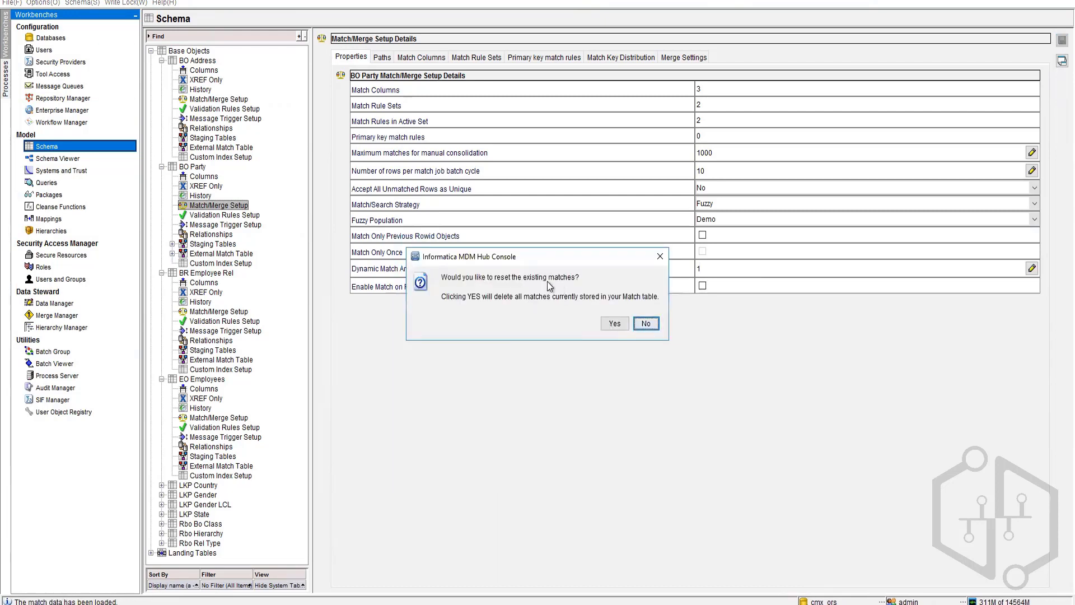
{"action": "left_click", "coordinate": [615, 325]}
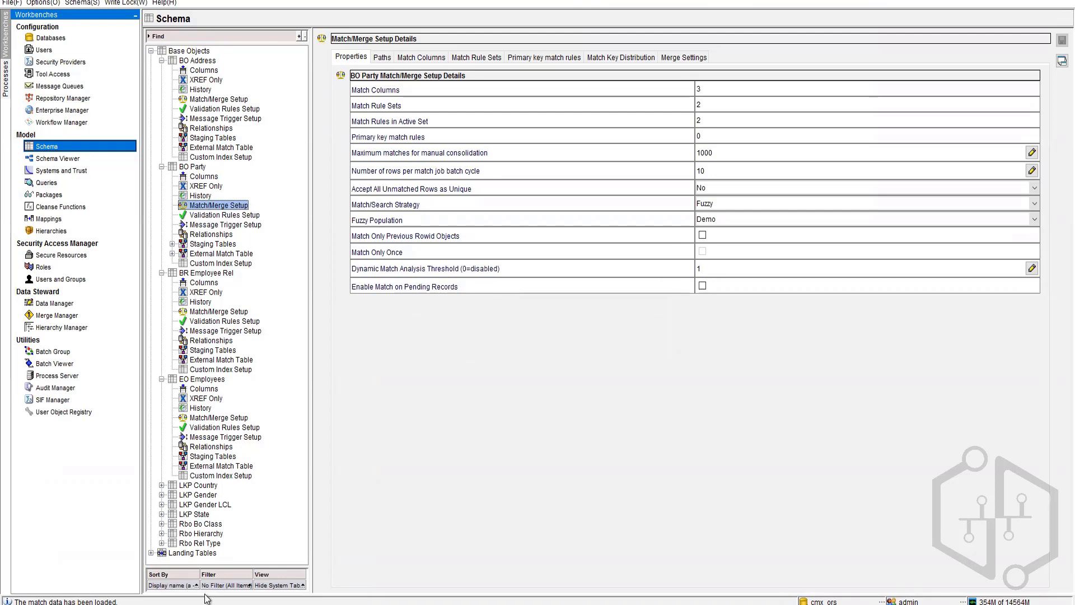
Step: Inspect the warning Match run for BO Party in the Batch Viewer
{"action": "left_click", "coordinate": [612, 58]}
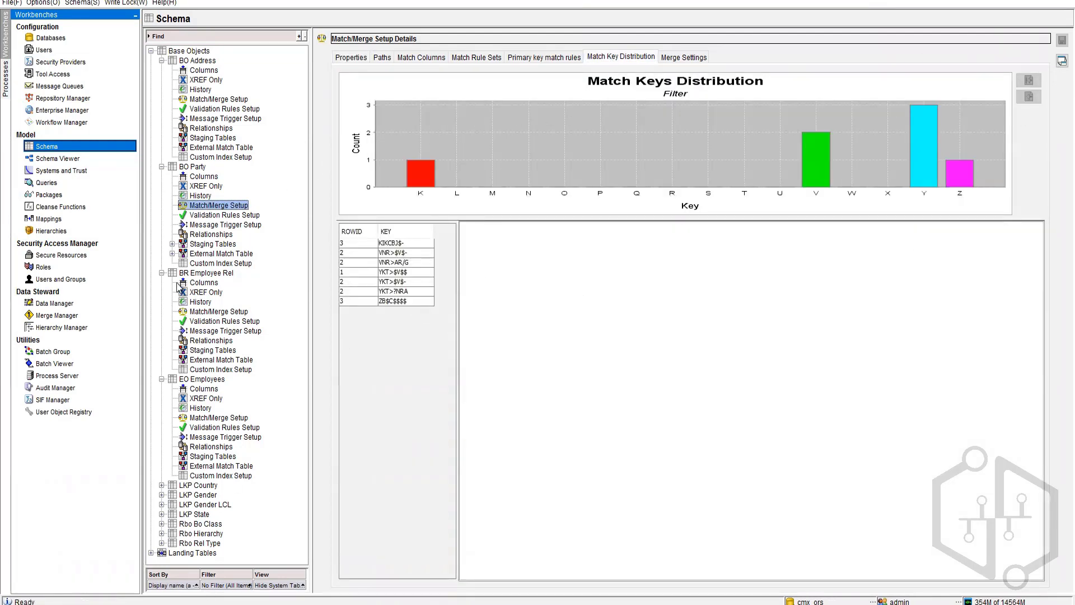
{"action": "left_click", "coordinate": [50, 363]}
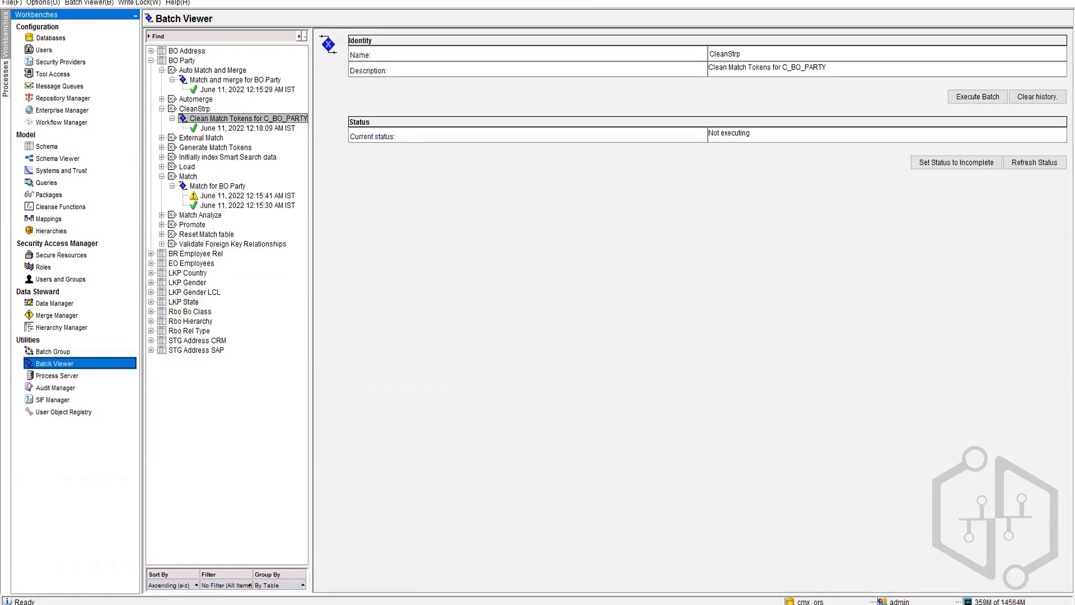
{"action": "left_click", "coordinate": [236, 197]}
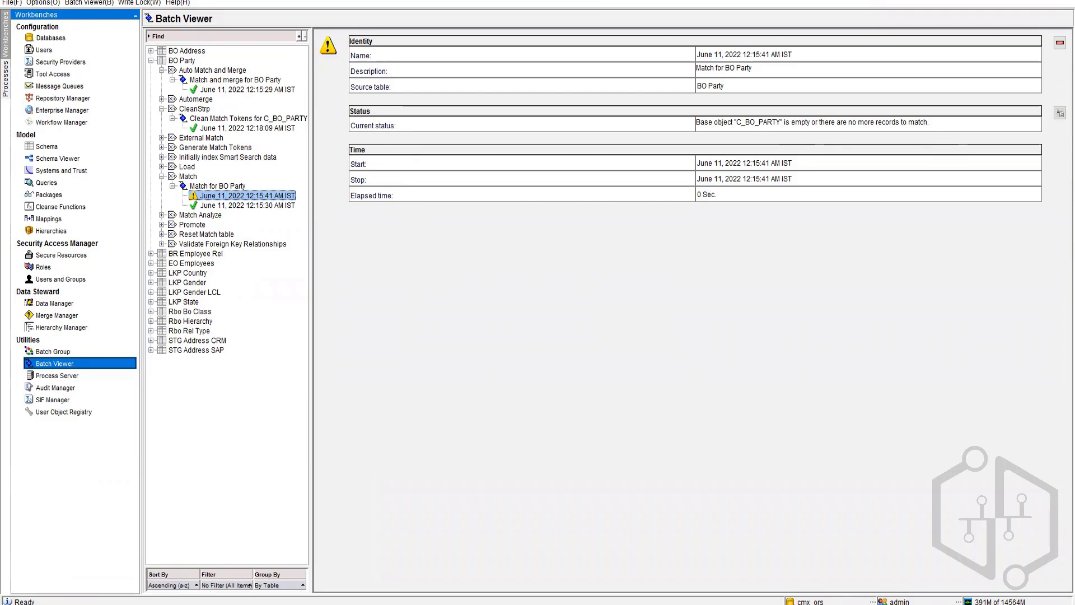
{"action": "left_click", "coordinate": [252, 604]}
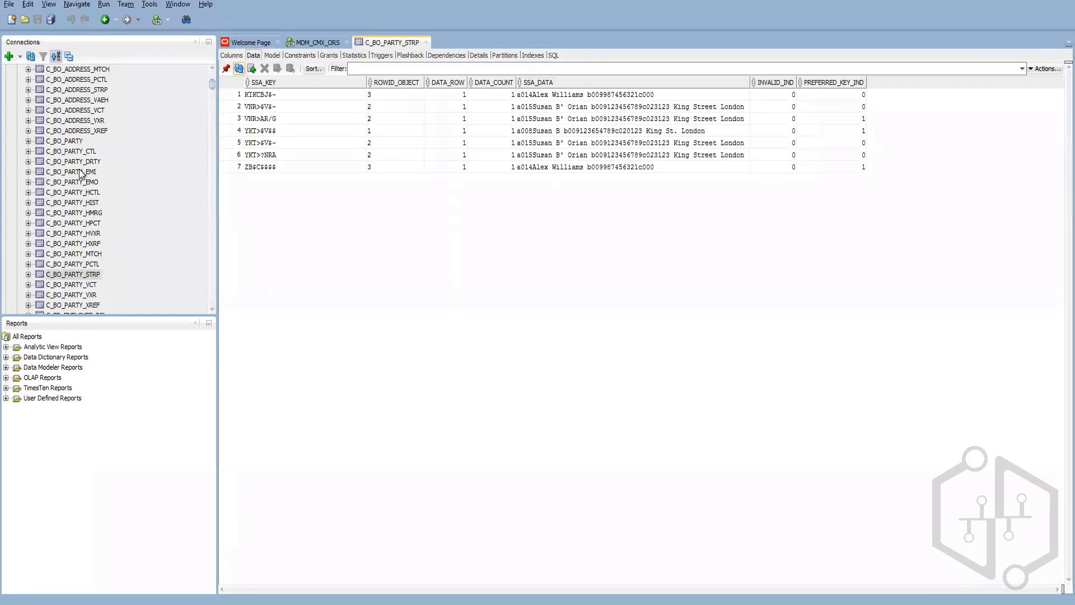
Step: Refresh C_BO_PARTY's data showing three rows with CONSOLIDATION_IND 4, then return to the Hub Console
{"action": "left_click", "coordinate": [73, 141]}
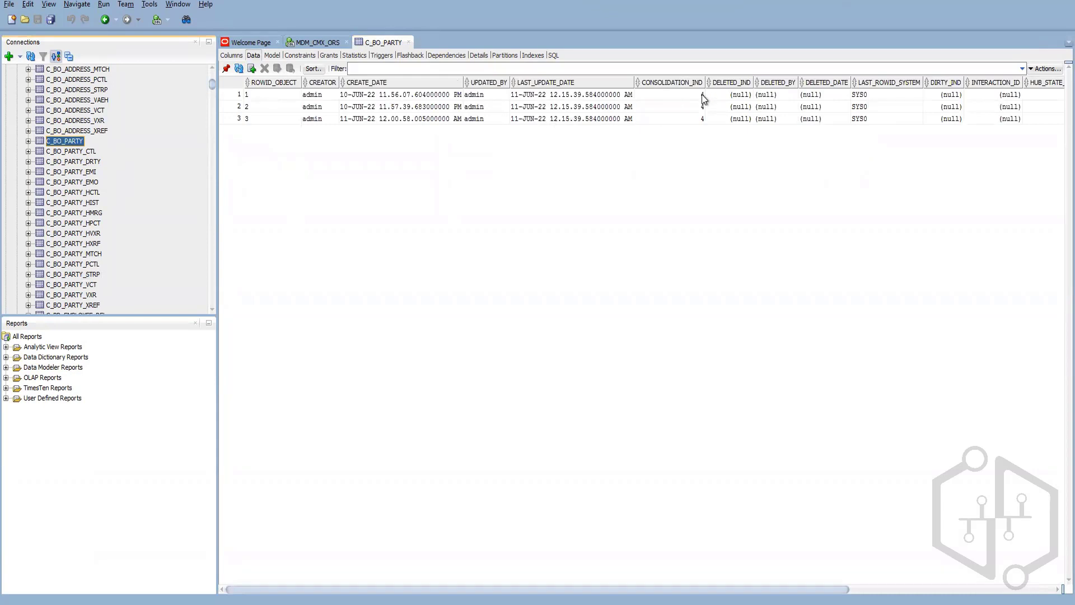
{"action": "left_click", "coordinate": [239, 68]}
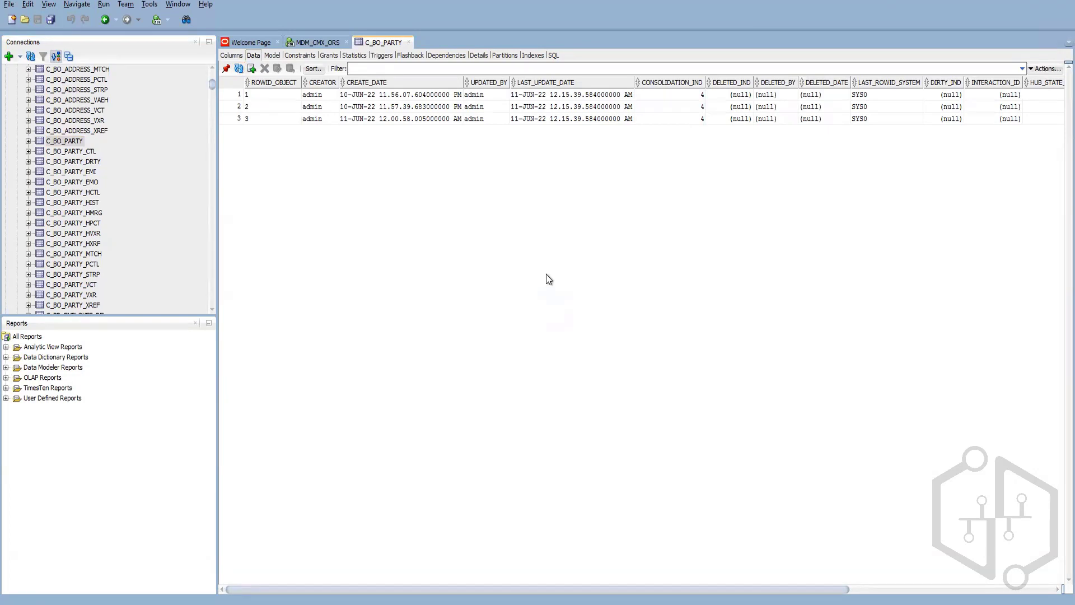
{"action": "mouse_move", "coordinate": [150, 604]}
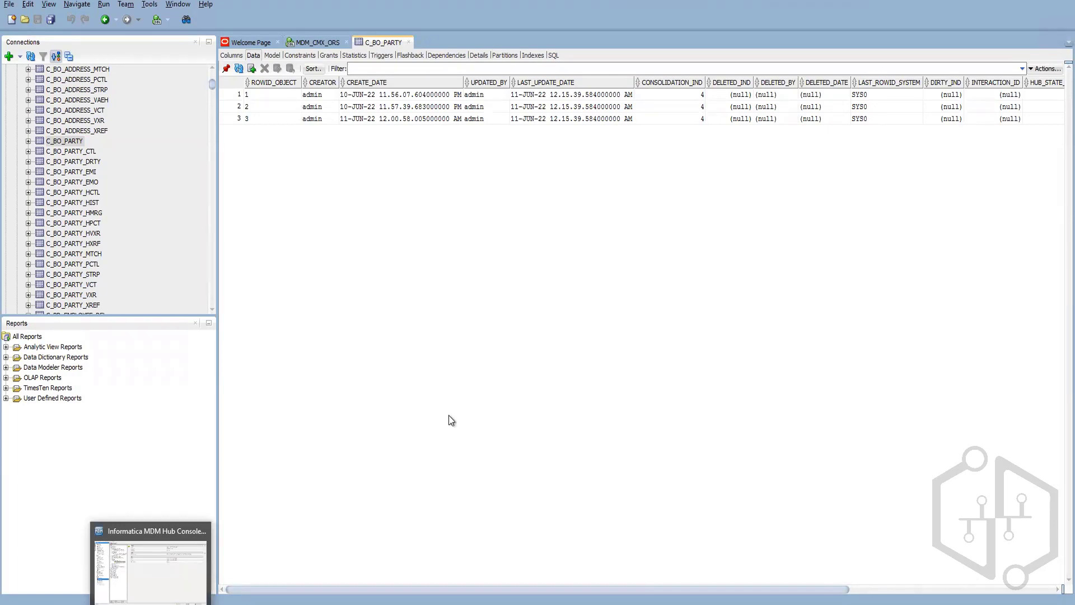
{"action": "key", "text": "alt+Tab"}
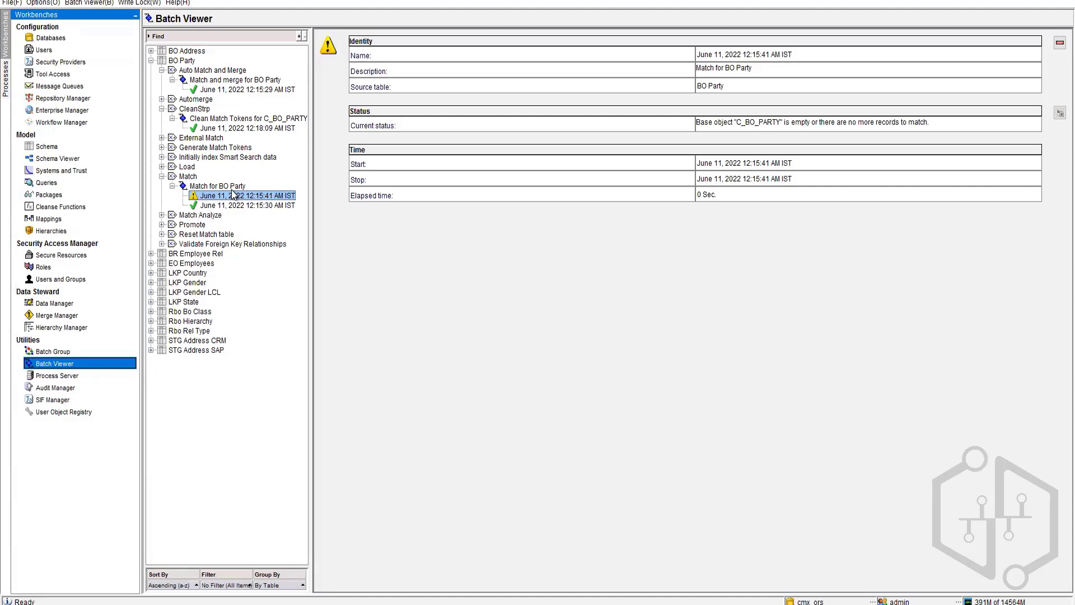
Step: Execute Match and merge for BO Party with the 'duplicate' match set and check the new run
{"action": "left_click", "coordinate": [209, 71]}
{"action": "left_click", "coordinate": [211, 80]}
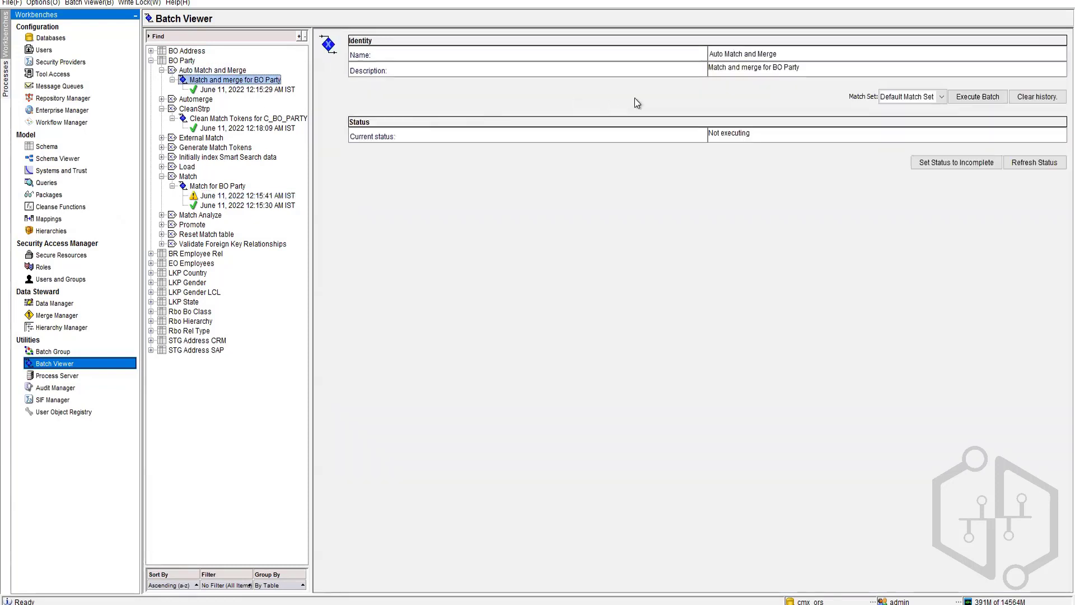
{"action": "left_click", "coordinate": [929, 98]}
{"action": "left_click", "coordinate": [914, 130]}
{"action": "left_click", "coordinate": [986, 101]}
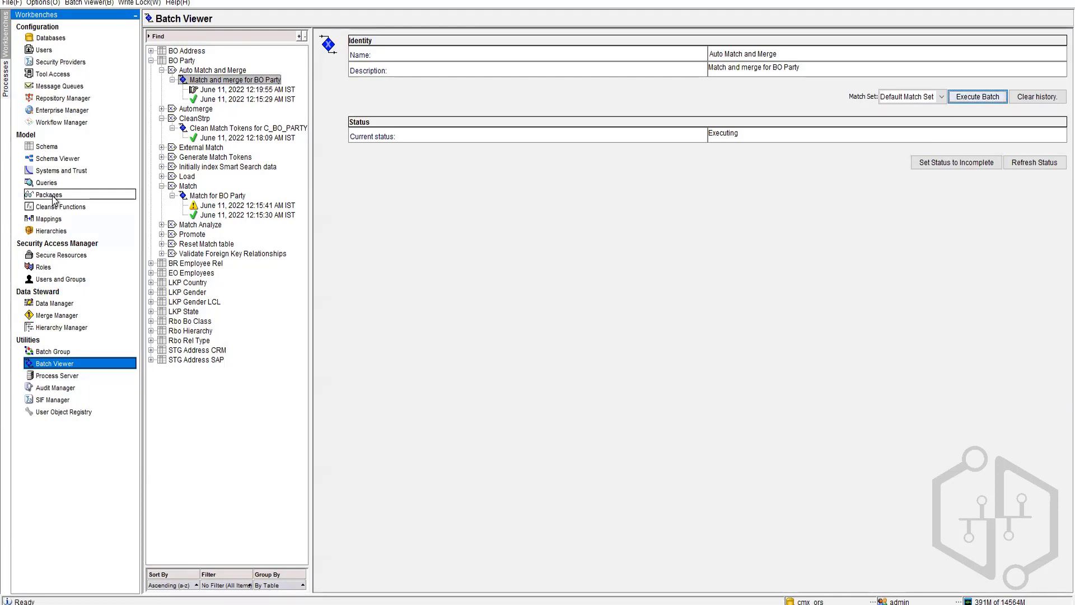
{"action": "left_click", "coordinate": [1027, 164]}
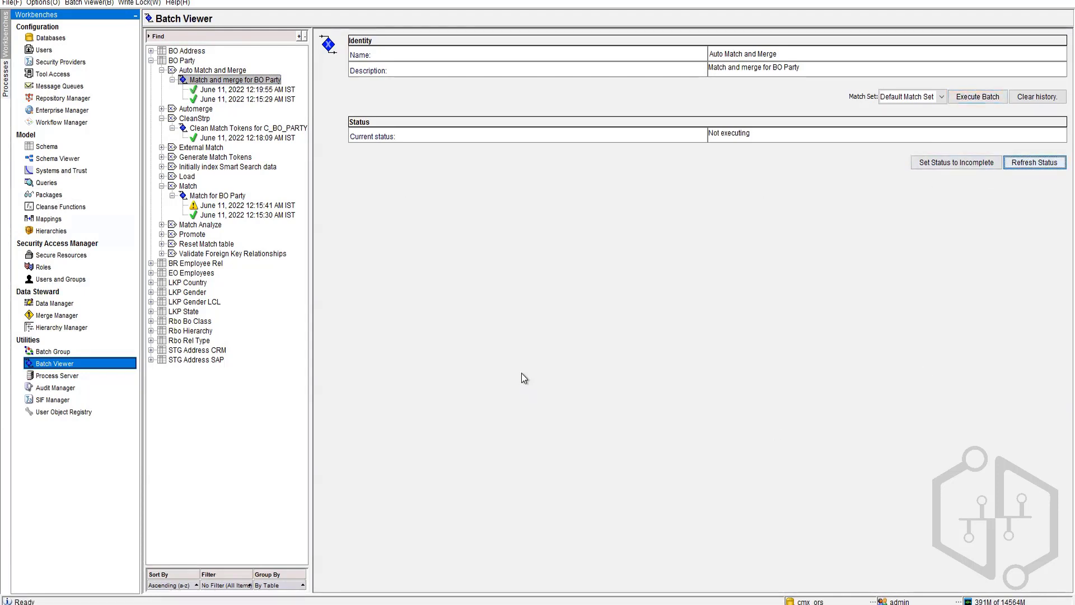
{"action": "key", "text": "Down"}
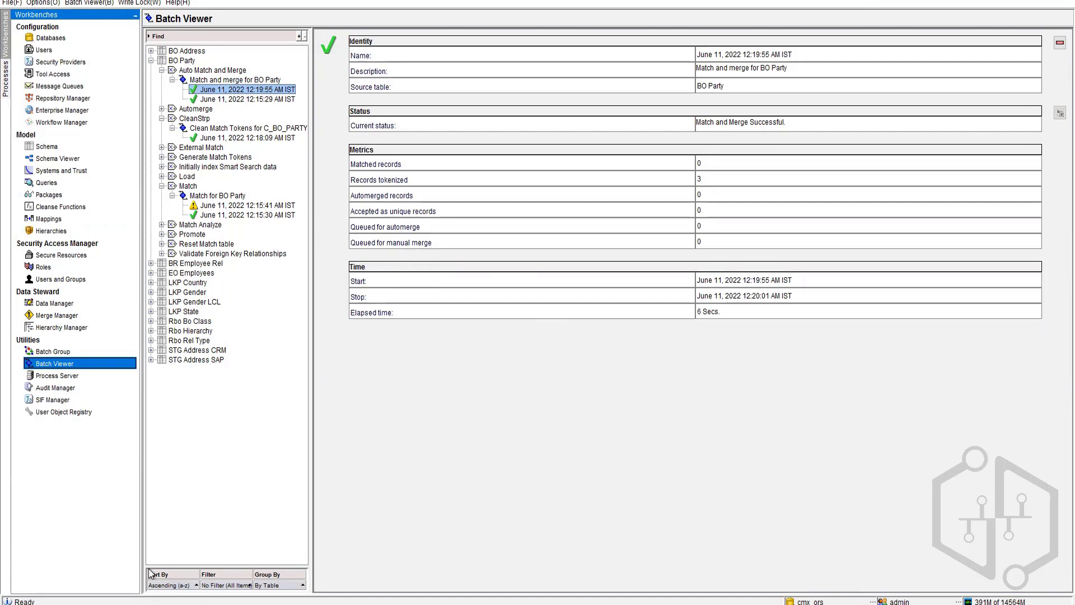
Step: Inspect BO Party's match rule sets, including the exact RegistryID rule, then switch to SQL Developer
{"action": "left_click", "coordinate": [48, 147]}
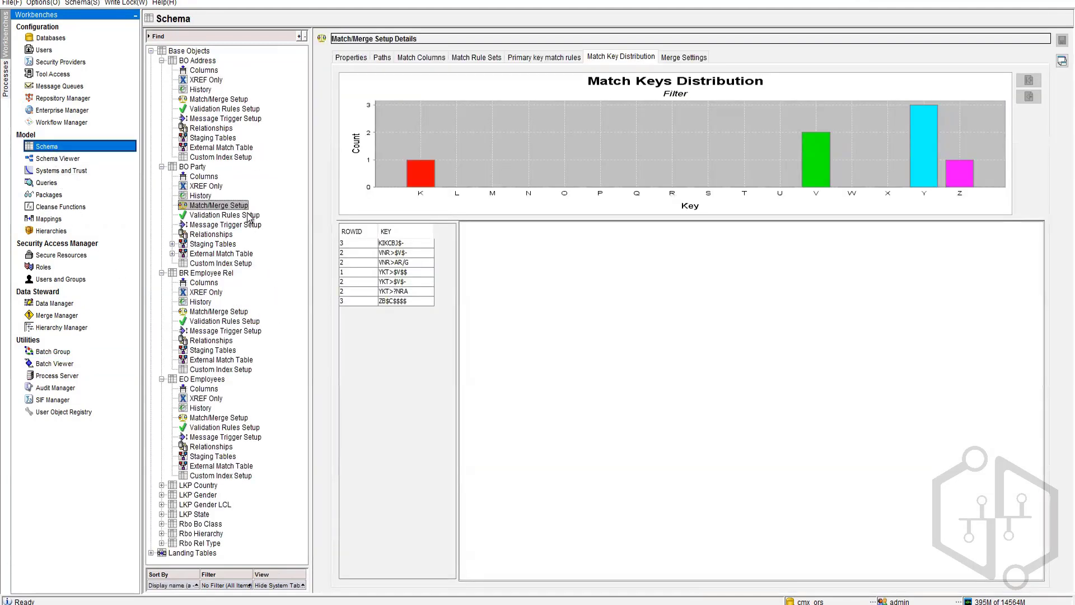
{"action": "left_click", "coordinate": [472, 56]}
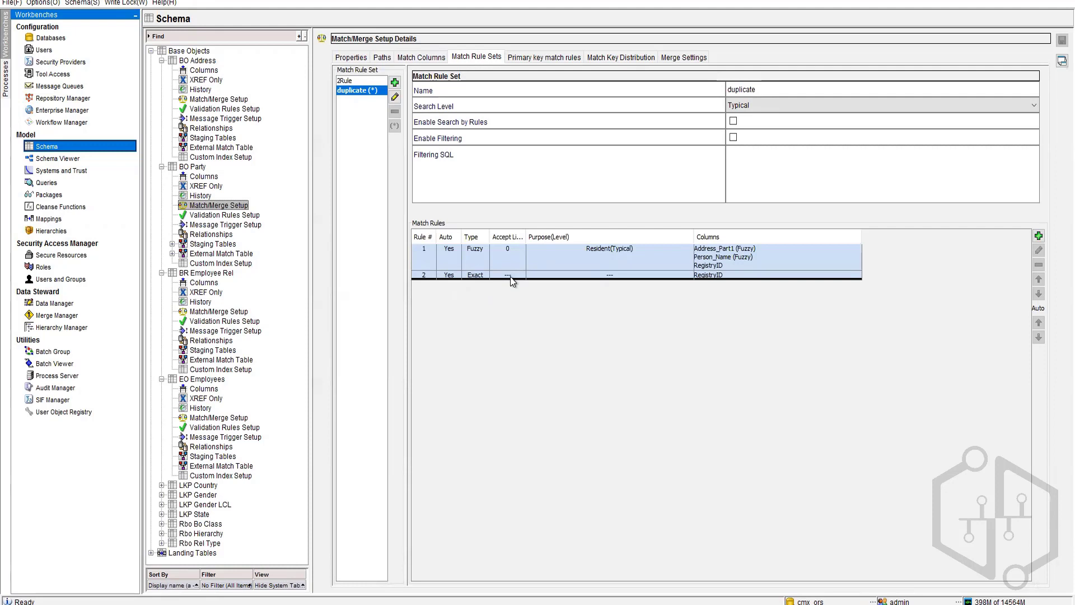
{"action": "left_click", "coordinate": [511, 276]}
{"action": "mouse_move", "coordinate": [206, 604]}
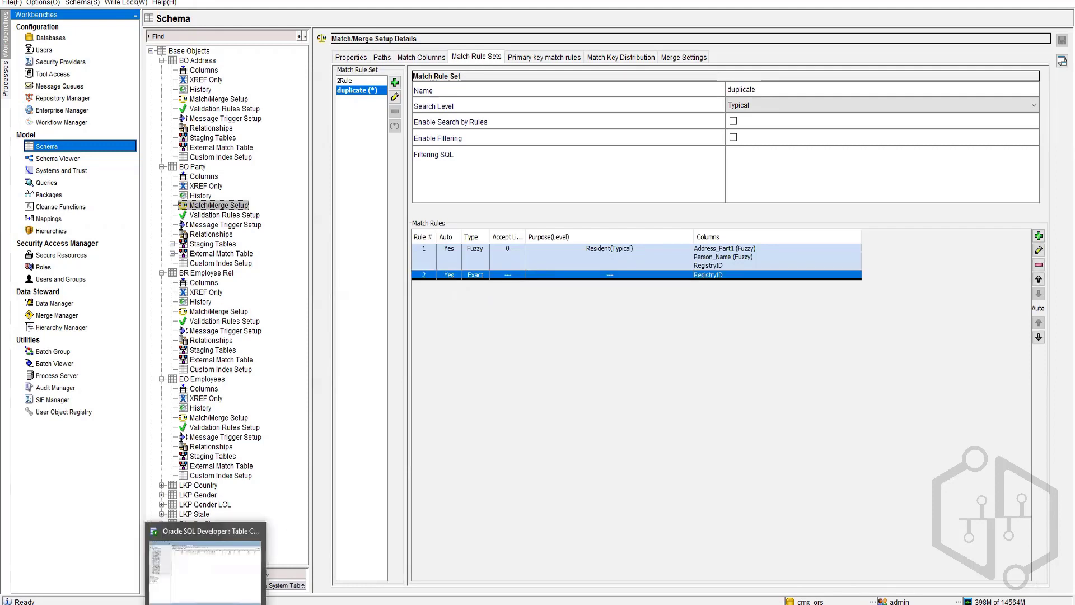
{"action": "left_click", "coordinate": [205, 566]}
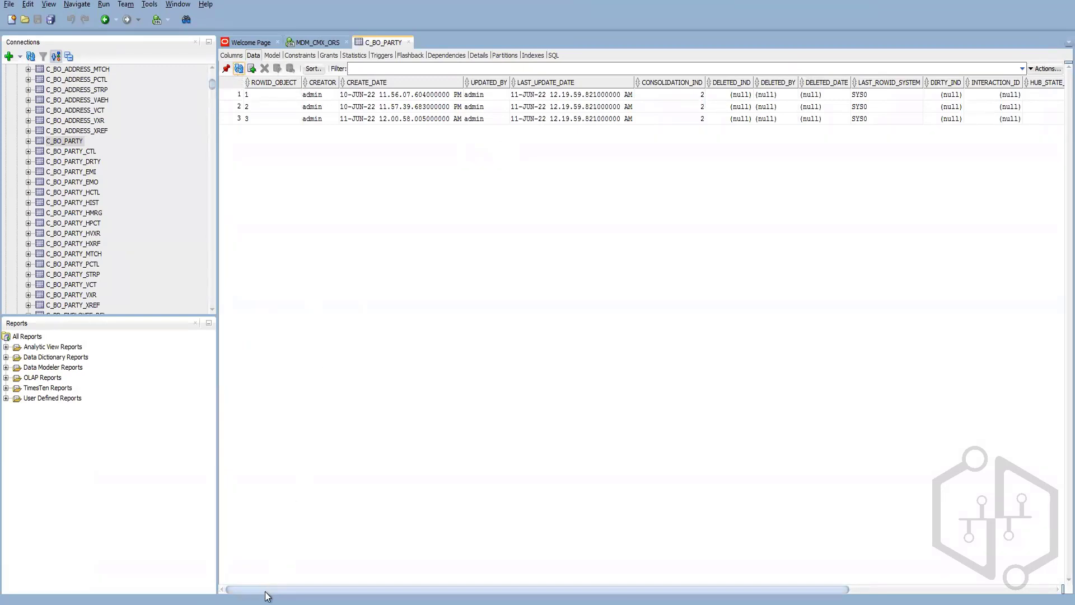
Step: Compare the FIRST_NAME and REGISTRY_ID values across the C_BO_PARTY rows, now CONSOLIDATION_IND 2
{"action": "left_click_drag", "start_coordinate": [264, 590], "coordinate": [689, 600]}
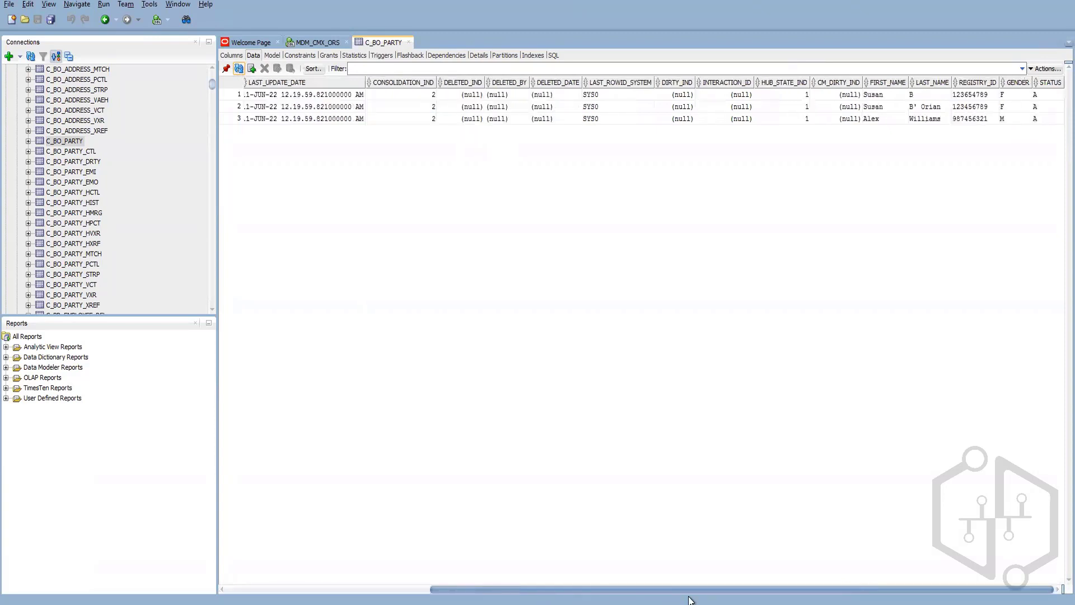
{"action": "left_click", "coordinate": [849, 99]}
{"action": "double_click", "coordinate": [875, 100]}
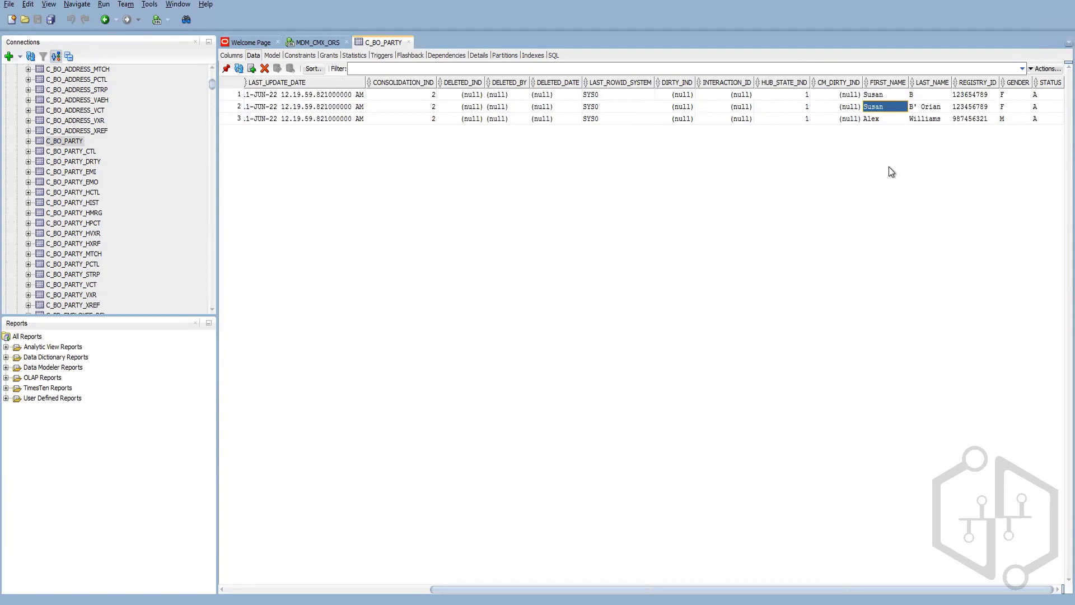
{"action": "double_click", "coordinate": [978, 97]}
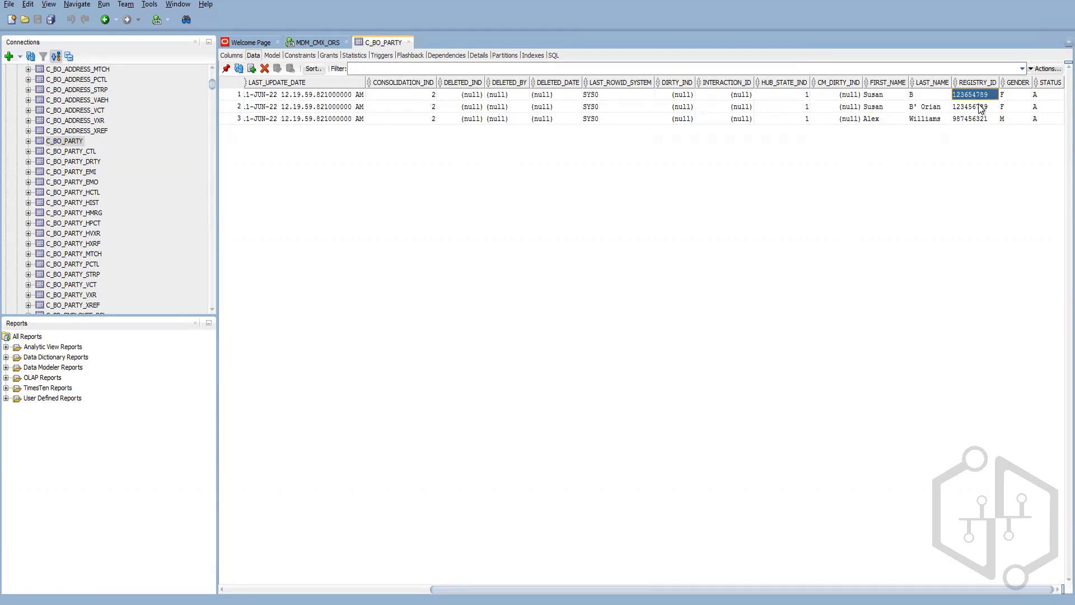
{"action": "double_click", "coordinate": [980, 106]}
{"action": "left_click", "coordinate": [168, 603]}
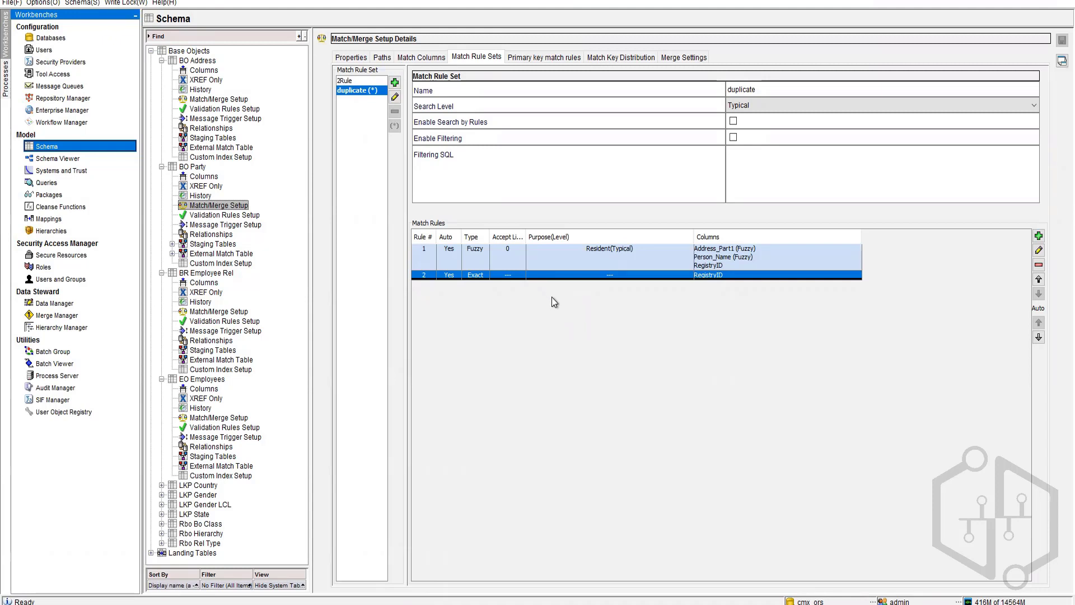
Step: Review BO Party's match columns, match paths and match/merge properties, then switch to SQL Developer
{"action": "left_click", "coordinate": [426, 59]}
{"action": "left_click", "coordinate": [380, 59]}
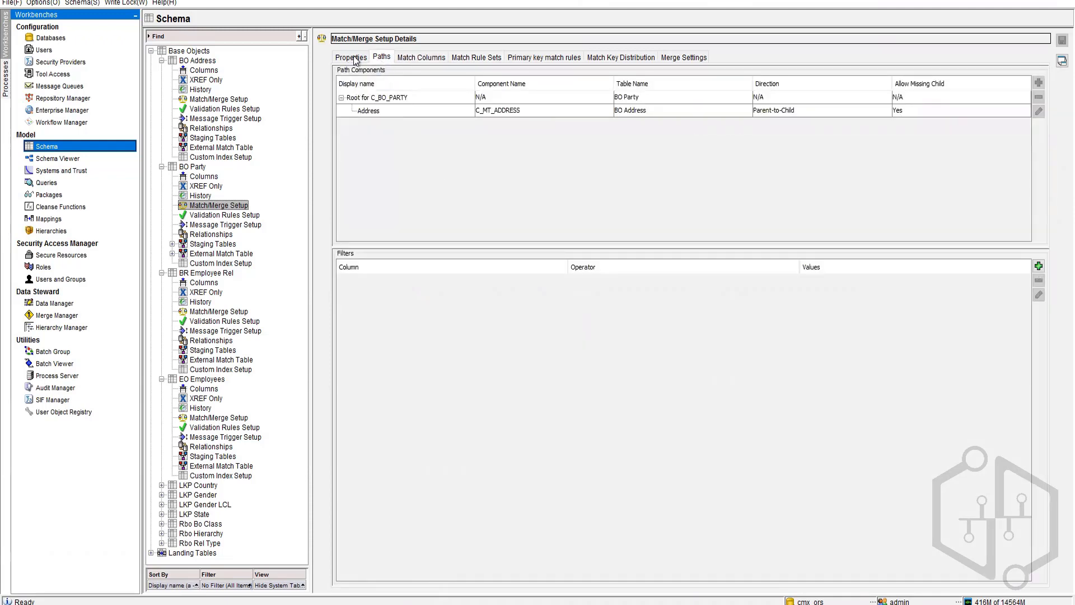
{"action": "left_click", "coordinate": [353, 58]}
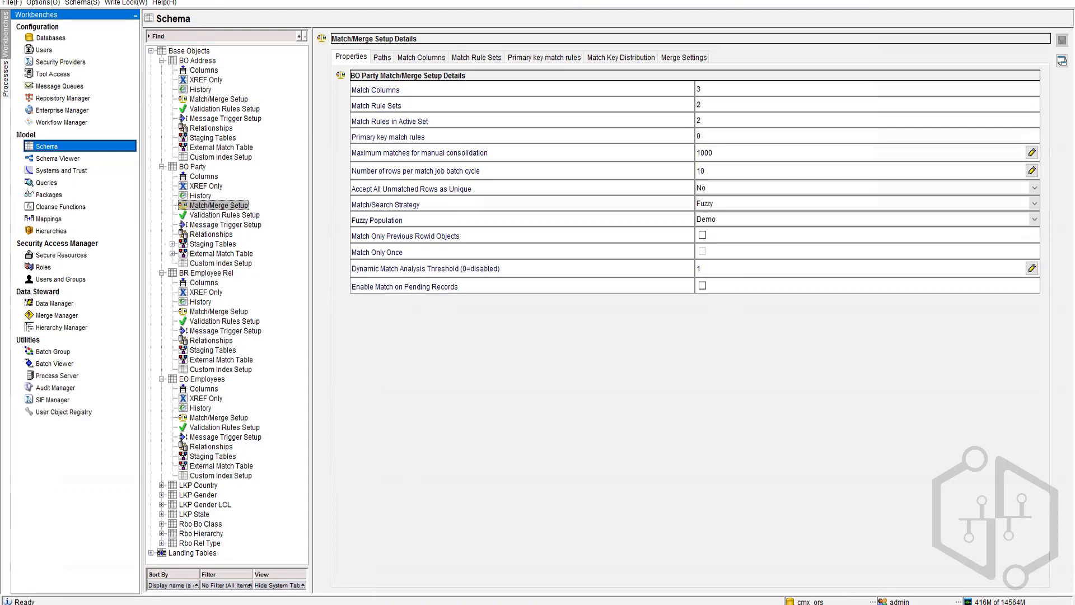
{"action": "left_click", "coordinate": [219, 604]}
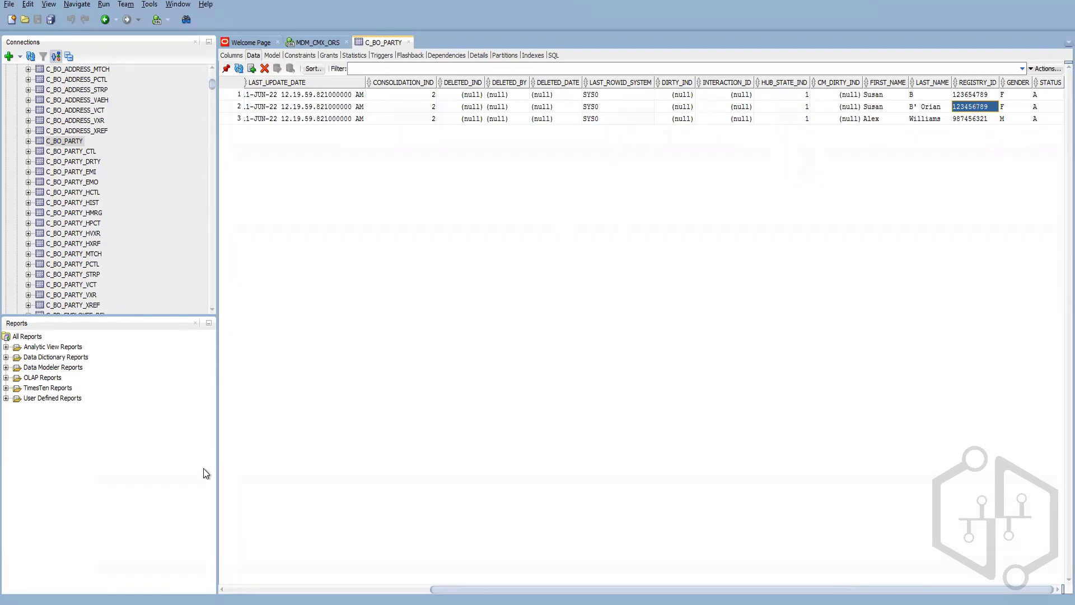
Step: Switch back to BO Party's match/merge setup in the MDM Hub Console
{"action": "mouse_move", "coordinate": [151, 603]}
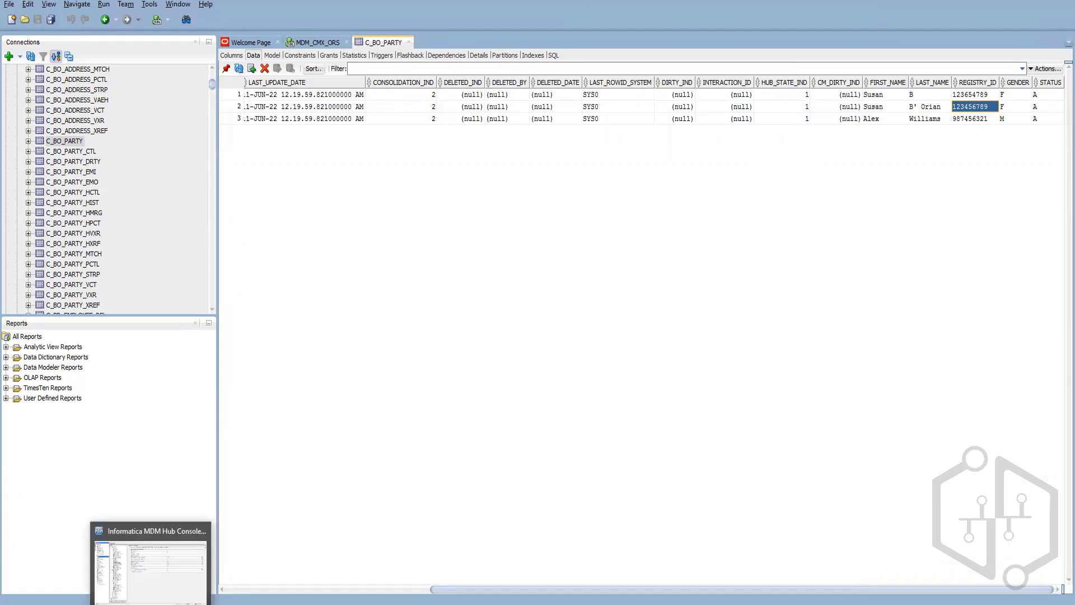
{"action": "left_click", "coordinate": [166, 576]}
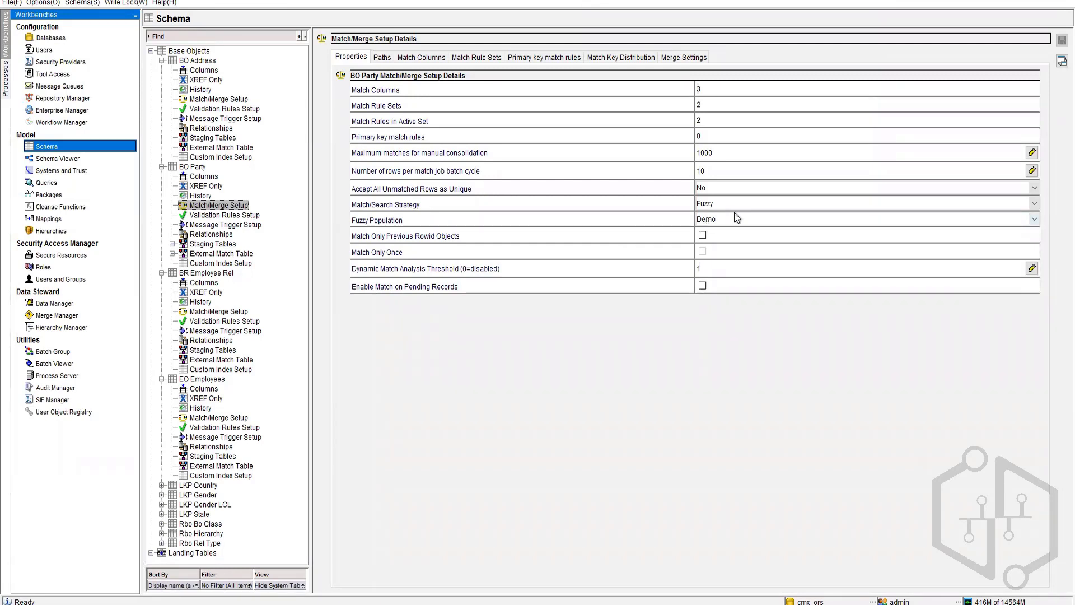
Step: Keep Fuzzy Population at Demo and go to the Merge Manager
{"action": "left_click", "coordinate": [714, 220]}
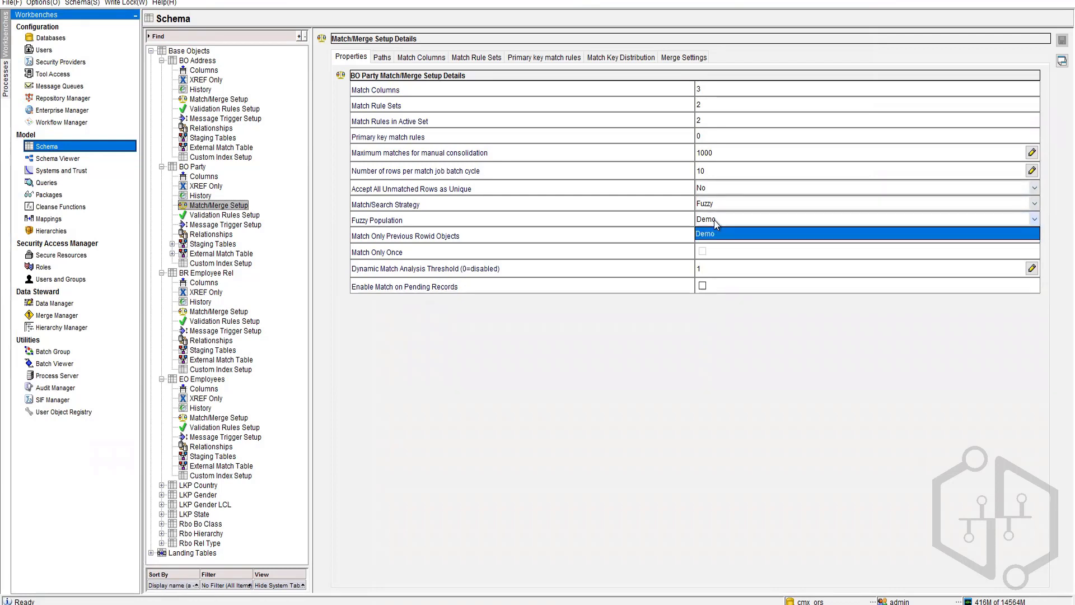
{"action": "left_click", "coordinate": [714, 220]}
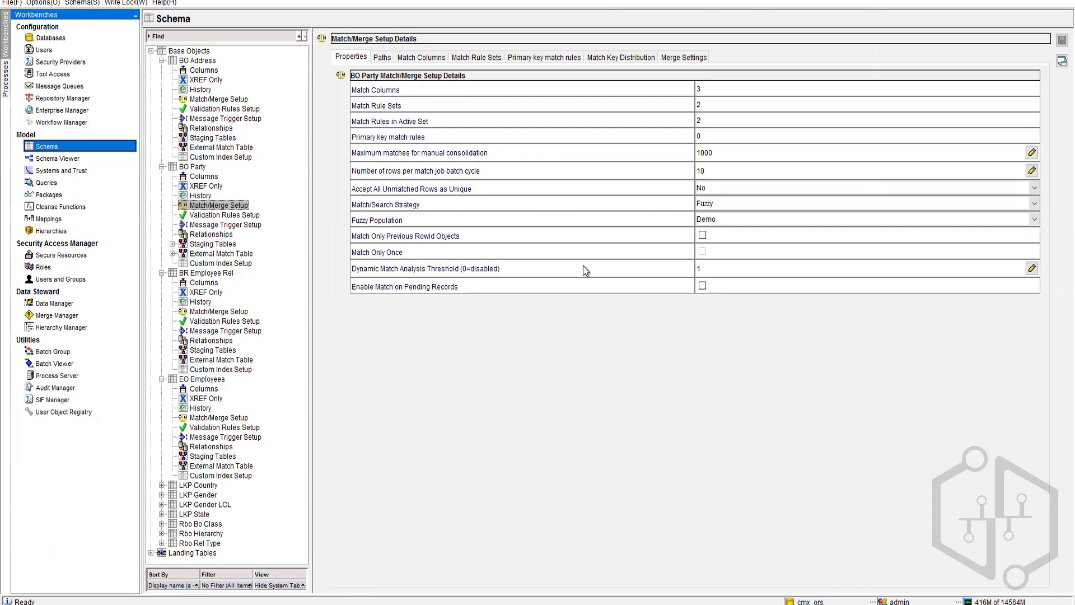
{"action": "left_click", "coordinate": [59, 315]}
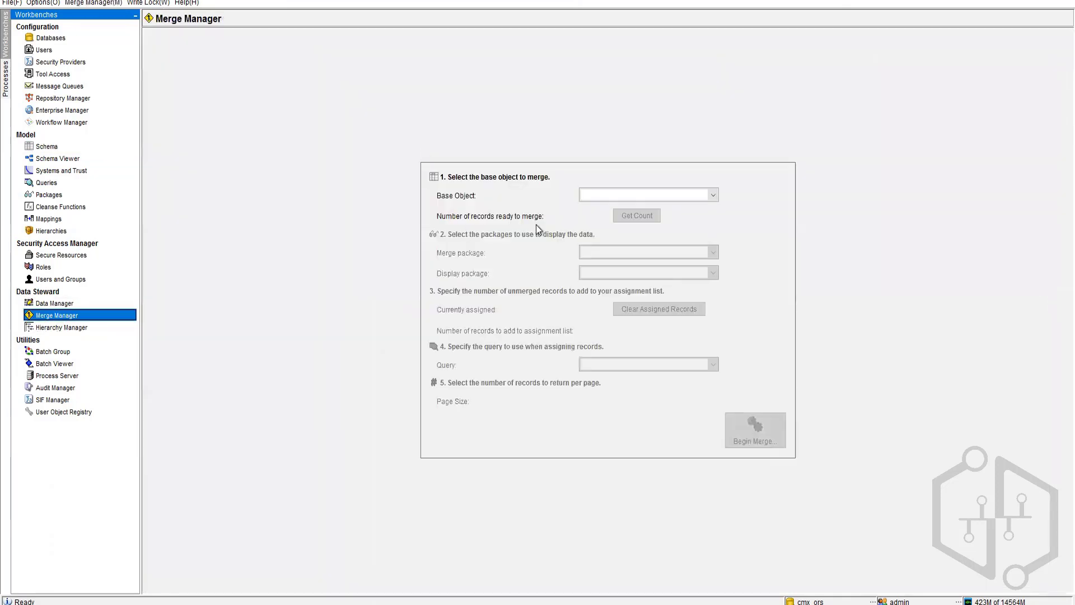
Step: Begin a merge session for BO Party with the Put Party merge package after getting its count
{"action": "left_click", "coordinate": [657, 196]}
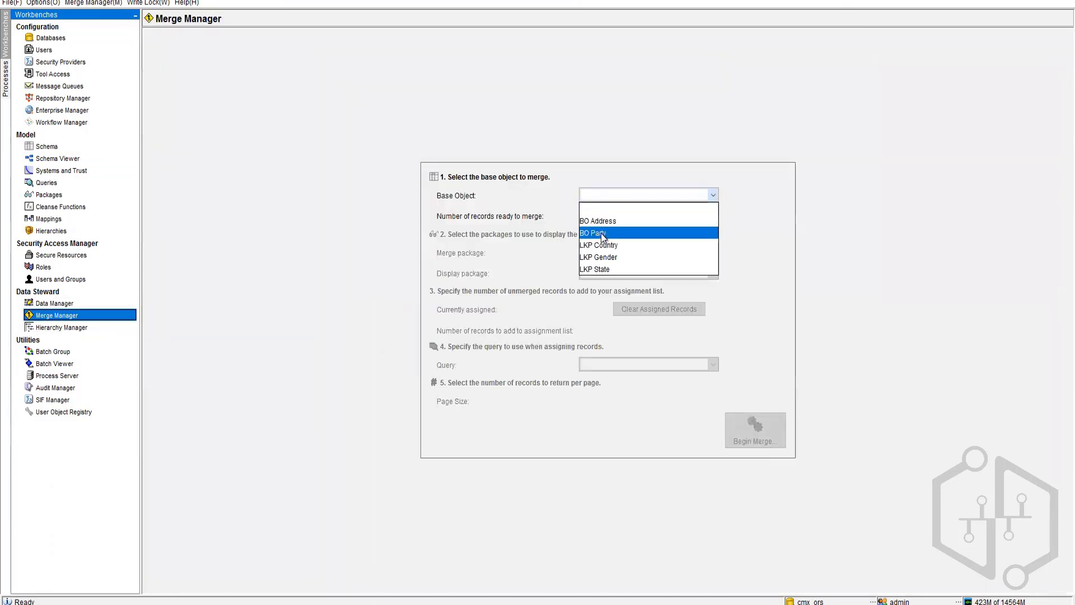
{"action": "left_click", "coordinate": [600, 233]}
{"action": "left_click", "coordinate": [635, 218]}
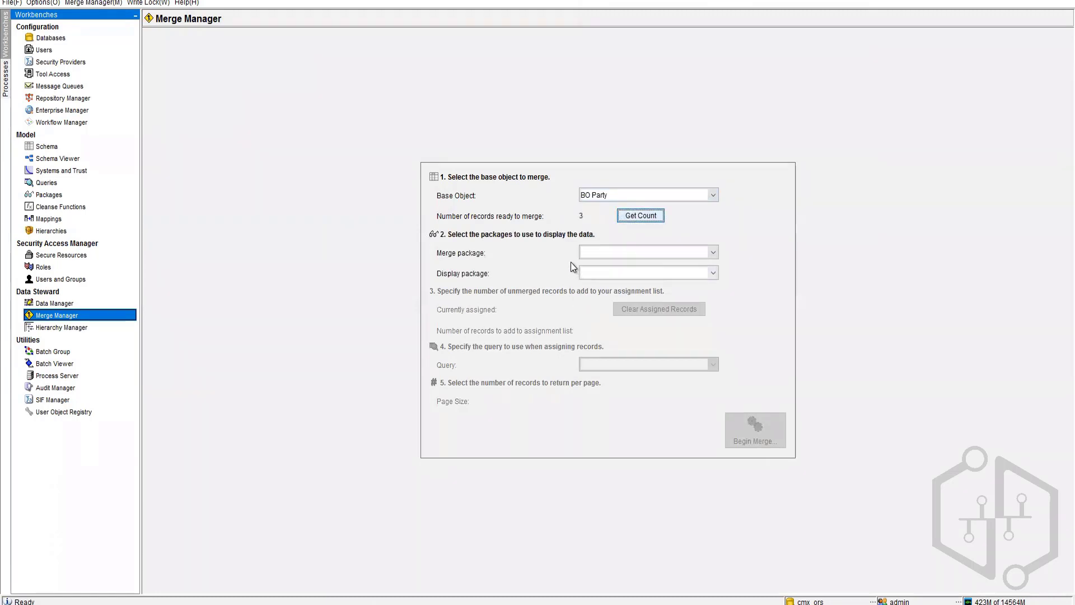
{"action": "left_click", "coordinate": [620, 252]}
{"action": "left_click", "coordinate": [613, 278]}
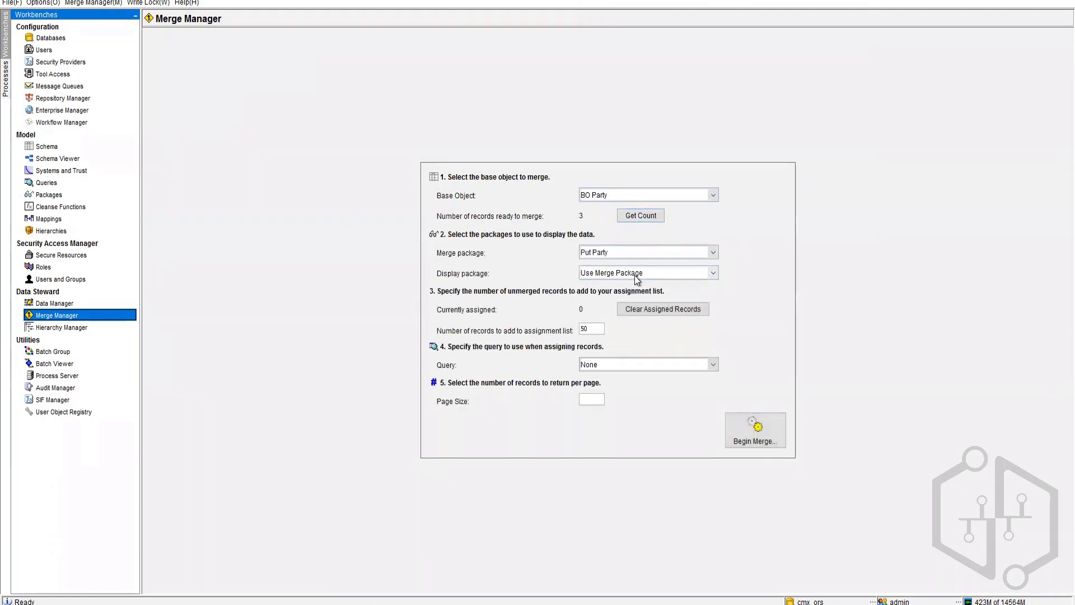
{"action": "left_click", "coordinate": [756, 441]}
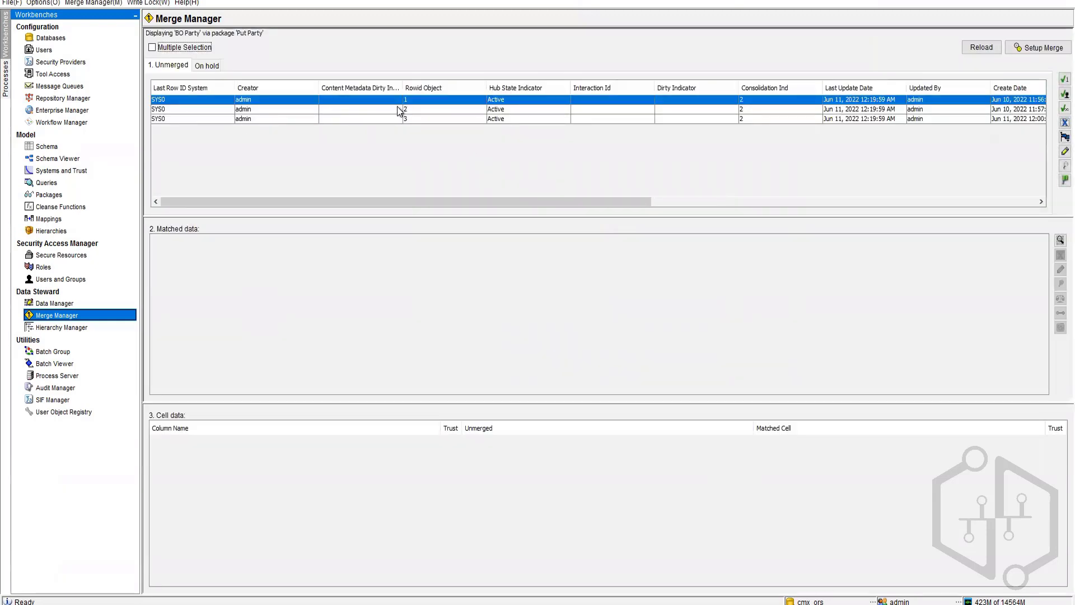
Step: Adjust the Unmerged table view and select the first two unmerged records
{"action": "left_click_drag", "start_coordinate": [563, 202], "coordinate": [565, 202]}
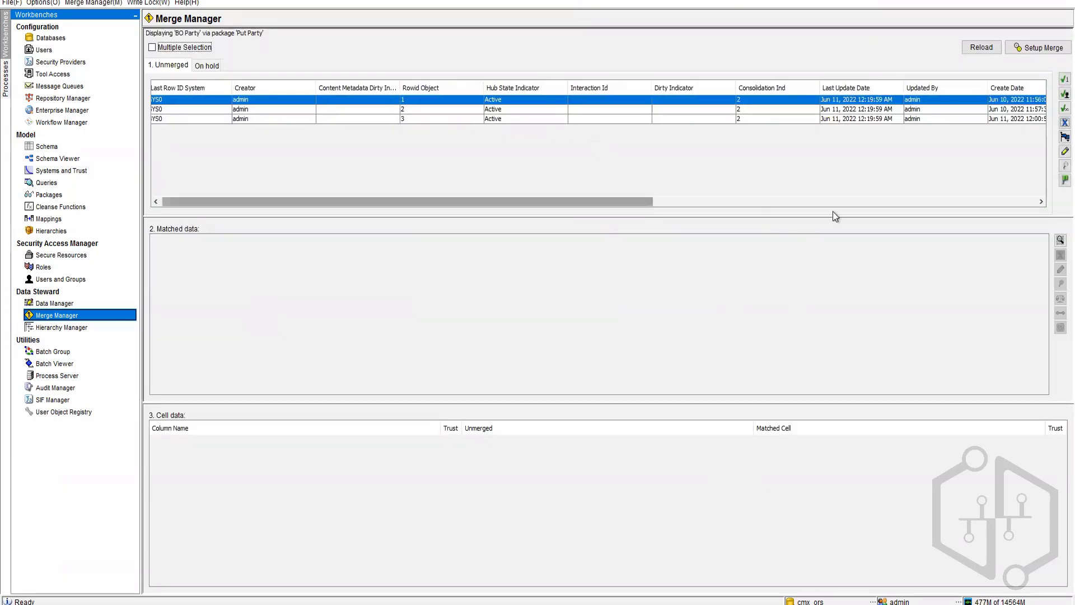
{"action": "left_click_drag", "start_coordinate": [835, 216], "coordinate": [920, 209]}
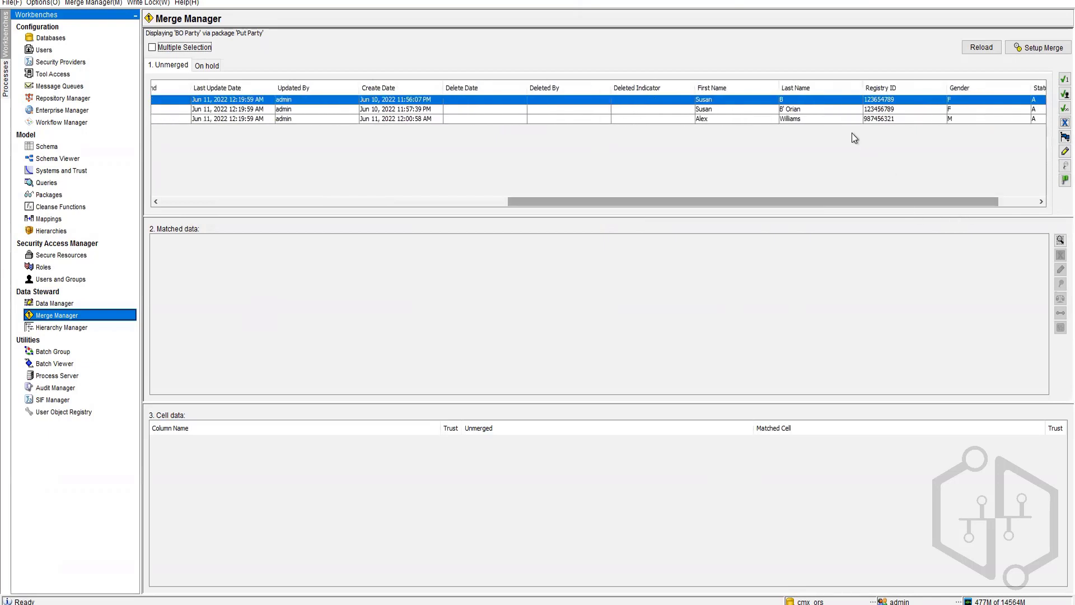
{"action": "left_click", "coordinate": [821, 110]}
{"action": "left_click", "coordinate": [843, 99]}
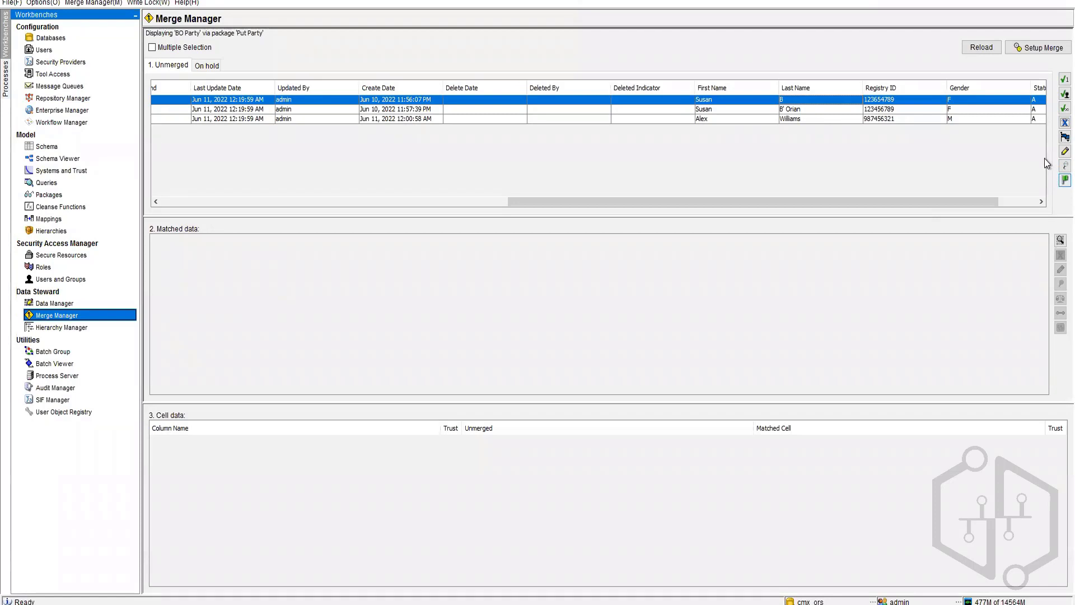
{"action": "left_click", "coordinate": [1044, 48]}
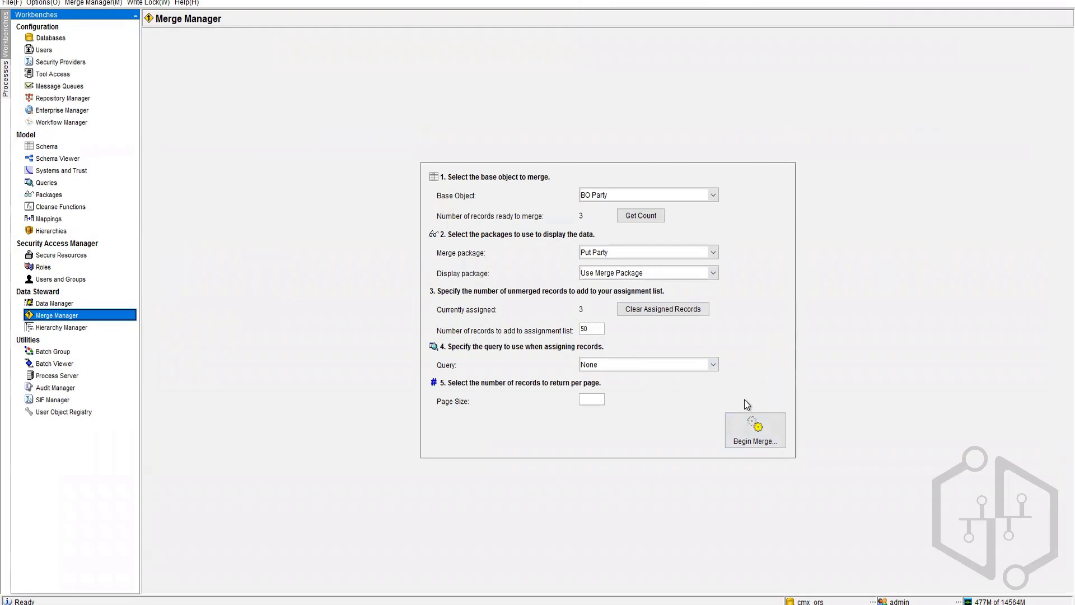
{"action": "left_click", "coordinate": [755, 429]}
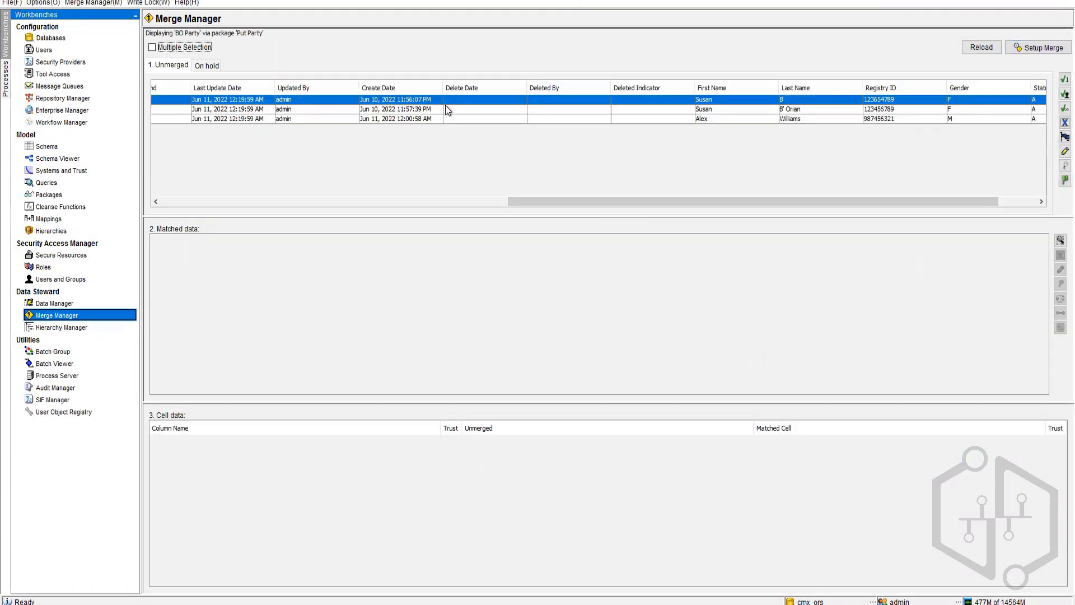
{"action": "left_click", "coordinate": [445, 101], "text": "ctrl"}
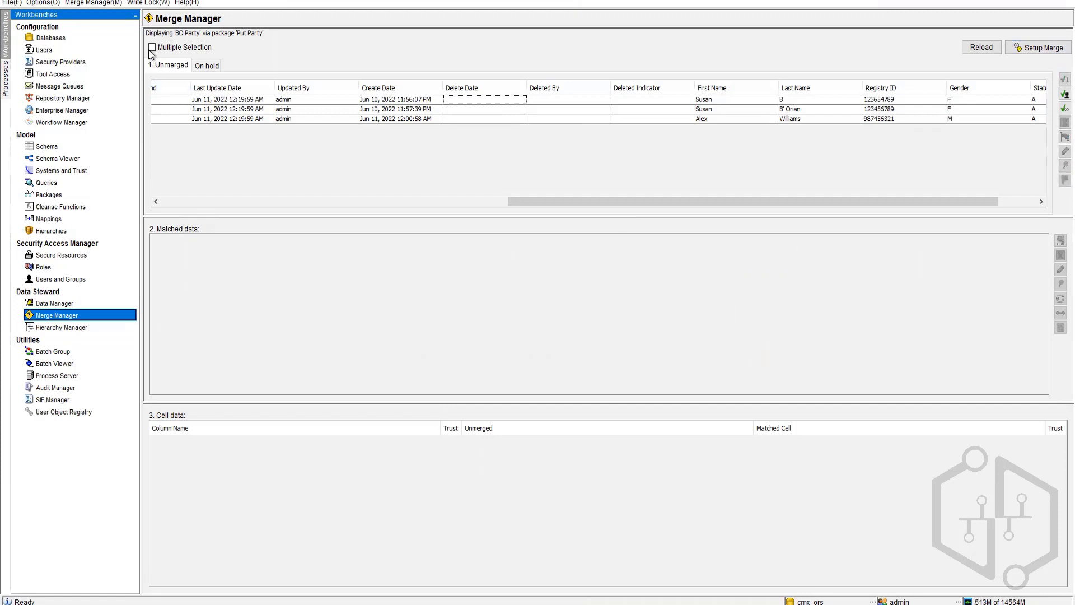
{"action": "left_click", "coordinate": [197, 102]}
{"action": "left_click", "coordinate": [203, 111]}
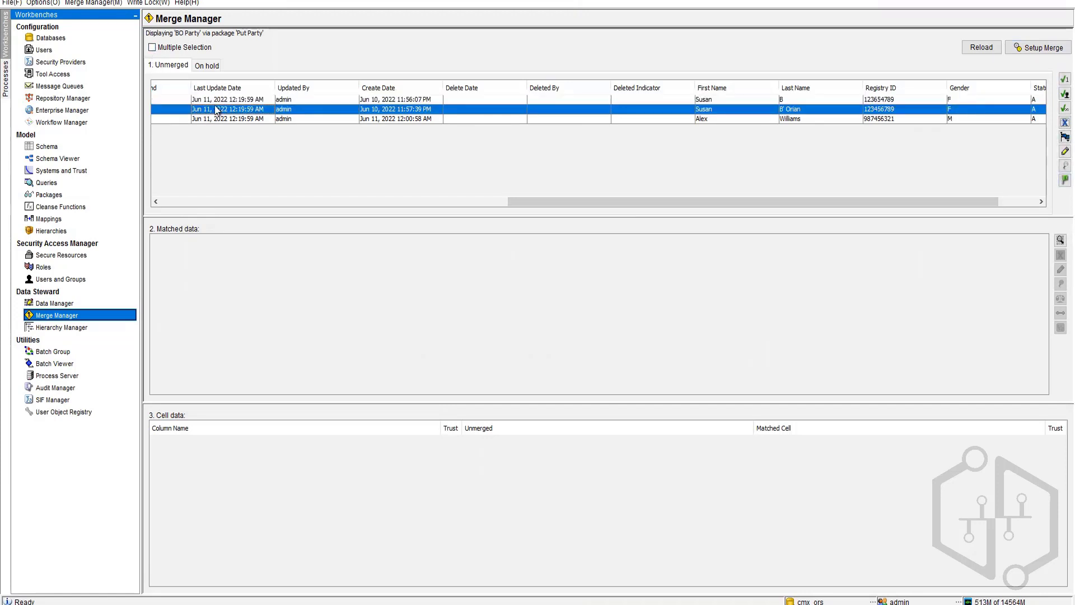
{"action": "left_click", "coordinate": [245, 102]}
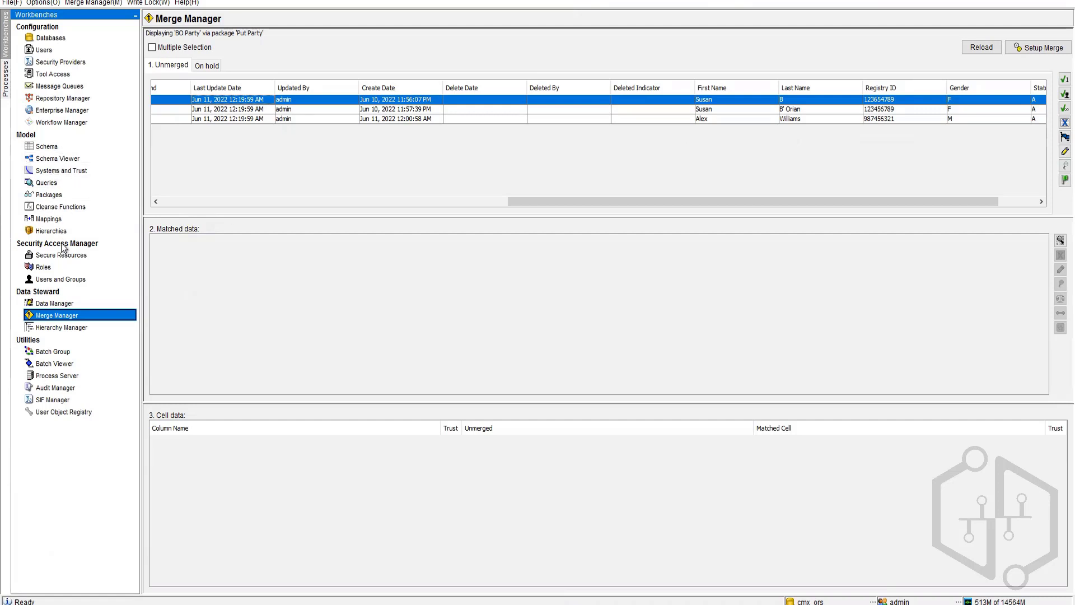
Step: Look at the Data Manager, then return to the Merge Manager
{"action": "left_click", "coordinate": [65, 303]}
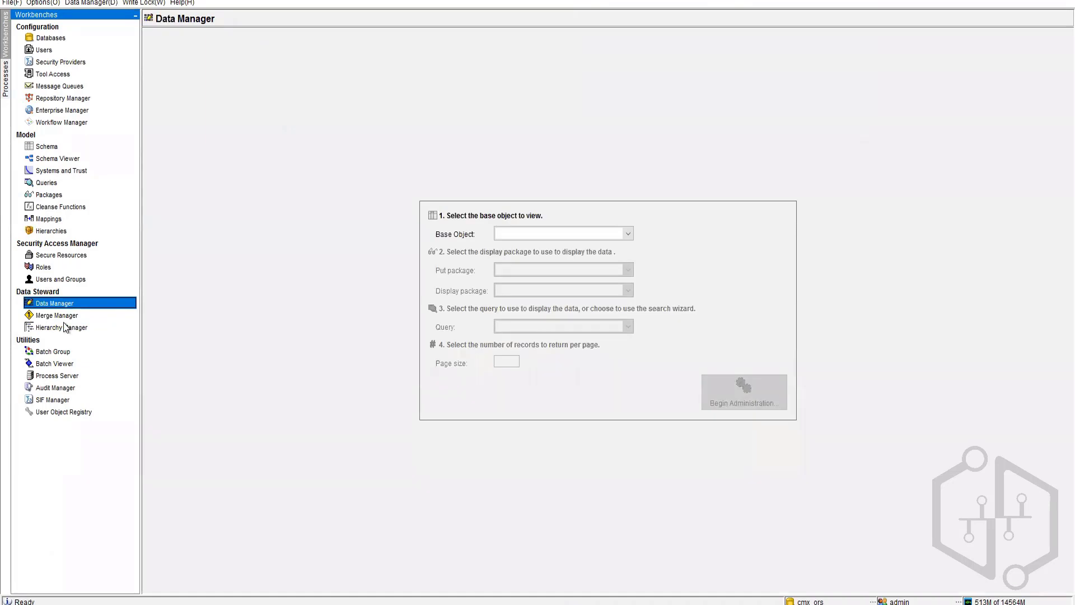
{"action": "left_click", "coordinate": [96, 315]}
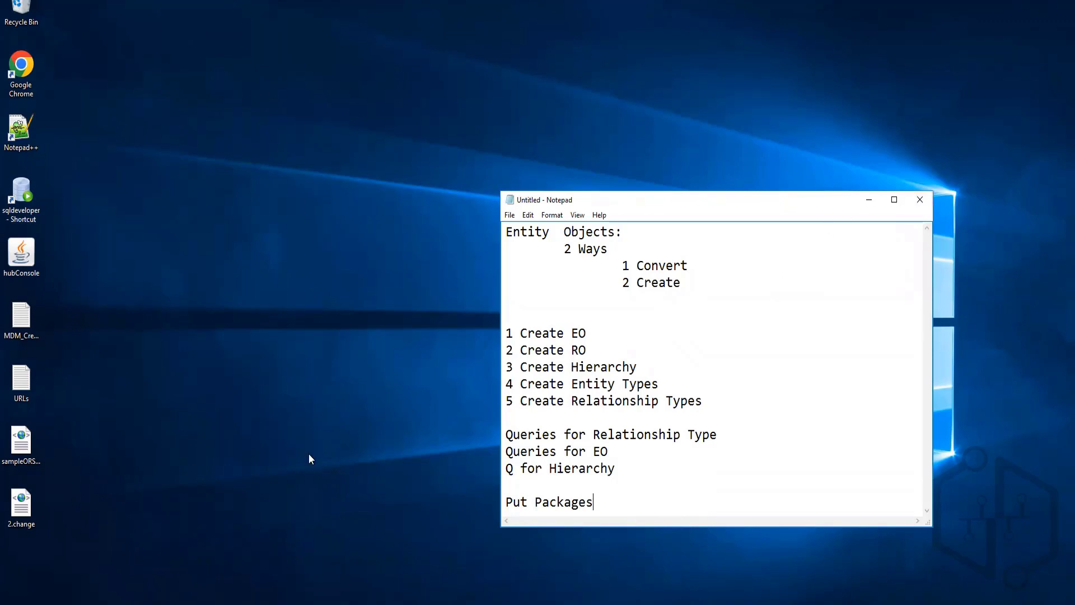
Step: Leave Notepad for the Hub Console Batch Viewer showing BO Party's successful match-and-merge run
{"action": "key", "text": "alt+Tab"}
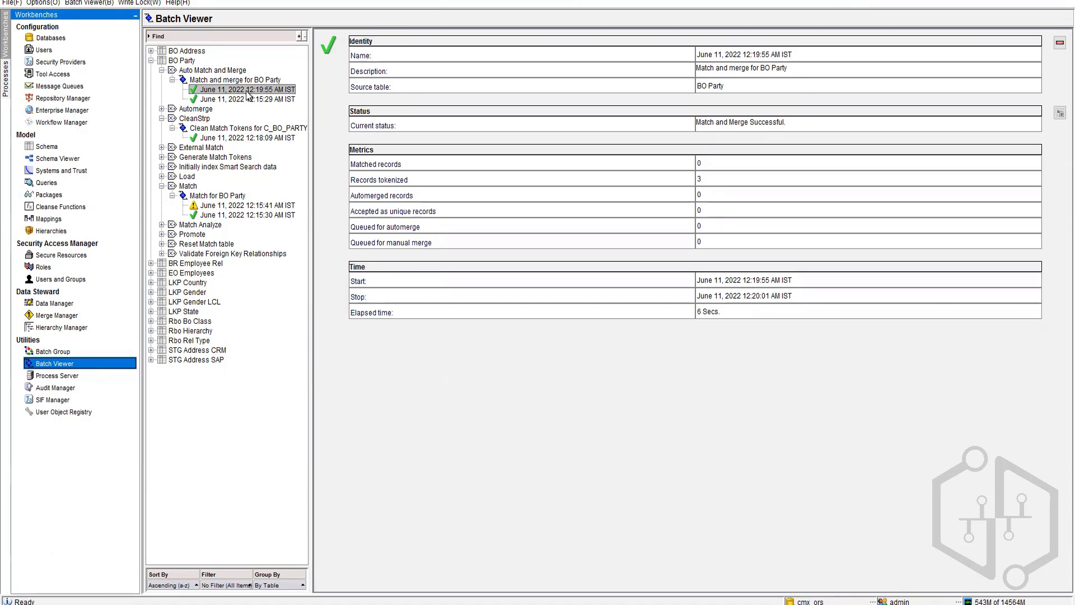
Step: Open the Batch Group utility under Utilities to show the Batch Groups tree
{"action": "left_click", "coordinate": [58, 355]}
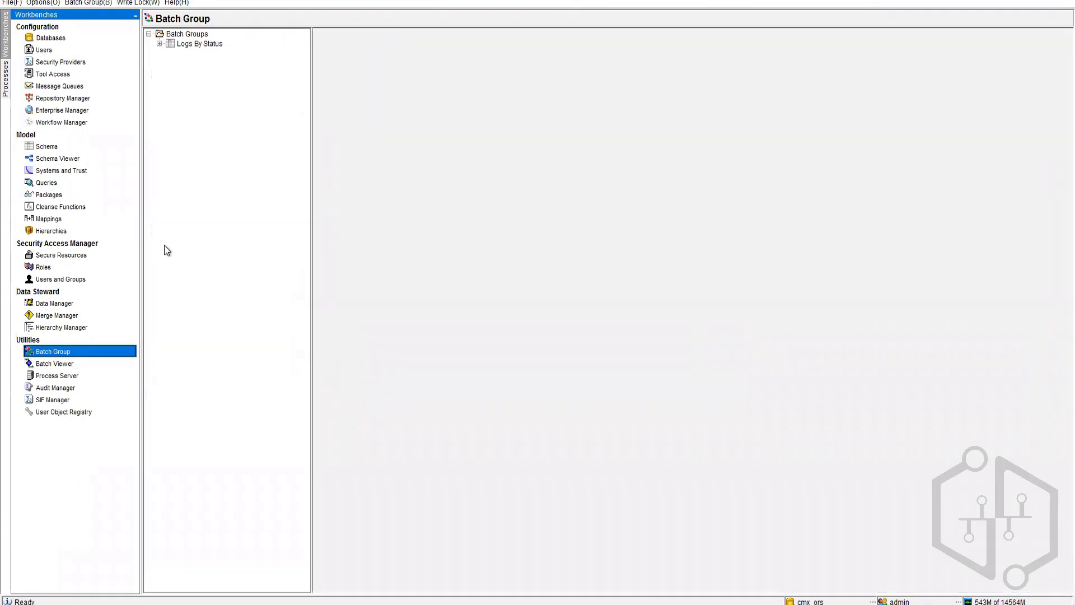
{"action": "left_click", "coordinate": [71, 363]}
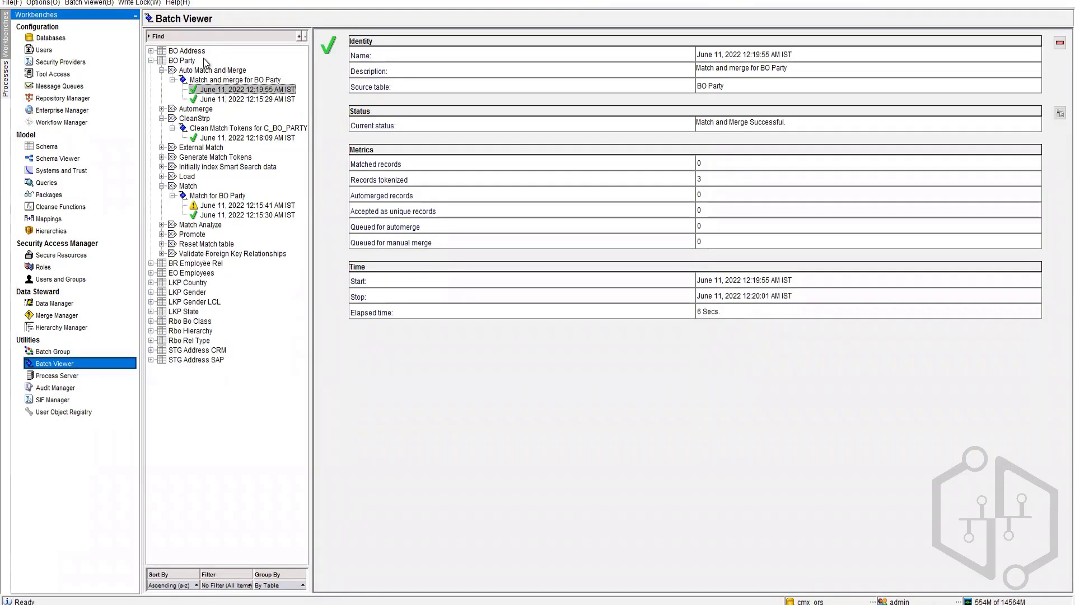
{"action": "left_click", "coordinate": [67, 352]}
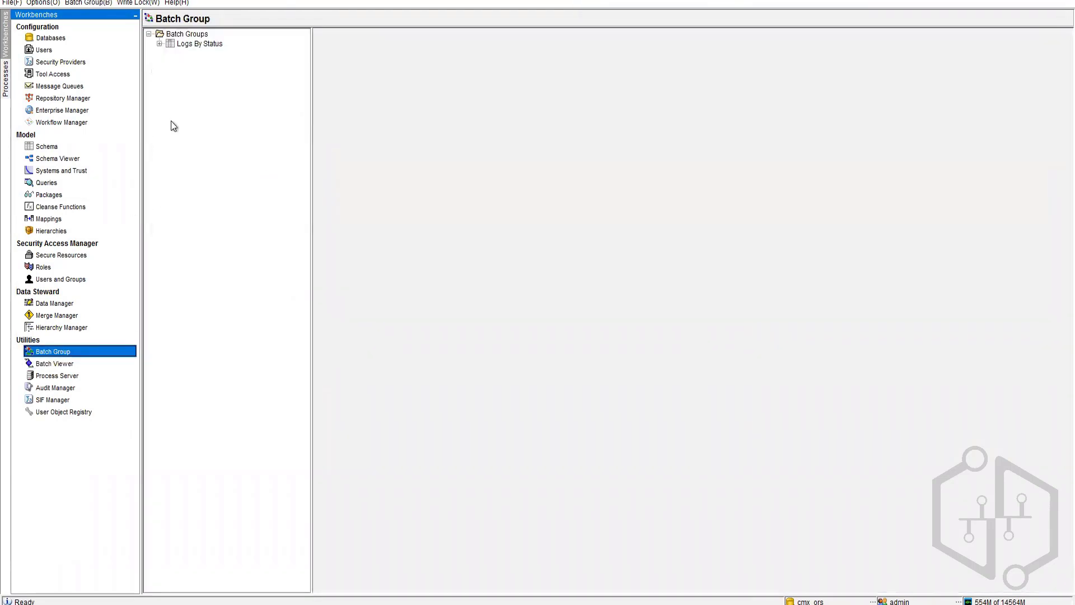
Step: Add a new batch group named partyLoad
{"action": "right_click", "coordinate": [201, 88]}
{"action": "left_click", "coordinate": [230, 98]}
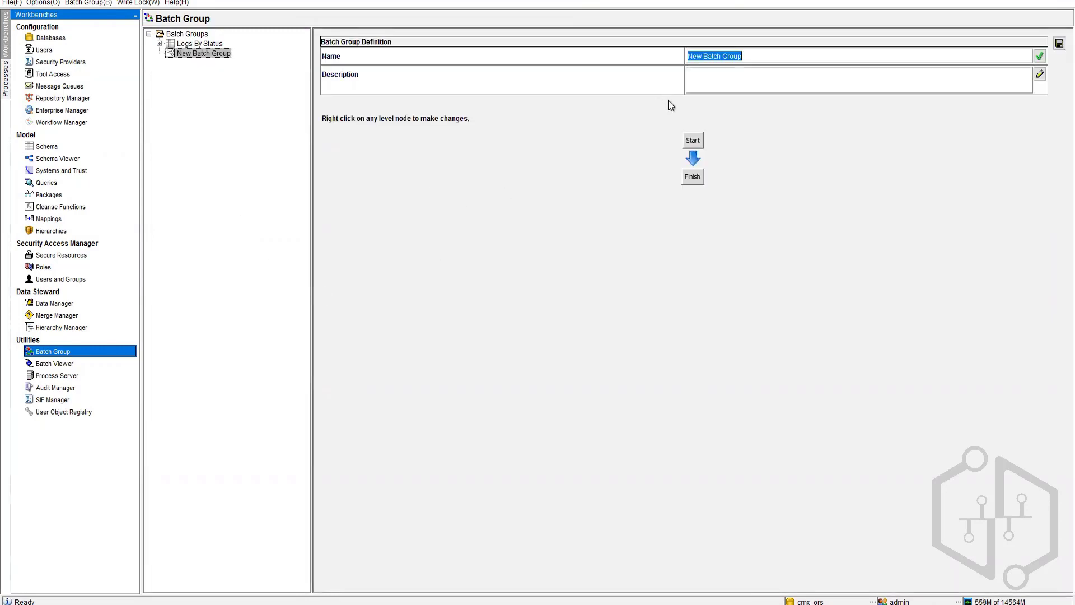
{"action": "type", "text": "partyDa"}
{"action": "key", "text": "BackSpace"}
{"action": "key", "text": "BackSpace"}
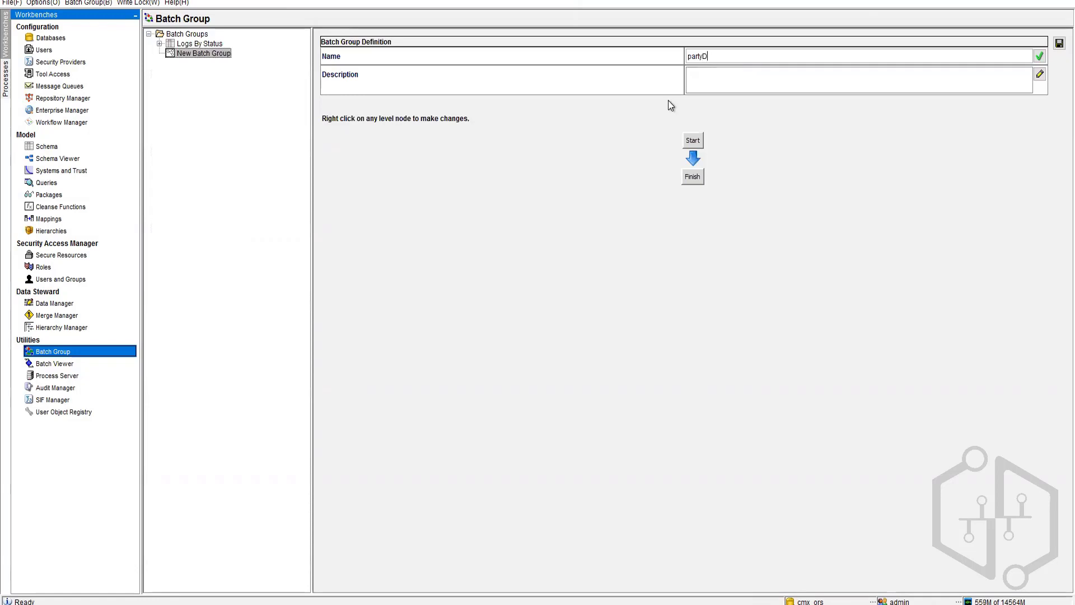
{"action": "type", "text": "Load"}
Step: Add a level below Start holding the BO Party Load from STG Party CRM job
{"action": "right_click", "coordinate": [693, 138]}
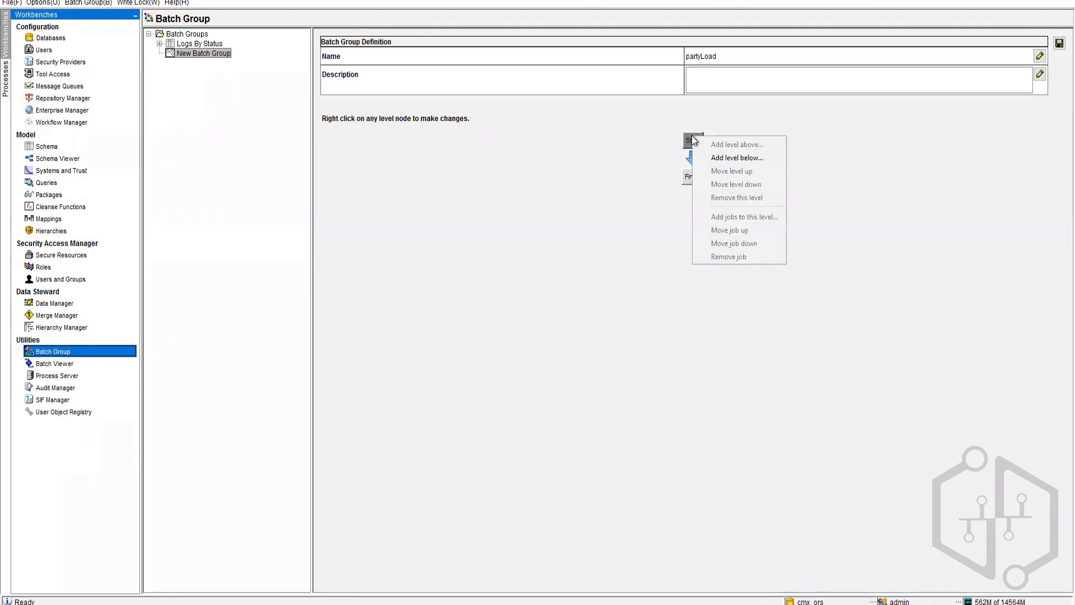
{"action": "left_click", "coordinate": [714, 159]}
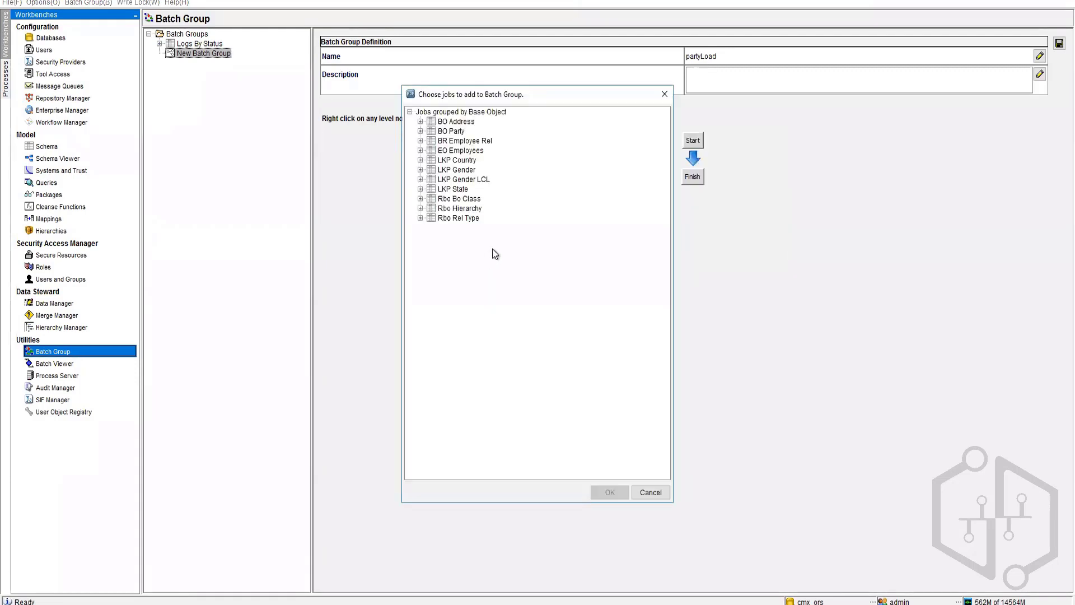
{"action": "left_click", "coordinate": [421, 131]}
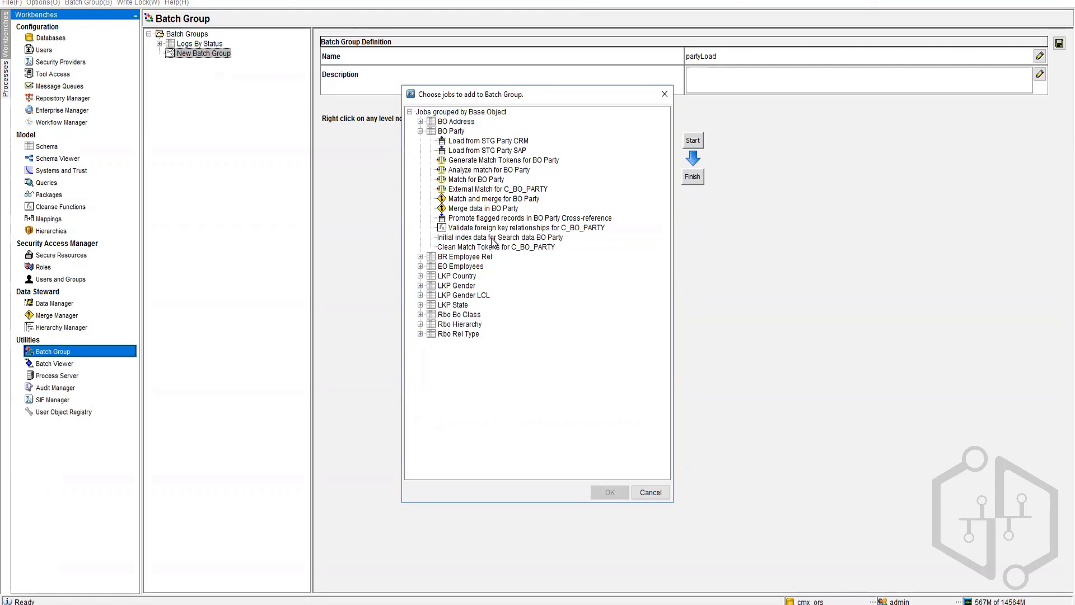
{"action": "left_click", "coordinate": [504, 142]}
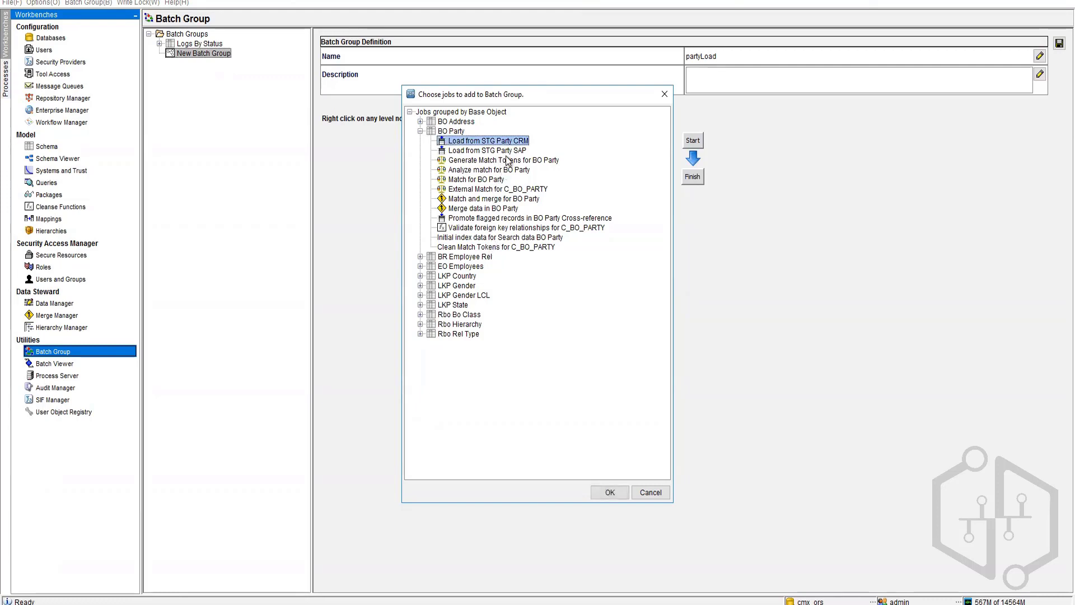
{"action": "left_click", "coordinate": [610, 493]}
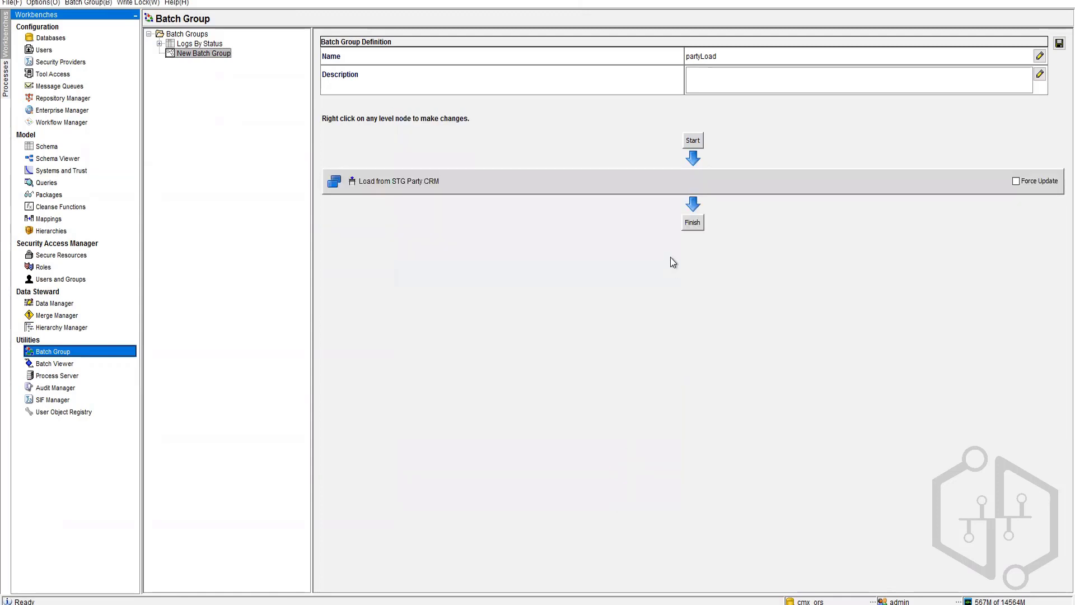
Step: Add Load from STG Party SAP to the party level, then remove that whole level
{"action": "right_click", "coordinate": [456, 180]}
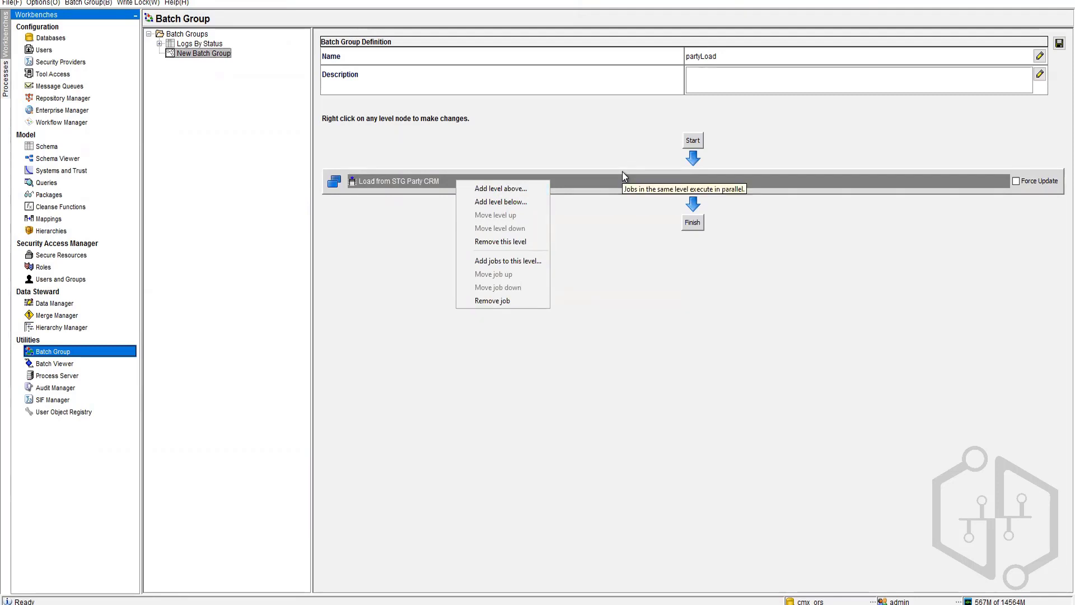
{"action": "left_click", "coordinate": [495, 262]}
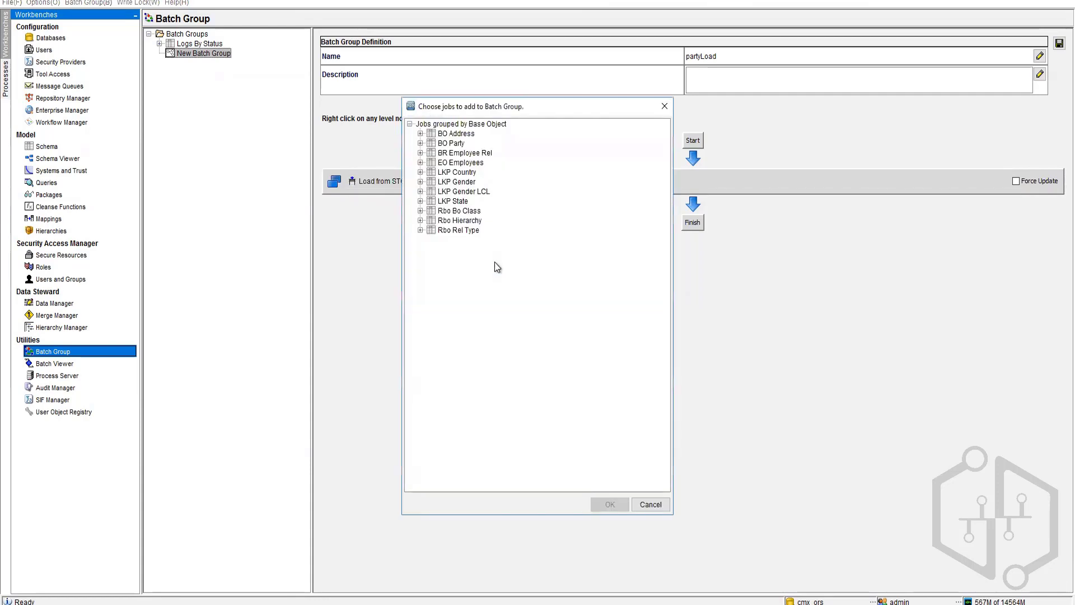
{"action": "left_click", "coordinate": [420, 144]}
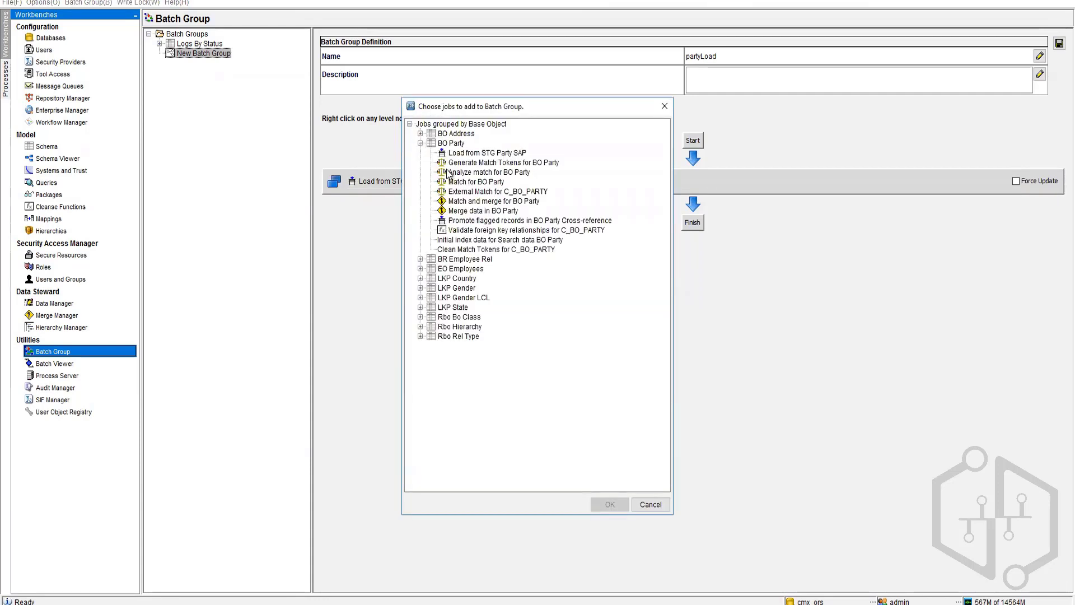
{"action": "left_click", "coordinate": [503, 153]}
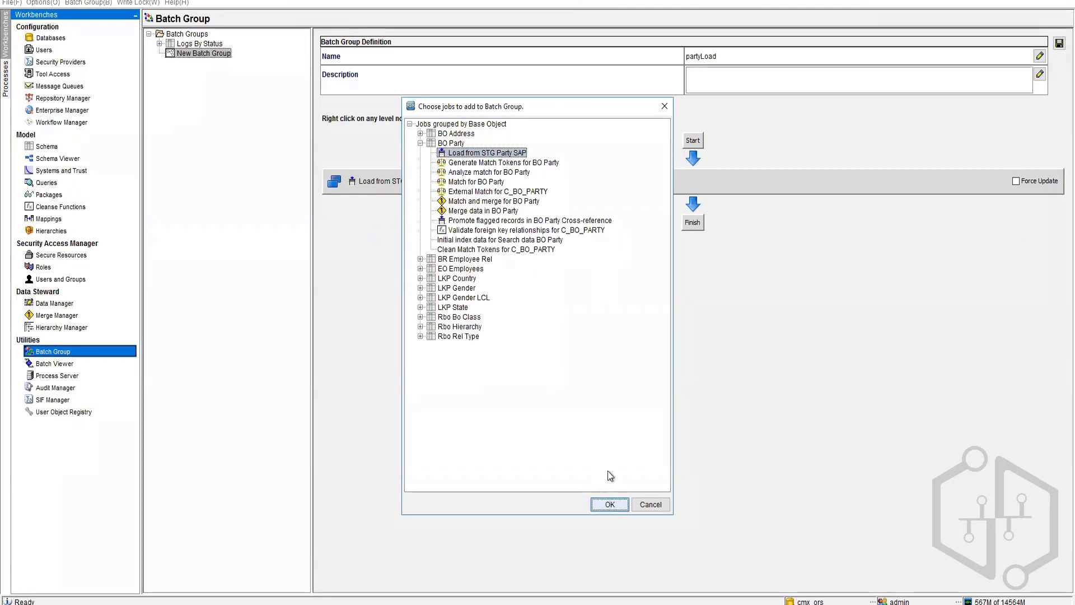
{"action": "left_click", "coordinate": [609, 504]}
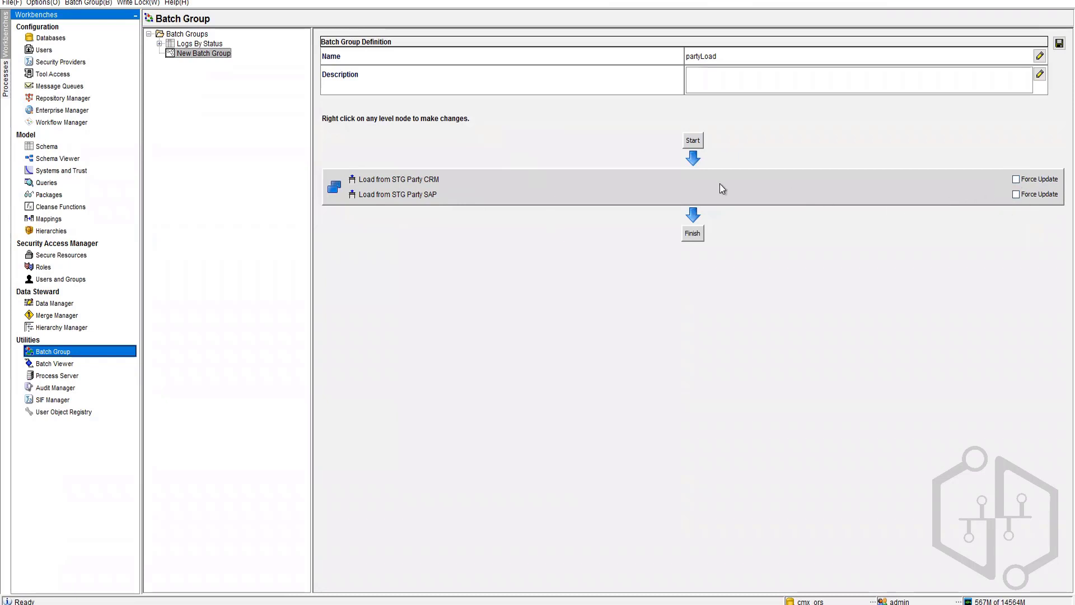
{"action": "right_click", "coordinate": [468, 185]}
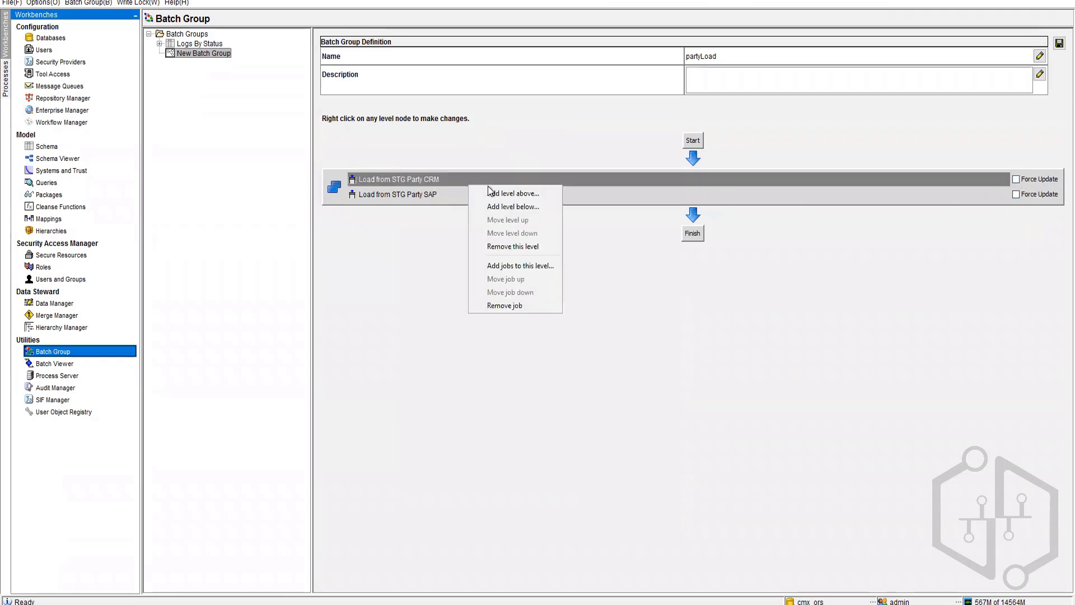
{"action": "left_click", "coordinate": [515, 246]}
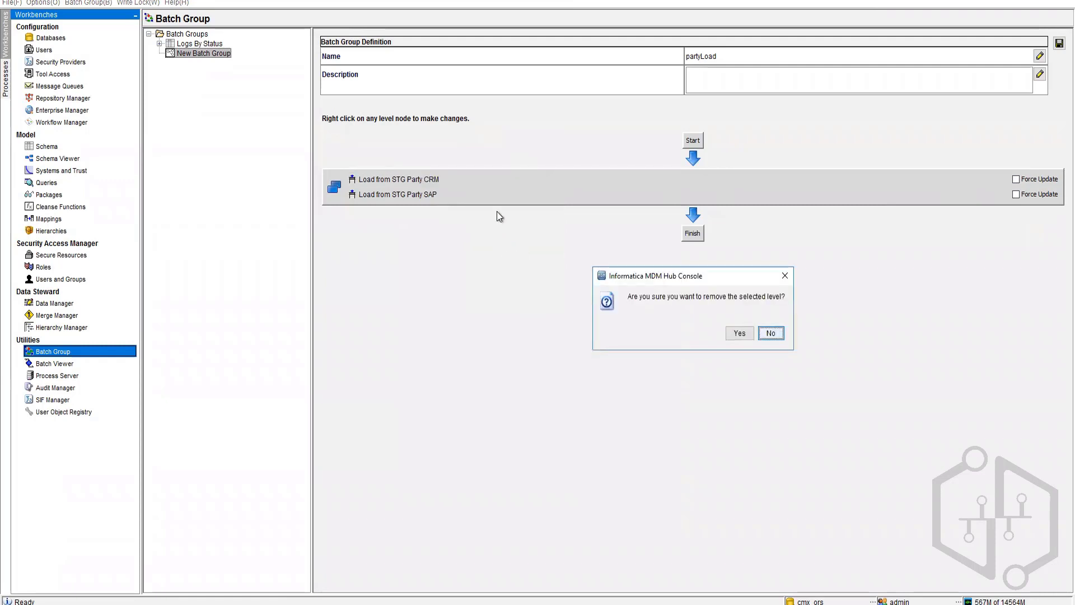
{"action": "left_click", "coordinate": [740, 333]}
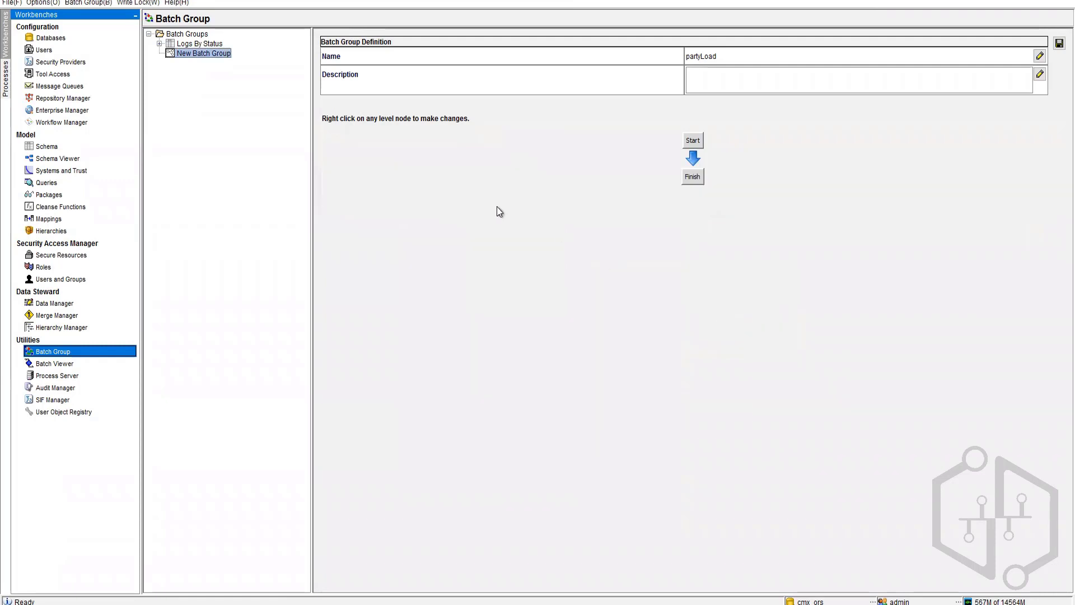
Step: Add a level below Start with both BO Address staging jobs, CRM and SAP
{"action": "right_click", "coordinate": [691, 138]}
{"action": "left_click", "coordinate": [734, 160]}
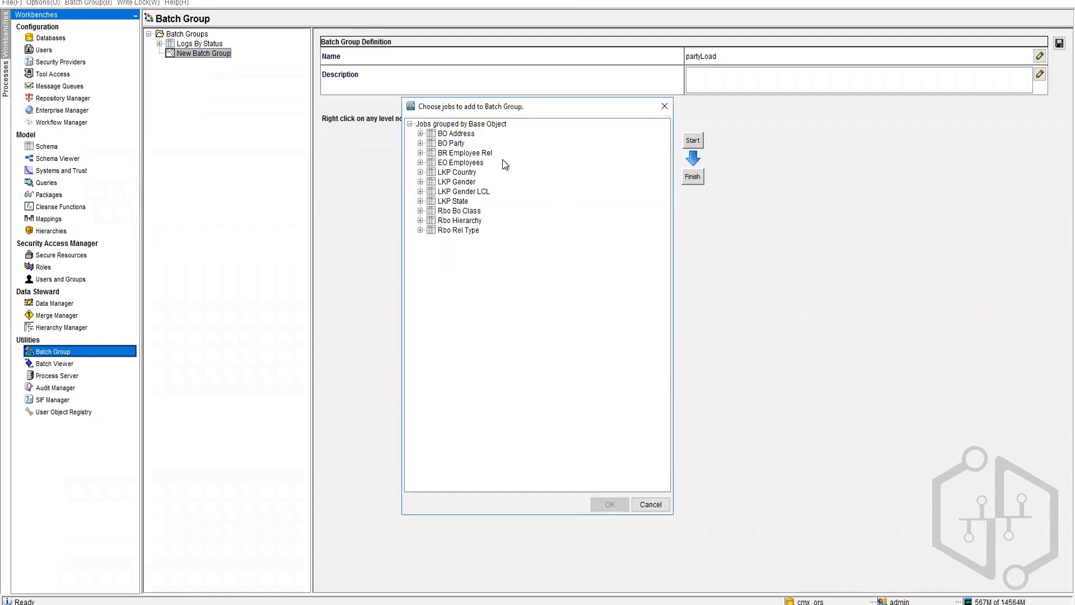
{"action": "left_click", "coordinate": [421, 144]}
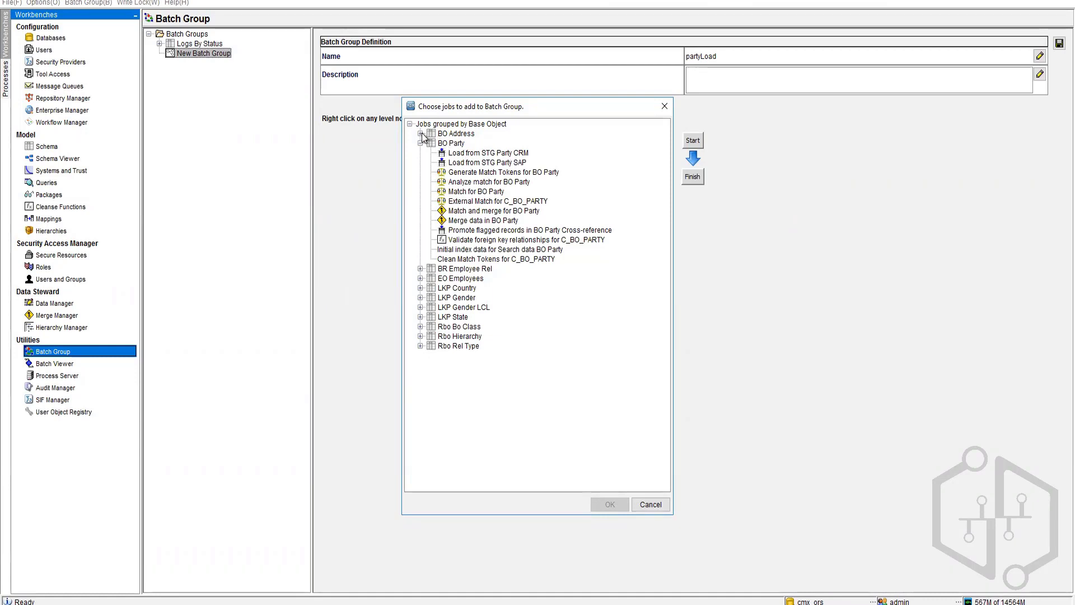
{"action": "left_click", "coordinate": [421, 133]}
{"action": "left_click", "coordinate": [500, 144]}
{"action": "left_click", "coordinate": [494, 154]}
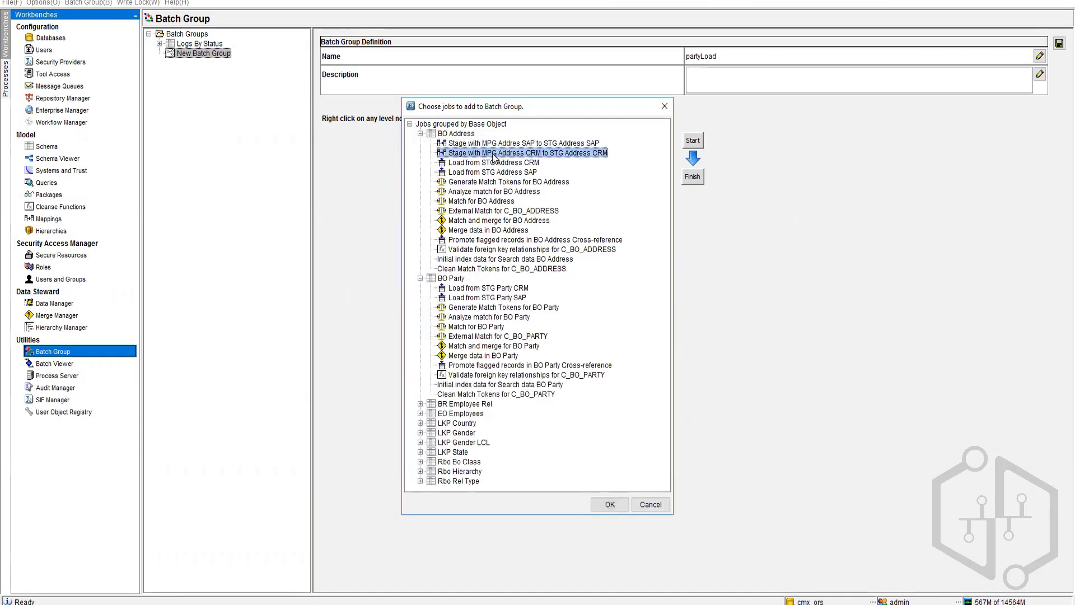
{"action": "left_click", "coordinate": [494, 144]}
{"action": "left_click", "coordinate": [492, 153]}
{"action": "left_click", "coordinate": [504, 144], "text": "ctrl"}
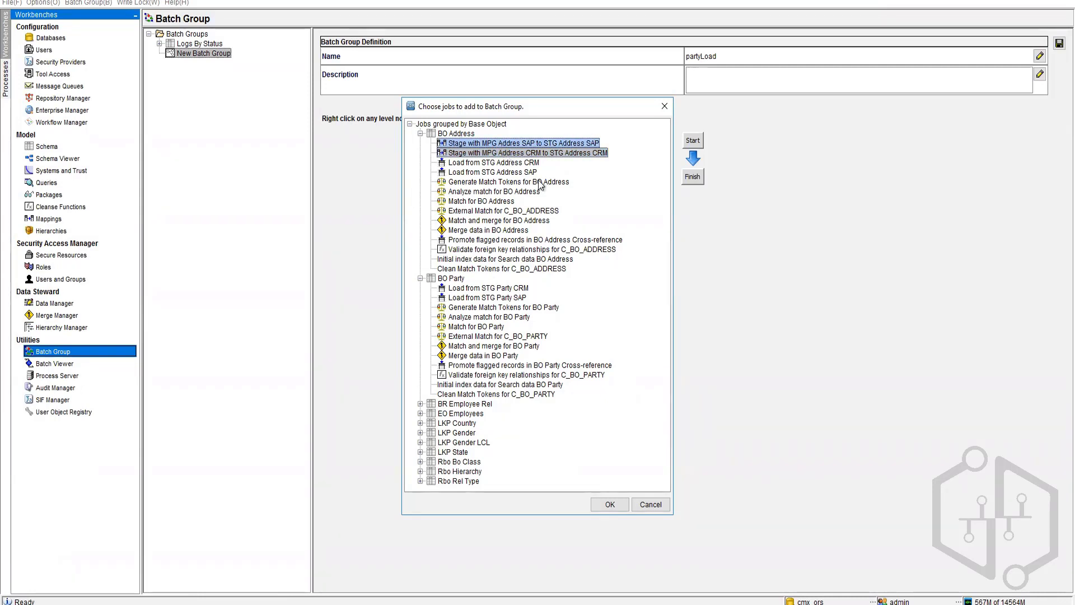
{"action": "left_click", "coordinate": [609, 504]}
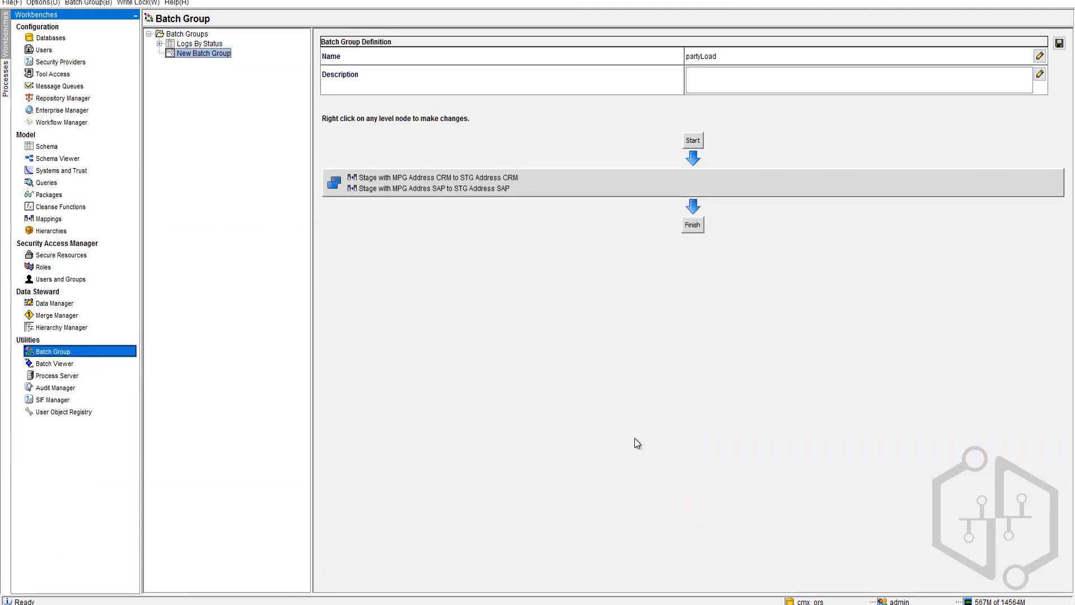
Step: Add a Load from STG Party CRM level below the address staging level
{"action": "right_click", "coordinate": [516, 192]}
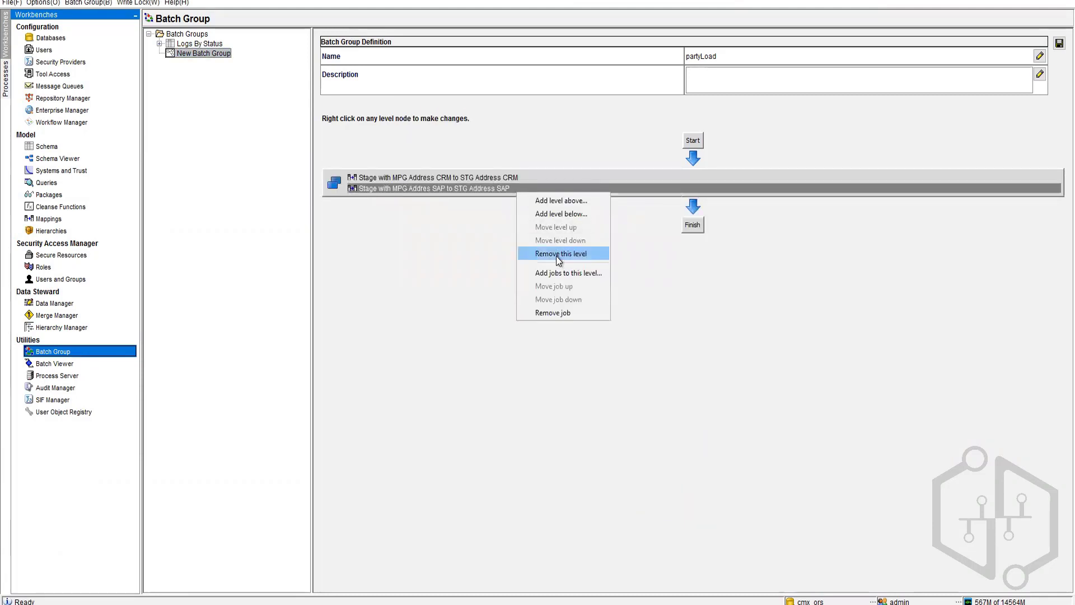
{"action": "left_click", "coordinate": [579, 213]}
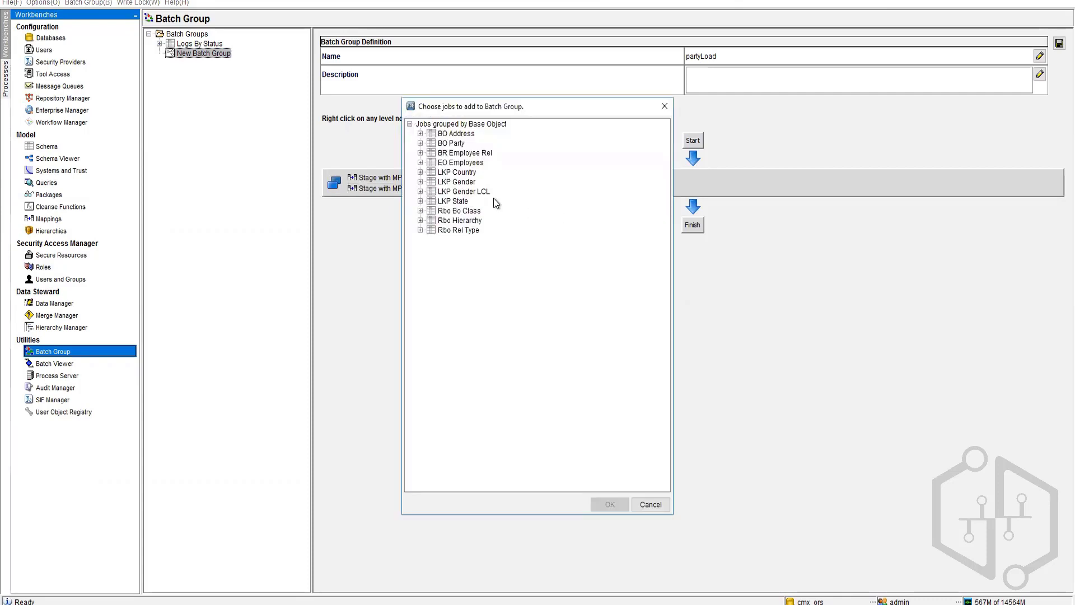
{"action": "left_click", "coordinate": [420, 144]}
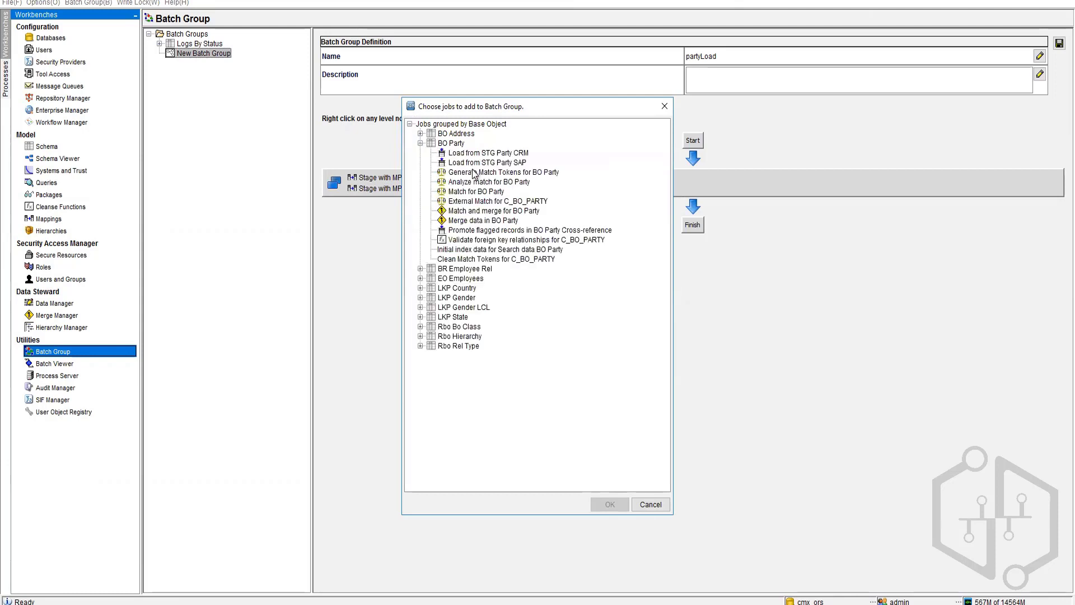
{"action": "left_click", "coordinate": [486, 154]}
{"action": "left_click", "coordinate": [610, 504]}
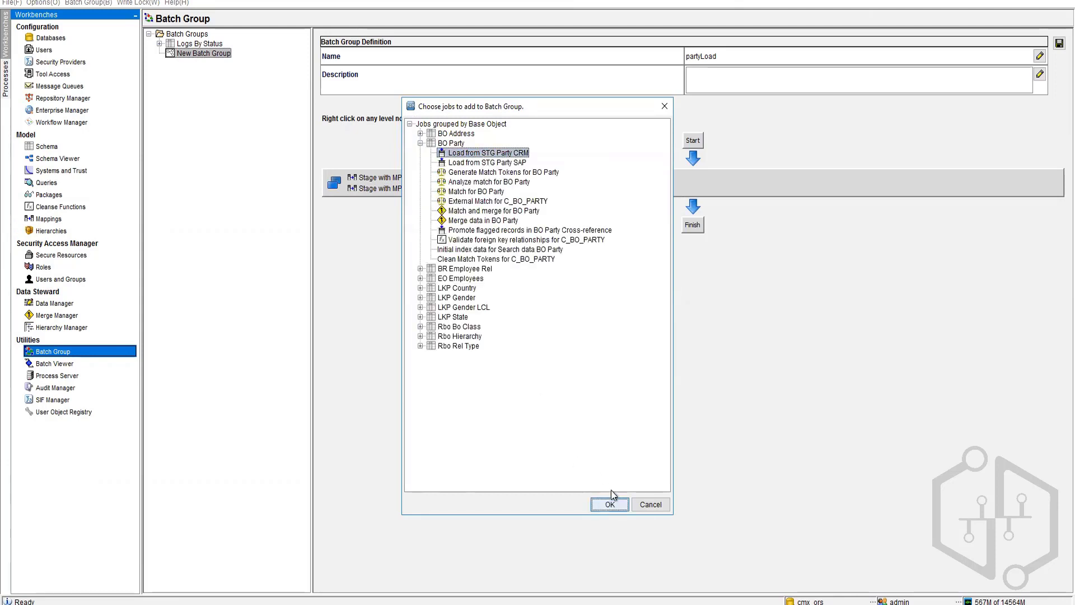
{"action": "right_click", "coordinate": [557, 230]}
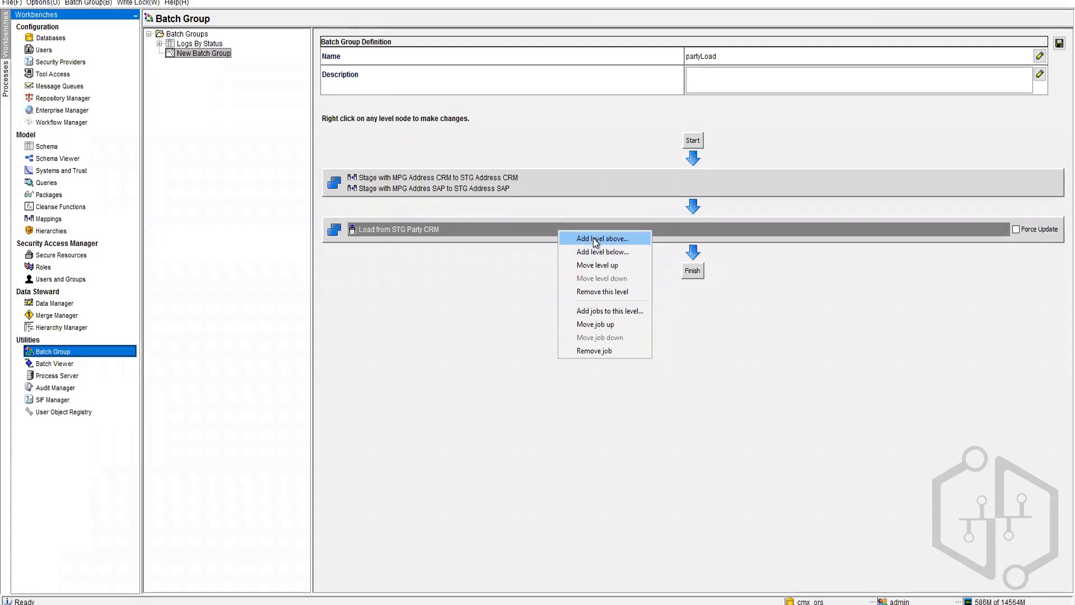
Step: Add a Load from STG Party SAP level below the party CRM level
{"action": "left_click", "coordinate": [597, 252]}
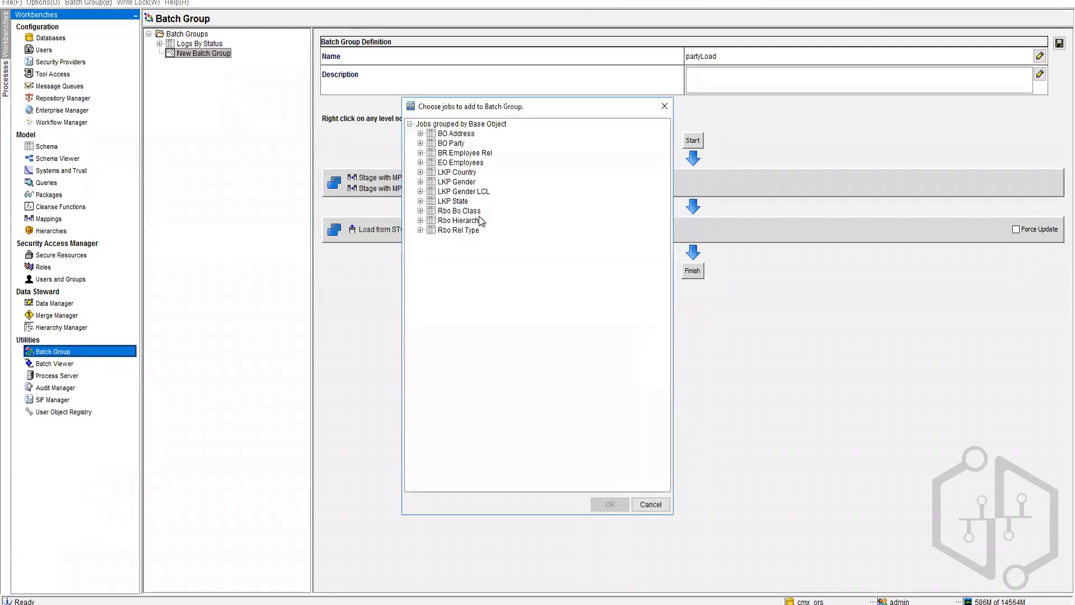
{"action": "left_click", "coordinate": [420, 143]}
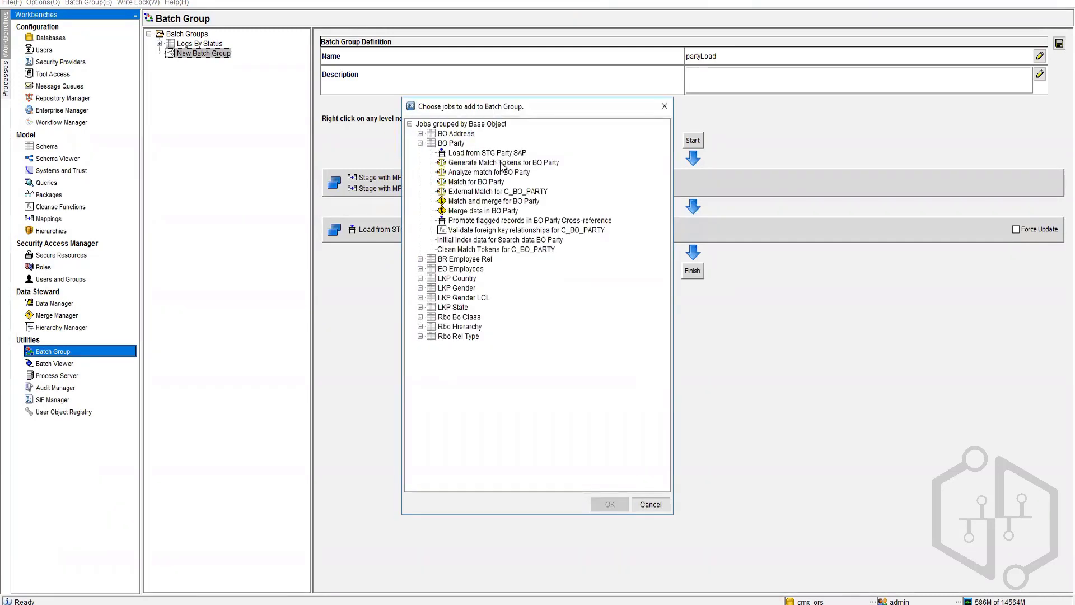
{"action": "left_click", "coordinate": [507, 154]}
{"action": "left_click", "coordinate": [610, 504]}
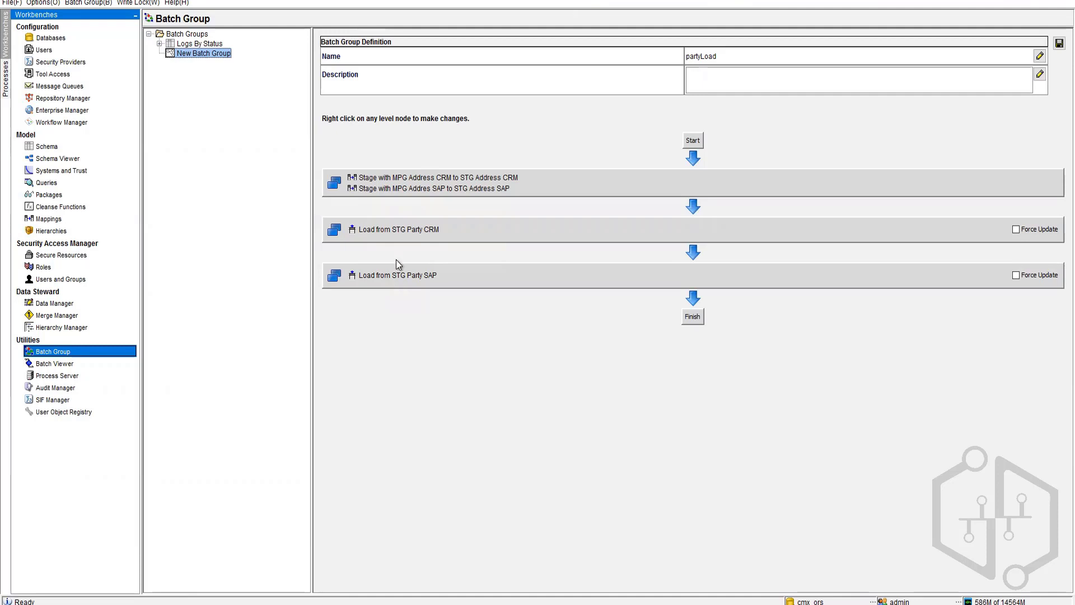
Step: Add a Load from STG Address CRM level after the party SAP level
{"action": "right_click", "coordinate": [442, 275]}
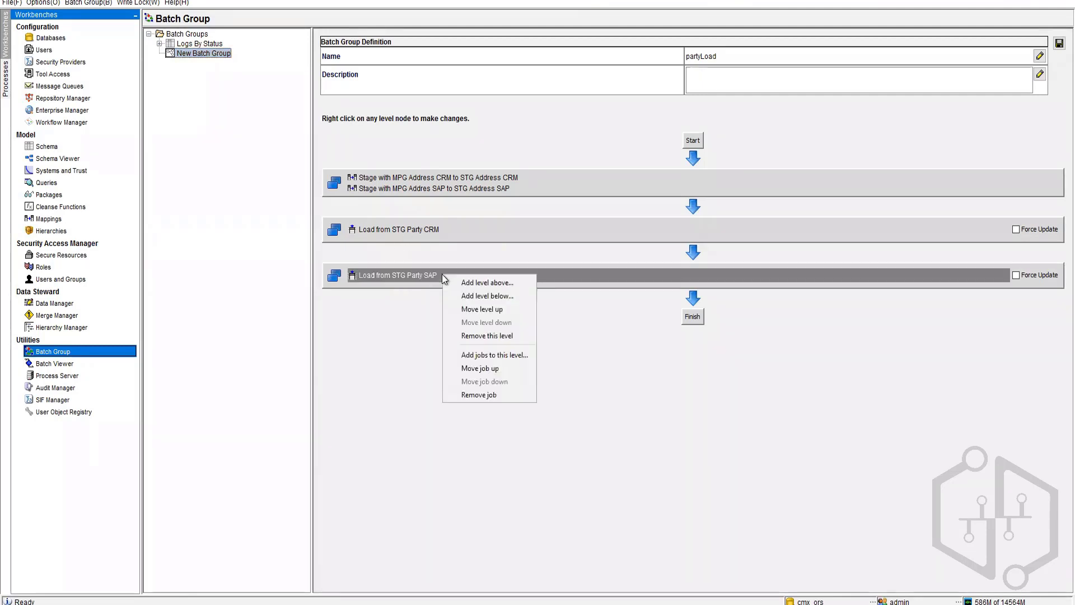
{"action": "left_click", "coordinate": [382, 144]}
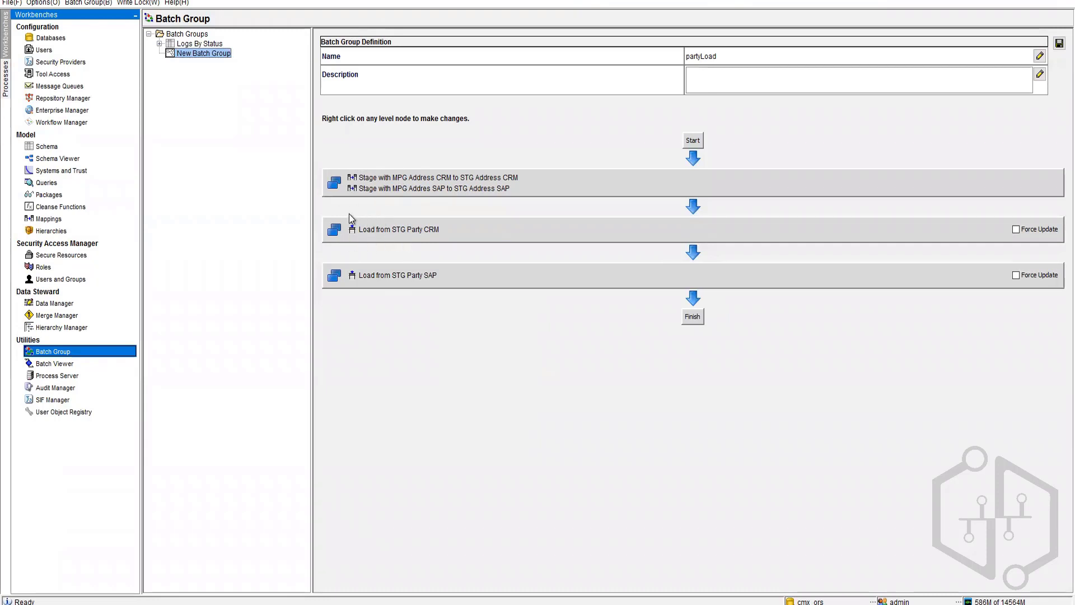
{"action": "right_click", "coordinate": [452, 274]}
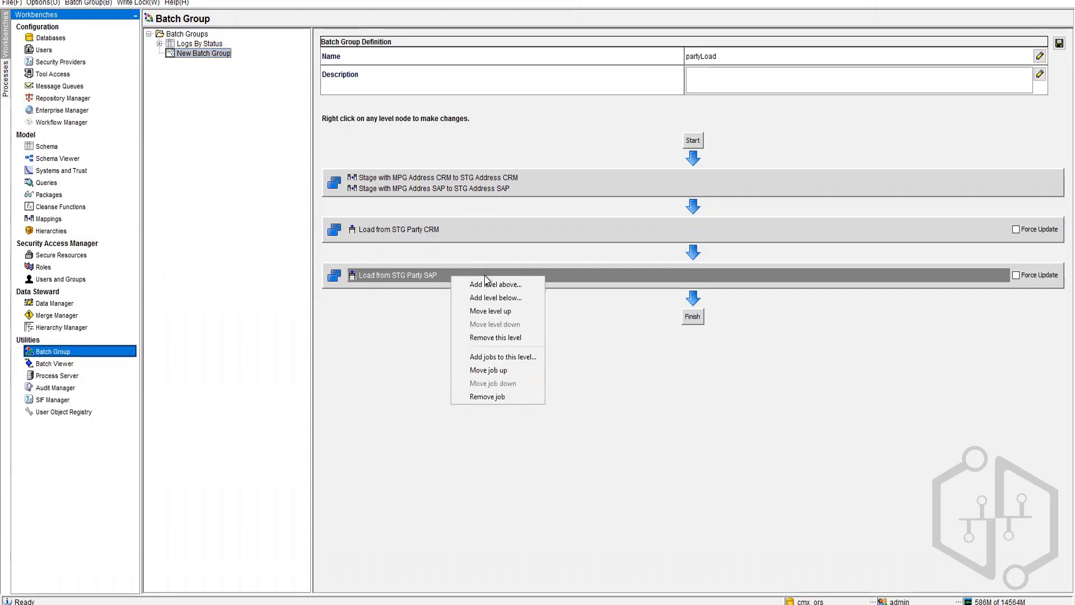
{"action": "left_click", "coordinate": [513, 295]}
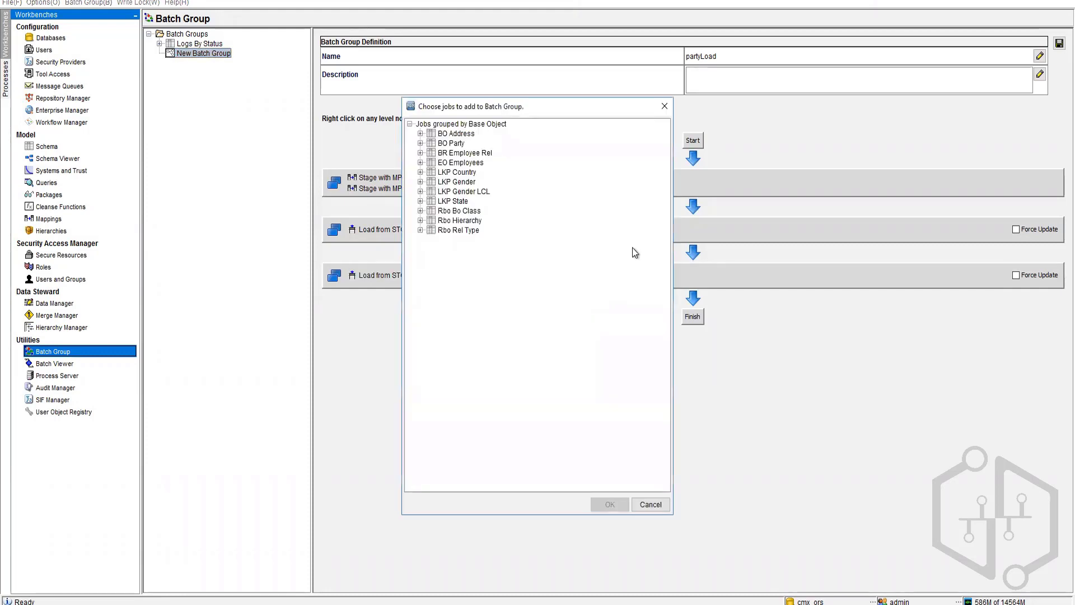
{"action": "left_click", "coordinate": [421, 133]}
{"action": "left_click", "coordinate": [475, 144]}
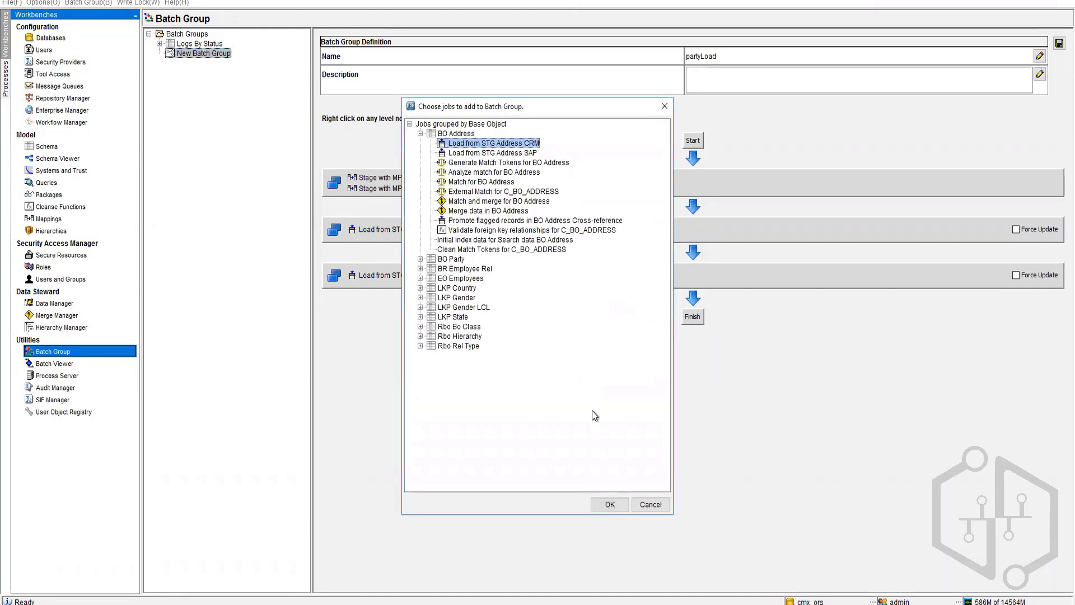
{"action": "left_click", "coordinate": [610, 505]}
{"action": "right_click", "coordinate": [536, 273]}
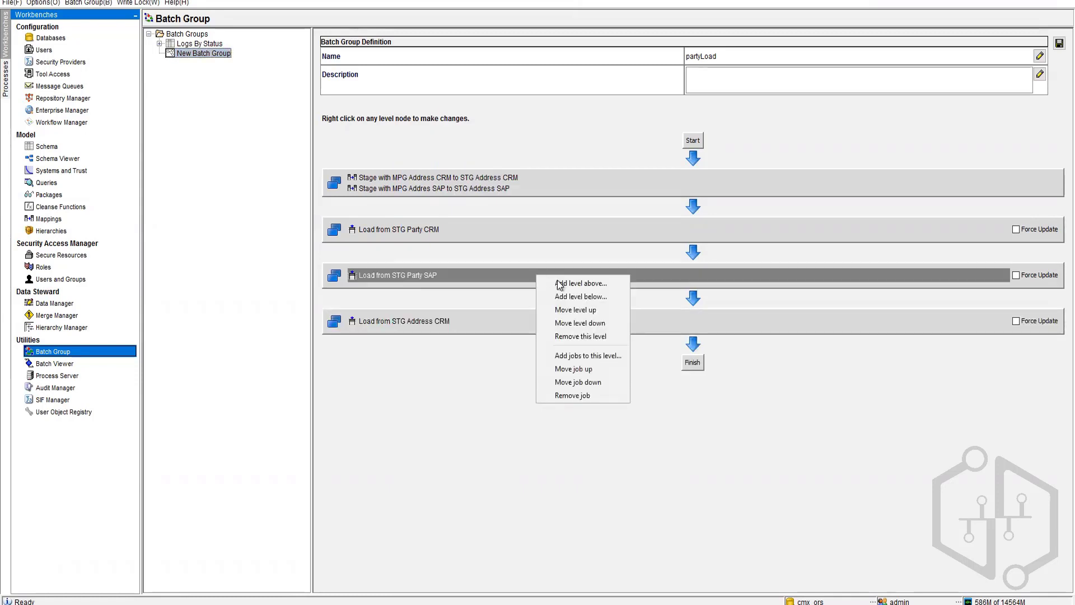
{"action": "left_click", "coordinate": [564, 283]}
{"action": "left_click", "coordinate": [650, 504]}
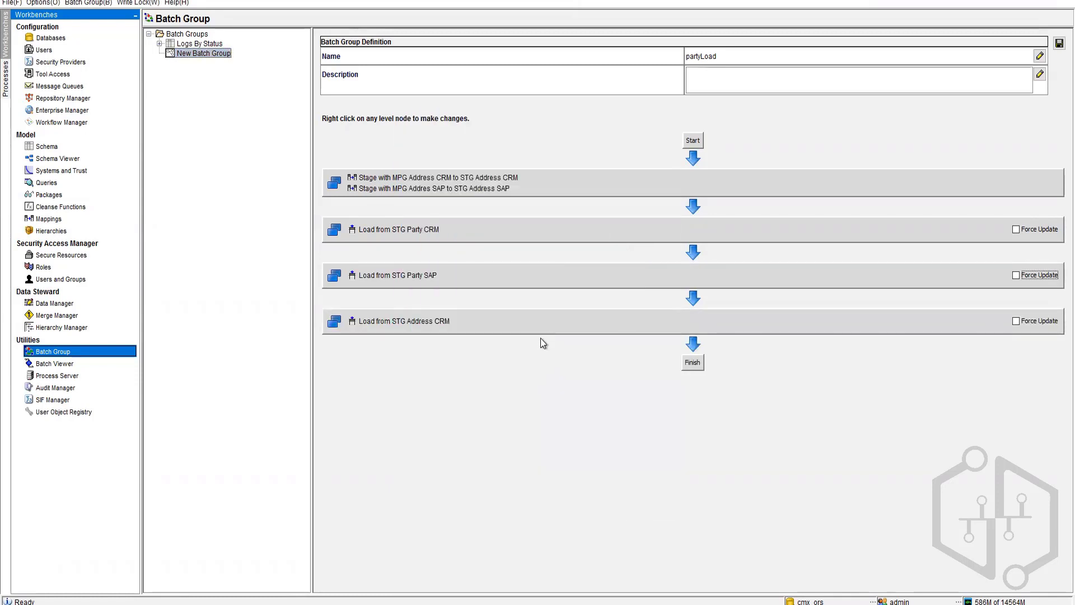
Step: Add a final Load from STG Address SAP level after the address CRM level
{"action": "right_click", "coordinate": [542, 330]}
{"action": "left_click", "coordinate": [602, 352]}
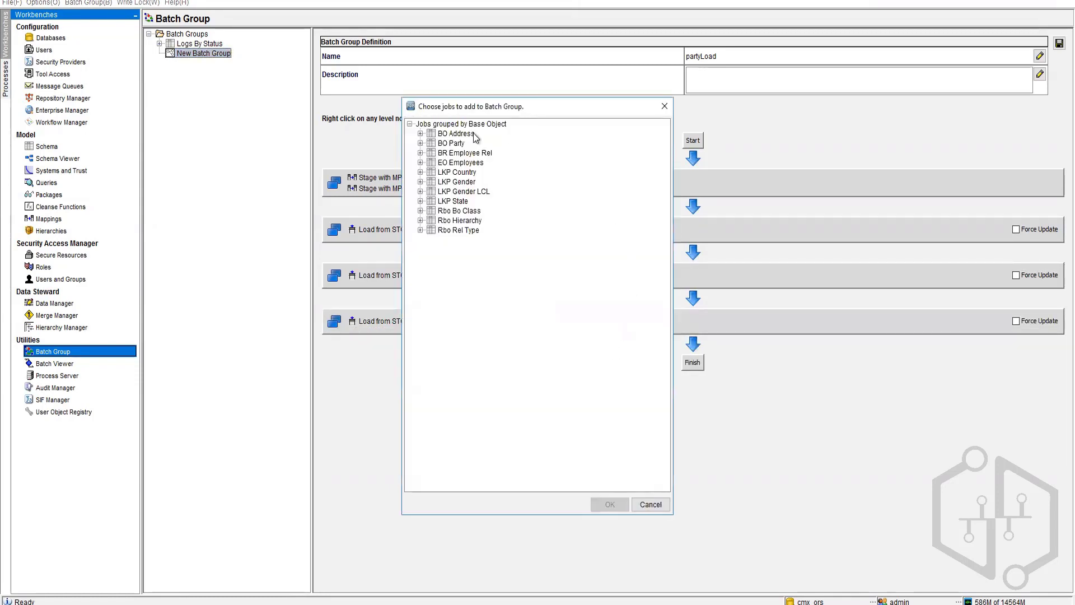
{"action": "left_click", "coordinate": [420, 133]}
{"action": "left_click", "coordinate": [493, 144]}
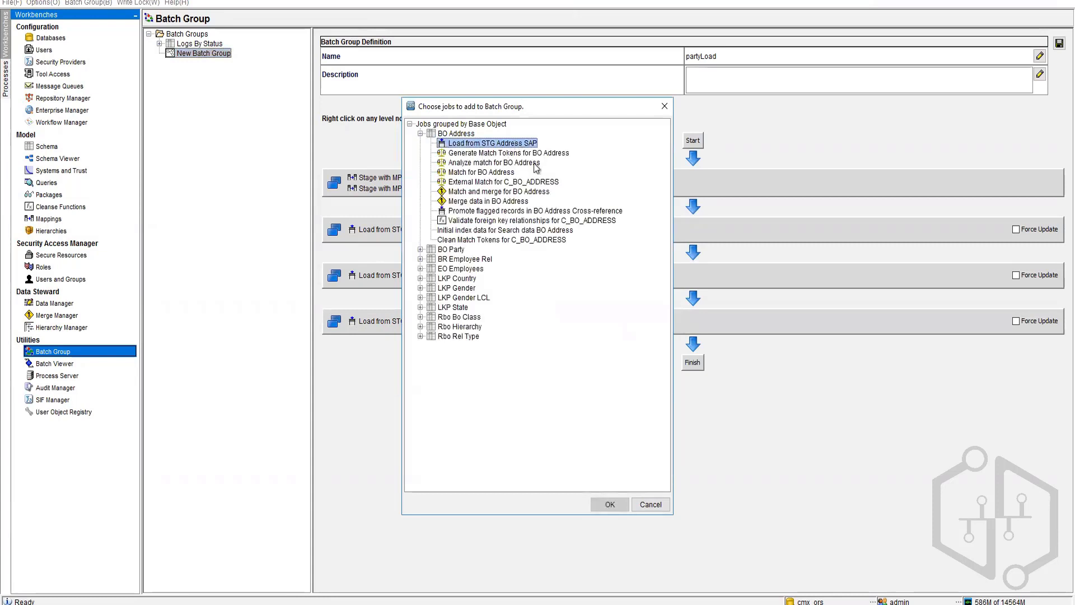
{"action": "left_click", "coordinate": [610, 504]}
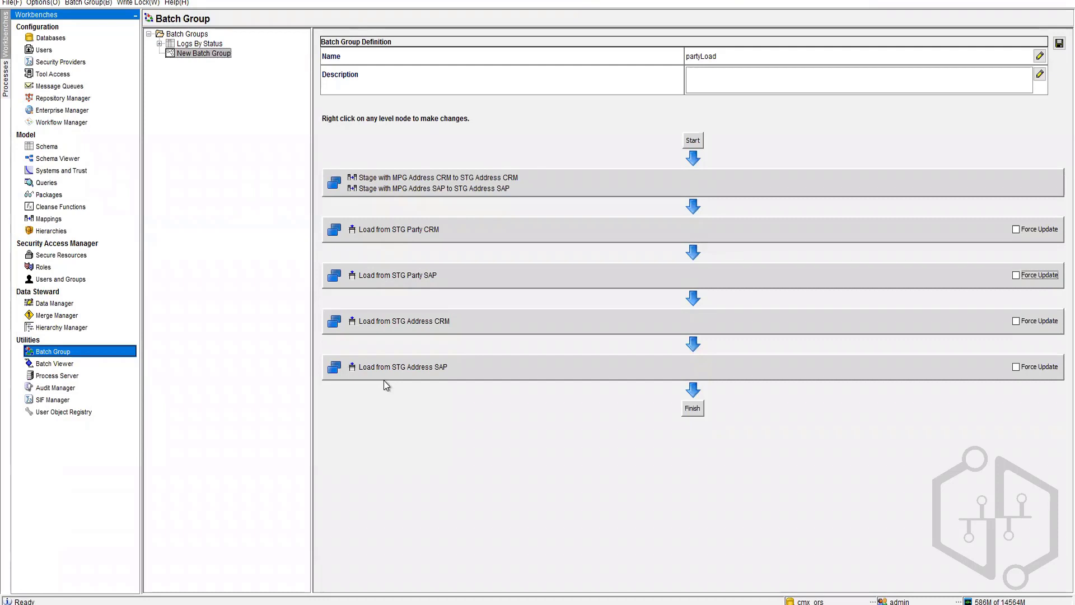
Step: Save the partyLoad batch group and refresh the batch group list
{"action": "left_click", "coordinate": [224, 123]}
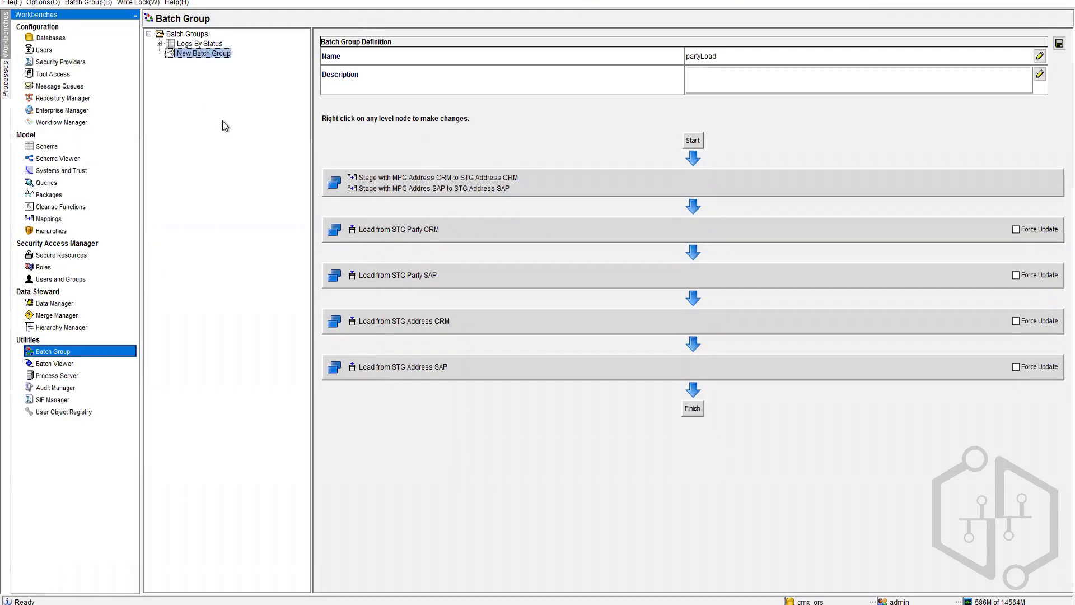
{"action": "left_click", "coordinate": [1058, 42]}
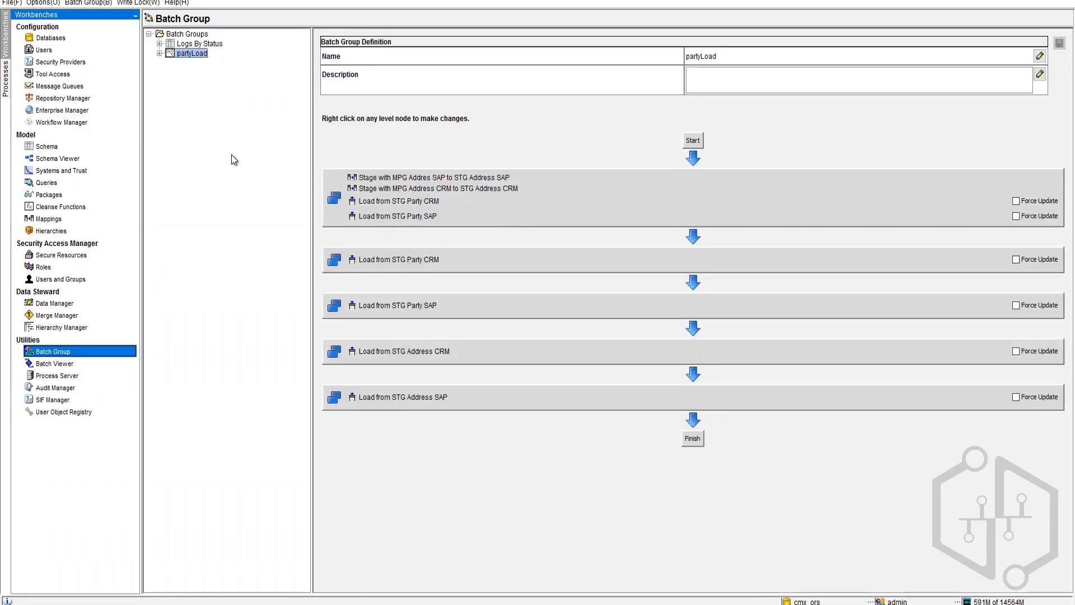
{"action": "right_click", "coordinate": [189, 72]}
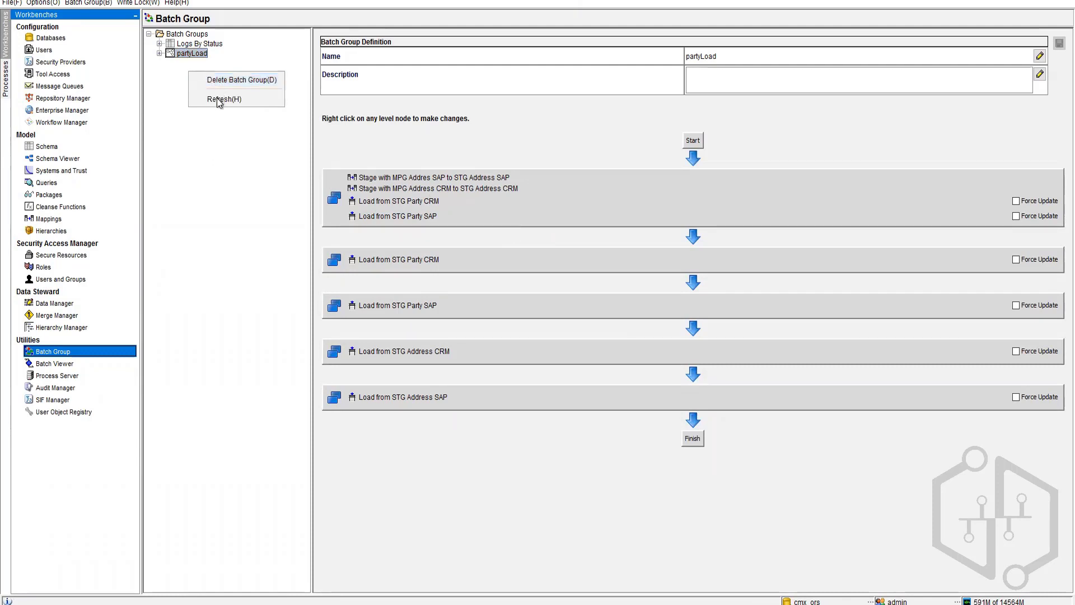
{"action": "left_click", "coordinate": [217, 99]}
Step: Start a new, empty batch group from the Batch Groups root node
{"action": "right_click", "coordinate": [181, 67]}
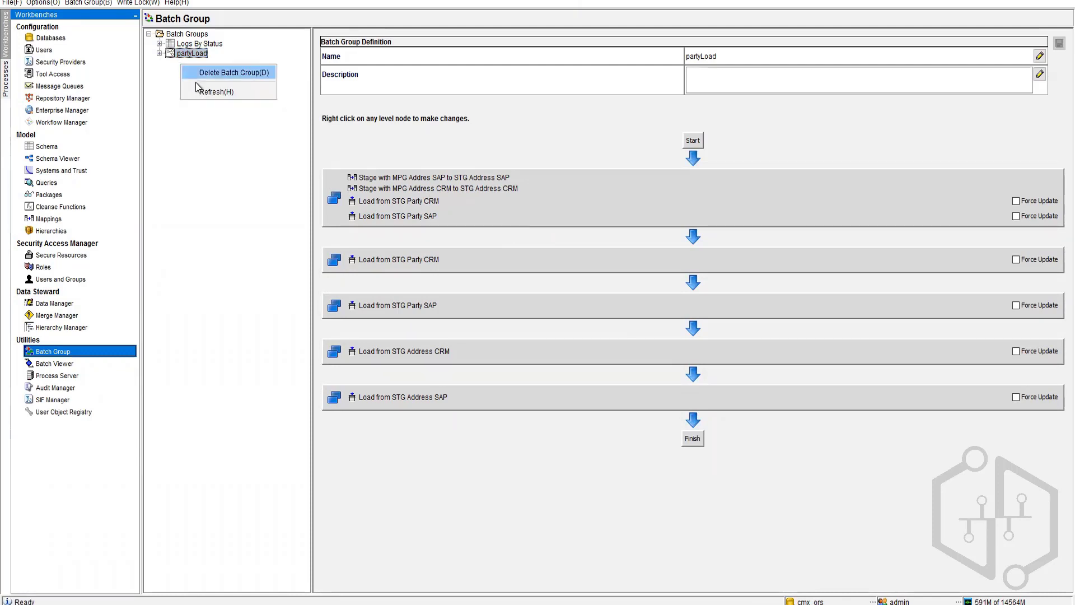
{"action": "left_click", "coordinate": [180, 73]}
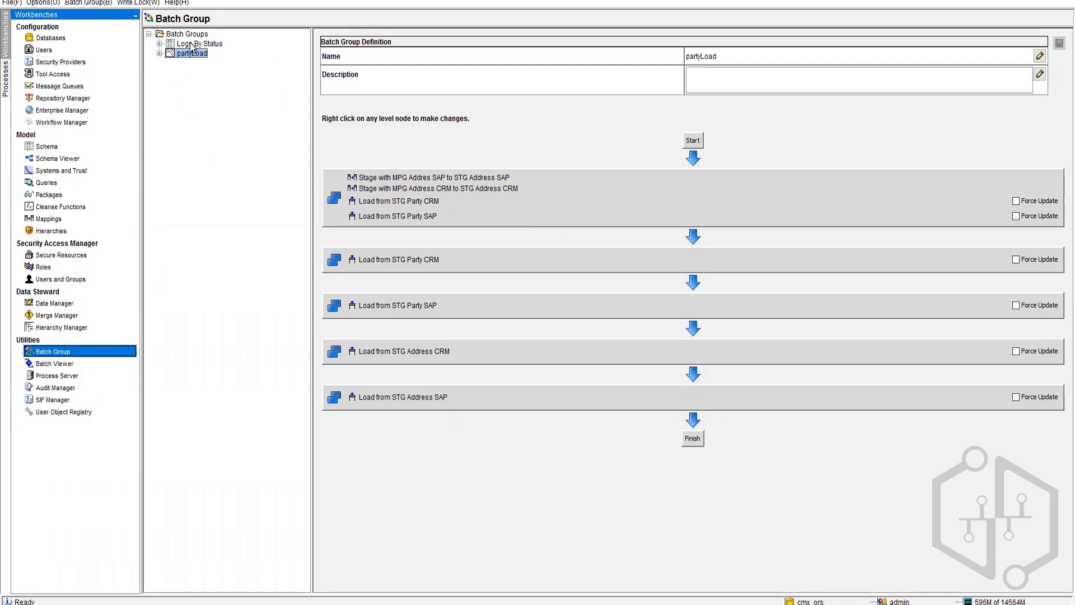
{"action": "left_click", "coordinate": [197, 33]}
{"action": "right_click", "coordinate": [177, 77]}
{"action": "left_click", "coordinate": [197, 83]}
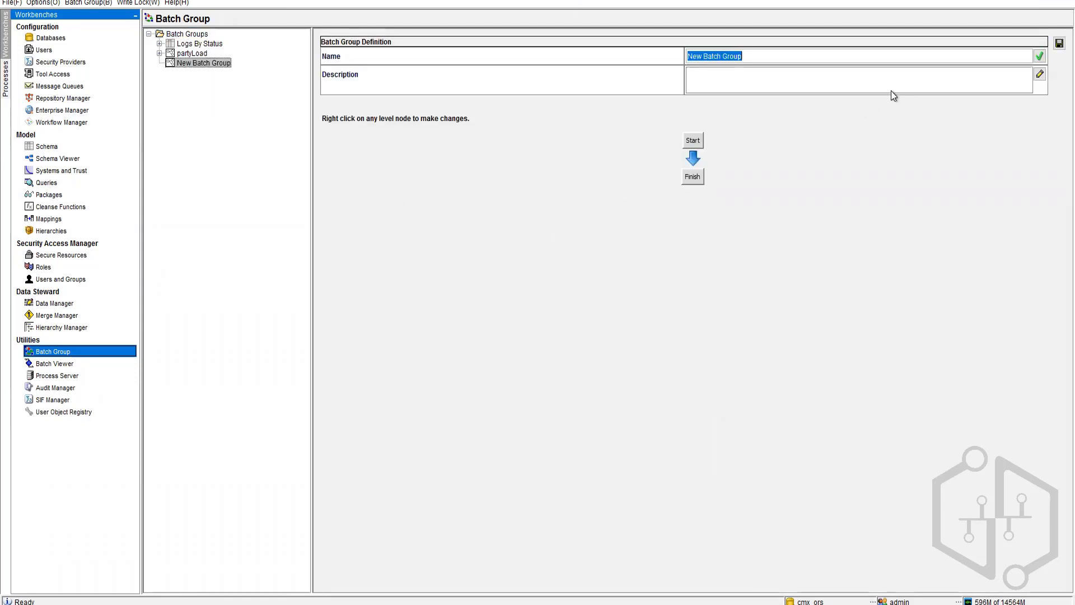
Step: Name the group 'Party Load CRM' and add a first level with the BO Address CRM staging job
{"action": "type", "text": "Party Load CRM"}
{"action": "right_click", "coordinate": [697, 147]}
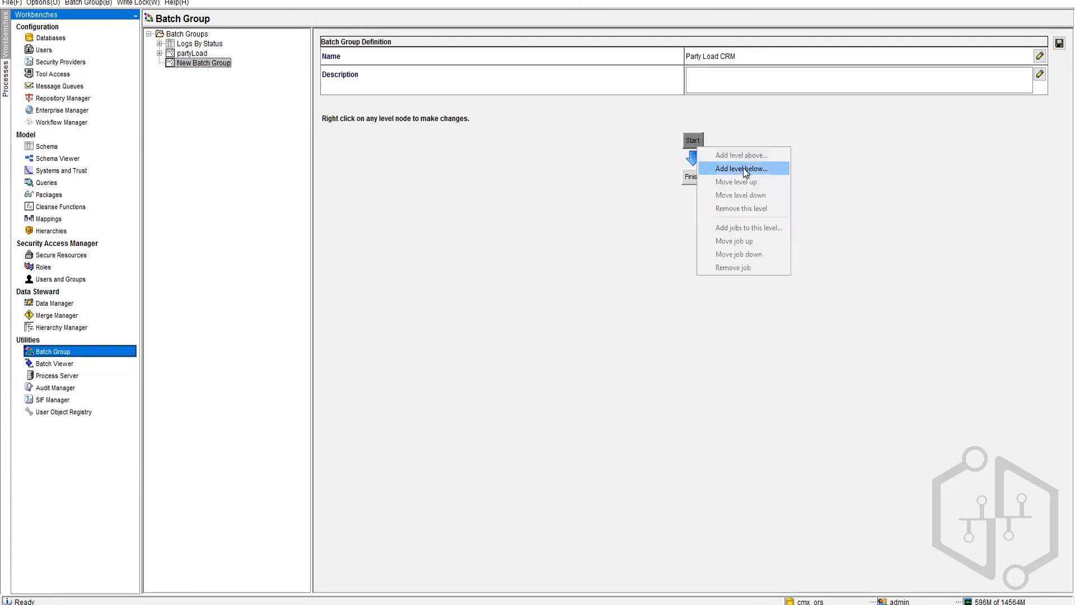
{"action": "left_click", "coordinate": [764, 168]}
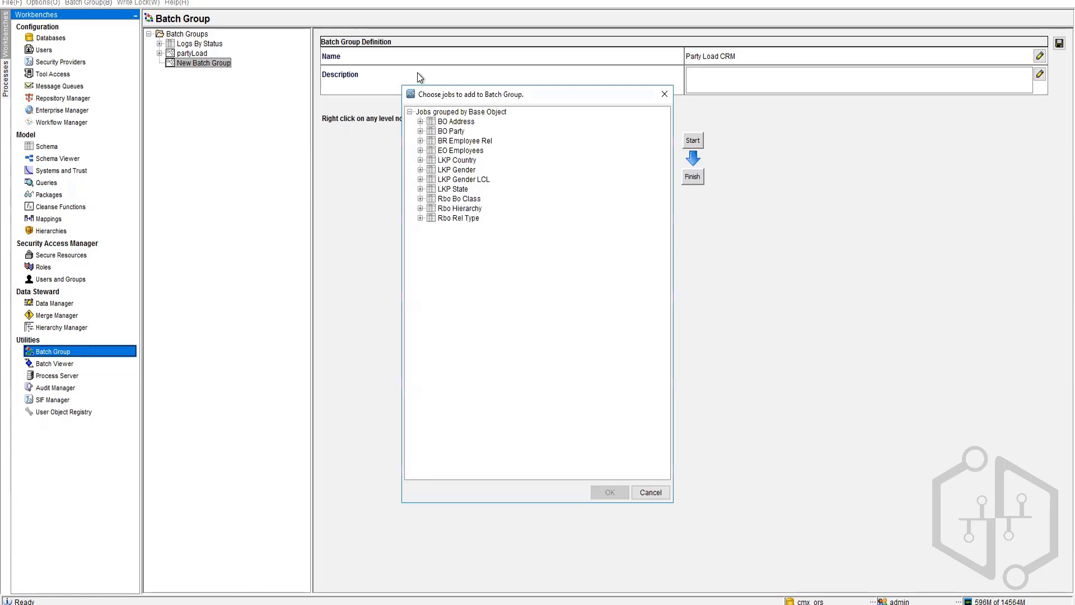
{"action": "left_click", "coordinate": [420, 121]}
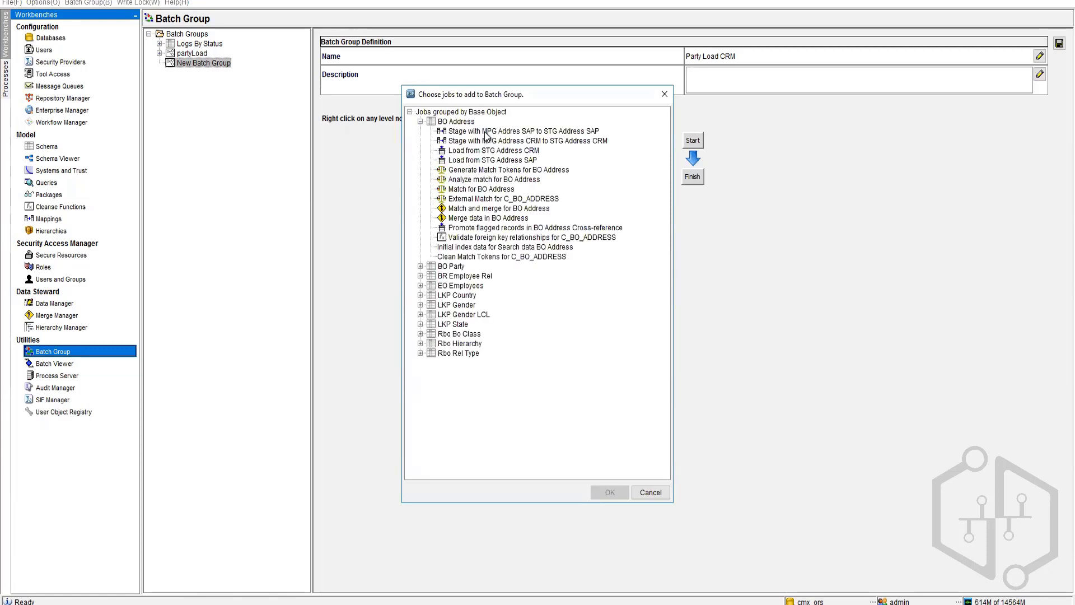
{"action": "left_click", "coordinate": [486, 132]}
{"action": "left_click", "coordinate": [488, 141]}
{"action": "left_click", "coordinate": [610, 492]}
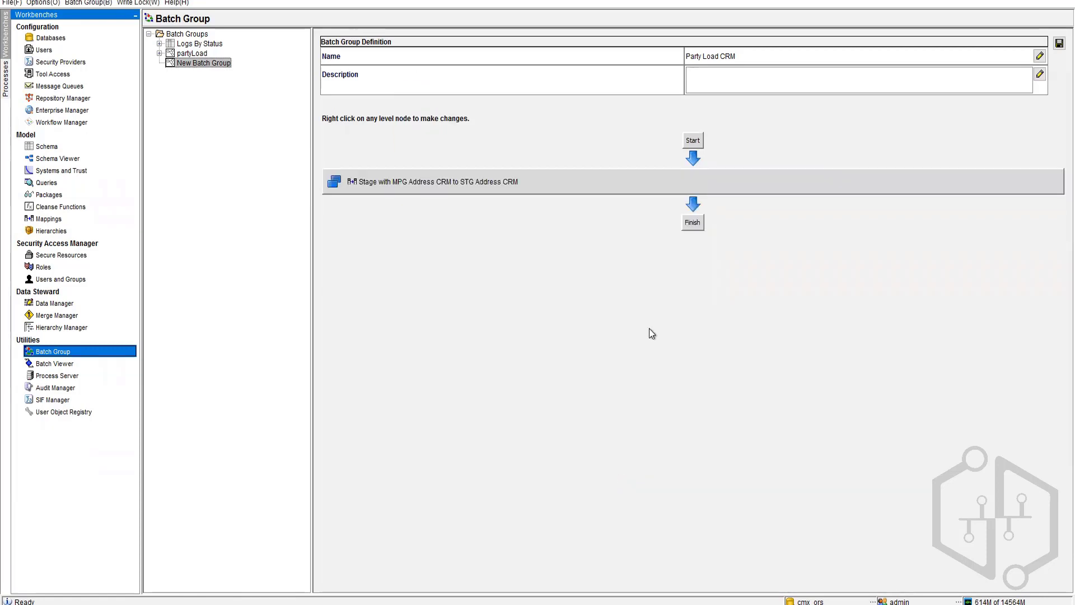
Step: Add Load from STG Party CRM and Load from STG Address CRM levels after staging
{"action": "right_click", "coordinate": [661, 188]}
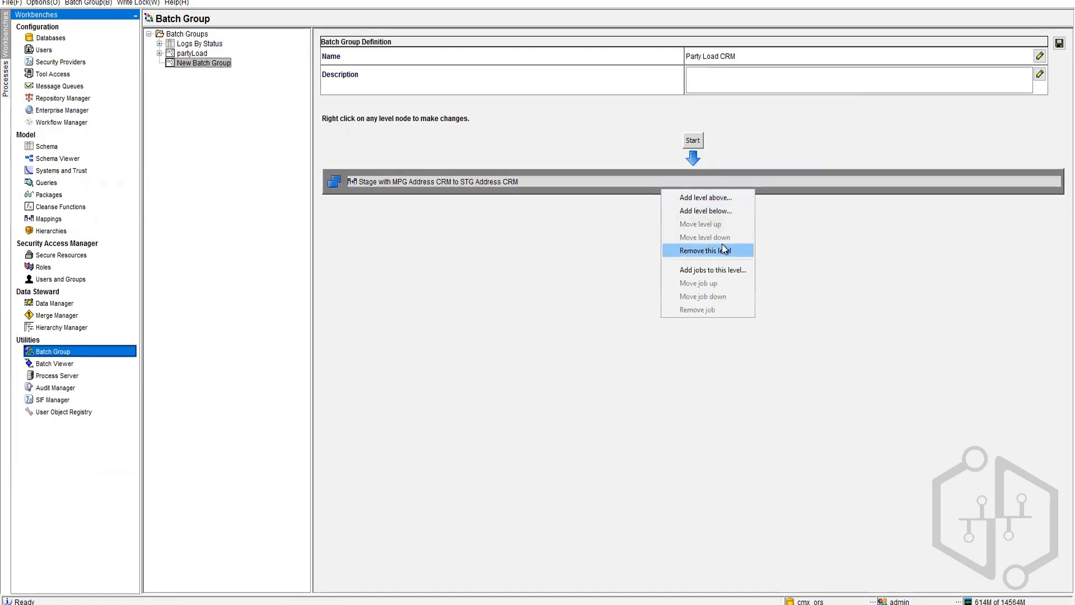
{"action": "left_click", "coordinate": [724, 209]}
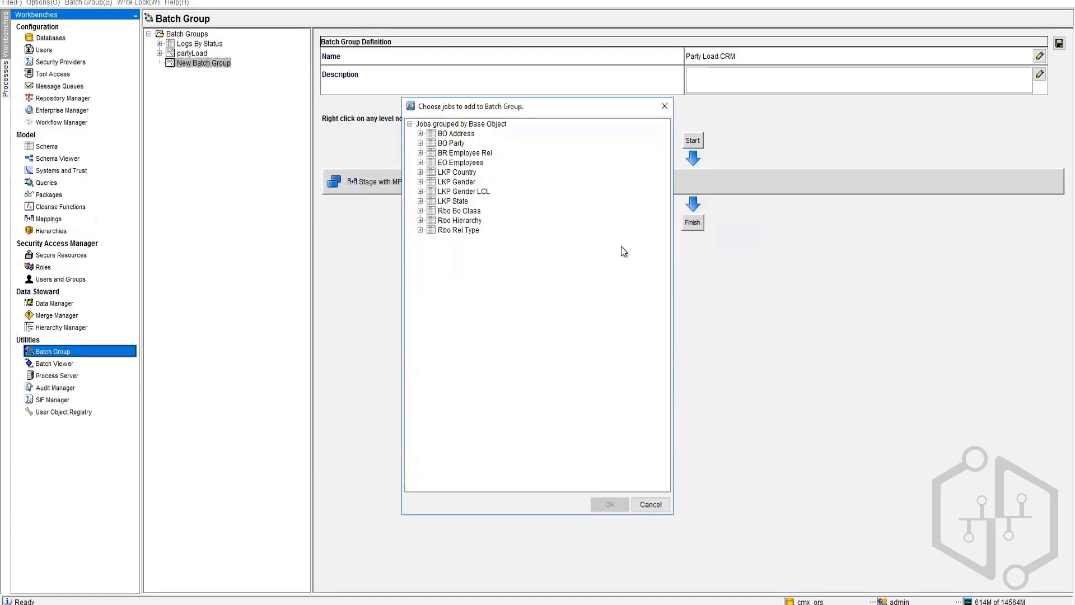
{"action": "left_click", "coordinate": [420, 143]}
{"action": "left_click", "coordinate": [482, 153]}
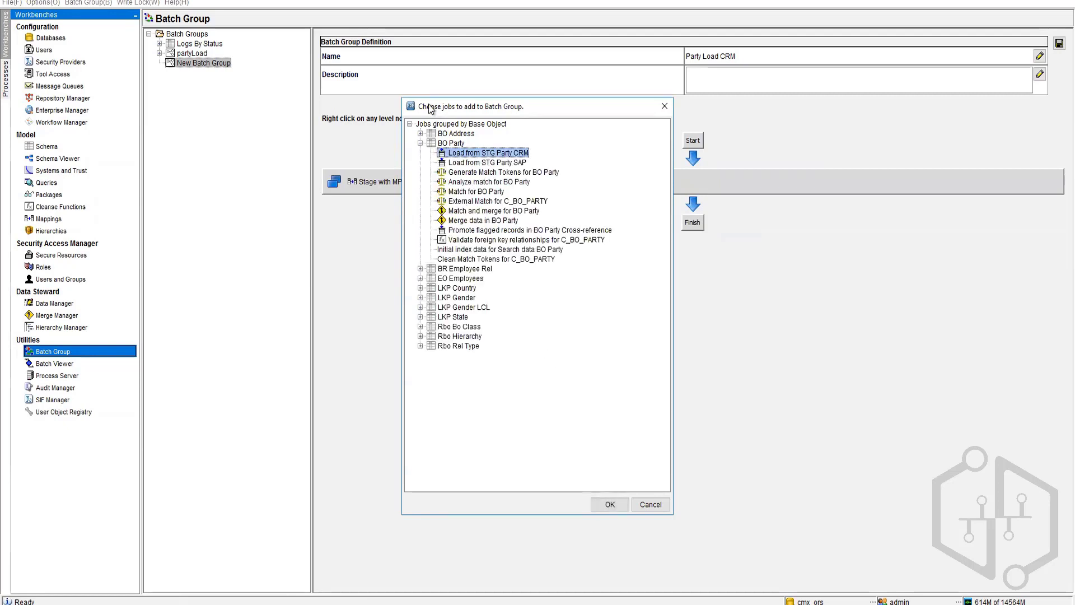
{"action": "left_click", "coordinate": [609, 505]}
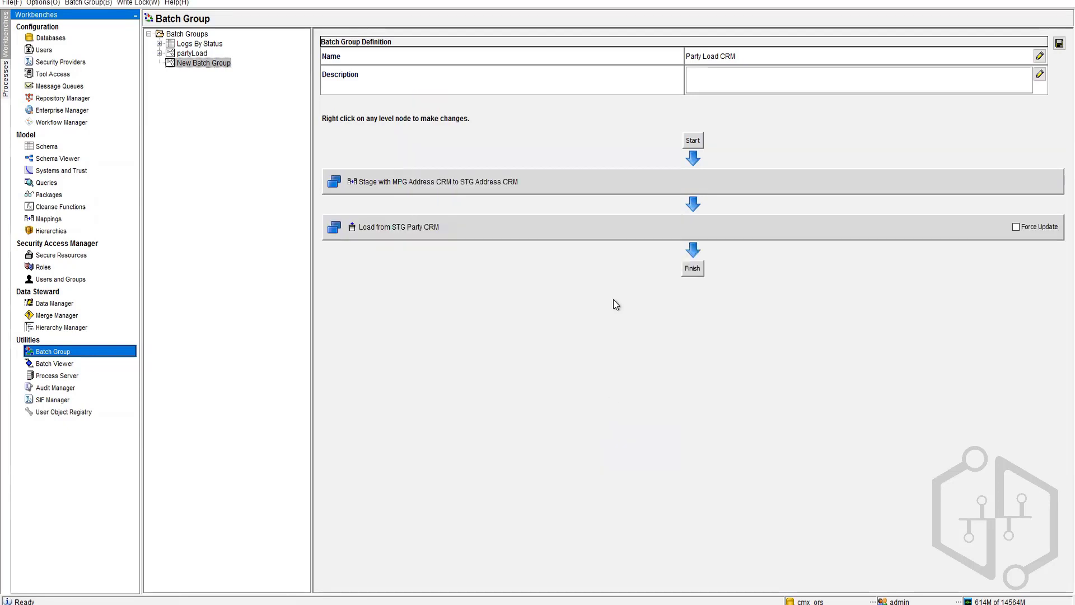
{"action": "right_click", "coordinate": [611, 222]}
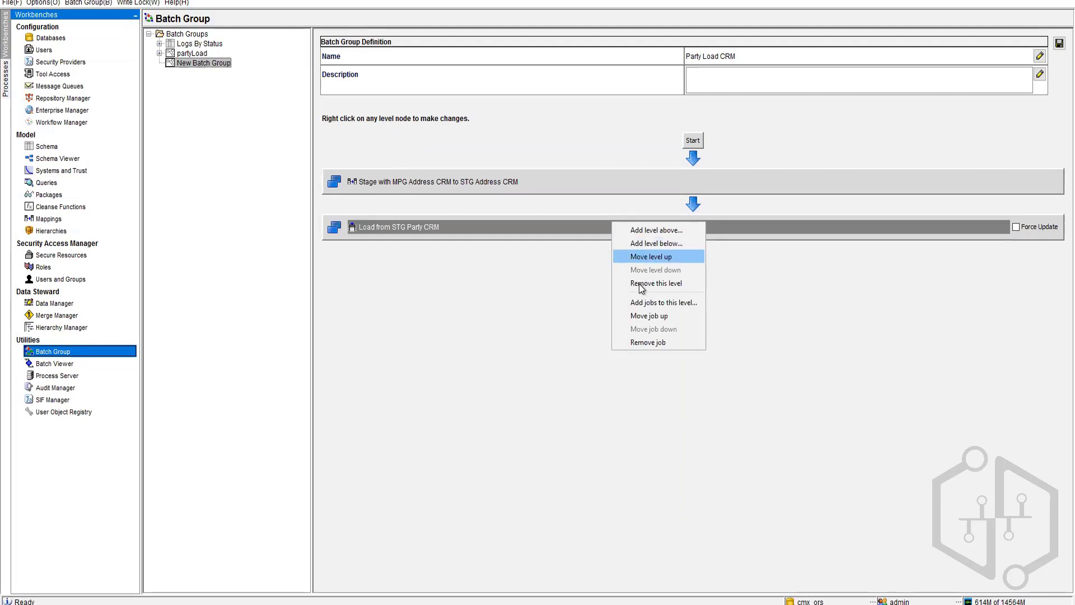
{"action": "left_click", "coordinate": [645, 243]}
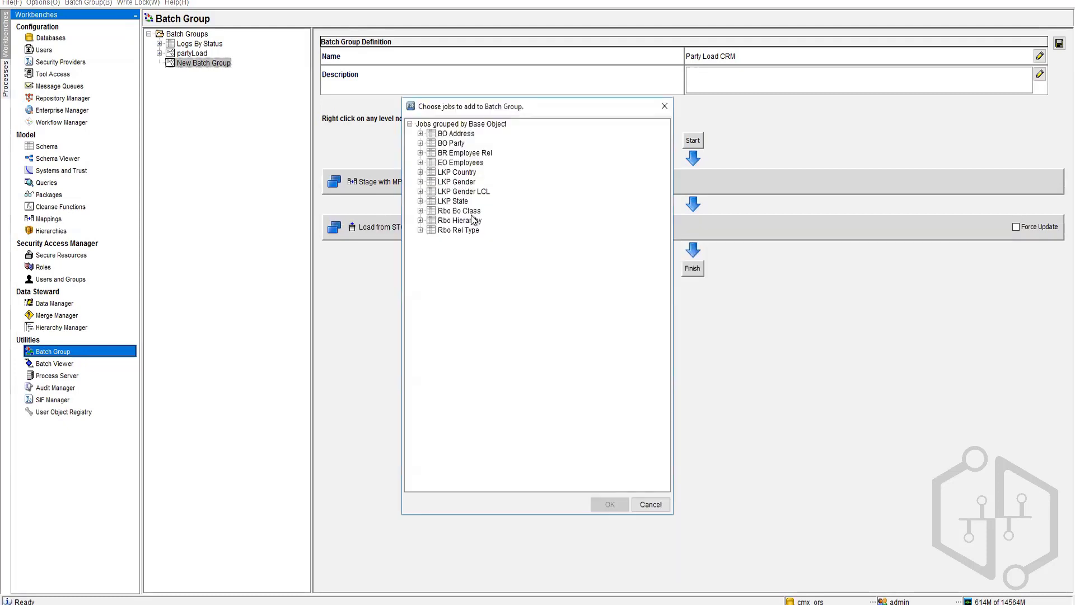
{"action": "left_click", "coordinate": [421, 134]}
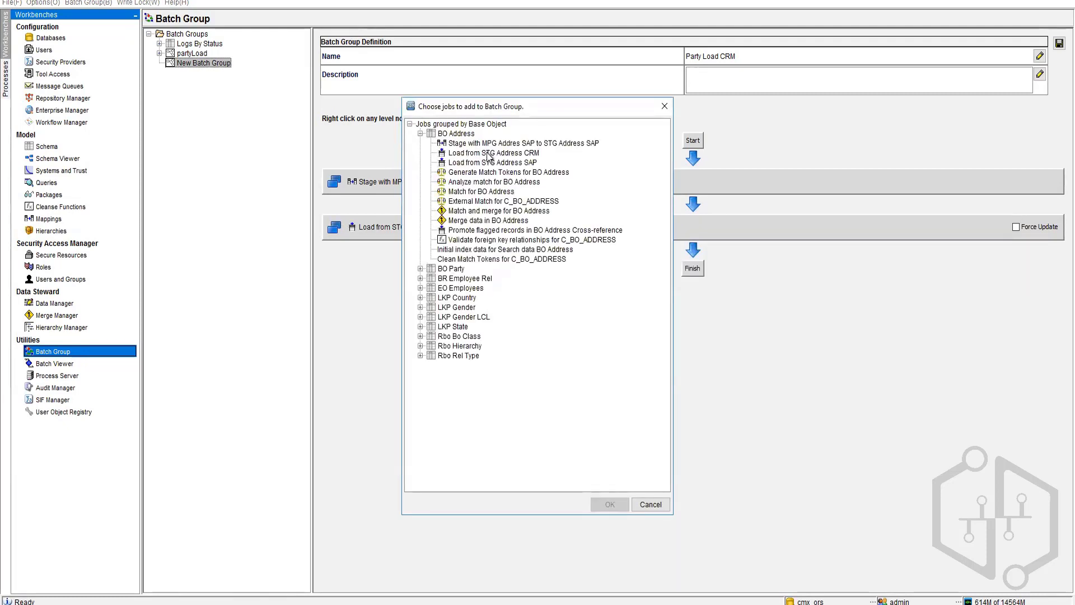
{"action": "left_click", "coordinate": [488, 153]}
{"action": "left_click", "coordinate": [610, 505]}
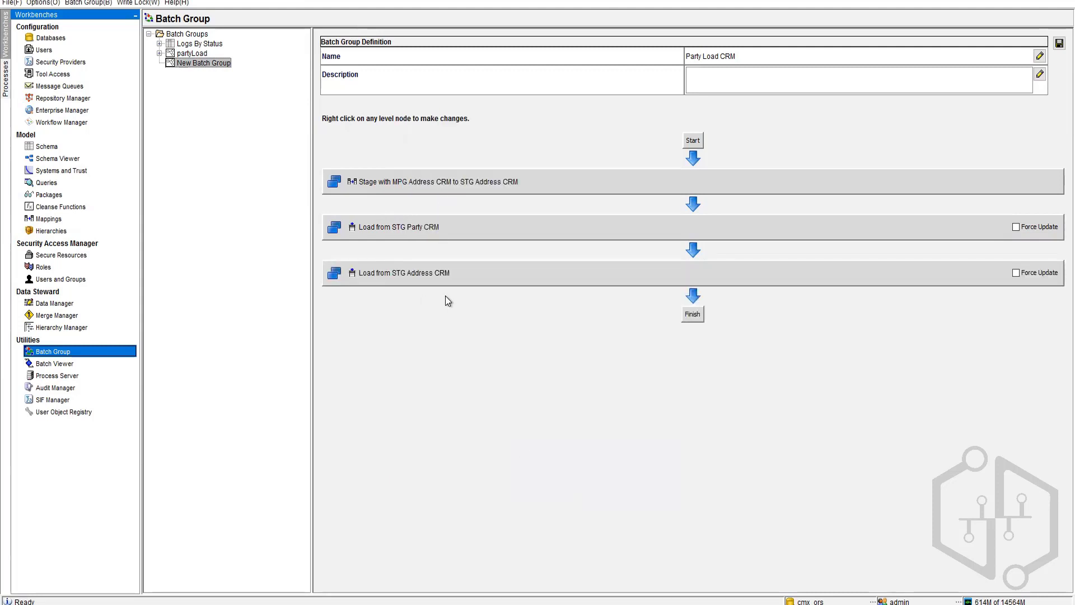
Step: Add a final Match and merge for BO Party level and save Party Load CRM
{"action": "right_click", "coordinate": [489, 277]}
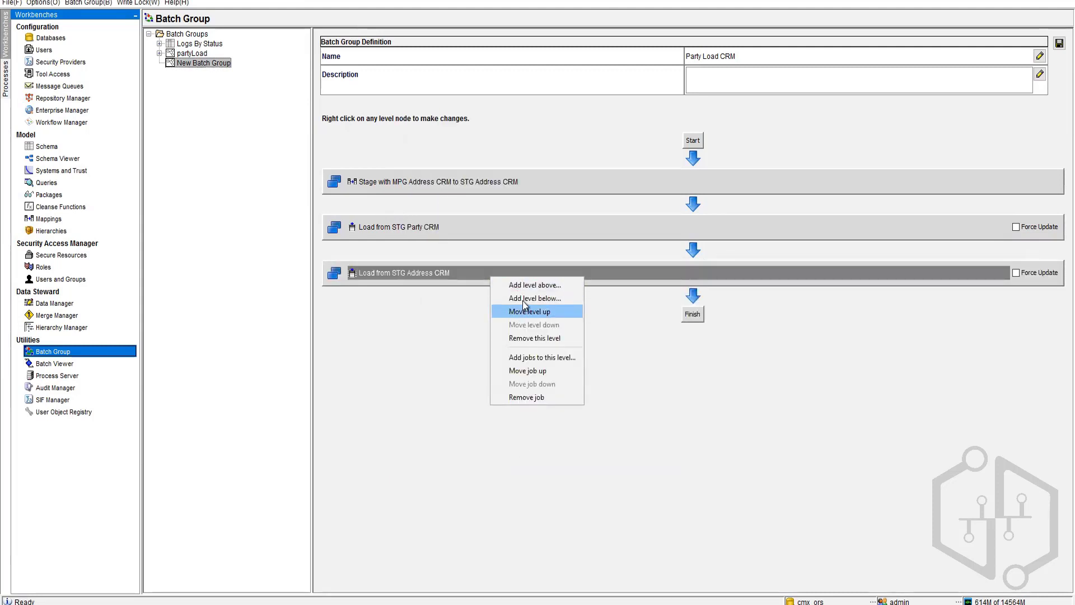
{"action": "left_click", "coordinate": [522, 299]}
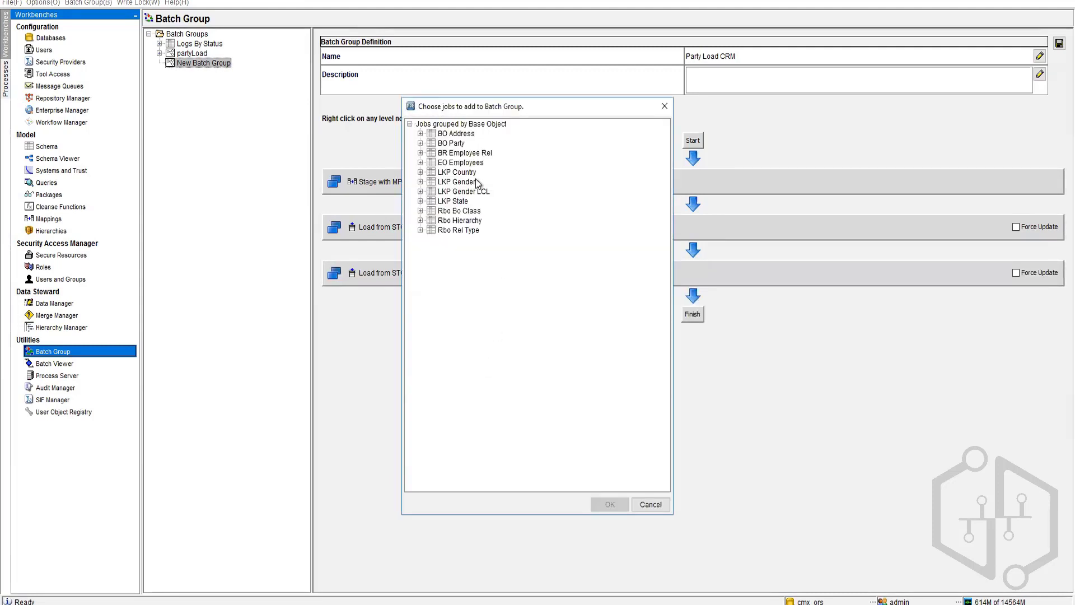
{"action": "left_click", "coordinate": [420, 143]}
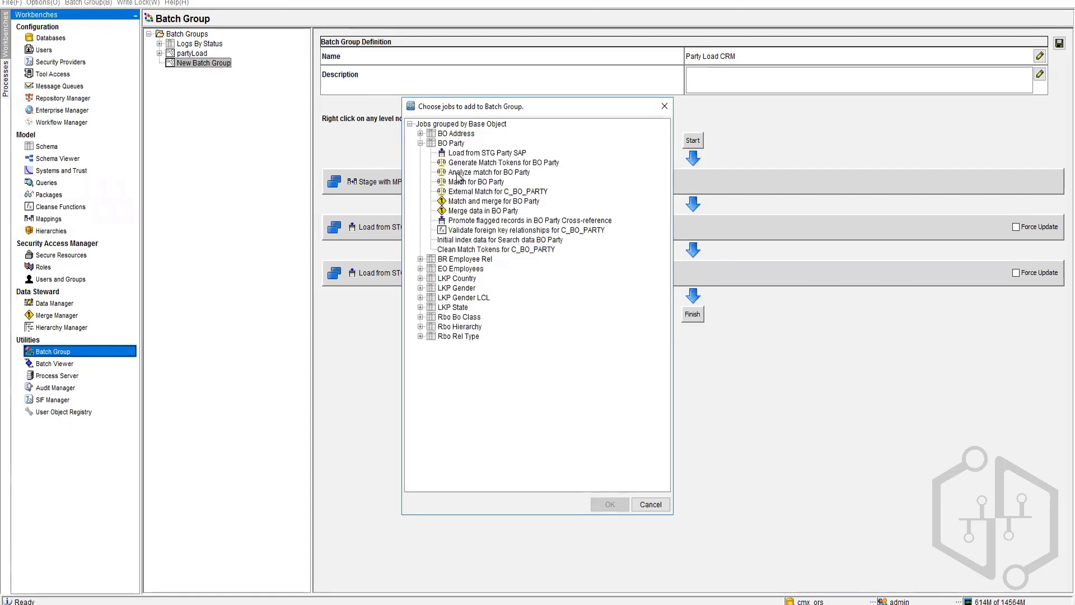
{"action": "left_click", "coordinate": [485, 203]}
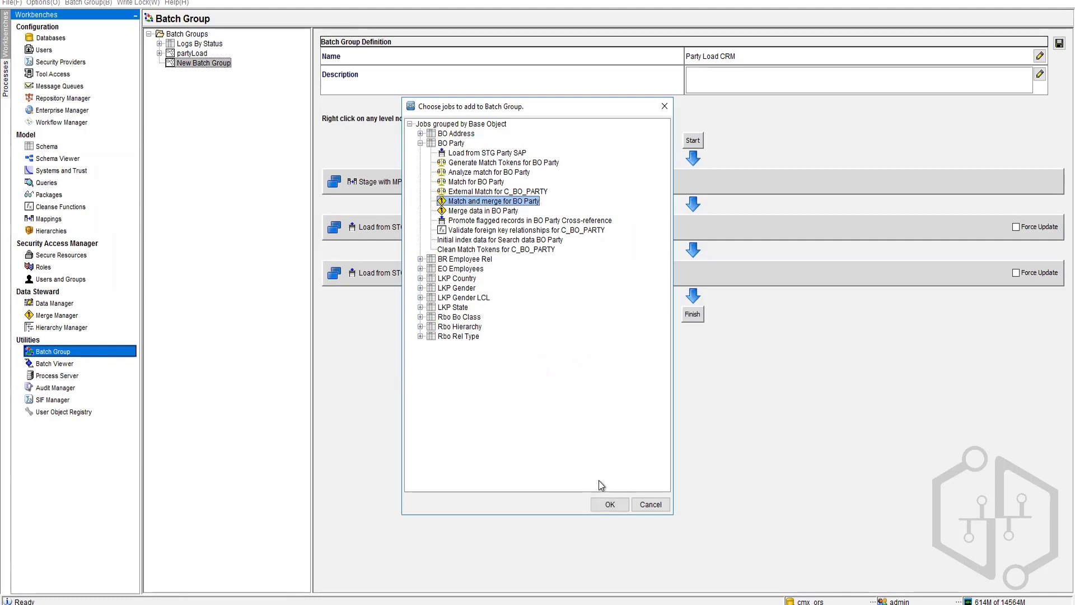
{"action": "left_click", "coordinate": [601, 506]}
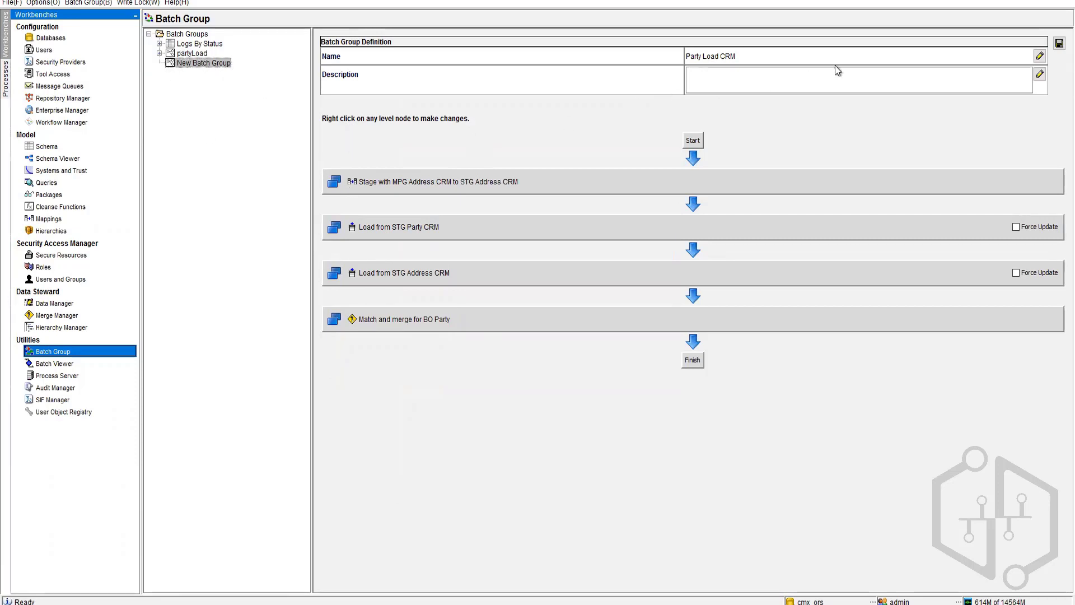
{"action": "left_click", "coordinate": [1058, 44]}
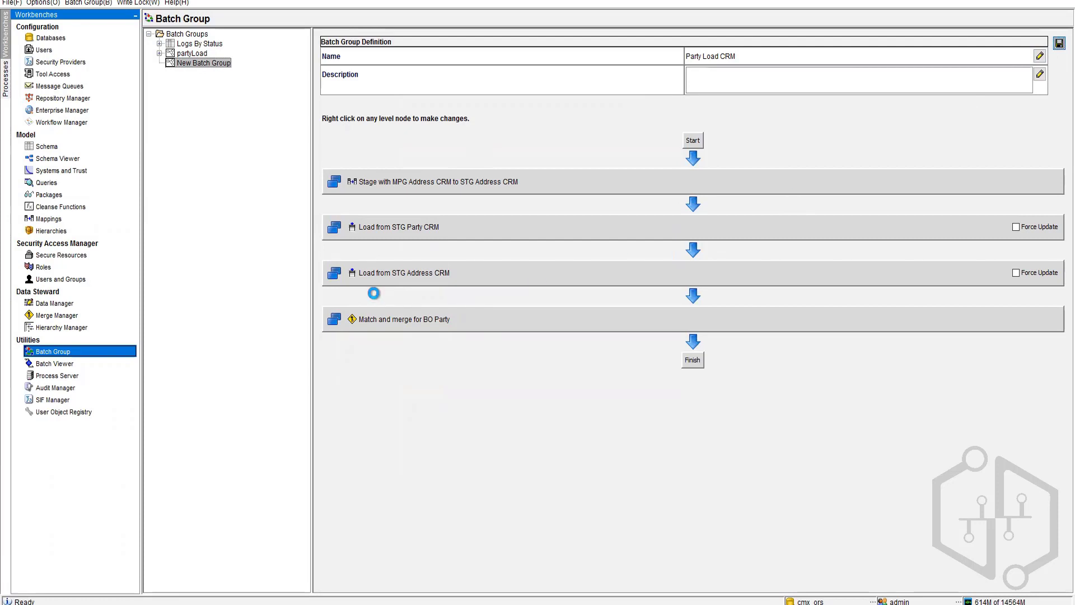
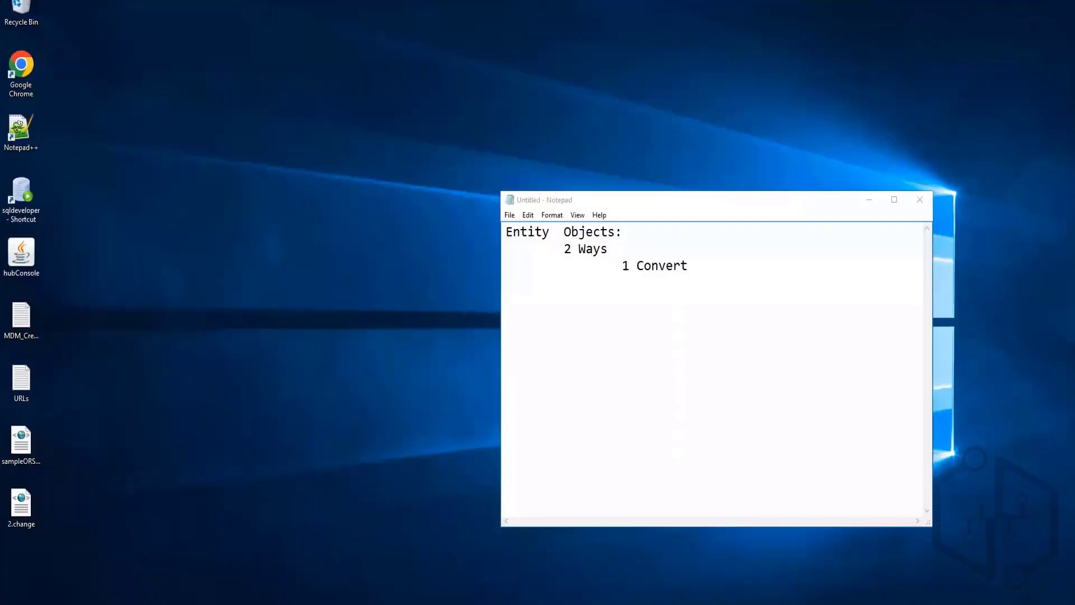
Step: Search Chrome for 'CLI commands for Informatica MDm' and open the batch command line documentation result
{"action": "double_click", "coordinate": [35, 72]}
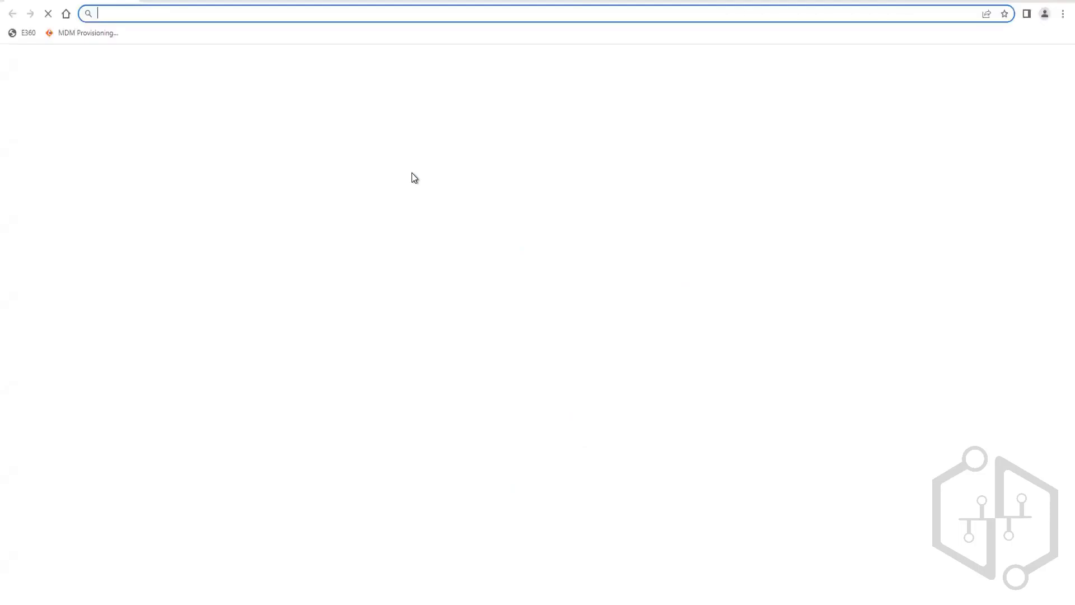
{"action": "type", "text": "CL"}
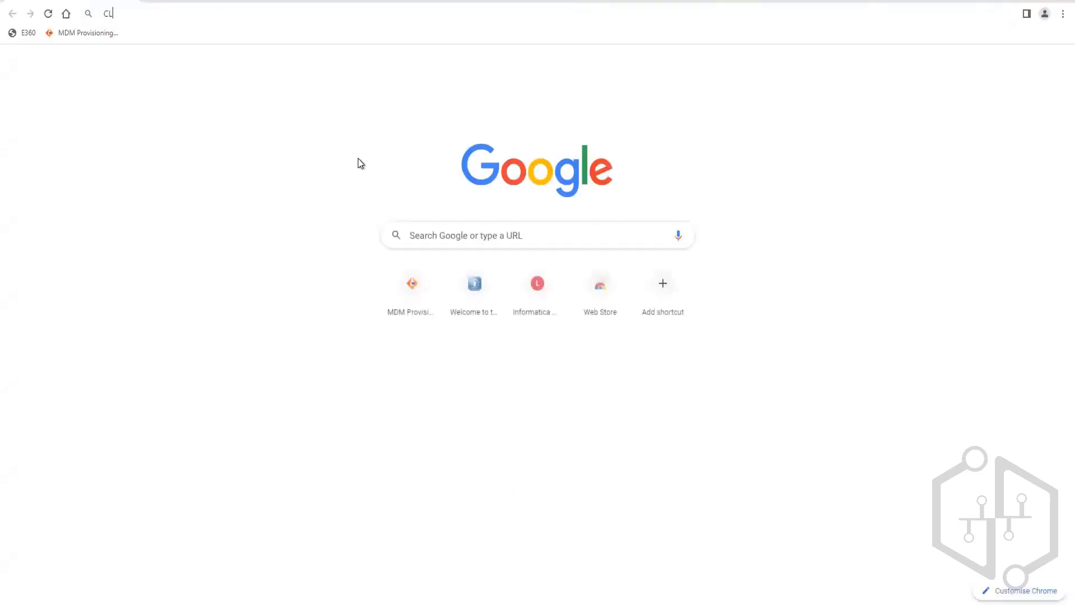
{"action": "type", "text": "I commands "}
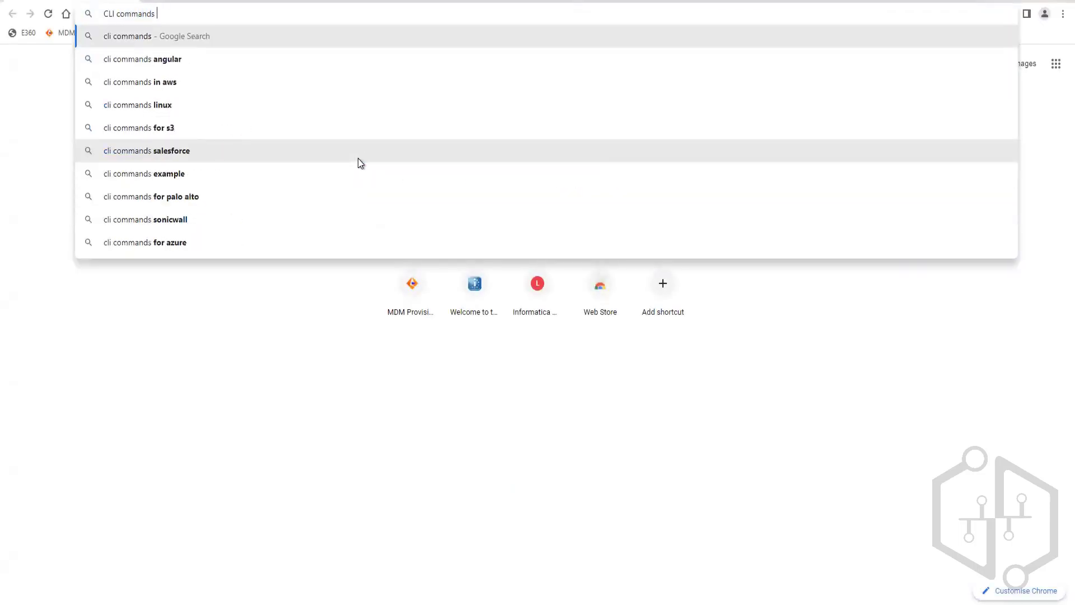
{"action": "type", "text": "for Inf"}
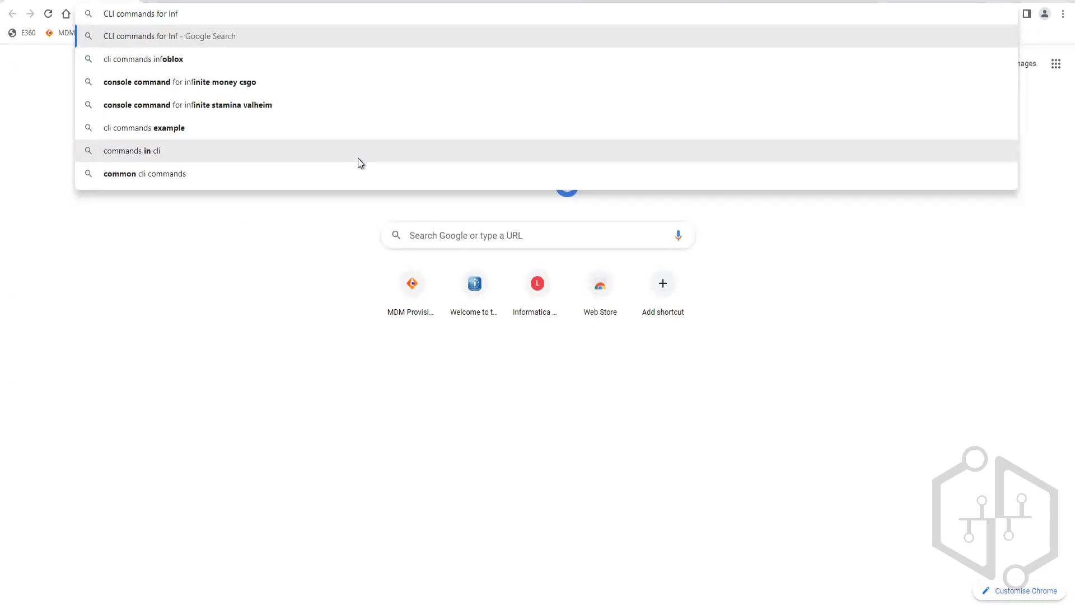
{"action": "type", "text": "ormatica M"}
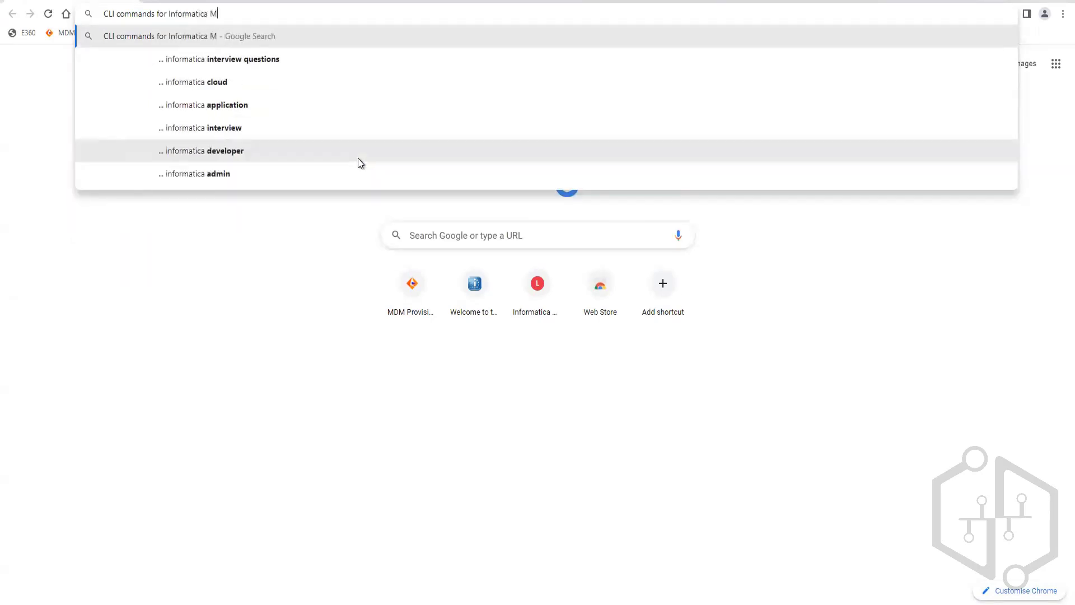
{"action": "type", "text": "Dm"}
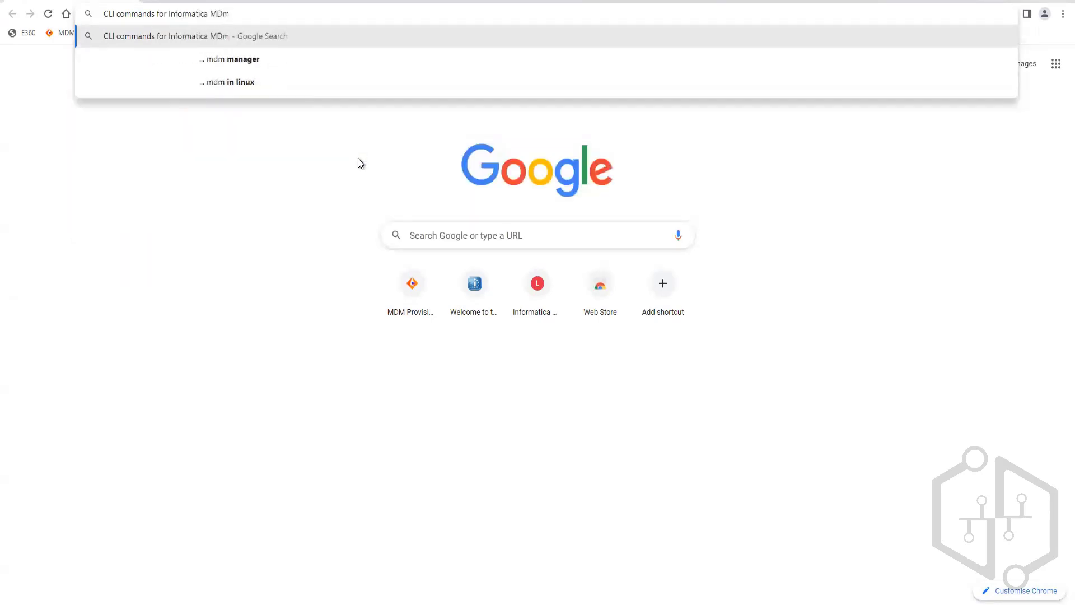
{"action": "key", "text": "Return"}
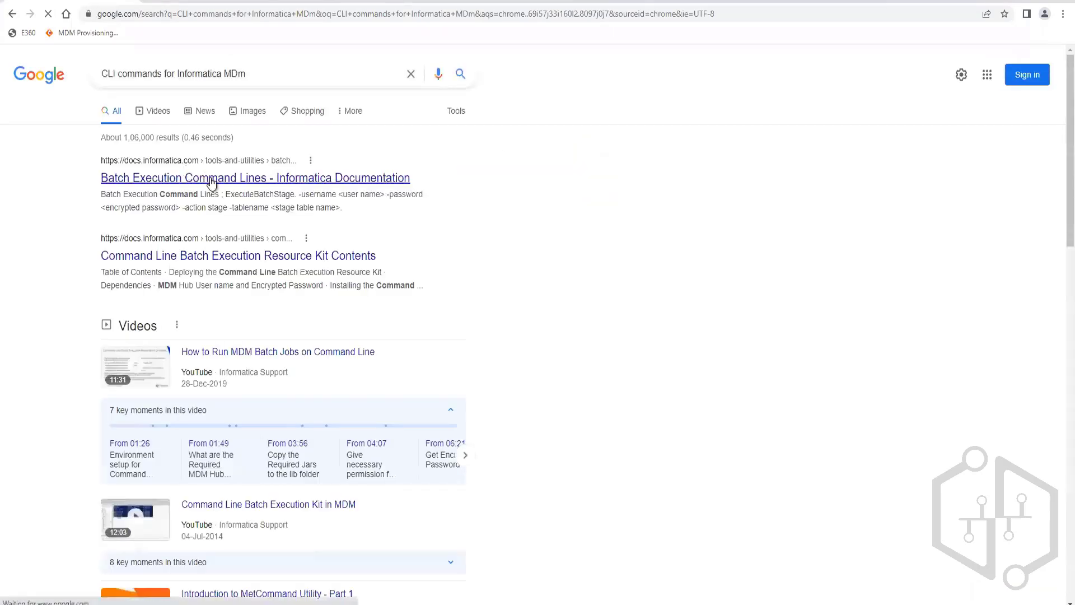
{"action": "left_click", "coordinate": [314, 257]}
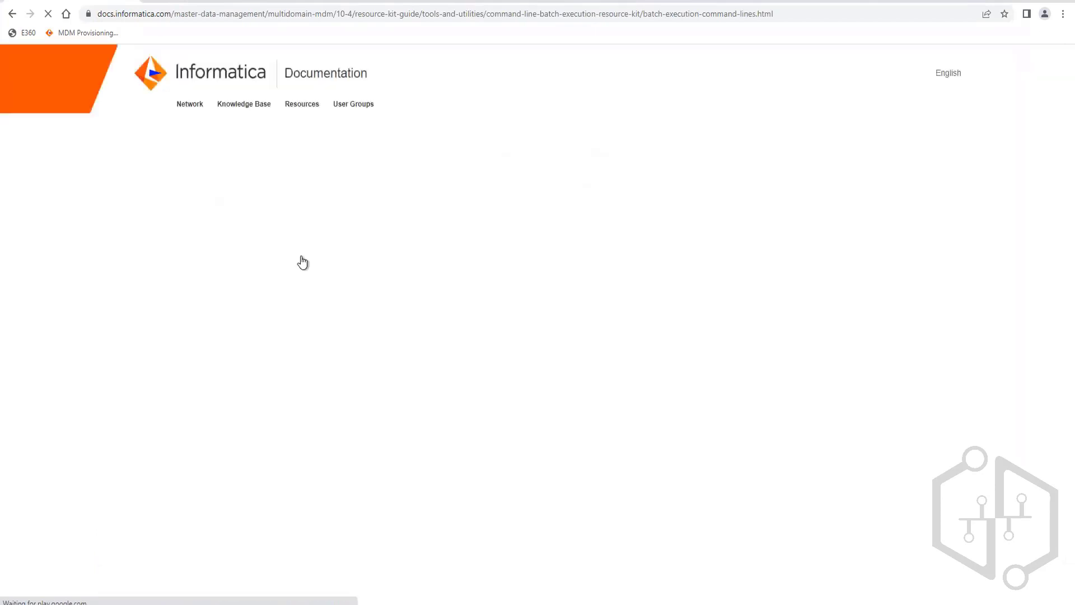
Step: Dismiss the Save Your Searches notice and select the ExecuteBatchGroup entry in the command table
{"action": "scroll", "coordinate": [469, 382], "scroll_direction": "down", "scroll_amount": 2}
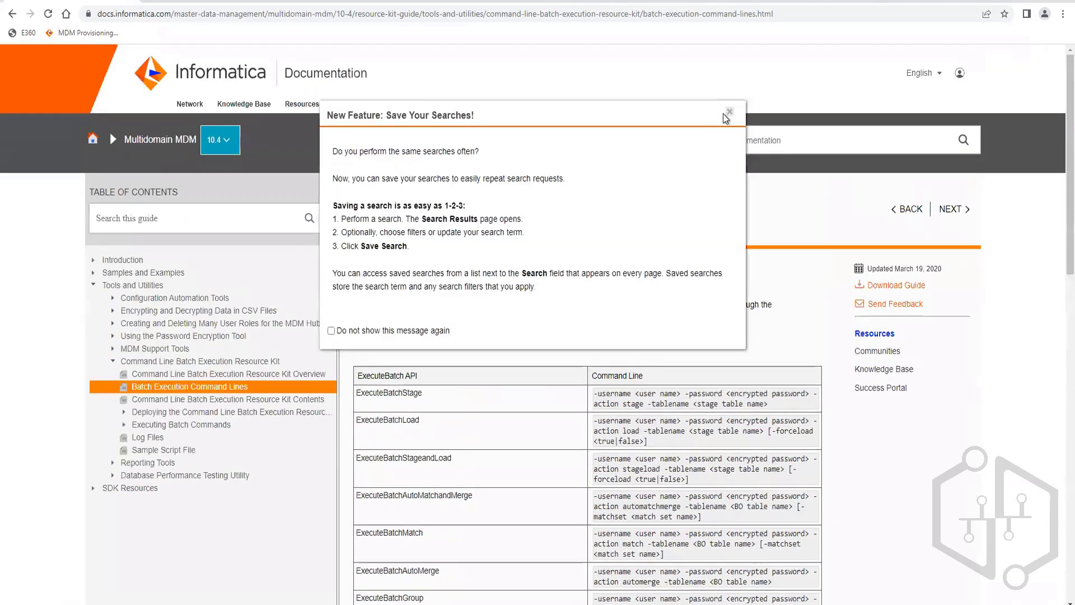
{"action": "left_click", "coordinate": [729, 112]}
{"action": "scroll", "coordinate": [430, 406], "scroll_direction": "down", "scroll_amount": 2}
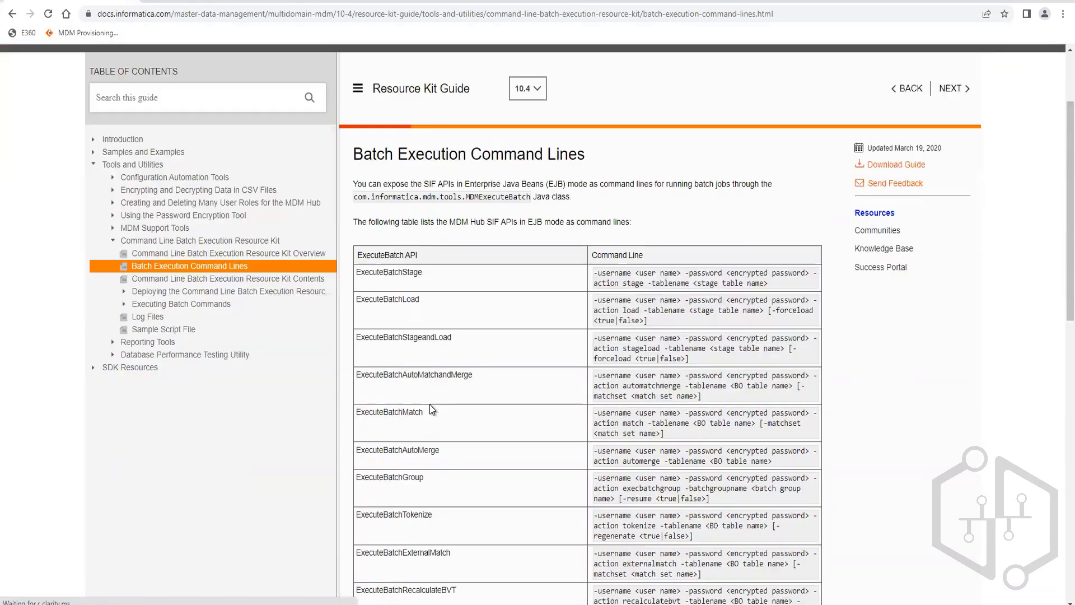
{"action": "scroll", "coordinate": [452, 384], "scroll_direction": "down", "scroll_amount": 1}
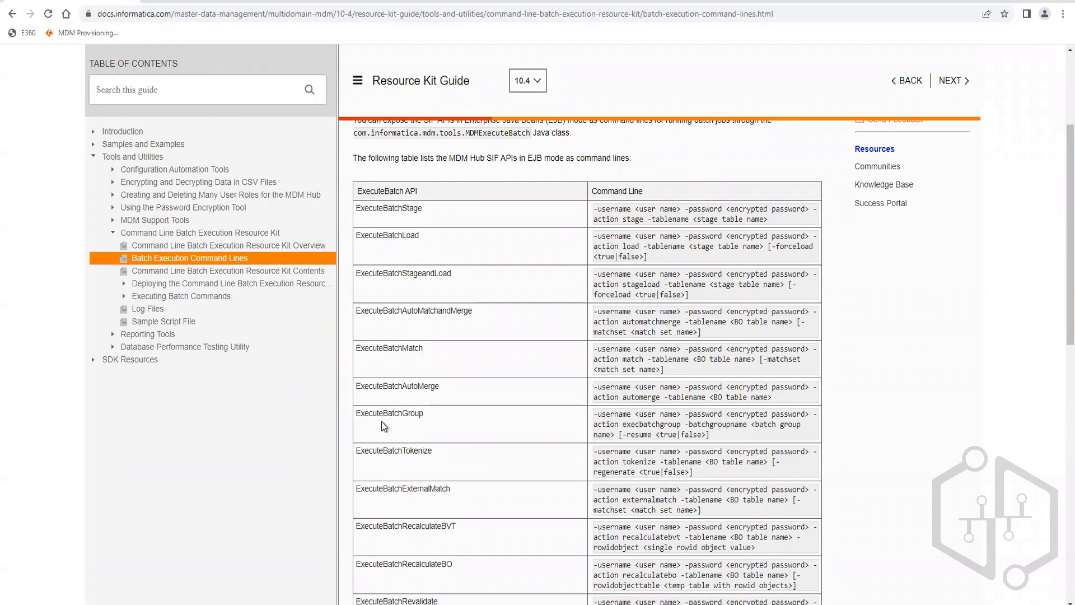
{"action": "left_click_drag", "start_coordinate": [356, 417], "coordinate": [442, 418]}
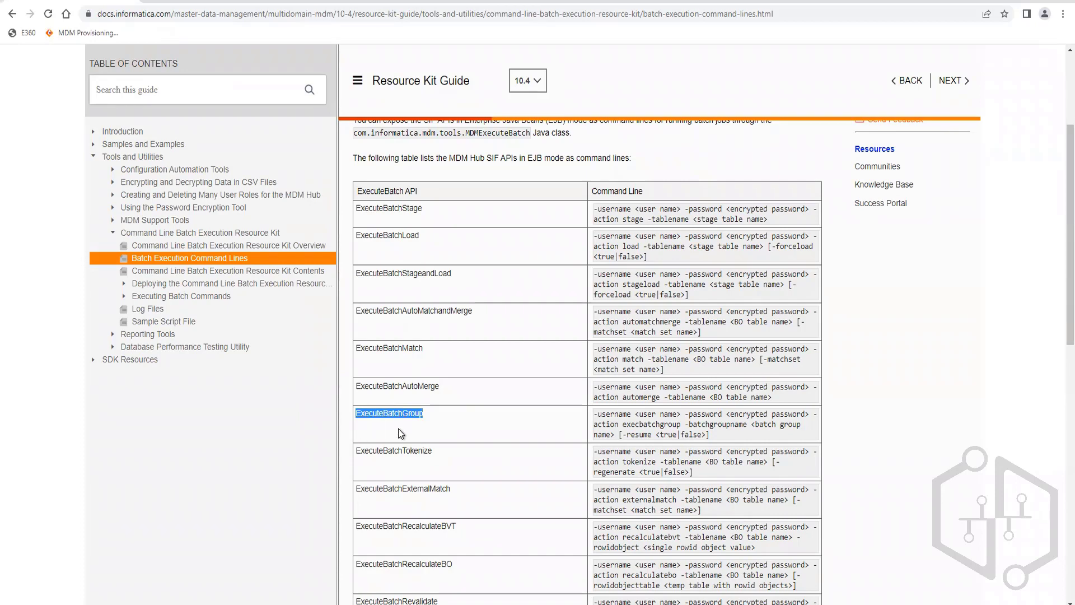
Step: Check the batch group name 'Party Load CRM' in the Hub Console, then return to the documentation
{"action": "left_click", "coordinate": [152, 603]}
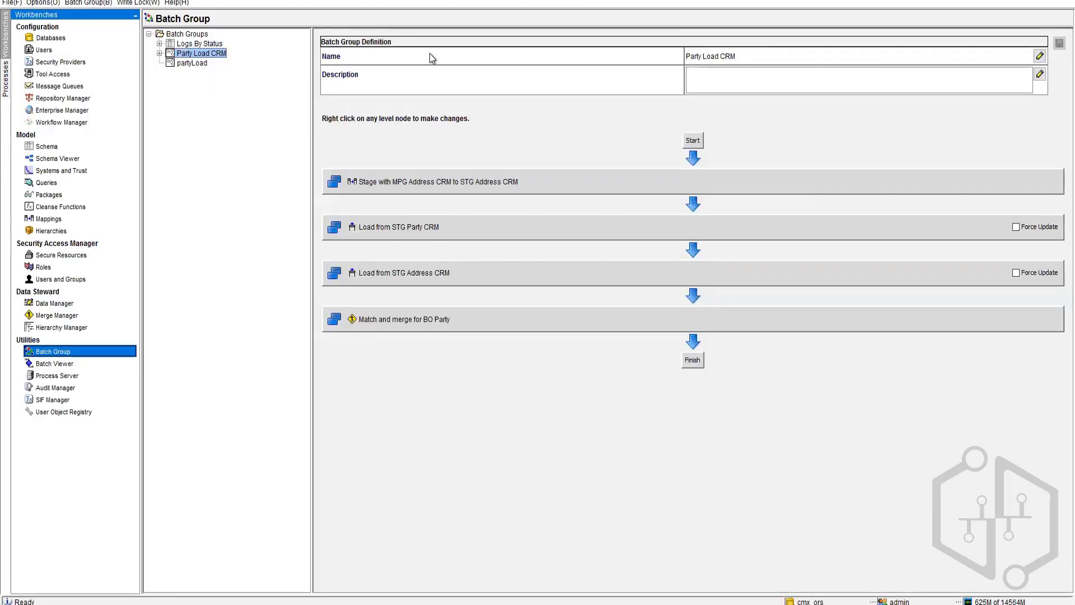
{"action": "left_click", "coordinate": [746, 58]}
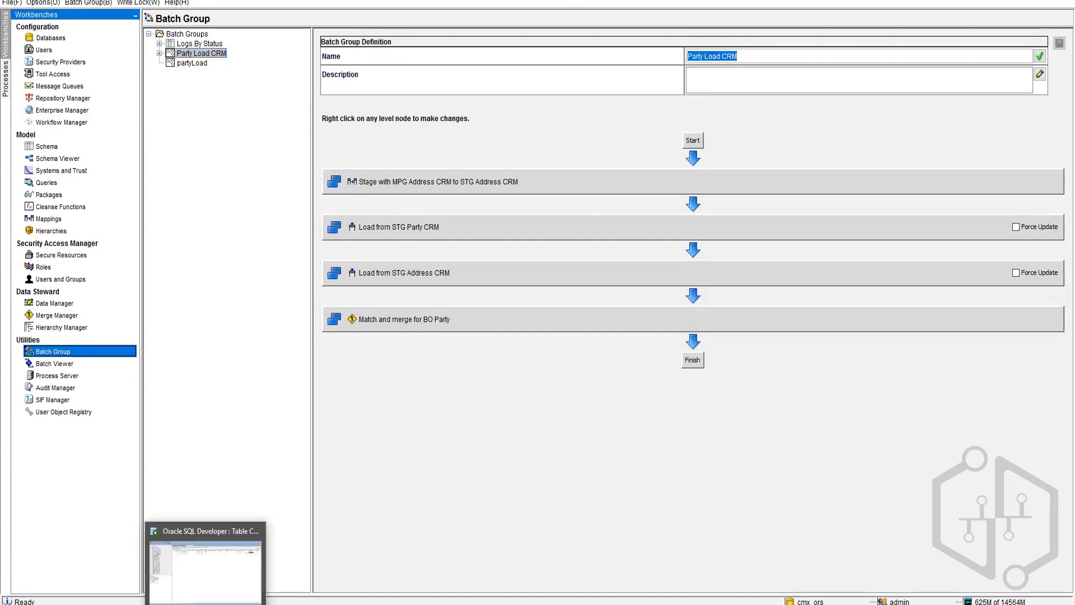
{"action": "left_click", "coordinate": [152, 604]}
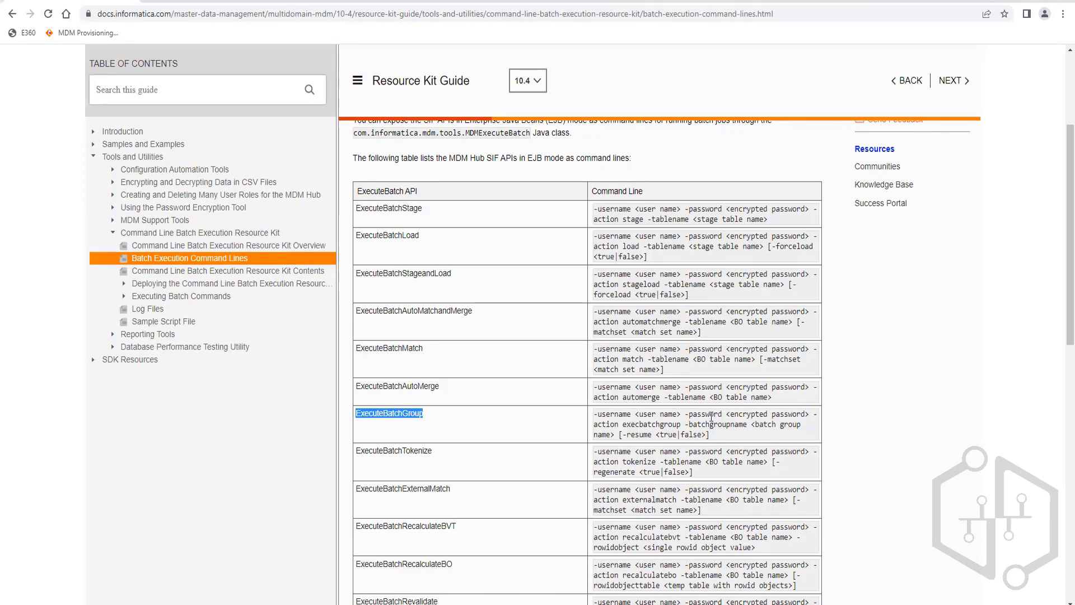
Step: Highlight the '<batch group name>' argument and the full ExecuteBatchGroup command line
{"action": "left_click_drag", "start_coordinate": [752, 425], "coordinate": [615, 436]}
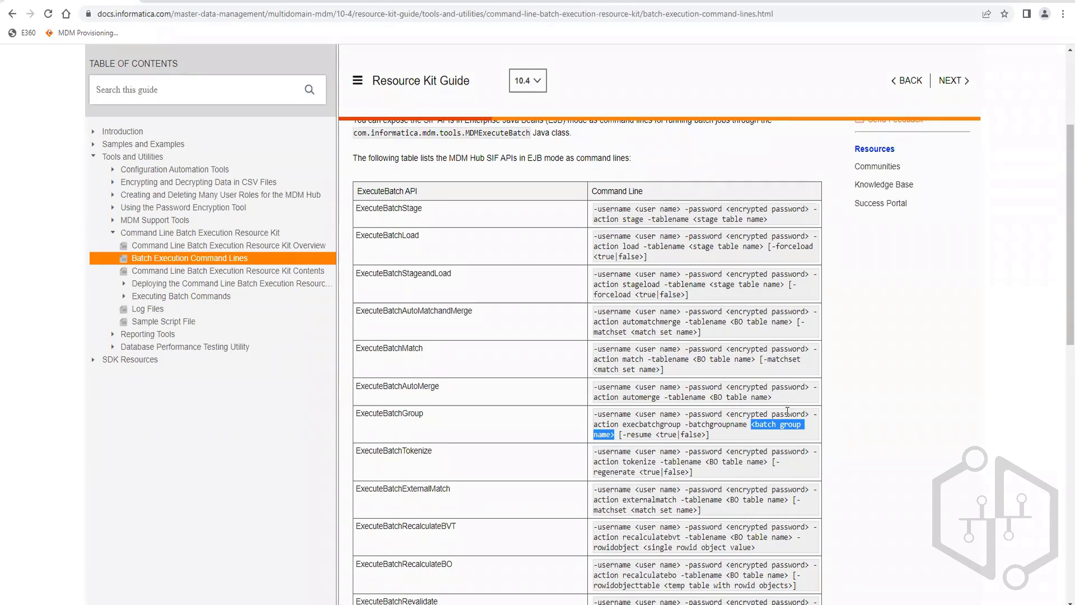
{"action": "scroll", "coordinate": [604, 264], "scroll_direction": "up", "scroll_amount": 3}
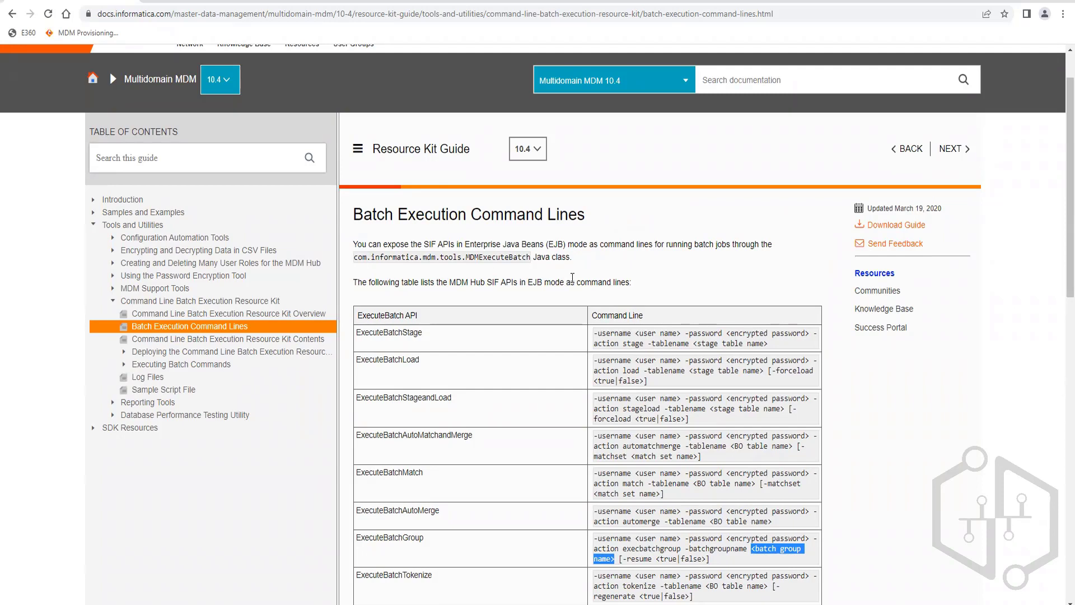
{"action": "scroll", "coordinate": [614, 354], "scroll_direction": "down", "scroll_amount": 3}
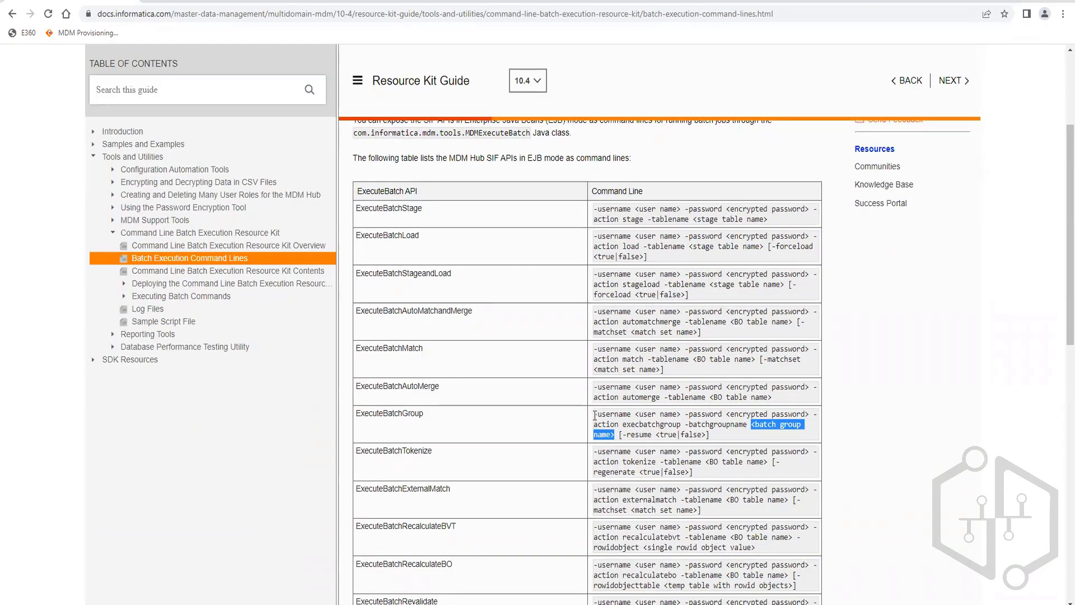
{"action": "left_click_drag", "start_coordinate": [595, 415], "coordinate": [731, 448]}
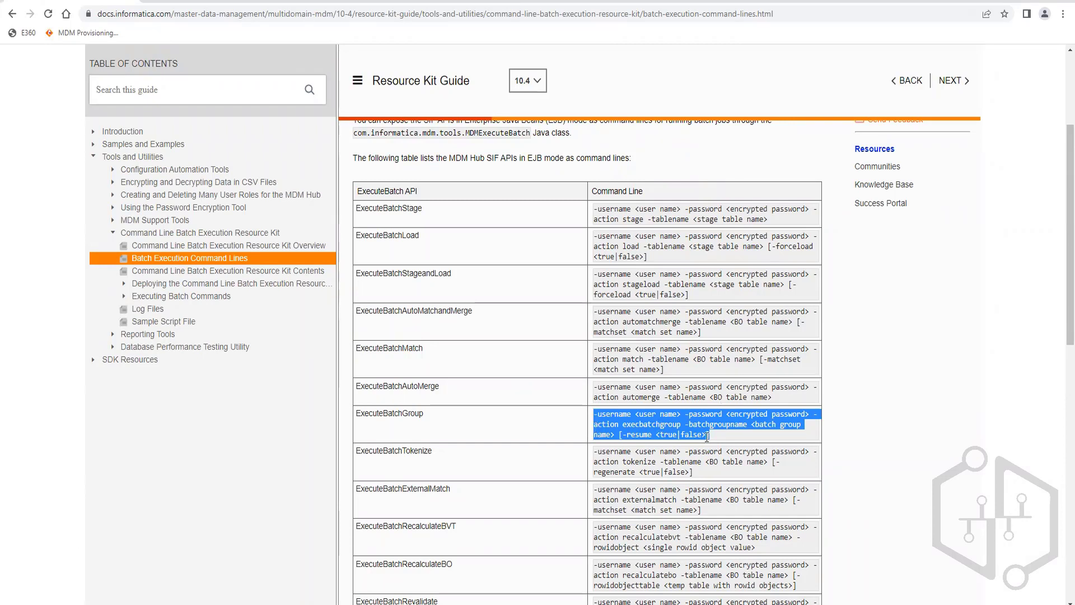
{"action": "left_click", "coordinate": [718, 440]}
{"action": "left_click_drag", "start_coordinate": [712, 437], "coordinate": [588, 424]}
{"action": "scroll", "coordinate": [442, 465], "scroll_direction": "down", "scroll_amount": 15}
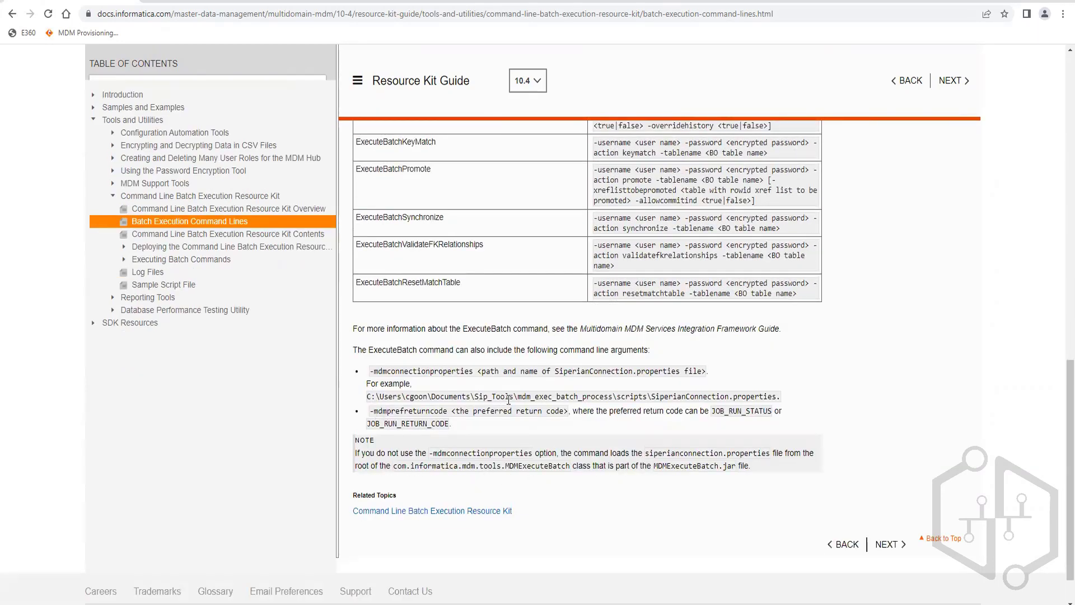
{"action": "double_click", "coordinate": [546, 396]}
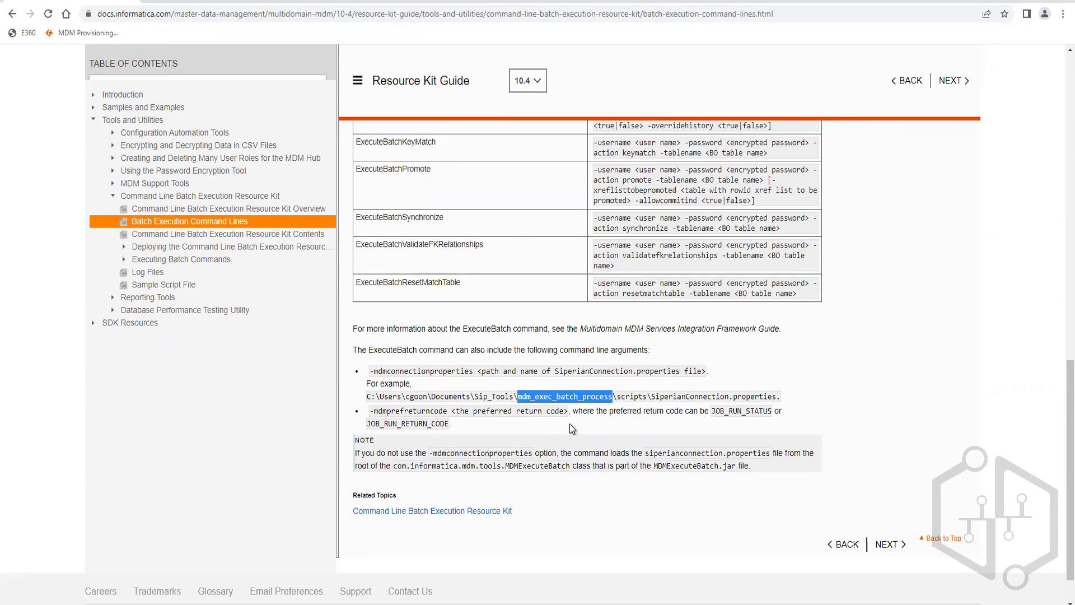
{"action": "scroll", "coordinate": [572, 428], "scroll_direction": "up", "scroll_amount": 7}
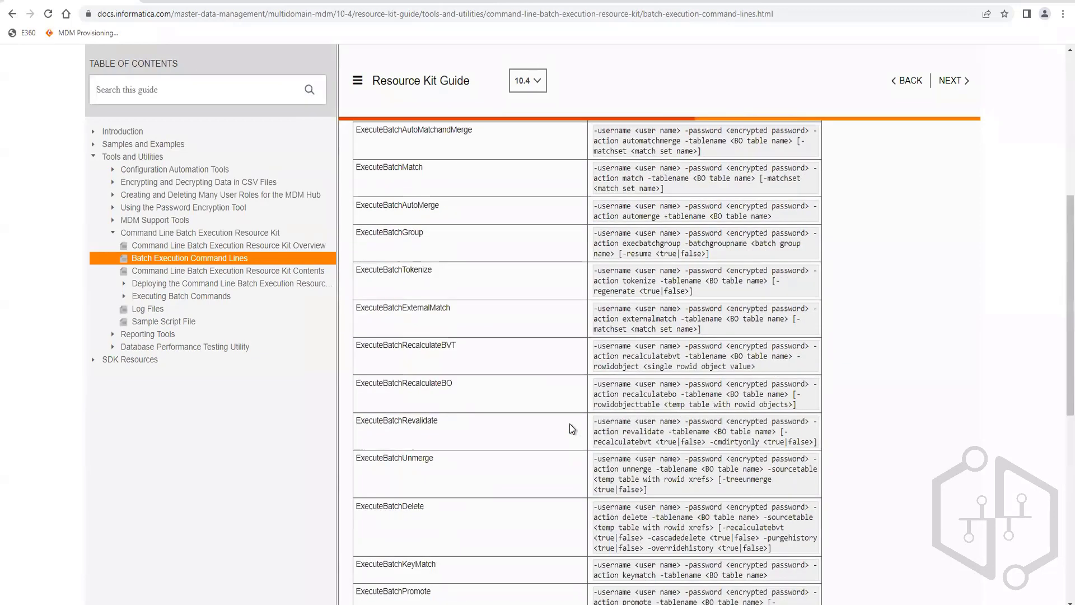
{"action": "scroll", "coordinate": [570, 424], "scroll_direction": "up", "scroll_amount": 5}
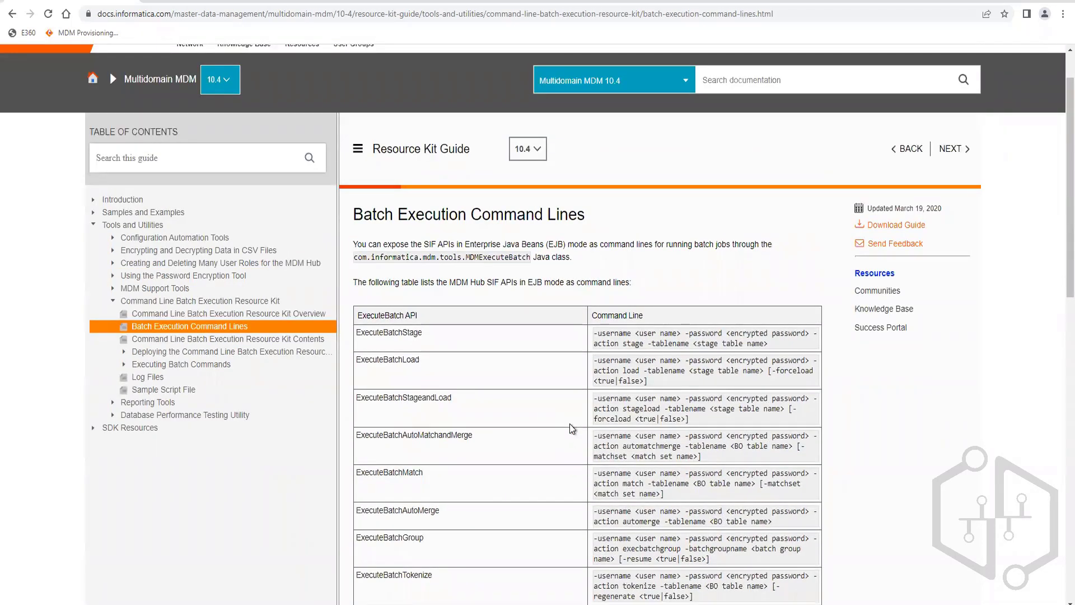
{"action": "scroll", "coordinate": [387, 328], "scroll_direction": "down", "scroll_amount": 5}
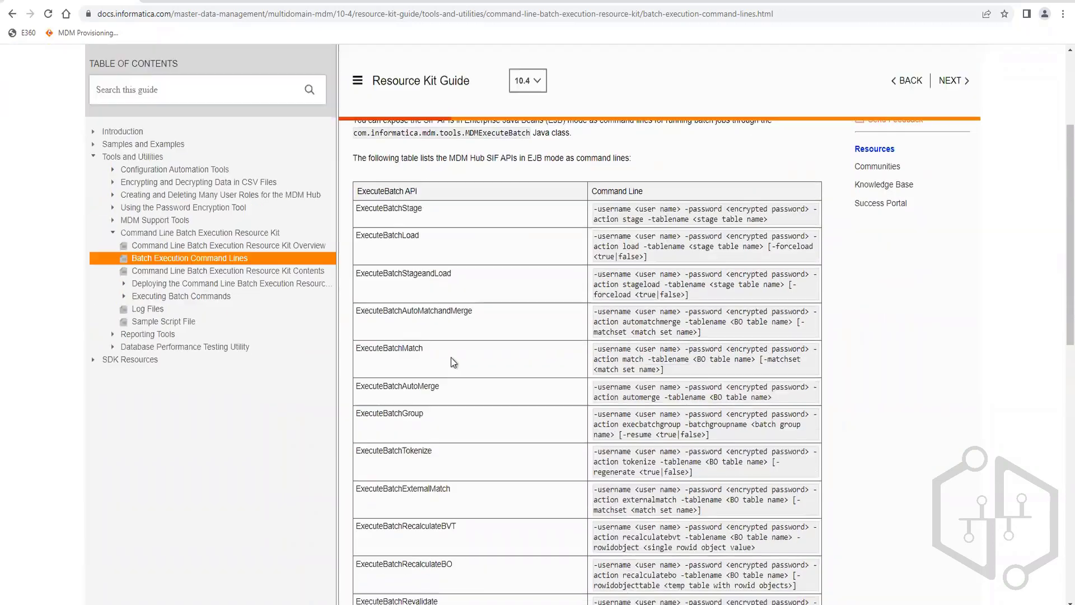
{"action": "scroll", "coordinate": [526, 415], "scroll_direction": "down", "scroll_amount": 3}
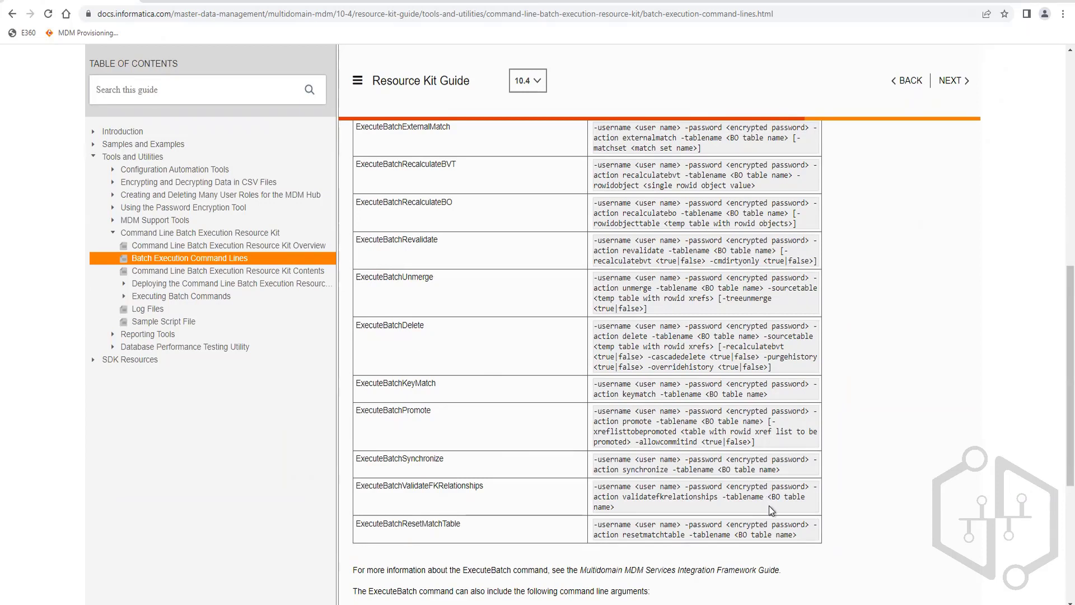
{"action": "left_click", "coordinate": [402, 13]}
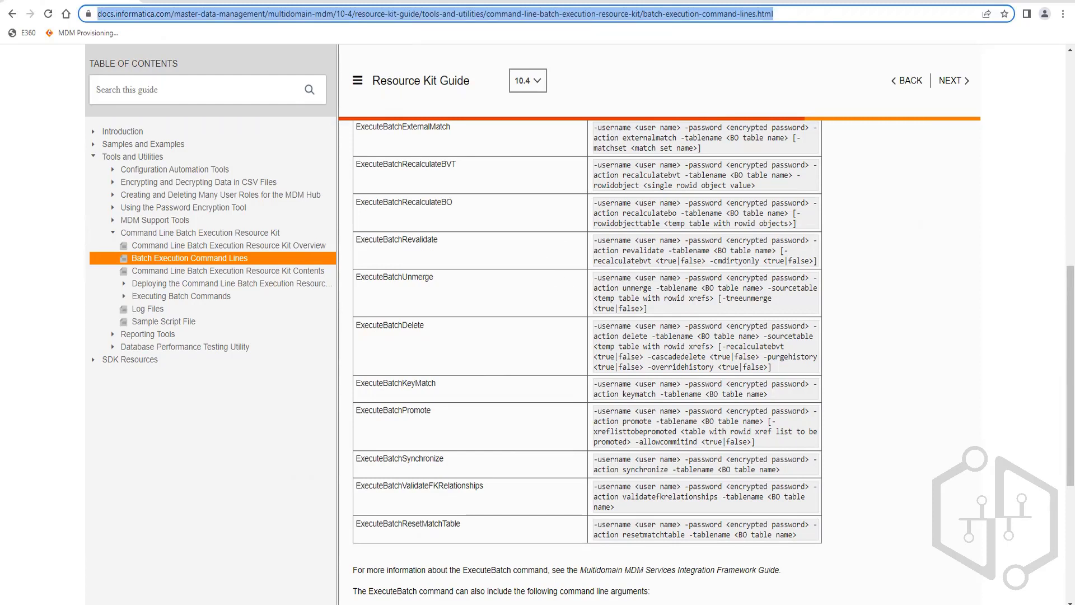
Step: Clear the address bar selection on the documentation page
{"action": "left_click", "coordinate": [939, 328]}
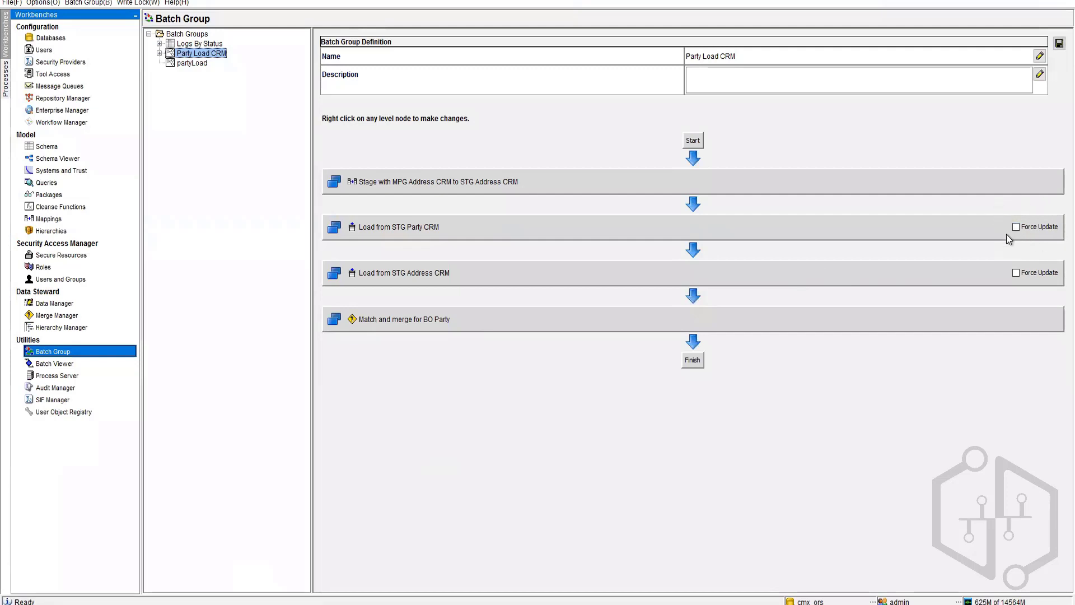
Step: Turn on Force Update for Load from STG Party CRM and Load from STG Address CRM
{"action": "mouse_move", "coordinate": [1006, 234]}
{"action": "mouse_move", "coordinate": [884, 287]}
{"action": "left_click", "coordinate": [1017, 227]}
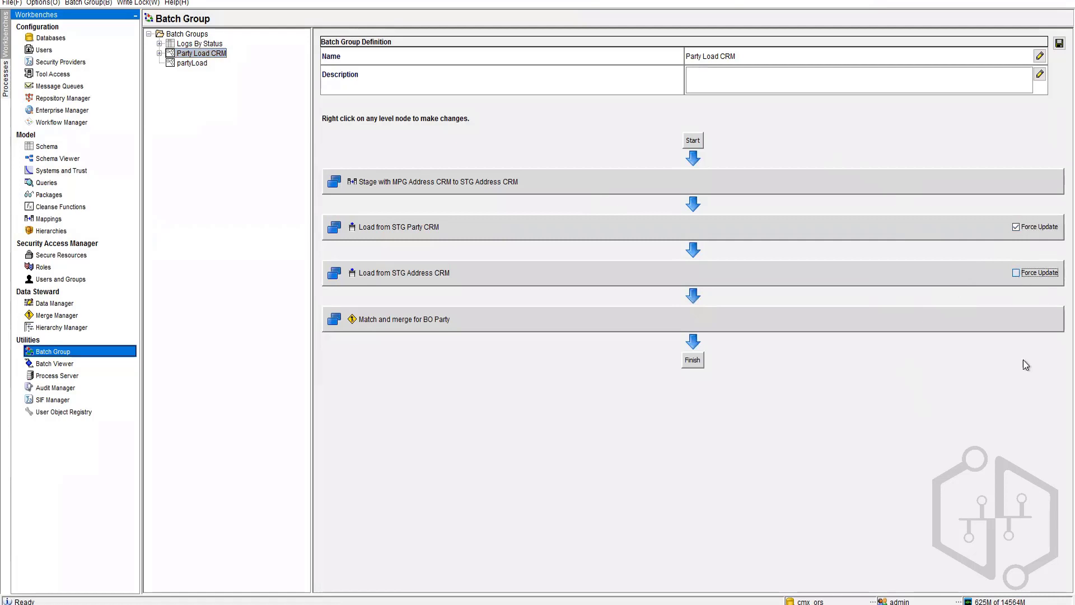
{"action": "key", "text": "space"}
Step: Save the Party Load CRM changes and switch to the Batch Viewer
{"action": "left_click", "coordinate": [72, 364]}
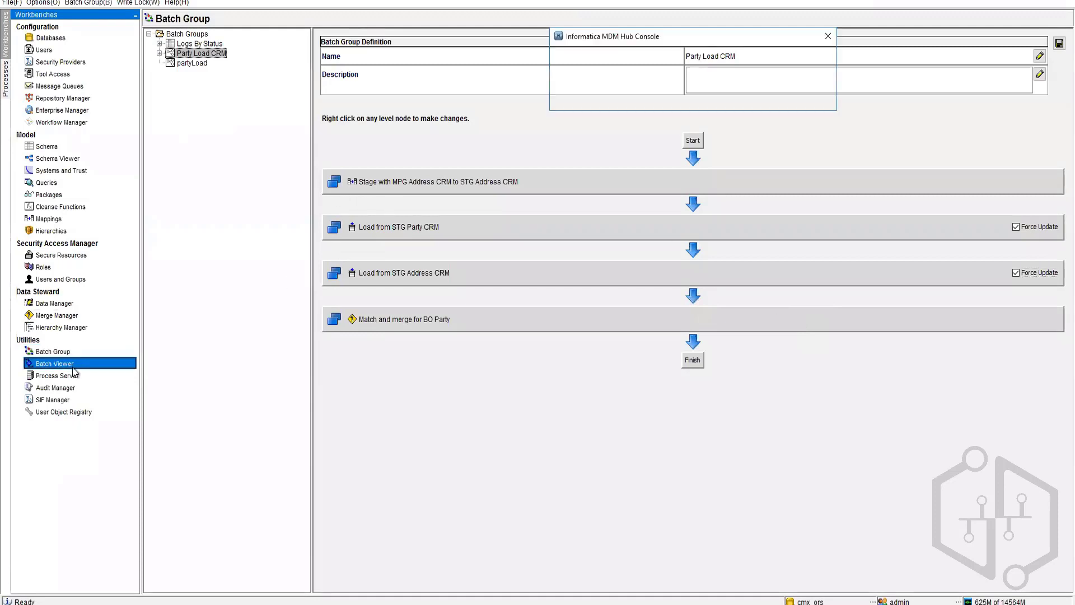
{"action": "left_click", "coordinate": [738, 96]}
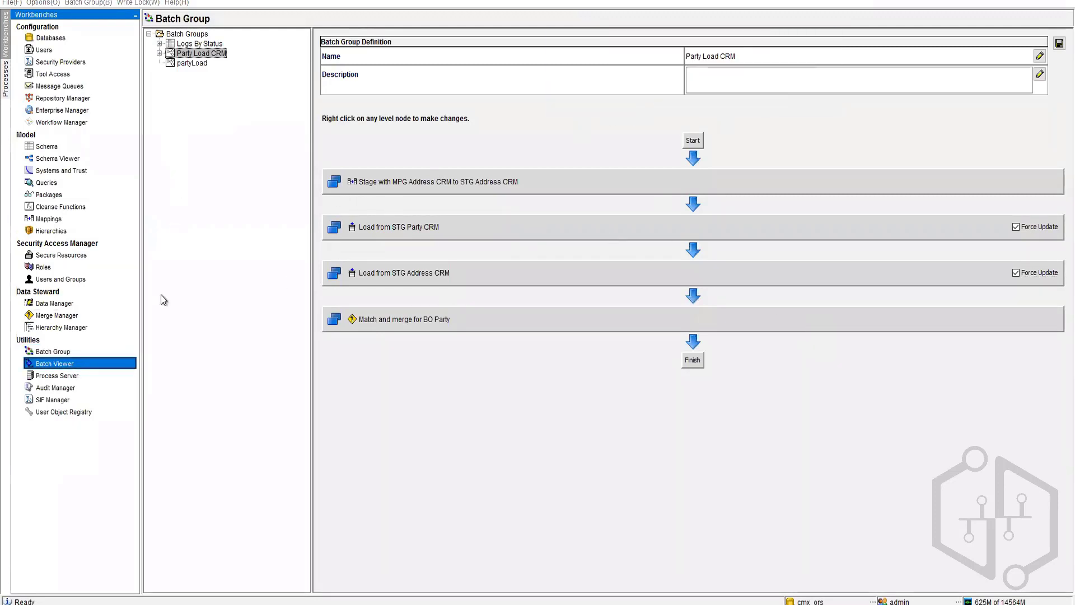
{"action": "mouse_move", "coordinate": [206, 604]}
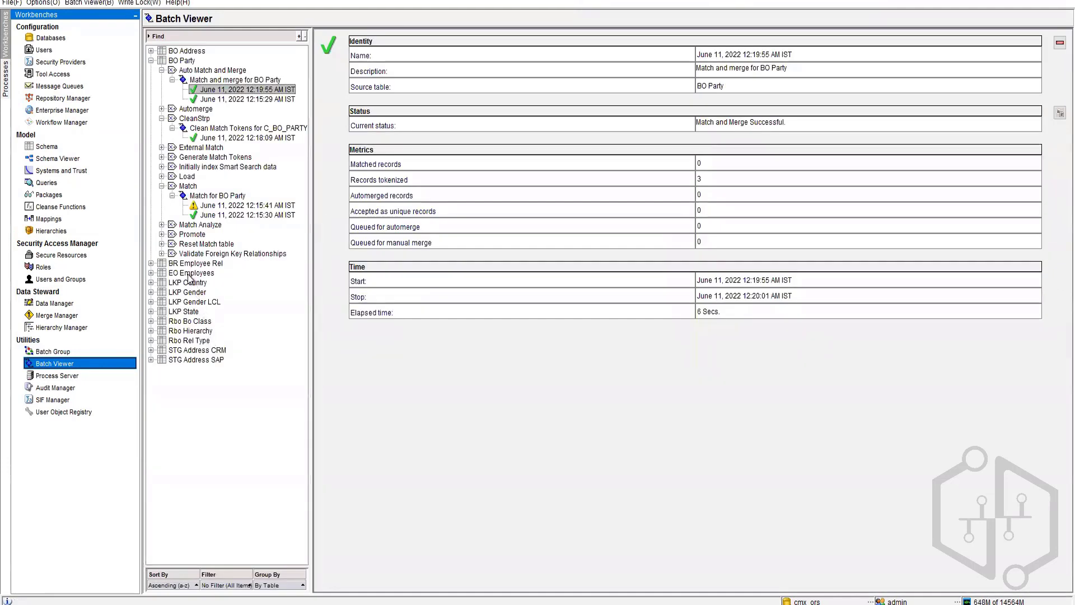
Step: Run Load from STG Party CRM under BO Party with Force Update and refresh its status
{"action": "left_click", "coordinate": [162, 177]}
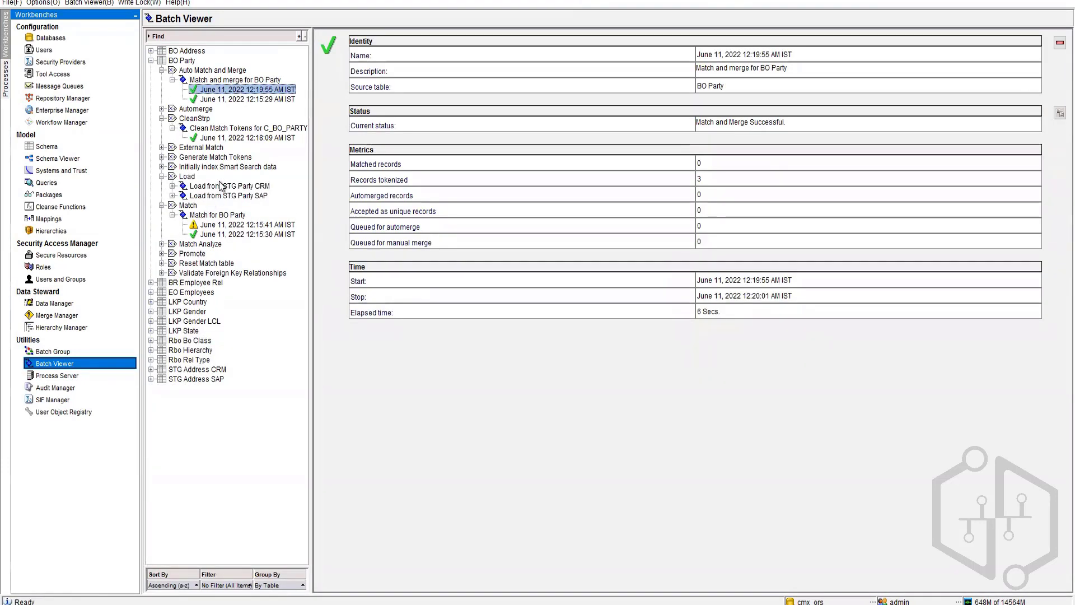
{"action": "left_click", "coordinate": [224, 186]}
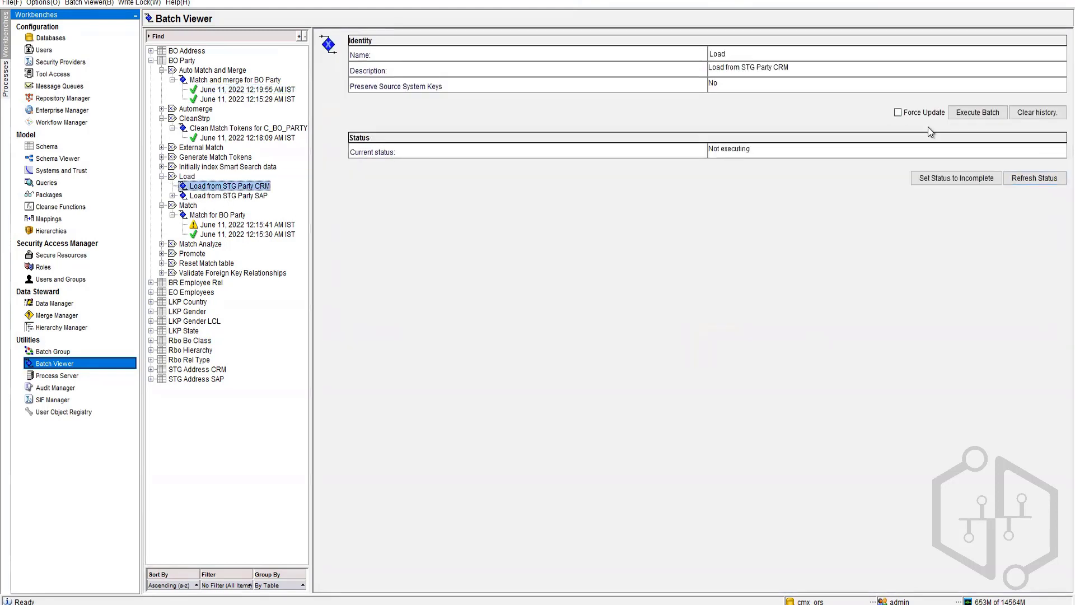
{"action": "left_click", "coordinate": [899, 113]}
{"action": "left_click", "coordinate": [977, 113]}
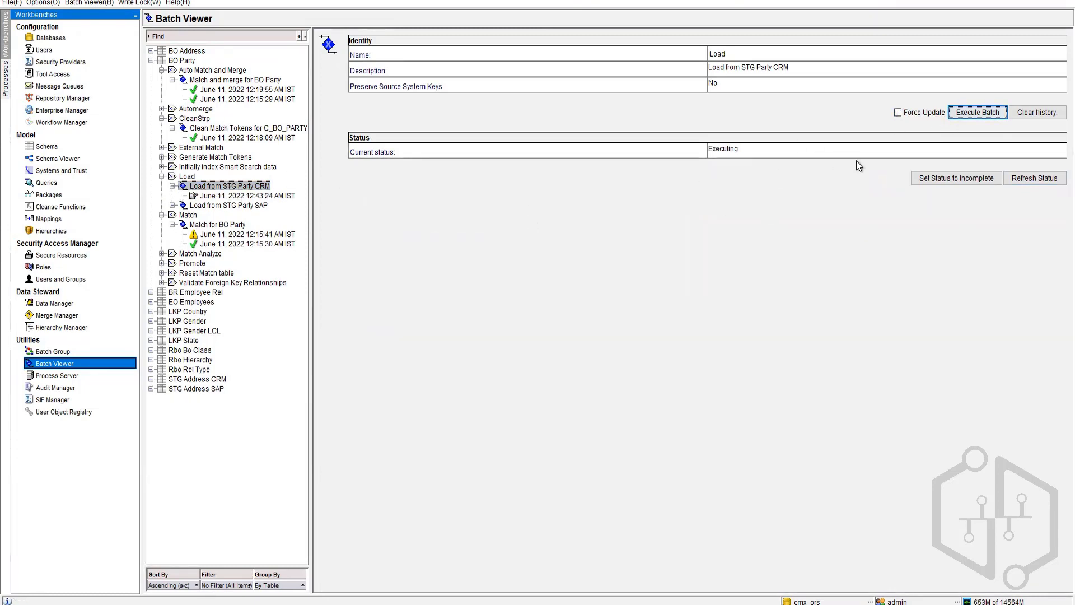
{"action": "left_click", "coordinate": [1034, 178]}
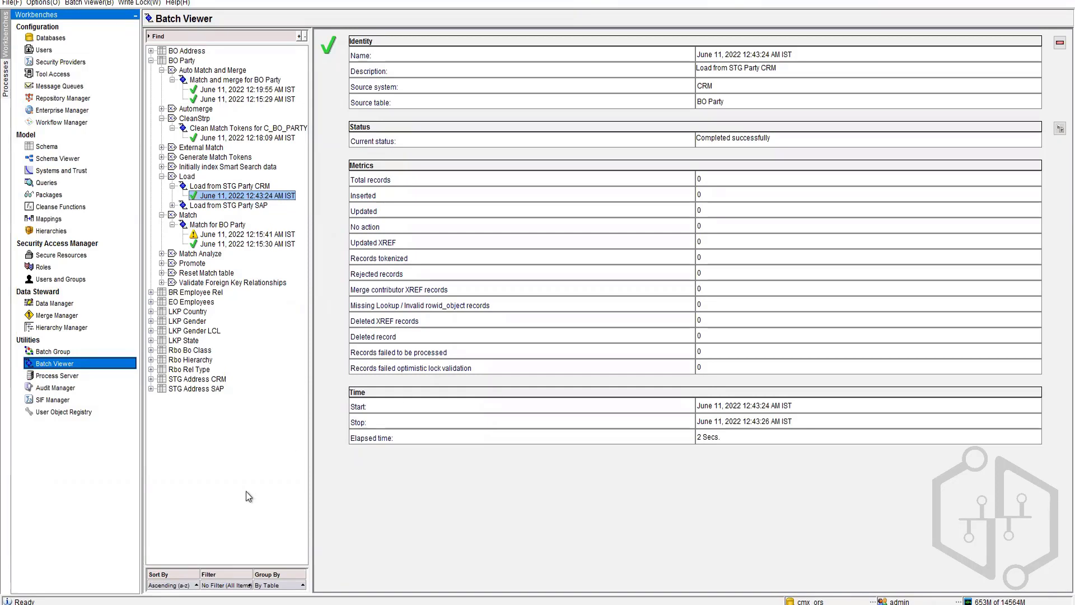
{"action": "left_click", "coordinate": [180, 604]}
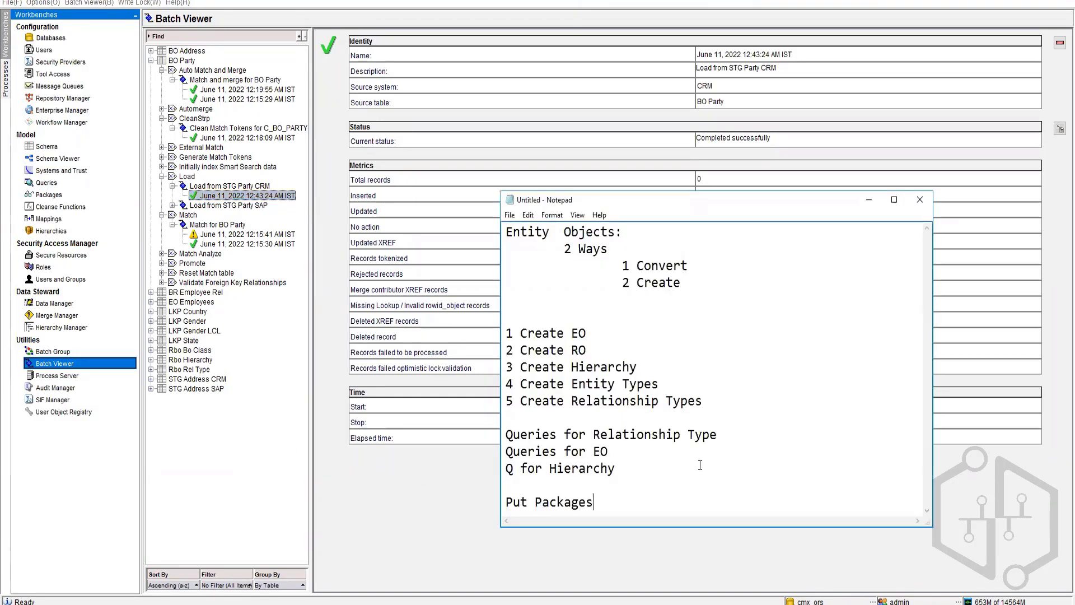
Step: Add the line 'ETL ------ SQL --->Delete sql' below the existing notes
{"action": "key", "text": "ctrl+a"}
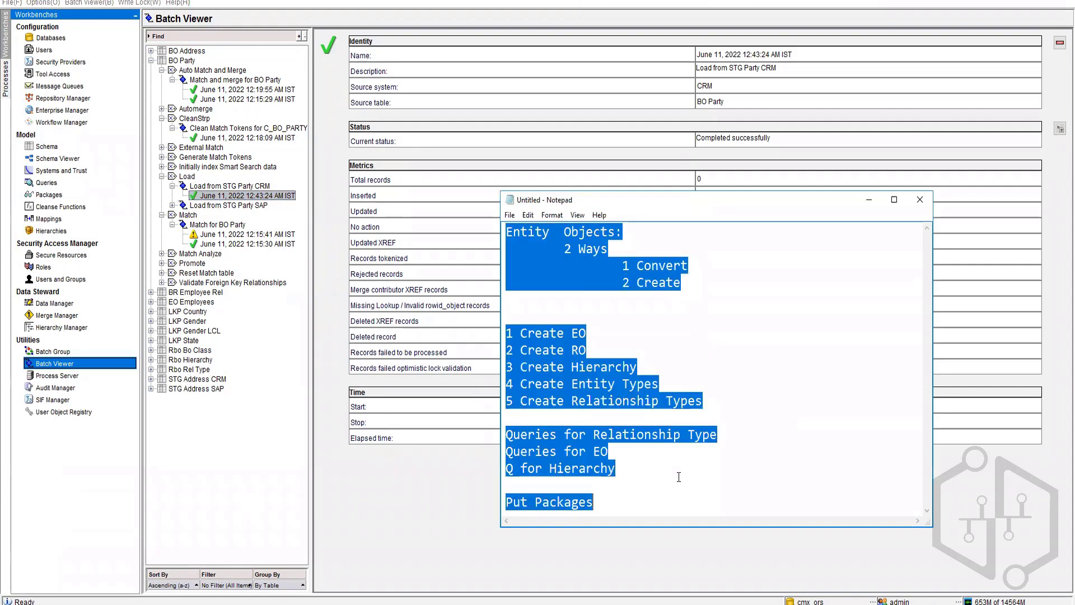
{"action": "left_click", "coordinate": [667, 500]}
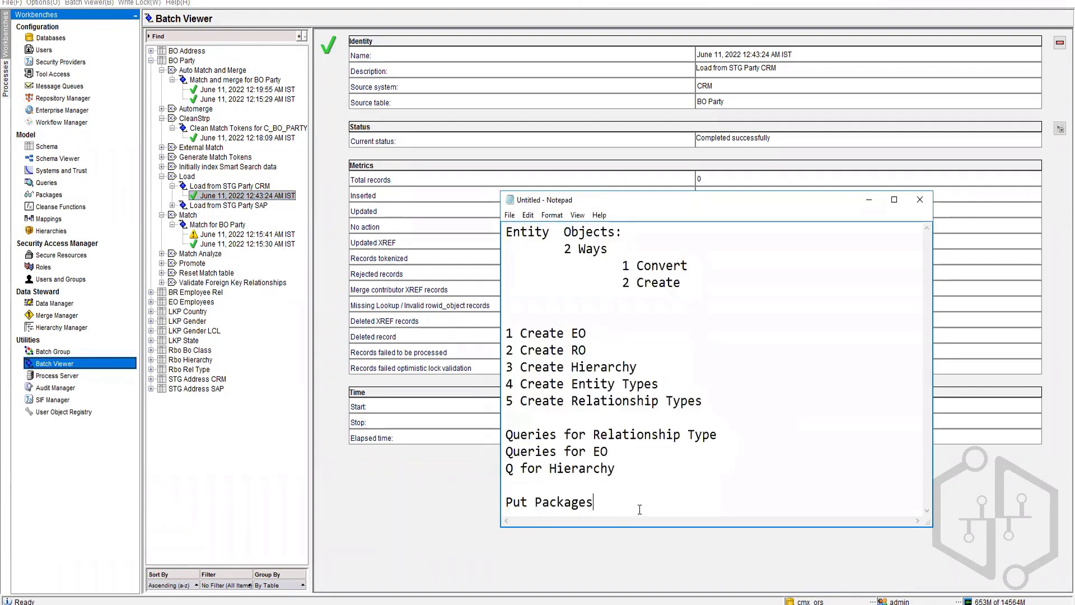
{"action": "key", "text": "Return"}
{"action": "key", "text": "Return"}
{"action": "key", "text": "Return"}
{"action": "key", "text": "Return"}
{"action": "key", "text": "Return"}
{"action": "key", "text": "Return"}
{"action": "key", "text": "Return"}
{"action": "key", "text": "Return"}
{"action": "key", "text": "Return"}
{"action": "key", "text": "Return"}
{"action": "key", "text": "Return"}
{"action": "key", "text": "Return"}
{"action": "key", "text": "Return"}
{"action": "key", "text": "Return"}
{"action": "key", "text": "Return"}
{"action": "key", "text": "Return"}
{"action": "key", "text": "Return"}
{"action": "key", "text": "Return"}
{"action": "key", "text": "Return"}
{"action": "key", "text": "Return"}
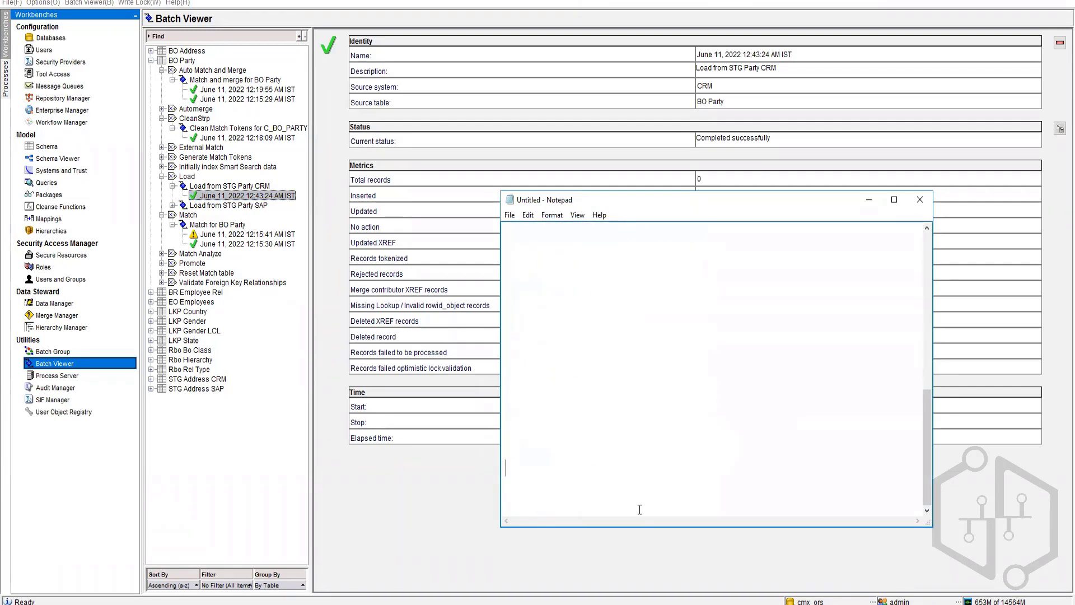
{"action": "type", "text": "ETL "}
{"action": "type", "text": "------ "}
{"action": "type", "text": "SAS"}
{"action": "key", "text": "BackSpace"}
{"action": "key", "text": "BackSpace"}
{"action": "type", "text": "QL --->"}
{"action": "type", "text": "Delte"}
{"action": "key", "text": "BackSpace"}
{"action": "key", "text": "BackSpace"}
{"action": "key", "text": "BackSpace"}
{"action": "type", "text": "lete"}
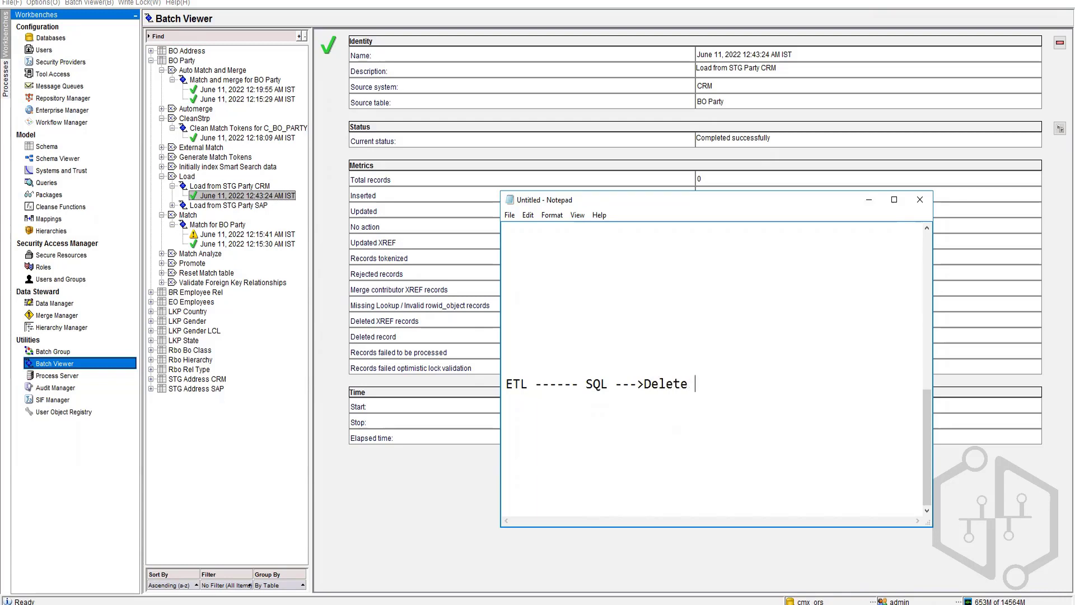
{"action": "type", "text": " sql"}
{"action": "left_click", "coordinate": [53, 352]}
Step: Load partyLoad, acquire the write lock, and remove its combined first level
{"action": "left_click", "coordinate": [182, 62]}
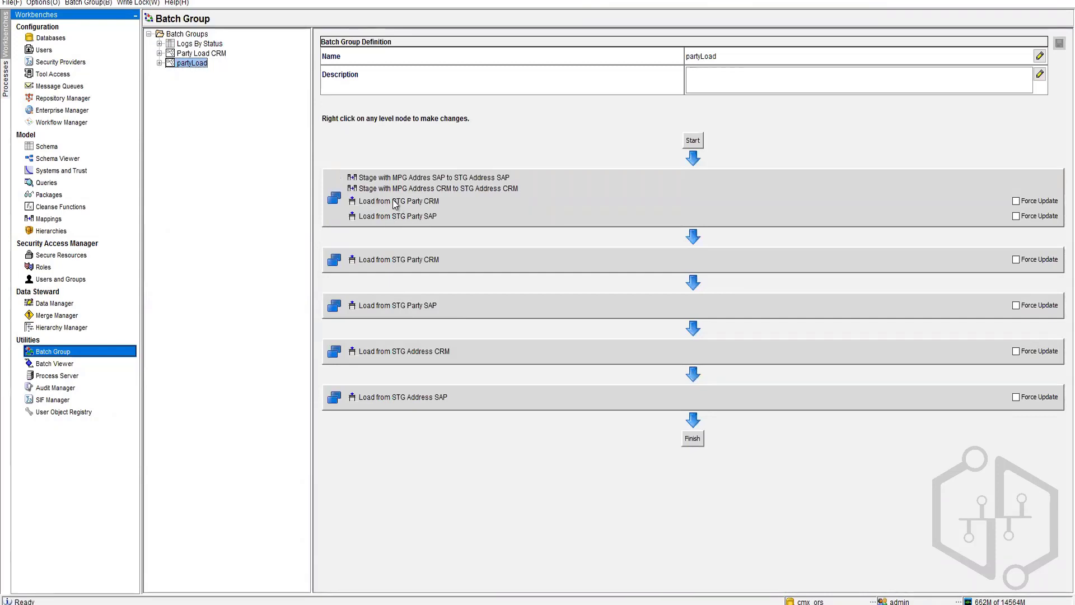
{"action": "left_click", "coordinate": [134, 3]}
{"action": "left_click", "coordinate": [150, 46]}
{"action": "left_click", "coordinate": [139, 3]}
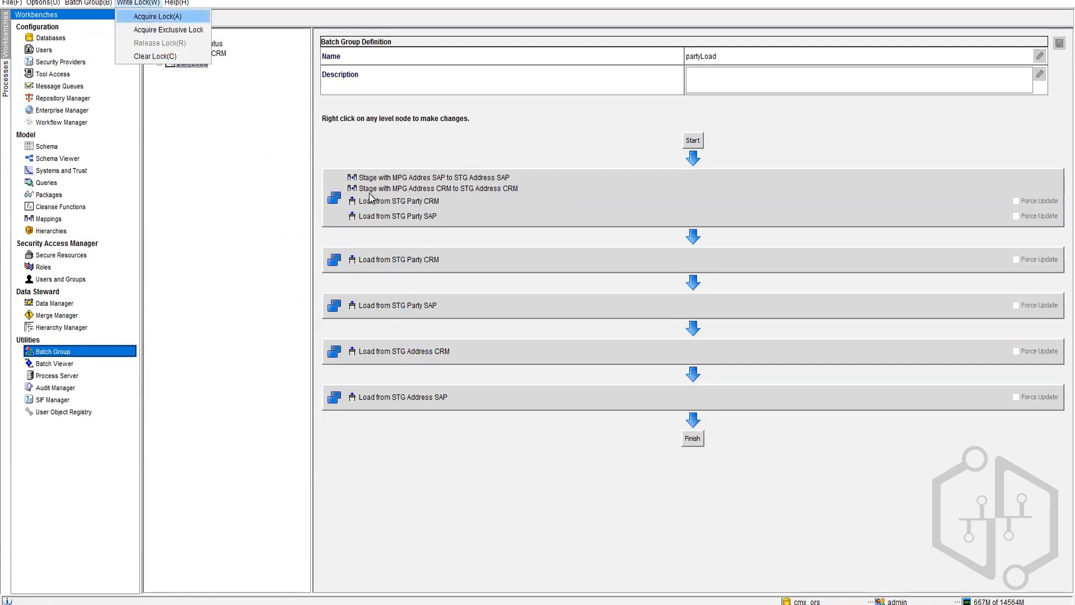
{"action": "right_click", "coordinate": [413, 210]}
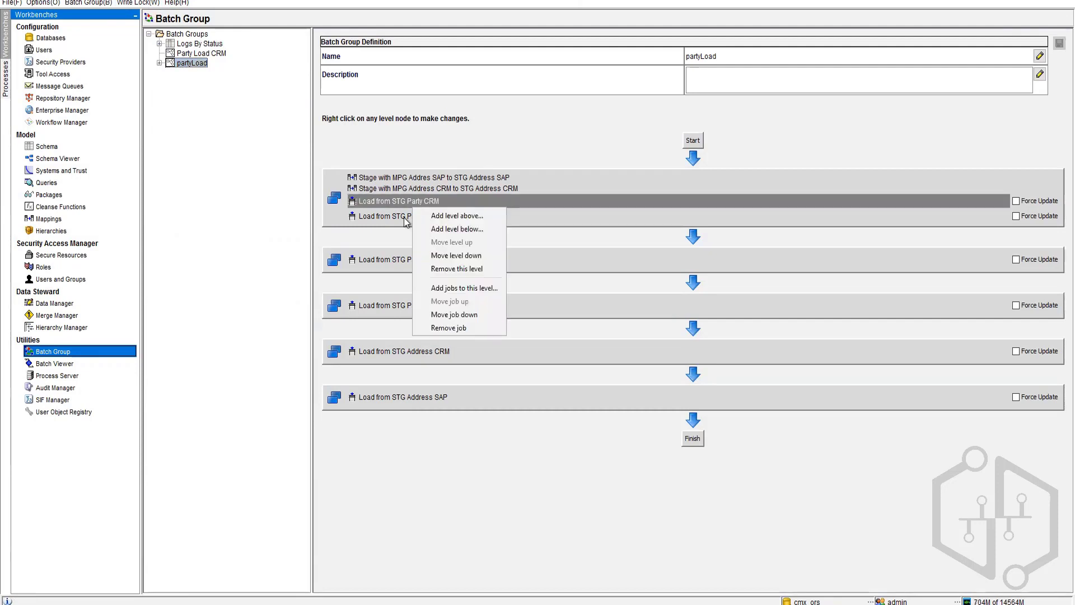
{"action": "left_click", "coordinate": [448, 269]}
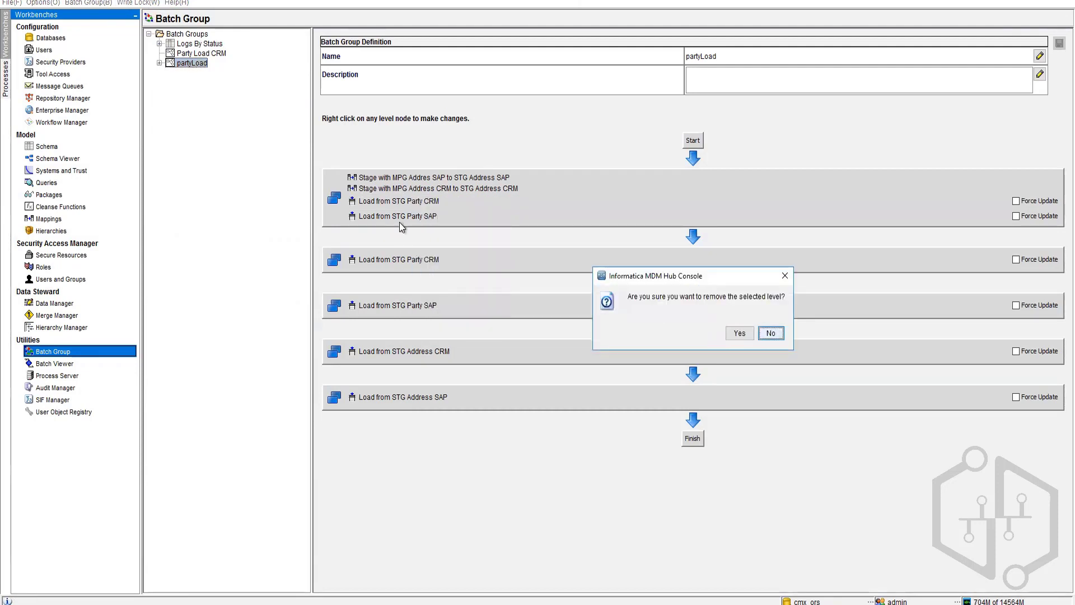
{"action": "left_click", "coordinate": [739, 333]}
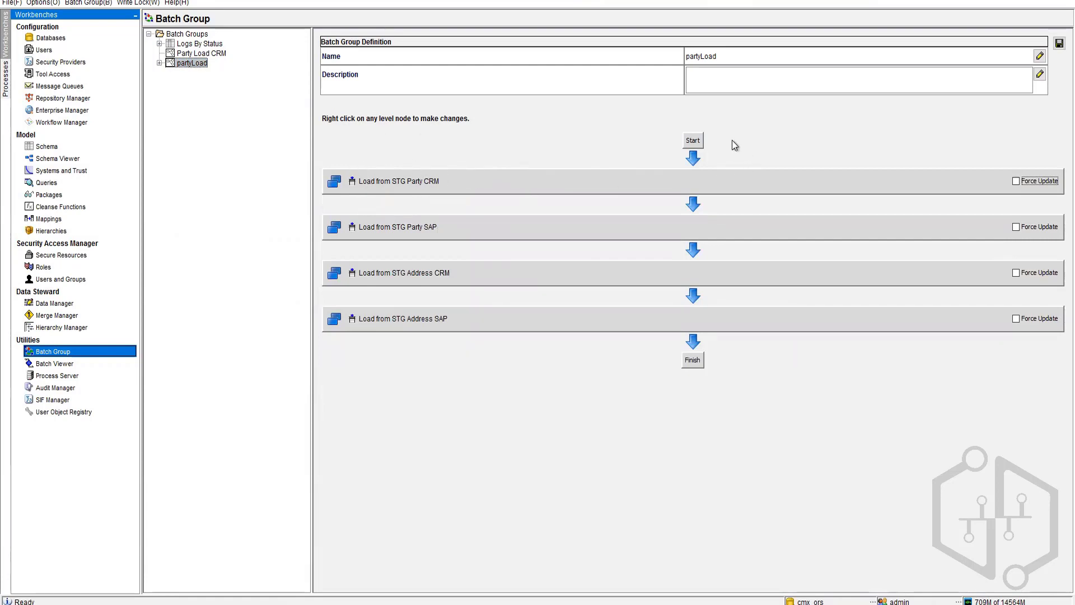
Step: Add a level after Start with the SAP and CRM address Stage jobs, then save partyLoad
{"action": "right_click", "coordinate": [696, 143]}
{"action": "left_click", "coordinate": [725, 168]}
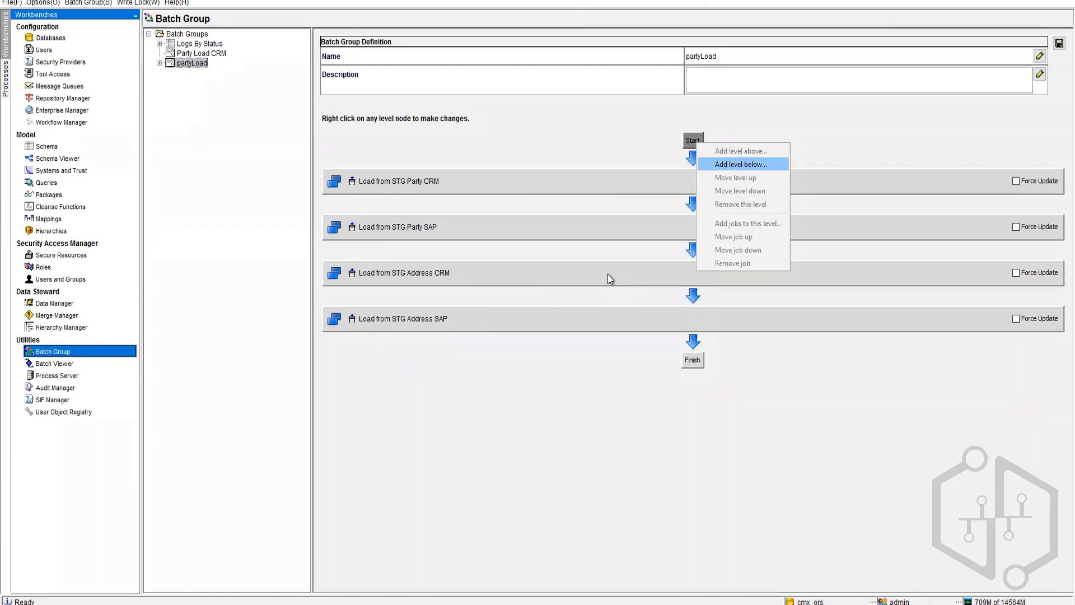
{"action": "left_click", "coordinate": [420, 121]}
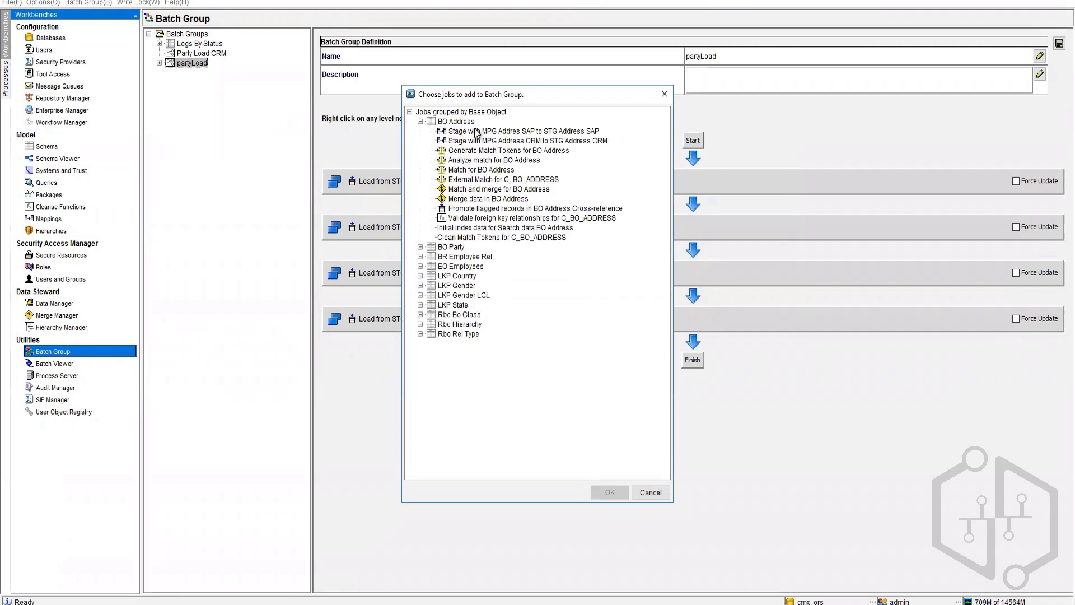
{"action": "left_click", "coordinate": [523, 131]}
{"action": "left_click", "coordinate": [523, 140], "text": "ctrl"}
{"action": "left_click", "coordinate": [609, 494]}
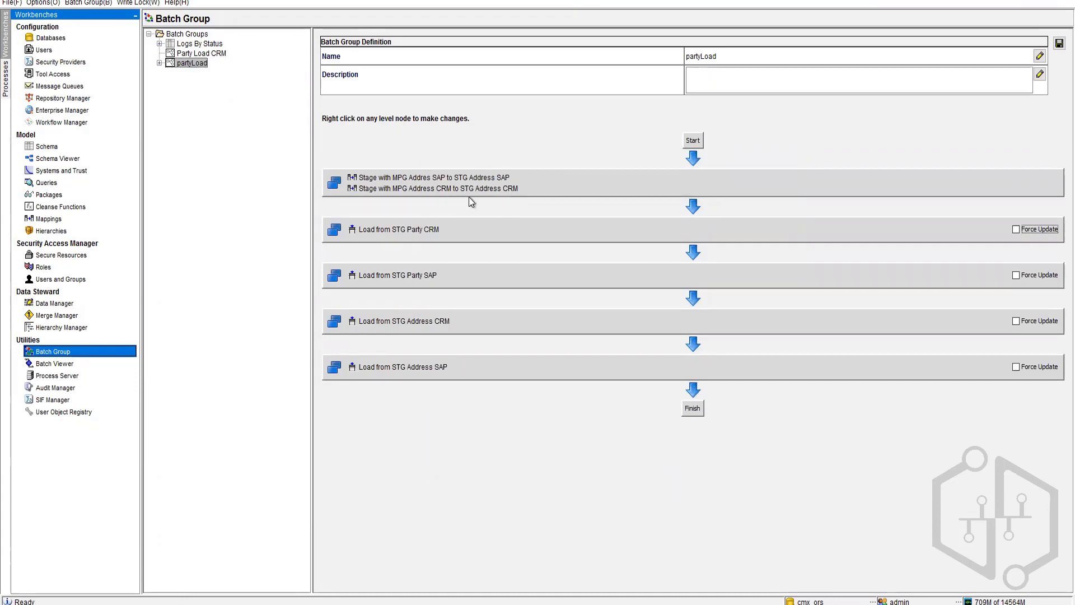
{"action": "left_click", "coordinate": [1059, 43]}
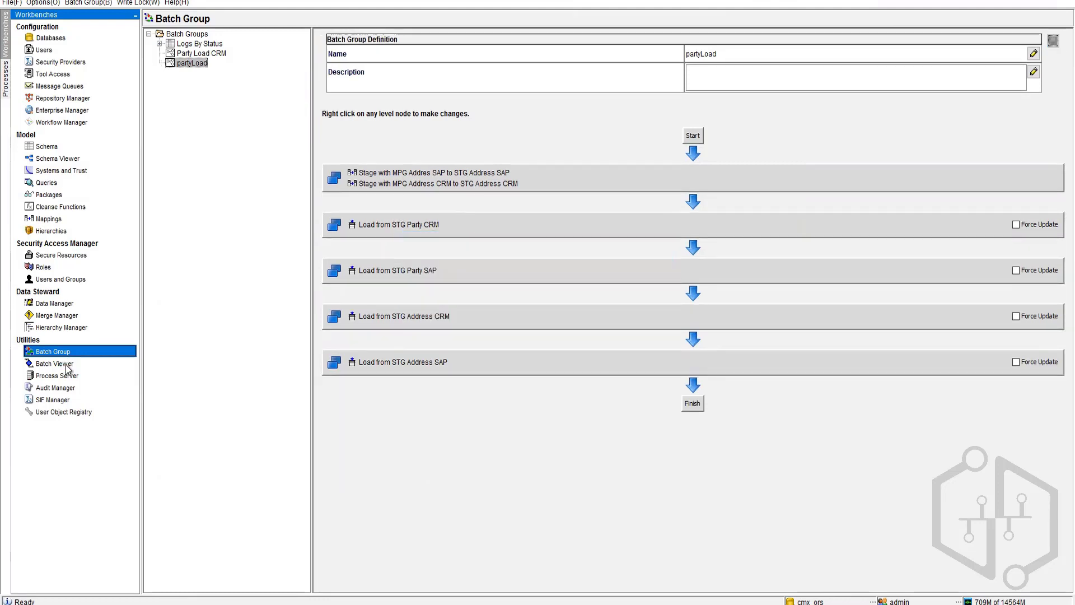
Step: Check the load job's total records count in the Batch Viewer
{"action": "left_click", "coordinate": [56, 362]}
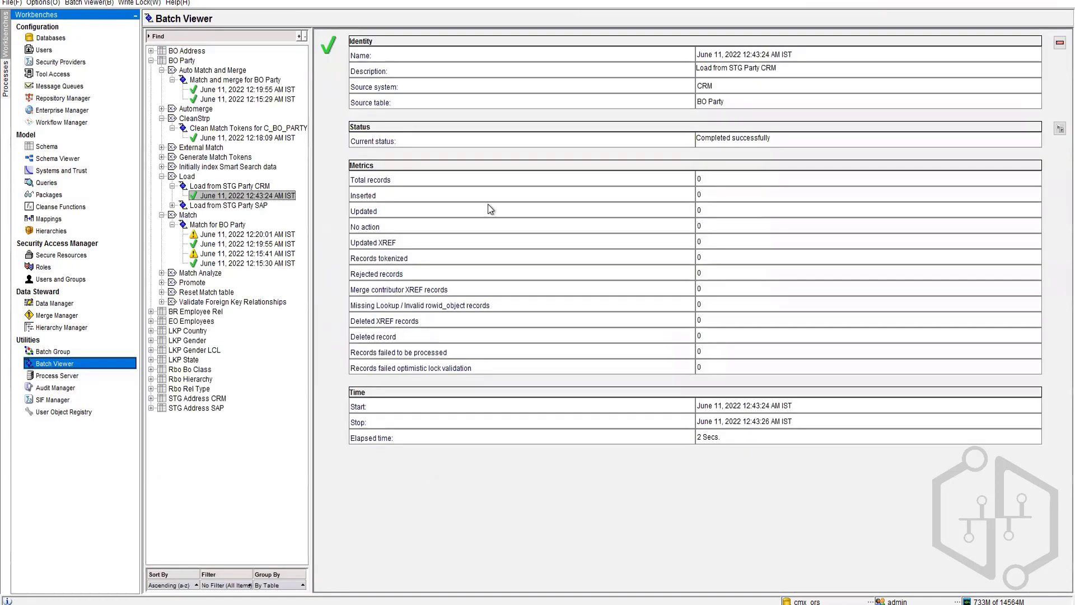
{"action": "double_click", "coordinate": [698, 178]}
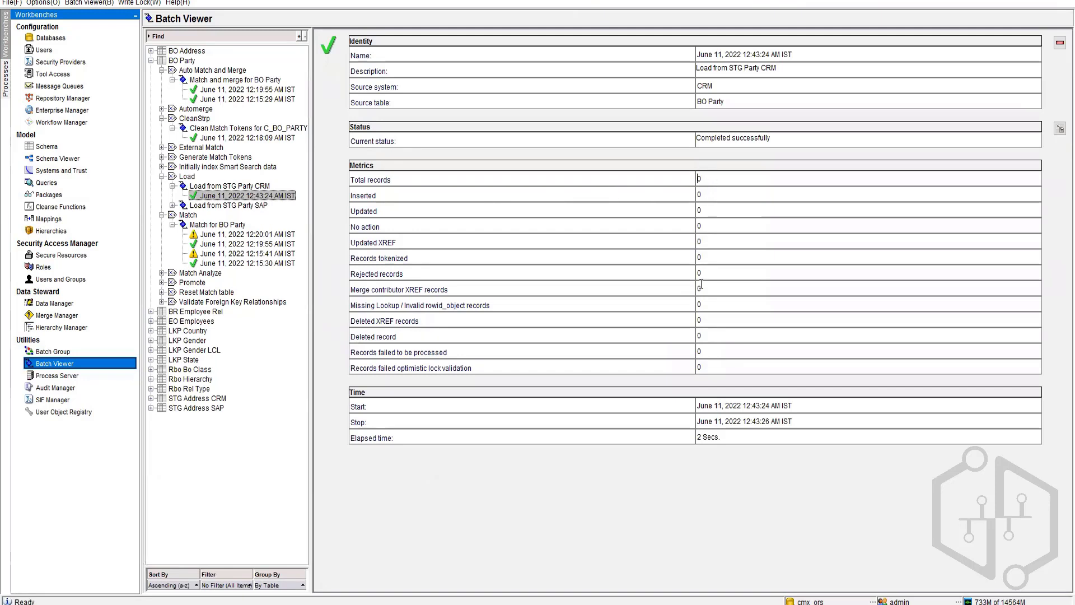
{"action": "left_click", "coordinate": [53, 351]}
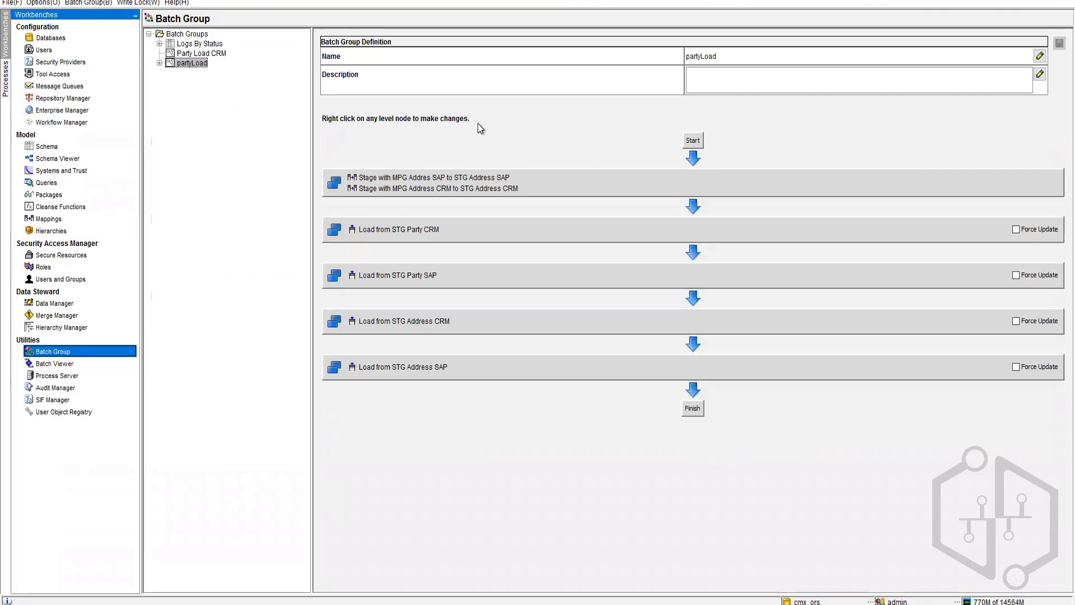
Step: Execute partyLoad and refresh its job logs until every job completes successfully
{"action": "left_click", "coordinate": [159, 64]}
{"action": "left_click", "coordinate": [208, 73]}
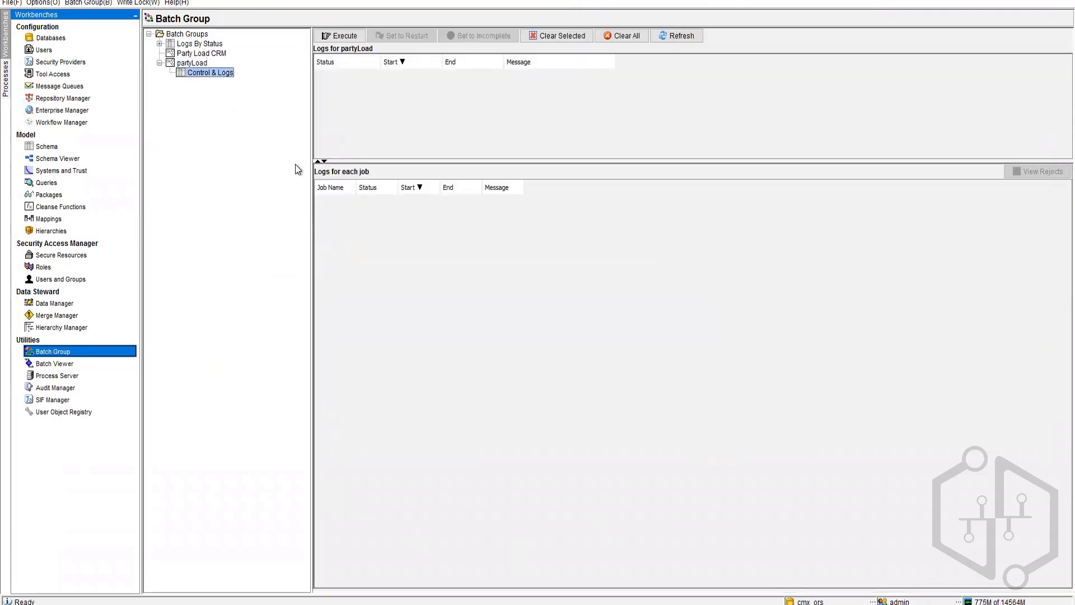
{"action": "left_click", "coordinate": [340, 37]}
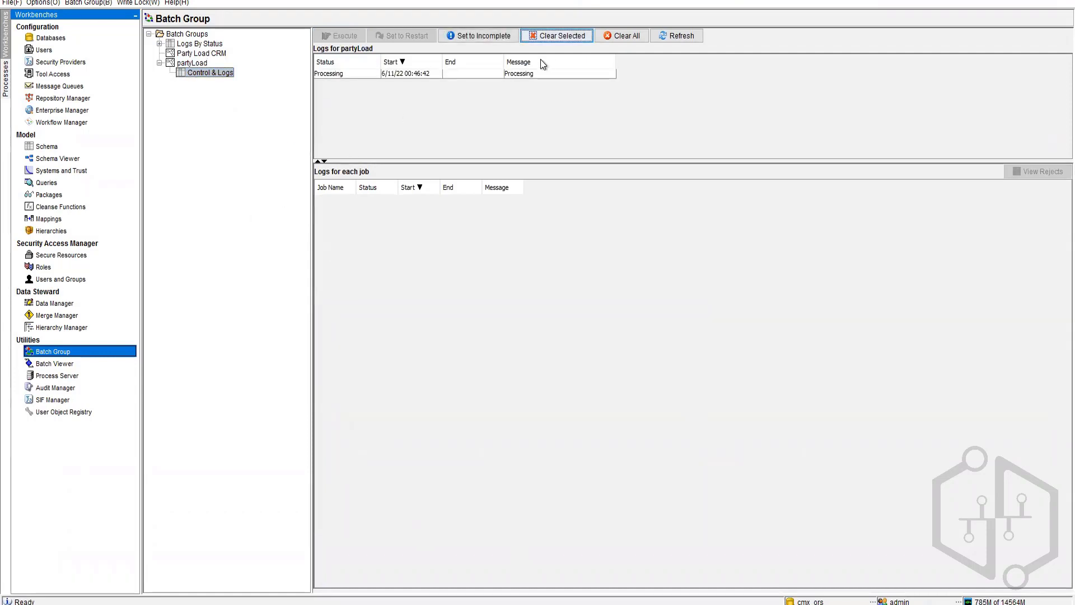
{"action": "left_click", "coordinate": [682, 38]}
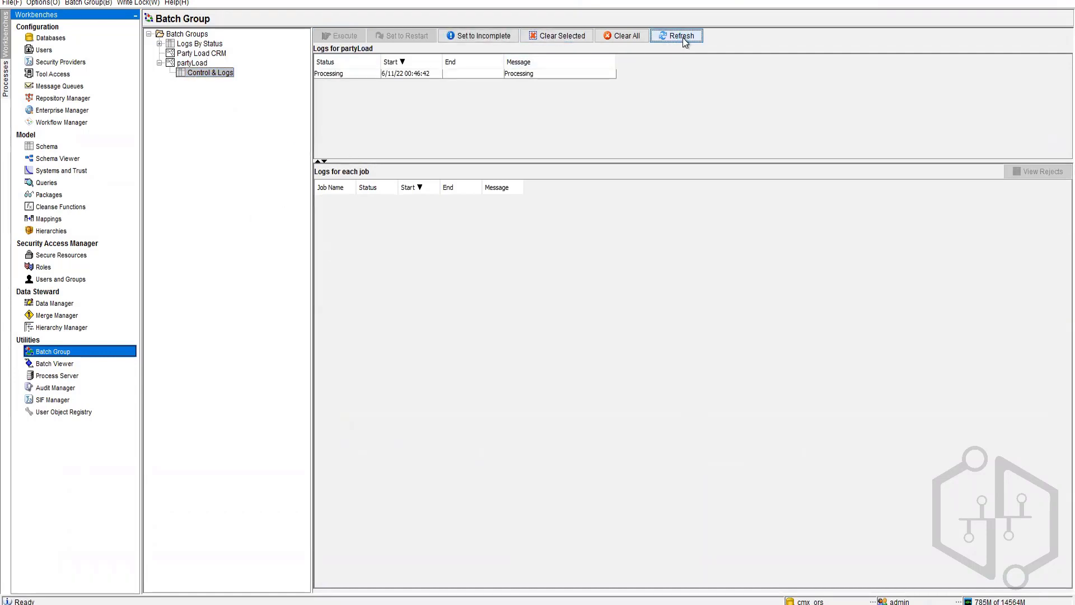
{"action": "left_click", "coordinate": [399, 72]}
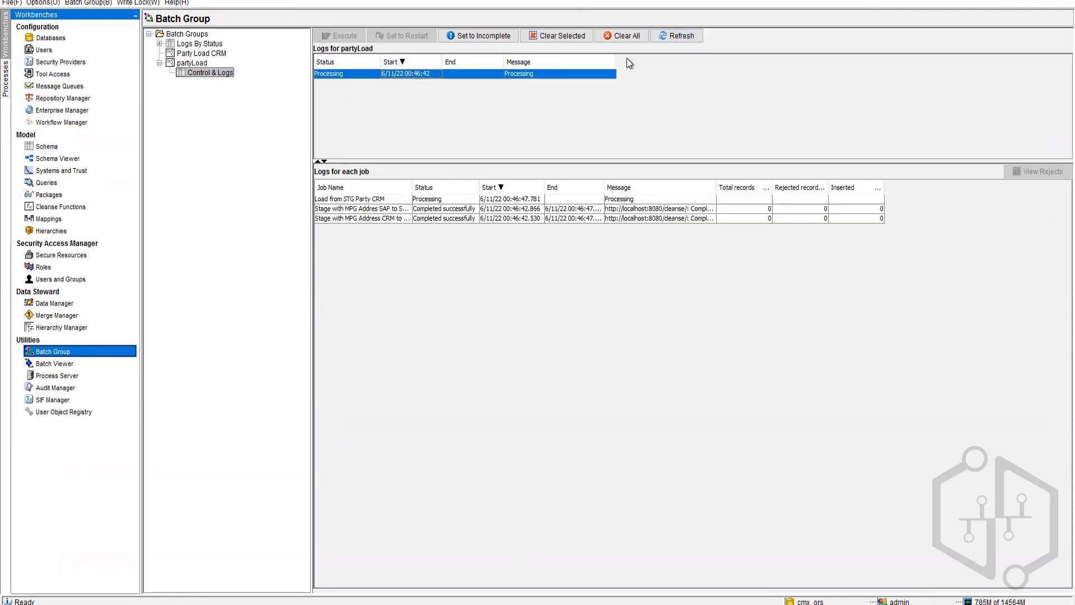
{"action": "left_click", "coordinate": [670, 35]}
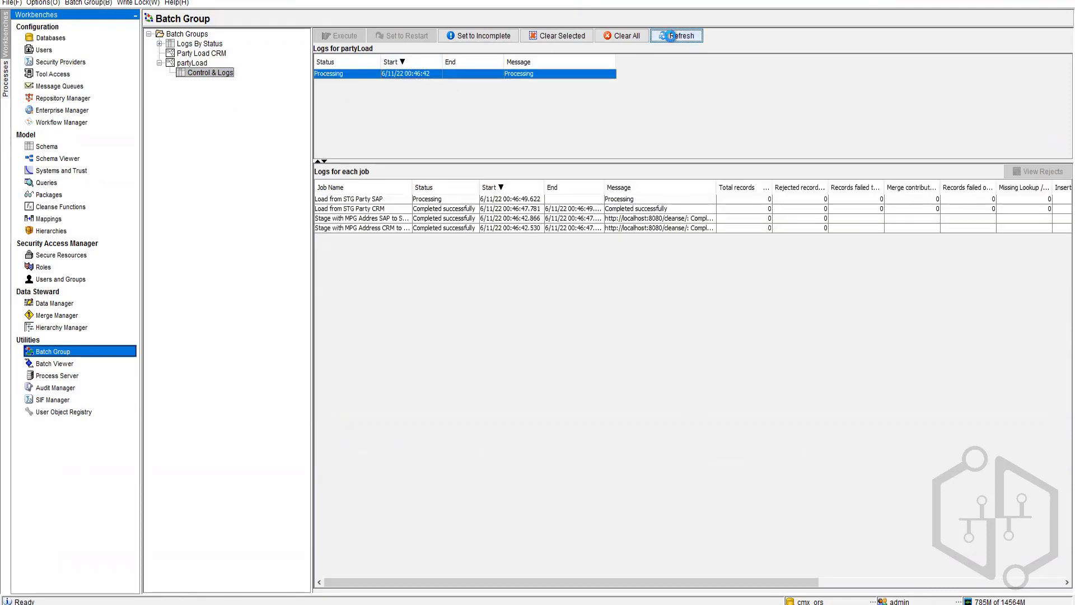
{"action": "left_click", "coordinate": [670, 37]}
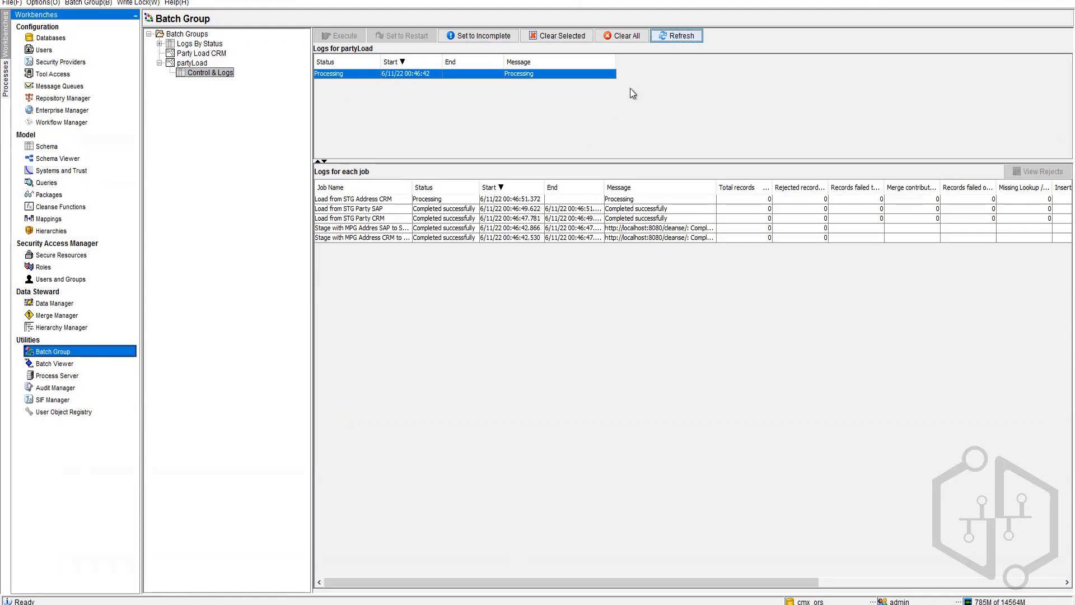
{"action": "left_click", "coordinate": [677, 36]}
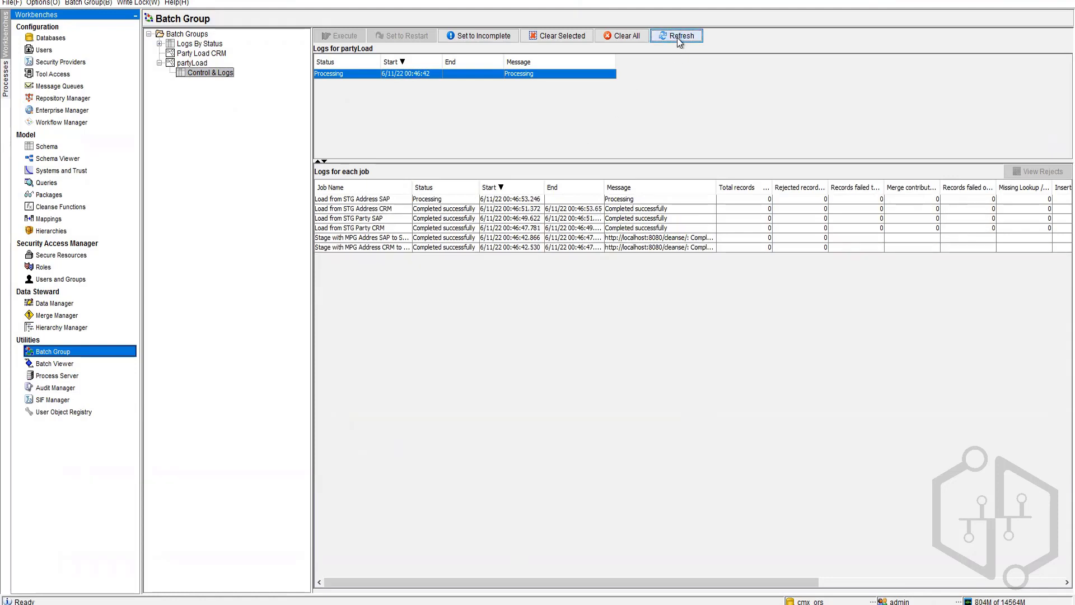
{"action": "left_click", "coordinate": [677, 38]}
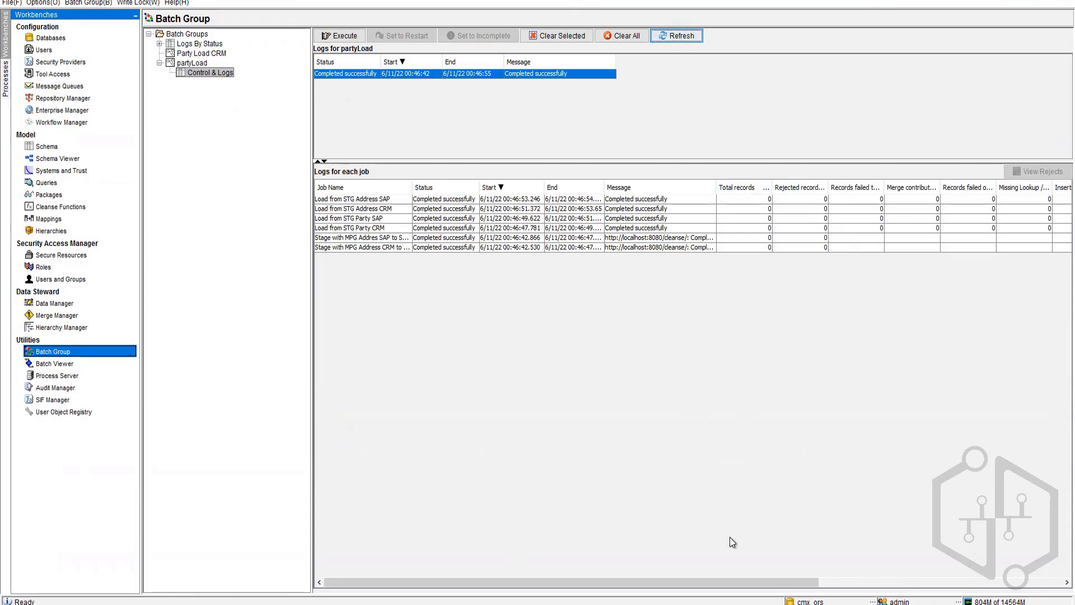
{"action": "left_click_drag", "start_coordinate": [738, 584], "coordinate": [646, 547]}
Step: Select the Load from STG Party SAP and Address SAP job rows in the logs
{"action": "left_click", "coordinate": [325, 221]}
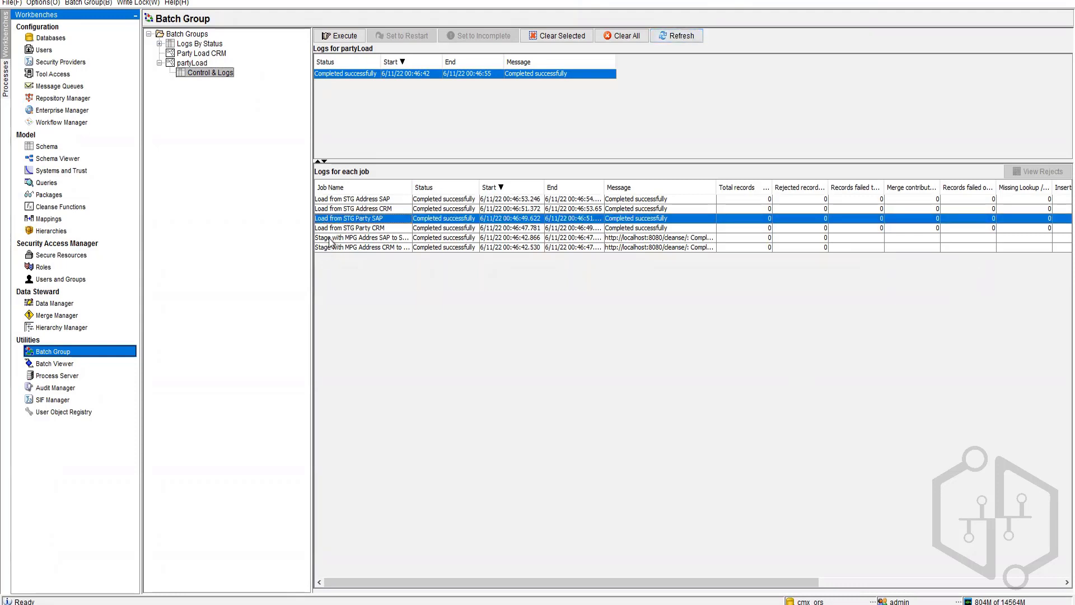
{"action": "left_click", "coordinate": [331, 241], "text": "ctrl"}
{"action": "left_click", "coordinate": [339, 201], "text": "ctrl"}
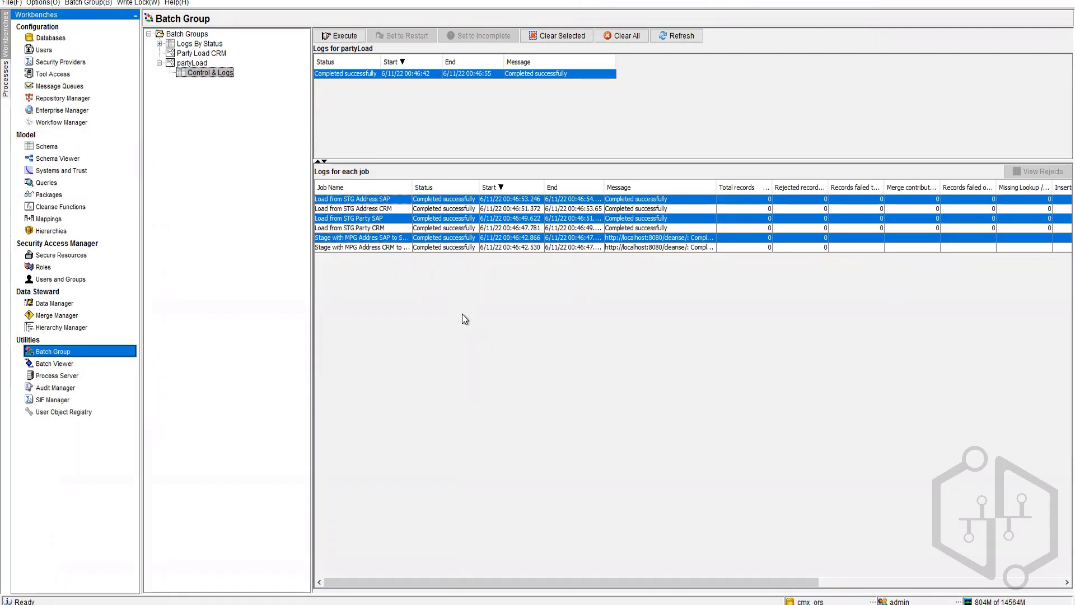
Step: In Notepad, add lines '5' and '3 lastUpdateDate', then select the word lastUpdateDate
{"action": "key", "text": "alt+Tab"}
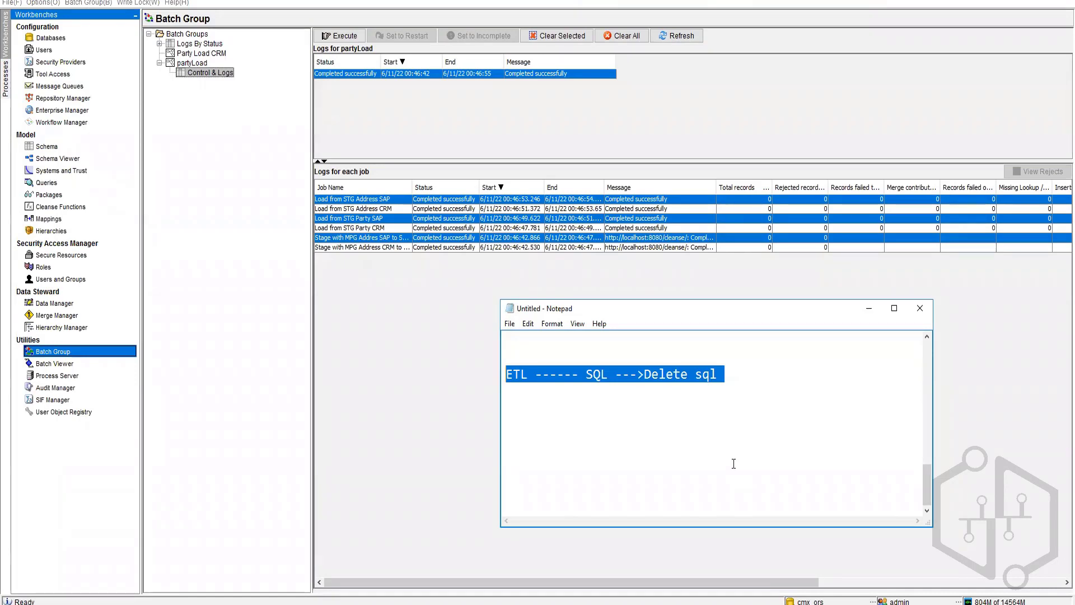
{"action": "type", "text": "5"}
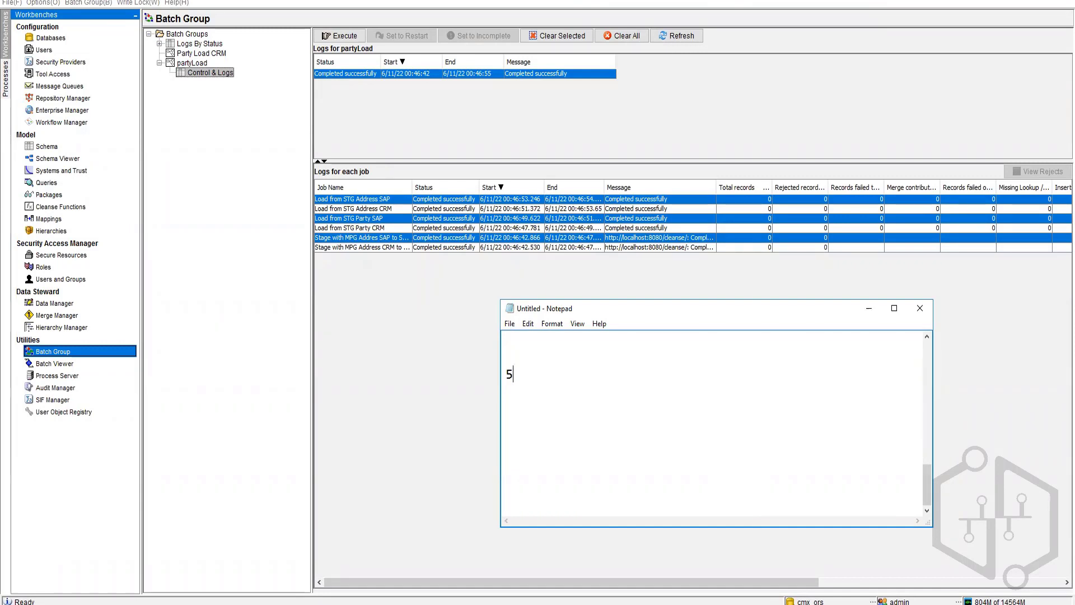
{"action": "key", "text": "Return"}
{"action": "type", "text": "3"}
{"action": "type", "text": "lastUpdate"}
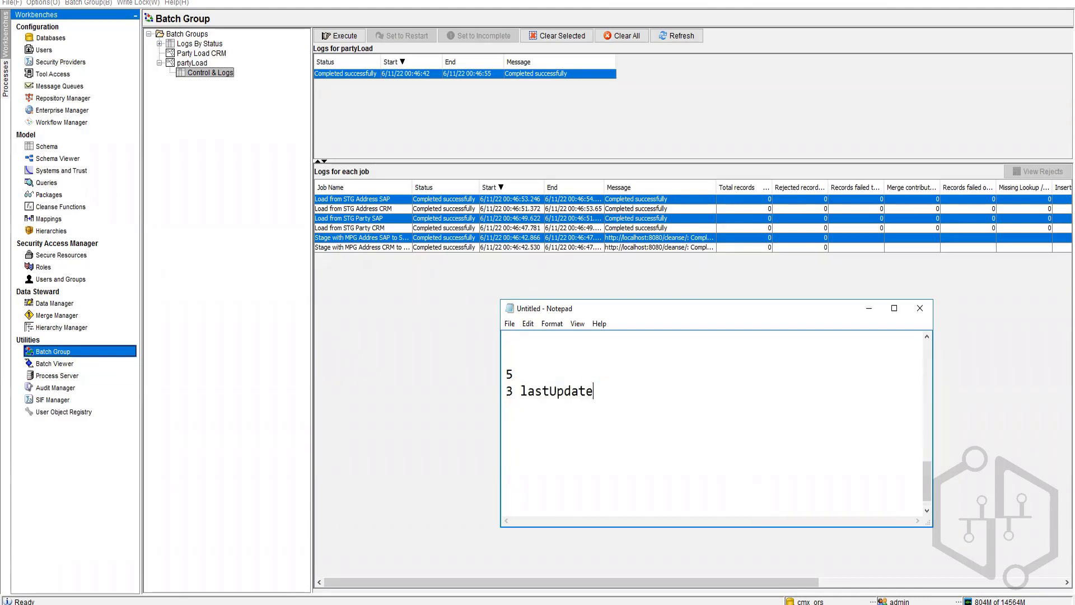
{"action": "type", "text": "Date"}
{"action": "double_click", "coordinate": [562, 387]}
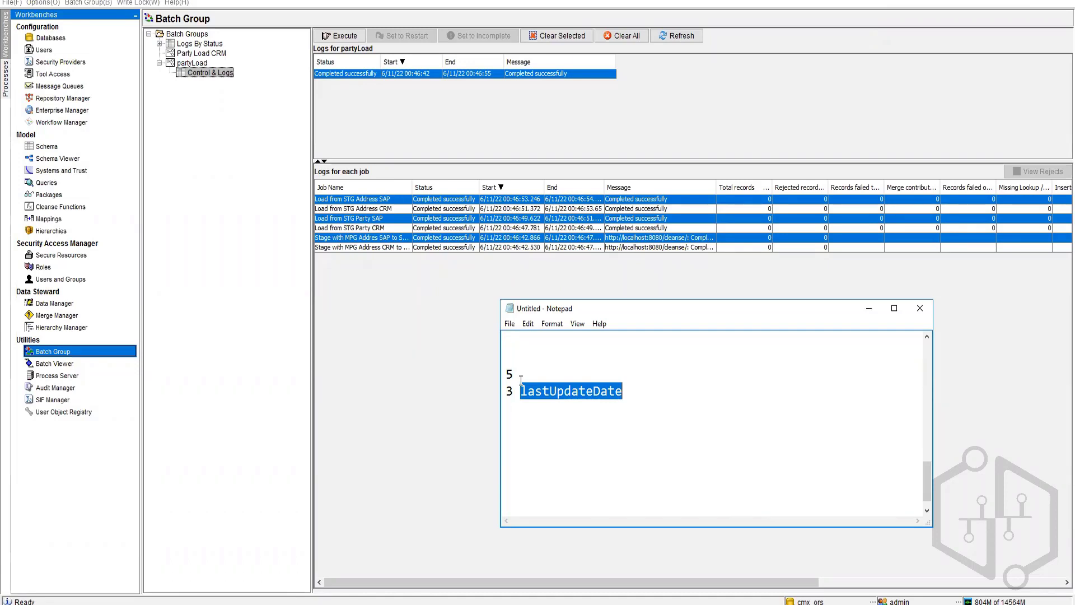
Step: Write 'Parent Must-----> (No Action)' and then 'ChildUpdated' on new lines under lastUpdateDate, and select lastUpdateDate
{"action": "left_click", "coordinate": [637, 401]}
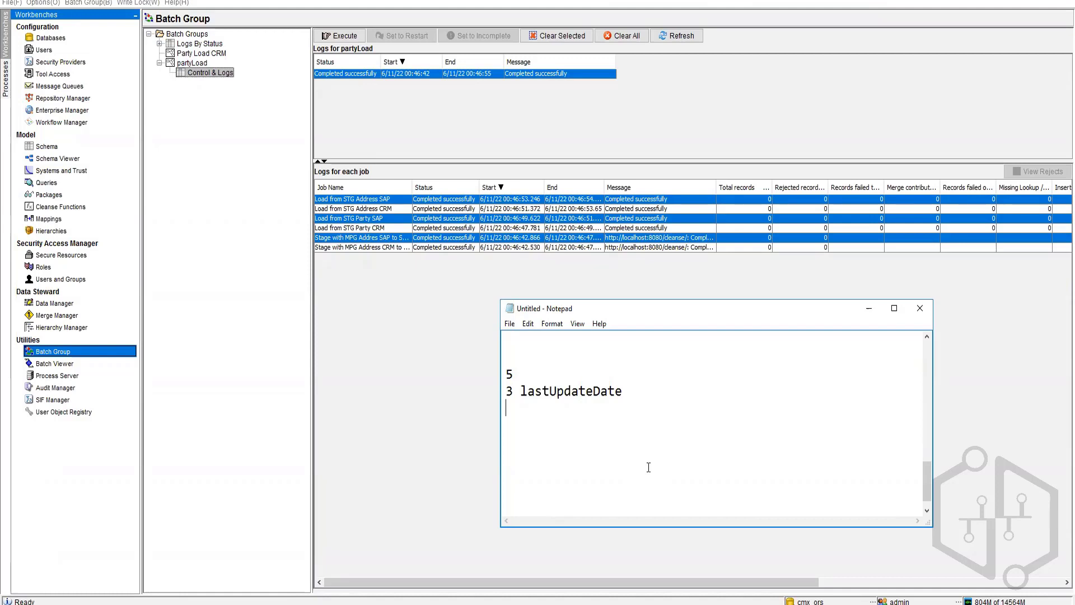
{"action": "key", "text": "Return"}
{"action": "key", "text": "Return"}
{"action": "type", "text": "ChildUpdated"}
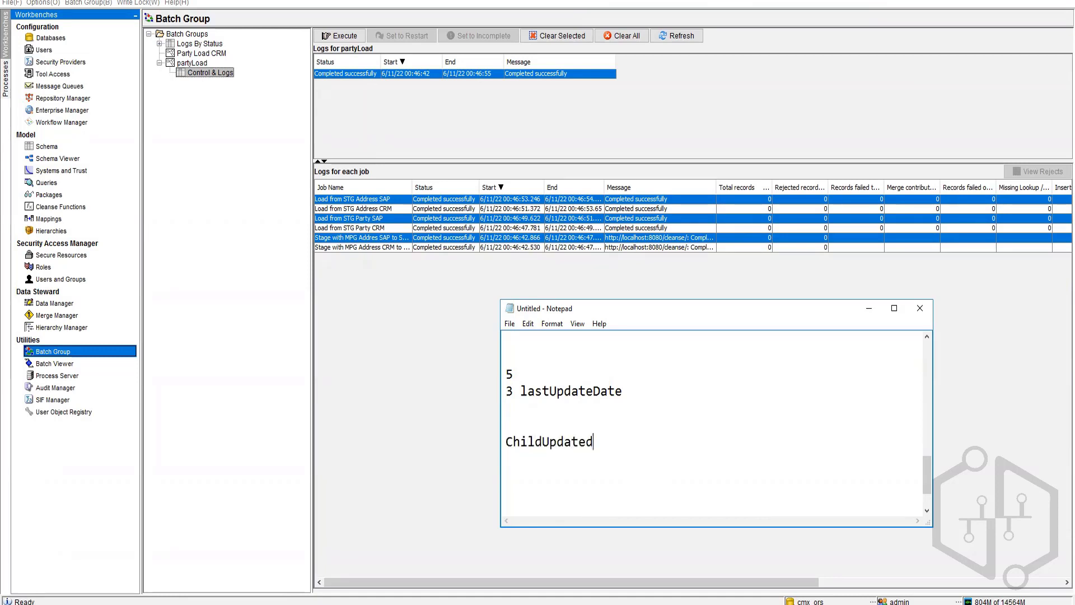
{"action": "key", "text": "Up"}
{"action": "type", "text": "Parent Must"}
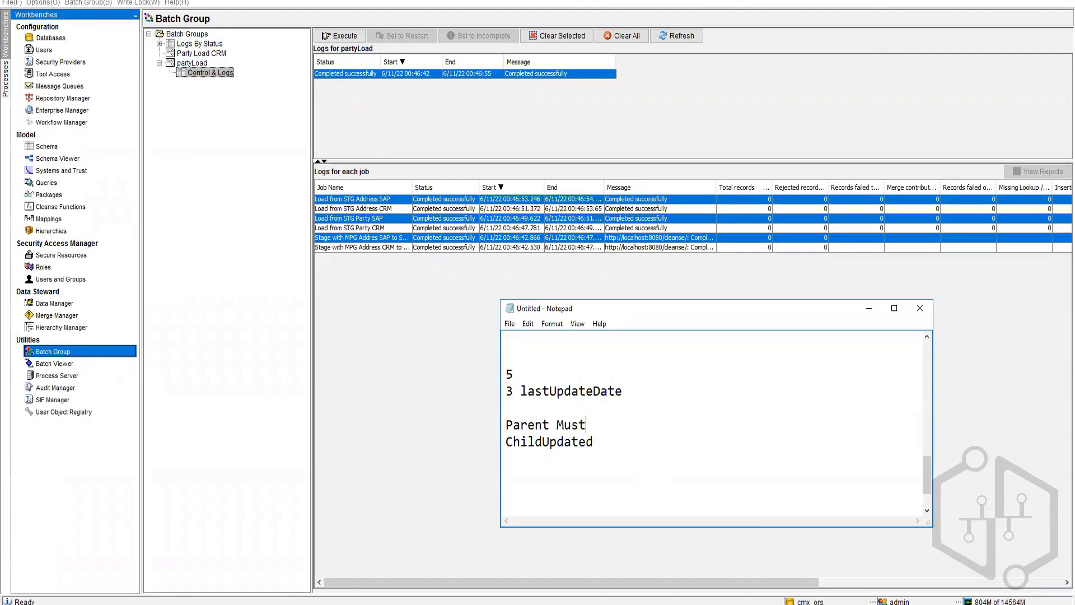
{"action": "type", "text": "----->"}
{"action": "type", "text": "(No Action)"}
{"action": "double_click", "coordinate": [575, 392]}
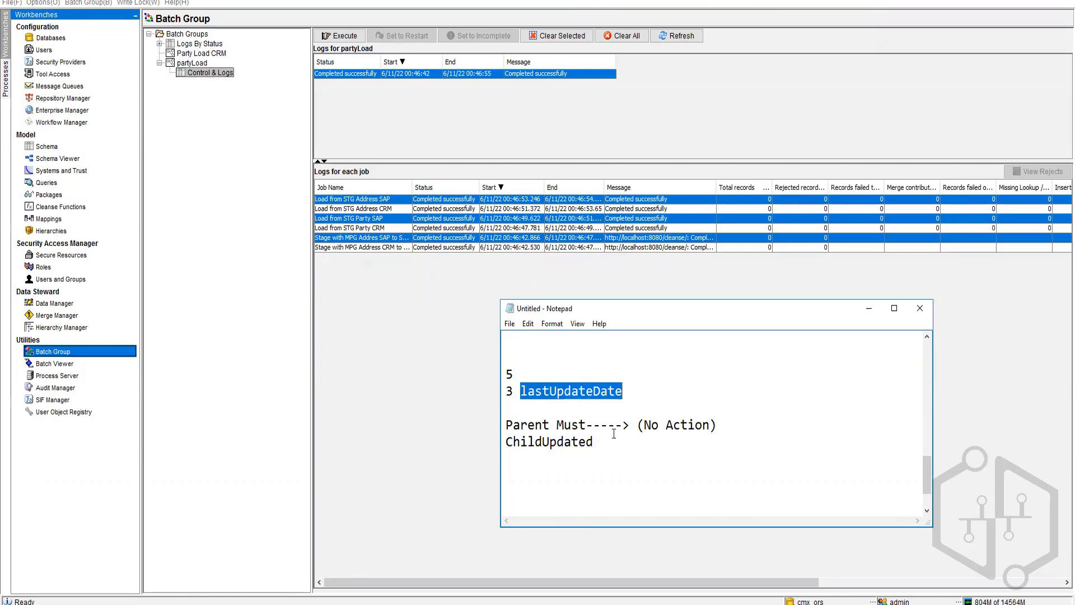
{"action": "left_click_drag", "start_coordinate": [644, 425], "coordinate": [714, 424]}
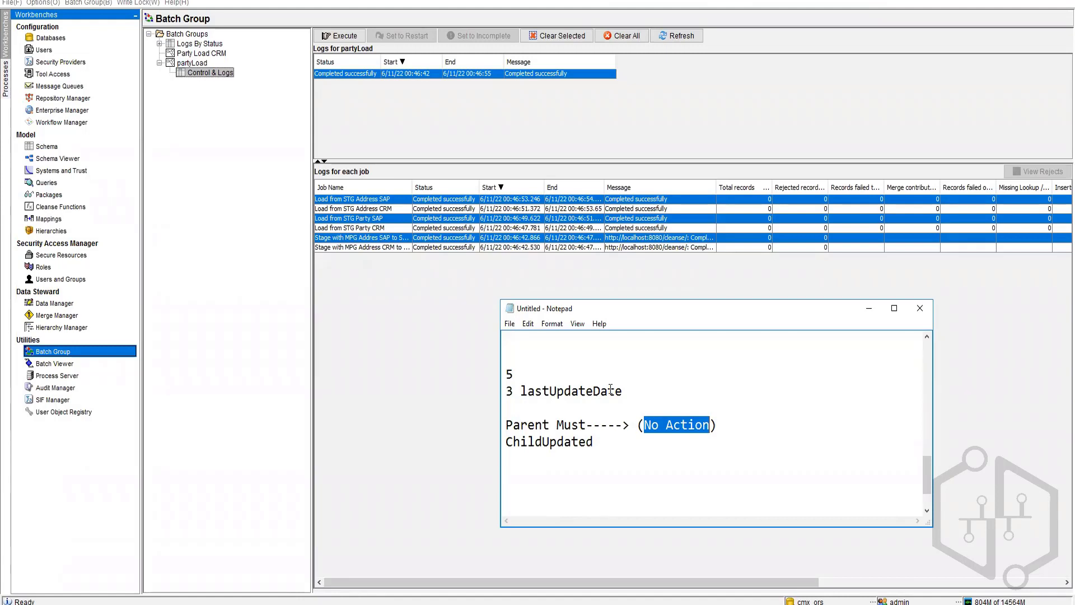
Step: Discard the Notepad notes unsaved and return to the Batch Execution Command Lines page in Chrome
{"action": "left_click", "coordinate": [922, 313]}
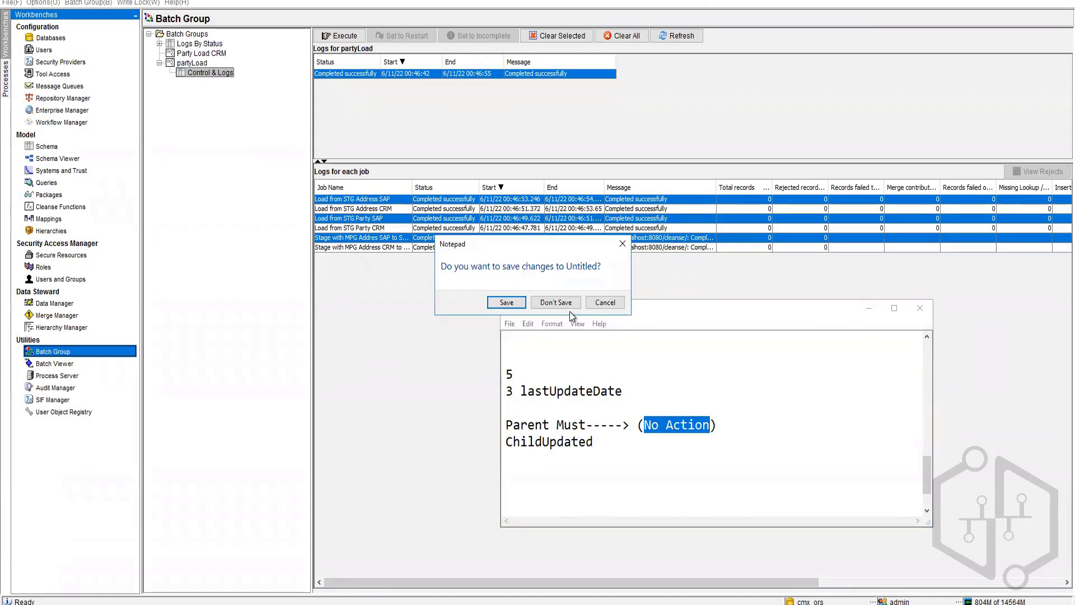
{"action": "left_click", "coordinate": [555, 301]}
{"action": "left_click", "coordinate": [293, 604]}
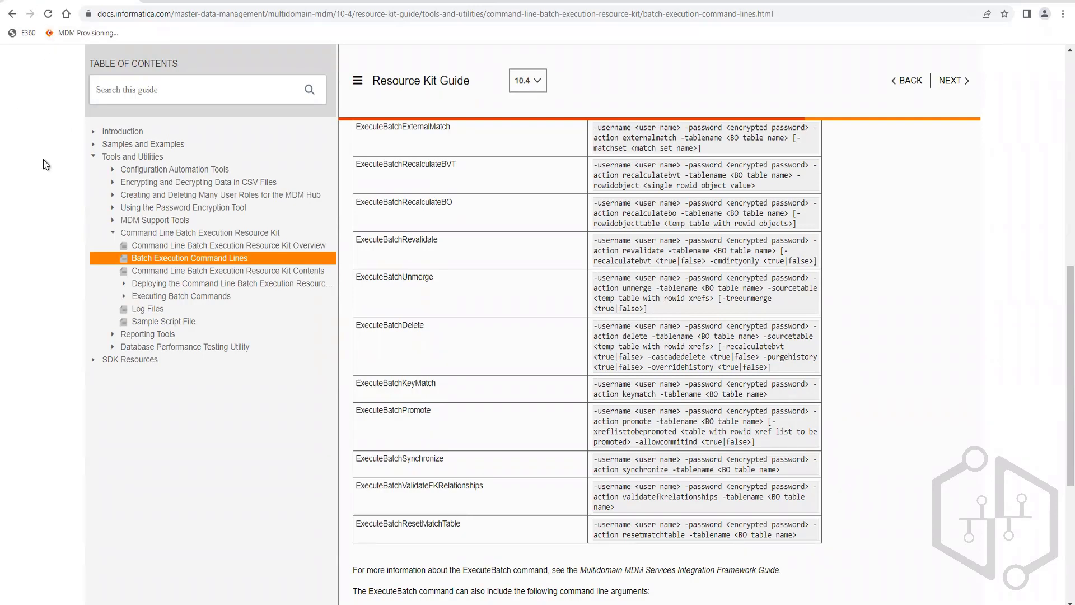
Step: Clear the last hour's cookies and cached files with Browsing history left unchecked
{"action": "key", "text": "ctrl+shift+Delete"}
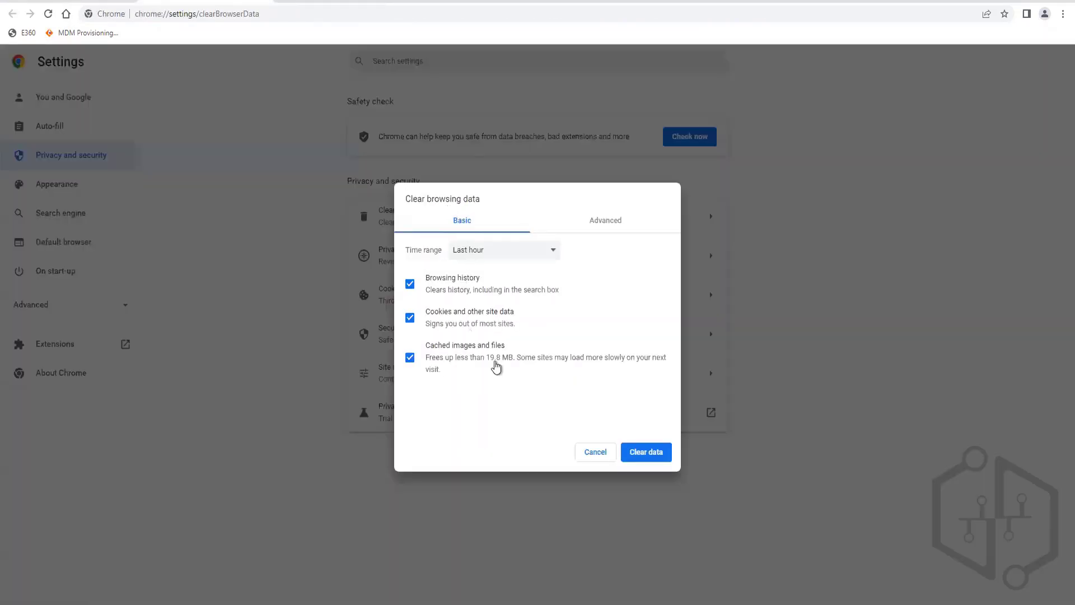
{"action": "left_click", "coordinate": [427, 280]}
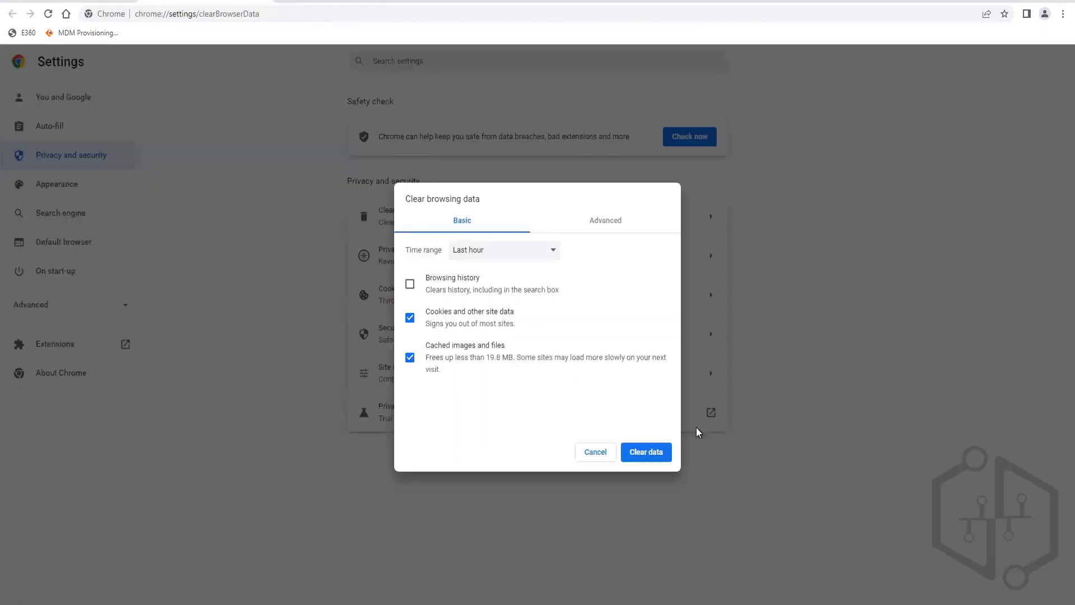
{"action": "left_click", "coordinate": [651, 450]}
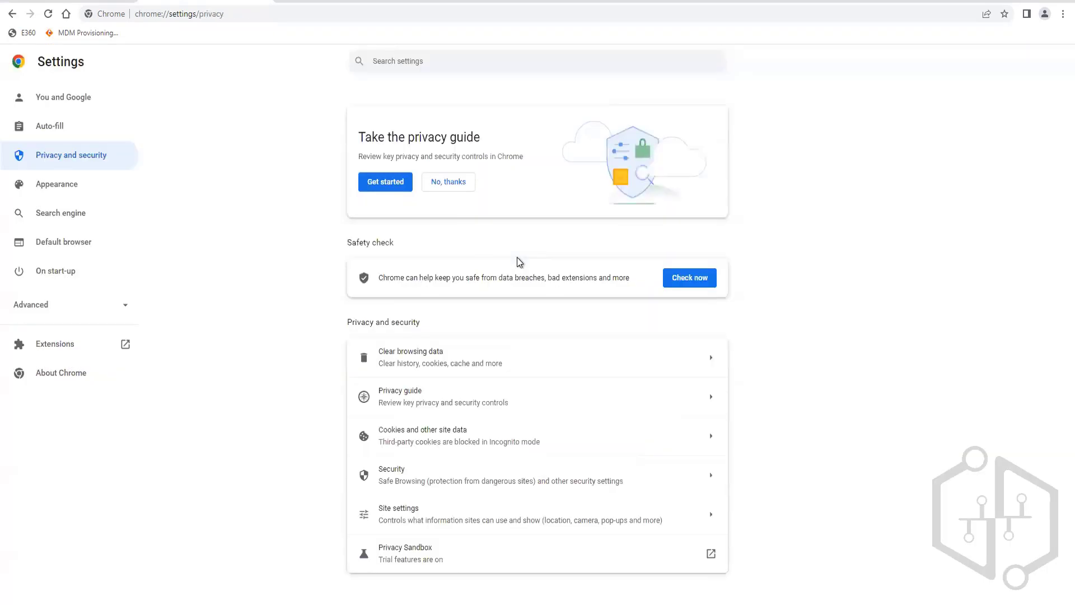
Step: In an incognito window, log in to the MDM Provisioning bookmark as admin with the account password
{"action": "key", "text": "ctrl+shift+n"}
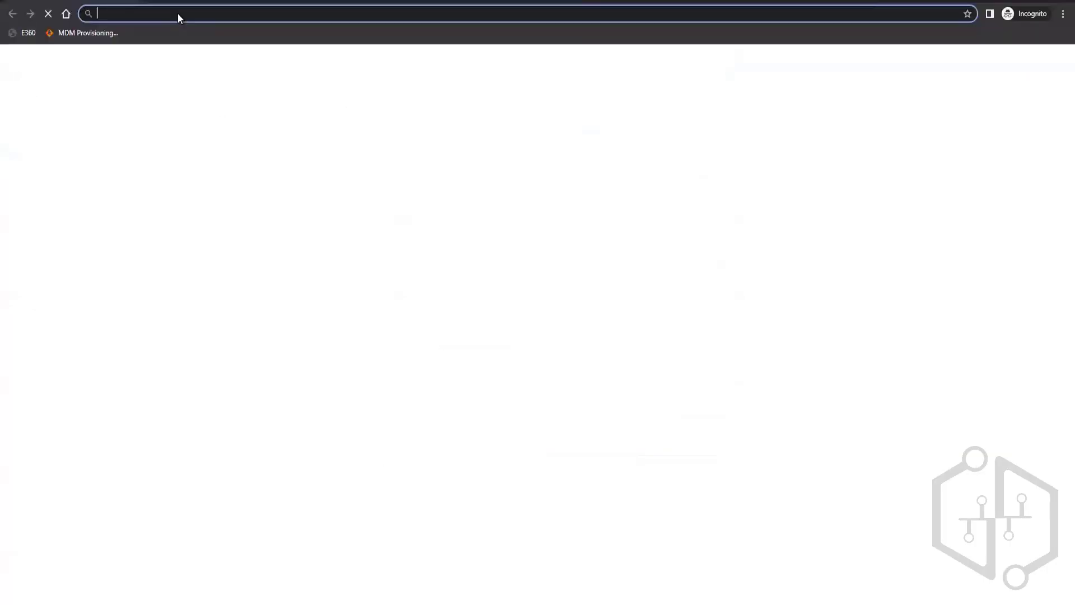
{"action": "left_click", "coordinate": [79, 39]}
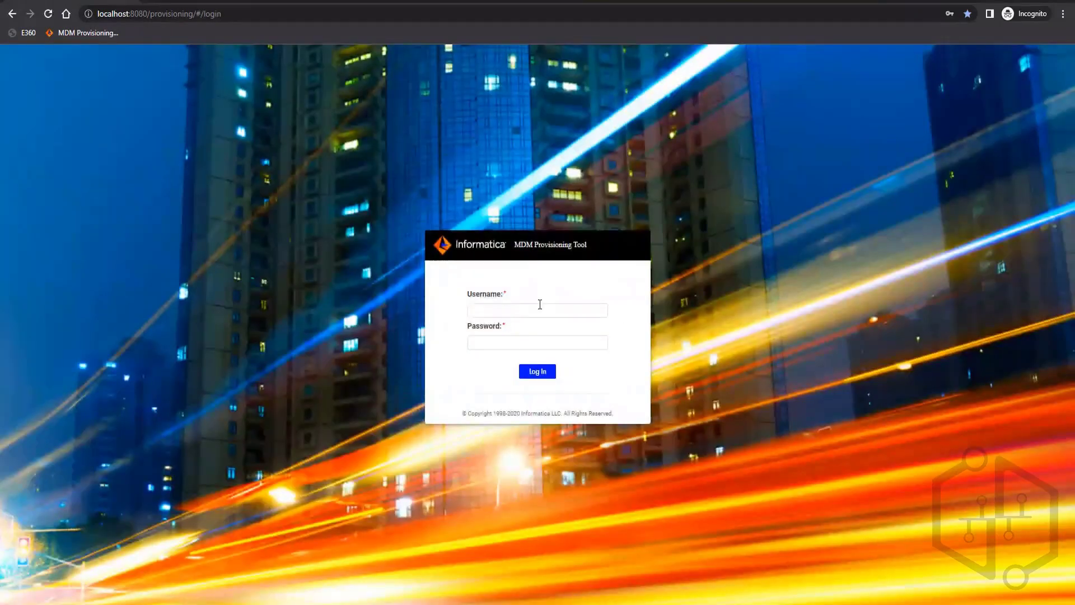
{"action": "left_click", "coordinate": [540, 305]}
{"action": "type", "text": "admin"}
{"action": "key", "text": "Tab"}
{"action": "key", "text": "Return"}
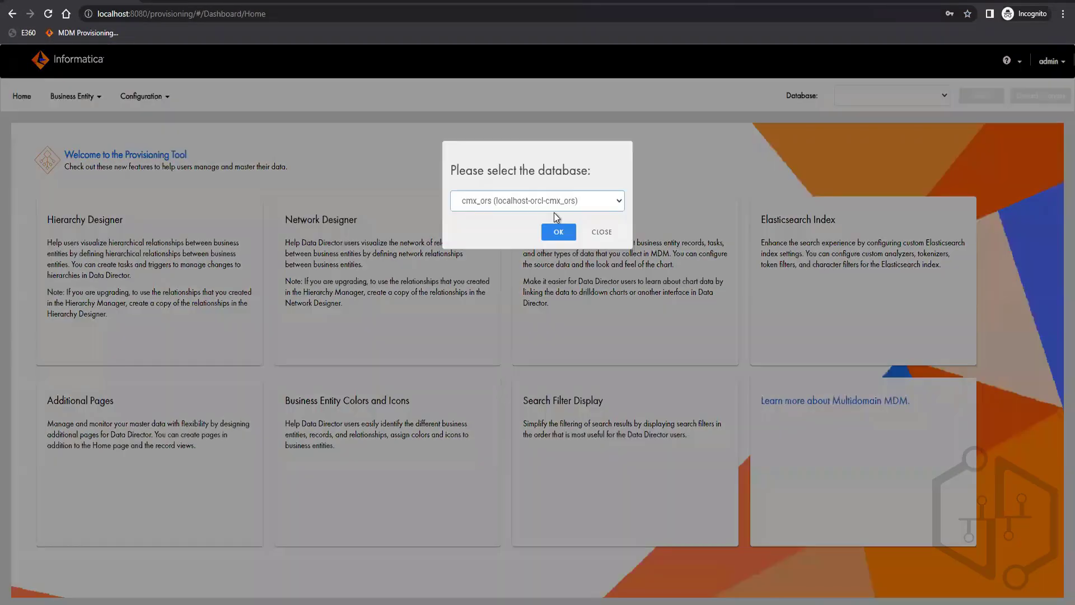
Step: Connect to cmx_ors, apply Fix to the invalid Person business entity configuration, and publish it
{"action": "left_click", "coordinate": [552, 205]}
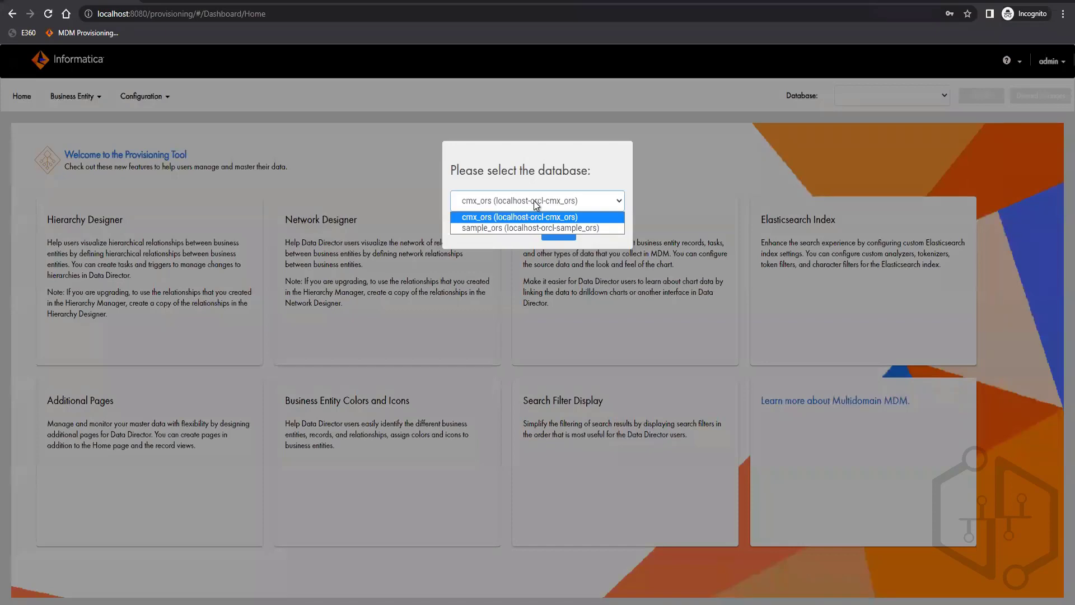
{"action": "left_click", "coordinate": [498, 217]}
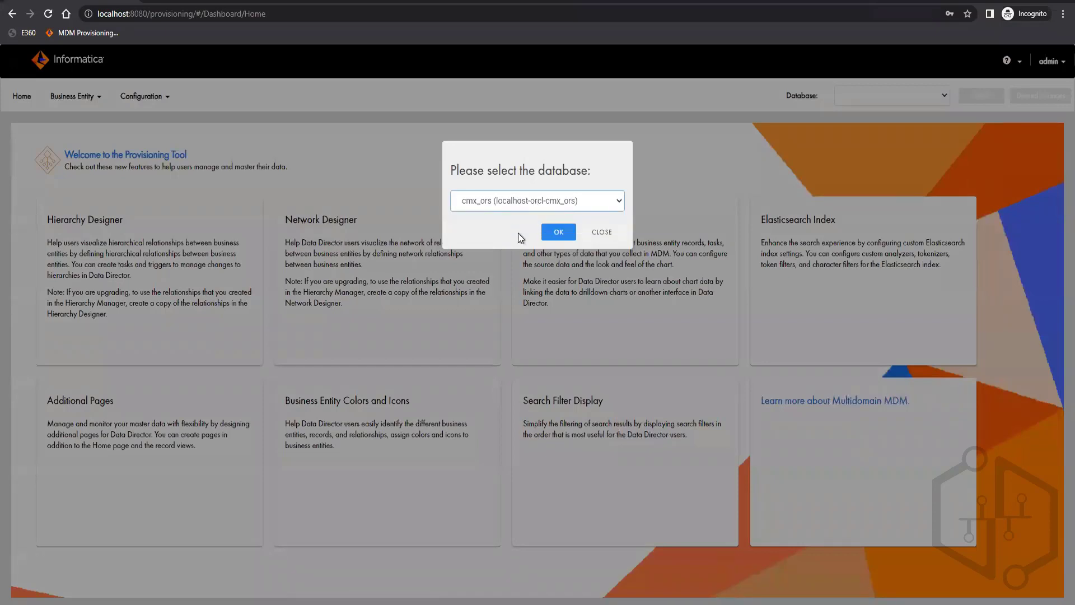
{"action": "left_click", "coordinate": [560, 237]}
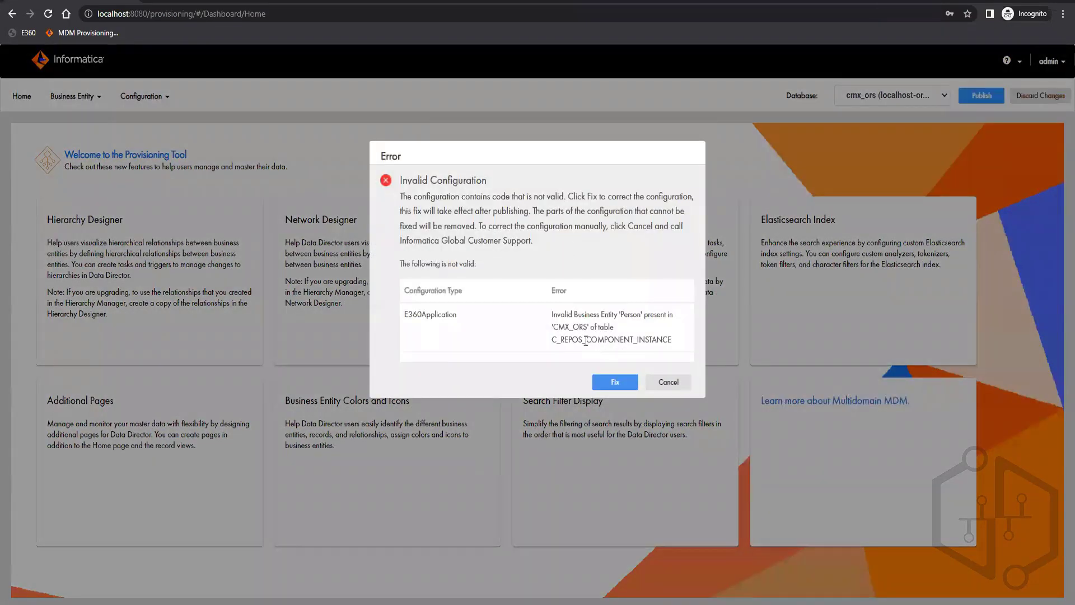
{"action": "left_click", "coordinate": [611, 383]}
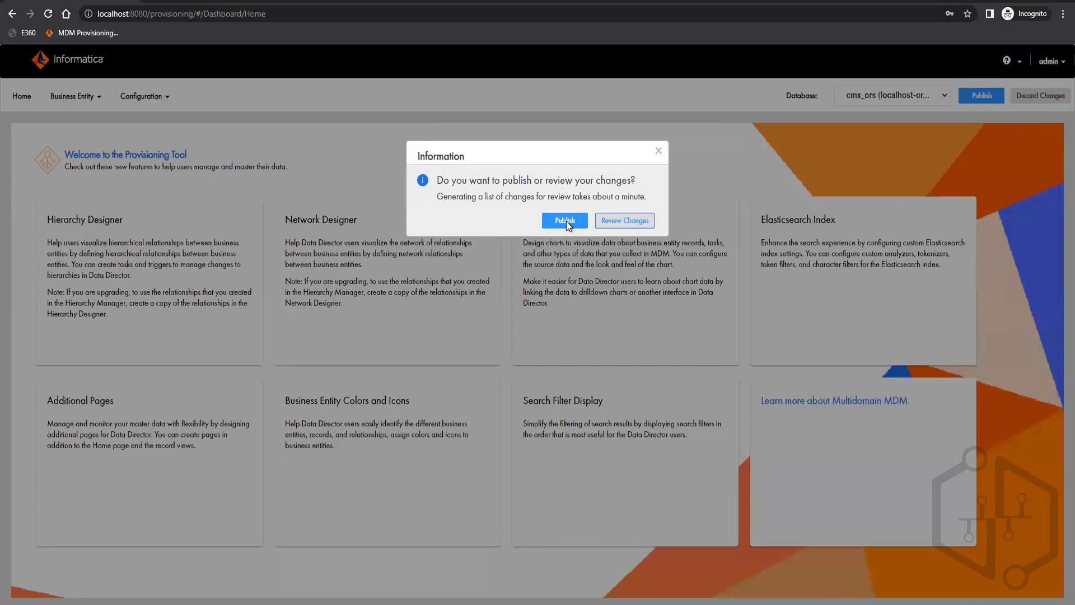
{"action": "left_click", "coordinate": [566, 221]}
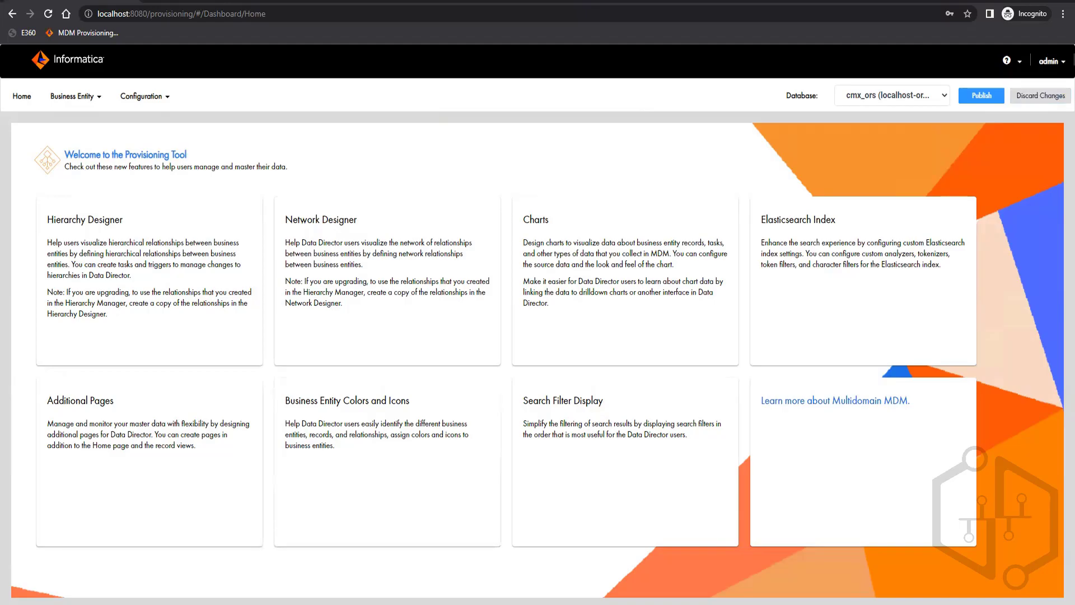
{"action": "left_click", "coordinate": [240, 603]}
Step: Scroll the SQL Developer Connections tree through the C_REPOS_ tables to C_REPOS_COMPONENT_INSTANCE
{"action": "scroll", "coordinate": [74, 254], "scroll_direction": "down", "scroll_amount": 6}
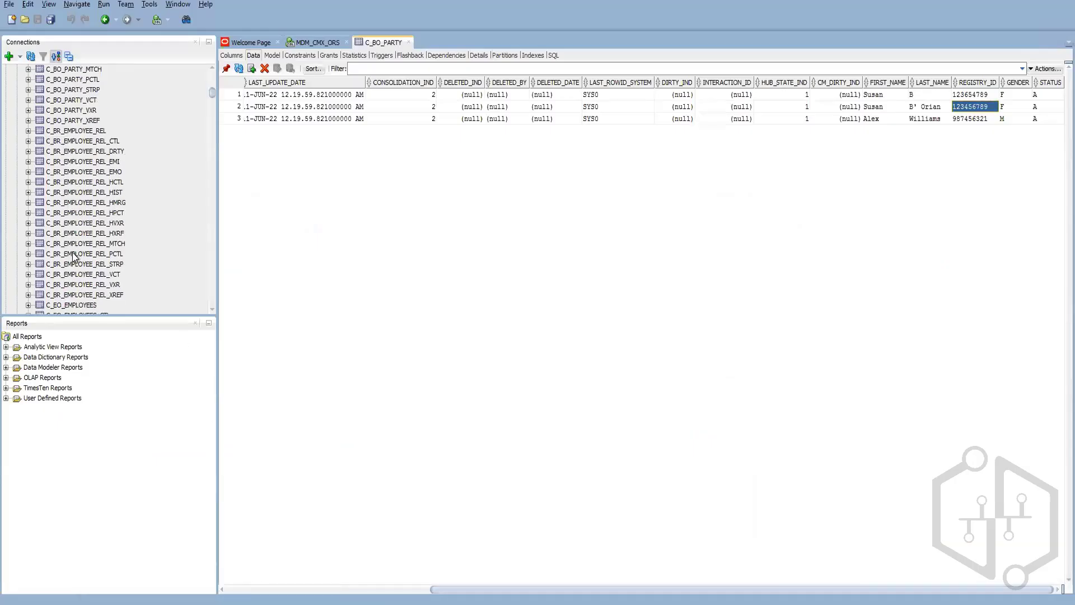
{"action": "scroll", "coordinate": [74, 256], "scroll_direction": "down", "scroll_amount": 15}
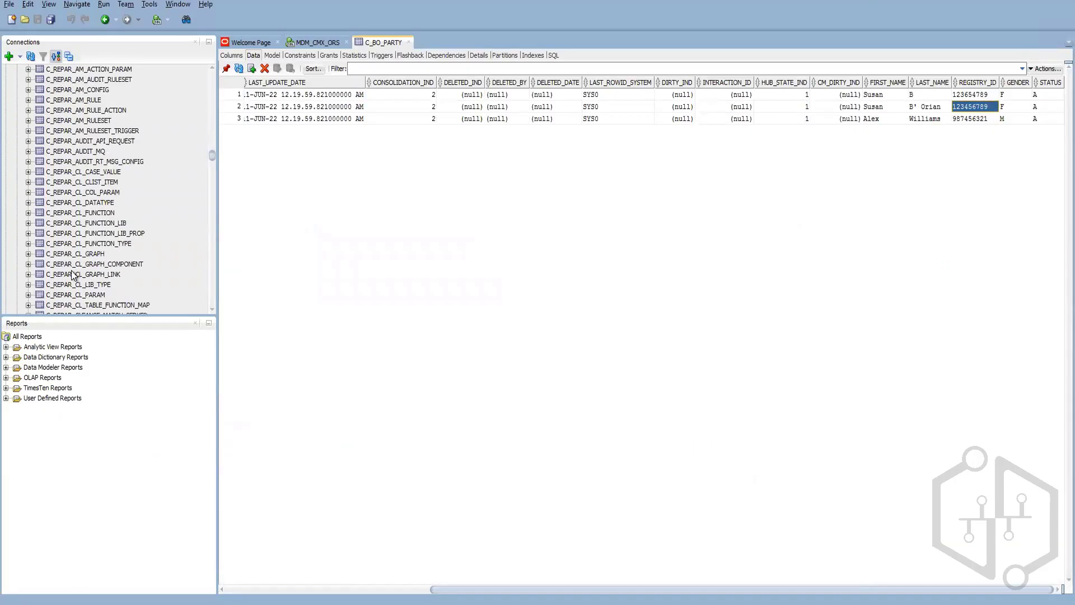
{"action": "scroll", "coordinate": [79, 275], "scroll_direction": "down", "scroll_amount": 15}
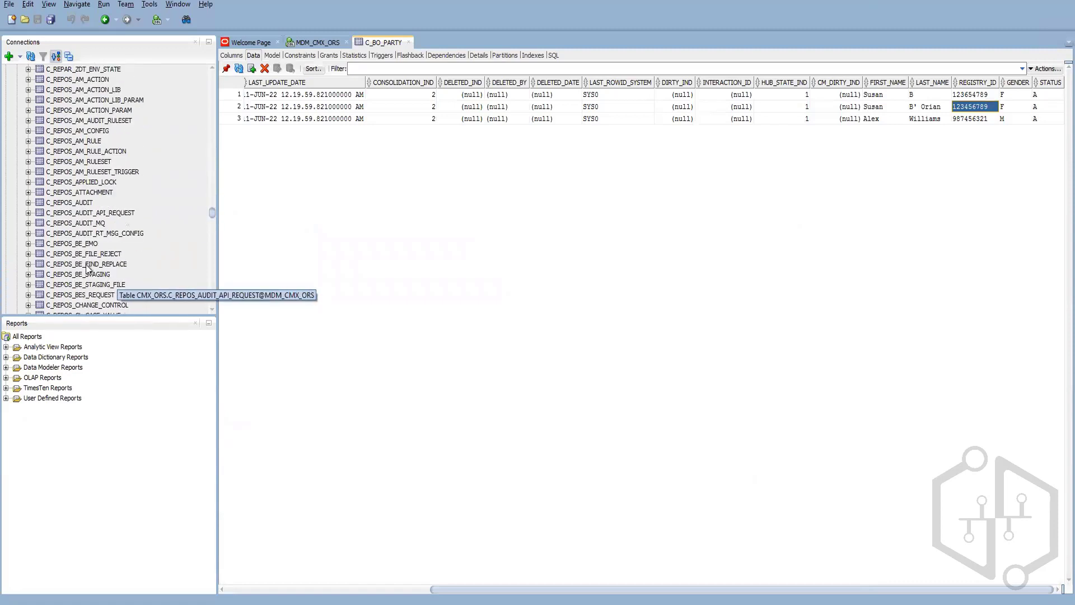
{"action": "scroll", "coordinate": [87, 268], "scroll_direction": "down", "scroll_amount": 6}
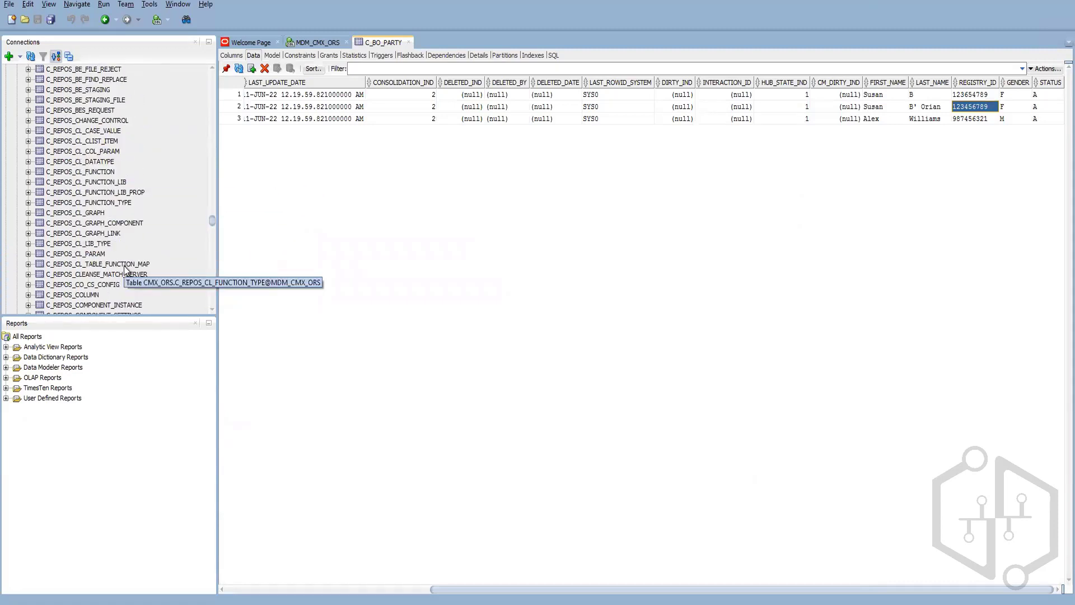
{"action": "scroll", "coordinate": [124, 269], "scroll_direction": "down", "scroll_amount": 2}
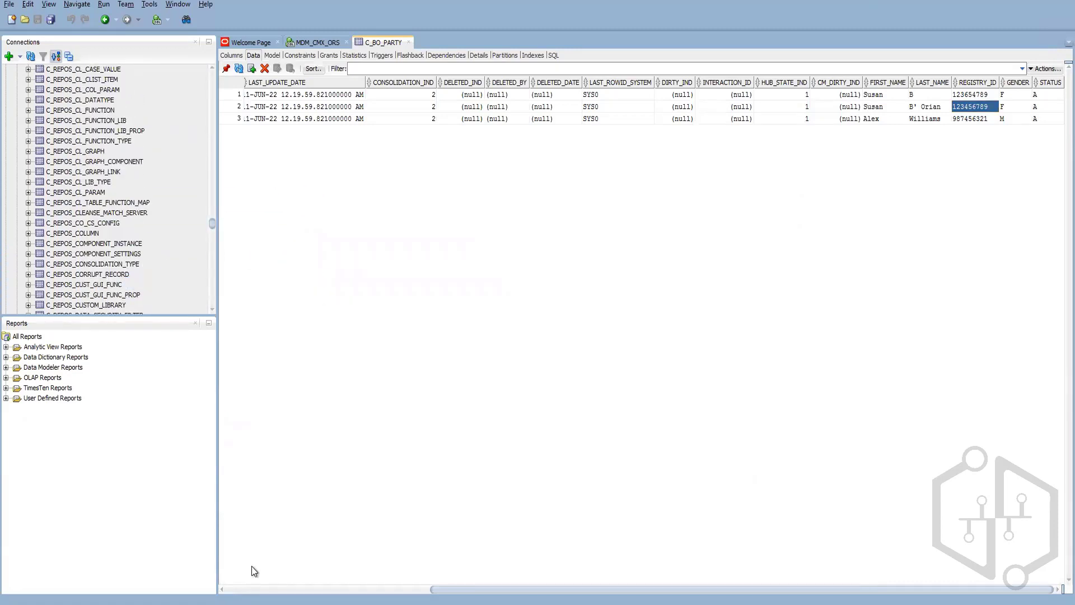
{"action": "mouse_move", "coordinate": [197, 595]}
{"action": "left_click", "coordinate": [266, 566]}
Step: Switch the database to sample_ors and publish its pending configuration changes
{"action": "left_click", "coordinate": [859, 96]}
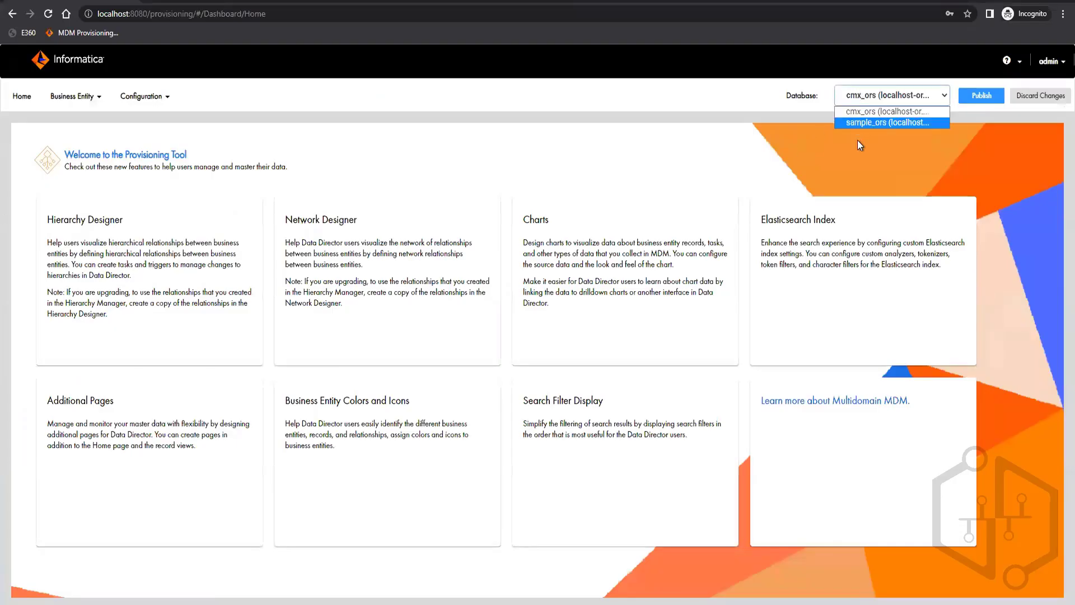
{"action": "left_click", "coordinate": [869, 123]}
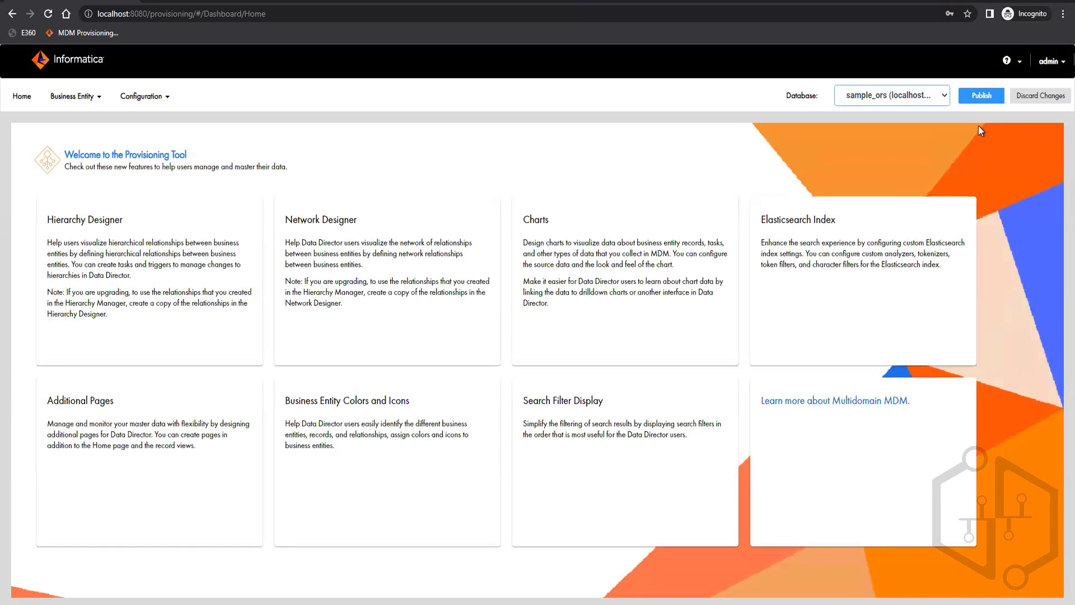
{"action": "left_click", "coordinate": [989, 98]}
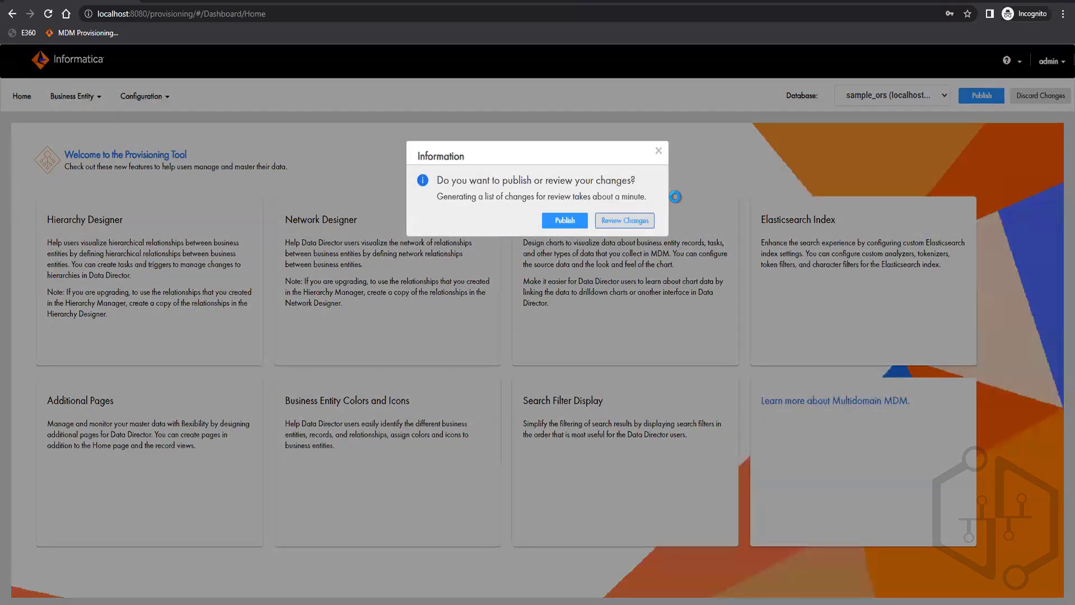
{"action": "key", "text": "Return"}
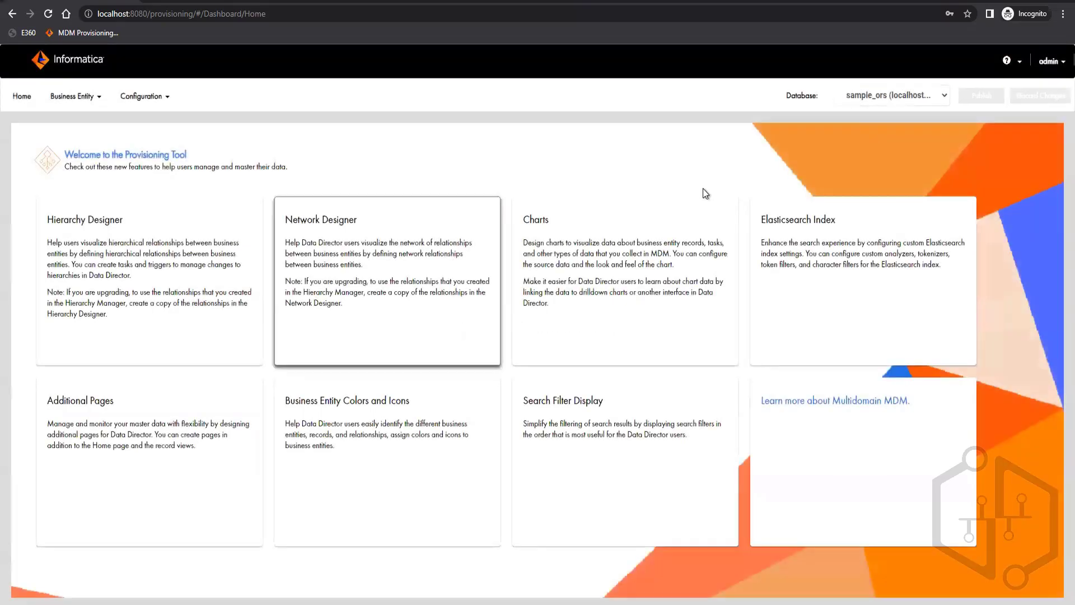
Step: In cmx_ors, fix the invalid Person configuration and review changes, then reselect sample_ors
{"action": "left_click", "coordinate": [861, 94]}
{"action": "left_click", "coordinate": [855, 109]}
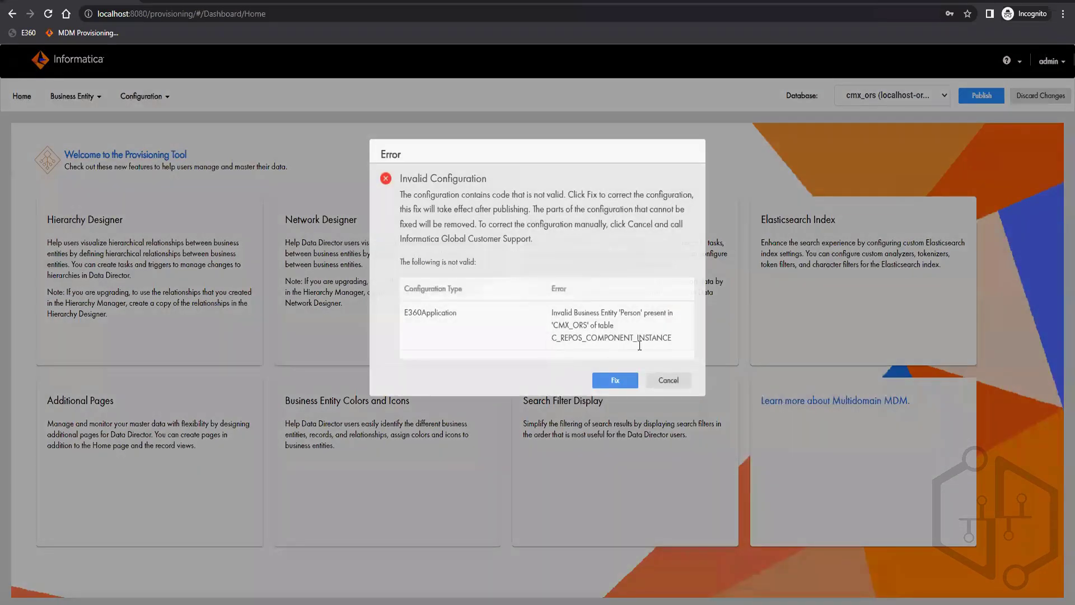
{"action": "double_click", "coordinate": [667, 341]}
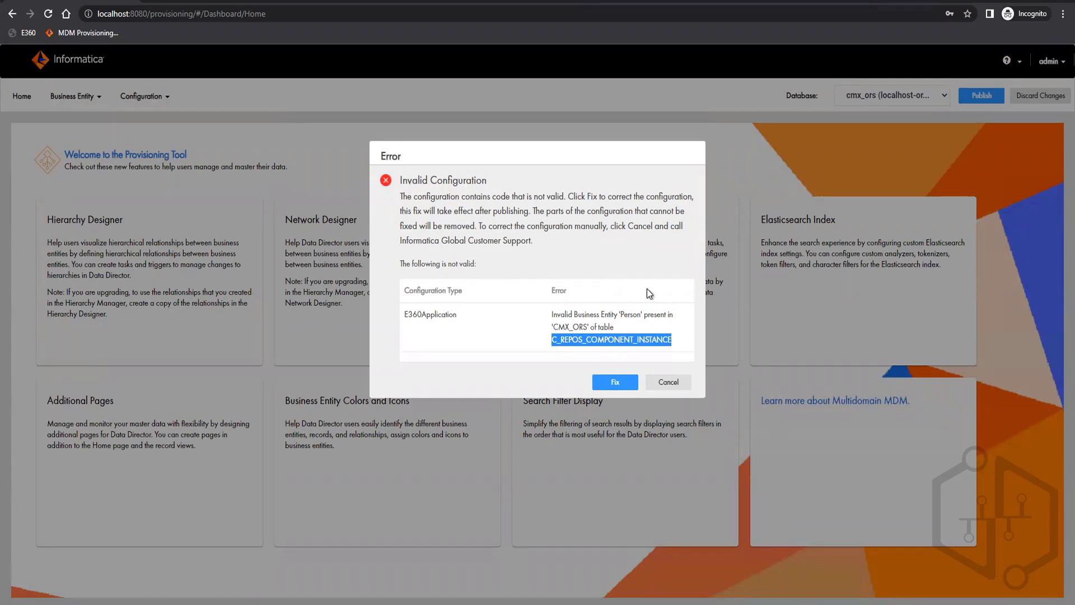
{"action": "left_click", "coordinate": [605, 386]}
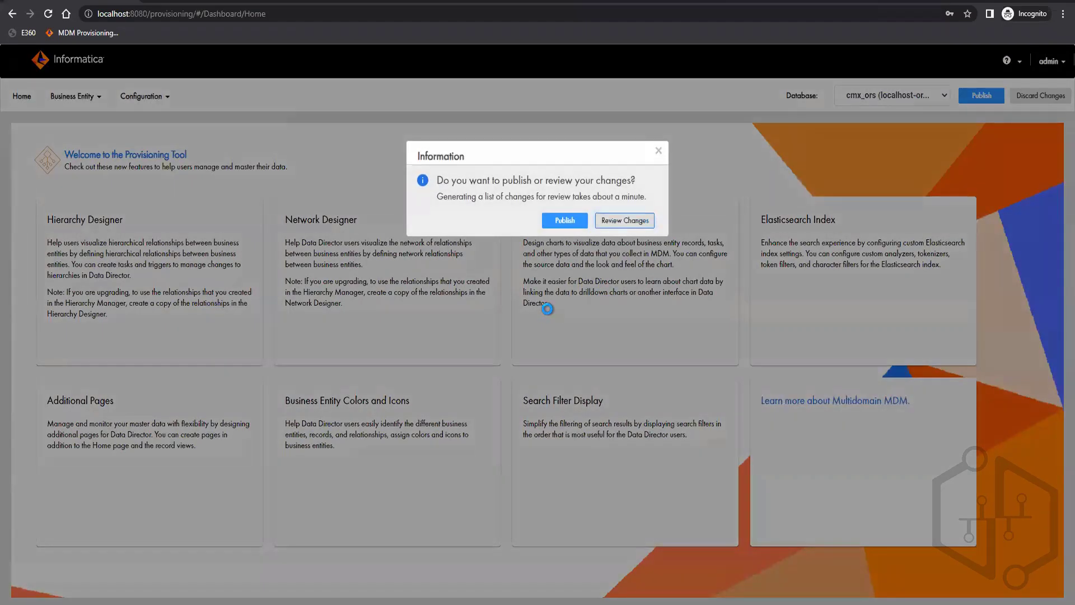
{"action": "left_click", "coordinate": [623, 220]}
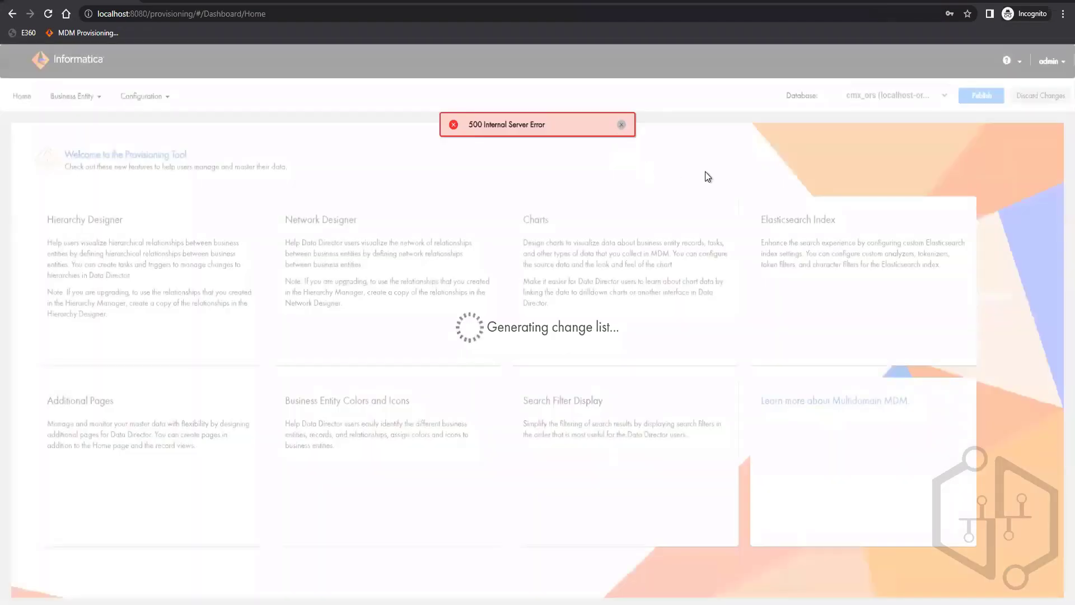
{"action": "left_click", "coordinate": [891, 96]}
{"action": "left_click", "coordinate": [889, 122]}
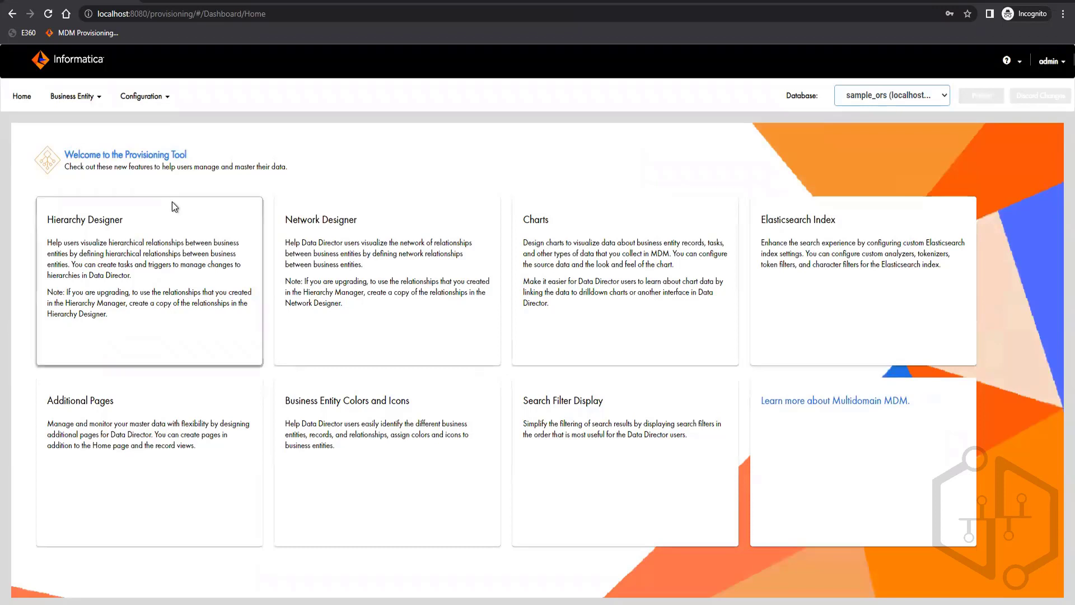
{"action": "left_click", "coordinate": [147, 105]}
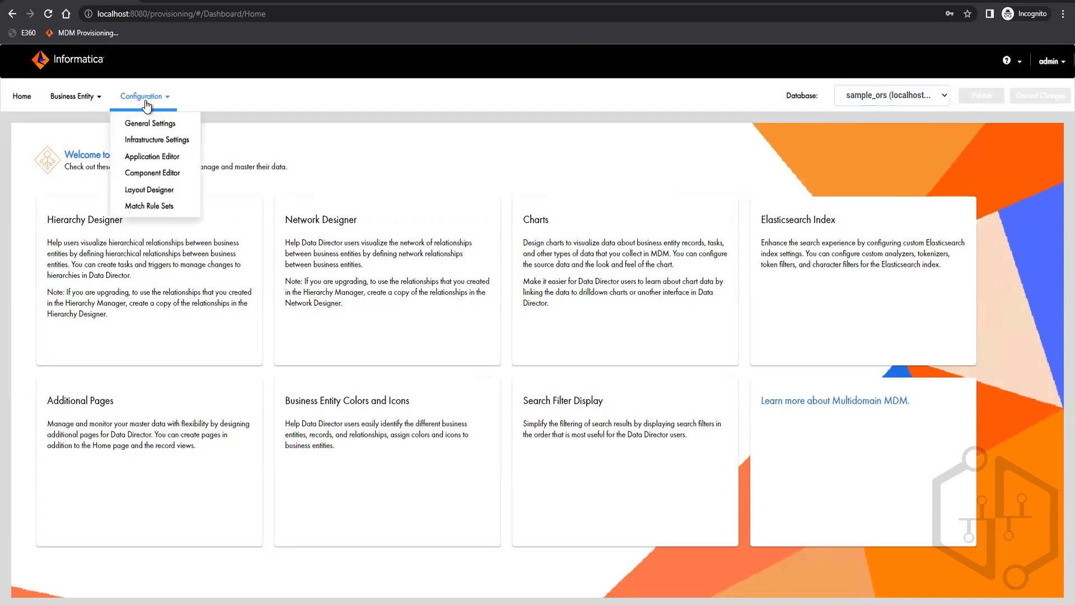
{"action": "left_click", "coordinate": [412, 163]}
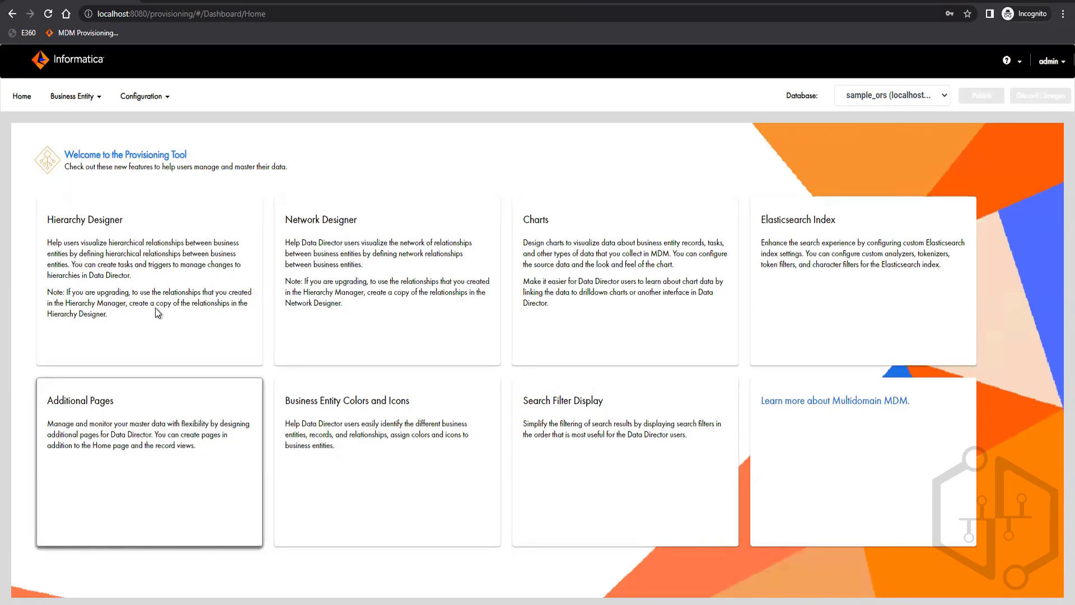
{"action": "triple_click", "coordinate": [841, 298]}
{"action": "triple_click", "coordinate": [643, 309]}
{"action": "left_click", "coordinate": [643, 317]}
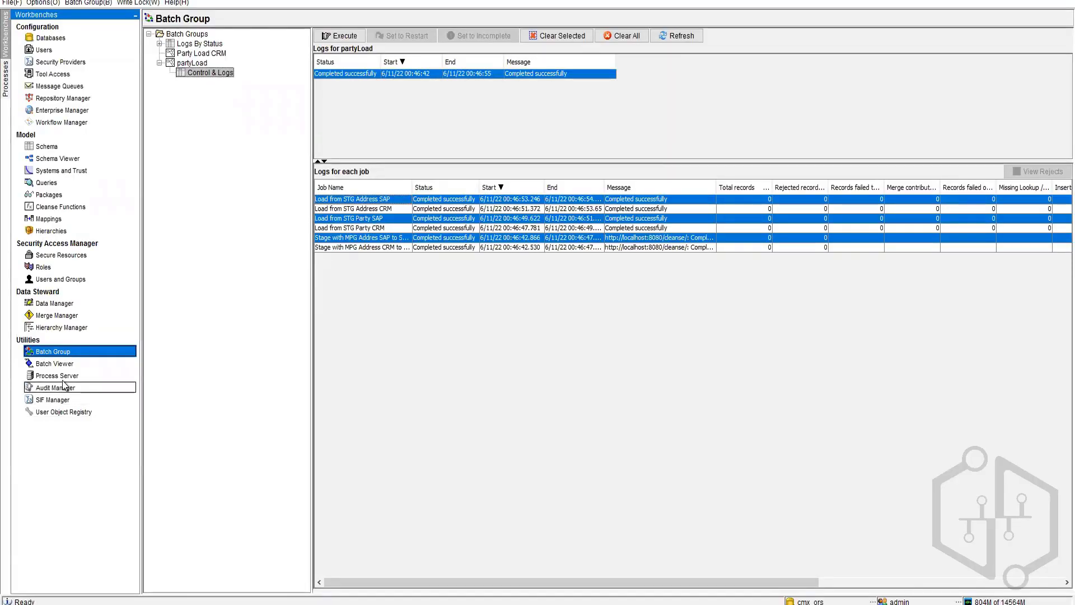
Step: Check Utilities > Process Server showing localhost on port 8080, then return to the Provisioning Tool
{"action": "left_click", "coordinate": [56, 376]}
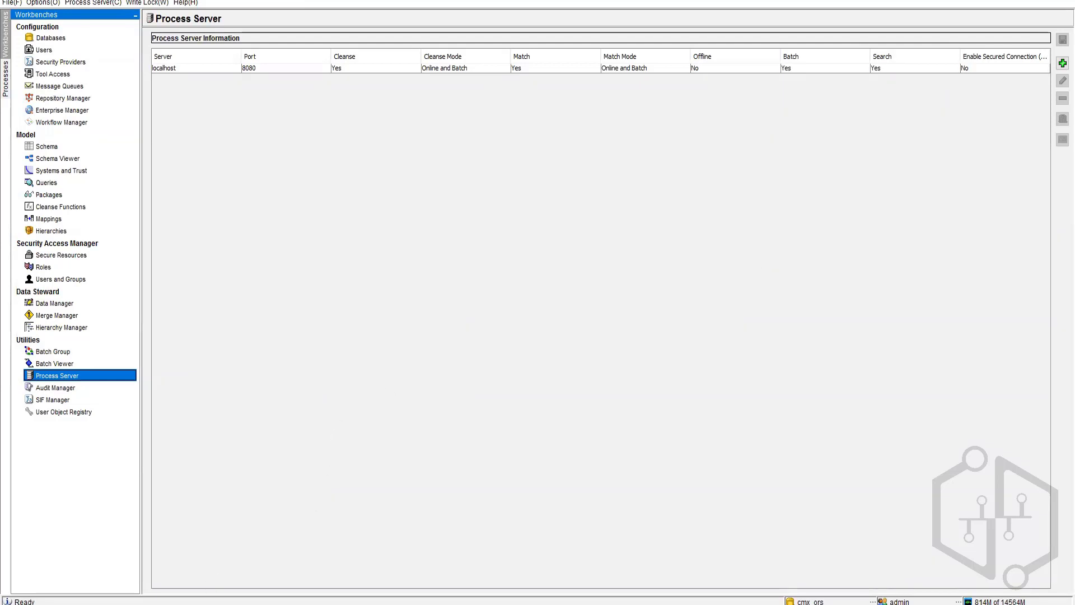
{"action": "left_click", "coordinate": [270, 571]}
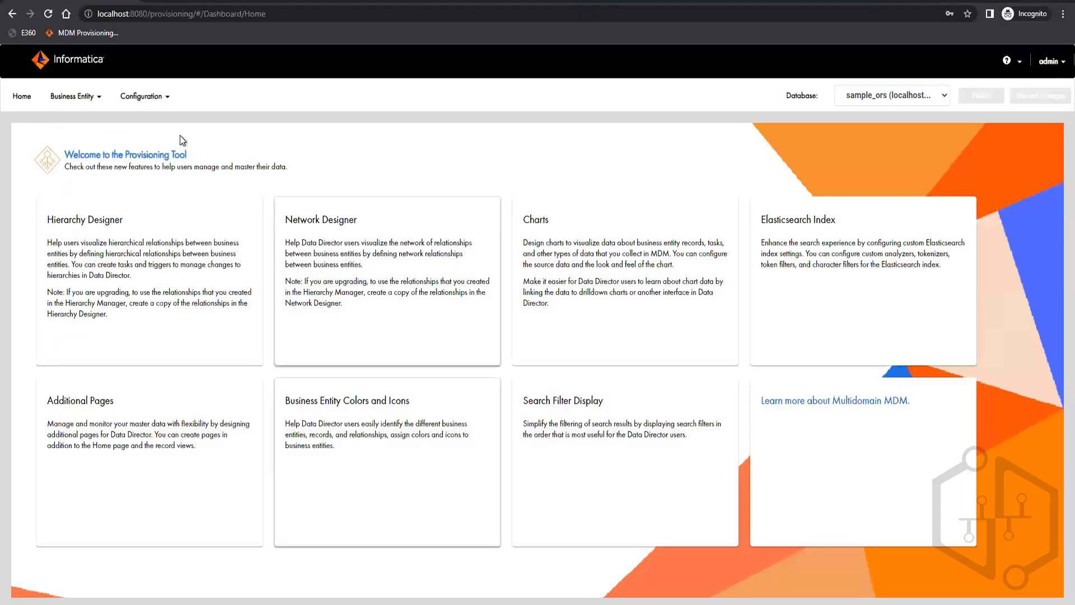
{"action": "left_click", "coordinate": [141, 96]}
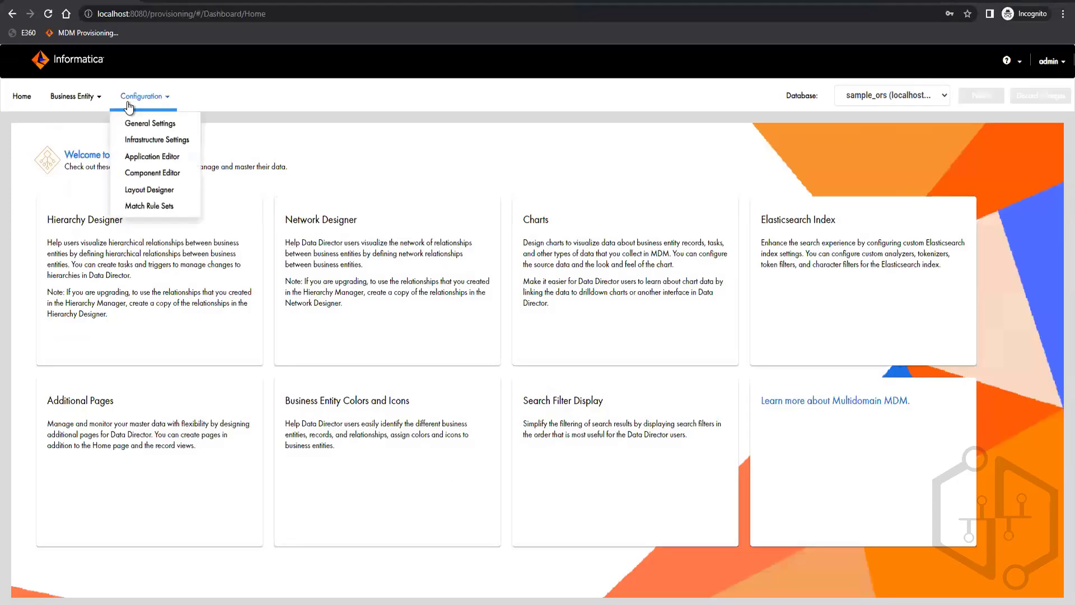
{"action": "left_click", "coordinate": [147, 139]}
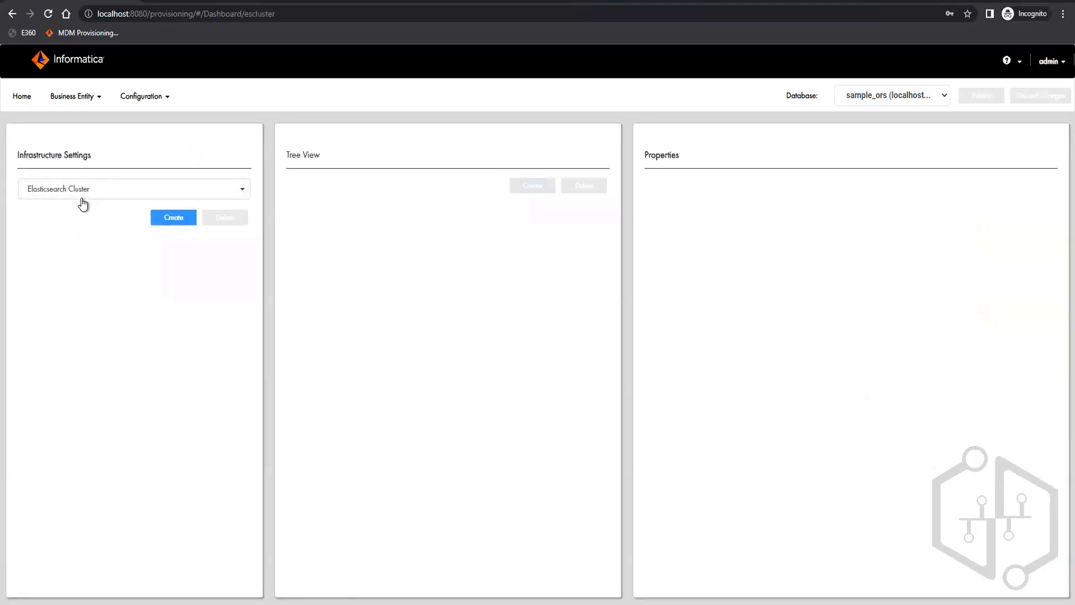
{"action": "left_click", "coordinate": [78, 196]}
{"action": "left_click", "coordinate": [72, 227]}
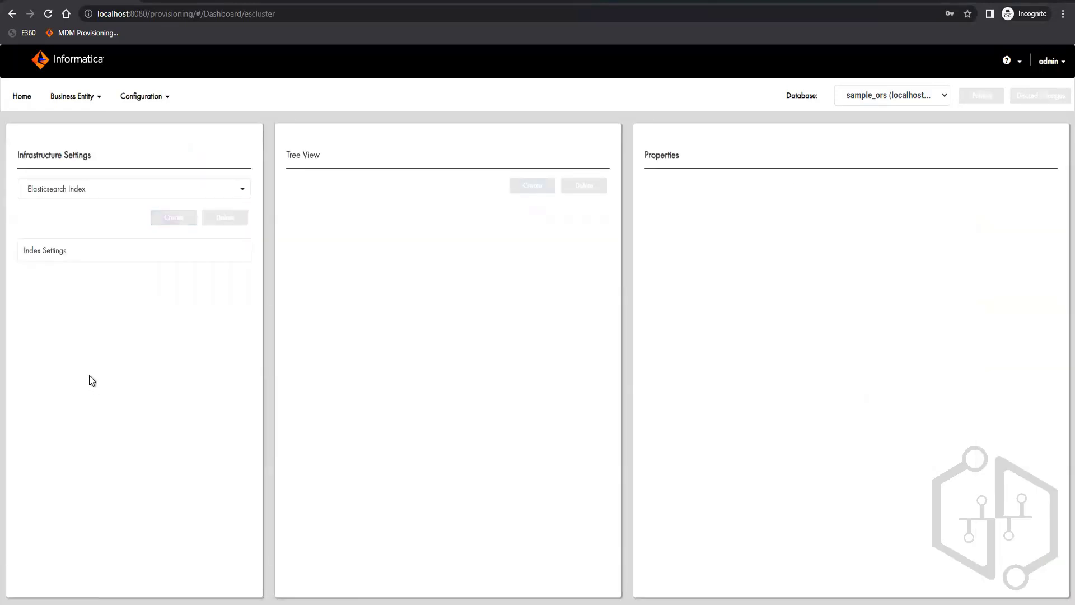
{"action": "left_click", "coordinate": [95, 197]}
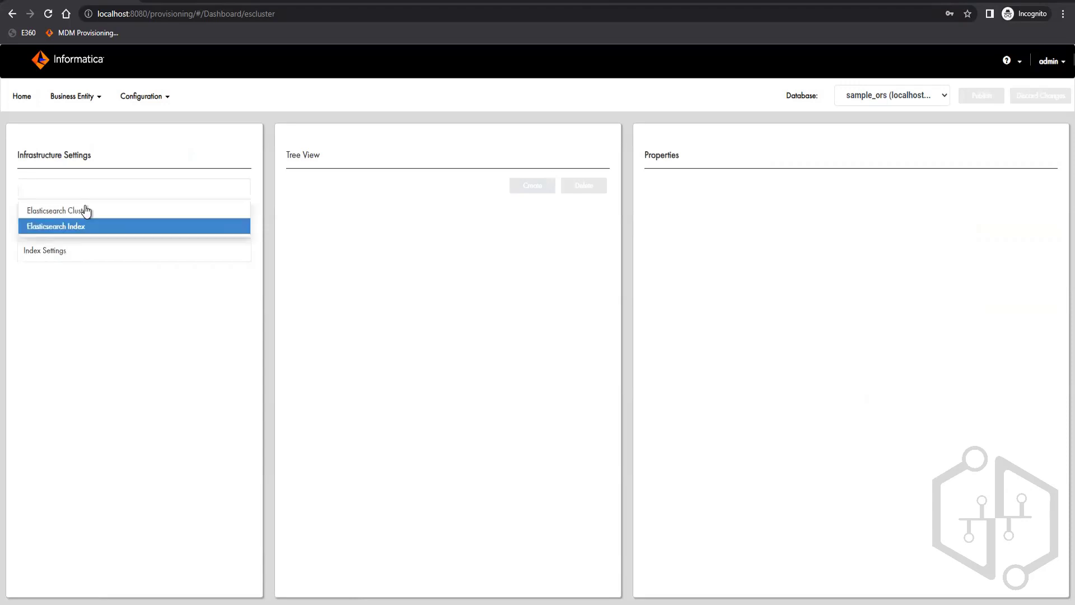
{"action": "left_click", "coordinate": [86, 209]}
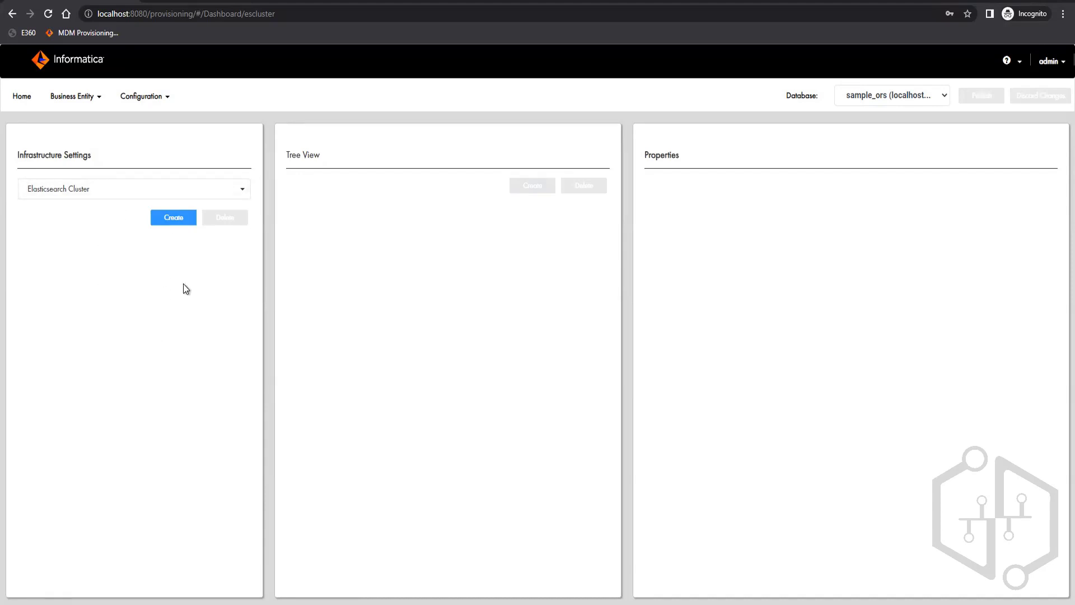
{"action": "left_click", "coordinate": [22, 97]}
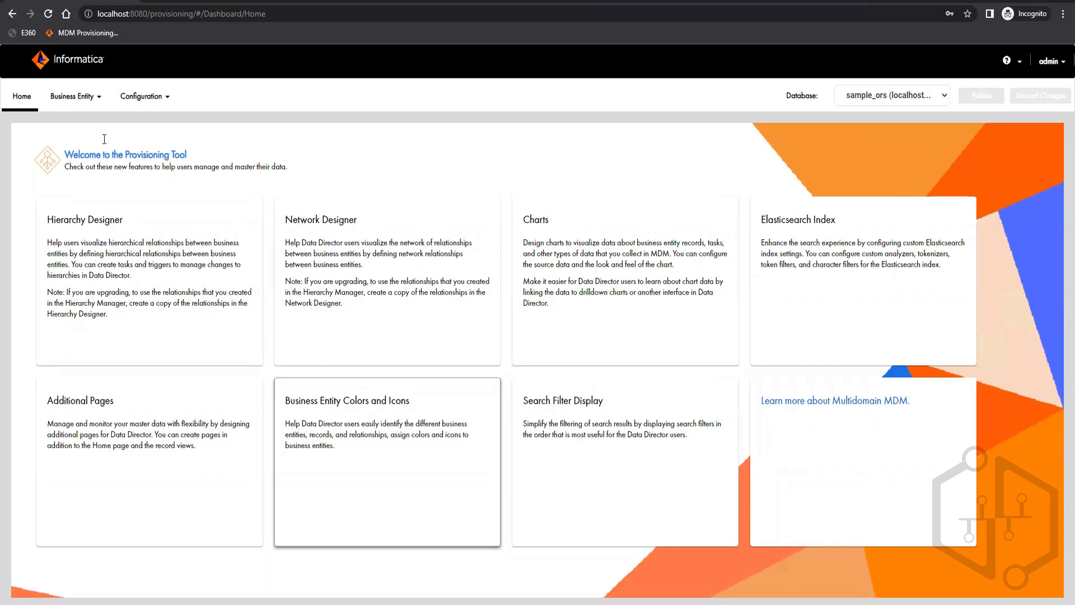
Step: Browse the Business Entity and Configuration menus to see Modeling, Transformations, Tasks and Extensions
{"action": "left_click", "coordinate": [73, 97]}
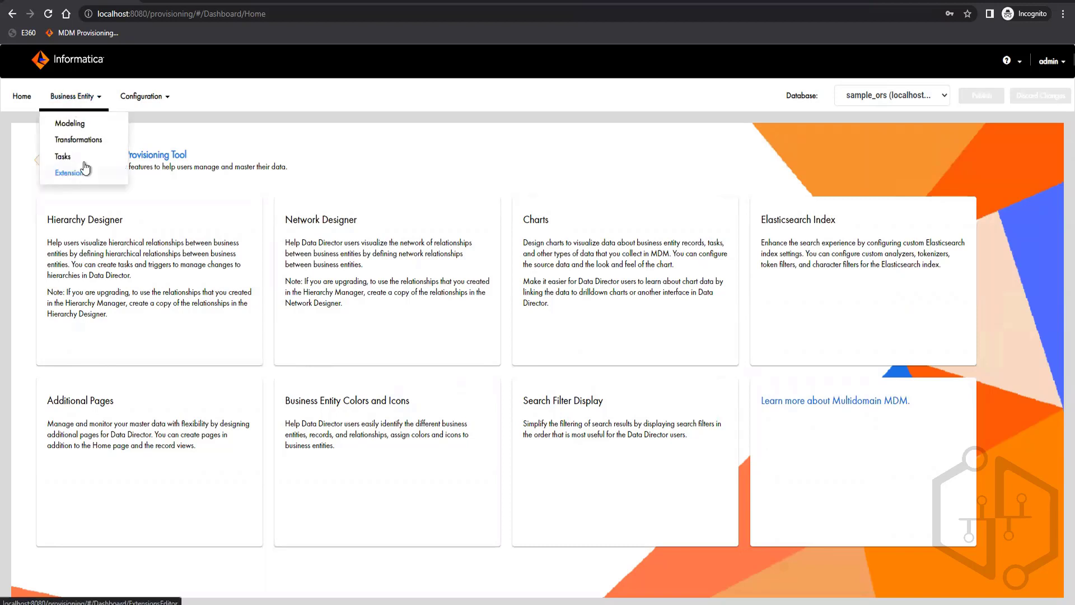
{"action": "left_click", "coordinate": [146, 101]}
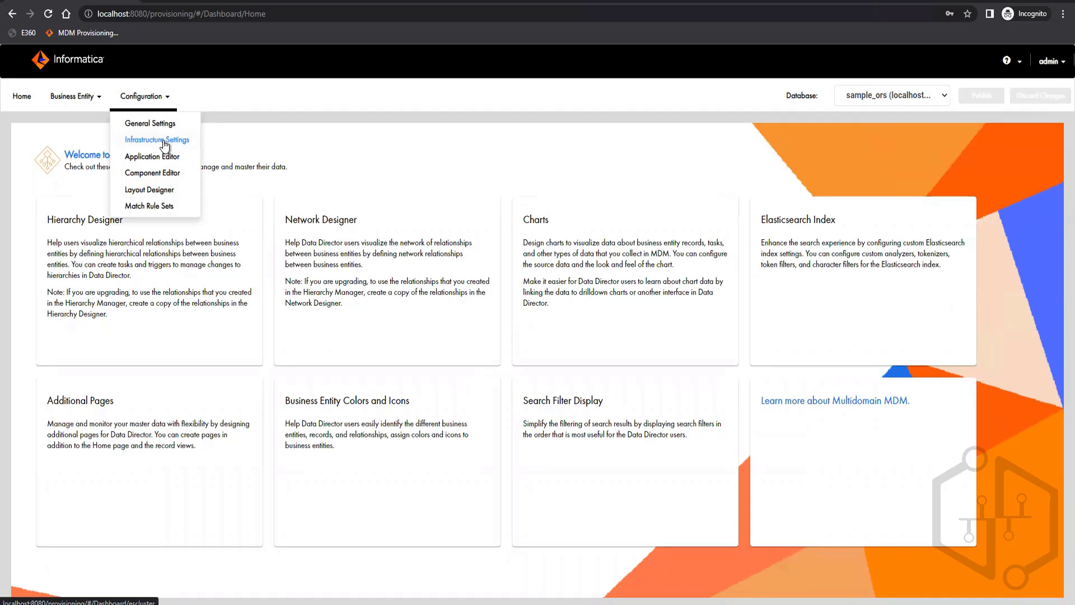
{"action": "left_click", "coordinate": [73, 96]}
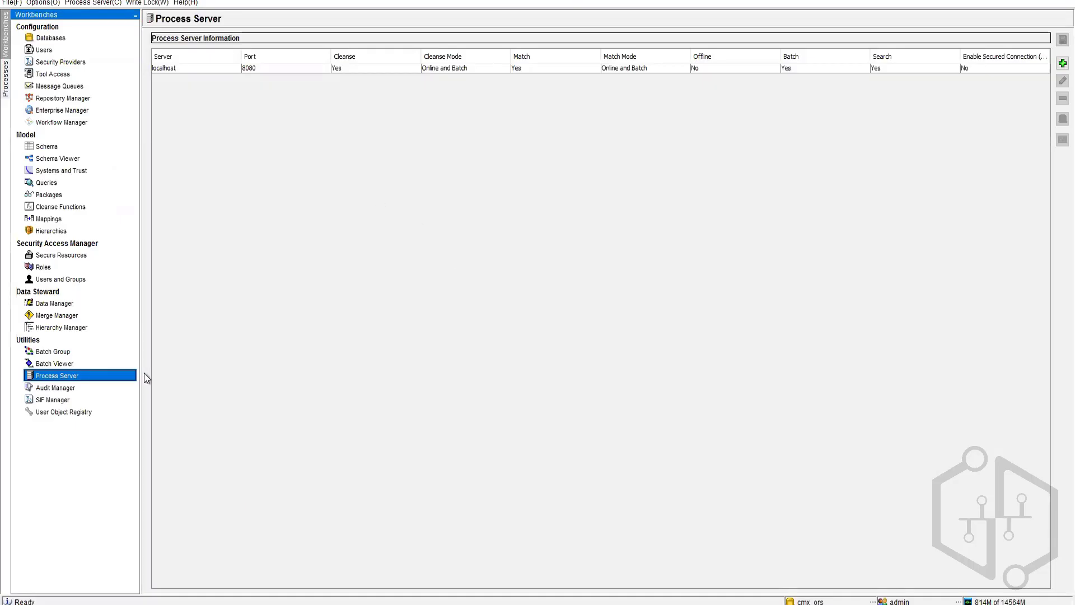
Step: View BO Party's Match/Merge Setup under Model > Schema, then return to the Provisioning Tool
{"action": "left_click", "coordinate": [48, 146]}
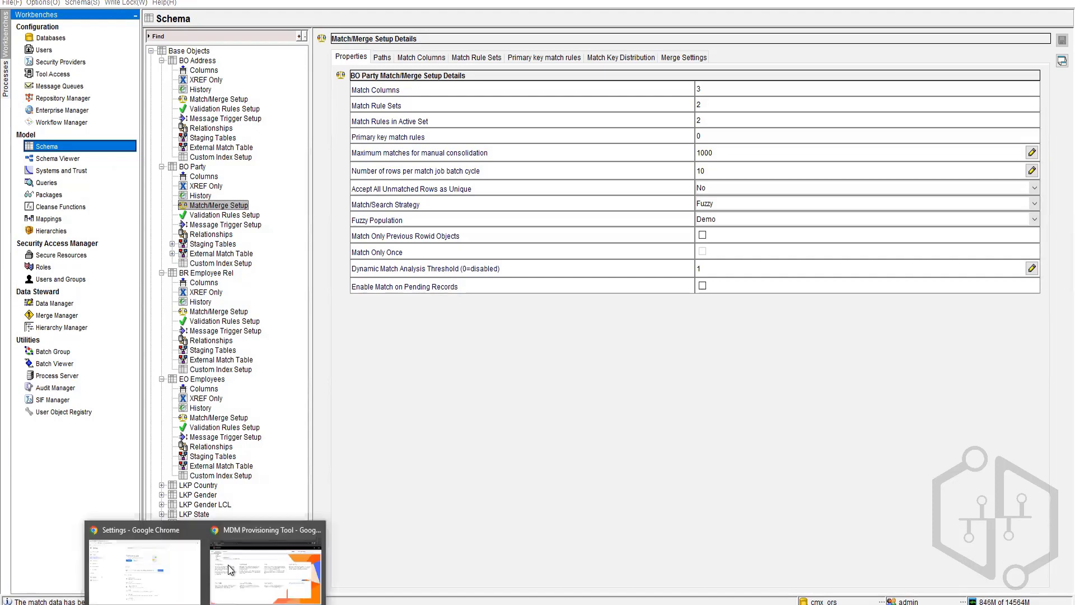
{"action": "left_click", "coordinate": [238, 562]}
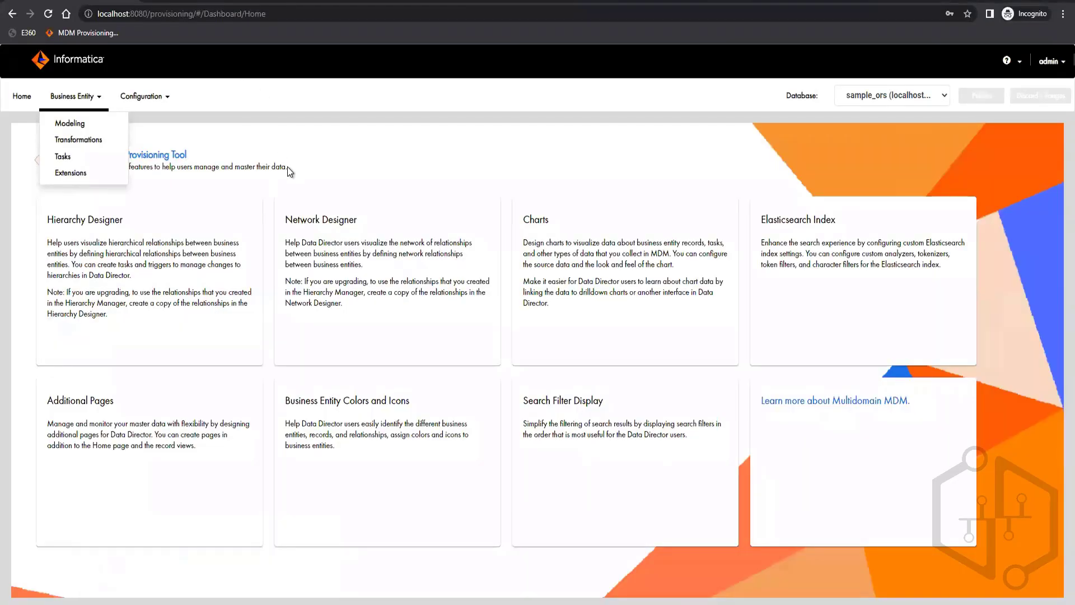